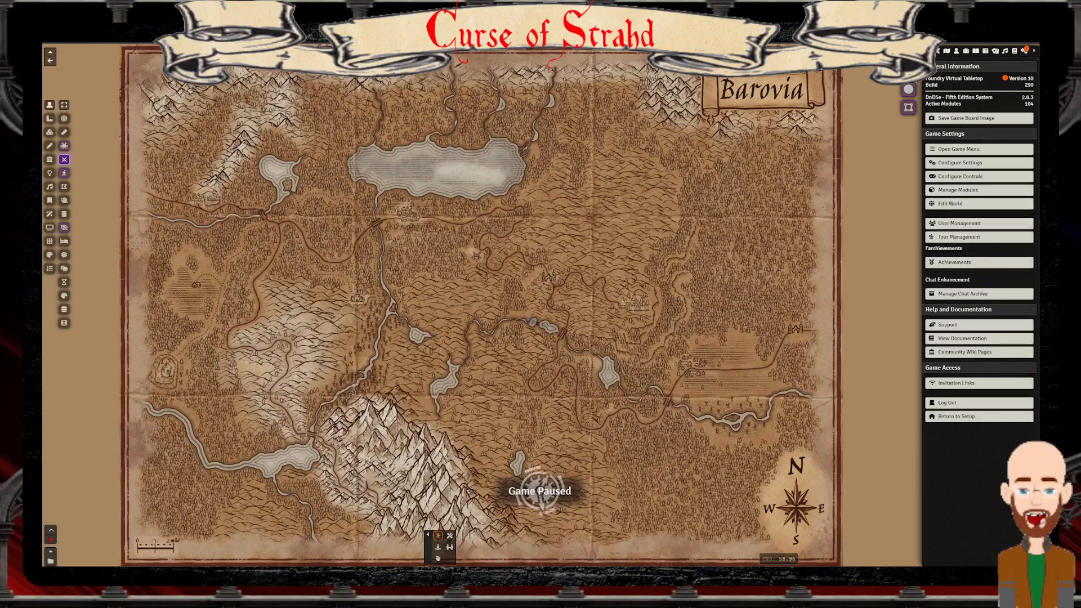
Open the actors directory, display the Argon Combat HUD for the Party token, and clear it again
click(956, 51)
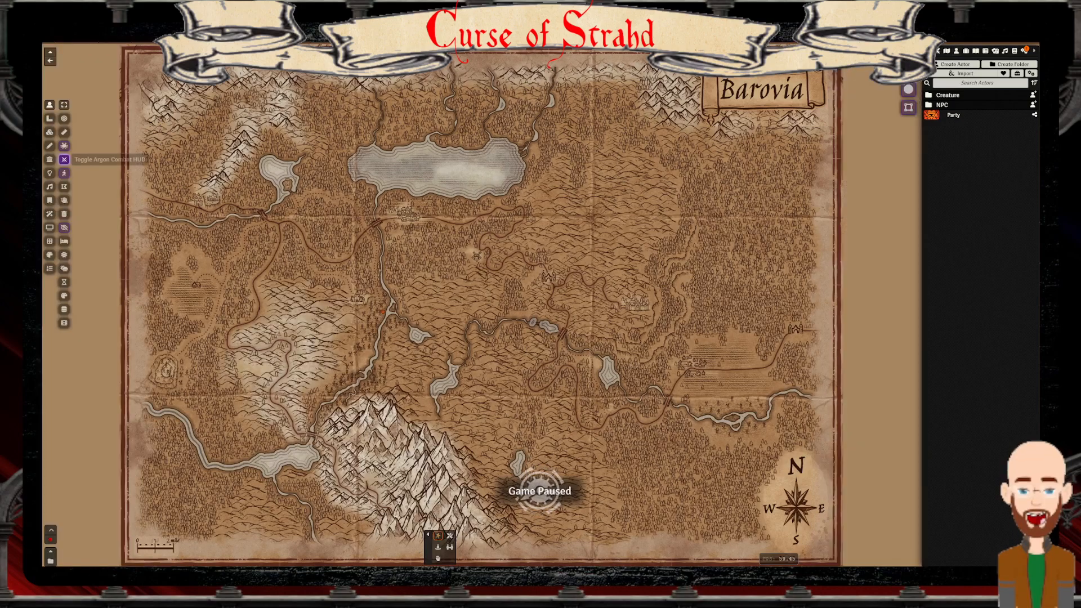
click(65, 159)
click(65, 159)
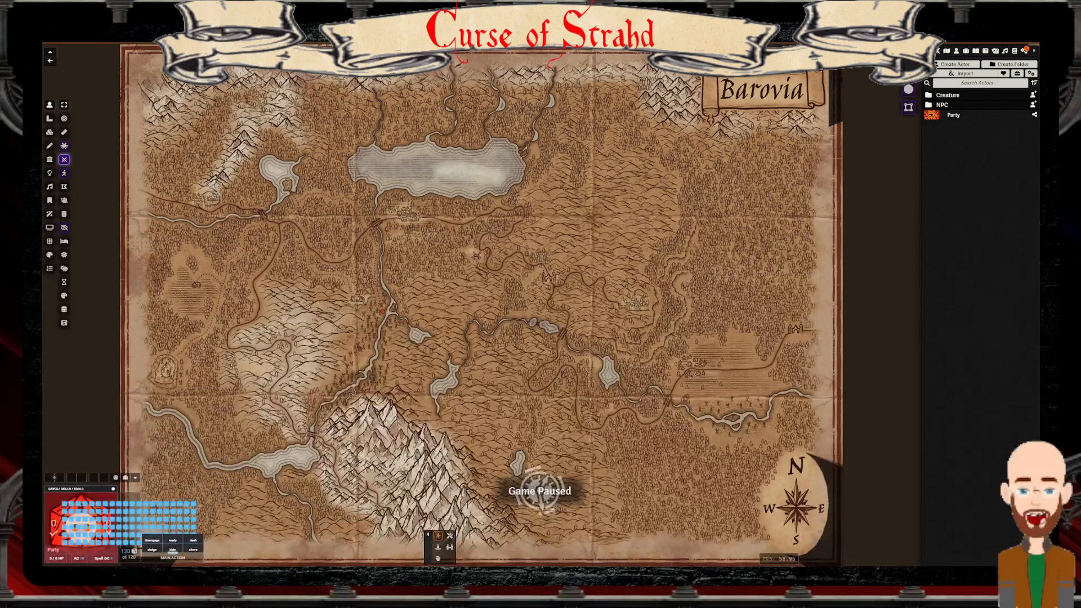
key(Delete)
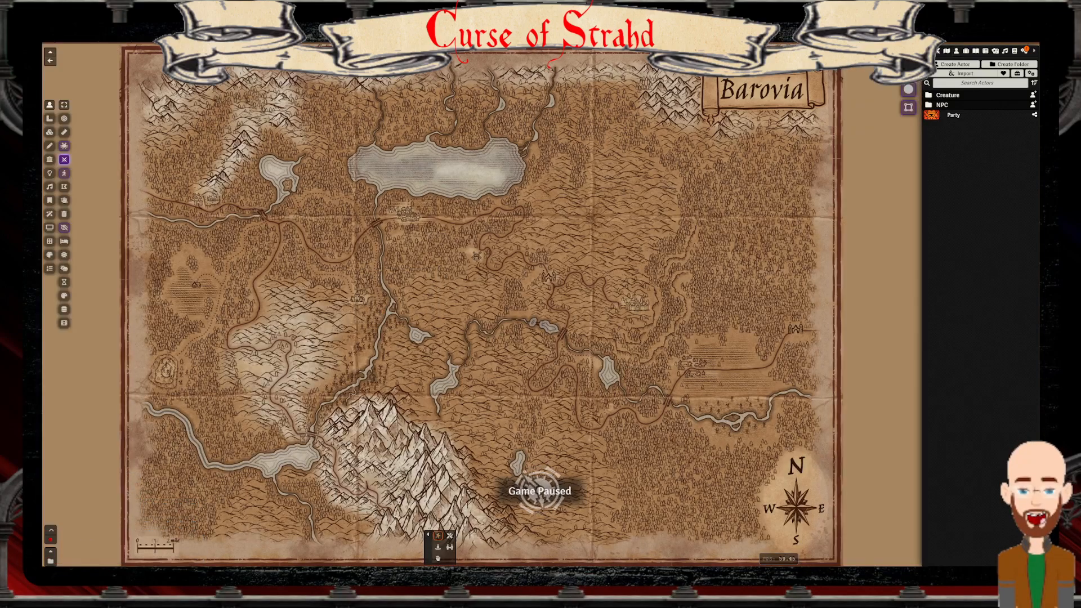
Expand the NPC and Ch. 3 actor folders and inspect Doru's Bite attack and usable items in the combat HUD
click(953, 106)
click(946, 114)
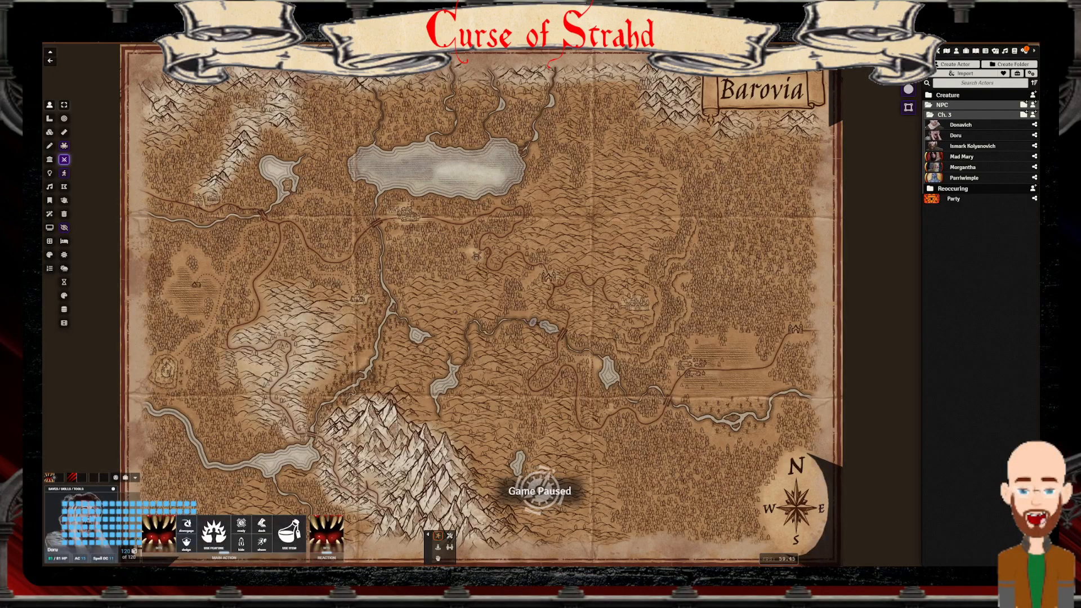
mouse_move(159, 532)
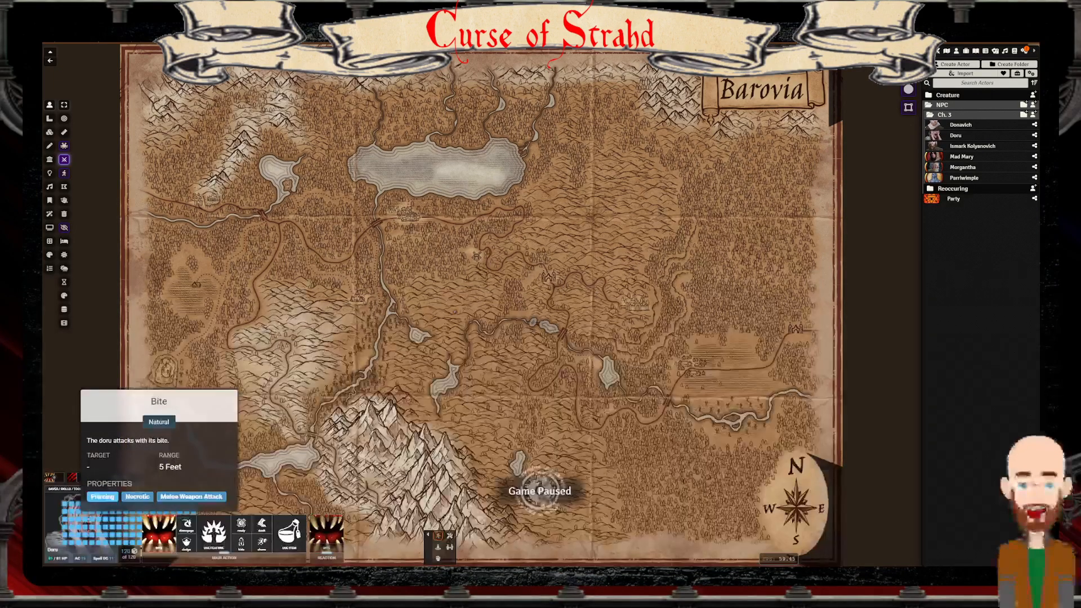
click(289, 533)
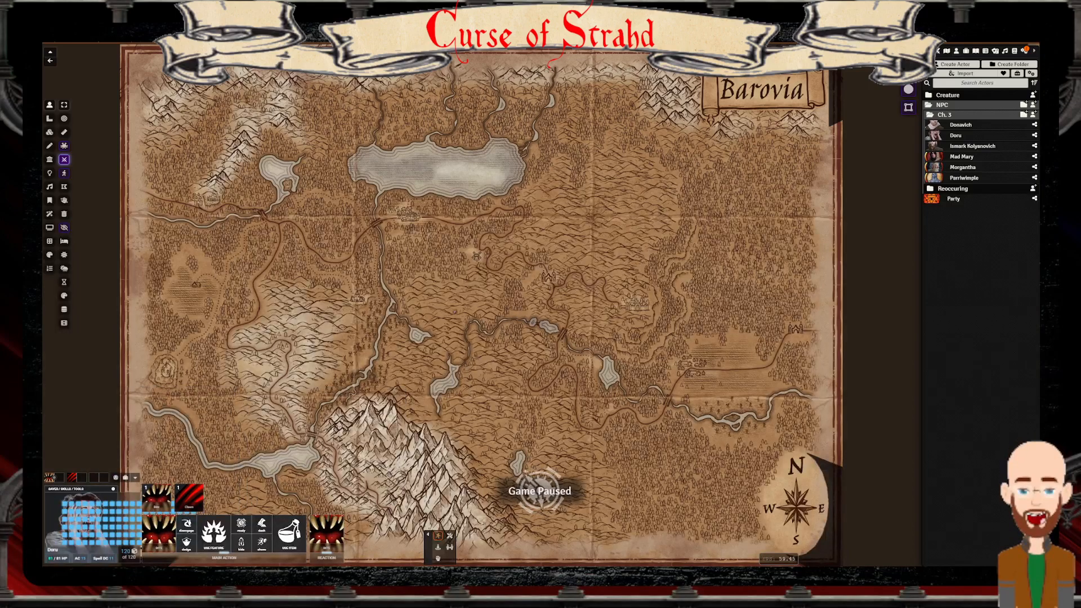
mouse_move(189, 498)
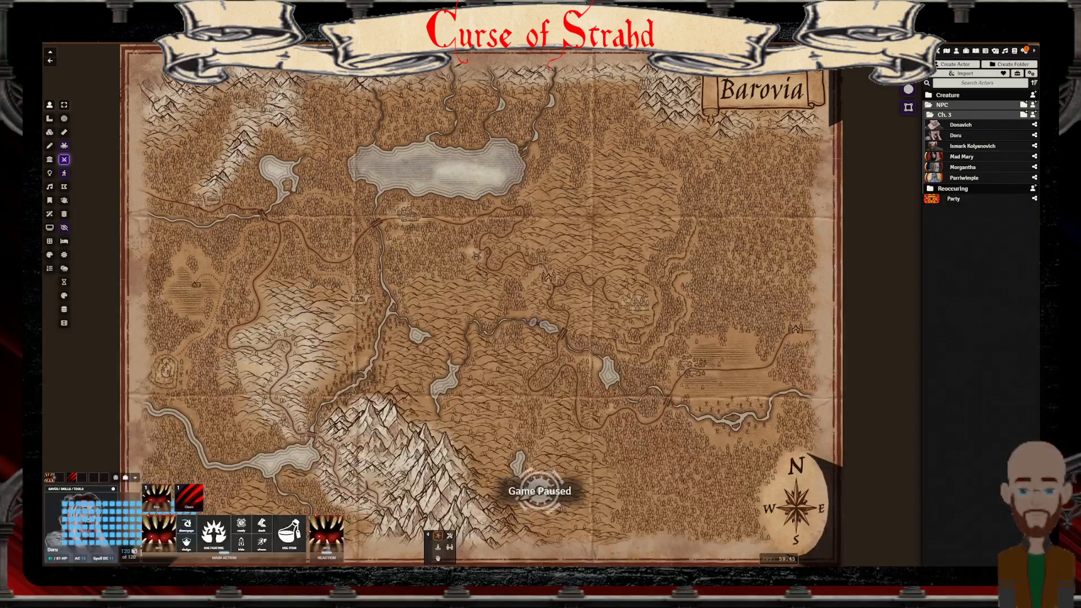
Open Doru's character sheet, and collapse and restore the combat HUD beside it
key(c)
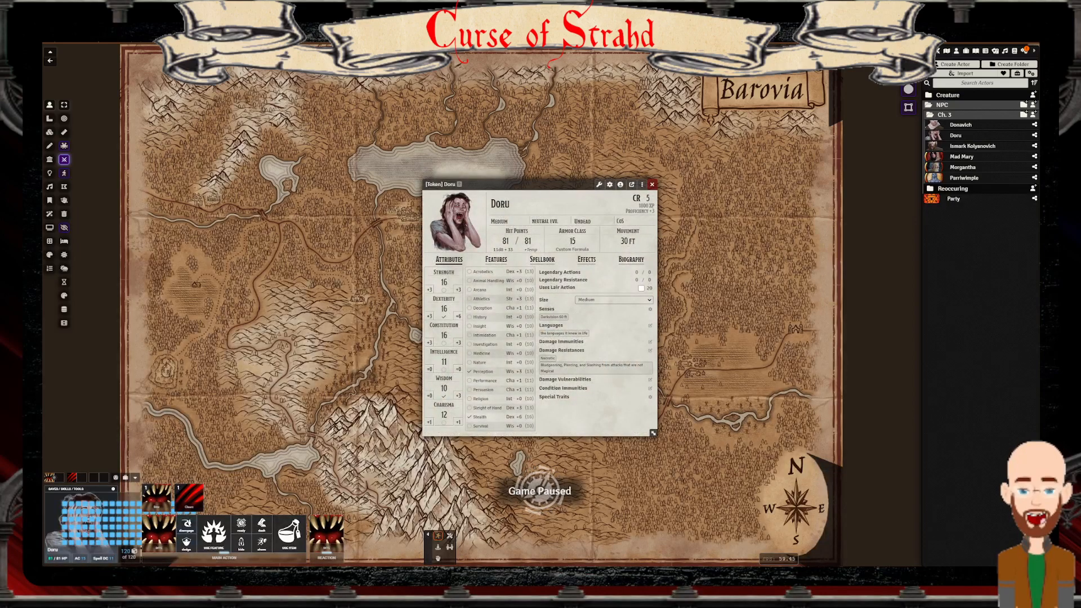
click(135, 478)
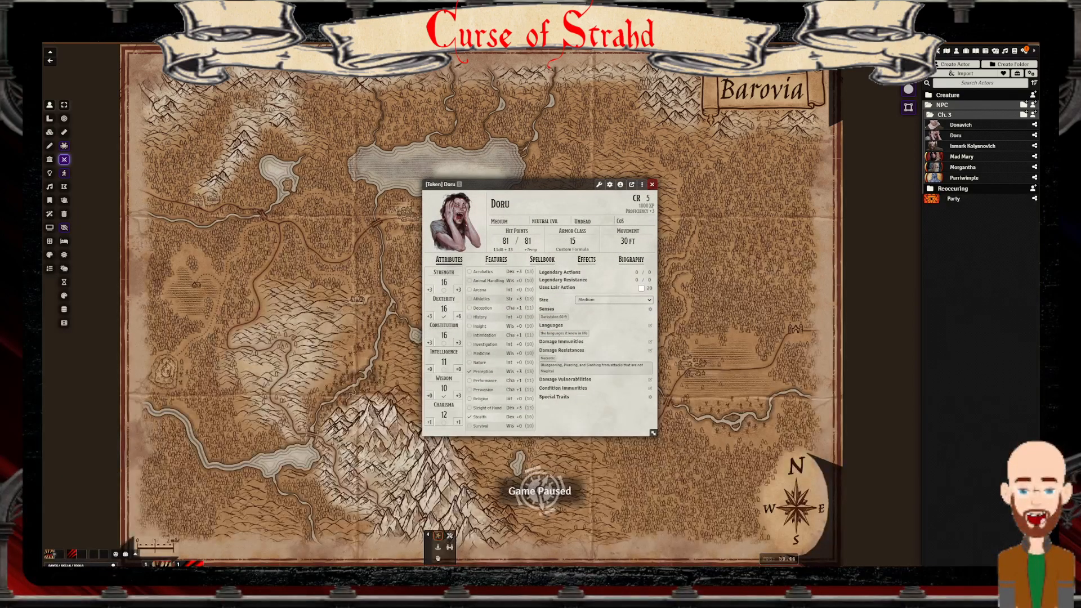
click(135, 554)
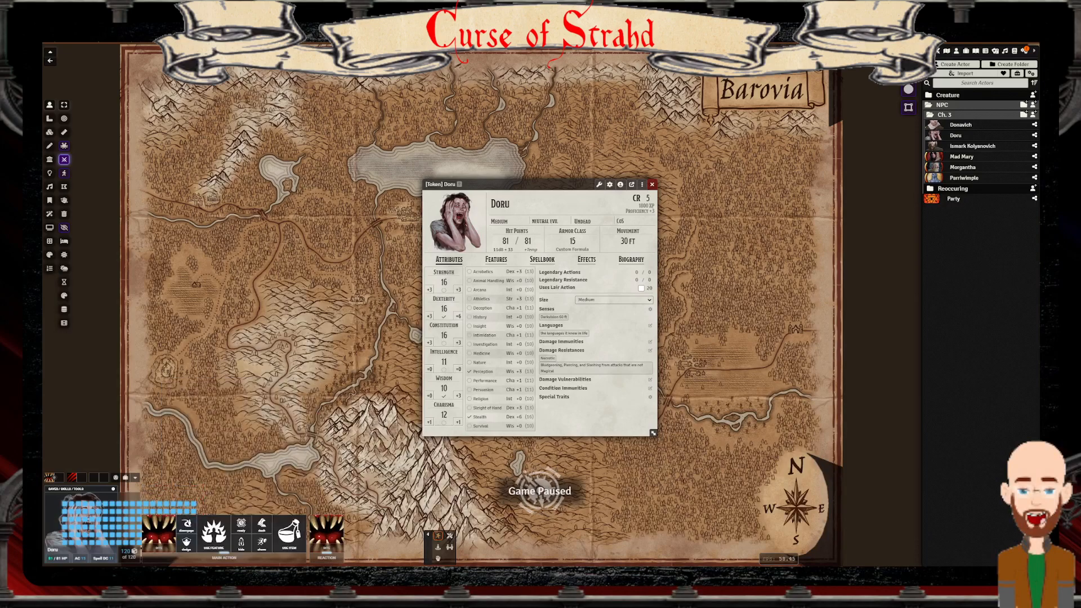
Show Doru's saves, skills and tools list in the combat HUD and hide it again
mouse_move(324, 532)
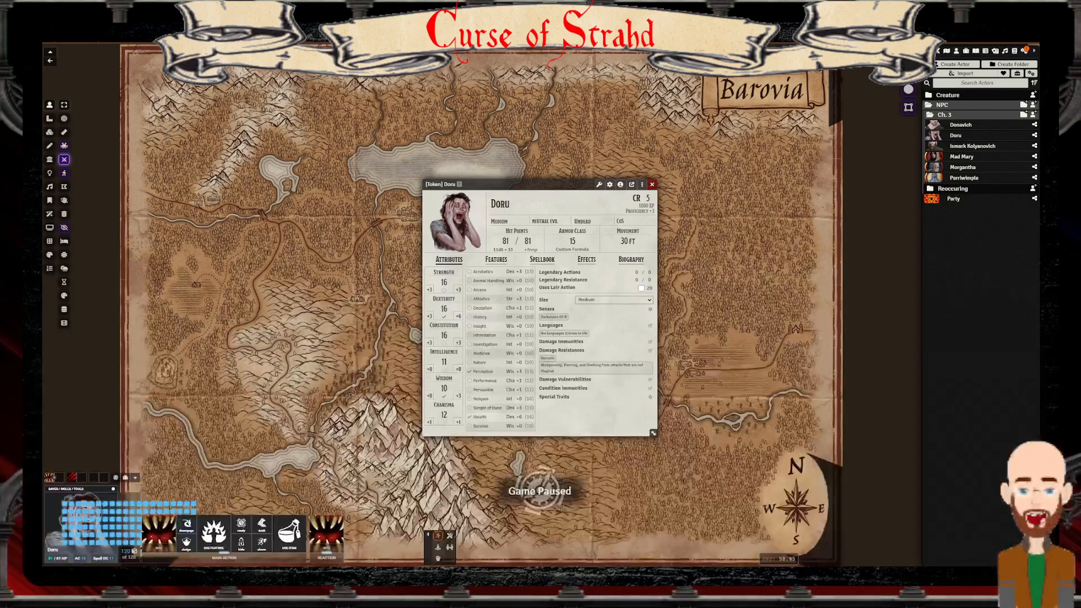
click(81, 489)
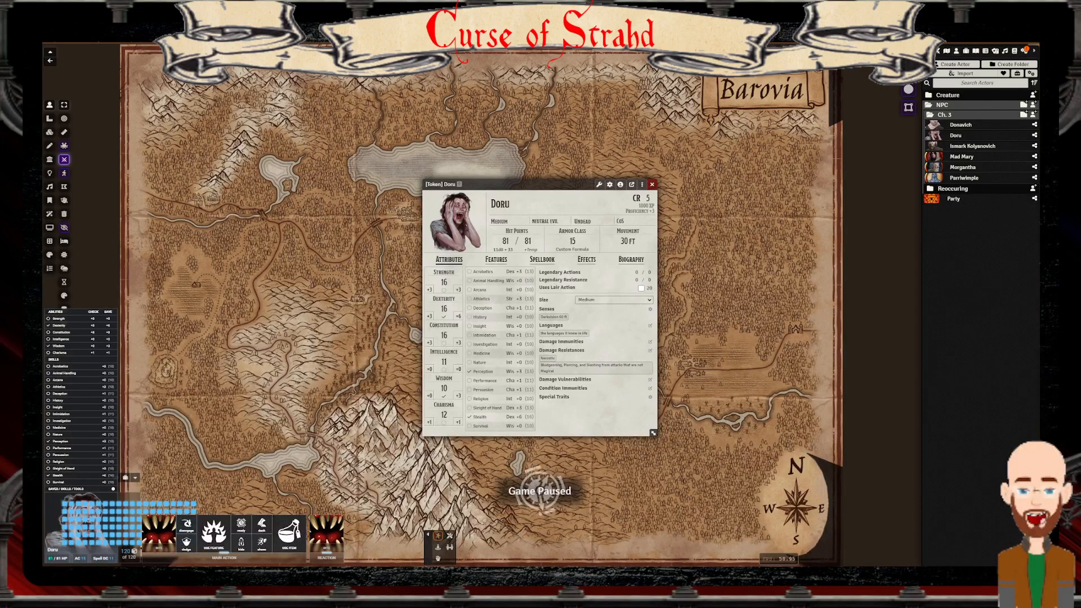
click(66, 489)
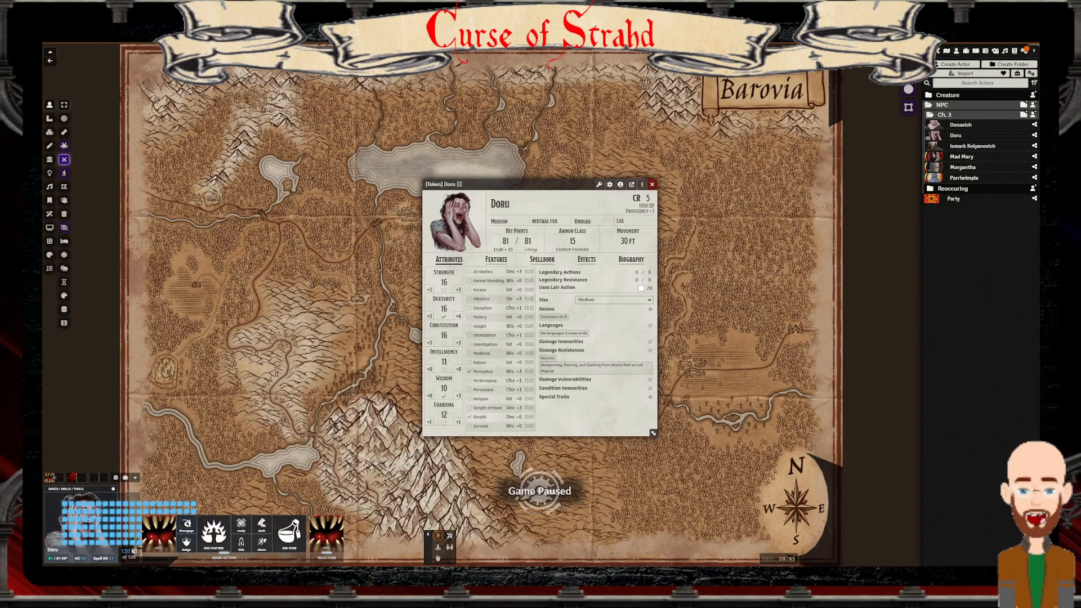
Draw a rectangular measurement template across the northwest corner of the Barovia map, delete it, and return to the token controls
click(49, 118)
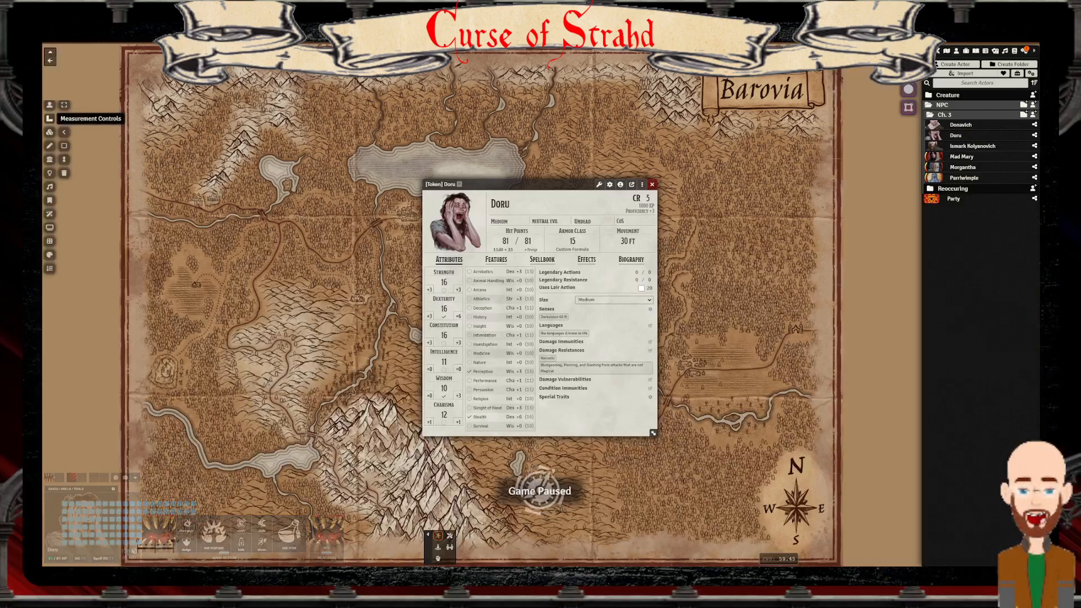
click(64, 145)
drag(81, 88, 297, 110)
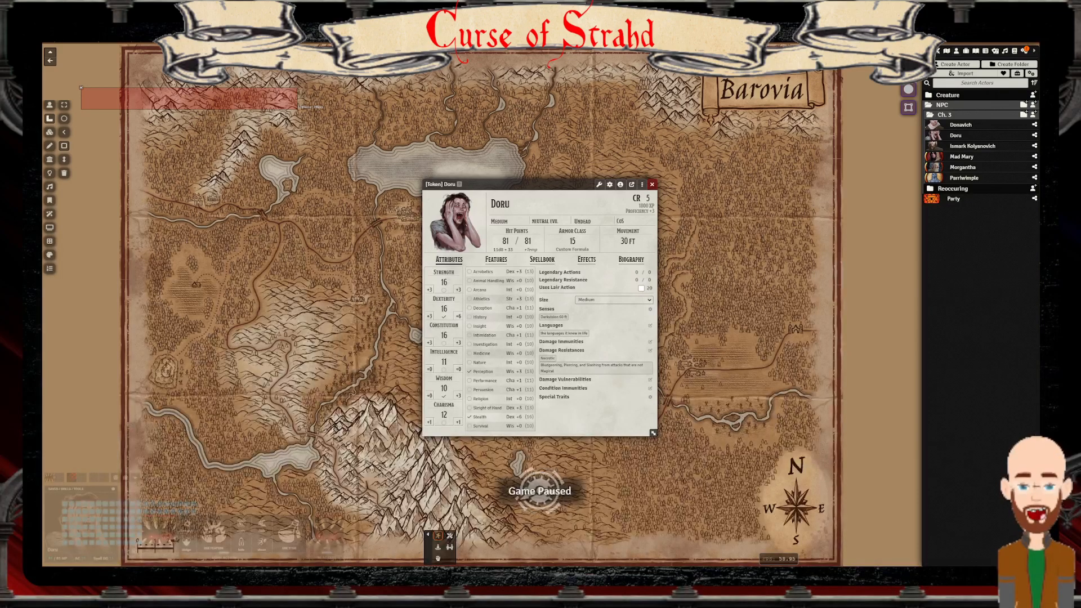
key(Delete)
click(50, 106)
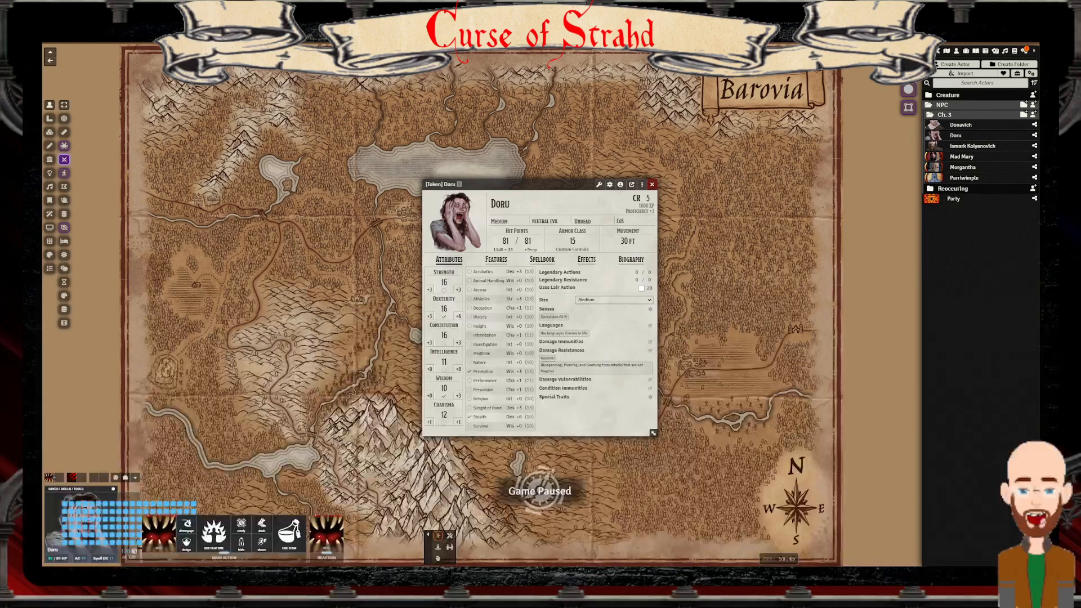
Turn off the Argon Combat HUD and close Doru's character sheet
click(64, 159)
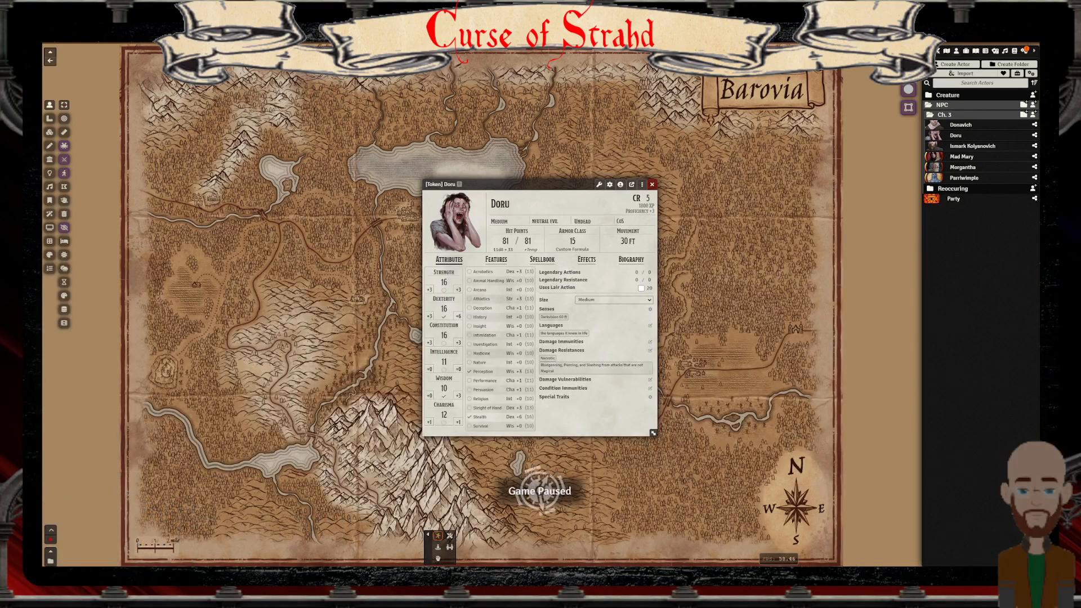
key(Escape)
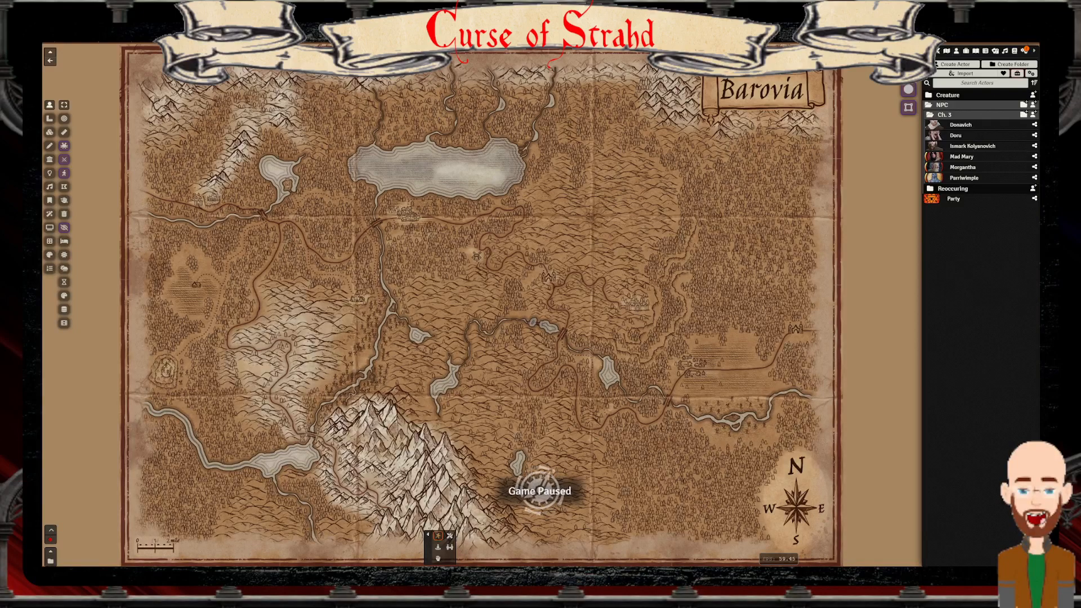
Open the module management window, move it next to the sidebar, and limit the list to active modules
click(1024, 51)
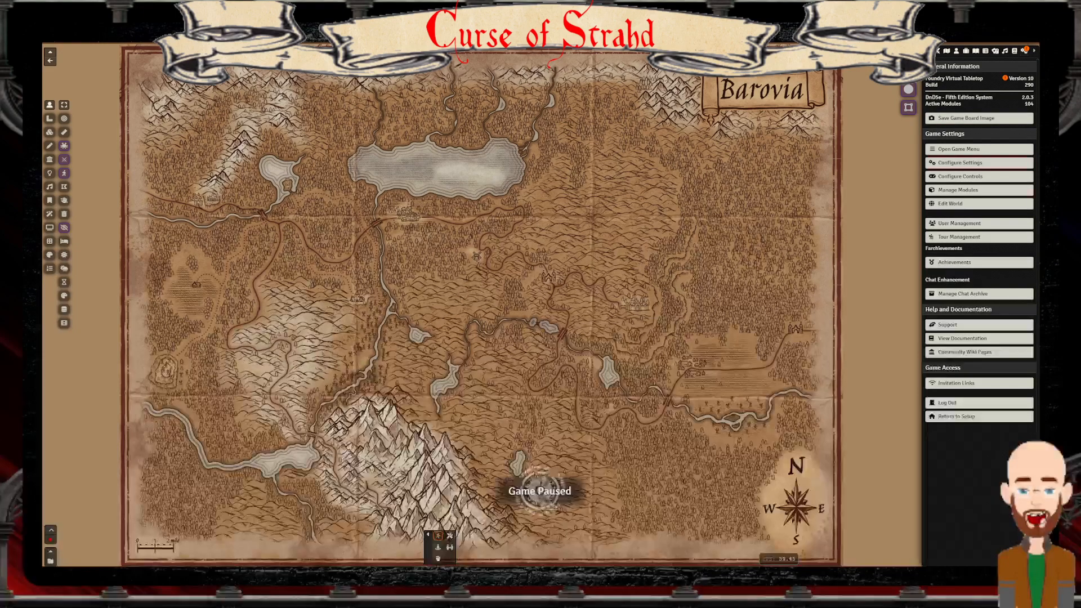
click(980, 190)
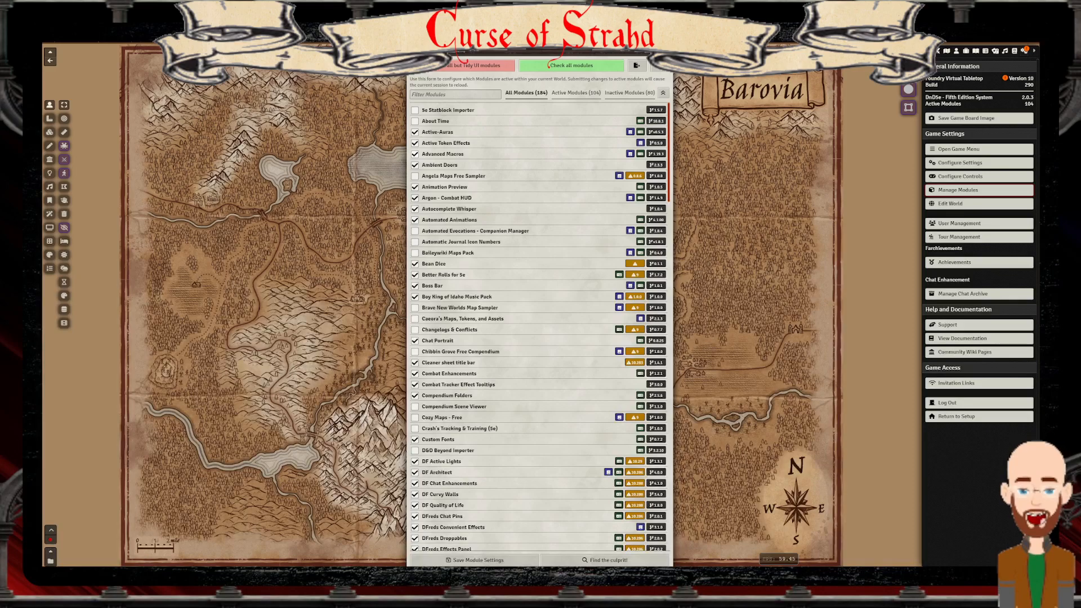
key(super+alt+d)
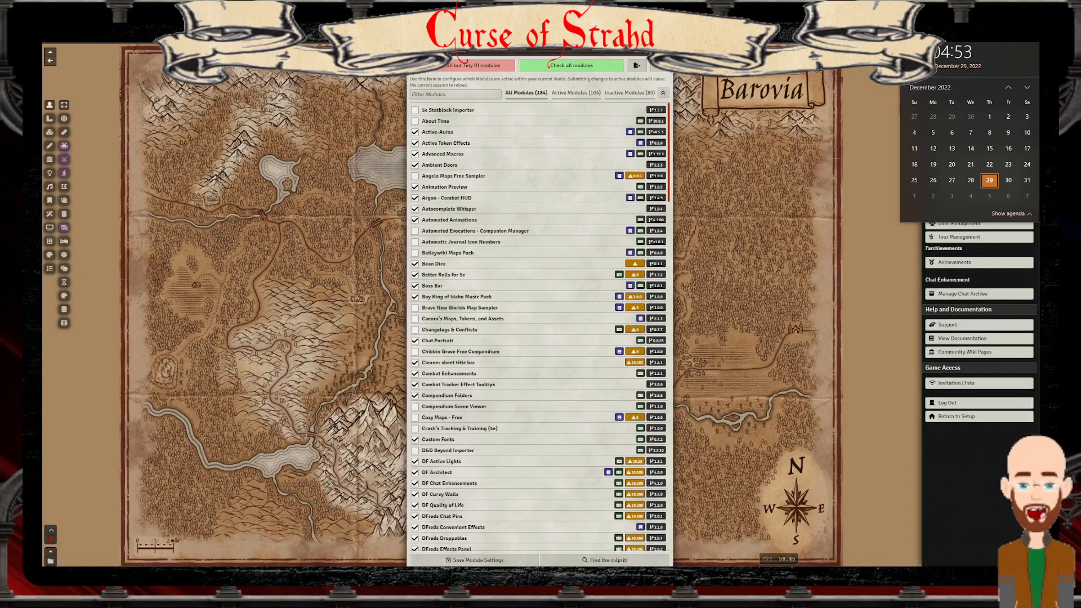
key(Escape)
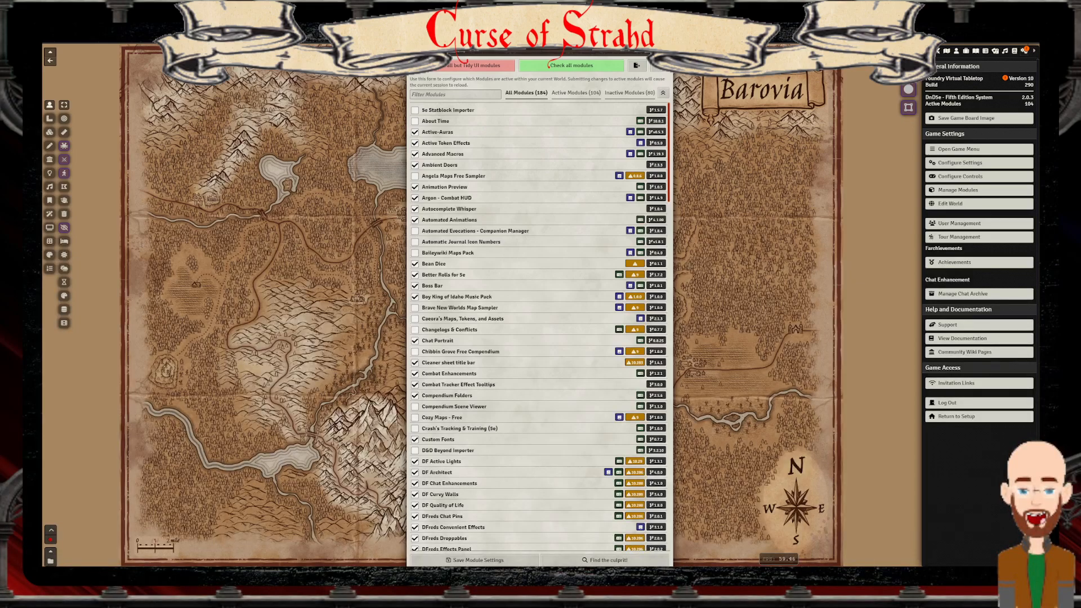
scroll(540, 326, down, 5)
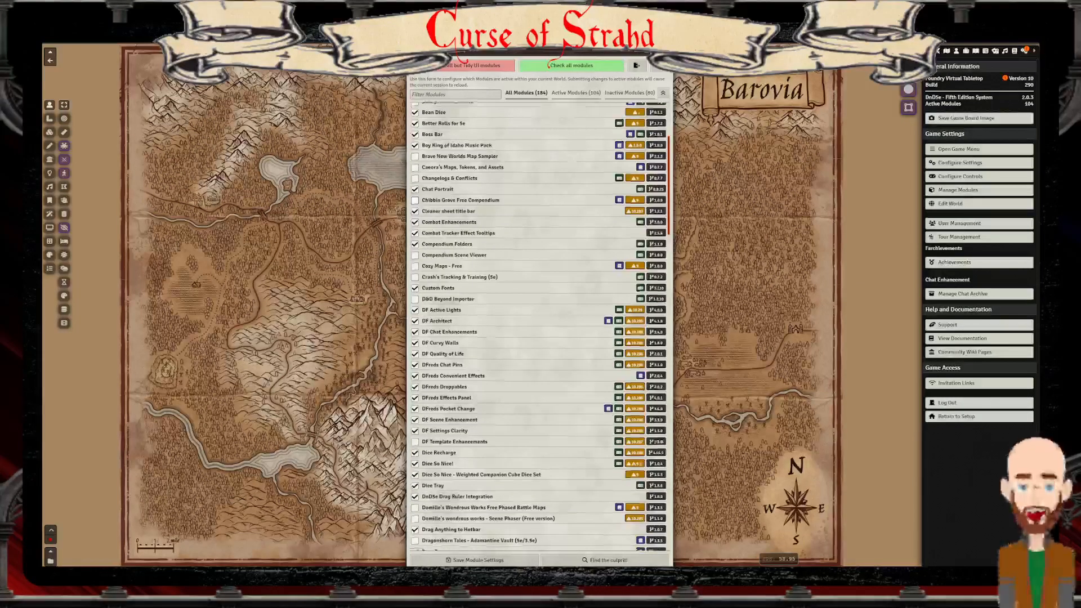
scroll(539, 327, down, 10)
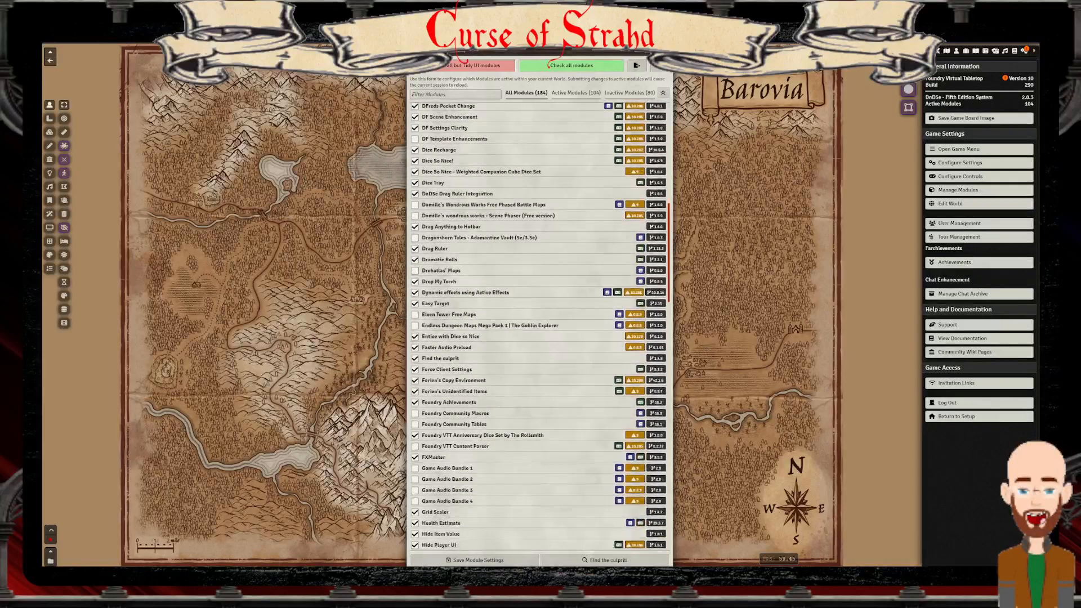
scroll(540, 327, down, 4)
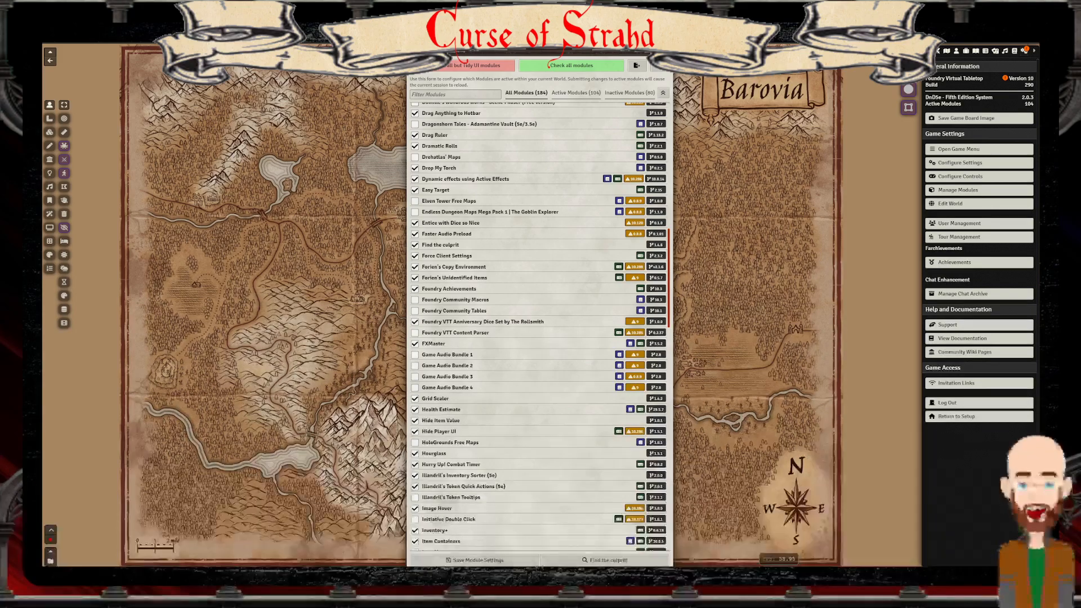
drag(540, 51, 765, 52)
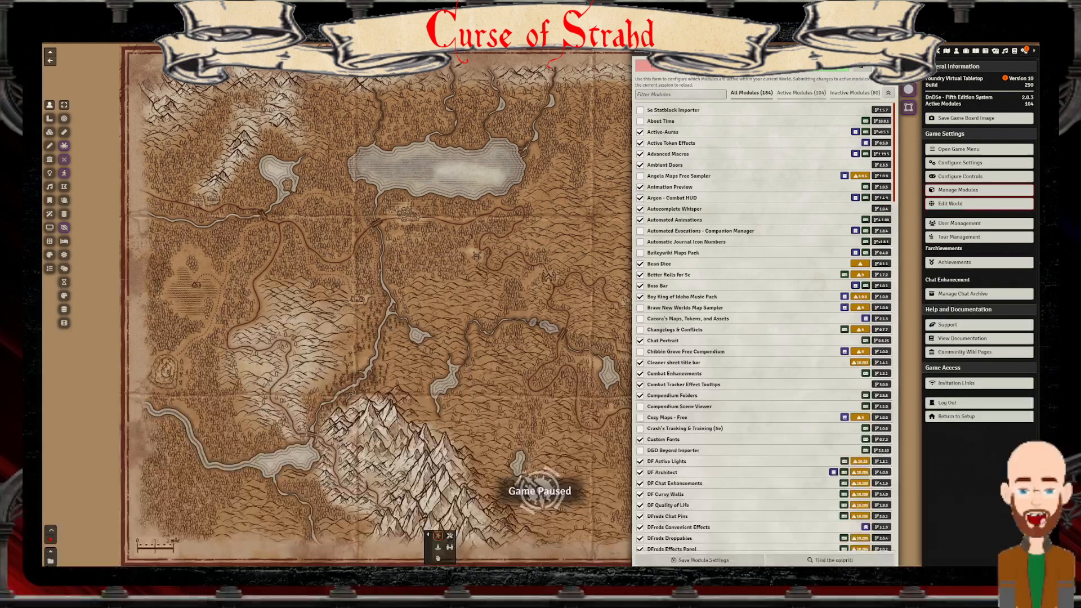
click(801, 93)
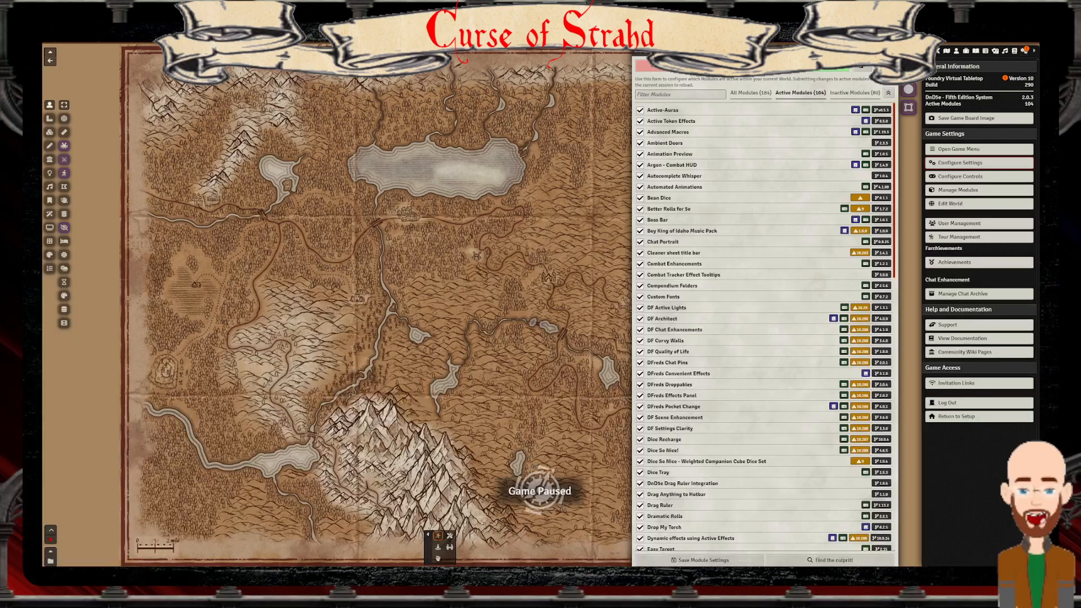
Open the game settings window and place and widen it so it fills the space beside the module list
click(960, 162)
drag(535, 50, 221, 50)
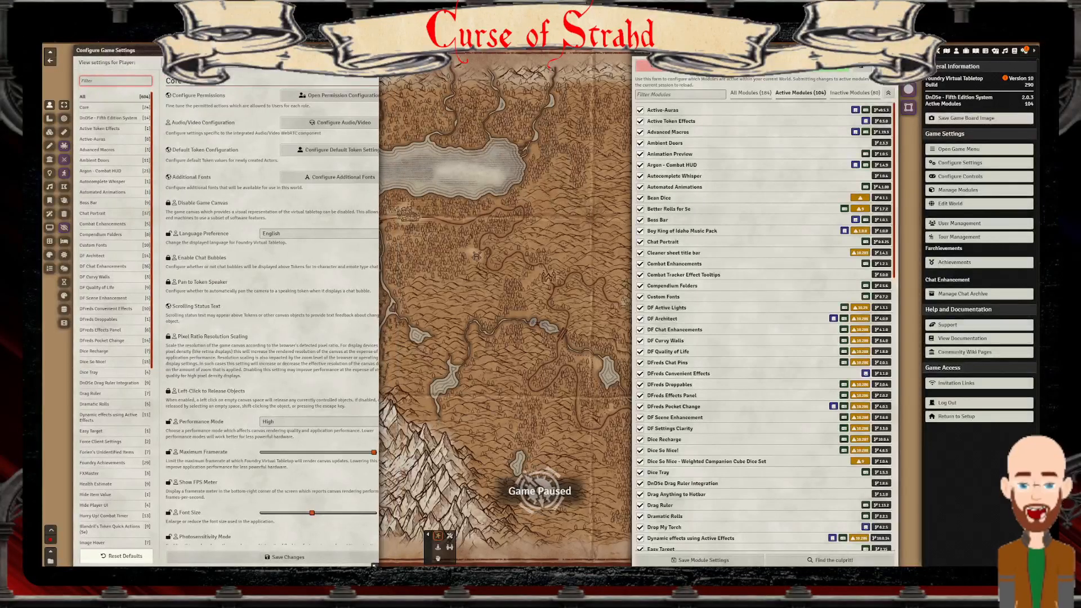
drag(374, 565, 626, 565)
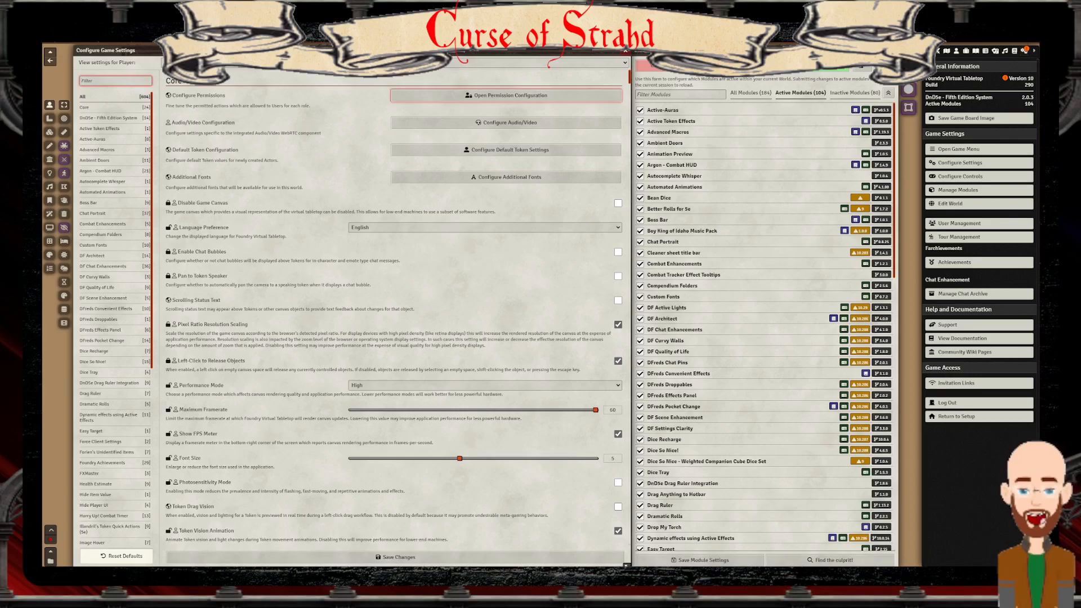
Open the user permission configuration and review which permissions each user role has
click(507, 95)
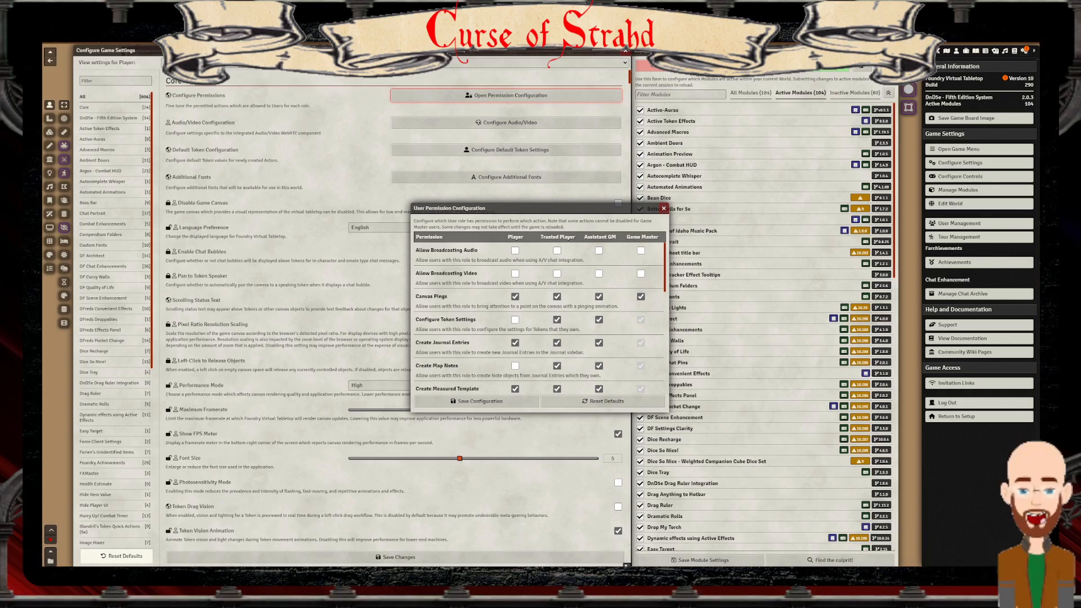
scroll(539, 315, down, 3)
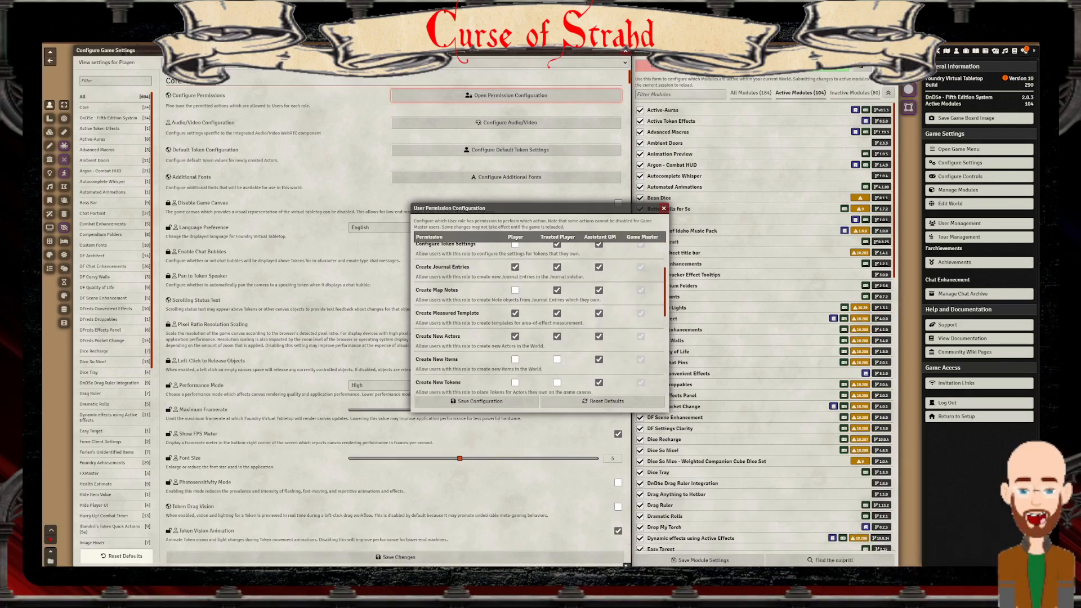
scroll(539, 318, down, 4)
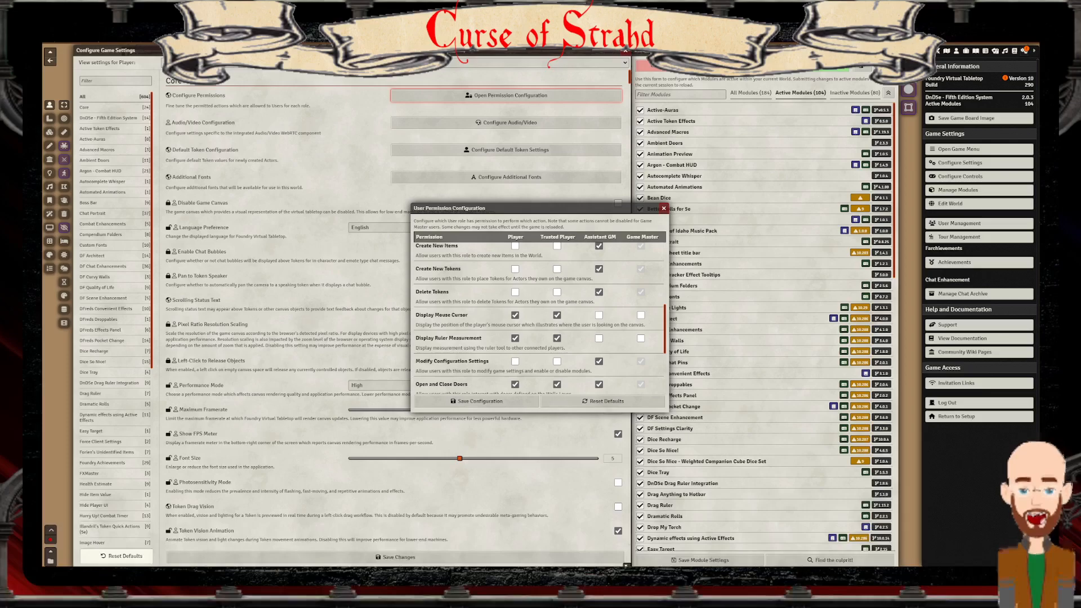
scroll(539, 315, down, 1)
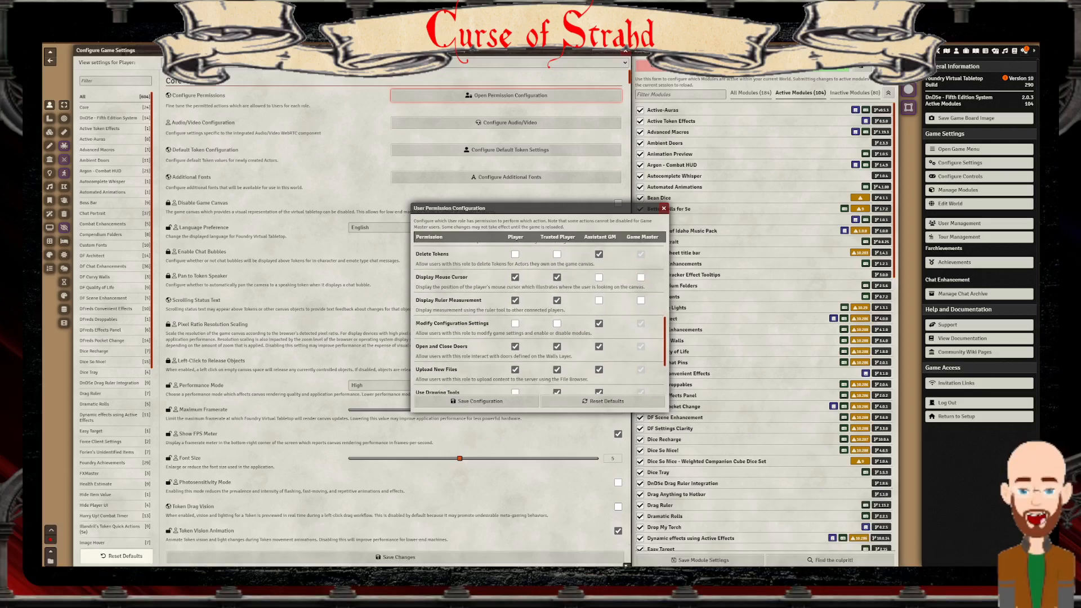
scroll(539, 318, down, 1)
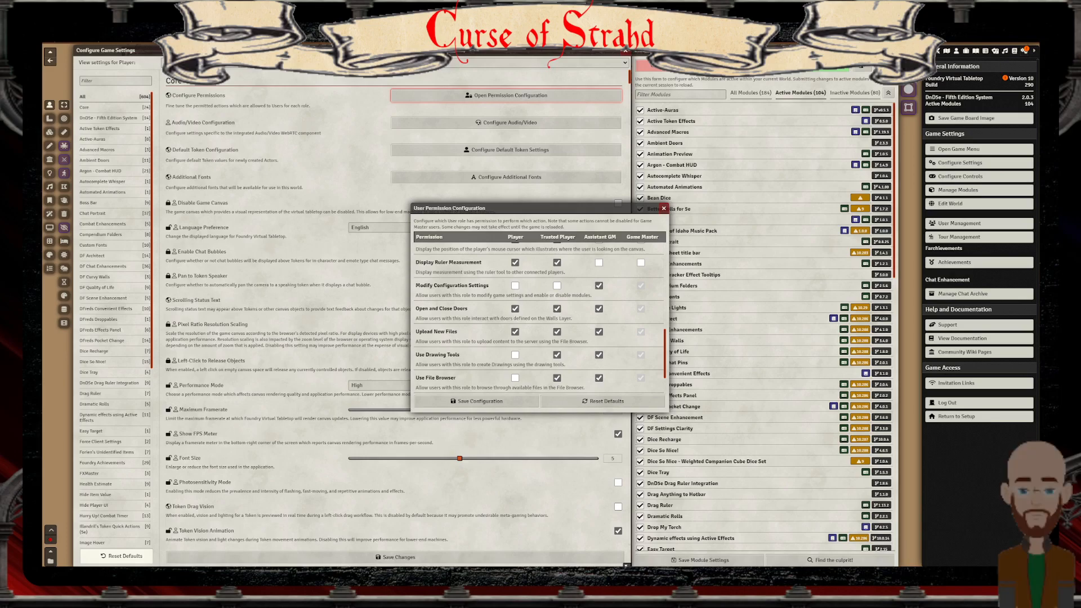
scroll(540, 315, down, 1)
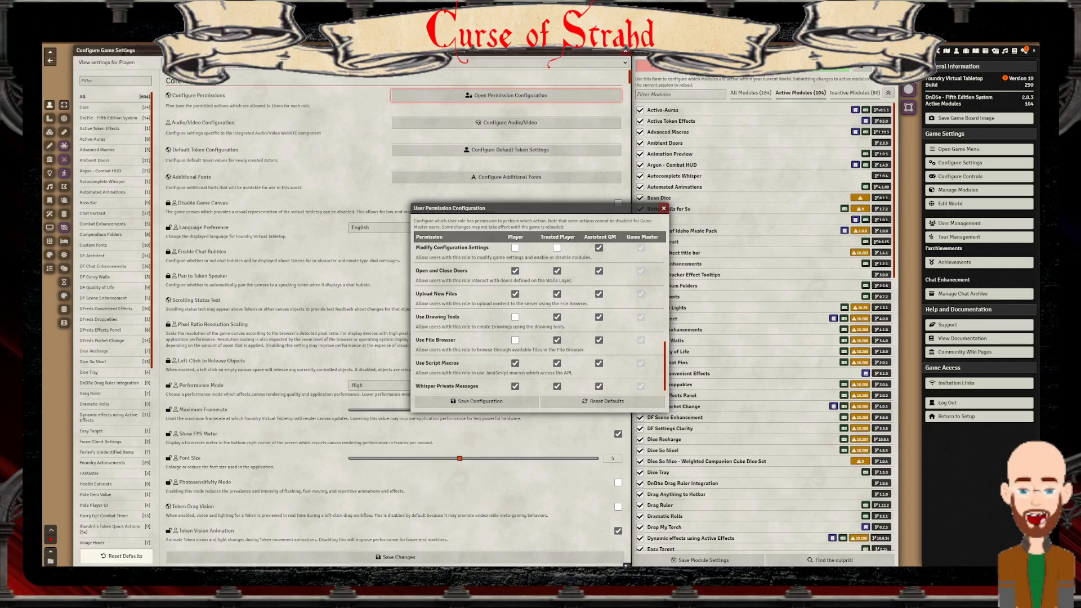
Allow the Player role to use the file browser and save the user permission configuration
click(515, 340)
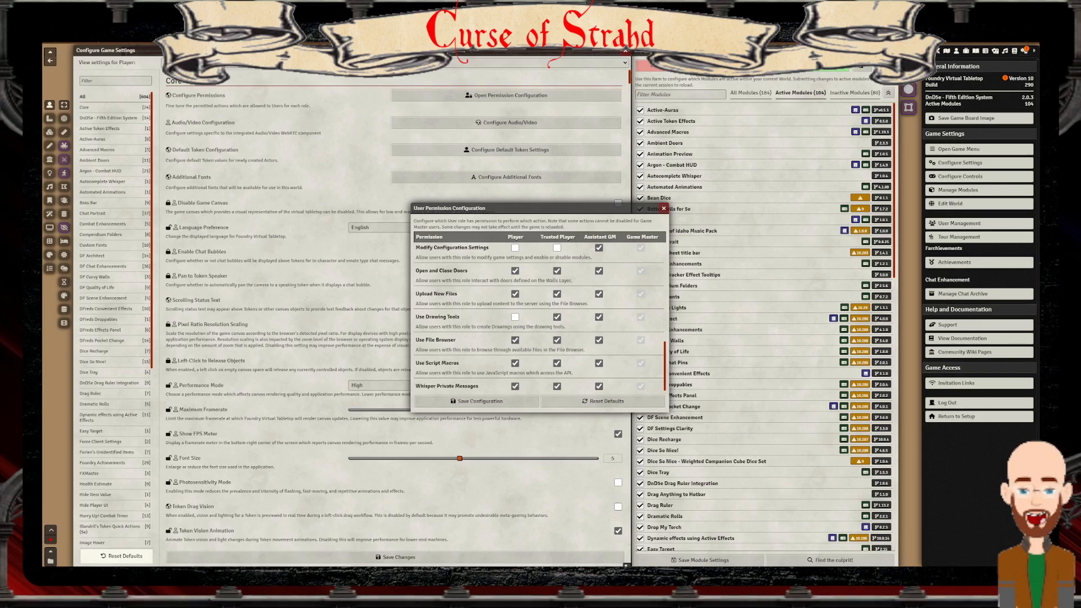
scroll(540, 315, down, 1)
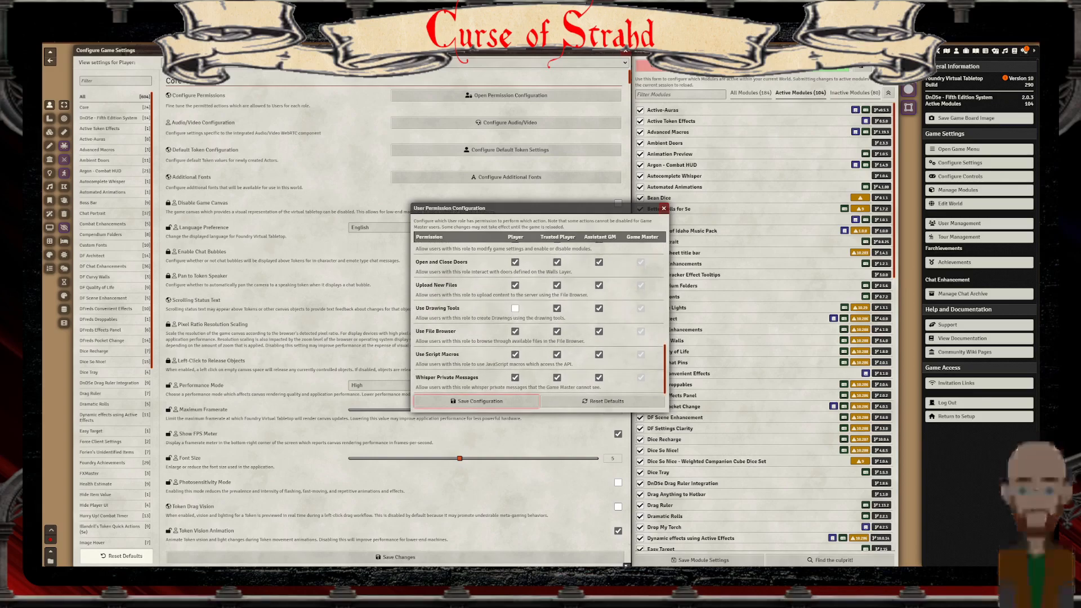
scroll(539, 318, up, 3)
scroll(540, 318, up, 3)
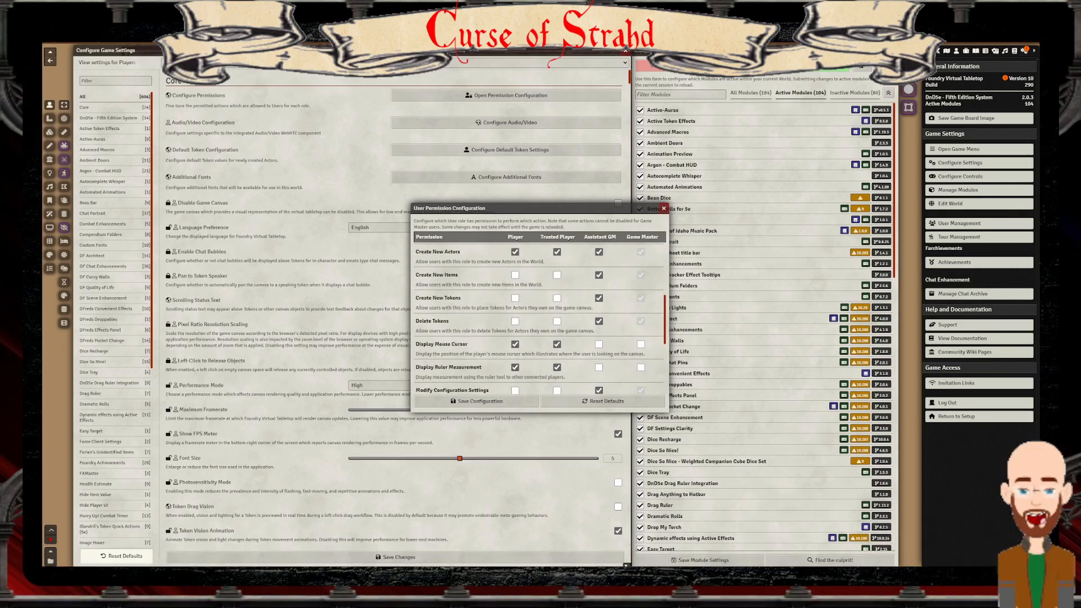
click(476, 400)
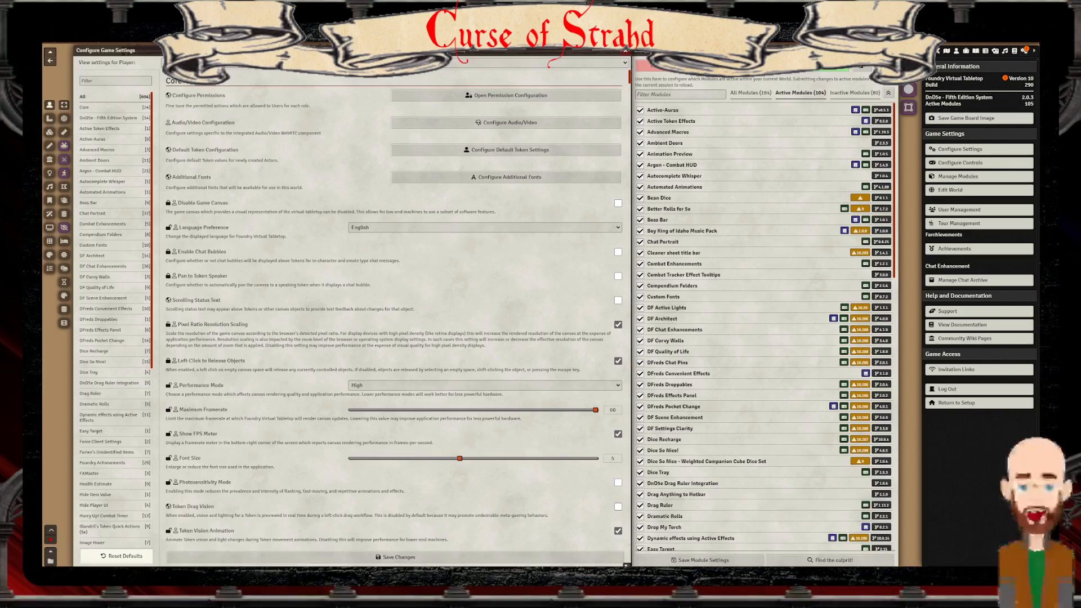
Review the Core, DnD5e system, Active Token Effects and Active-Auras settings in the game settings list
scroll(395, 310, down, 3)
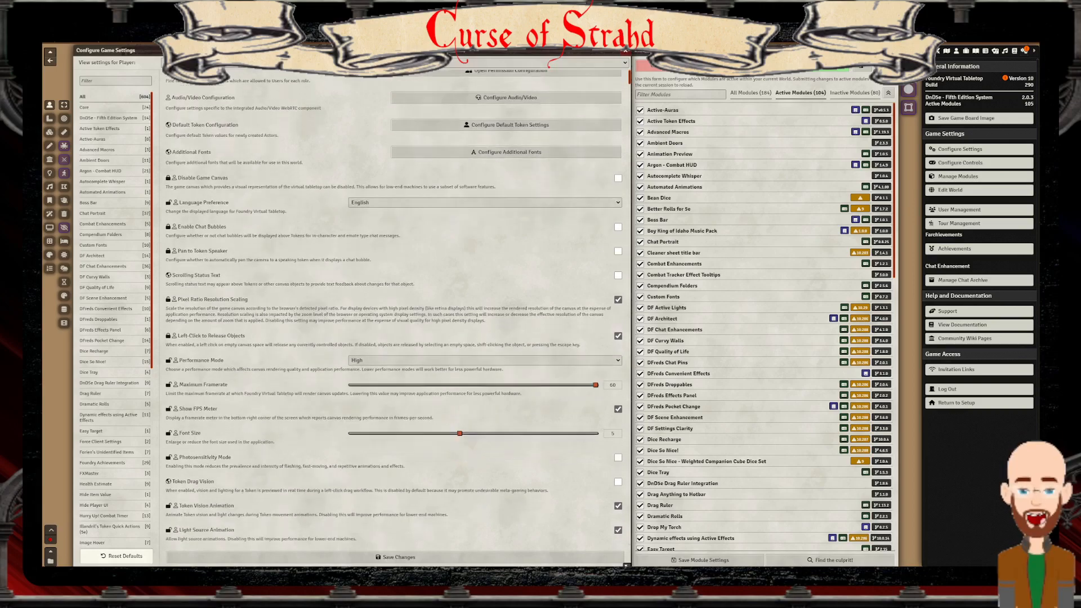
scroll(168, 331, down, 1)
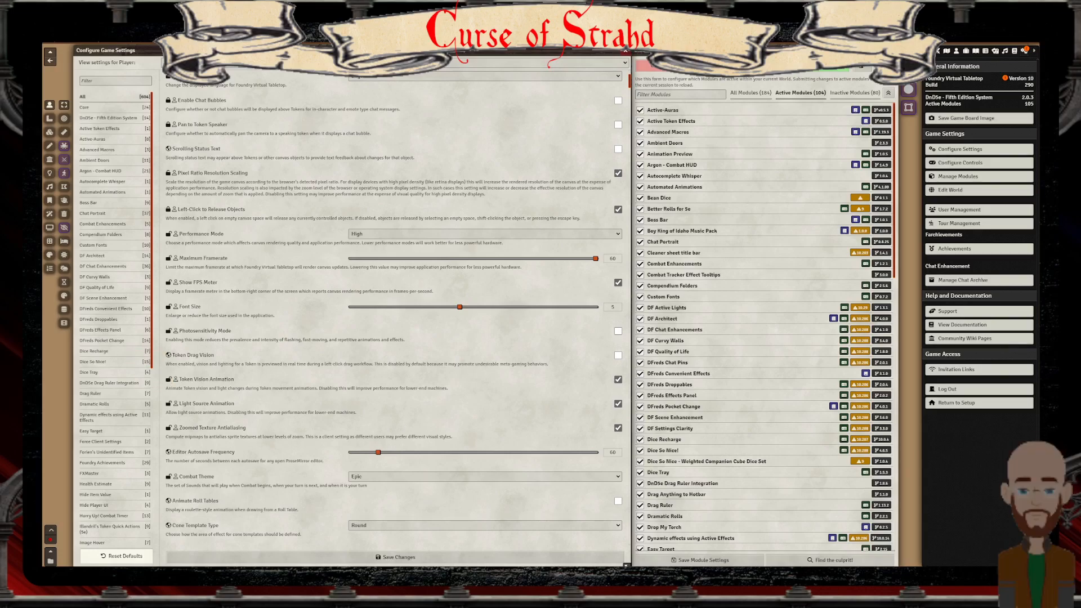
scroll(394, 309, down, 2)
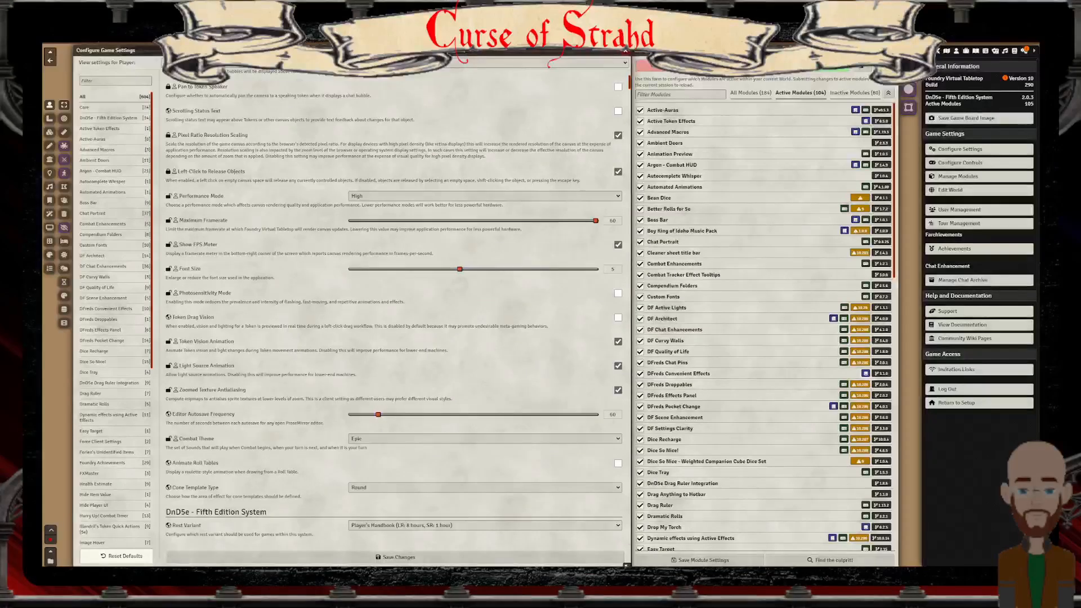
scroll(394, 310, down, 2)
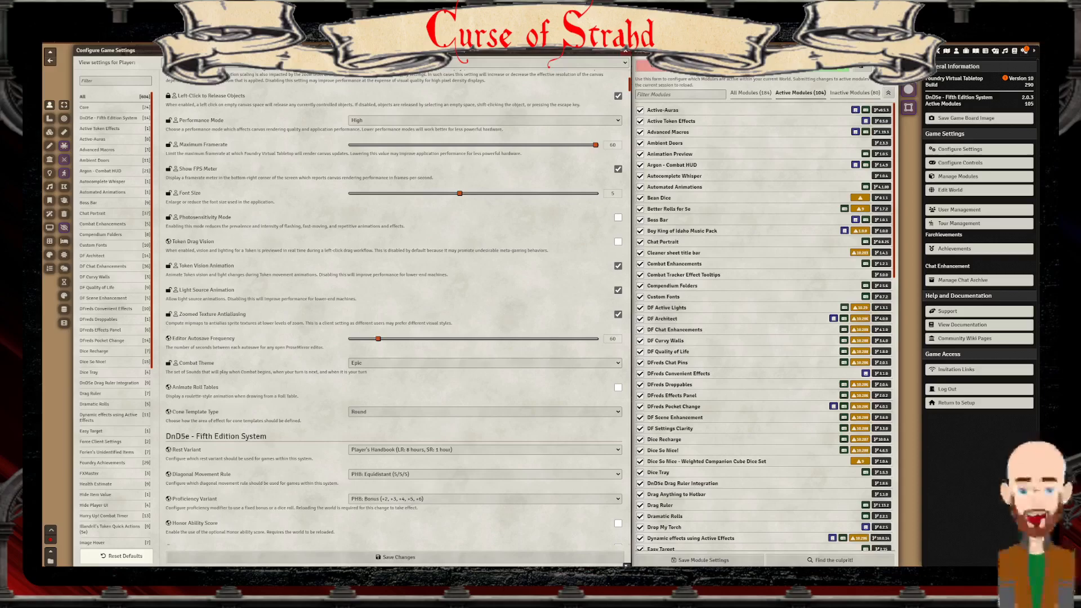
scroll(395, 306, down, 2)
scroll(395, 309, down, 6)
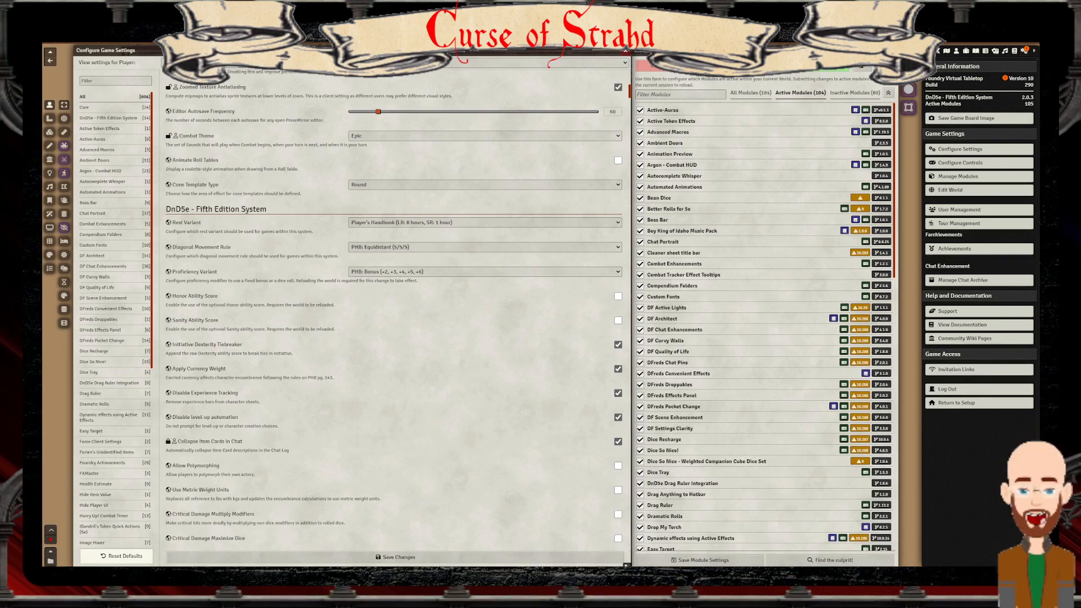
scroll(394, 310, down, 1)
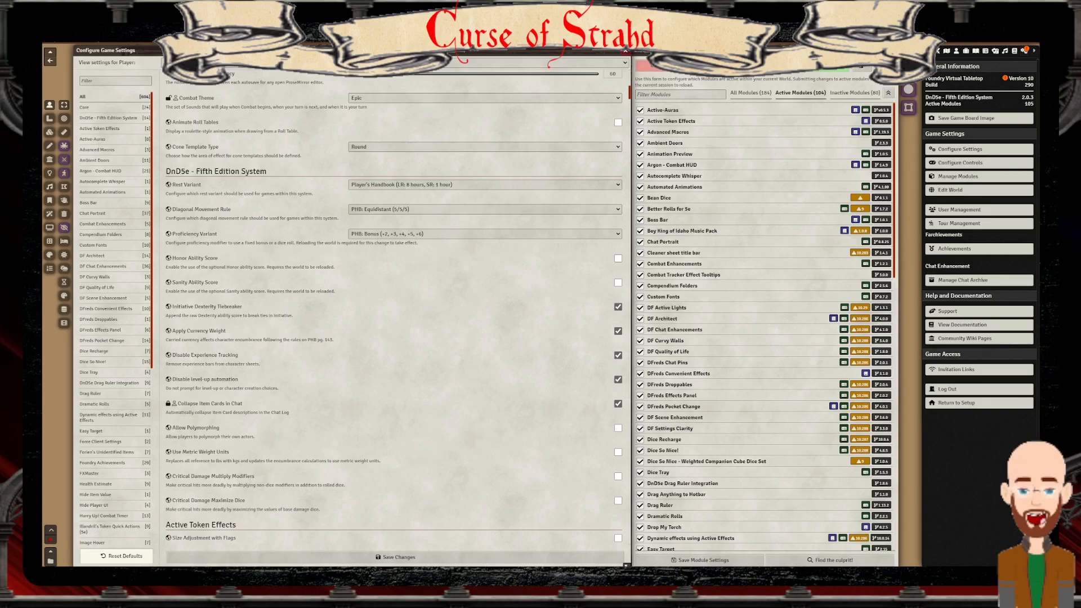
scroll(394, 315, down, 2)
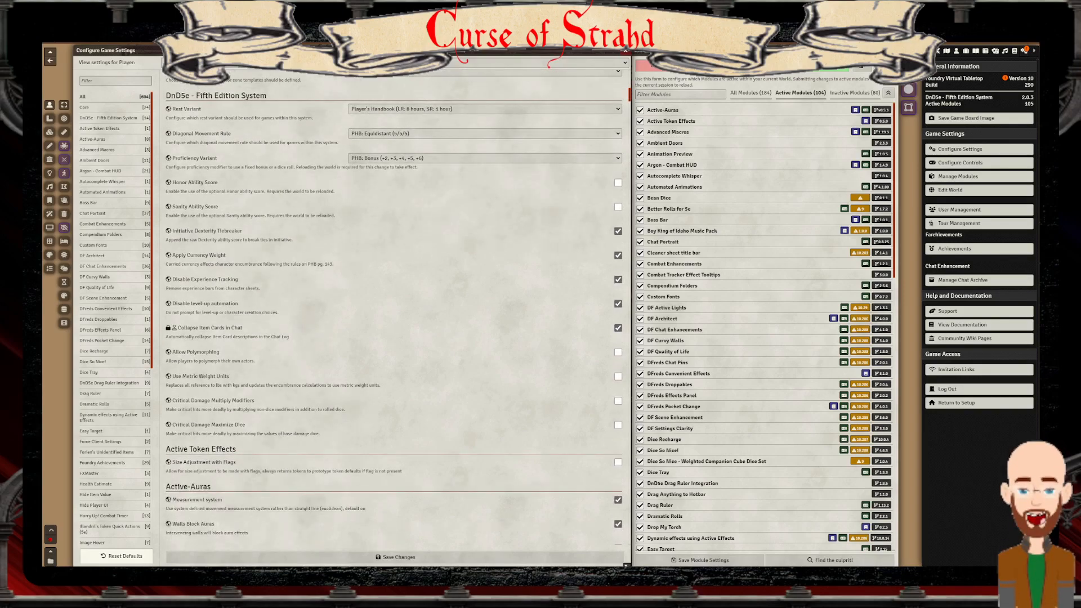
scroll(394, 315, down, 1)
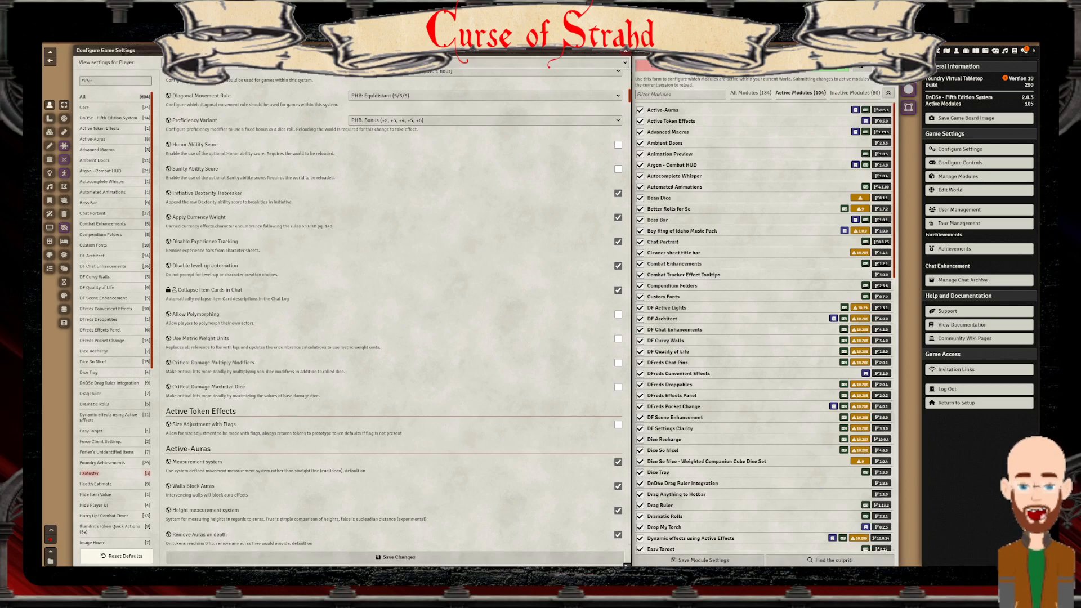
scroll(395, 310, down, 1)
scroll(395, 310, down, 1)
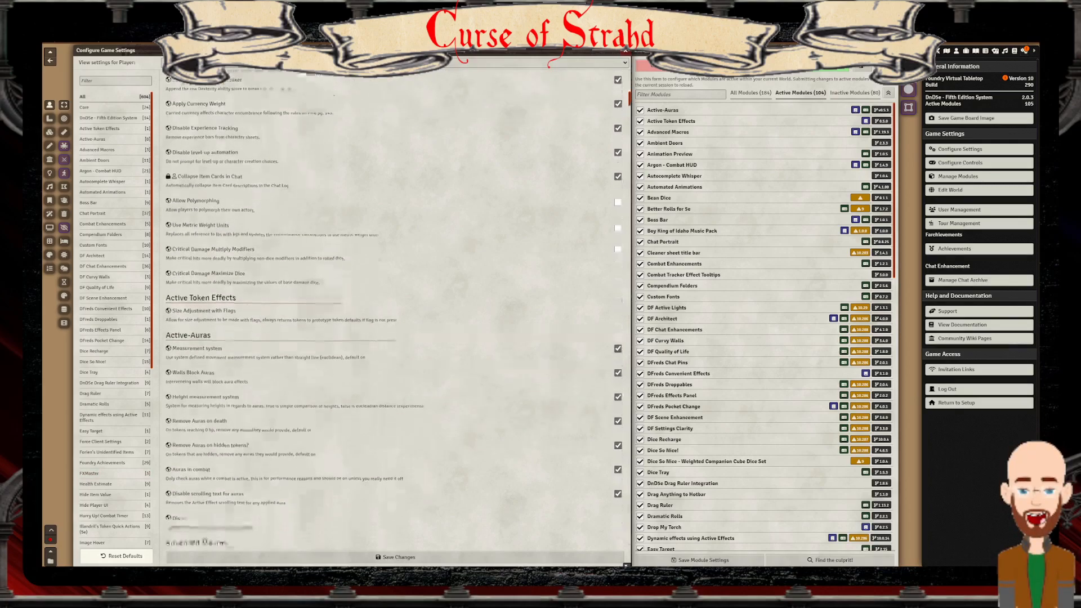
scroll(113, 441, down, 1)
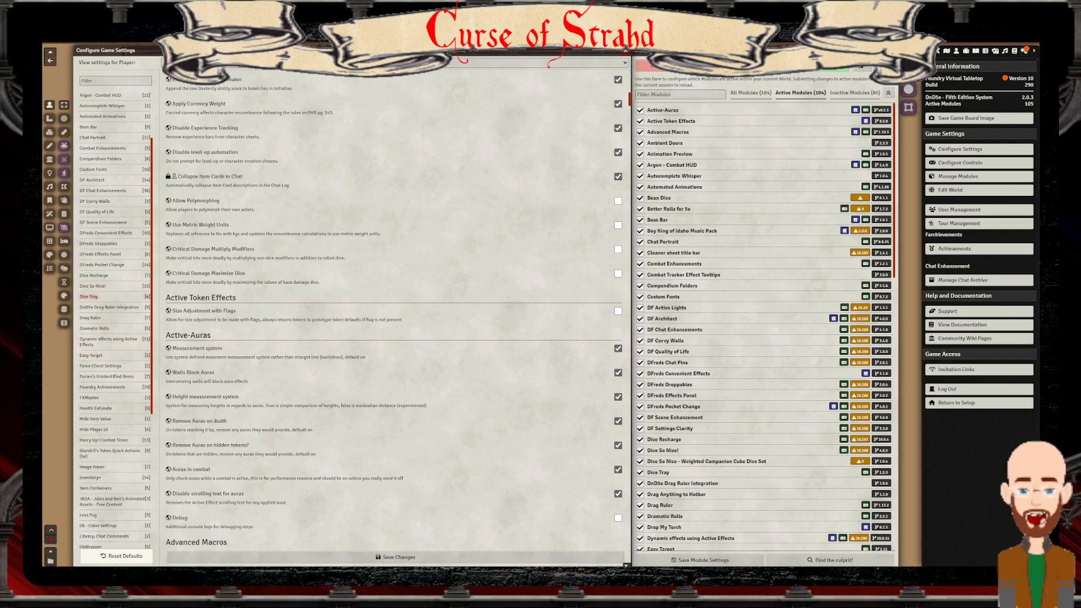
Open the 3D dice settings of Dice So Nice! and set the dice faces preset to Foundry VTT
click(93, 286)
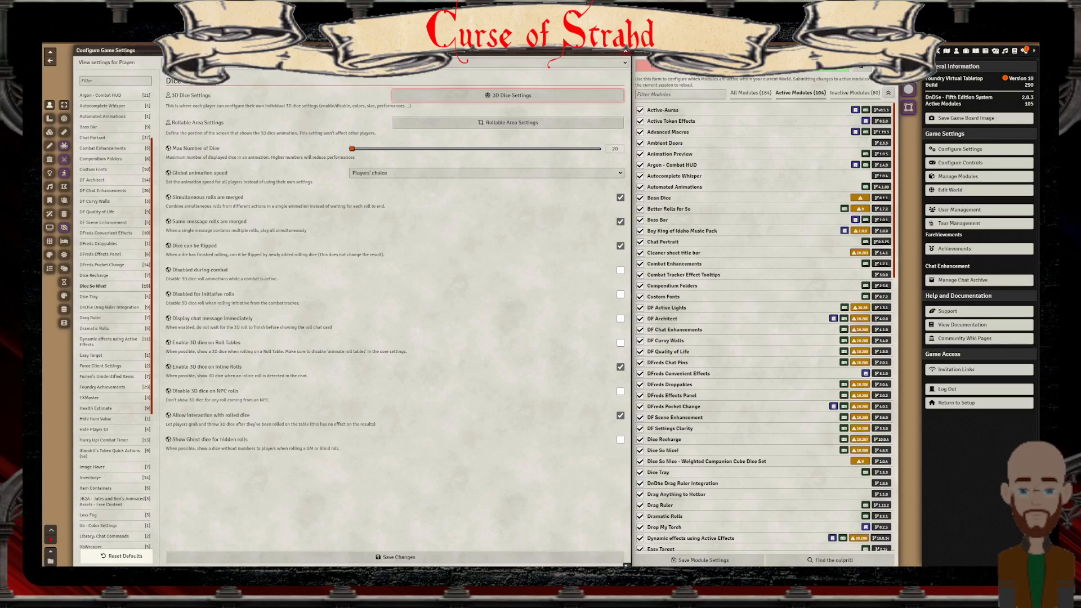
click(507, 95)
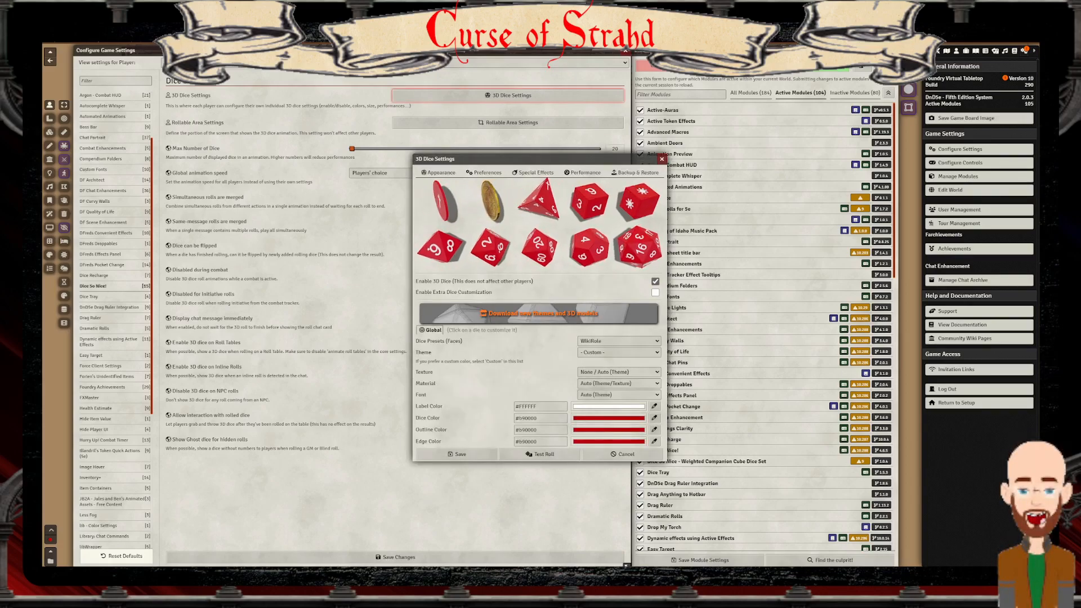
click(619, 340)
scroll(598, 399, up, 3)
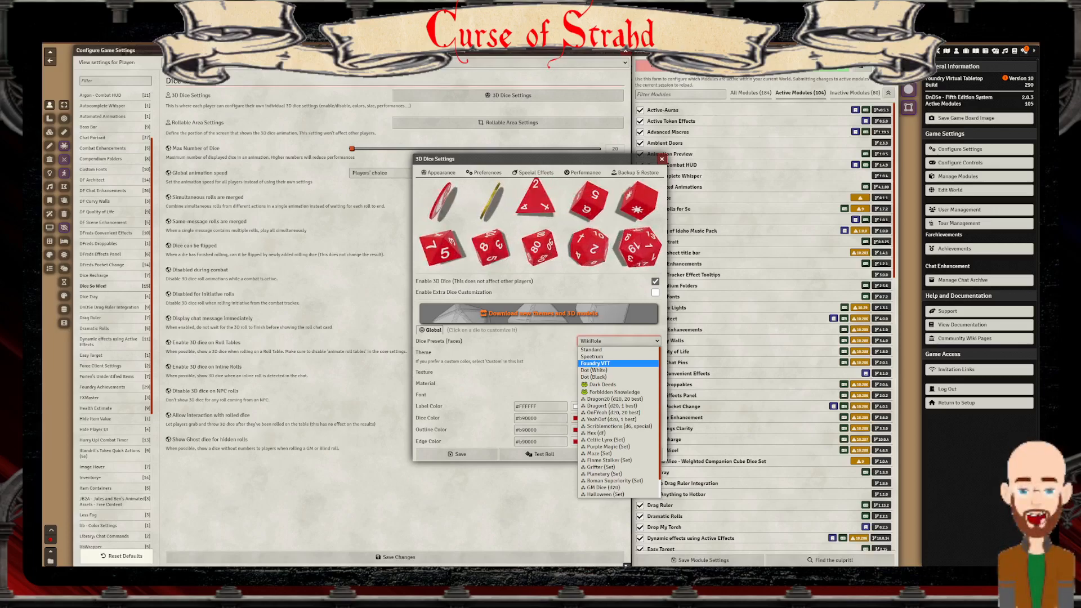
click(594, 363)
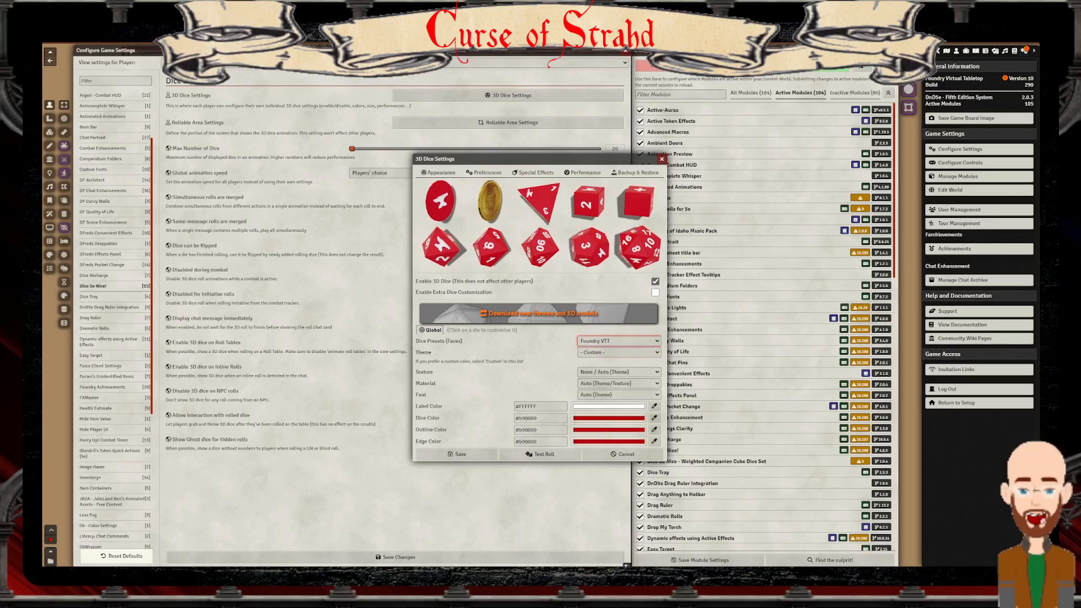
click(619, 341)
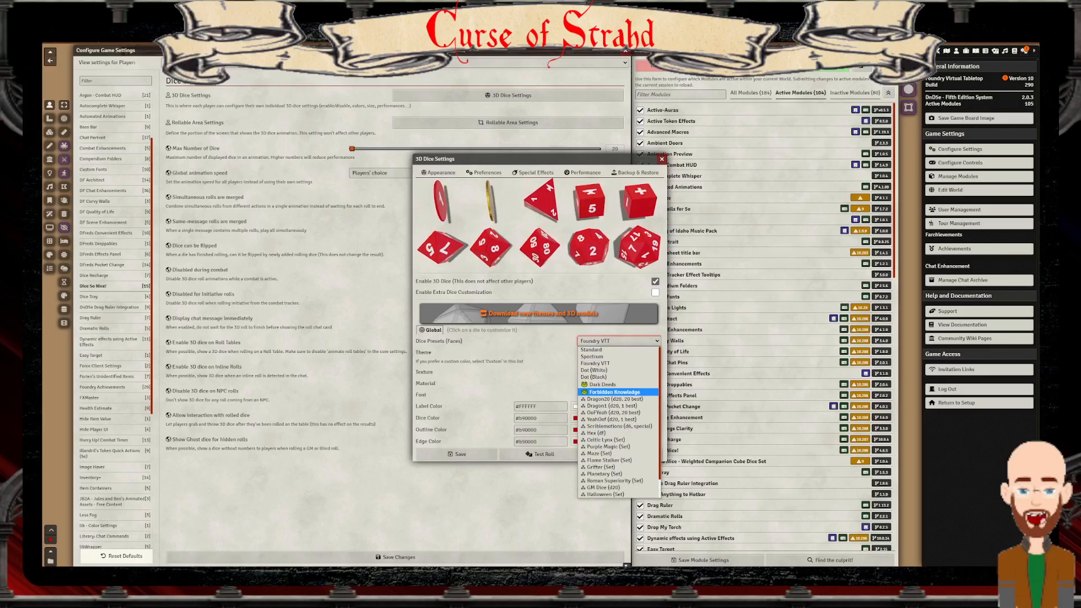
click(619, 341)
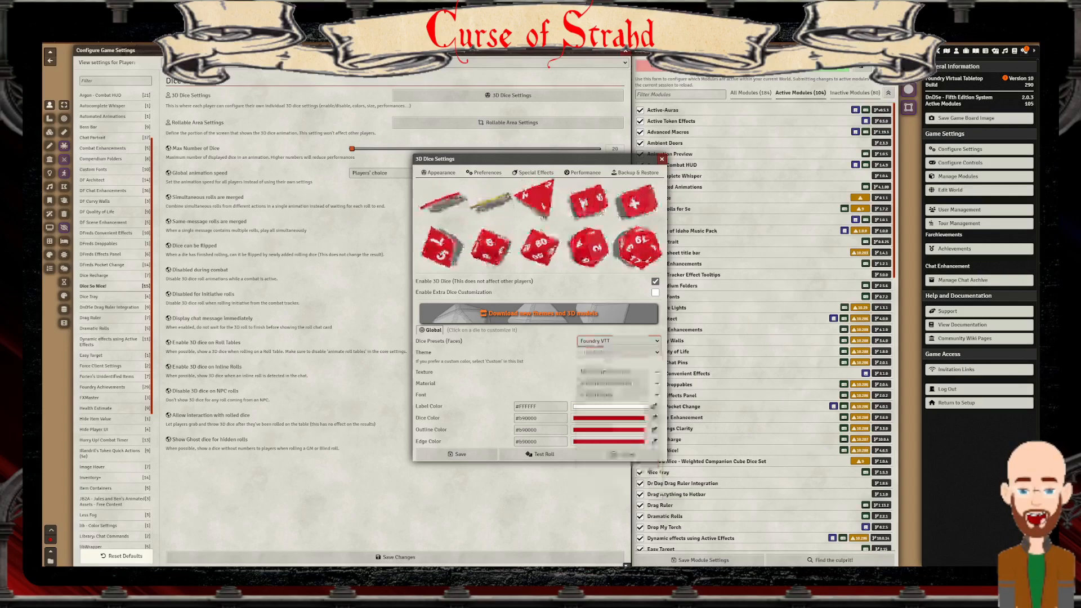
Try the Blood Moon theme and the Foundry VTT theme on the 3D dice
click(619, 352)
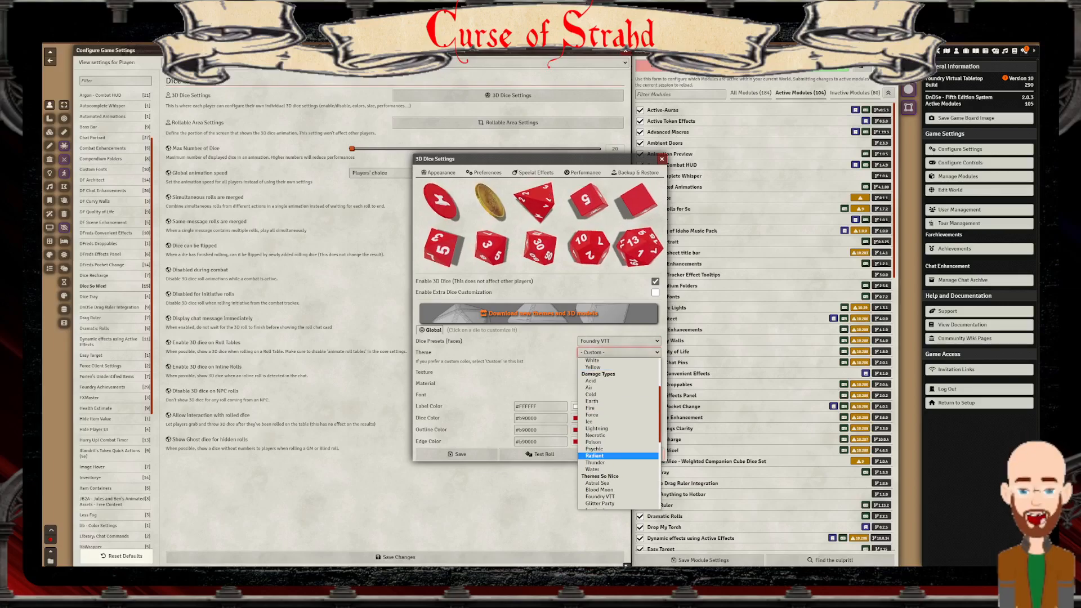
scroll(597, 455, down, 4)
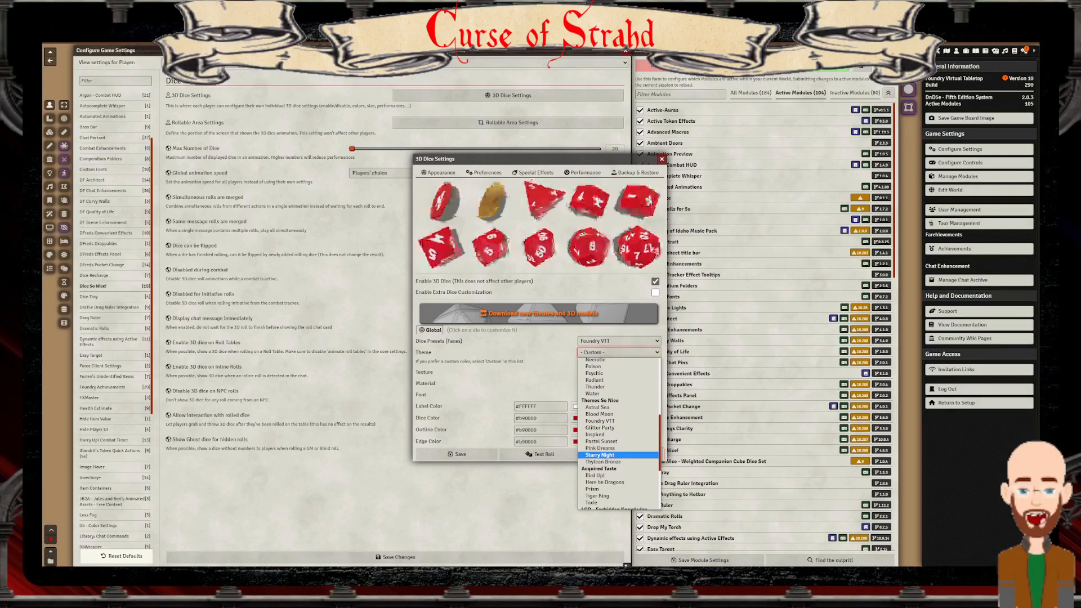
click(599, 413)
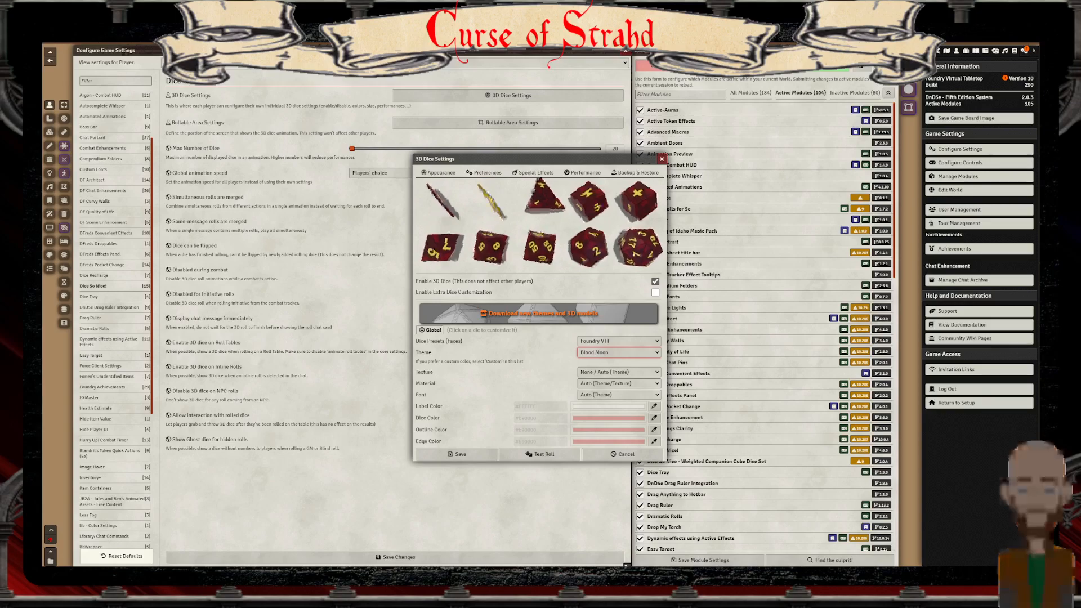
click(618, 352)
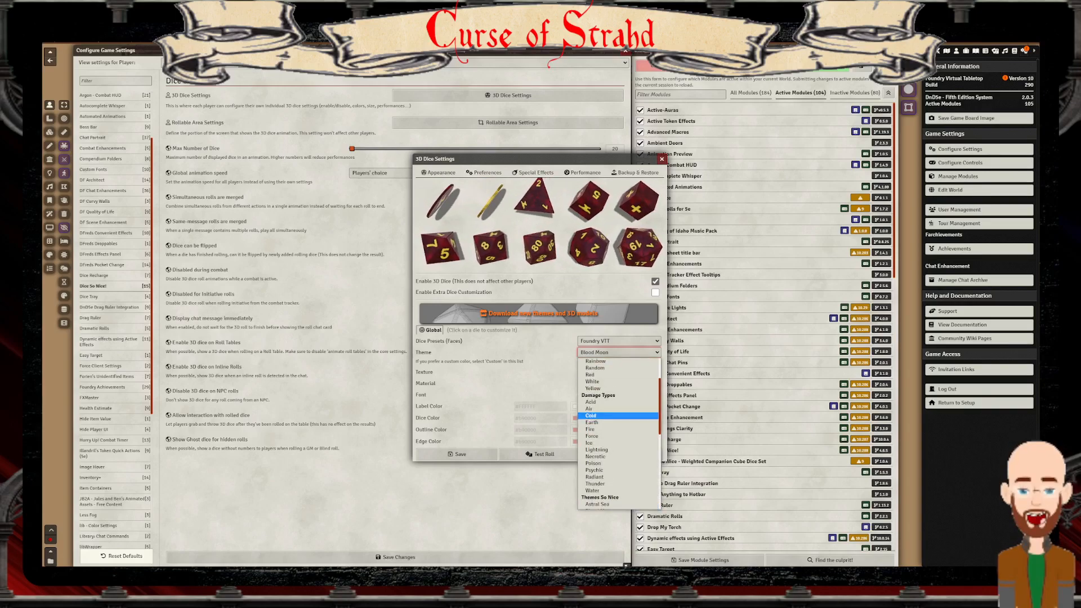
scroll(618, 374, down, 3)
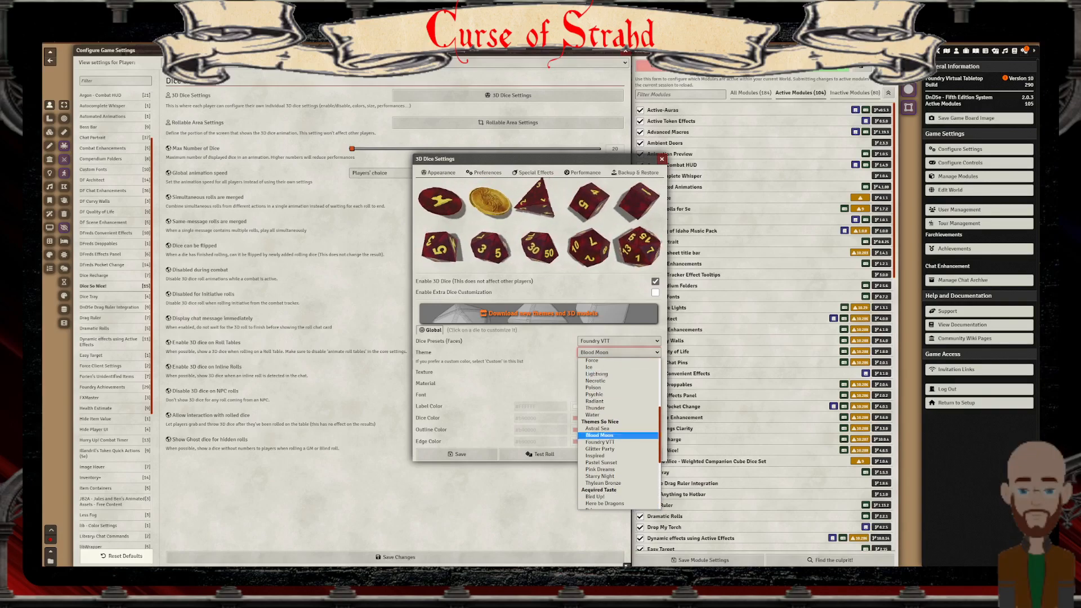
click(600, 442)
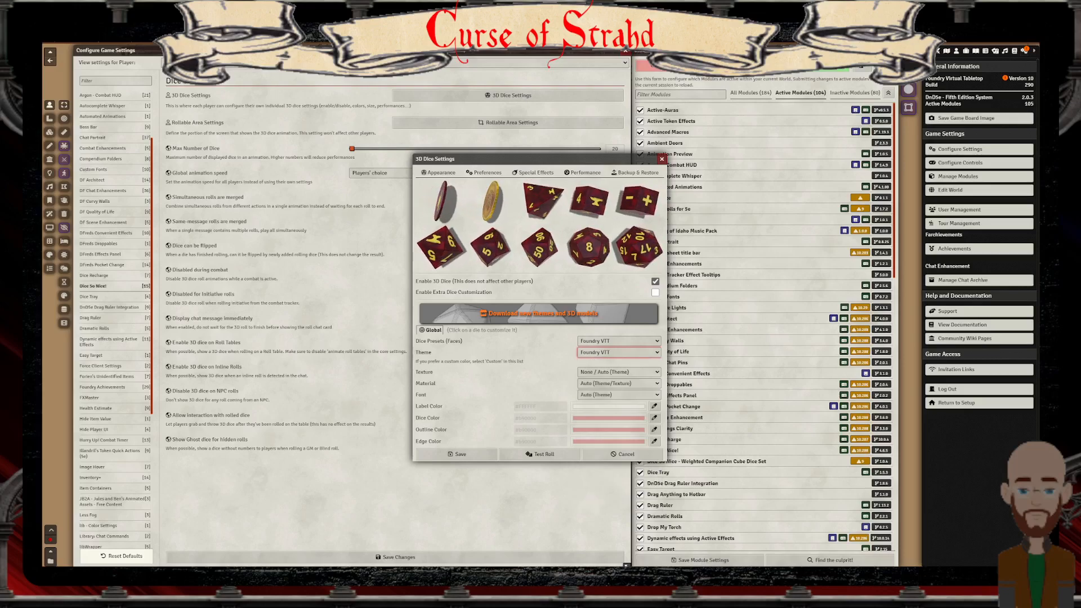
Preview the further dice themes one after another, including Pastel Sunset, Pink Dreams, Thylean Bronze, Here be Dragons, Prism and Toxic
key(Down)
key(Down)
key(Down)
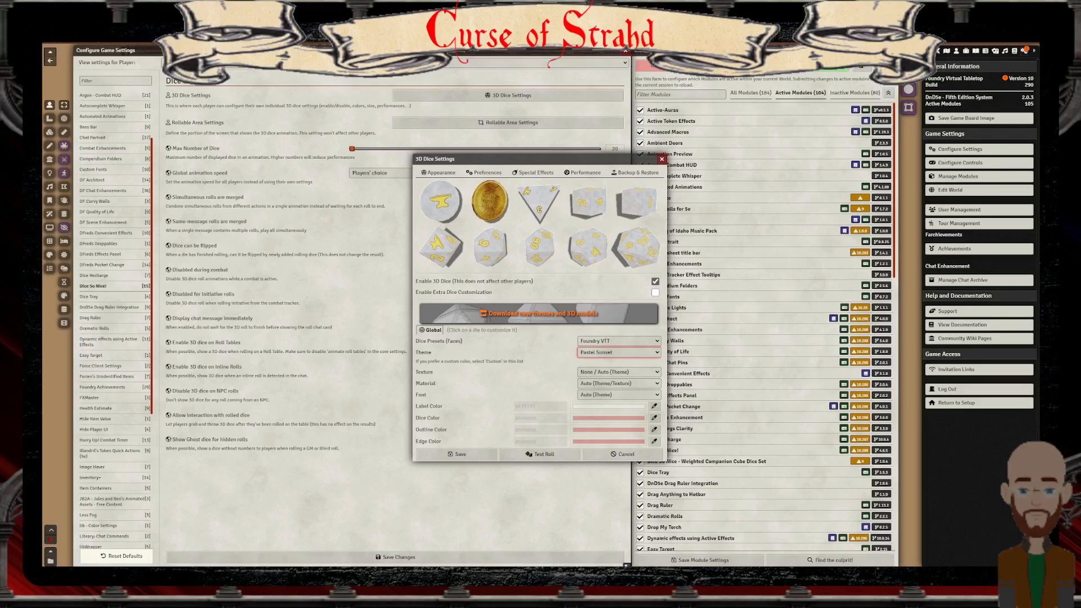
key(Down)
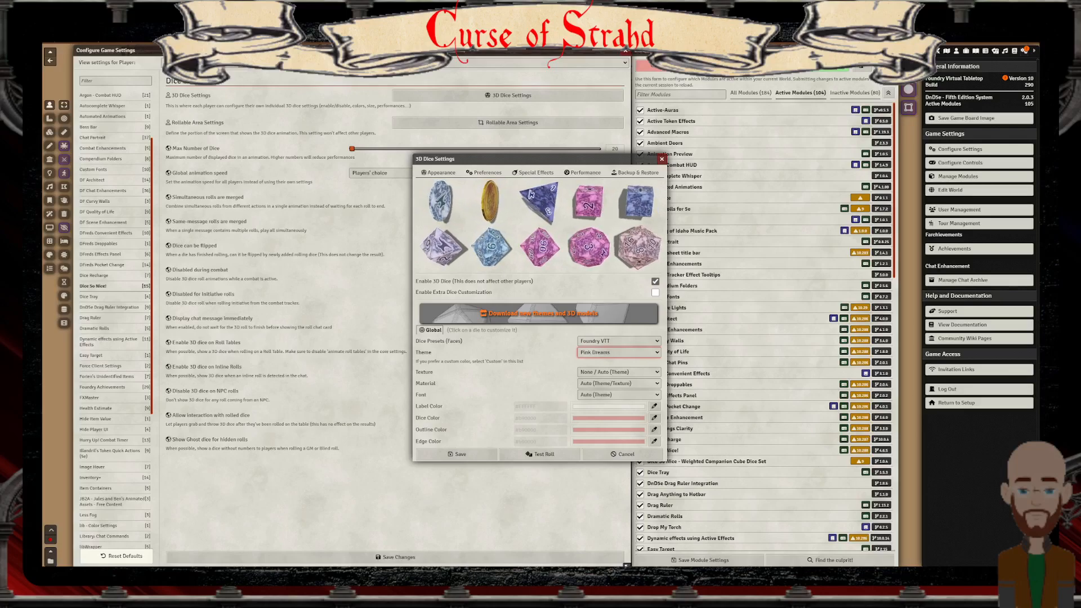
key(Down)
key(Down)
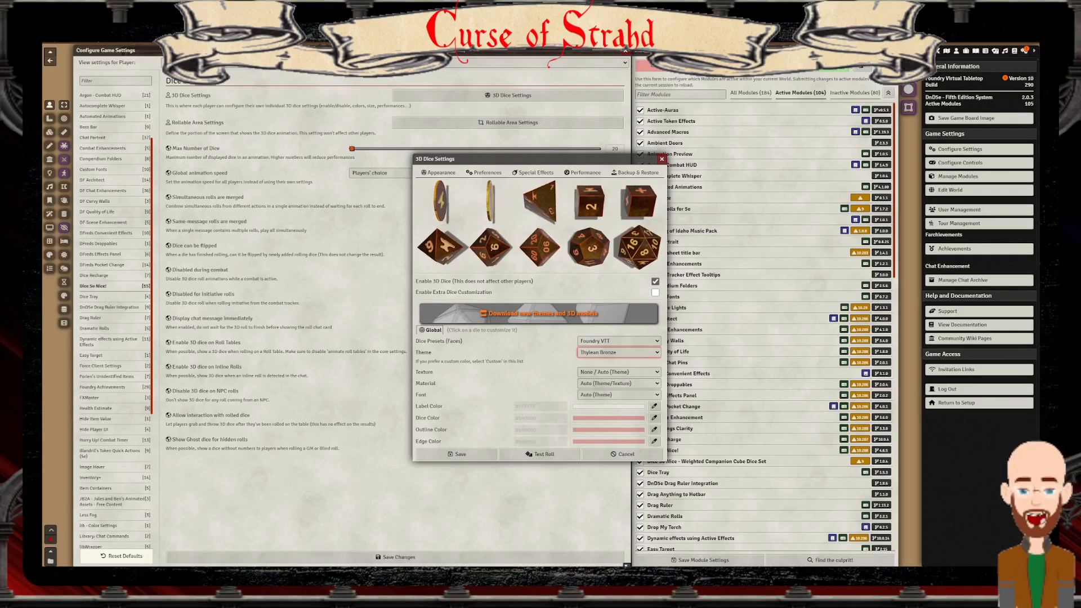
key(Down)
key(Down)
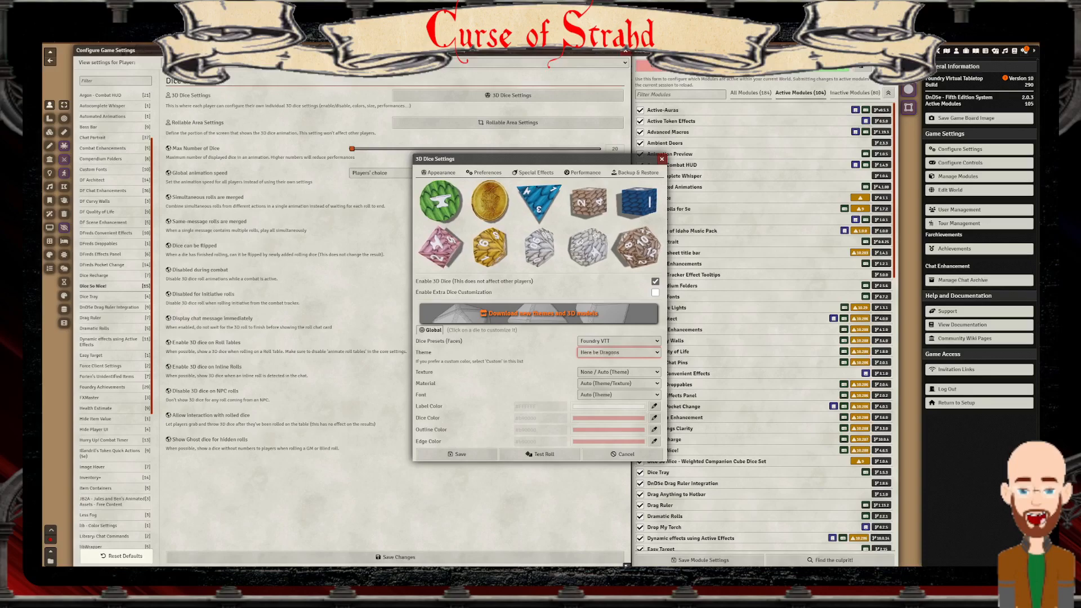
key(Down)
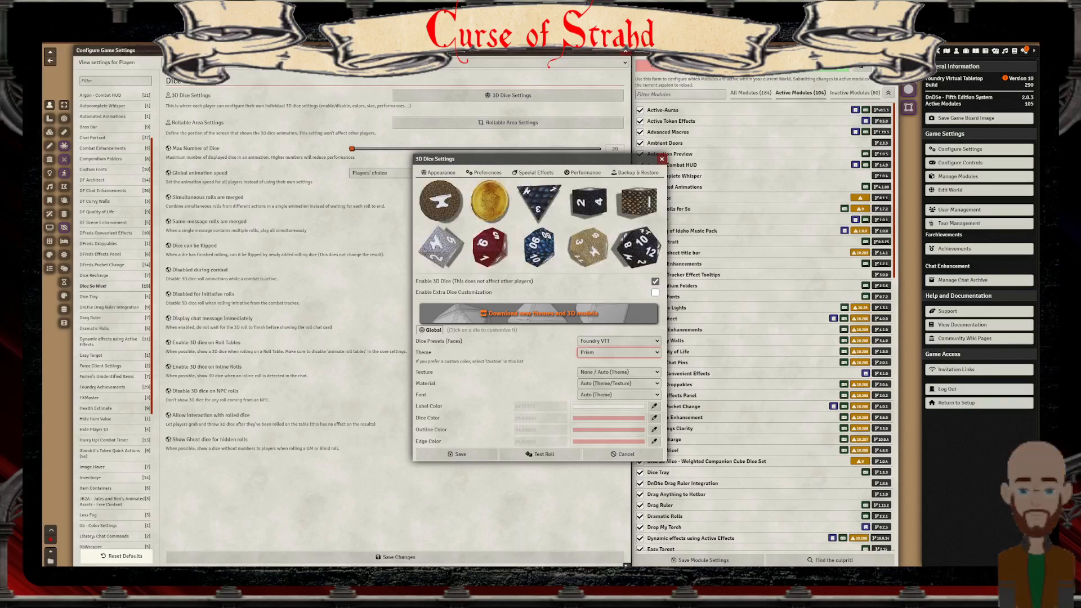
key(Down)
key(Down)
Set the 3D dice theme to Forgotten Pact
click(618, 352)
scroll(619, 375, up, 1)
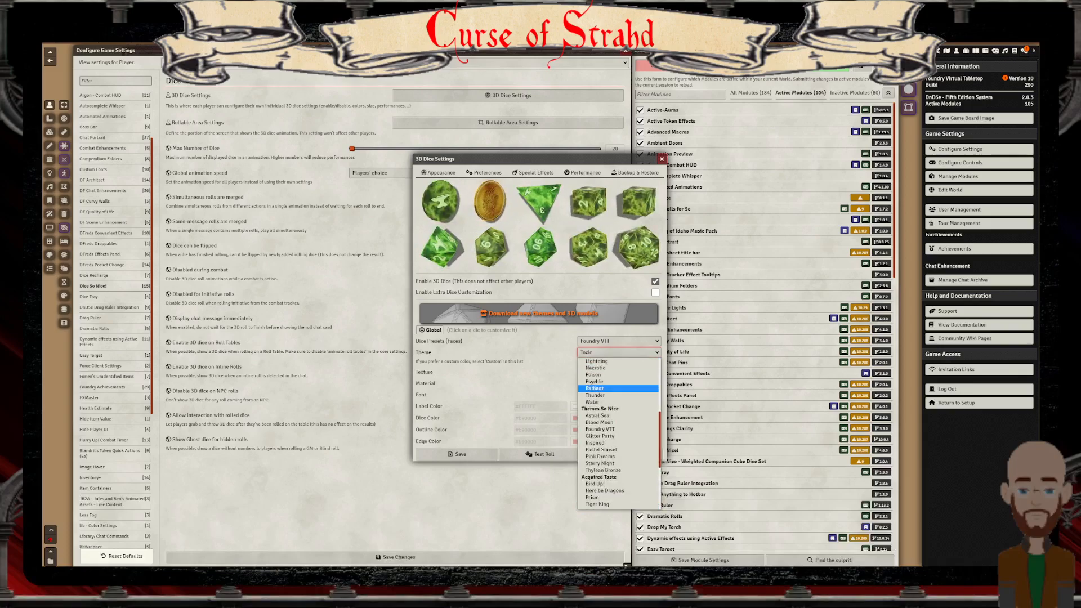
scroll(618, 434, down, 4)
key(Down)
key(Down)
key(Down)
key(Return)
key(Down)
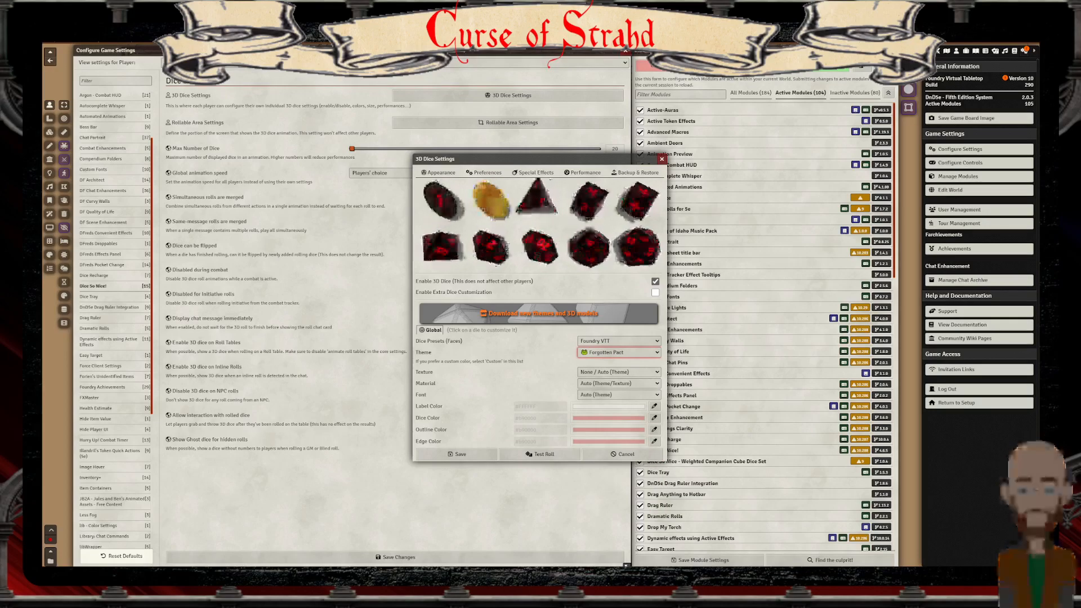
Disable automatic scaling in the 3D dice preferences and set the manual scale to 50
click(484, 173)
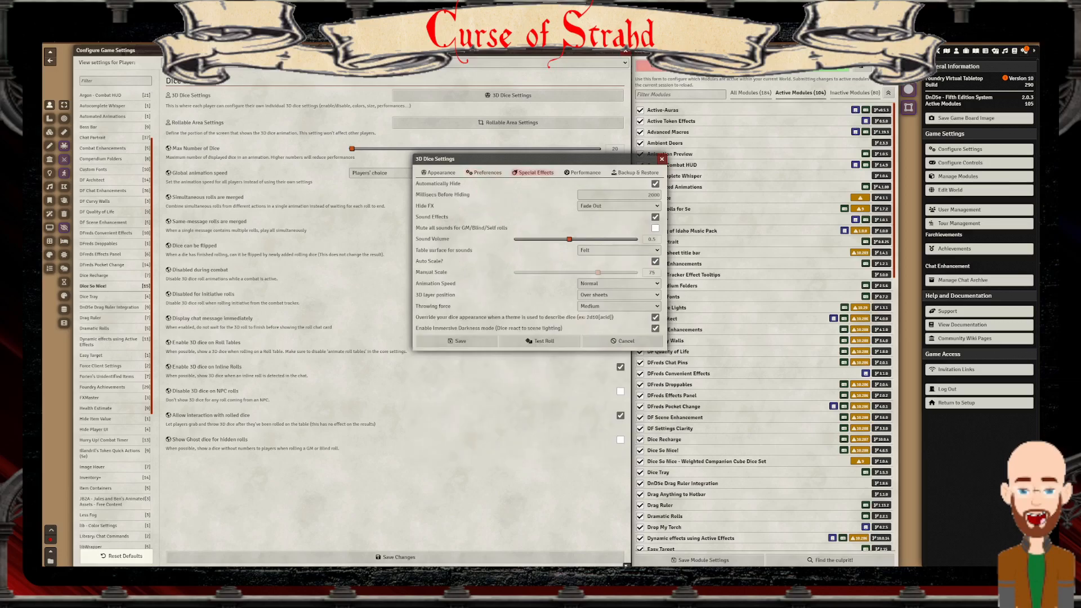
click(656, 262)
drag(597, 272, 573, 272)
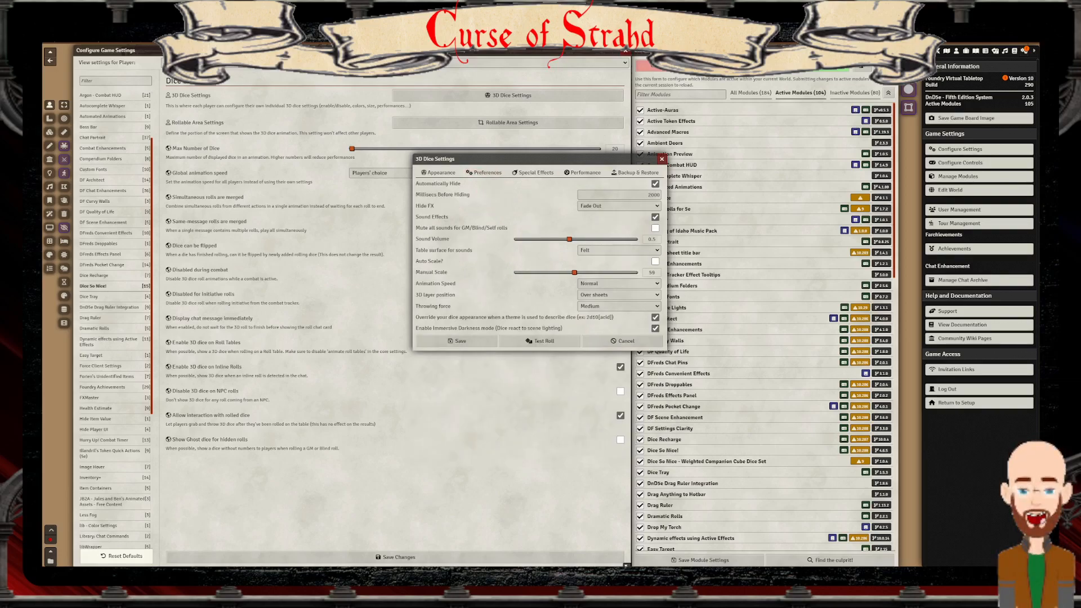
Set the manual dice scale to 45 and add a Unique: Darkness special effect for a d20 result of 20
drag(574, 272, 553, 273)
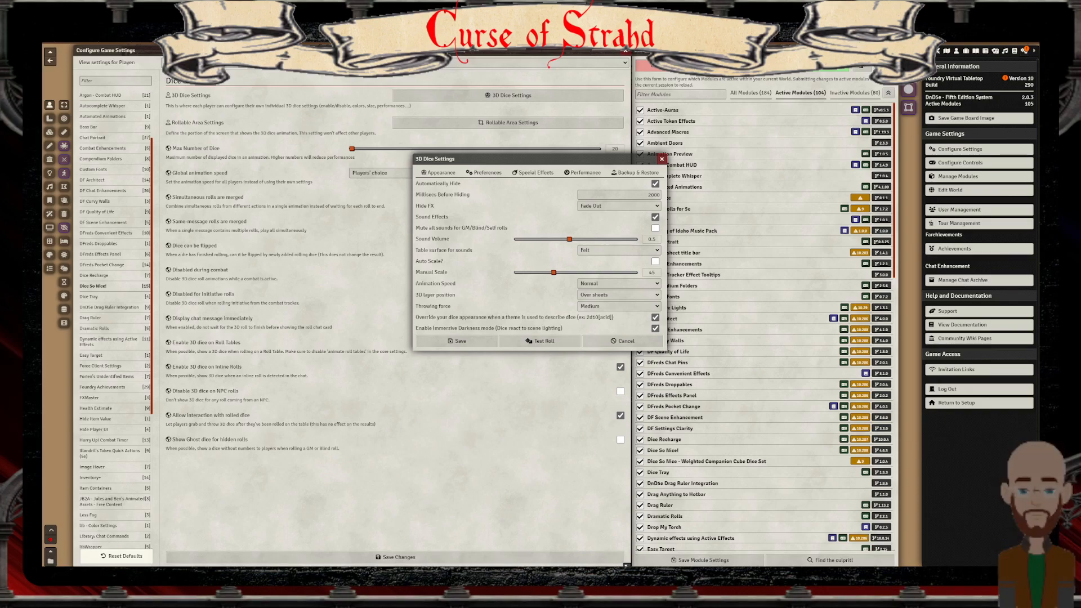
click(534, 172)
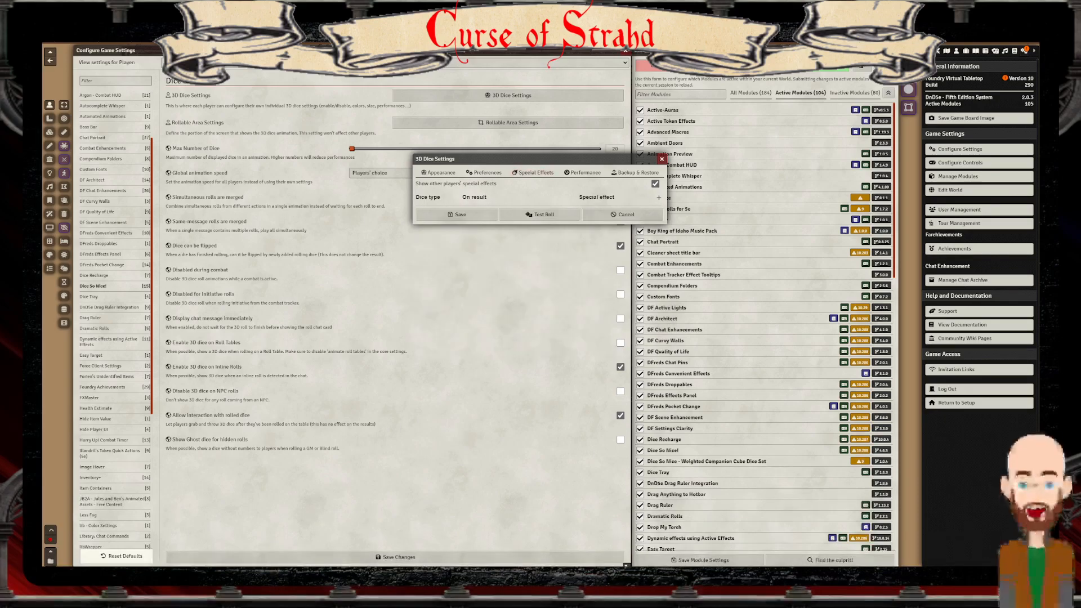
click(659, 197)
click(439, 211)
click(439, 288)
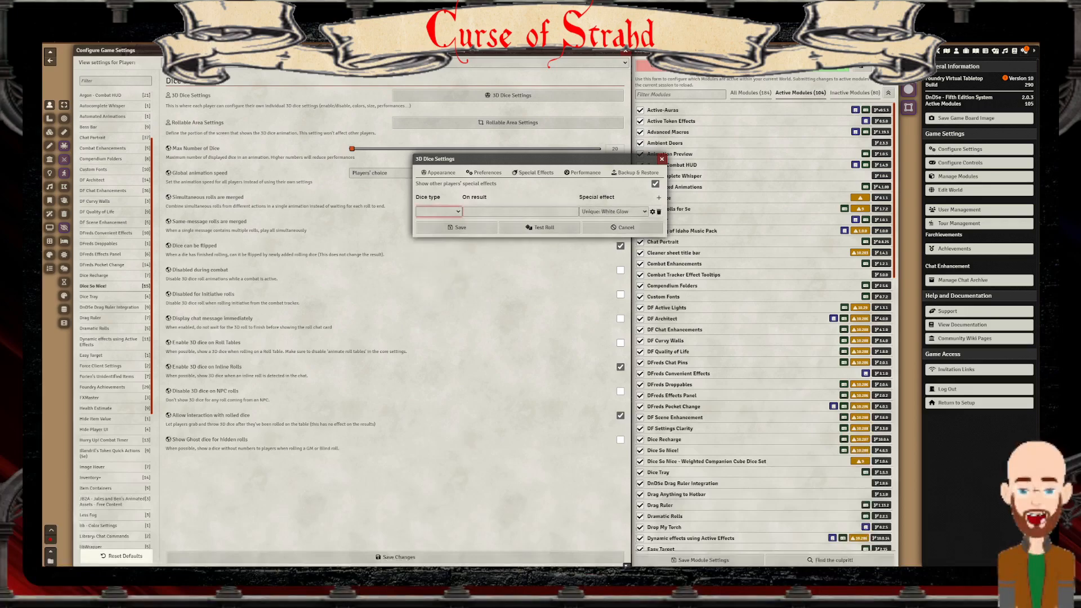
click(520, 211)
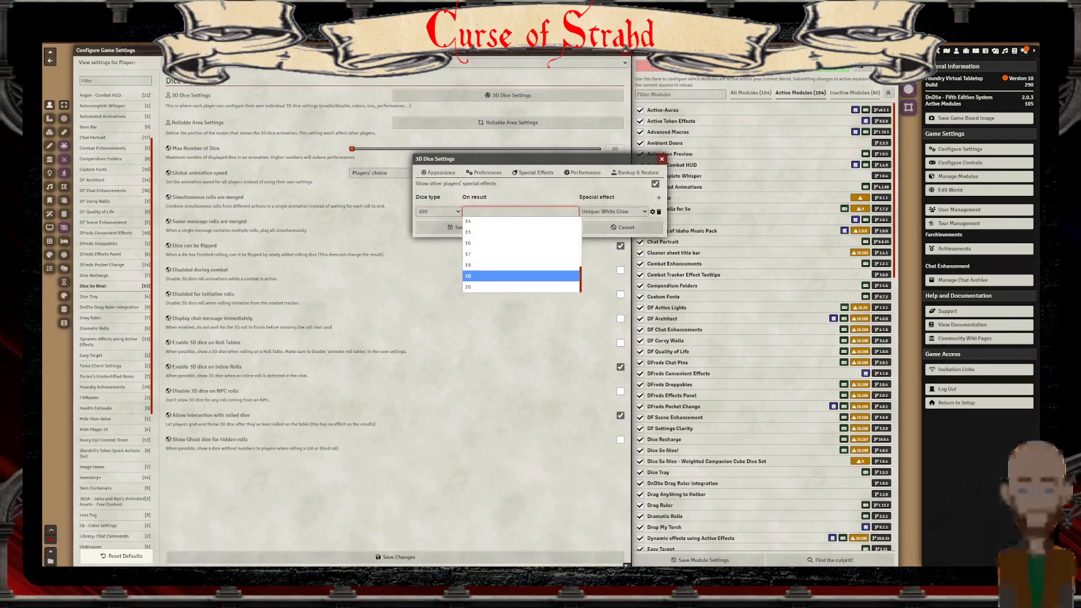
click(468, 286)
click(613, 211)
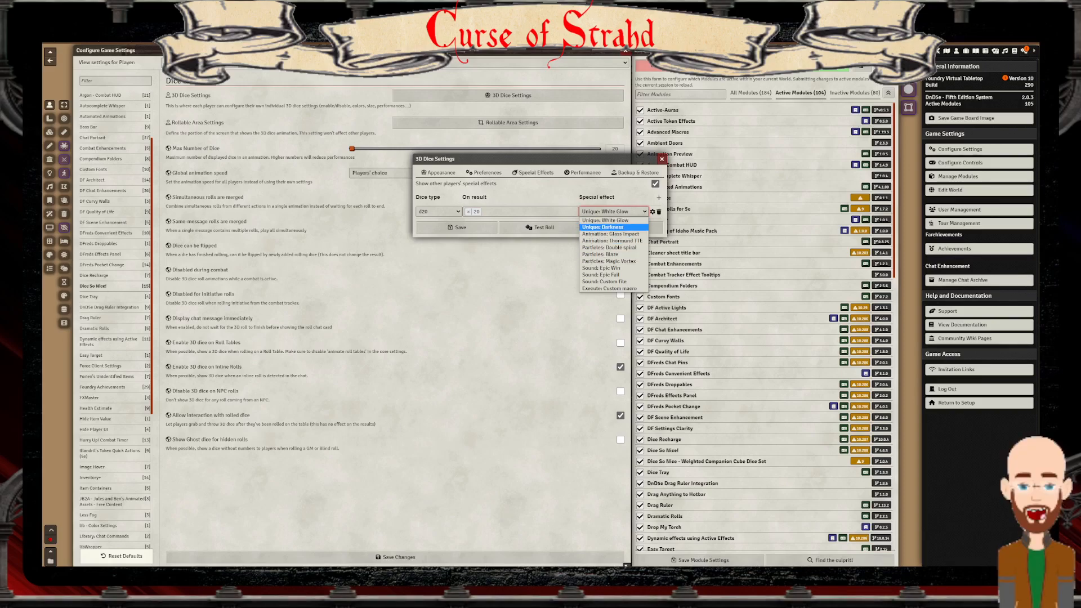
click(603, 227)
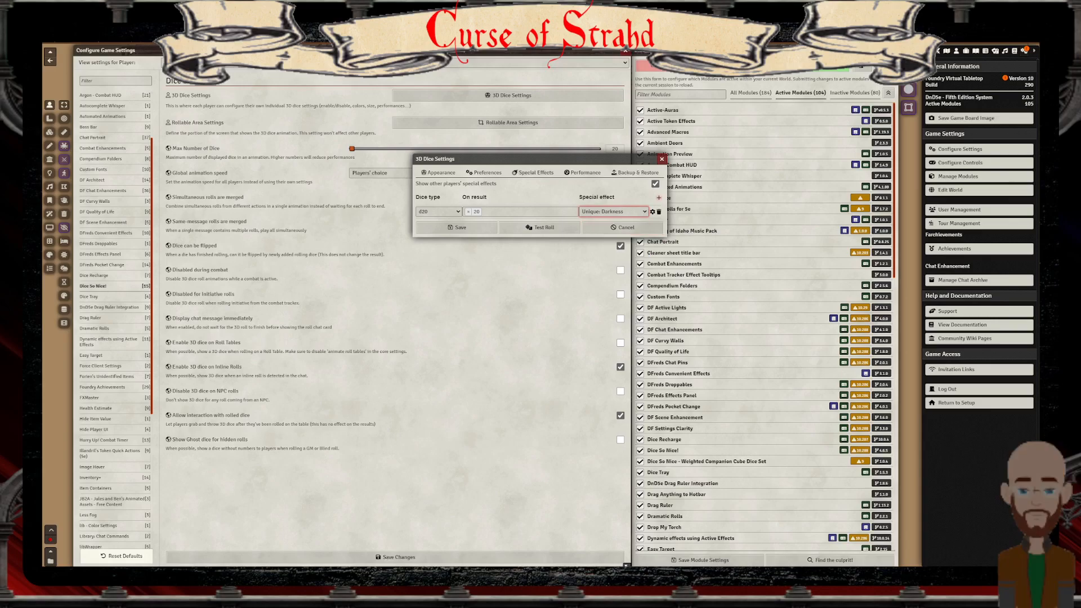
click(652, 212)
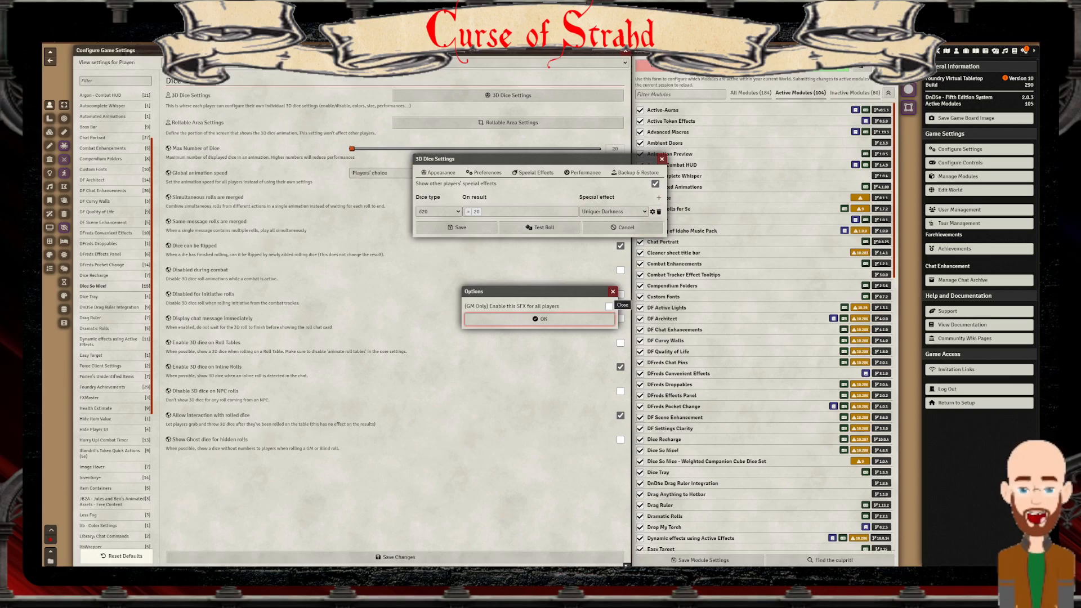
click(612, 292)
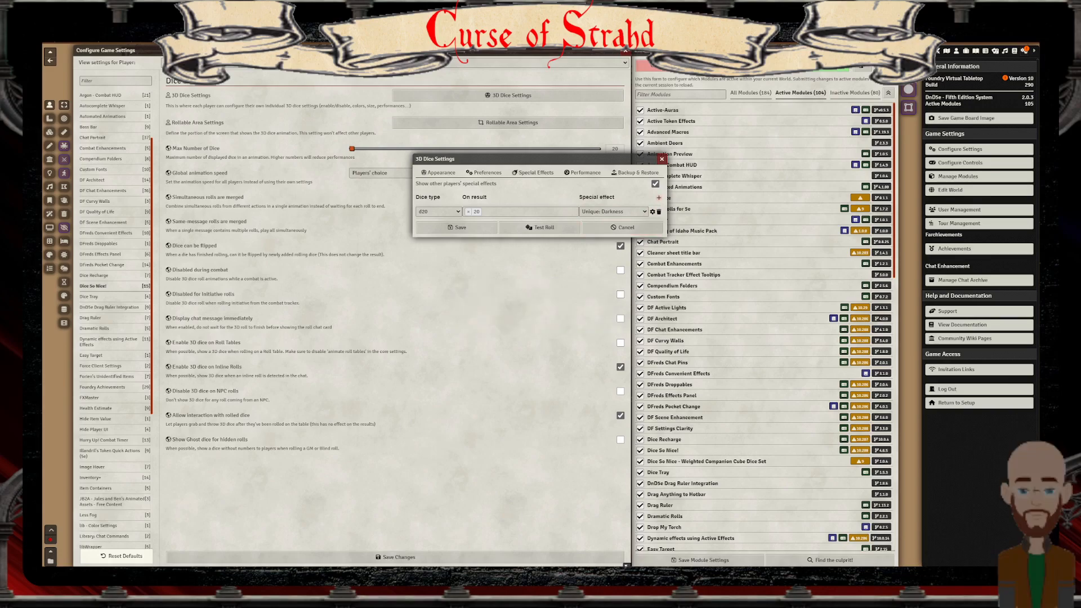
Add a second special effect, Particles: Blaze, for a d20 result of 20 and save the 3D dice settings
click(658, 198)
click(438, 224)
click(428, 299)
click(520, 225)
scroll(519, 253, down, 3)
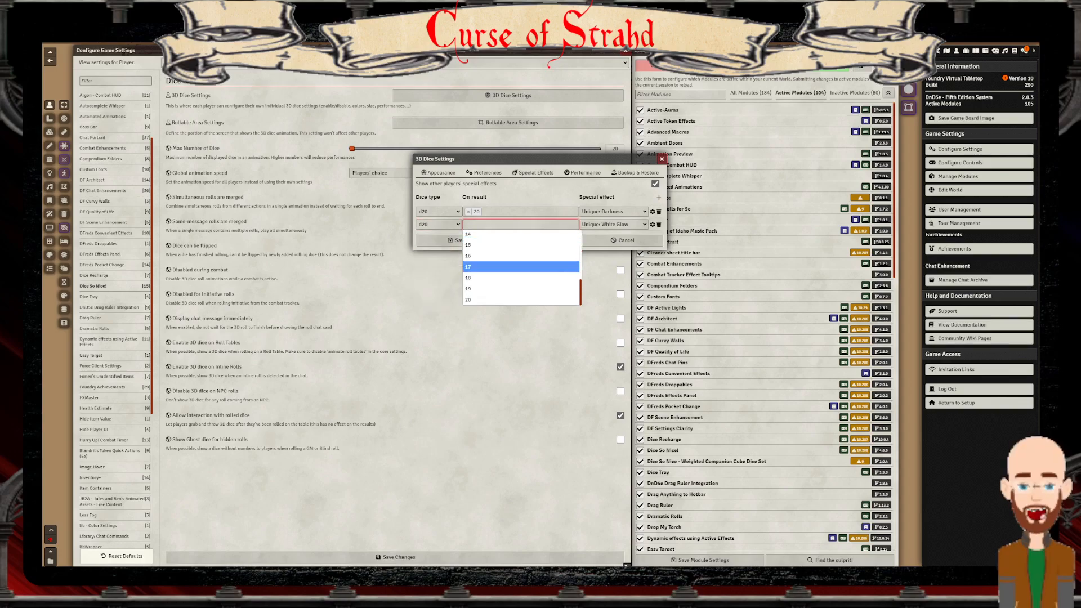
click(521, 300)
click(612, 224)
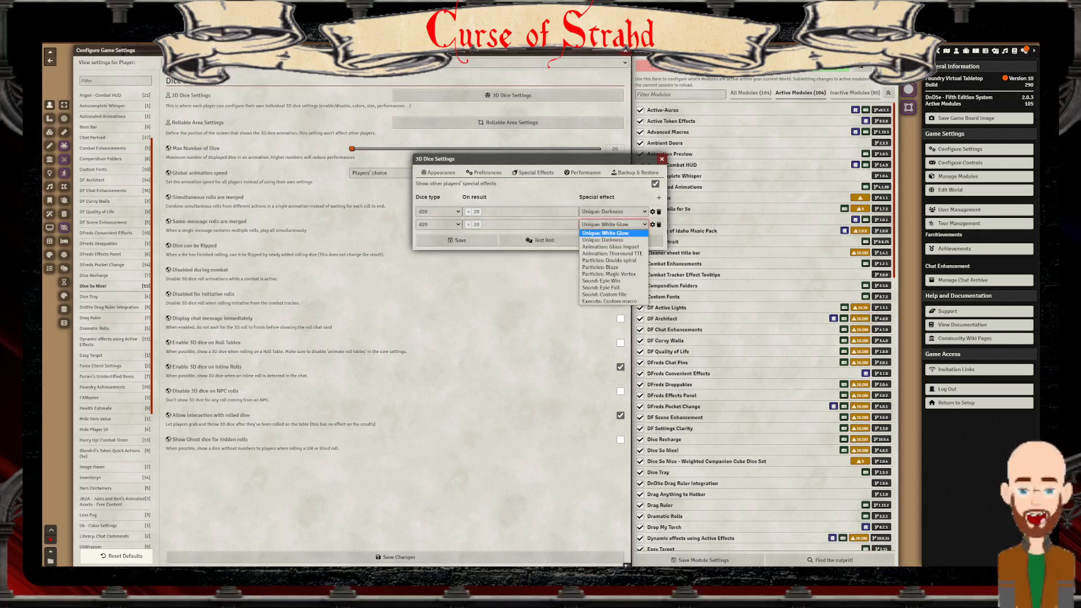
click(614, 267)
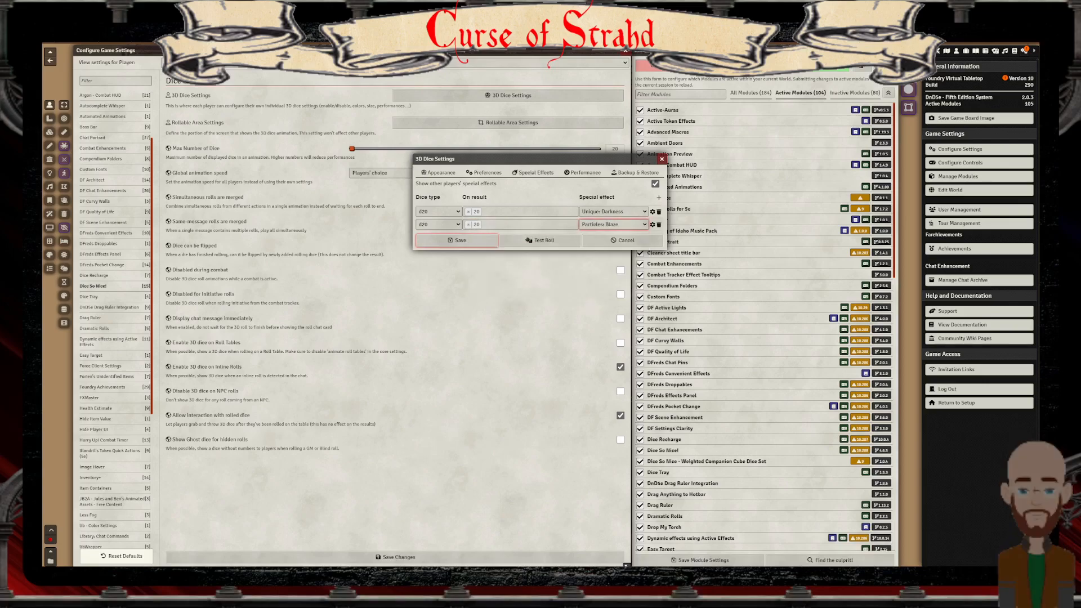
click(457, 241)
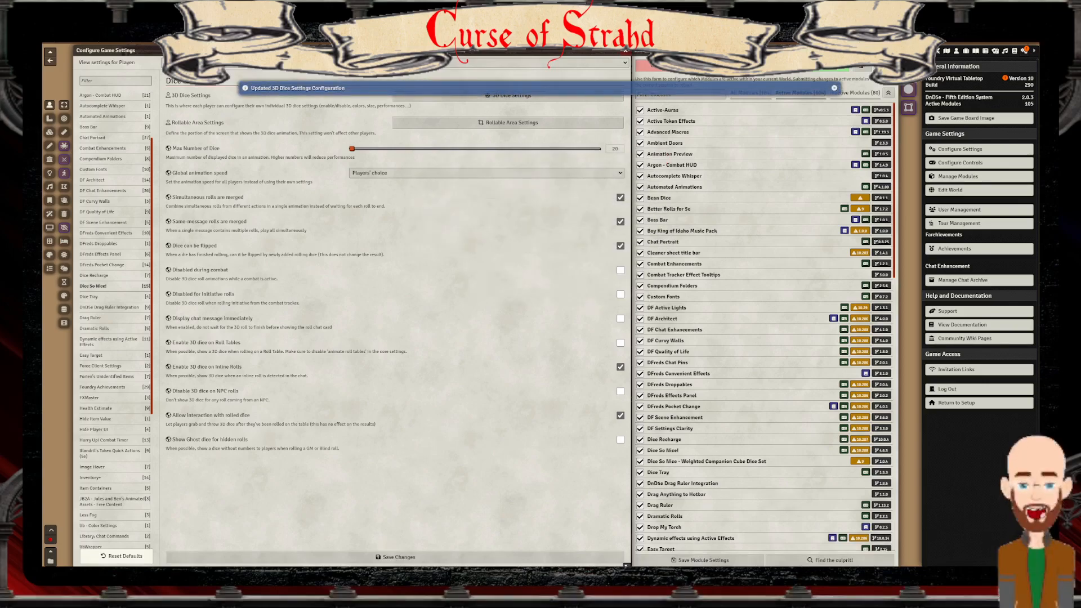
Roll 20d20 twice in the chat to test the customized dice
click(928, 51)
text(/r 1d20)
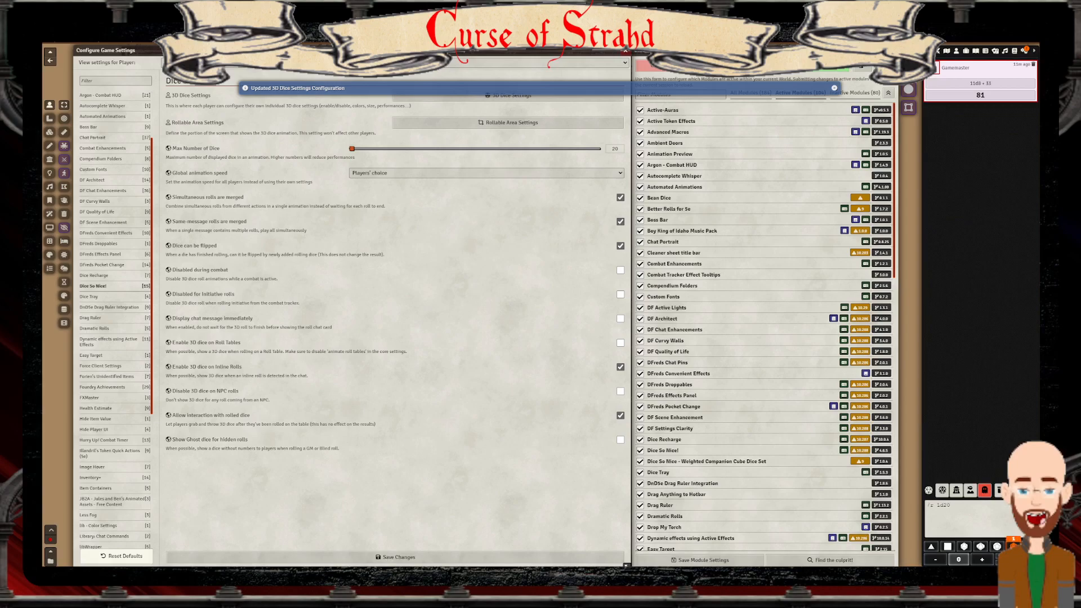
key(Return)
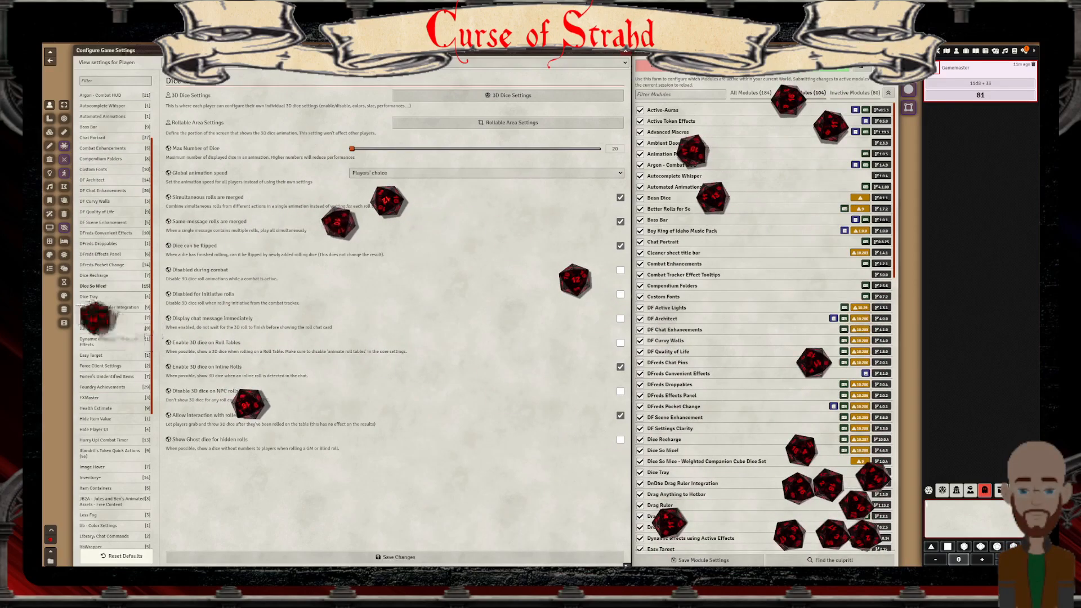
key(Up)
key(Return)
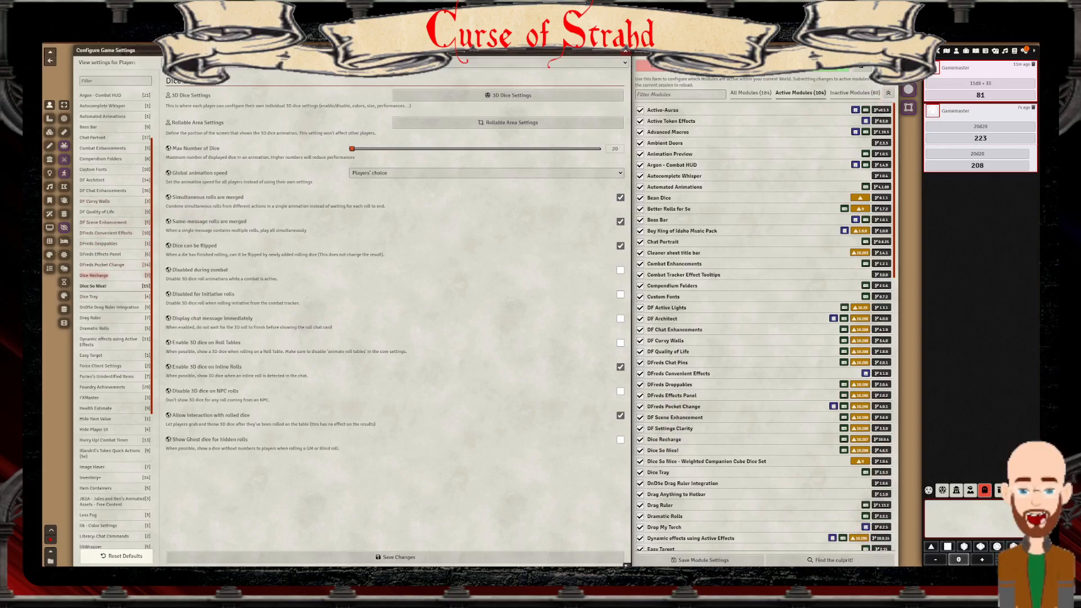
Disable confetti on criticals in the Dramatic Rolls settings and lock that option
click(95, 328)
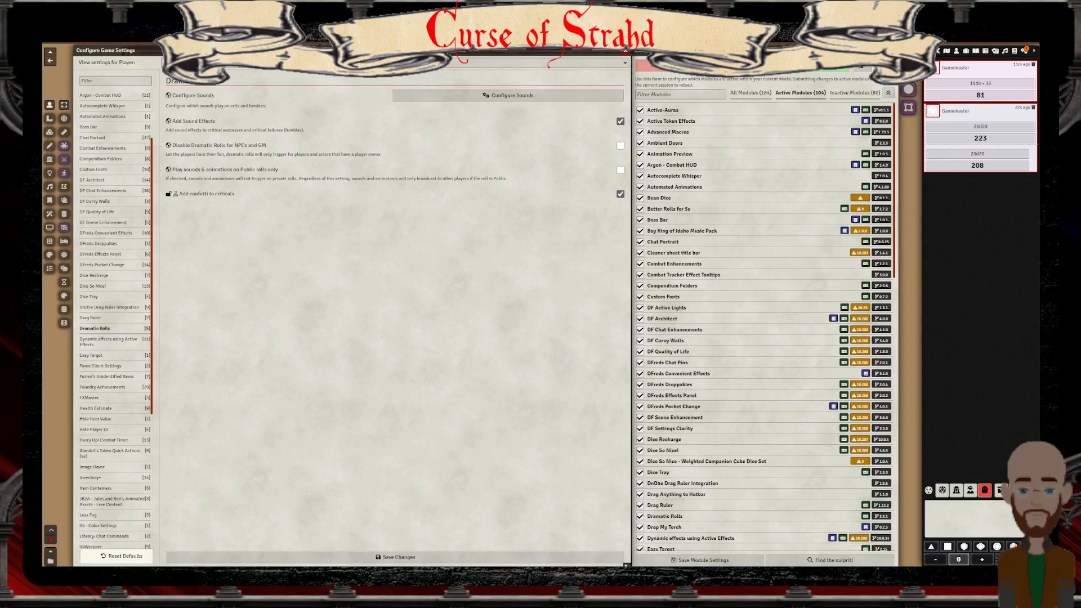
click(620, 194)
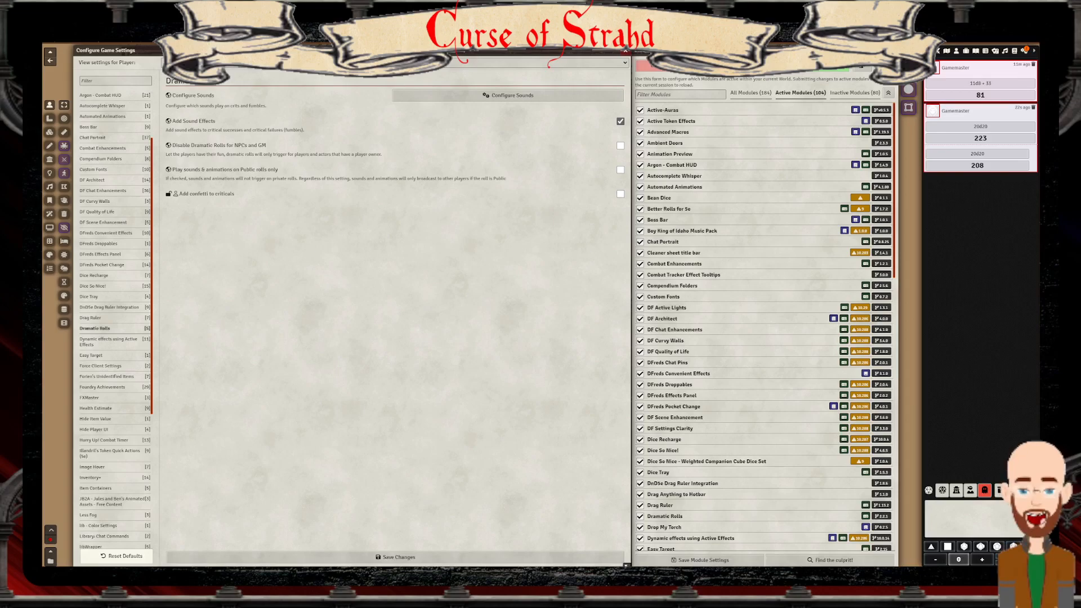
click(168, 194)
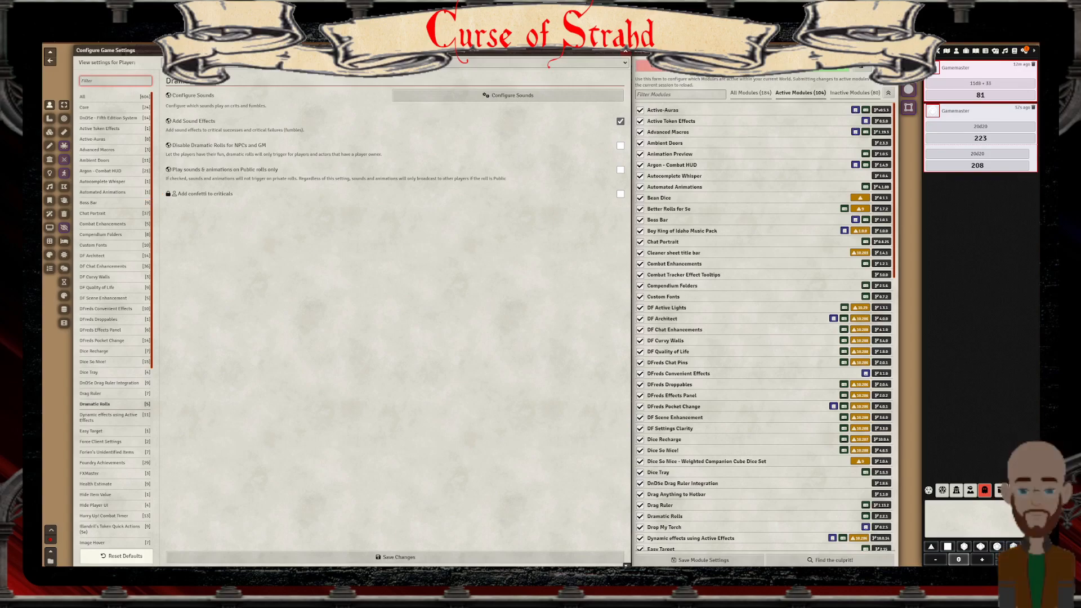
Open the Dramatic Rolls sound configuration and disable the ho-ho-ho.mp3 critical sound effect
click(507, 95)
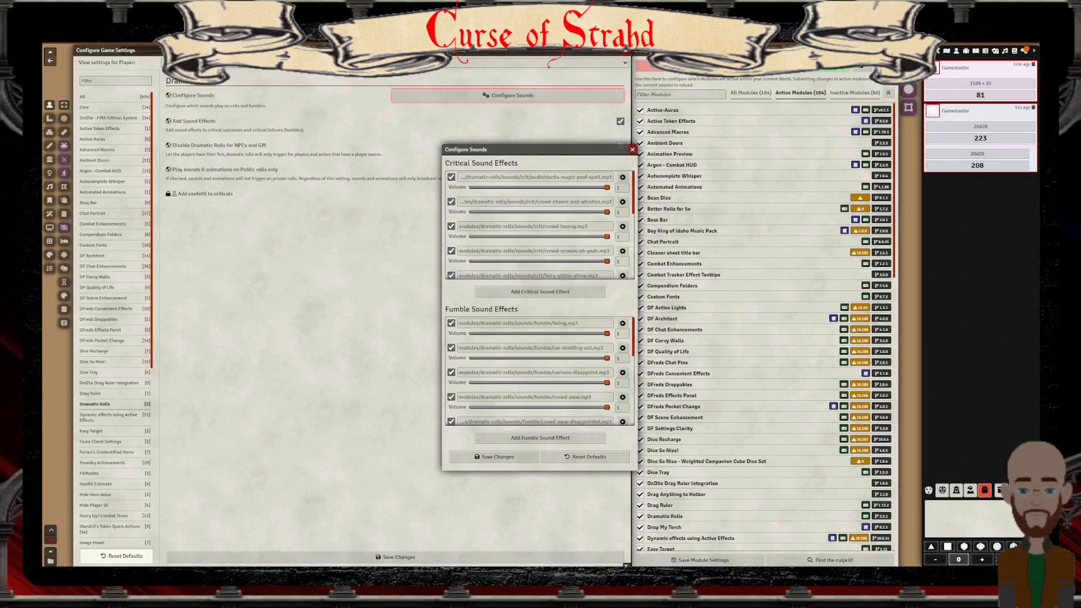
scroll(540, 225, down, 2)
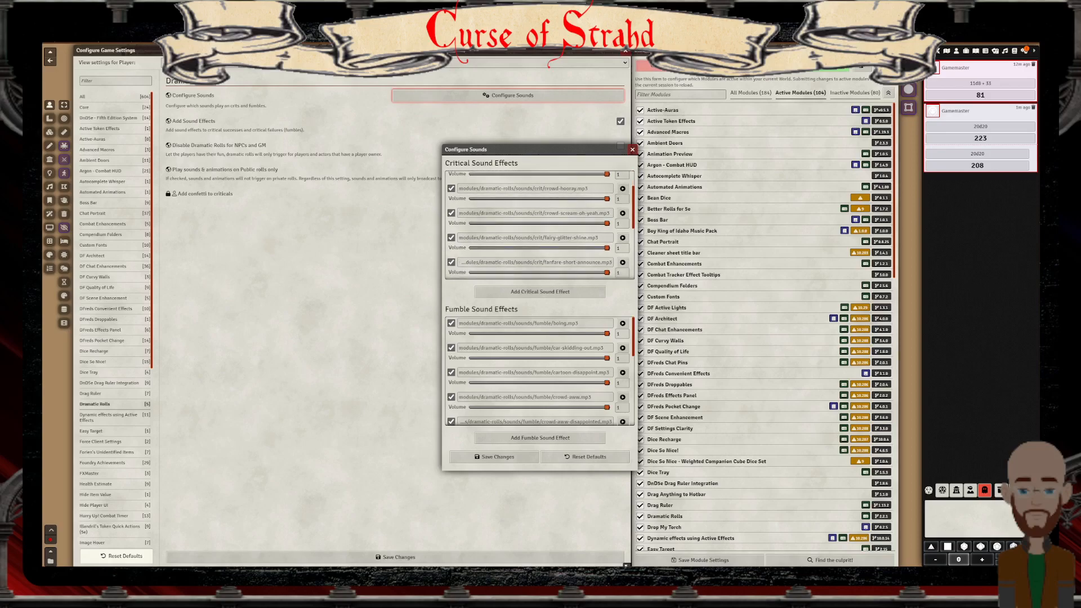
scroll(540, 225, down, 2)
scroll(539, 234, down, 1)
scroll(540, 225, down, 2)
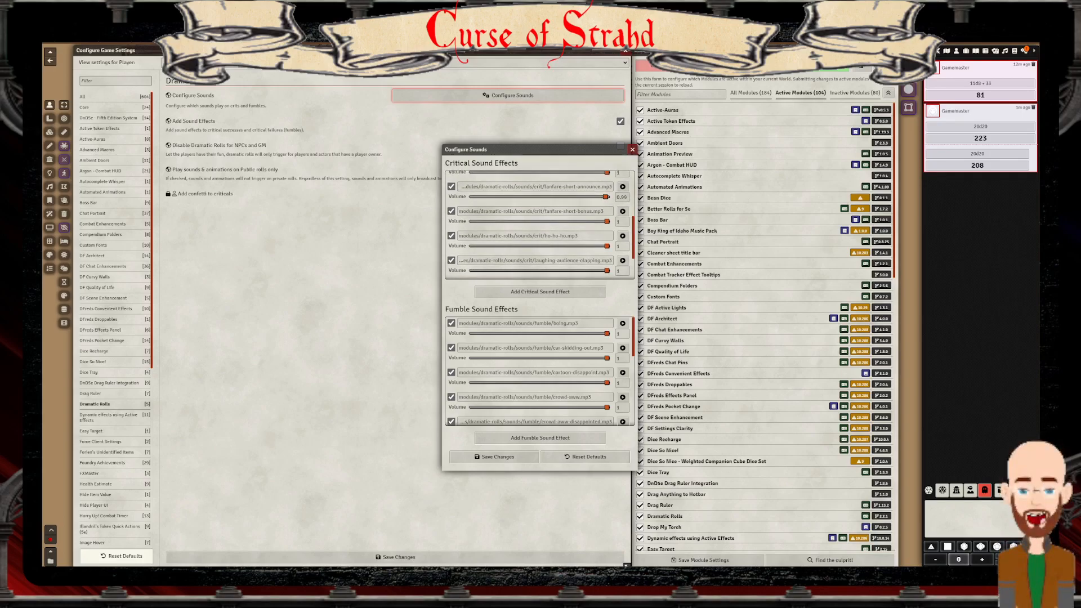
click(451, 236)
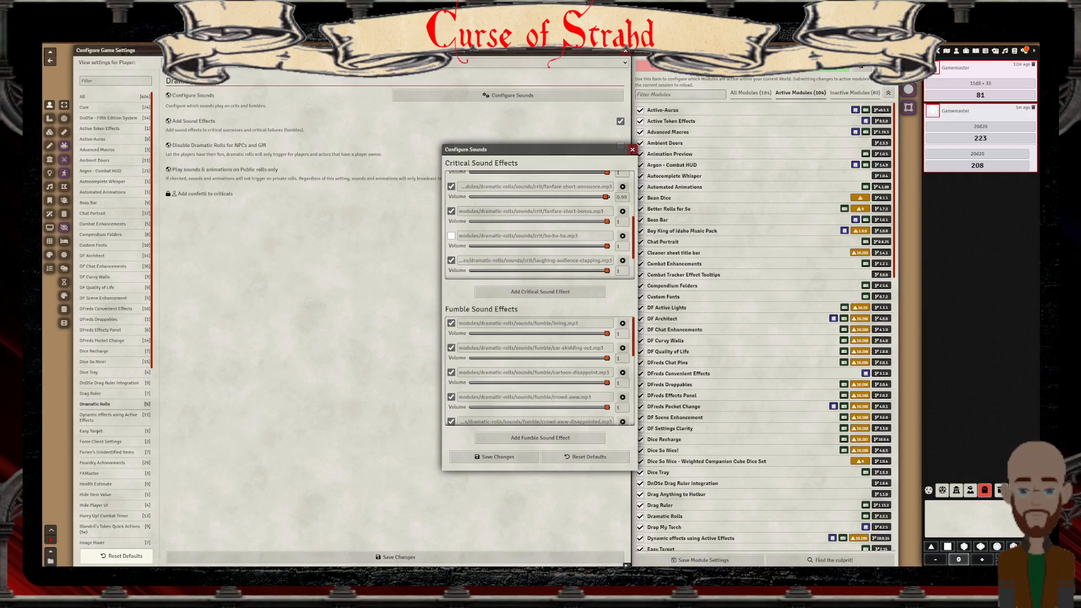
Disable the crowd-cheers-and-whistles critical sound and set the fanfare-short-announce volume to 0.91
scroll(539, 225, up, 5)
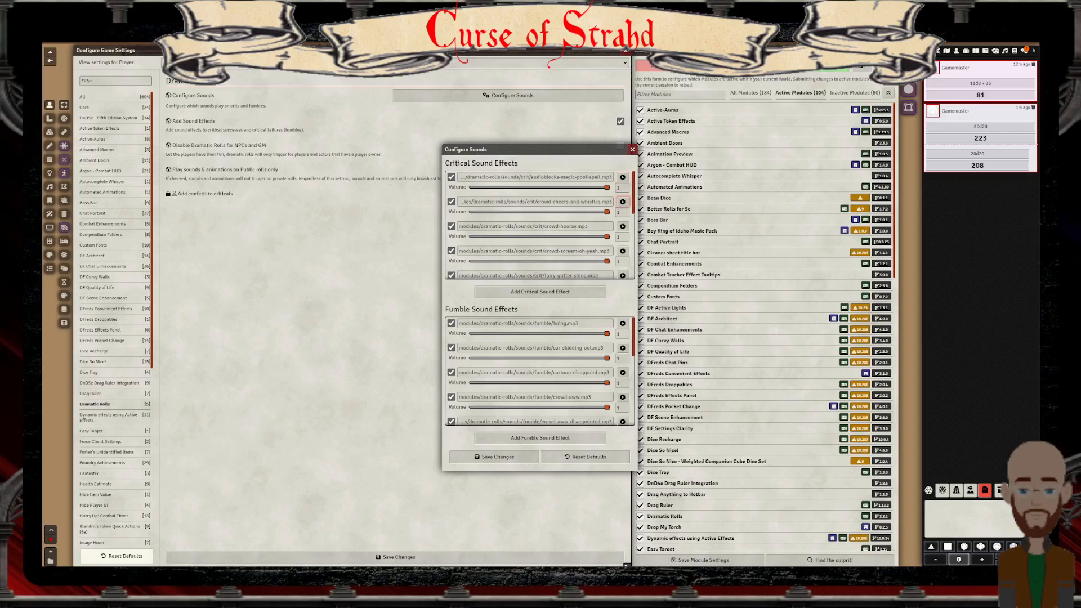
click(451, 202)
scroll(539, 236, down, 2)
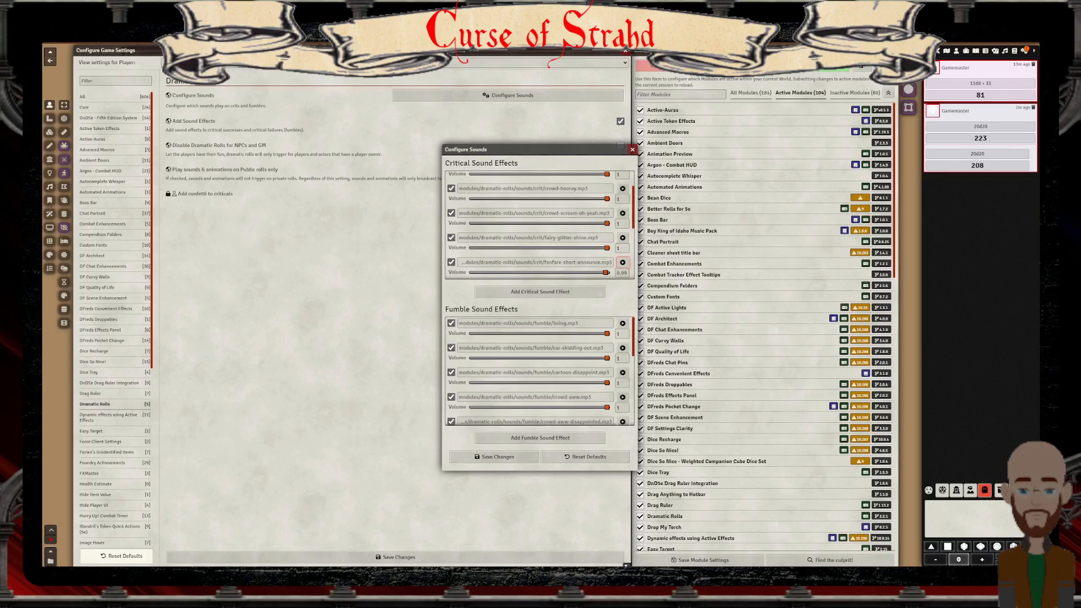
scroll(606, 262, down, 1)
drag(606, 234, 595, 234)
scroll(594, 233, down, 3)
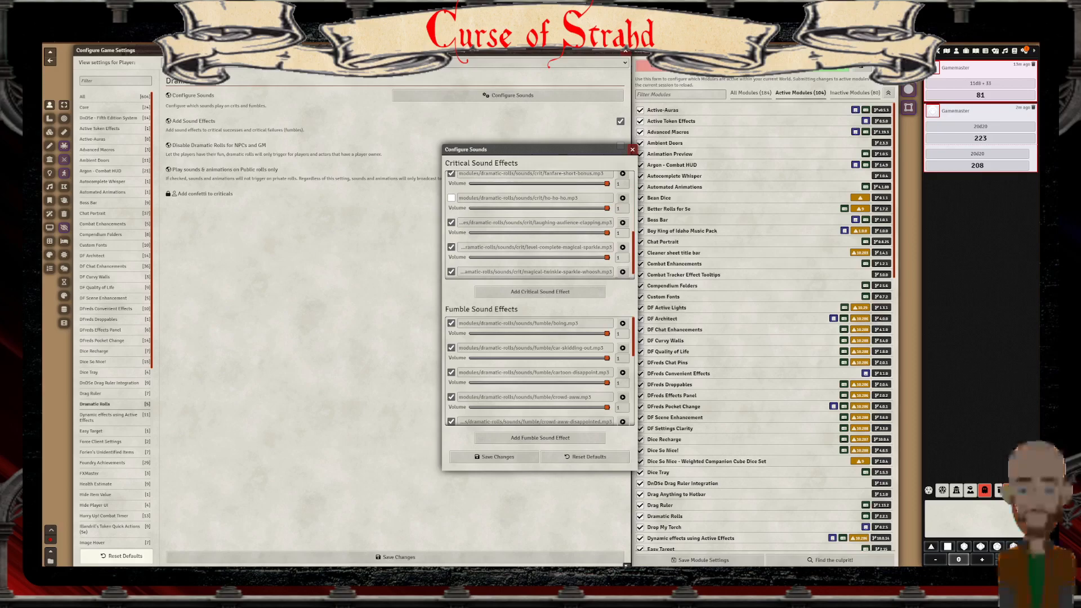
Preview the remaining critical sound effects down to the magical twinkle sparkle whoosh
scroll(594, 233, up, 3)
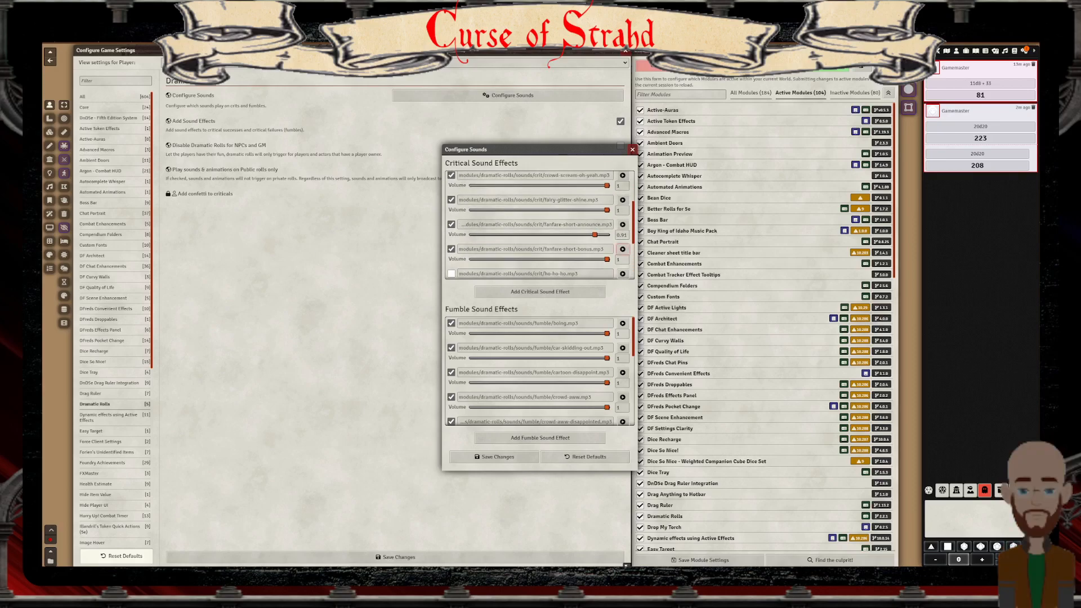
scroll(595, 234, down, 2)
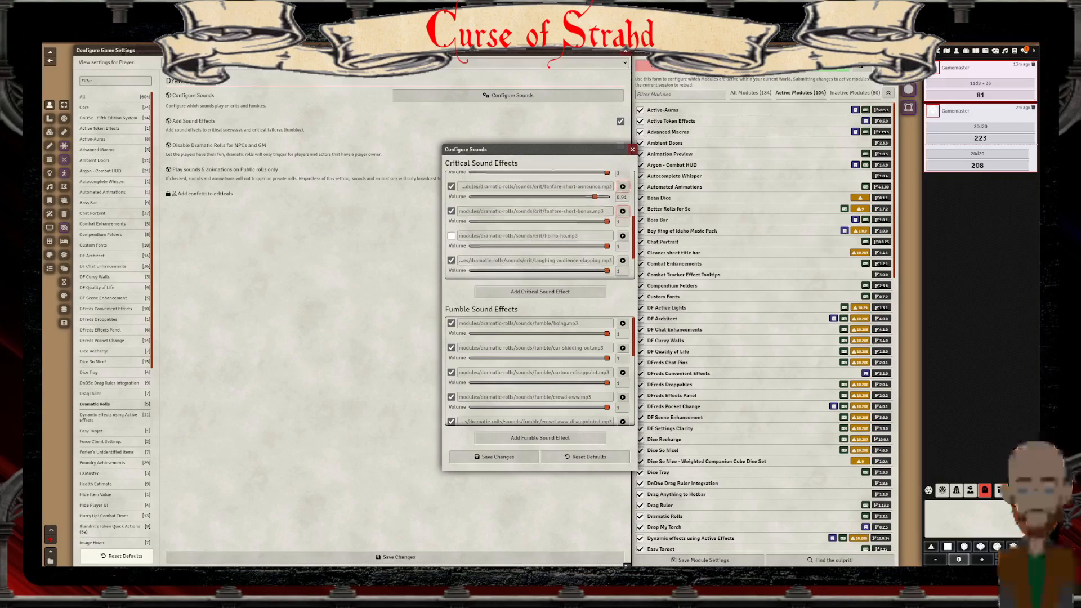
scroll(623, 213, down, 2)
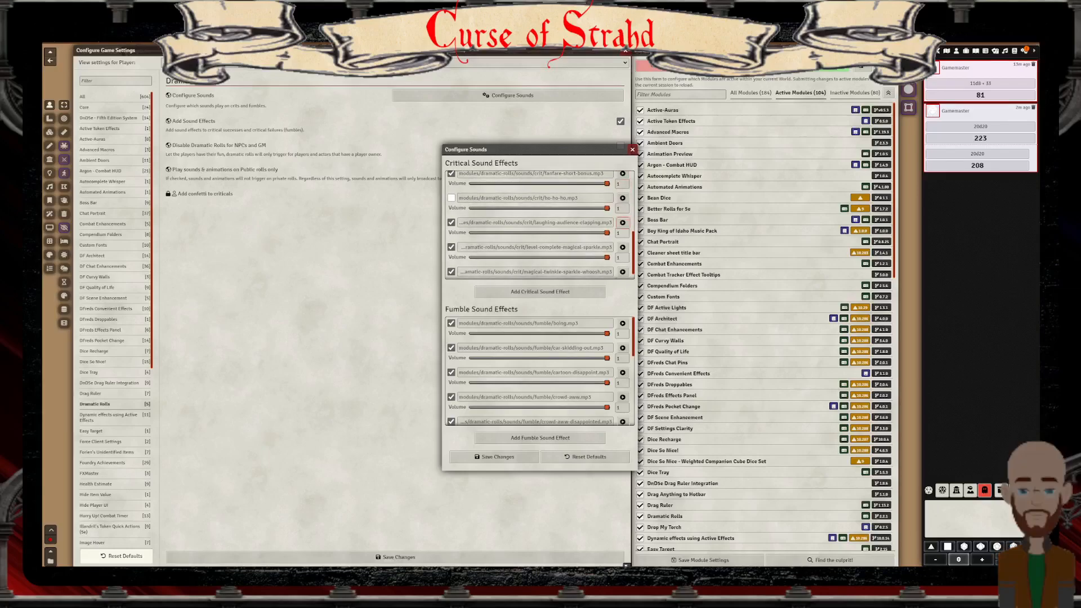
scroll(623, 247, down, 1)
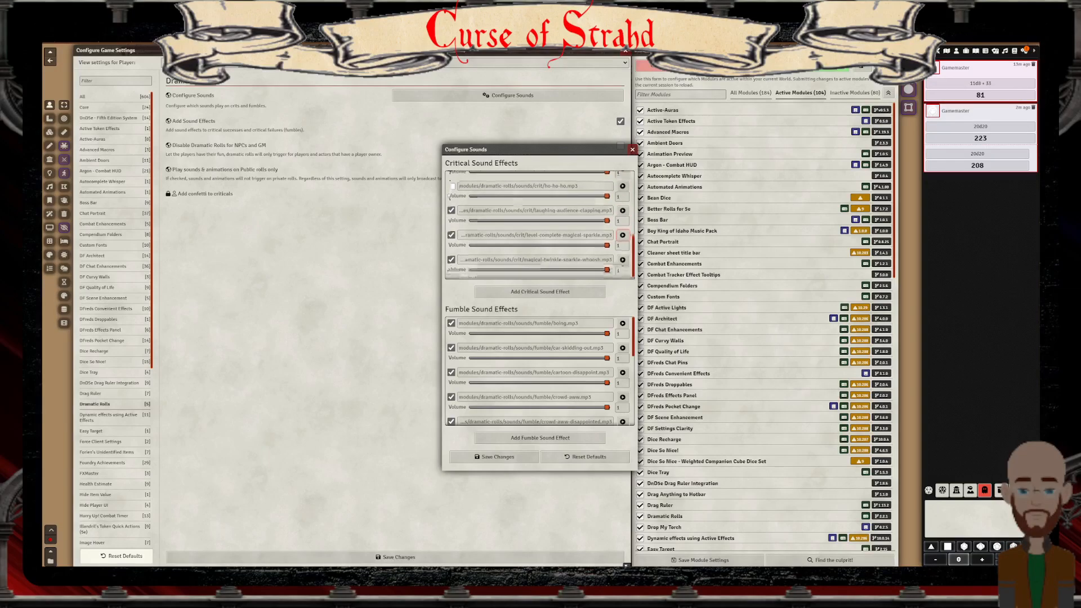
click(623, 261)
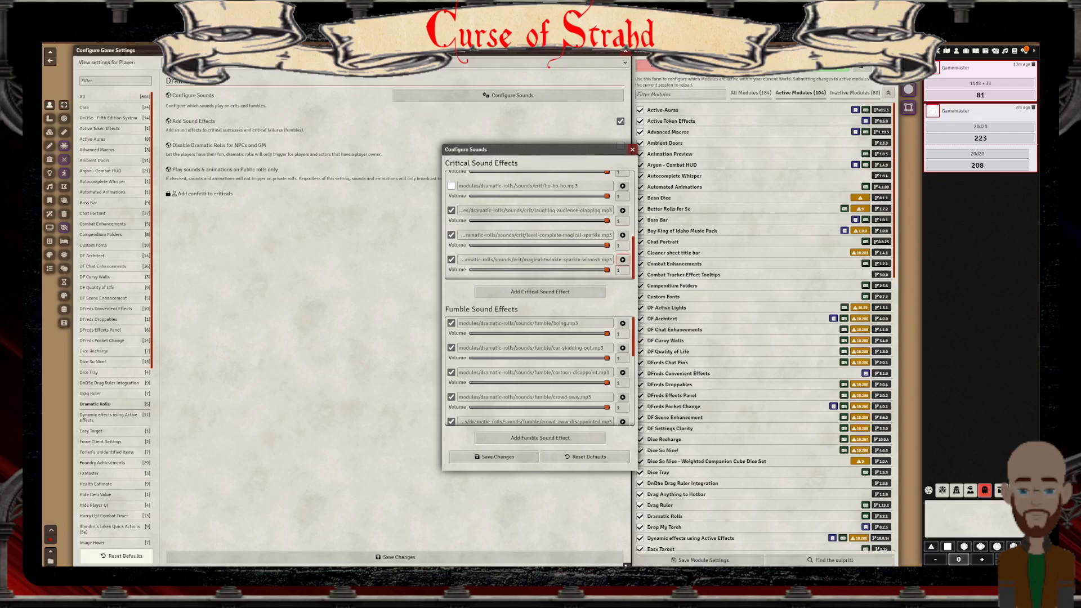
Preview the fumble sound effects from boing and car-skidding-out through crowd-scream-oh-no, fall-error-sound and fart
click(623, 323)
click(623, 348)
click(623, 372)
click(622, 397)
scroll(541, 372, down, 2)
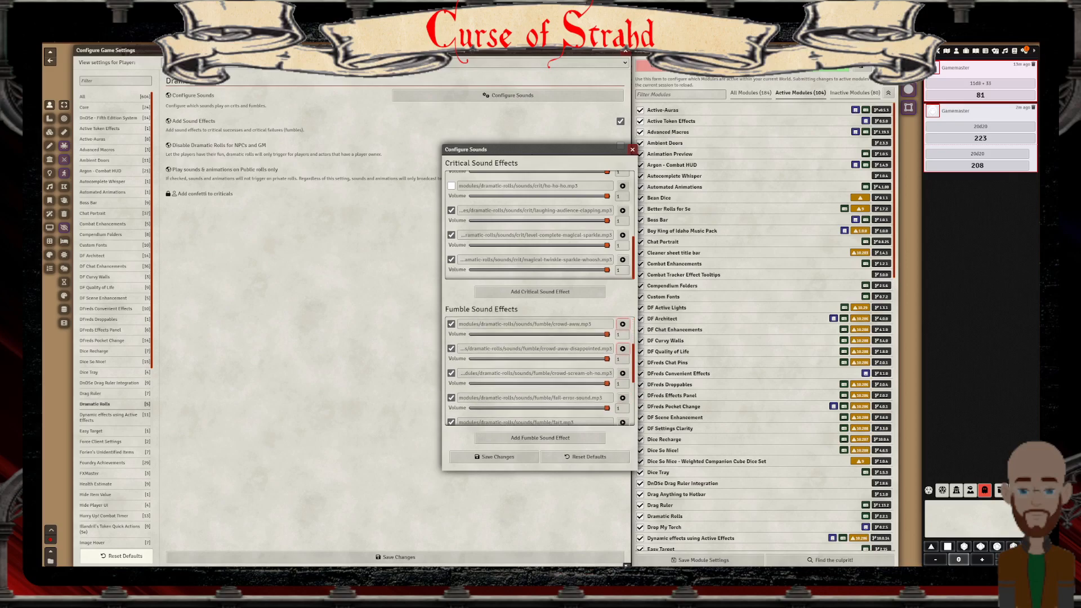
click(623, 371)
click(623, 395)
scroll(623, 395, down, 1)
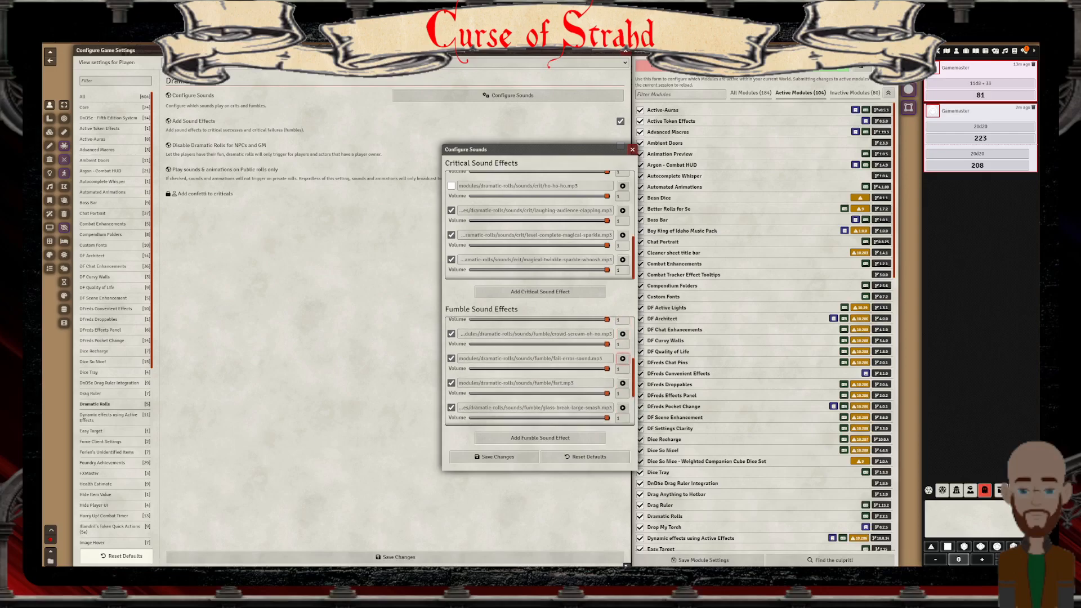
click(623, 383)
Preview and disable the glass-break-large-smash fumble sound, and preview the power-down and tire-screech sounds
scroll(622, 382, down, 1)
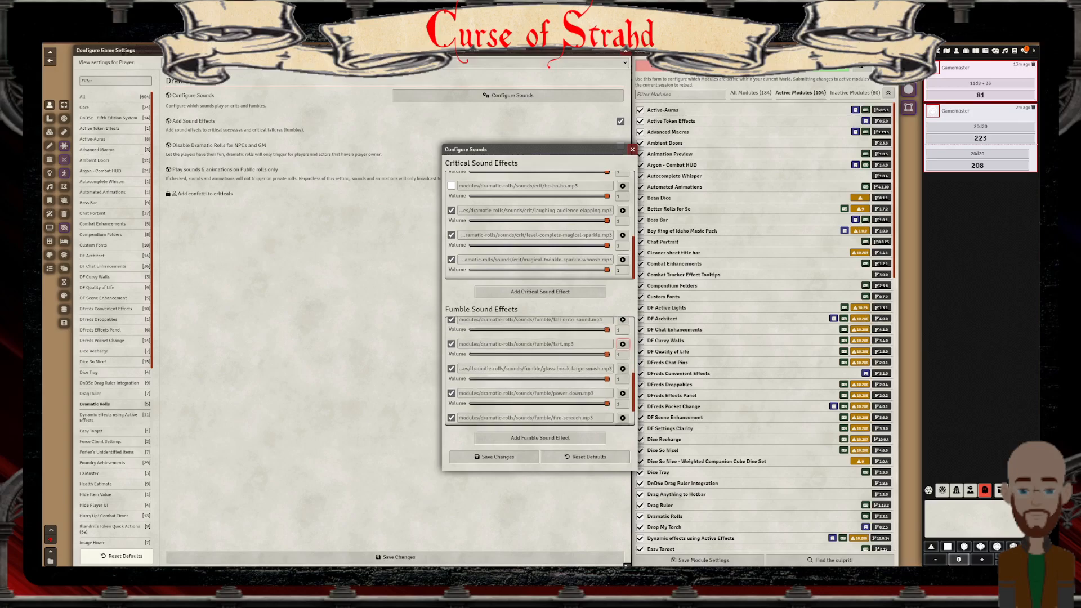
click(623, 369)
click(451, 369)
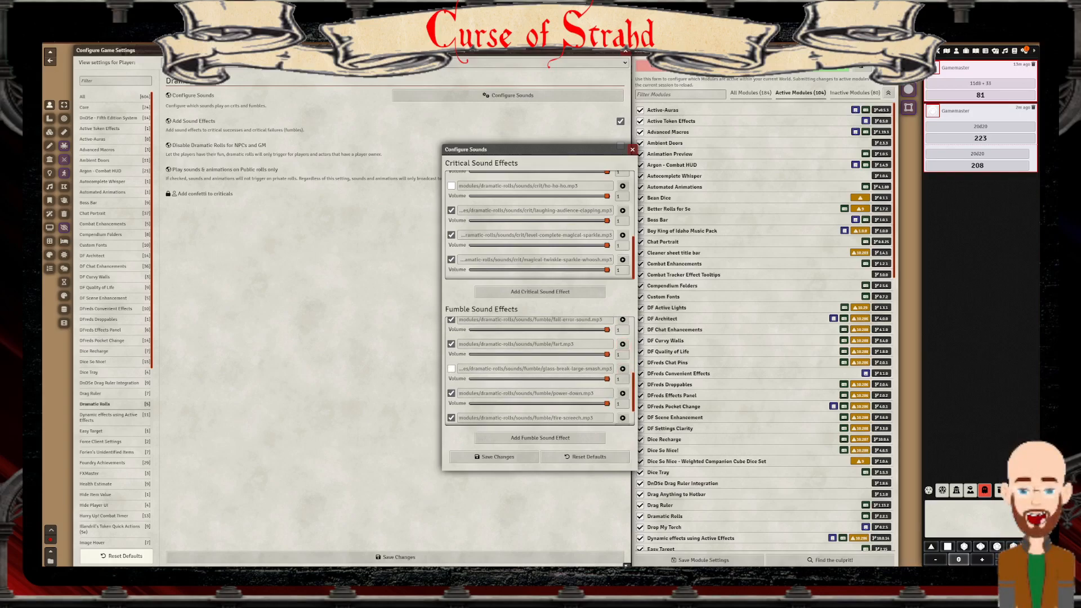
click(623, 393)
click(622, 417)
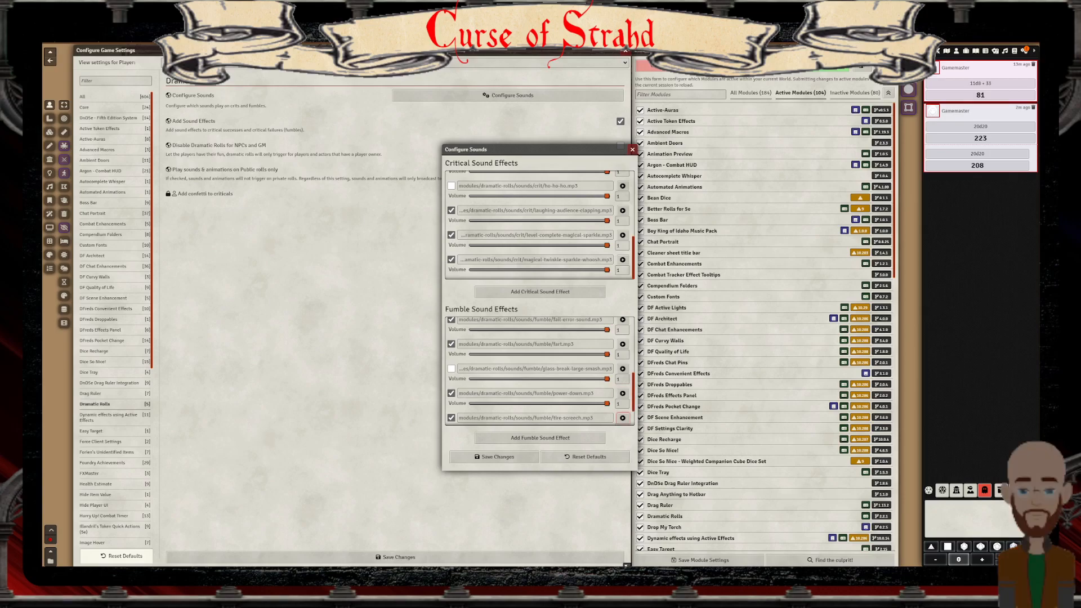
Disable the video-game-game-over fumble sound and save the Dramatic Rolls sound configuration
scroll(622, 413, down, 1)
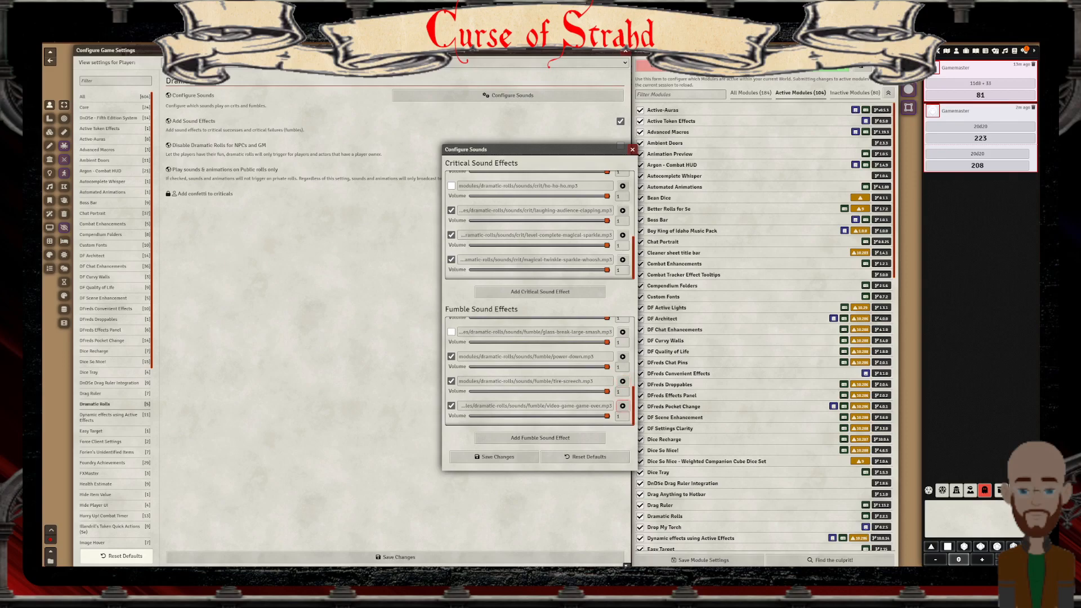
click(452, 406)
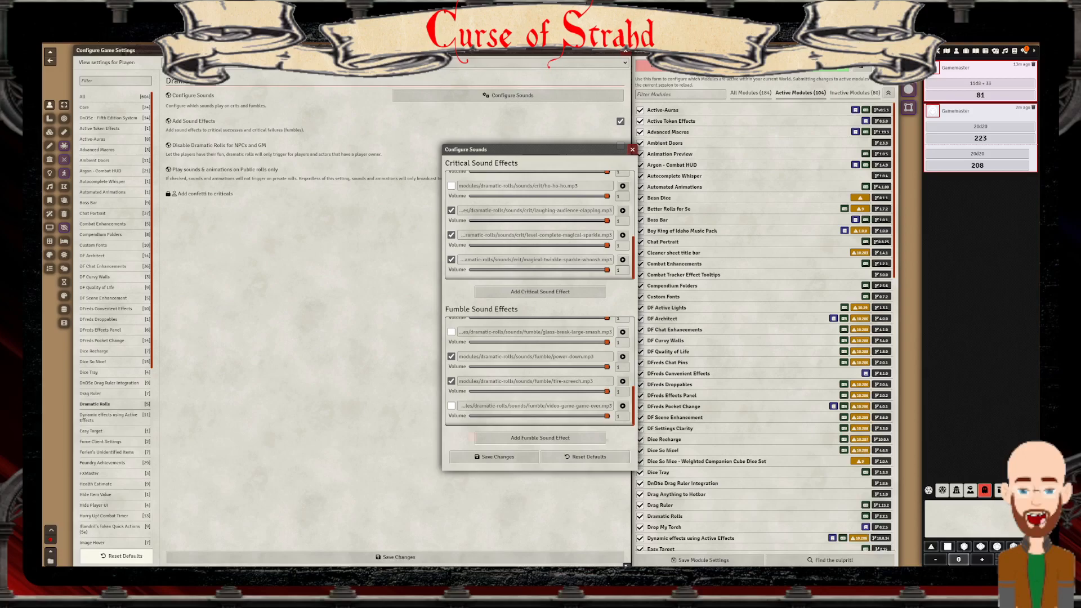
click(495, 457)
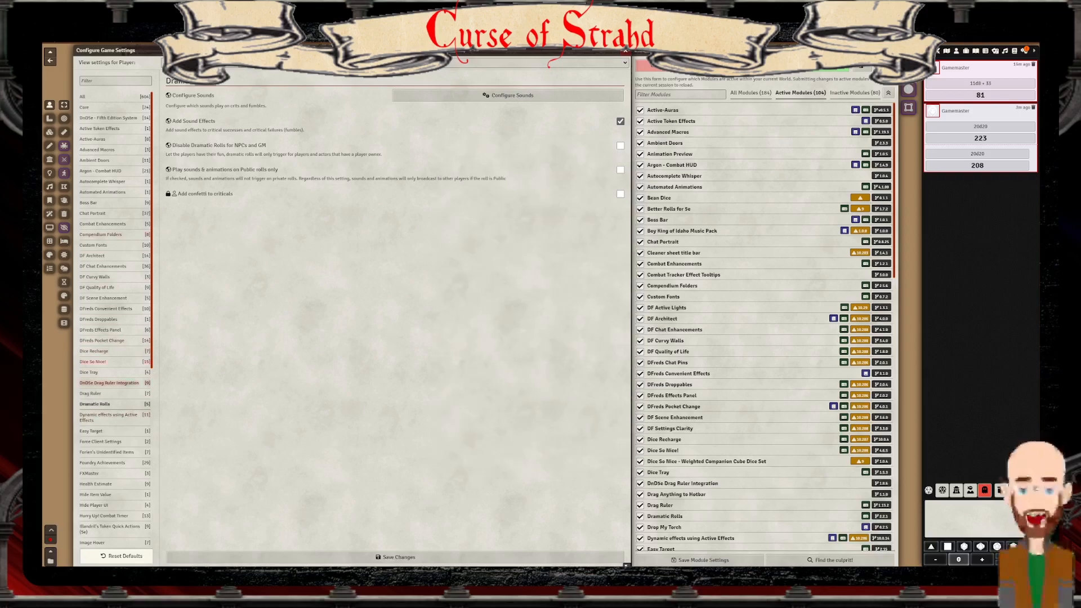
Set the Dice So Nice! global animation speed to 2x and save the game settings
click(93, 362)
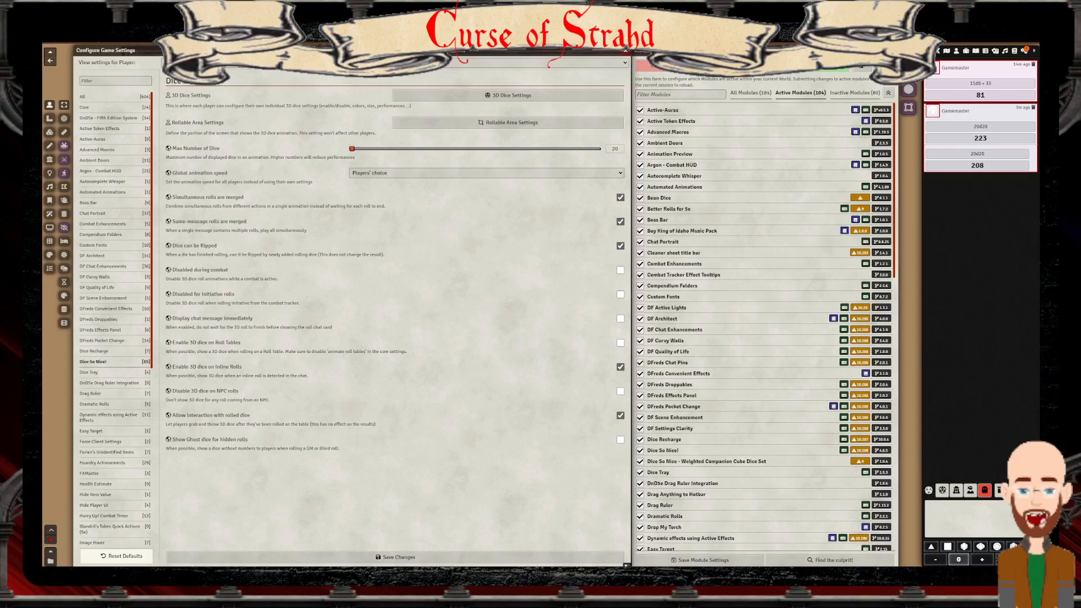
click(486, 173)
click(486, 196)
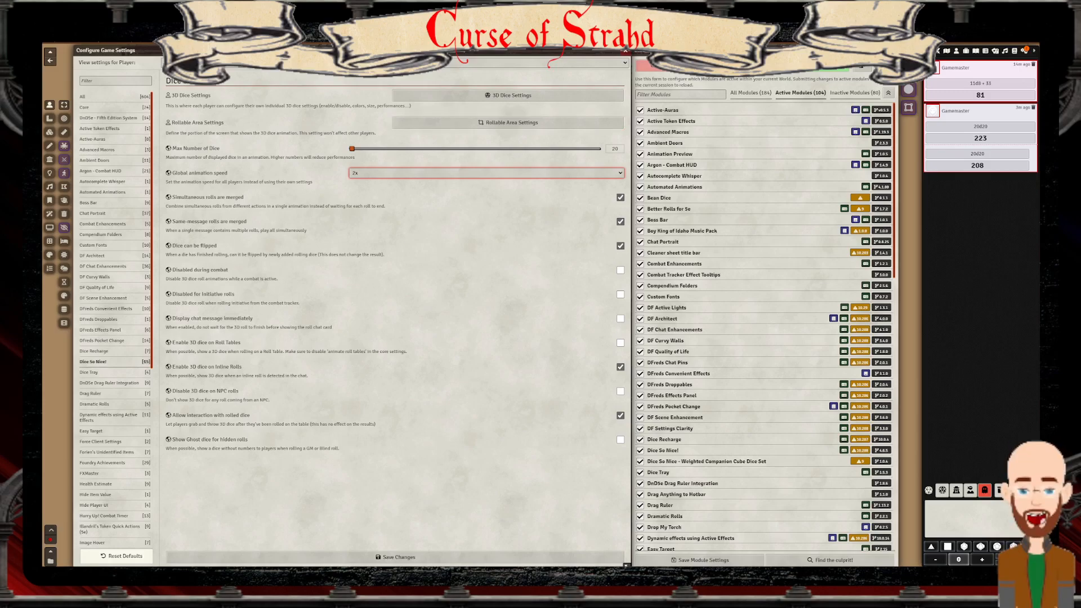
click(395, 557)
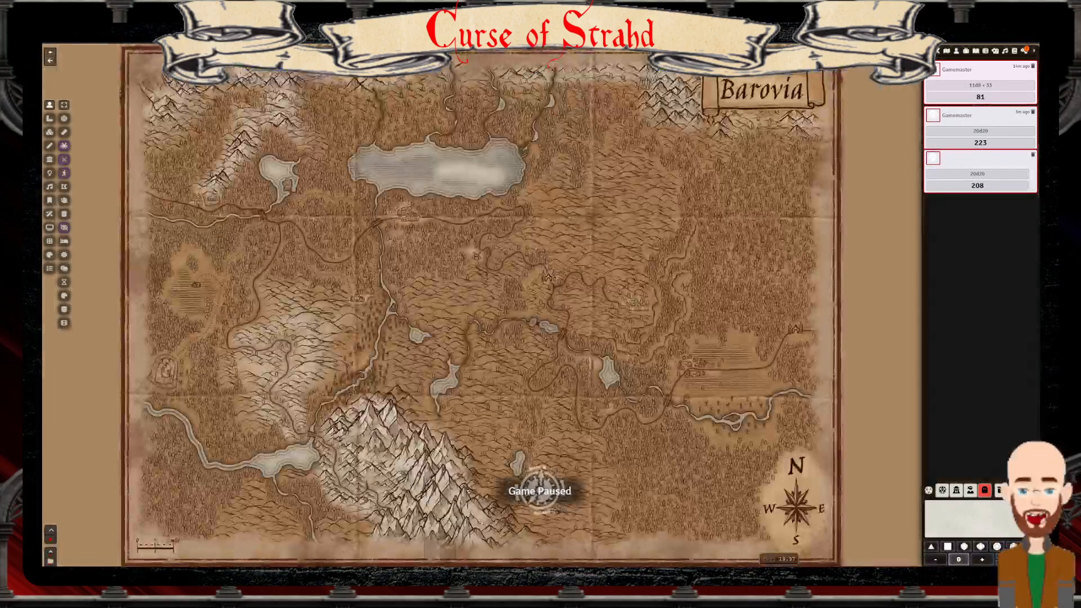
Reopen the Dice So Nice! game settings and widen the settings window over most of the map
click(1024, 51)
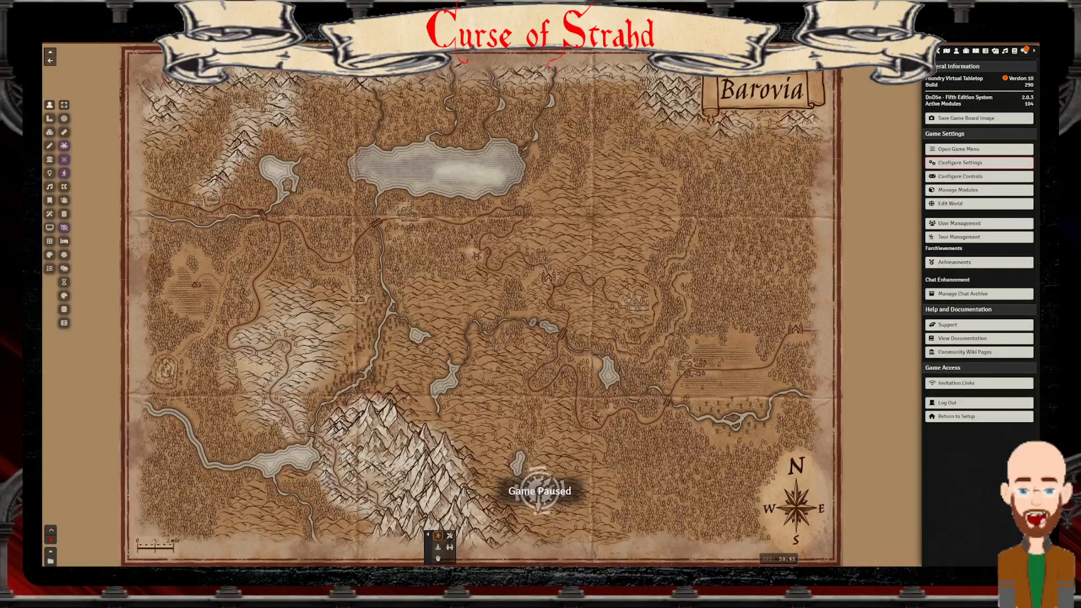
click(979, 163)
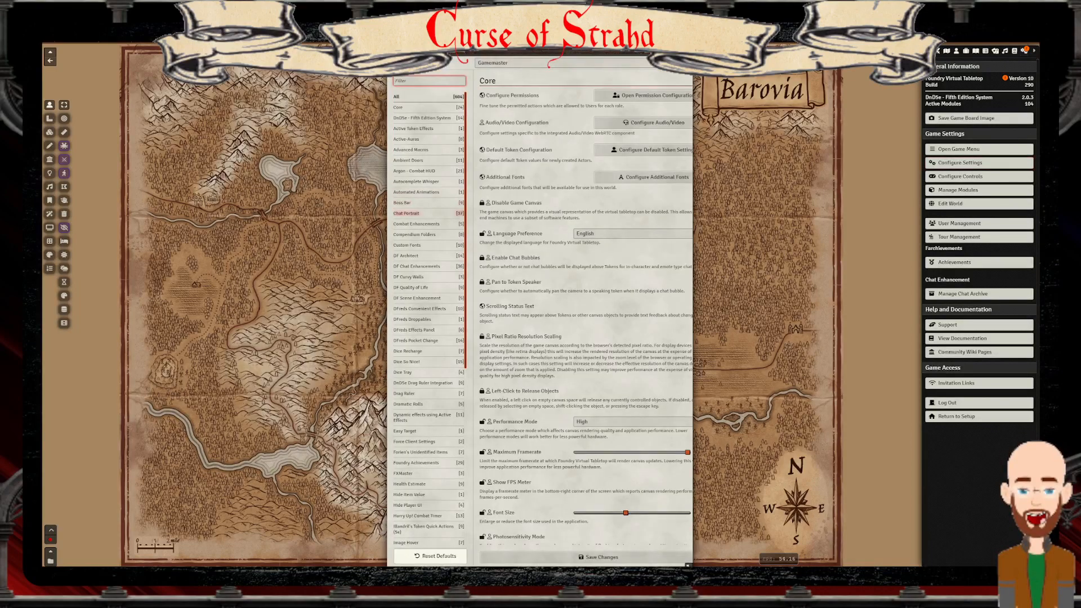
click(407, 362)
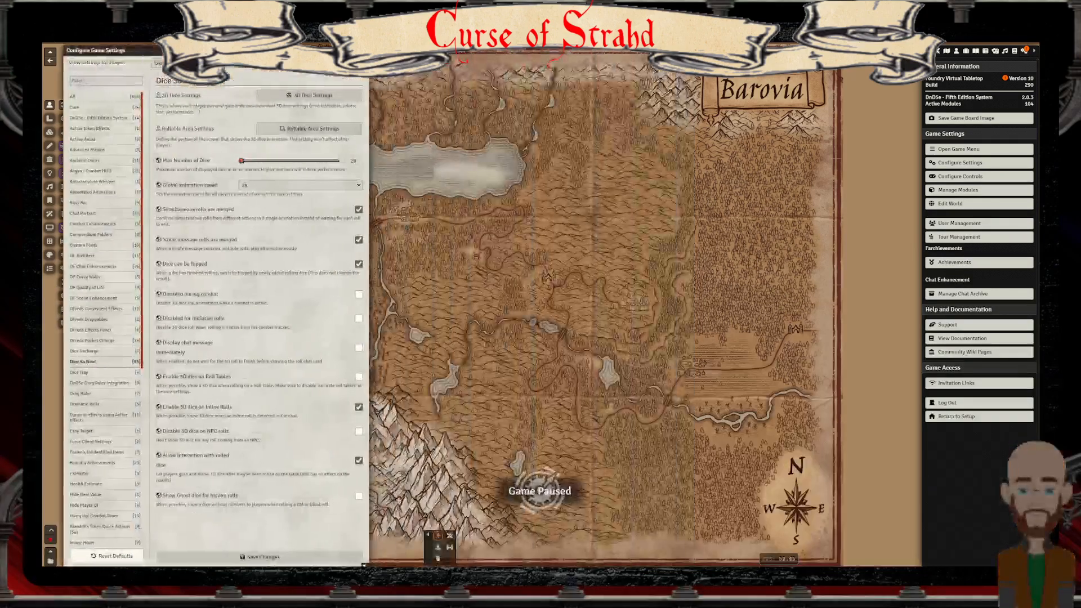
drag(435, 564, 736, 559)
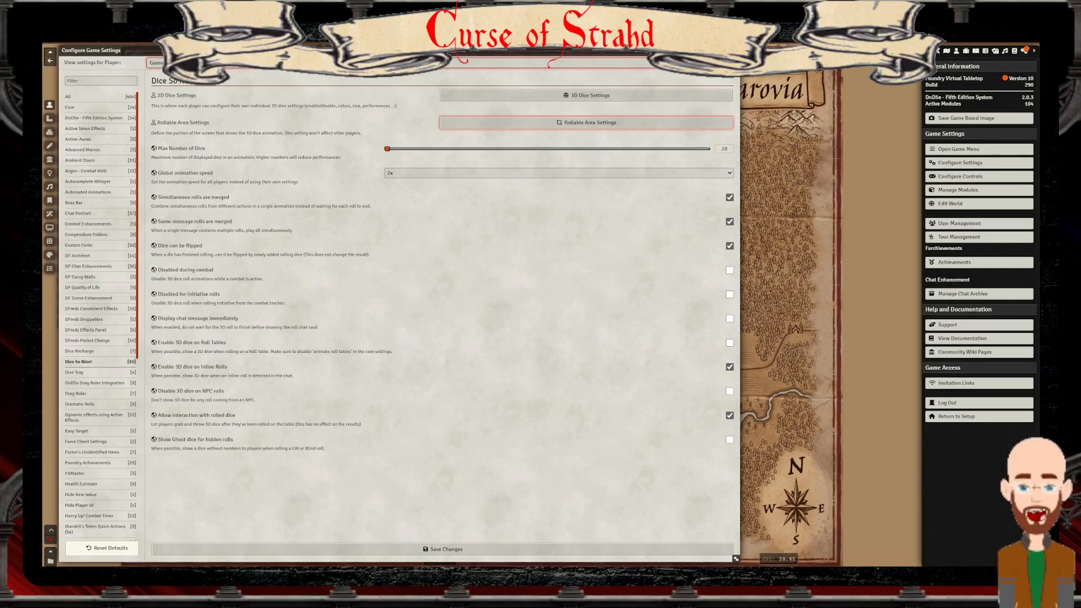
Resize the 3D dice rollable area so it covers only the chat log in the sidebar, and apply it
click(586, 122)
drag(970, 78, 800, 88)
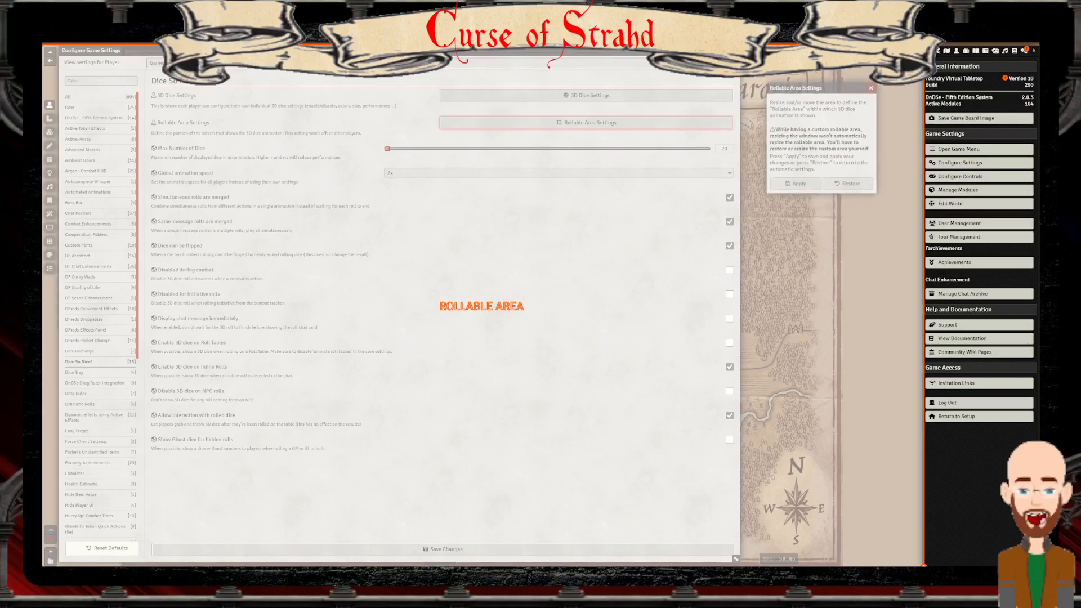
drag(482, 306, 427, 314)
click(929, 50)
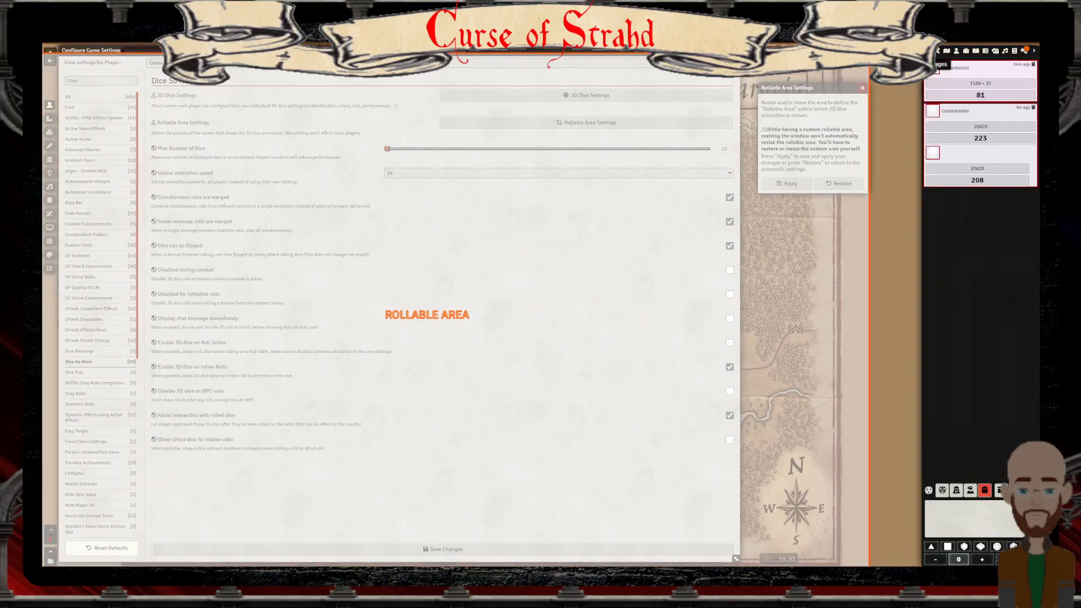
drag(869, 54, 1037, 57)
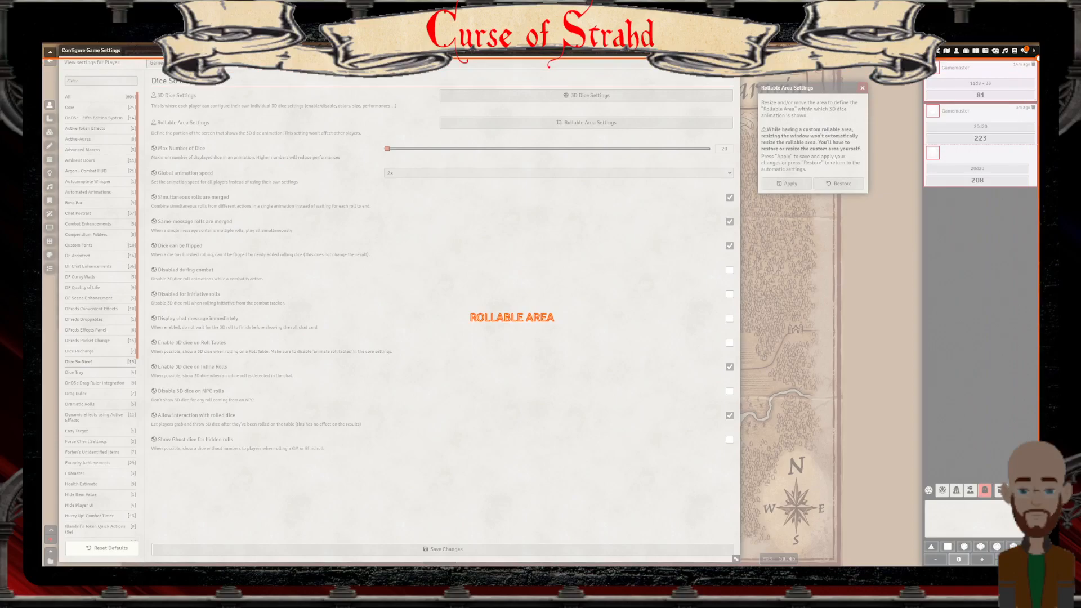
drag(512, 317, 726, 276)
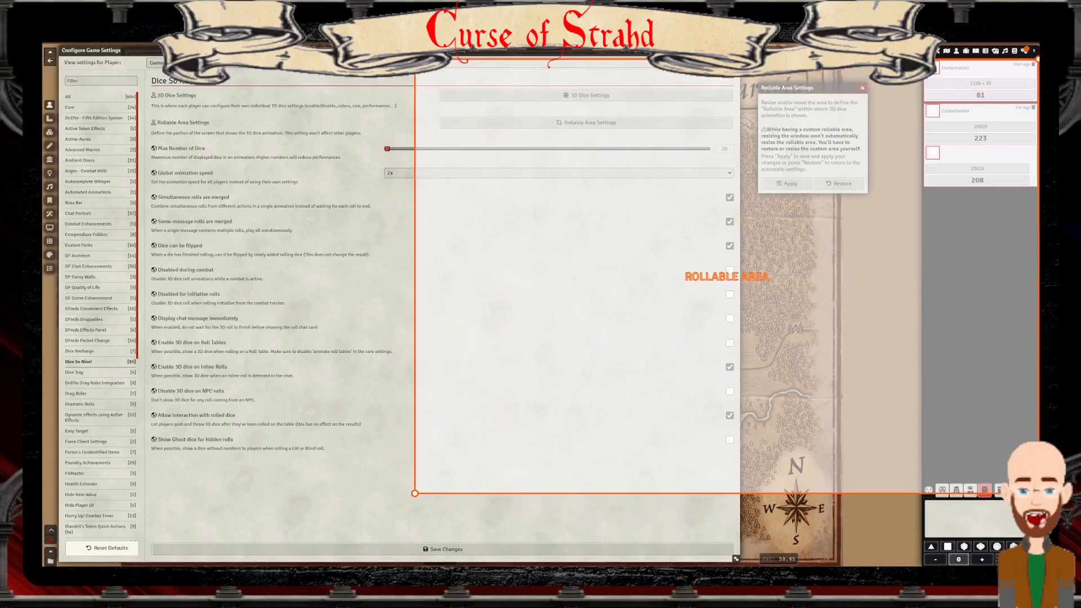
drag(414, 494, 922, 483)
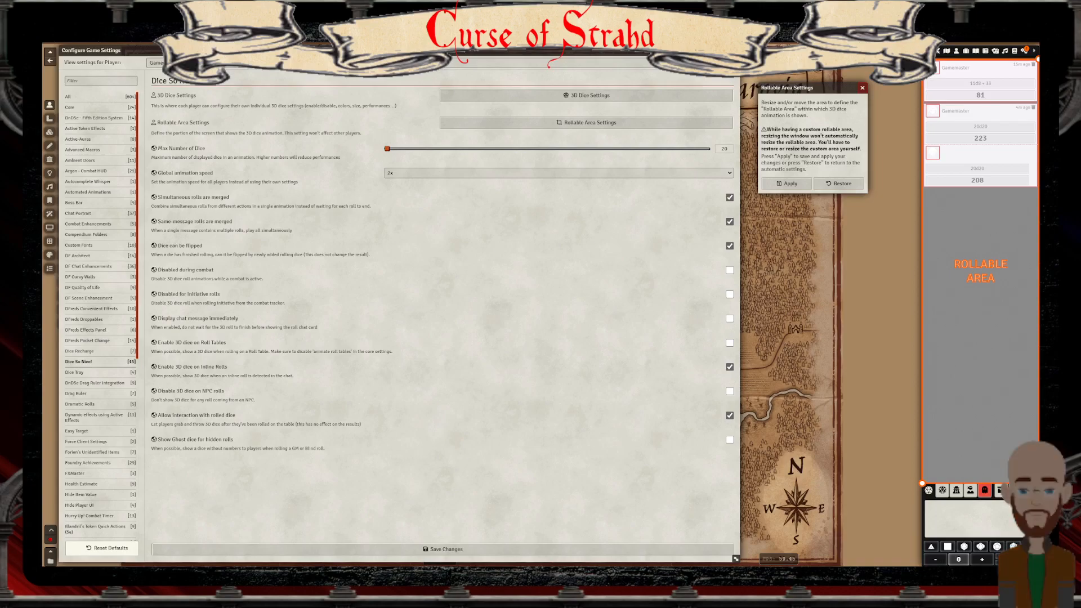
click(787, 183)
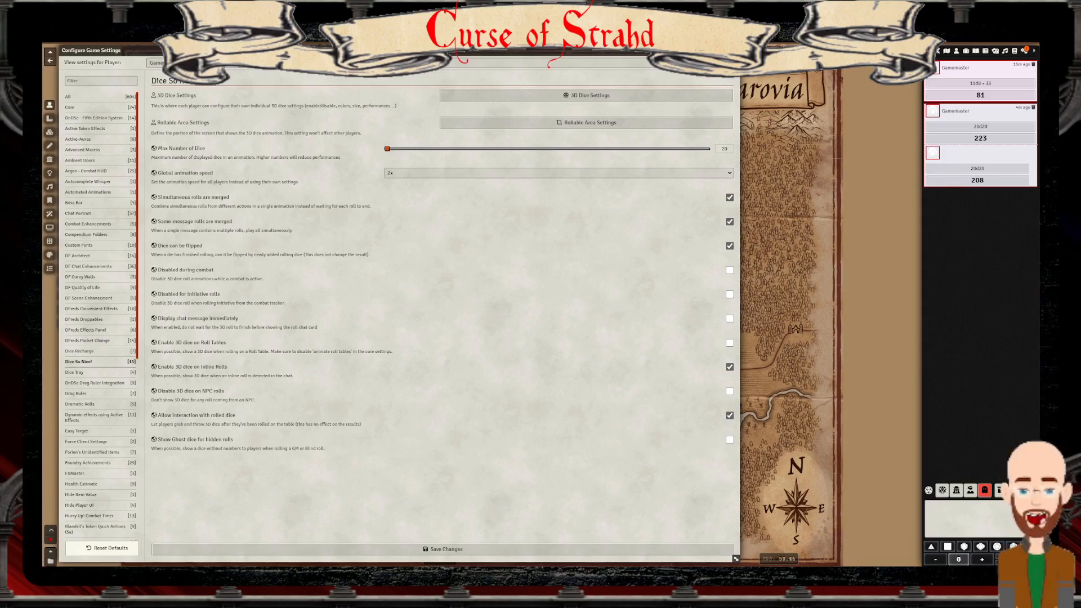
Restore the automatic rollable area for 3D dice, check it in the Rollable Area Settings and close them
click(586, 122)
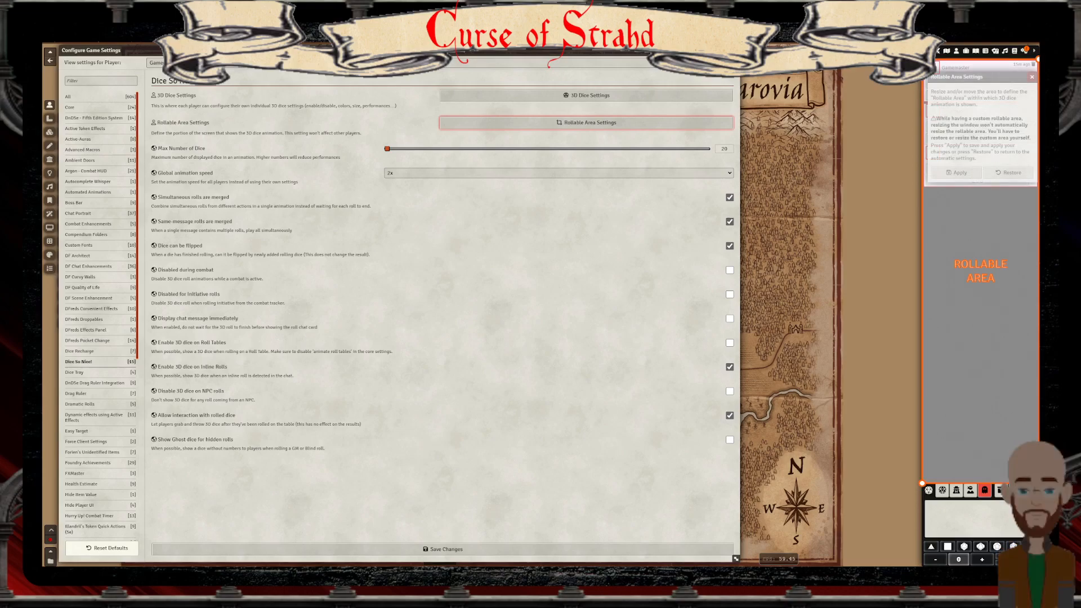
drag(981, 271, 702, 258)
click(1009, 173)
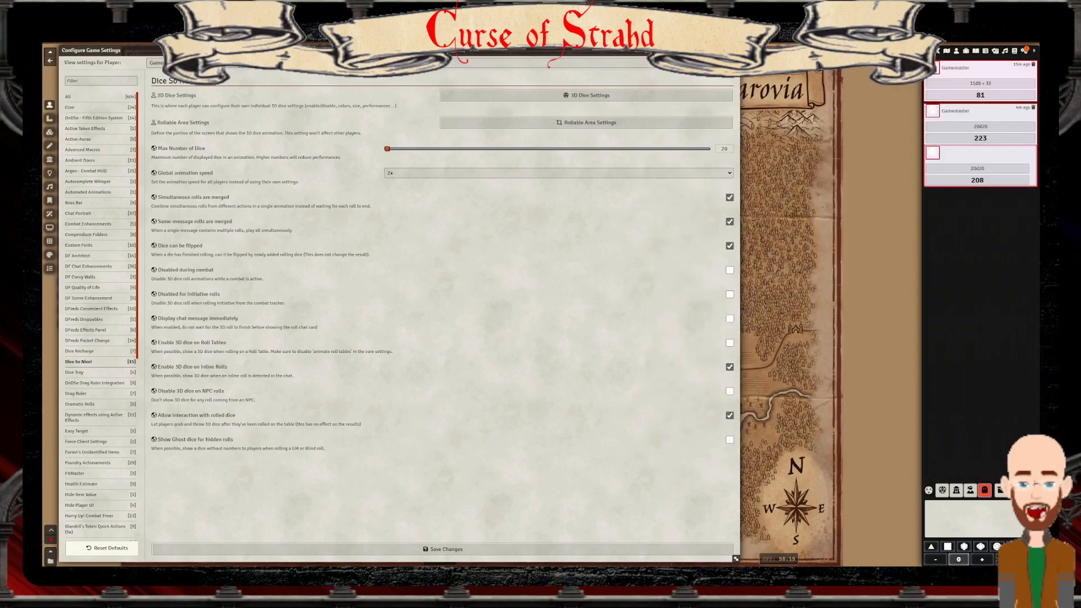
click(587, 122)
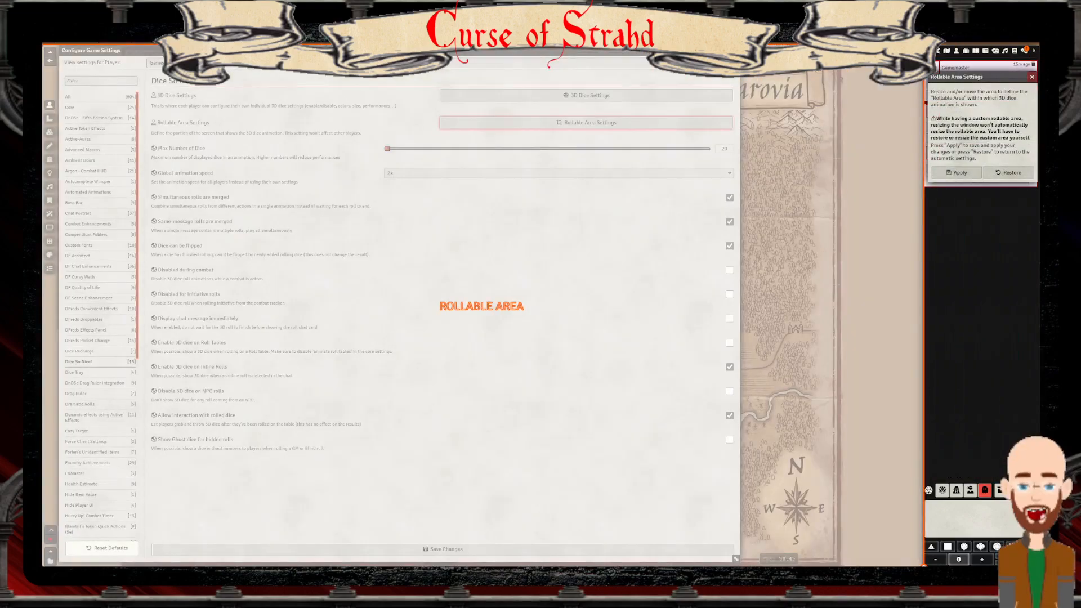
key(Escape)
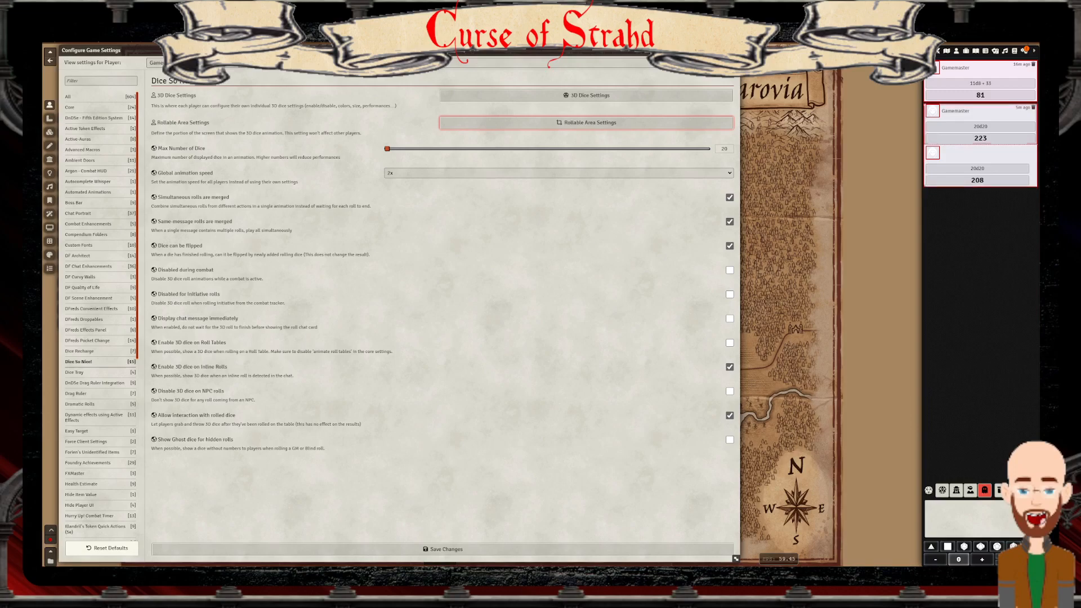
Flush all messages from the chat log
click(1027, 491)
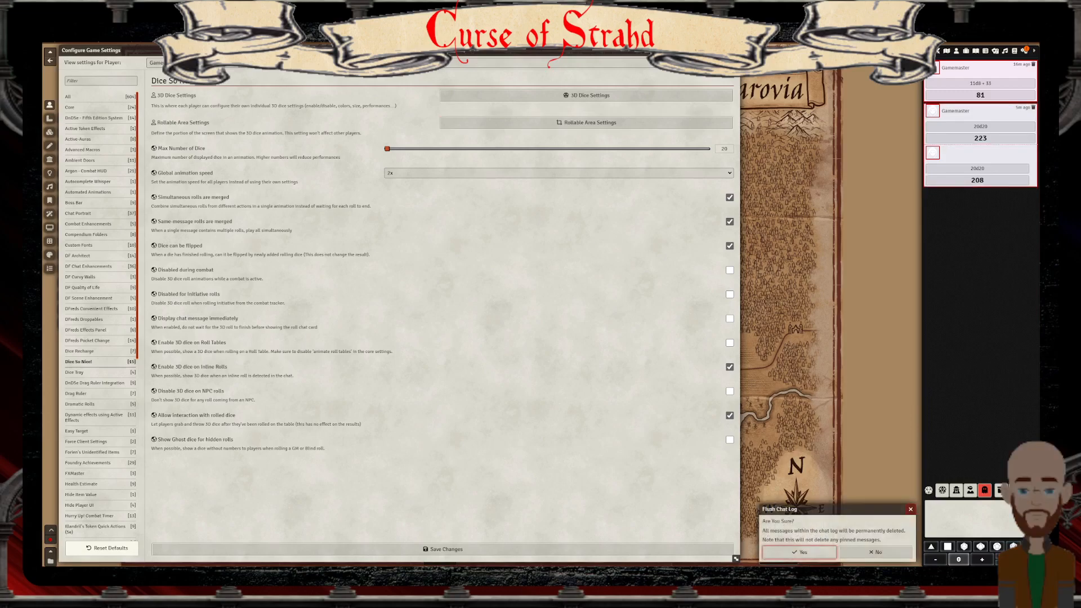
key(Return)
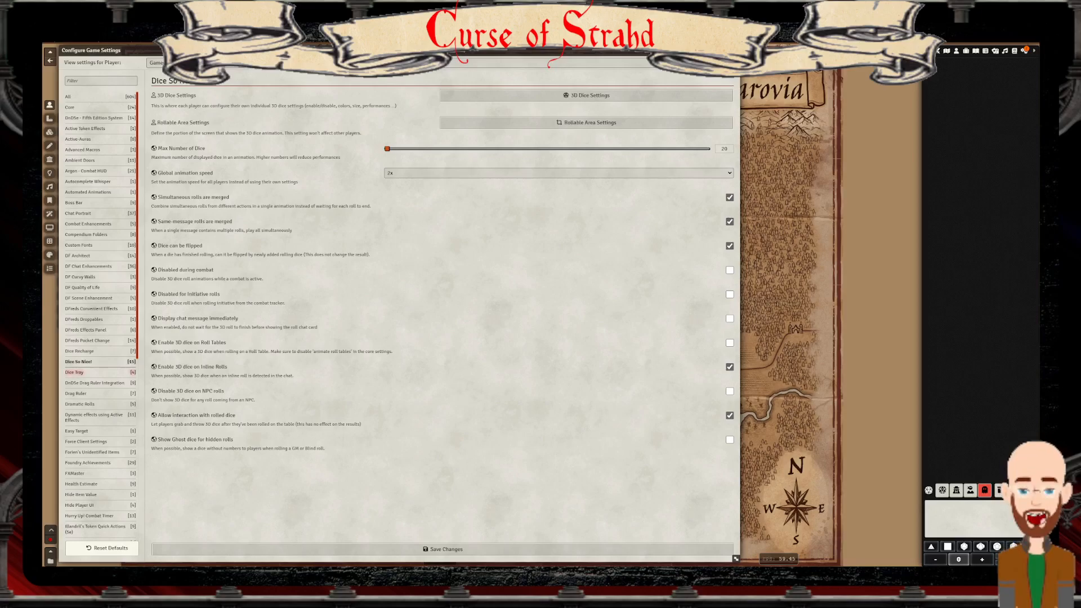
Look at the dice calculator beside the chat, and turn off Enable Dice Calculator in the Dice Tray settings
click(79, 373)
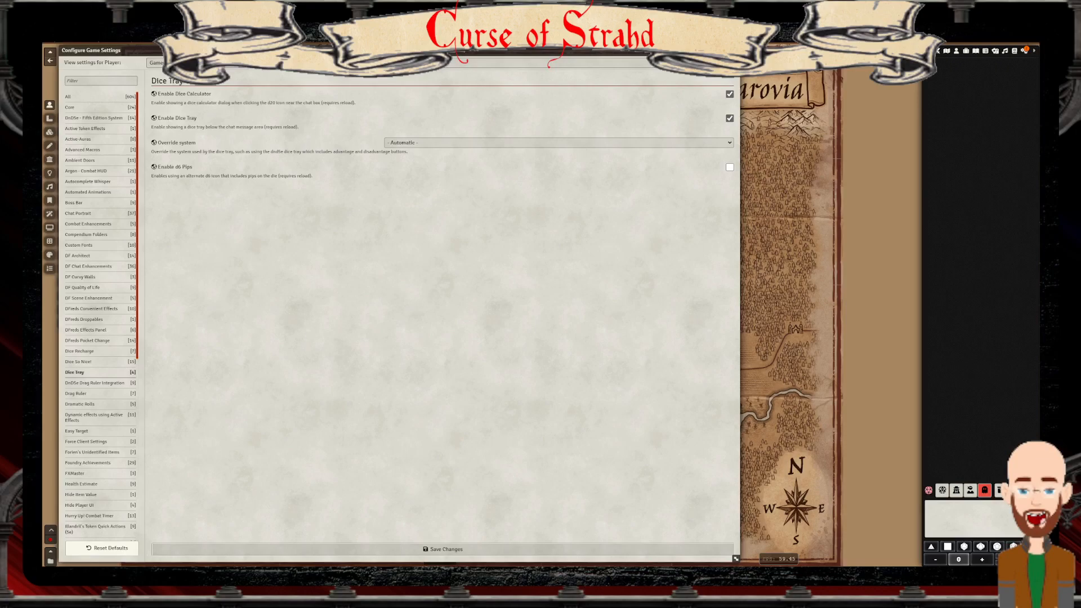
click(928, 490)
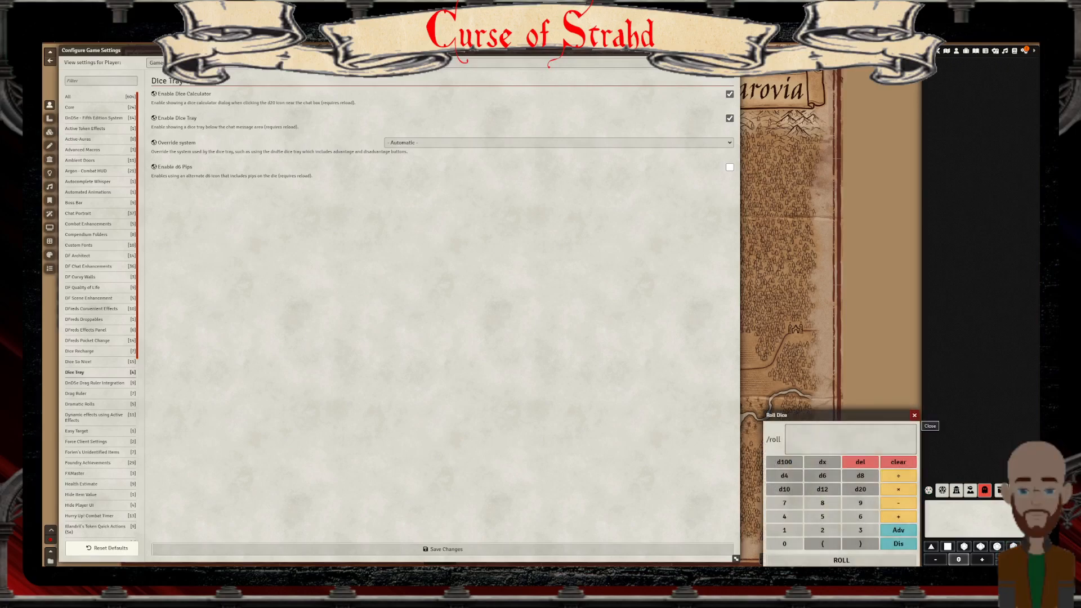
click(915, 416)
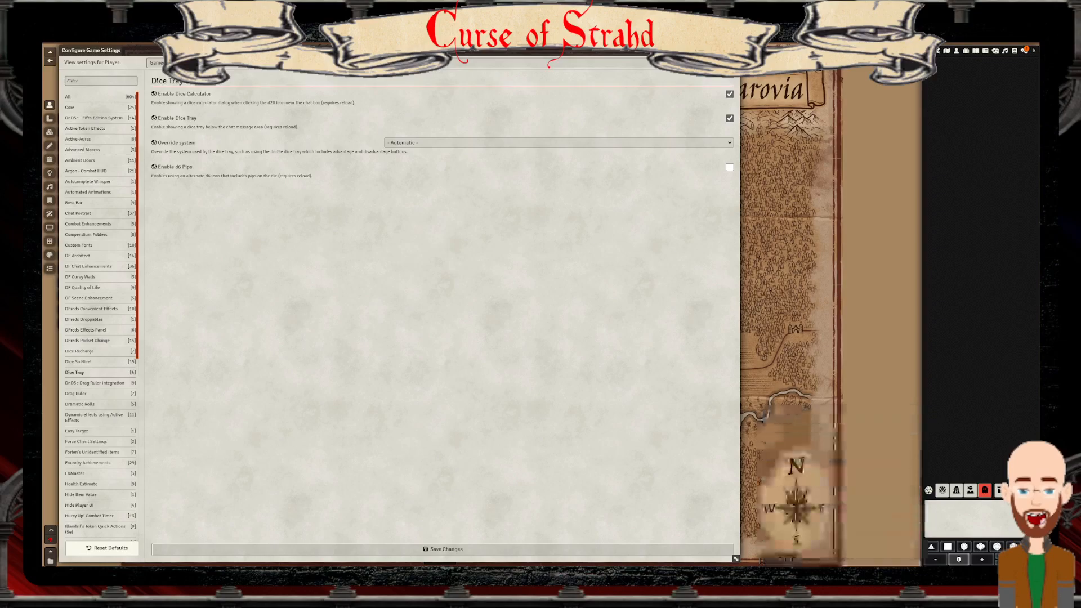
click(730, 94)
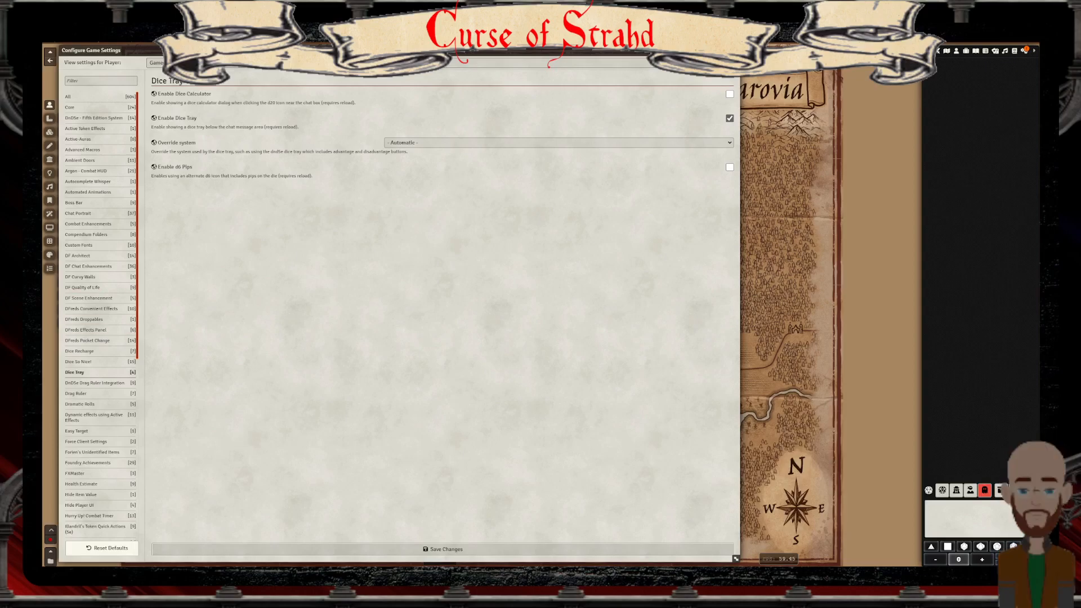
Show the DnD5e Drag Ruler Integration settings and move the settings window clear of the scene controls
click(95, 383)
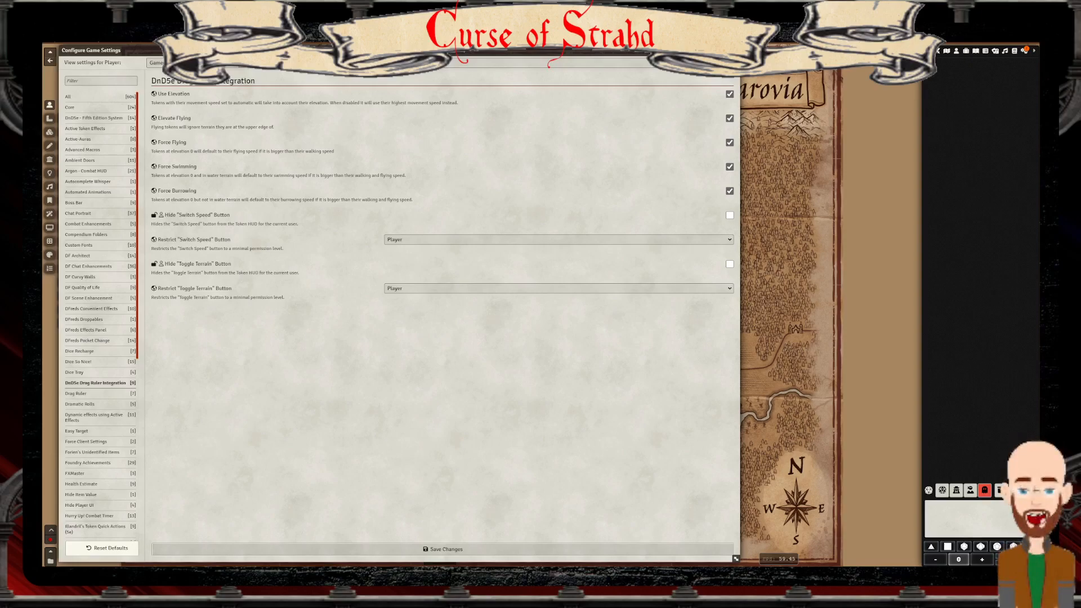
drag(394, 51, 477, 51)
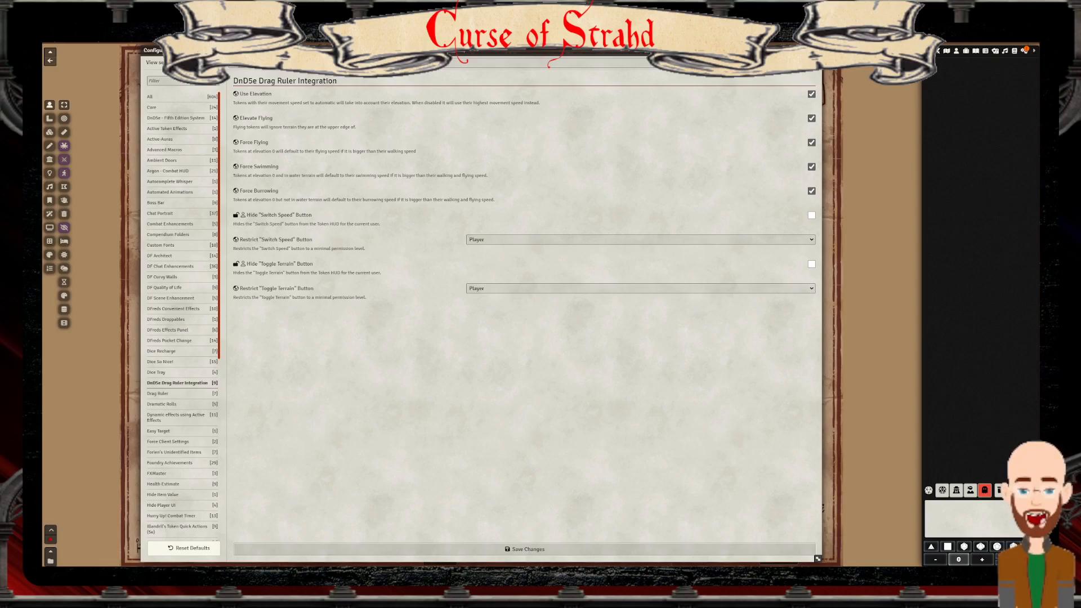
List only the active modules with expanded details beside the settings, and read the descriptions down to Drag Ruler
click(1015, 50)
click(1024, 50)
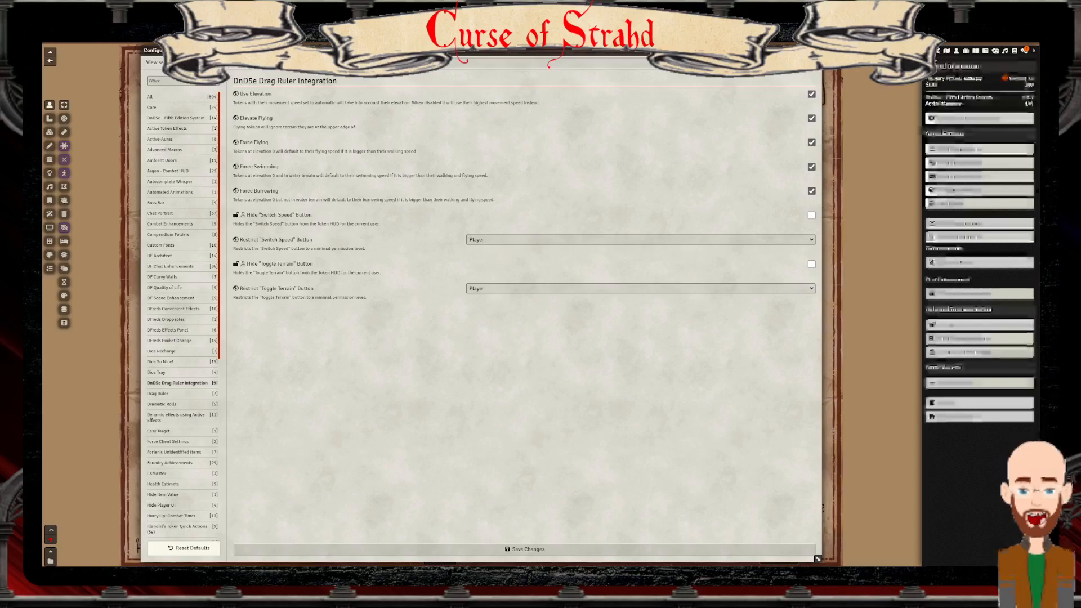
click(958, 190)
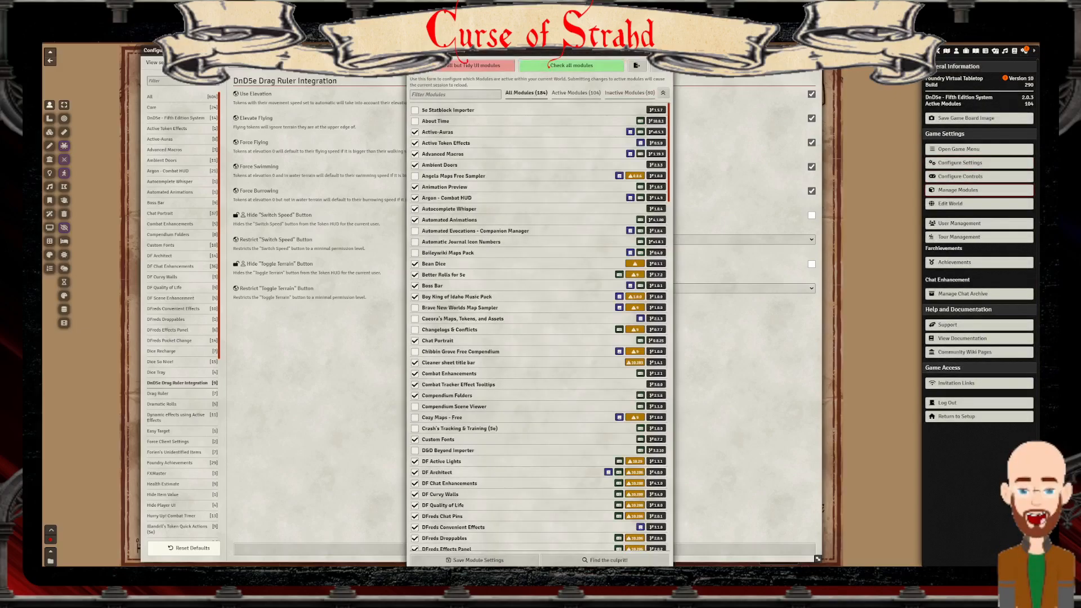
drag(526, 51, 775, 51)
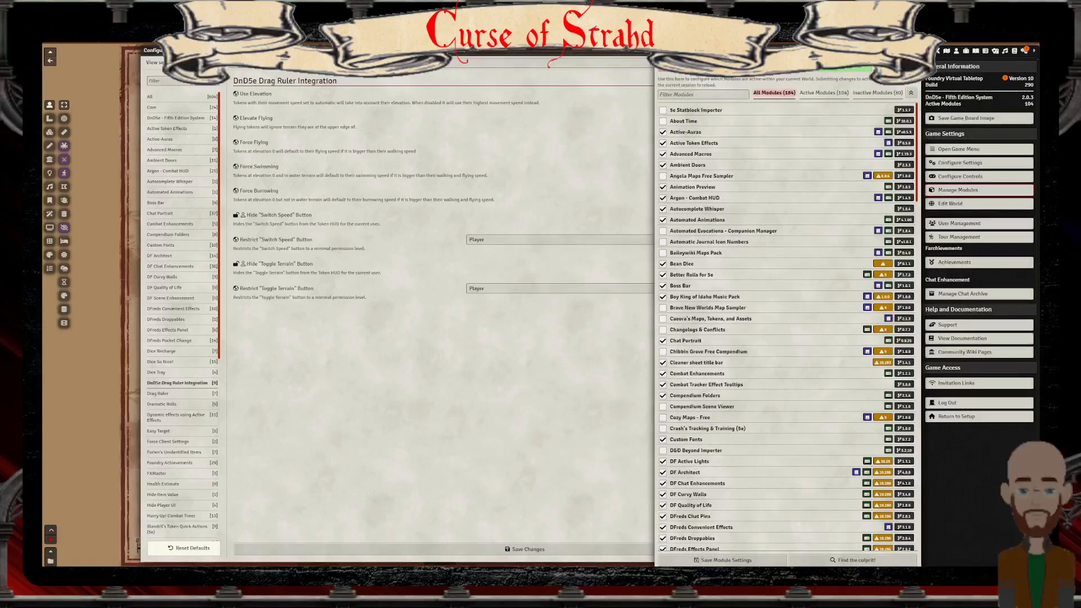
click(823, 93)
click(910, 93)
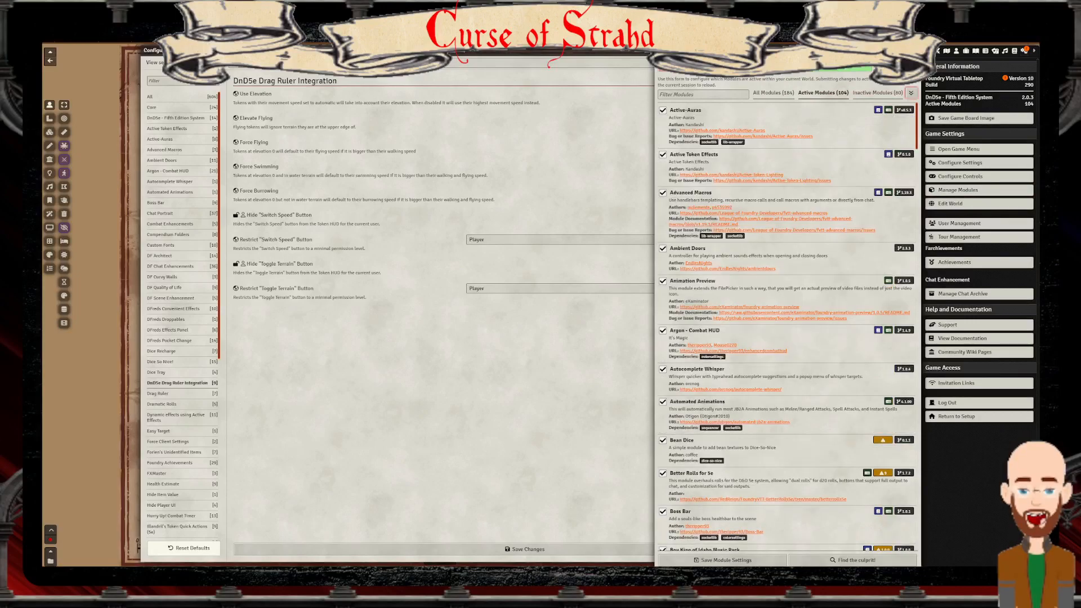
scroll(787, 326, down, 15)
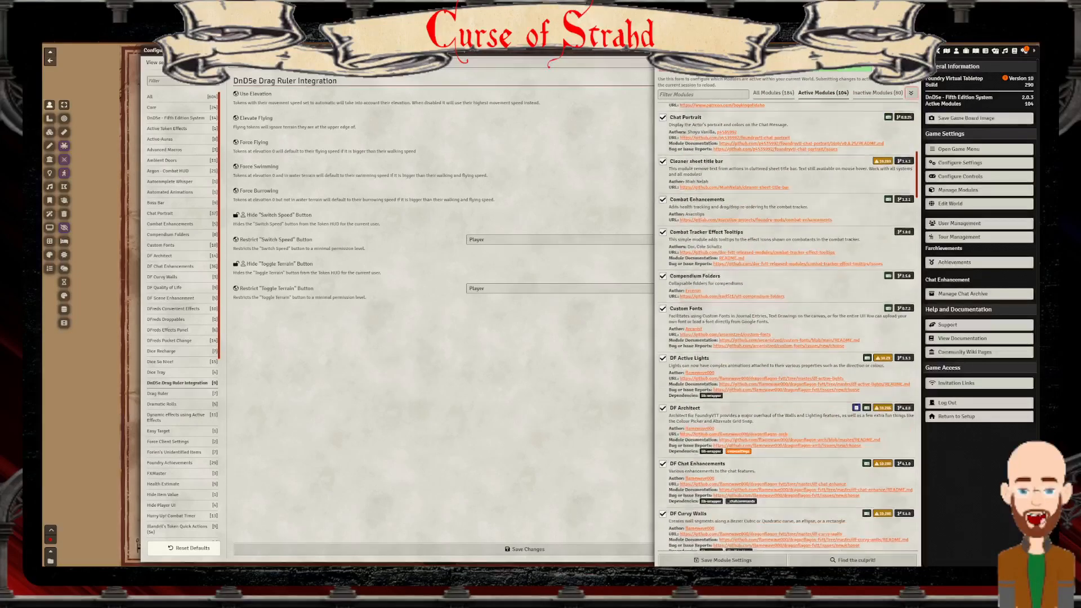
scroll(787, 326, down, 4)
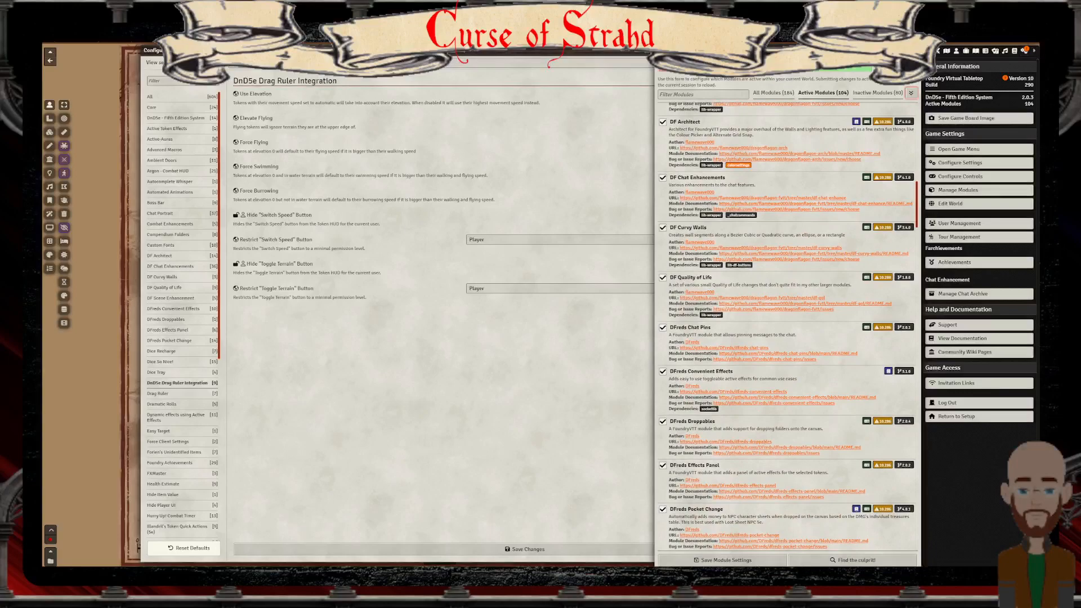
scroll(787, 327, down, 8)
scroll(787, 327, down, 3)
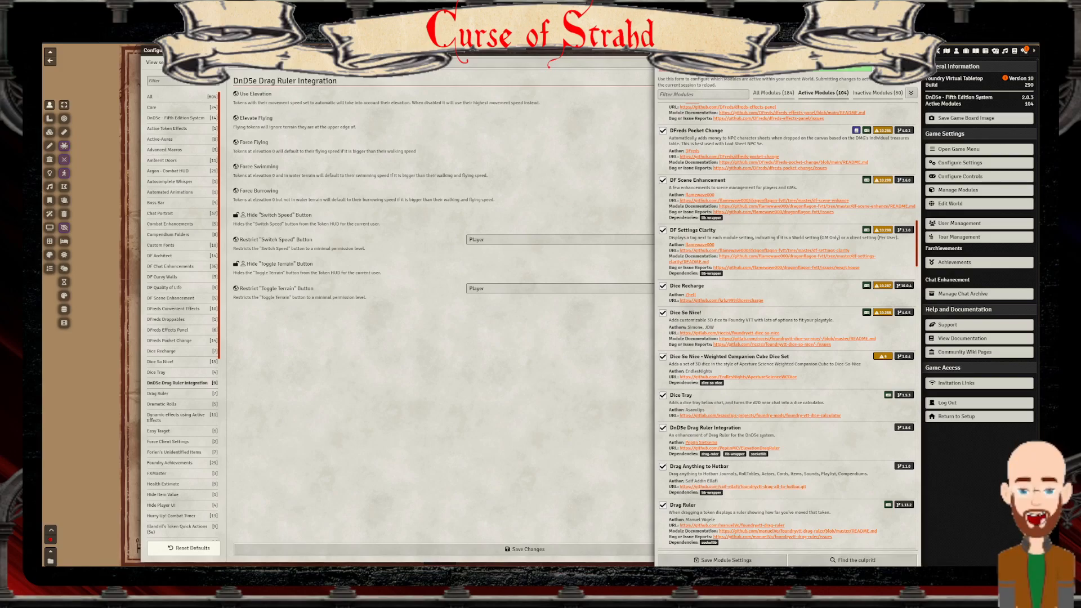
In the Drag Ruler speed provider settings, set the color for unreachable to black and save the changes
click(158, 394)
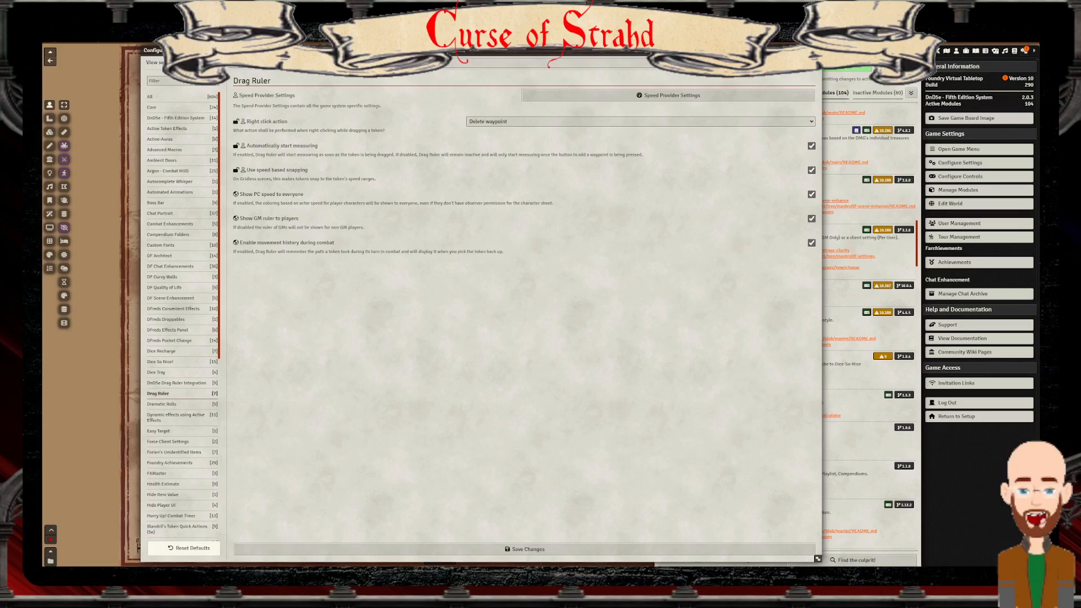
click(670, 95)
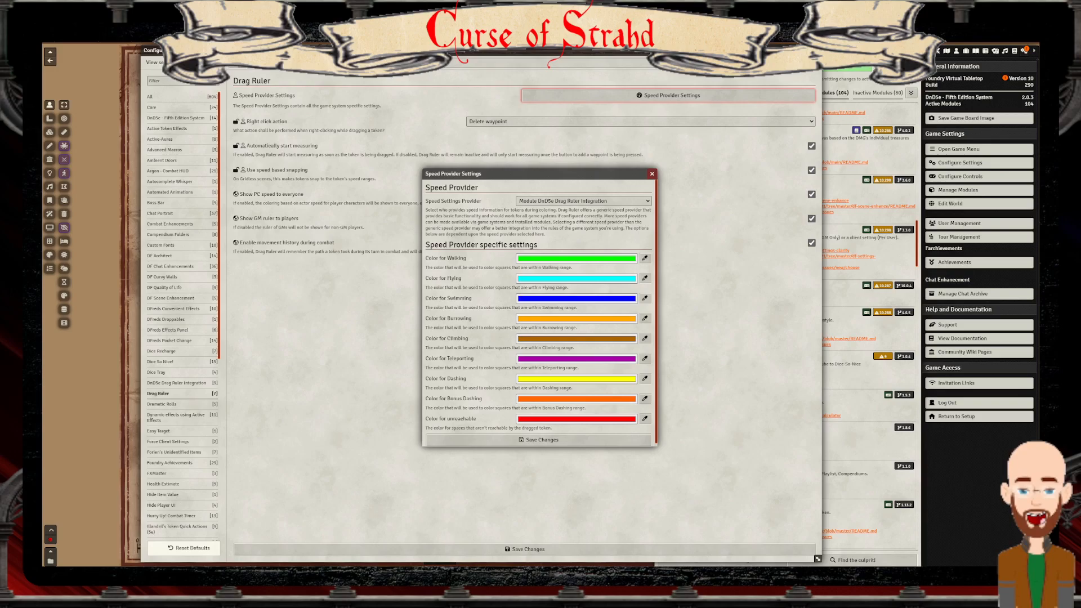
click(576, 419)
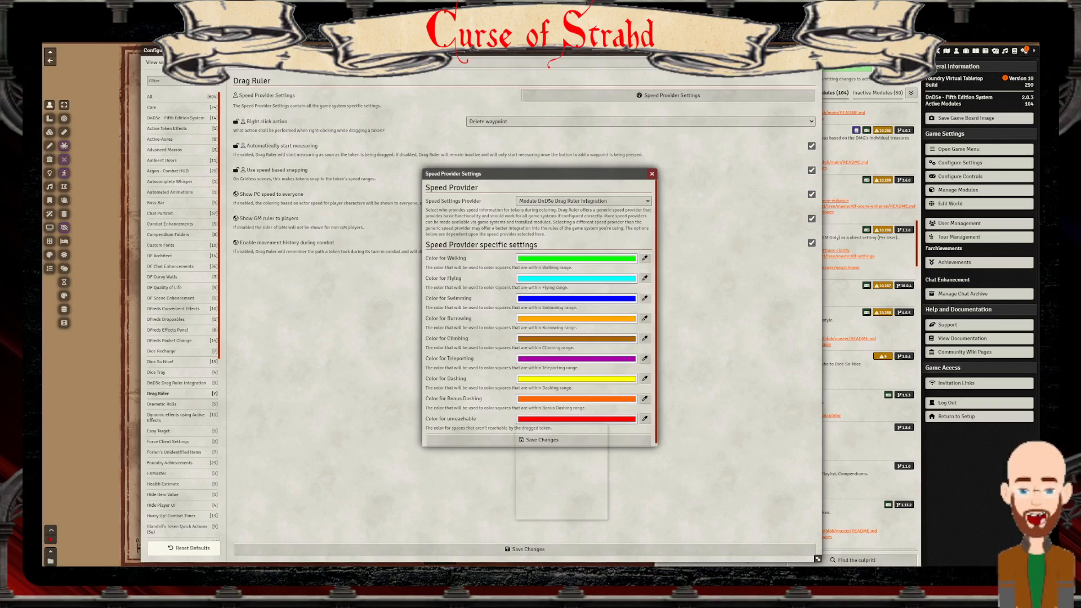
drag(523, 468, 518, 477)
click(484, 424)
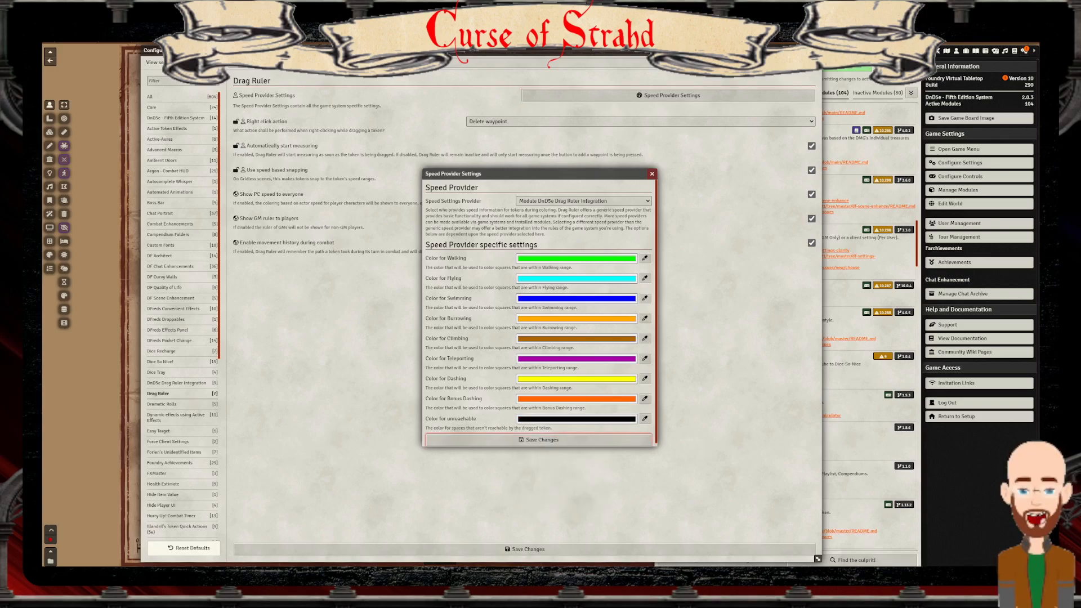
click(542, 440)
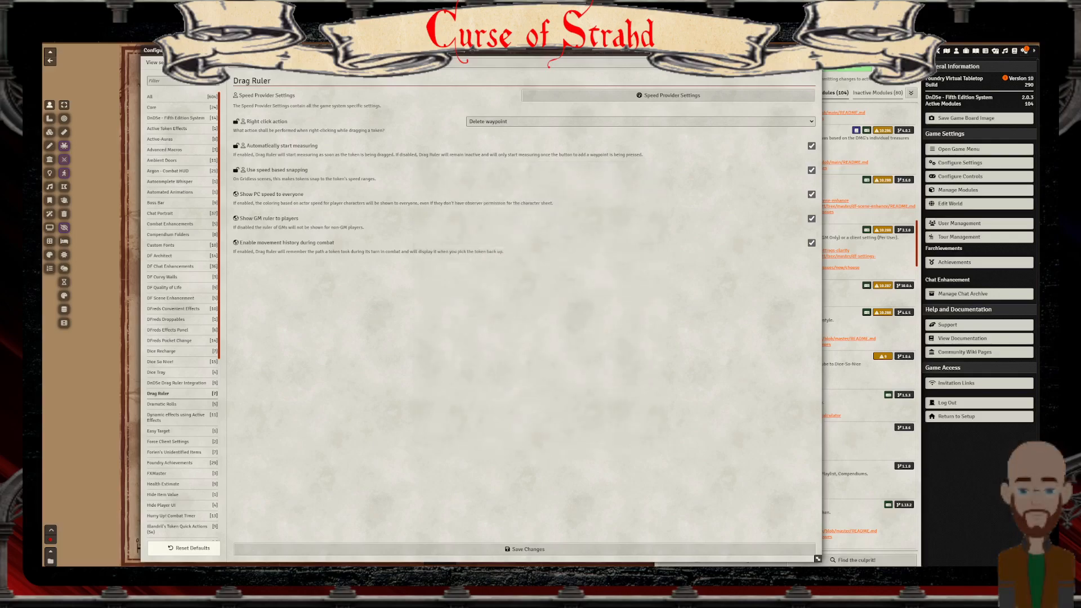
Lock the per-user Drag Ruler settings, including right click action and automatic measuring, and turn off Show GM ruler to players
click(235, 121)
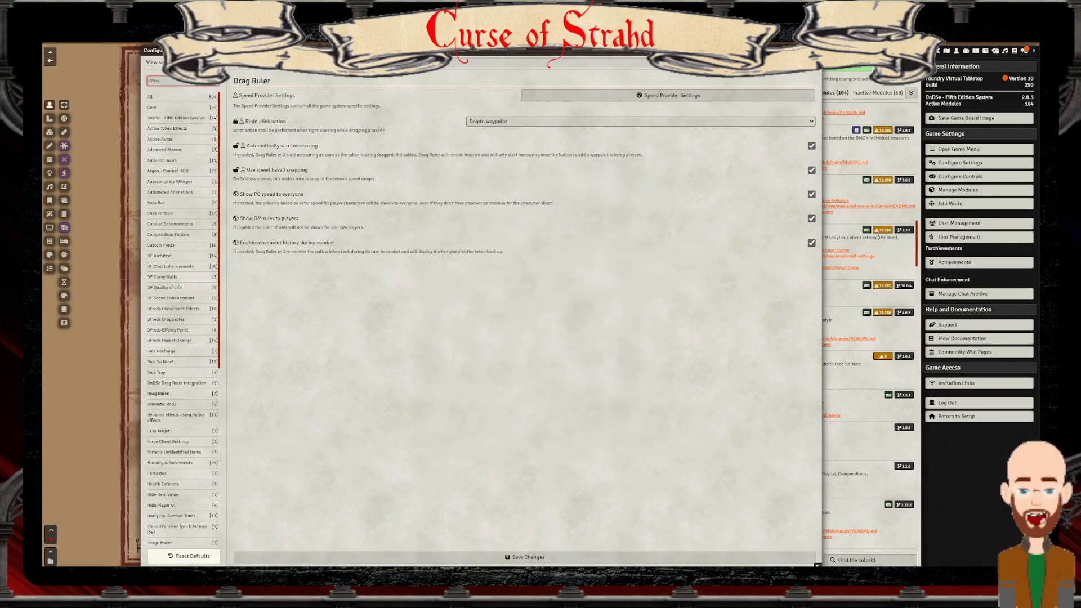
click(174, 81)
click(236, 146)
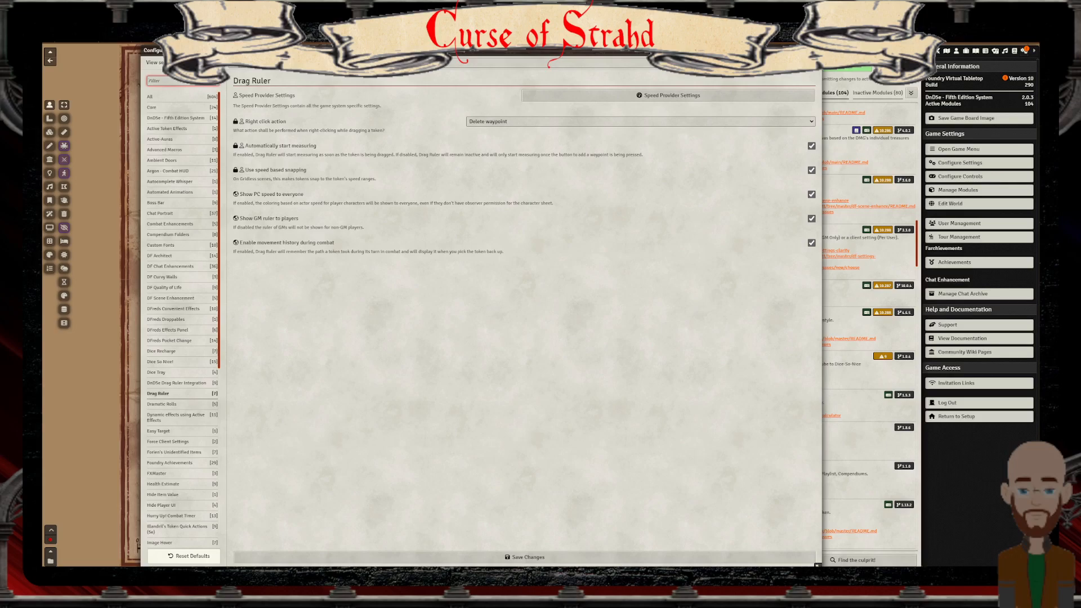
click(812, 219)
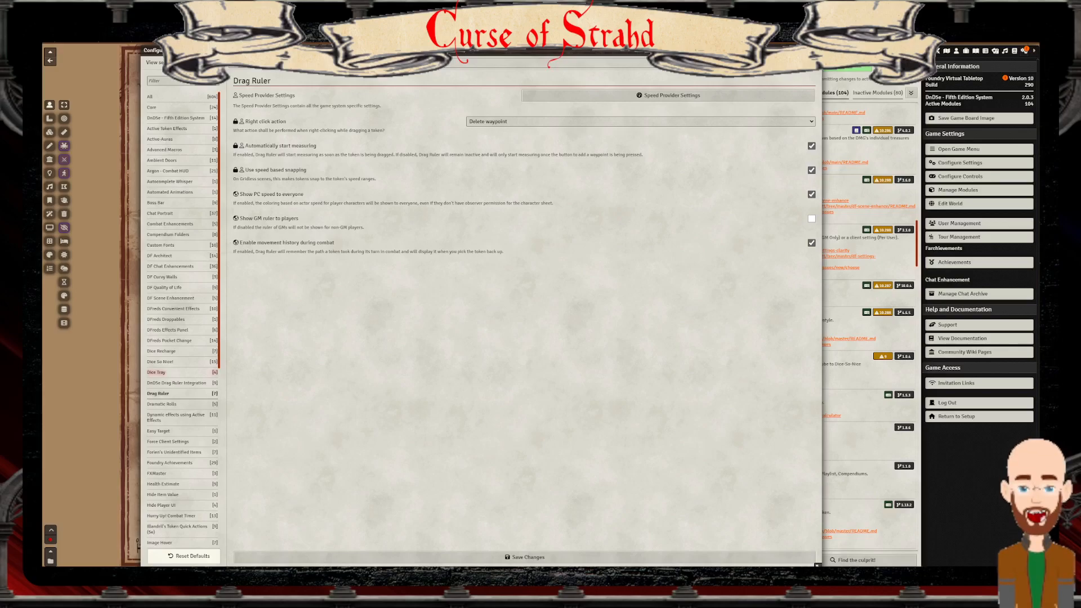
Show the DnD5e Drag Ruler Integration settings and clear the open windows off the Barovia map
click(177, 383)
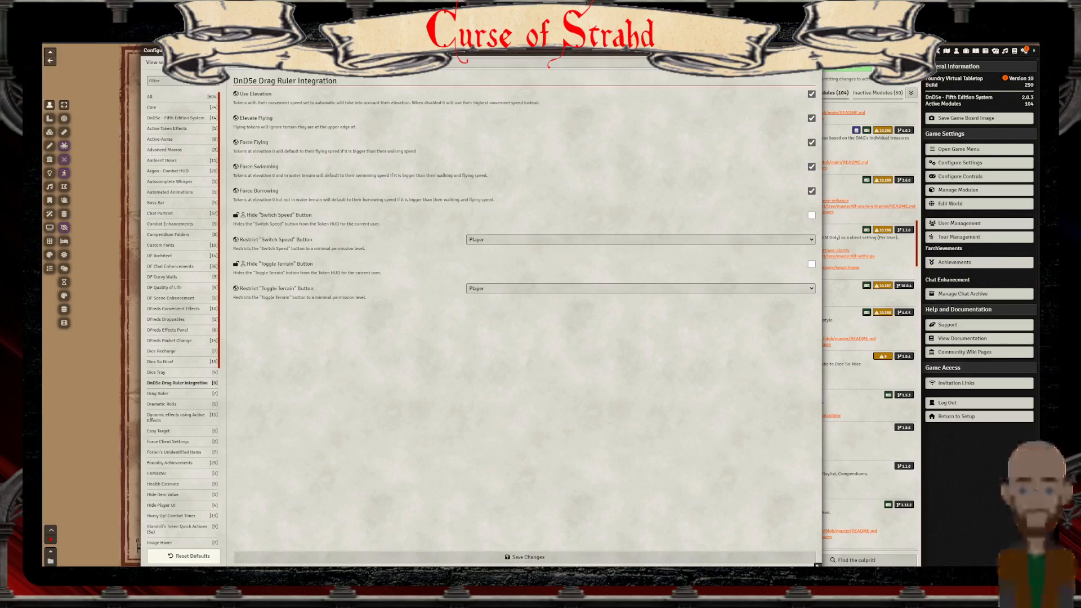
key(Escape)
key(Escape)
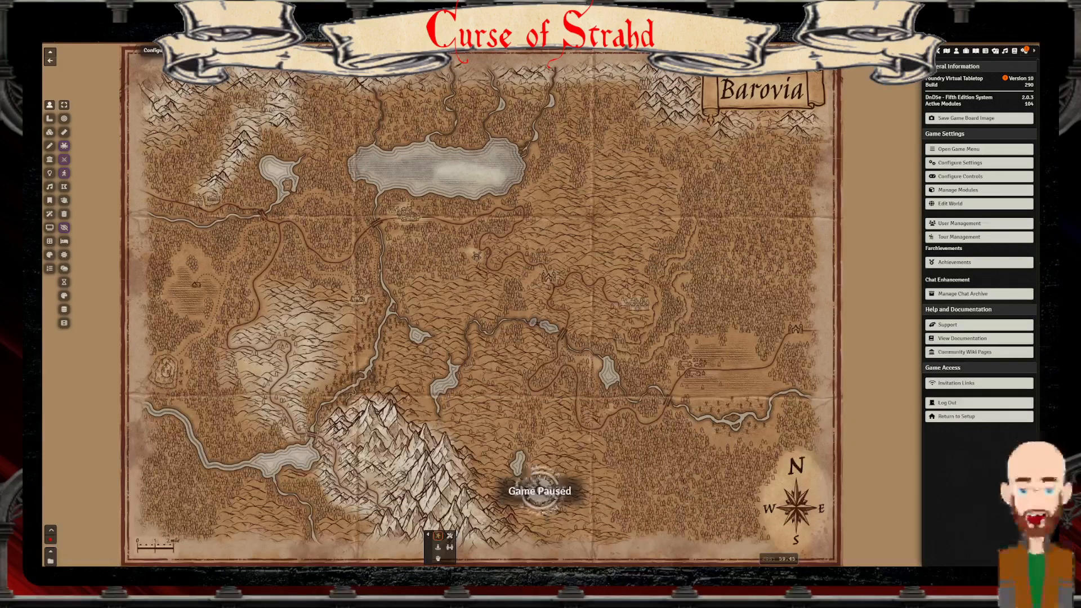
Place a Young Blue Dragon token from the Creature, Dragon, 9 folder beside the building at the map's center
click(956, 50)
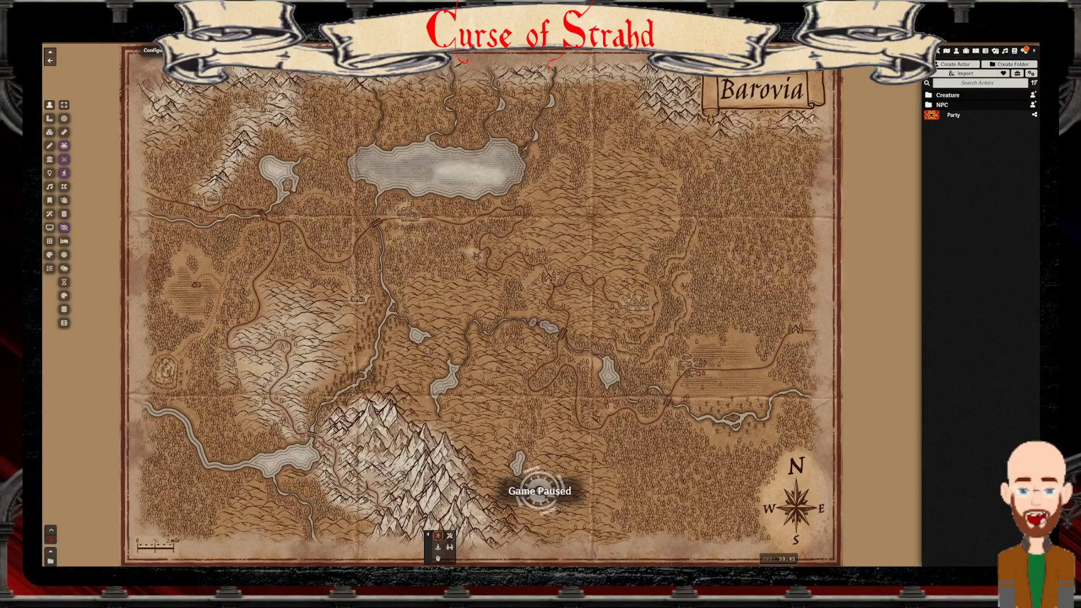
click(948, 95)
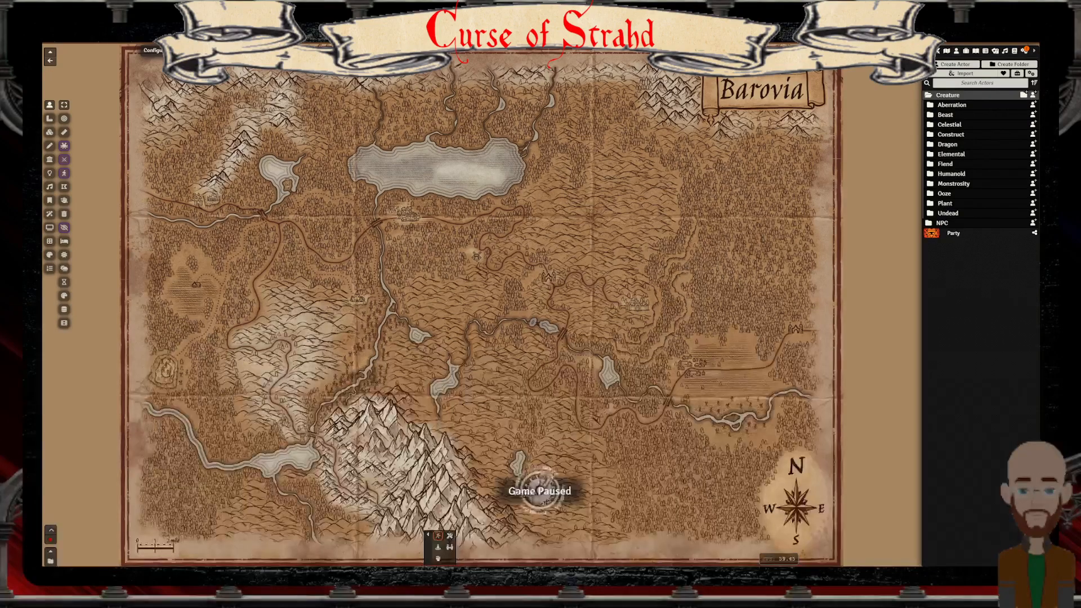
click(948, 144)
click(941, 164)
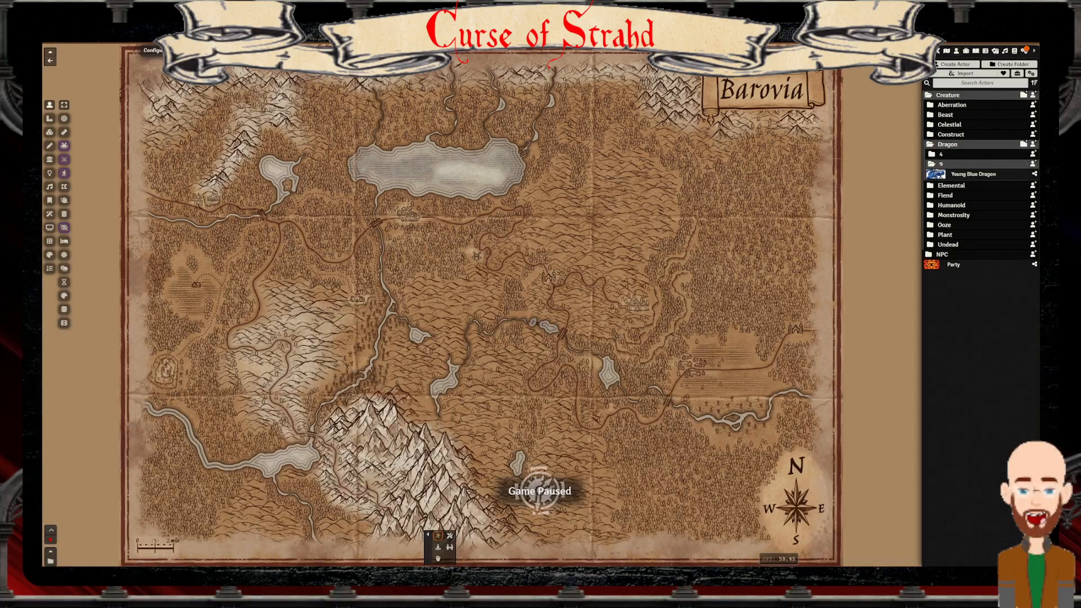
drag(973, 174, 553, 283)
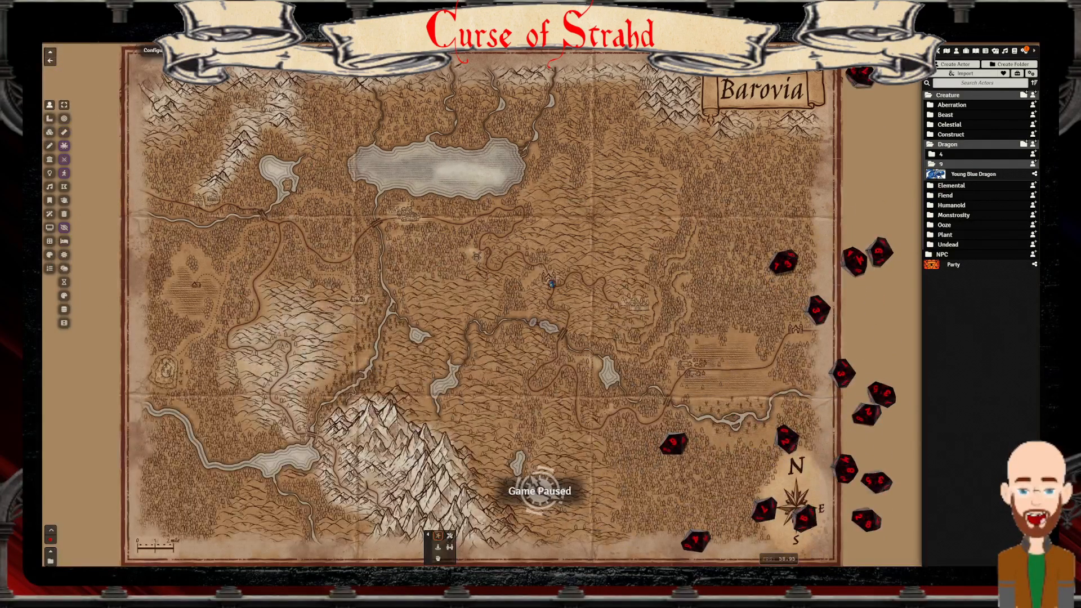
scroll(552, 284, up, 20)
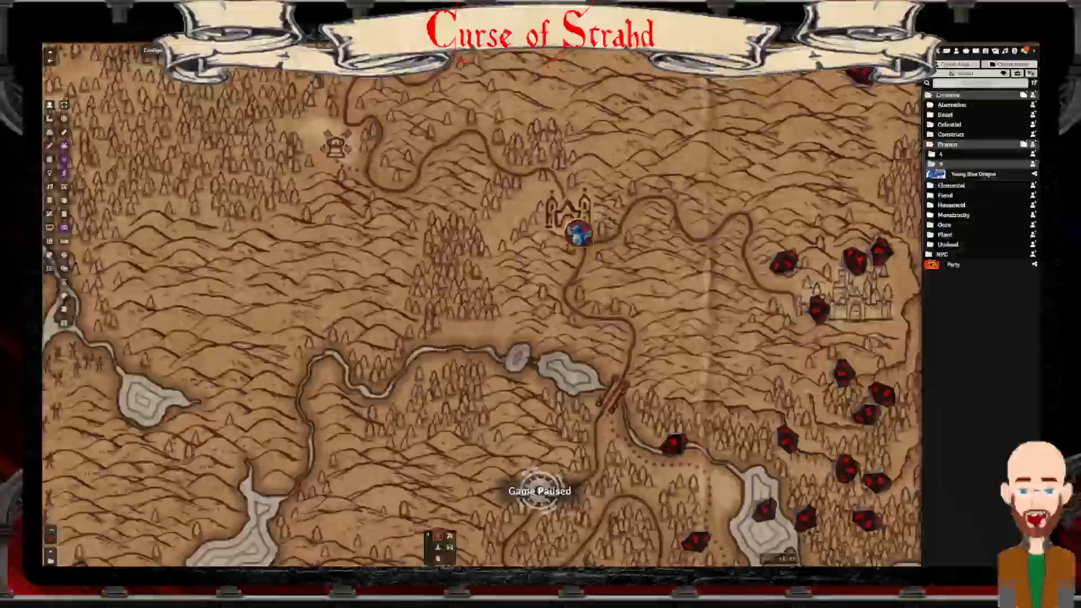
scroll(579, 233, up, 5)
Open the dragon token's HUD and cycle its Switch Speed control through the movement modes
right_click(578, 297)
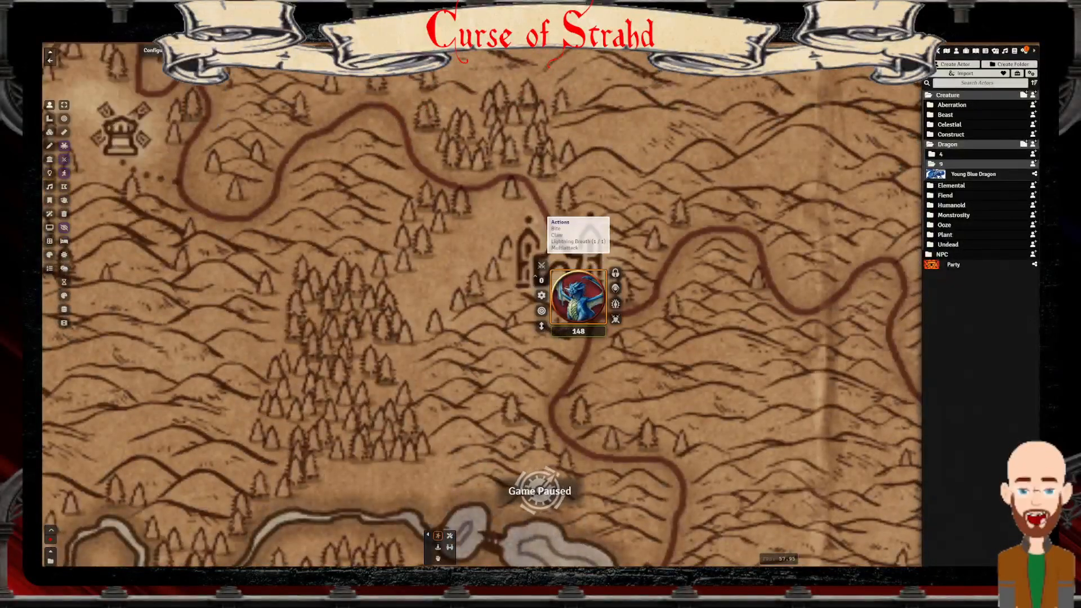
click(542, 326)
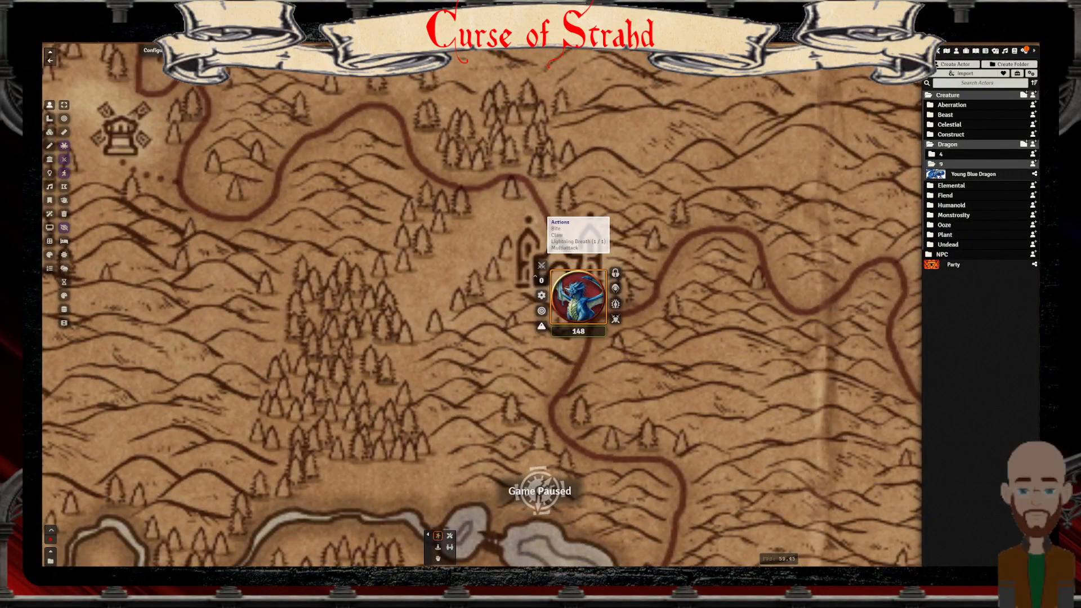
click(542, 326)
click(541, 325)
click(541, 326)
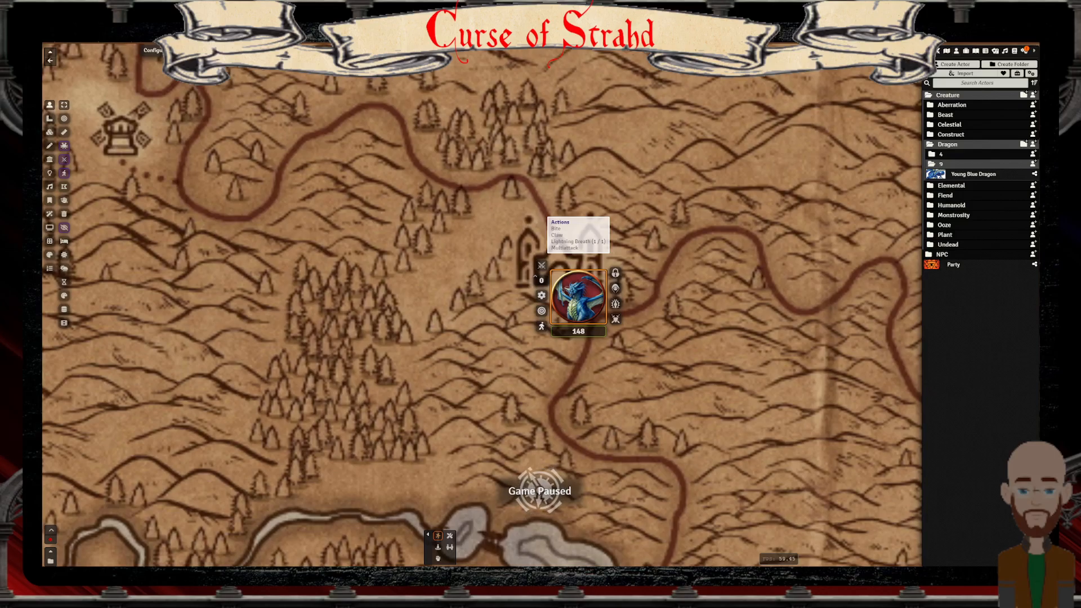
click(541, 326)
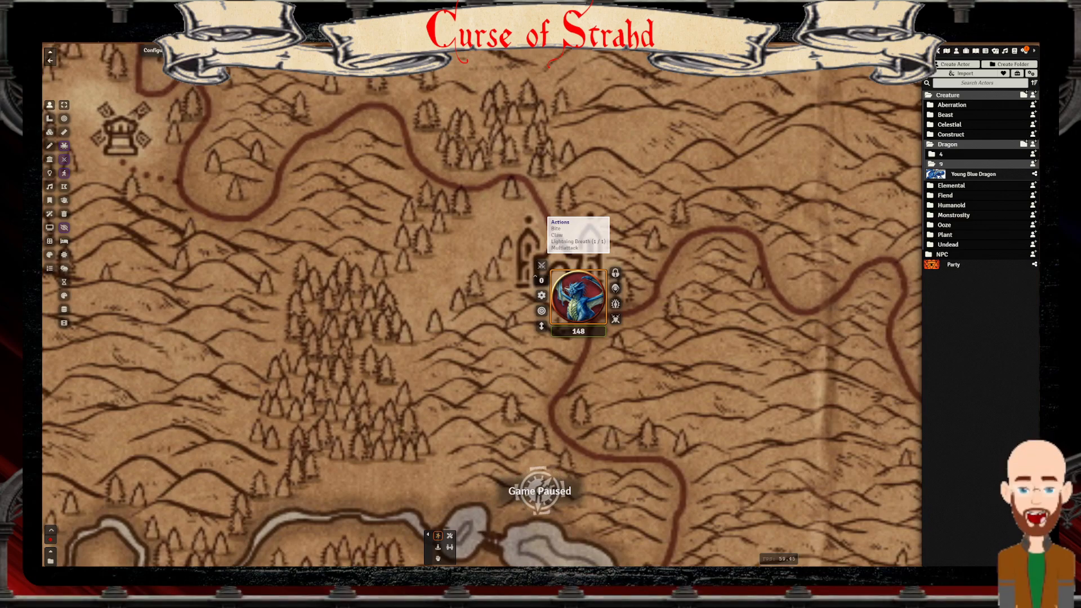
scroll(571, 298, down, 3)
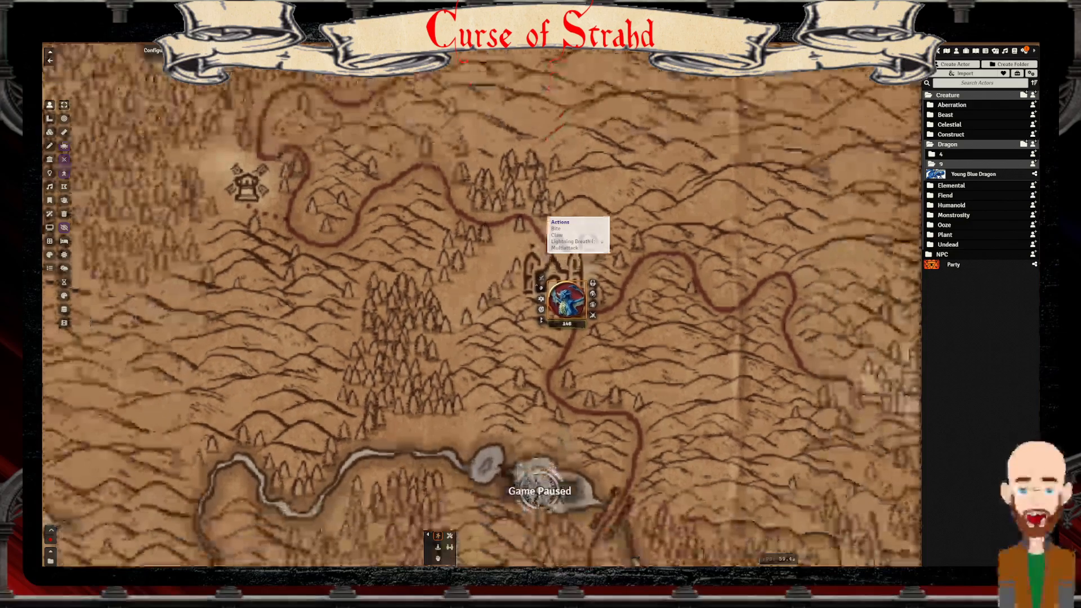
Return to the token controls, select the Young Blue Dragon token and delete it from the map
click(50, 132)
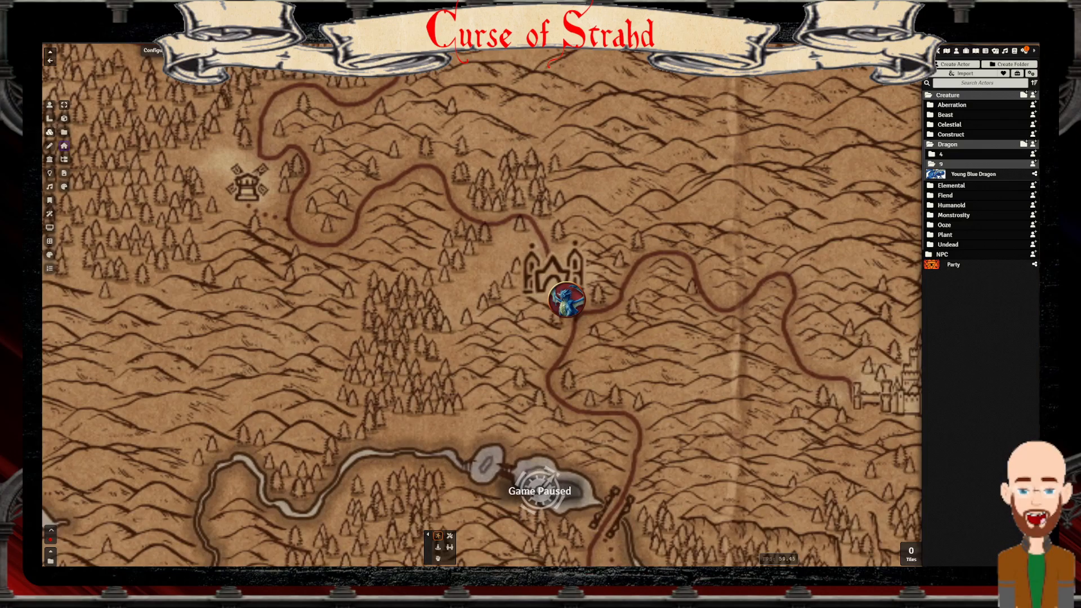
click(49, 105)
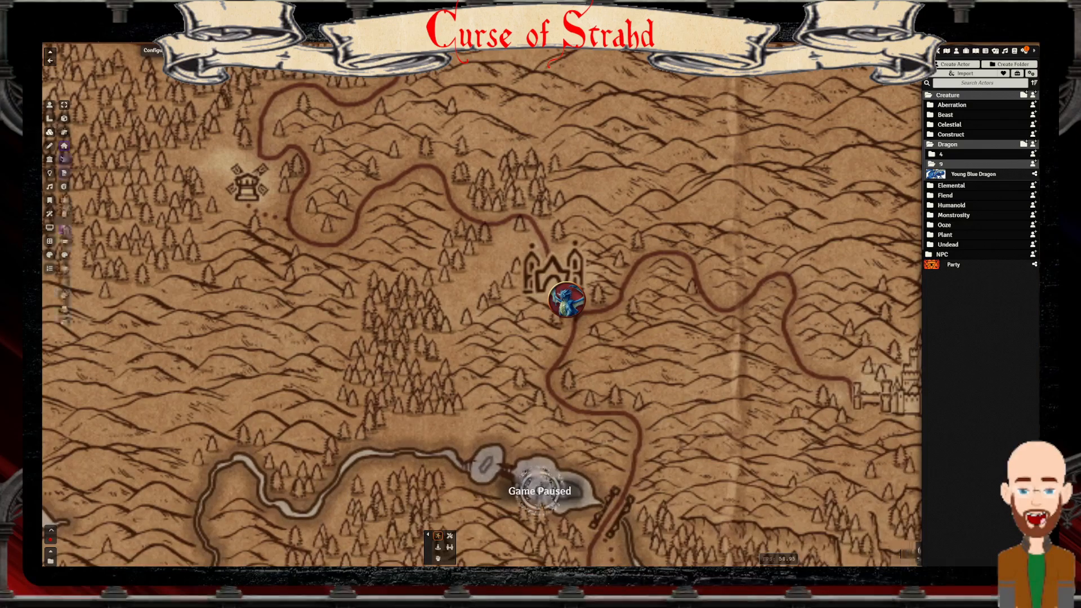
click(567, 300)
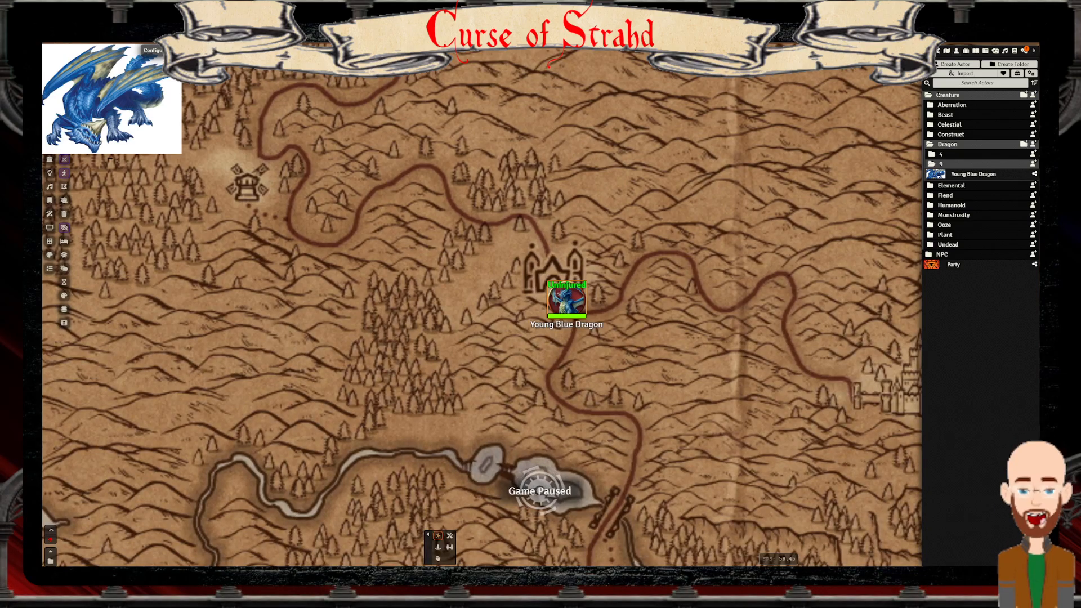
key(Delete)
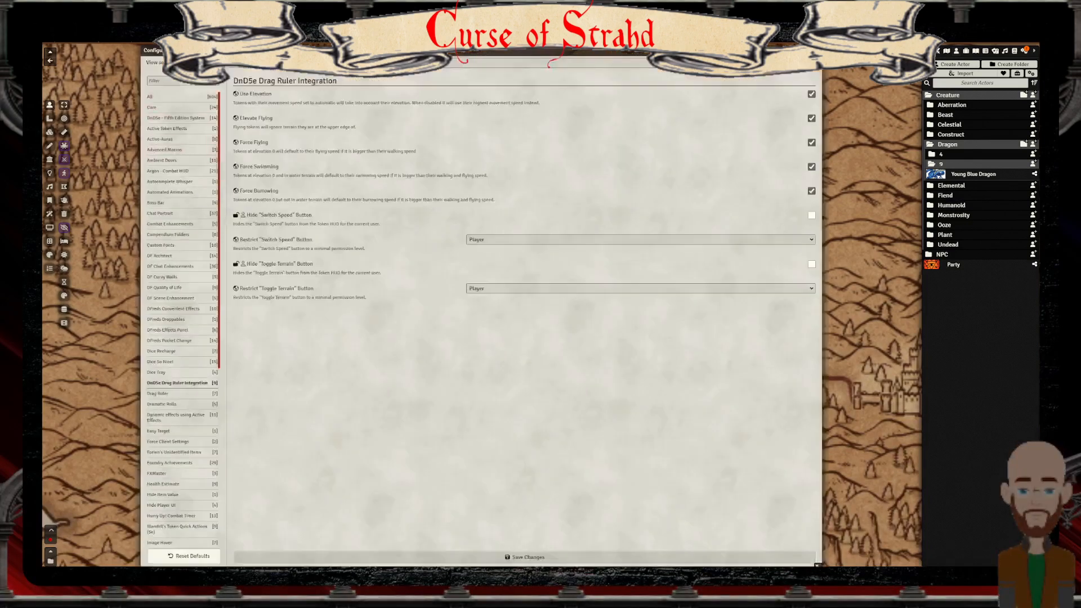
Restore the settings window, then enable and lock Hide "Switch Speed" Button and Hide "Toggle Terrain" Button in DnD5e Drag Ruler Integration
double_click(186, 50)
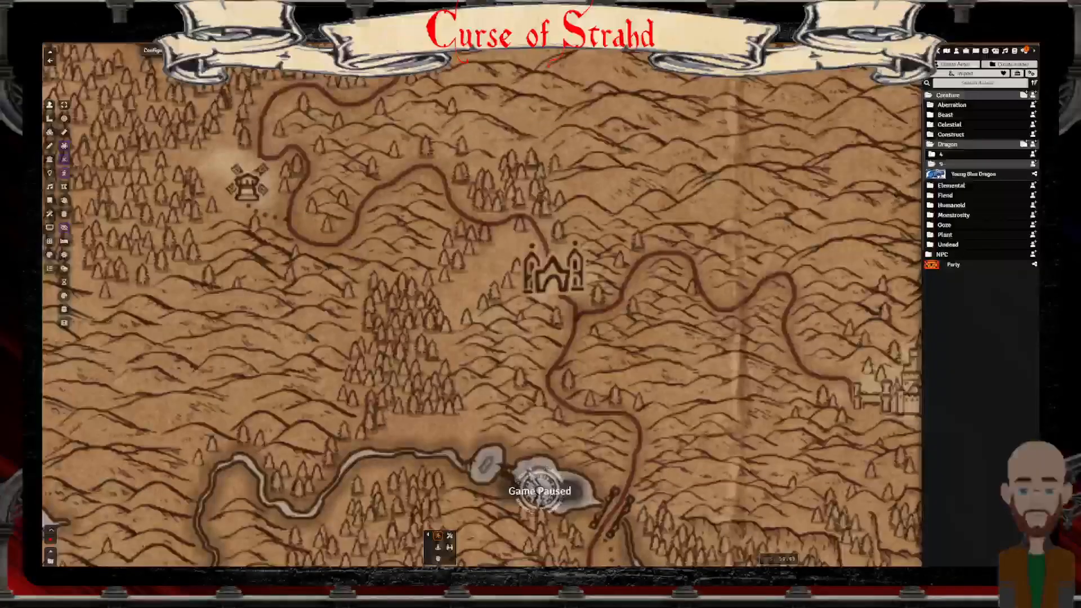
double_click(704, 50)
double_click(177, 50)
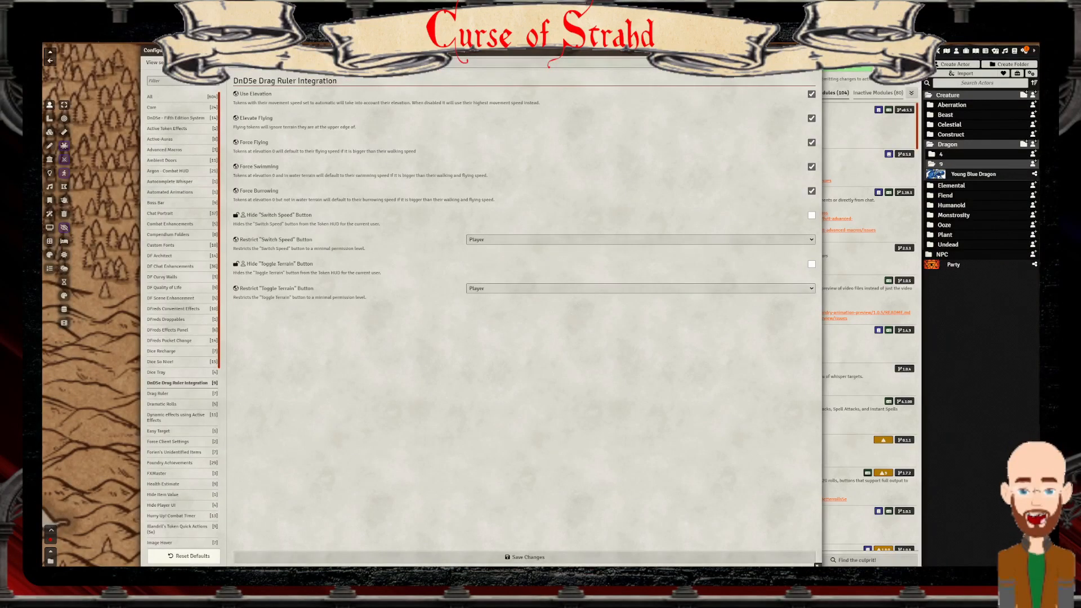
click(811, 264)
click(811, 215)
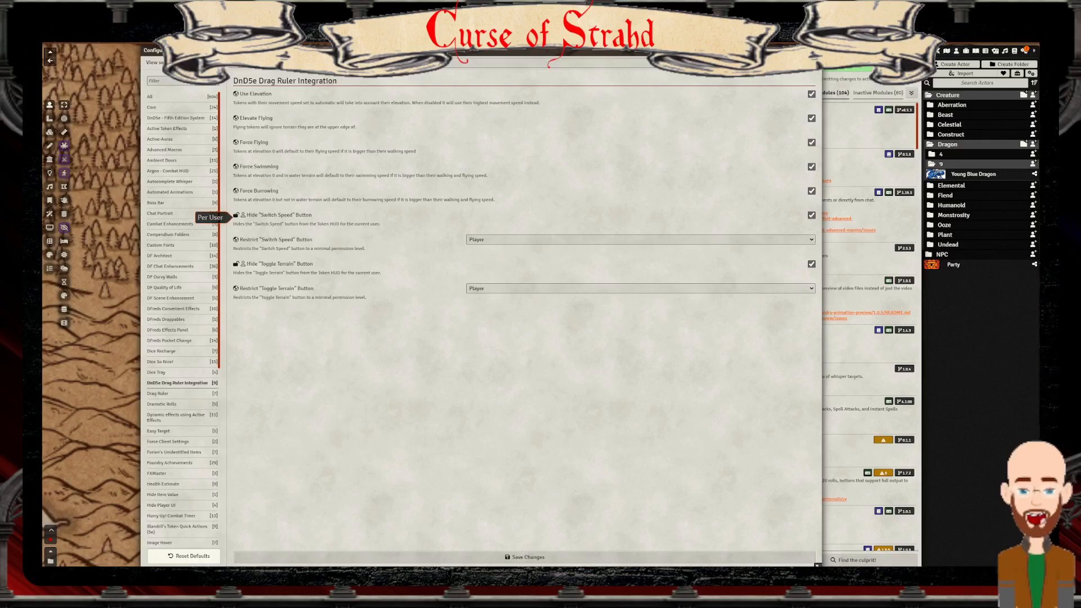
click(236, 264)
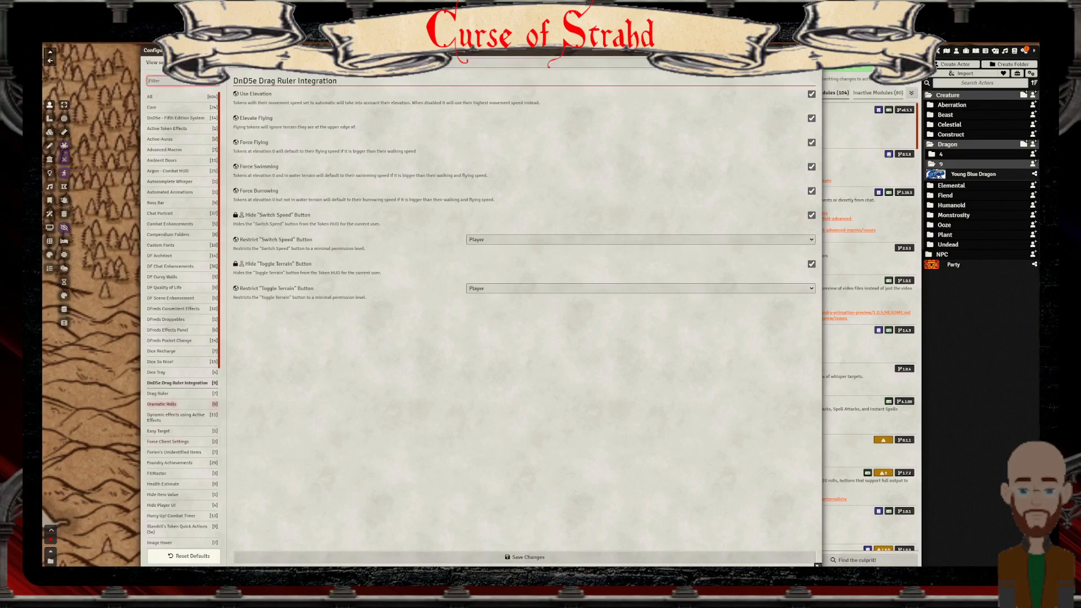
In Dynamic effects using Active Effects, turn on Display results of inline rolls and Just Icon, and turn off DAE Title Bar
click(162, 404)
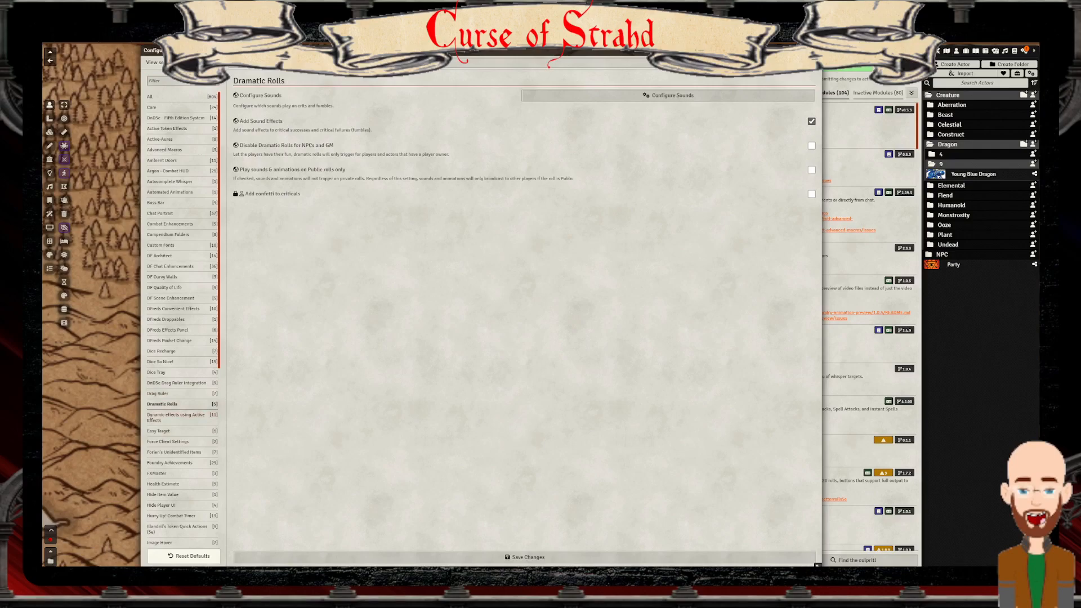
click(175, 417)
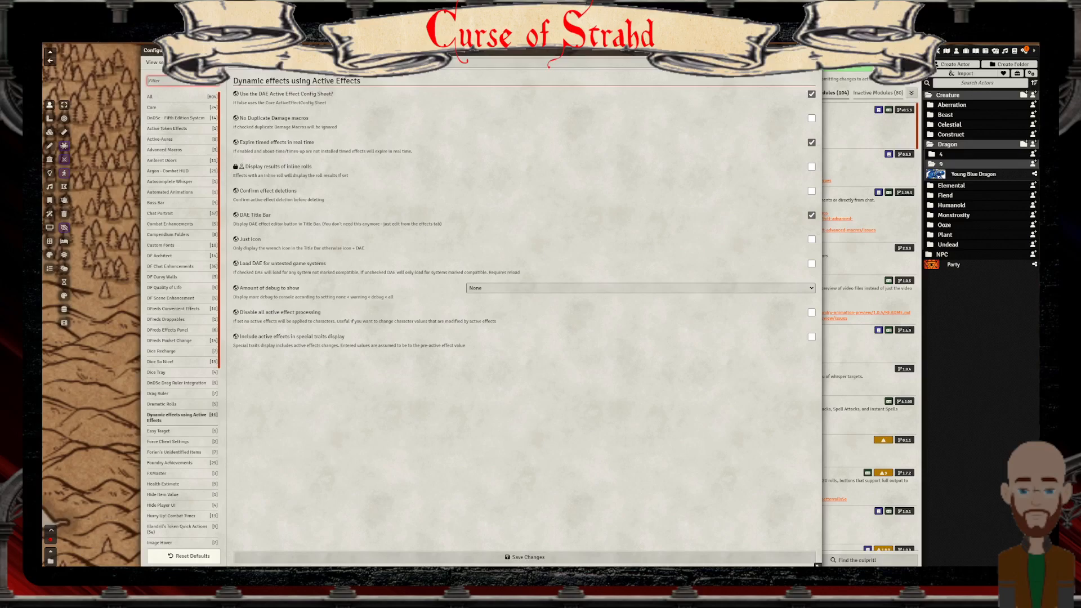
click(812, 166)
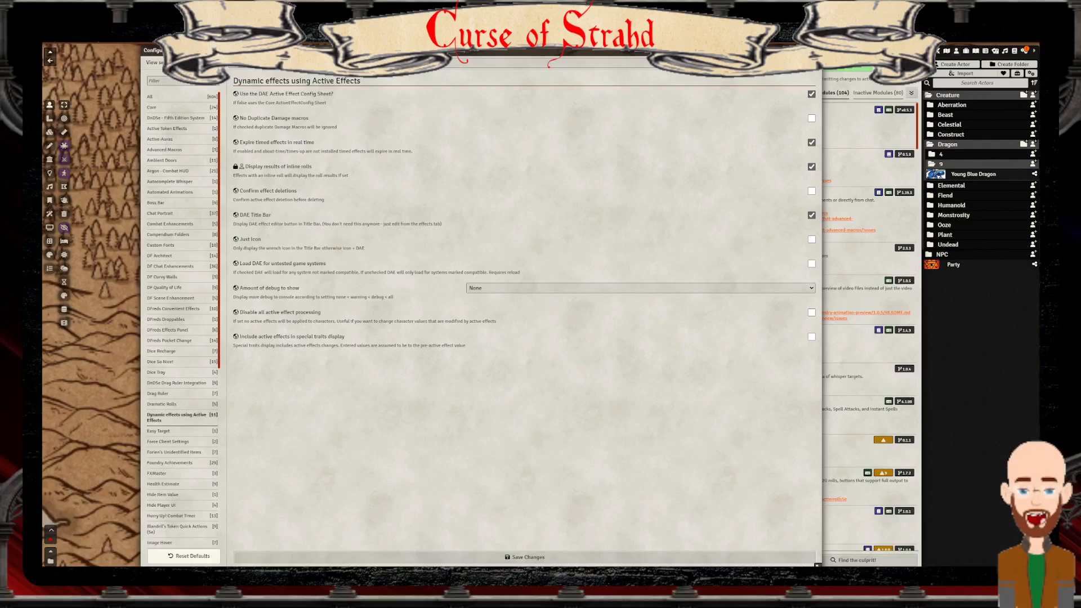
click(811, 215)
click(811, 239)
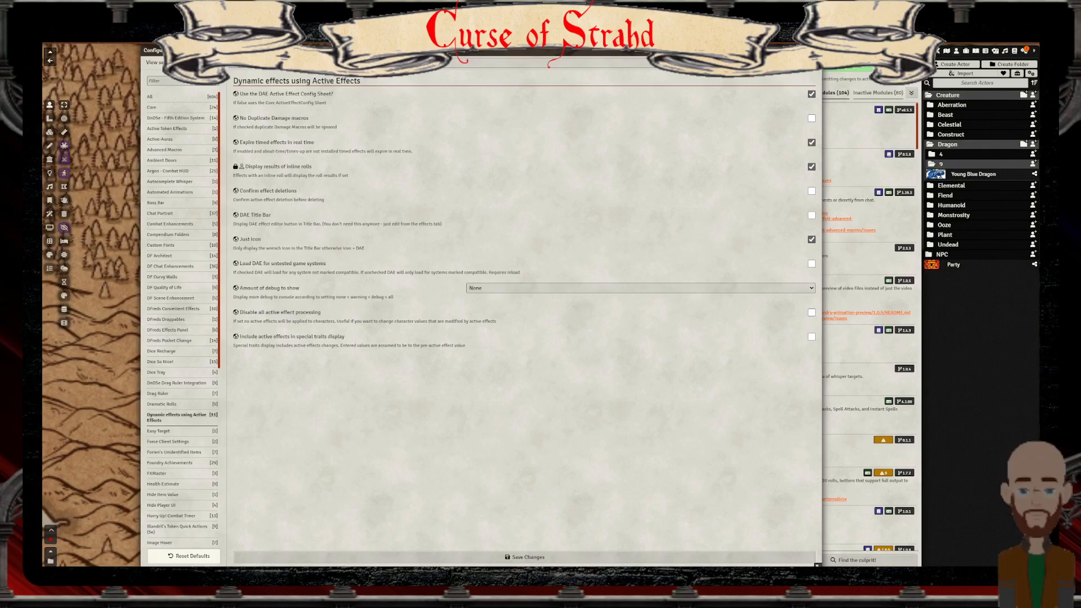
Look at the Easy Target release behaviour and the Force Client Settings options
click(158, 431)
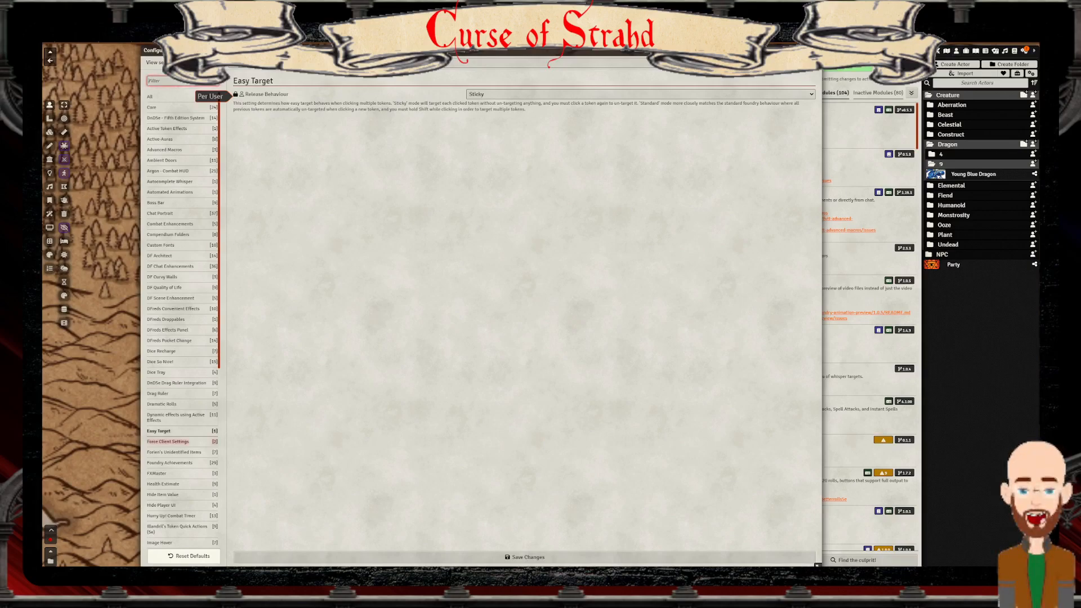
click(168, 442)
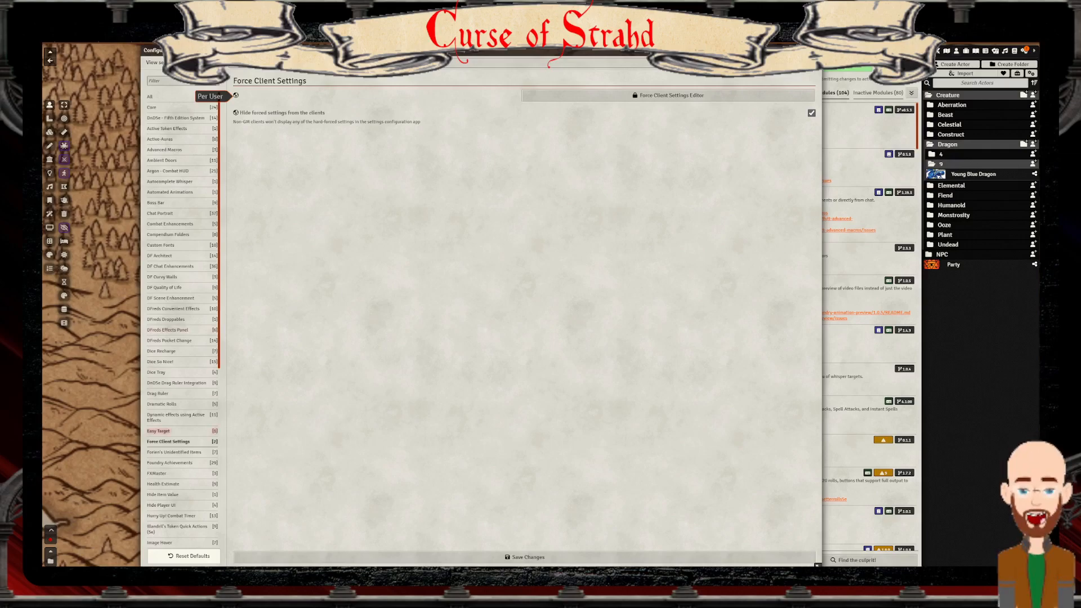
click(158, 431)
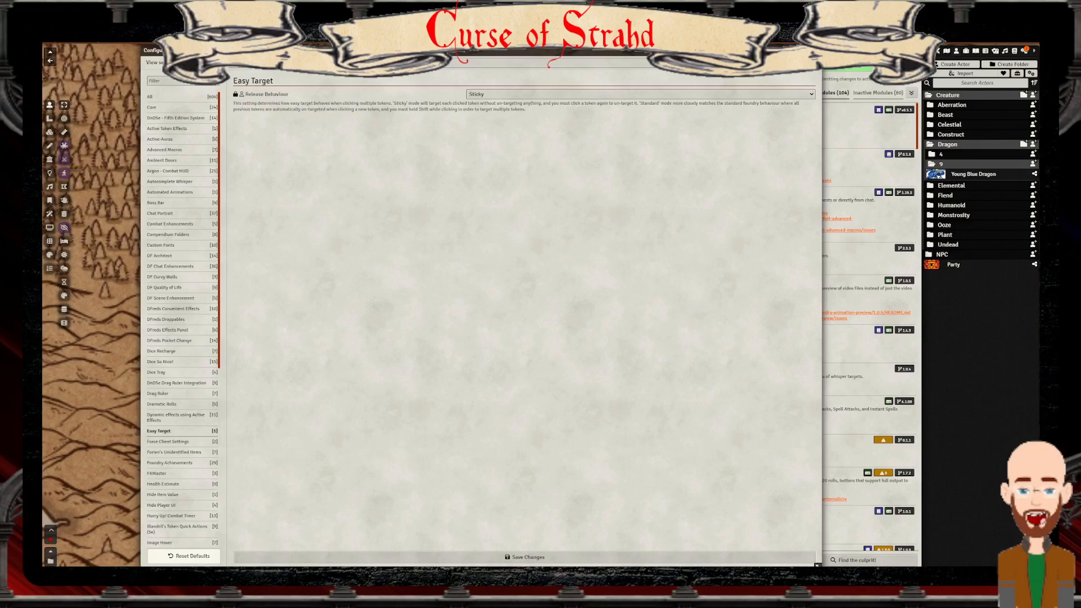
Look through the unlisted settings in the Force Client Settings Editor, from custom-fonts down to fxmaster, and close it
click(168, 442)
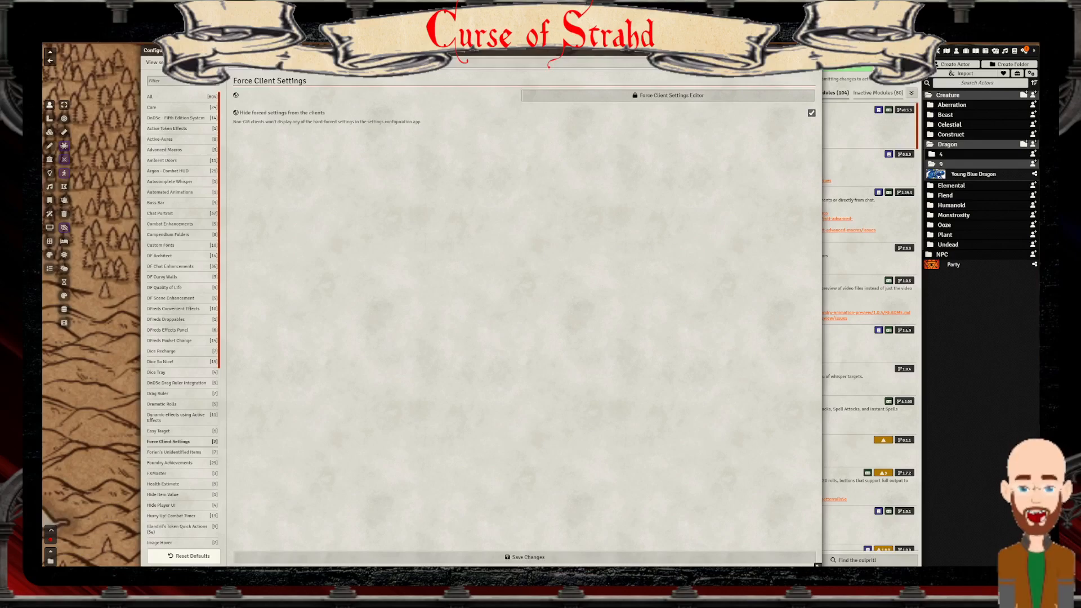
click(671, 95)
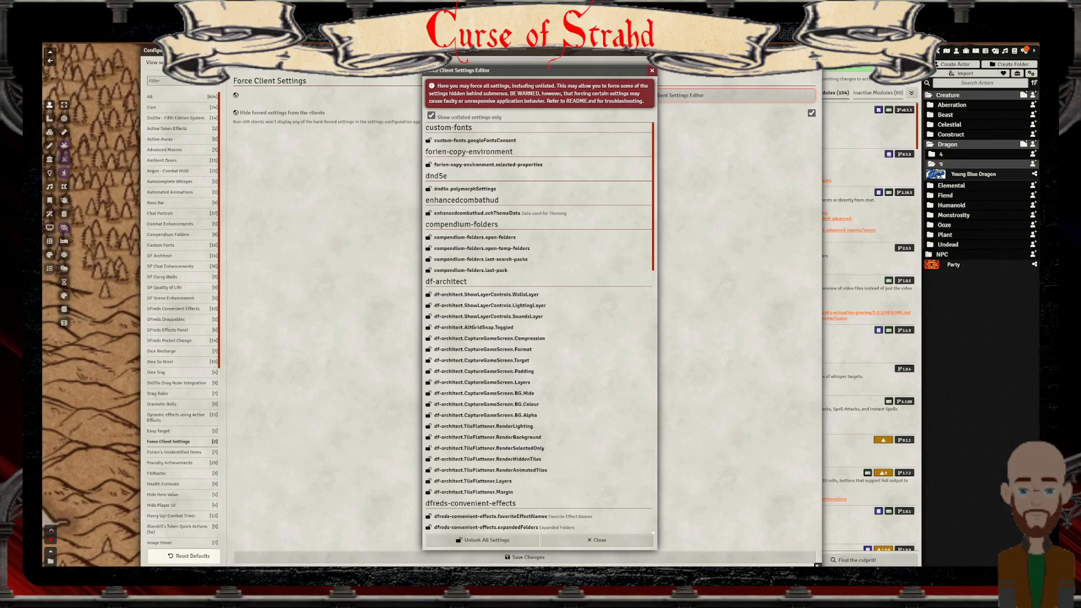
scroll(539, 327, down, 3)
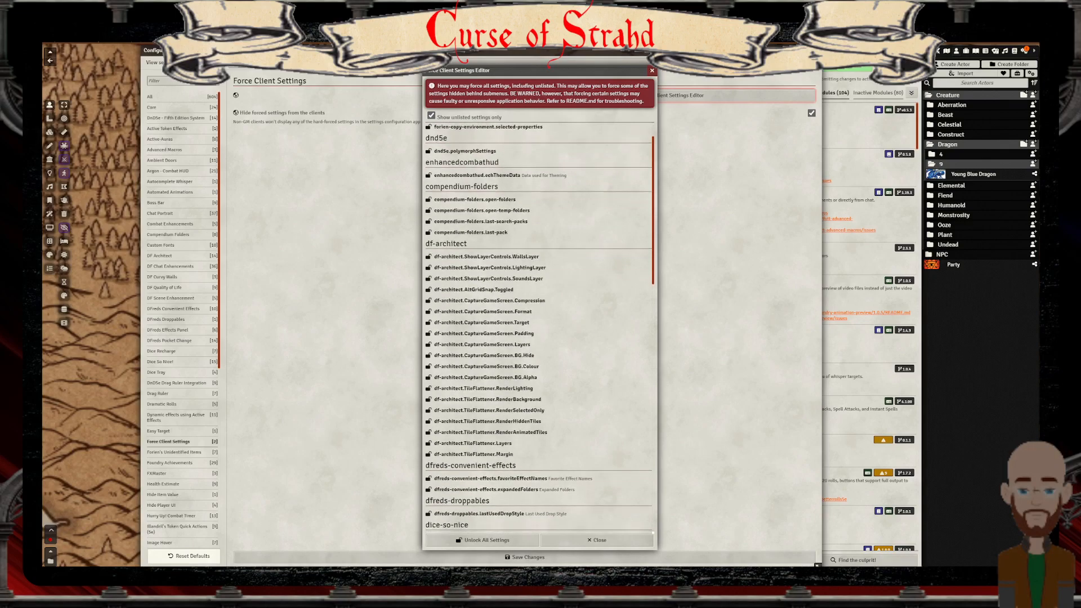
scroll(539, 327, down, 9)
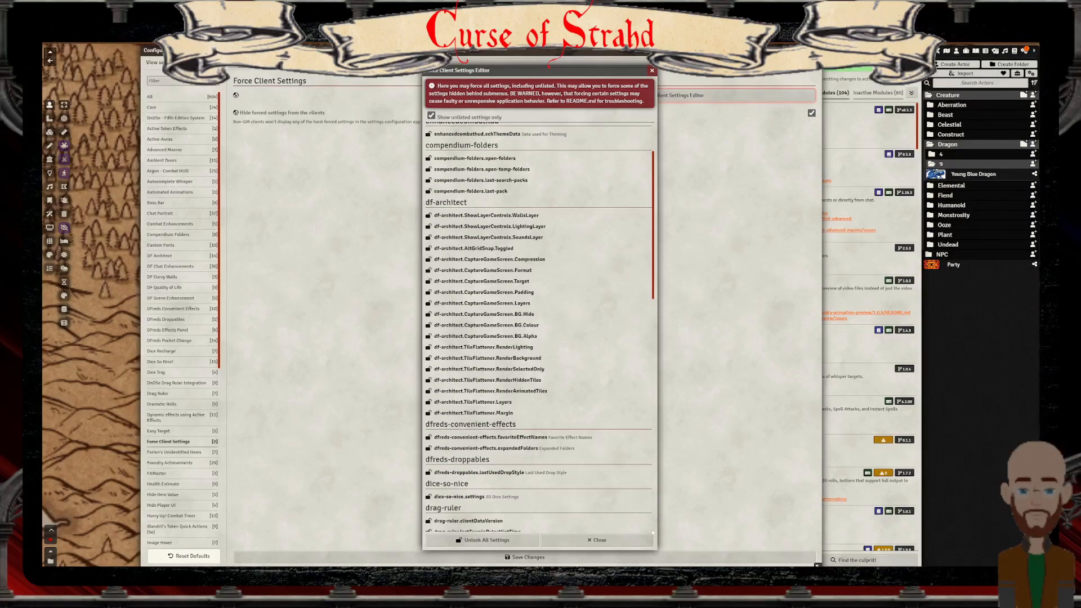
scroll(539, 327, down, 1)
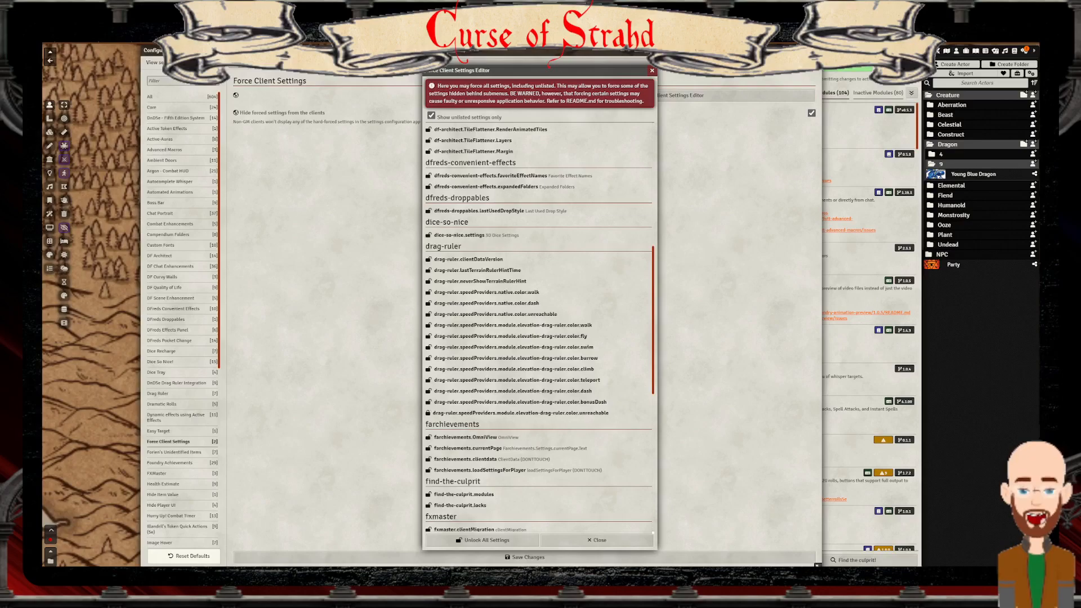
scroll(539, 326, down, 1)
scroll(539, 326, up, 10)
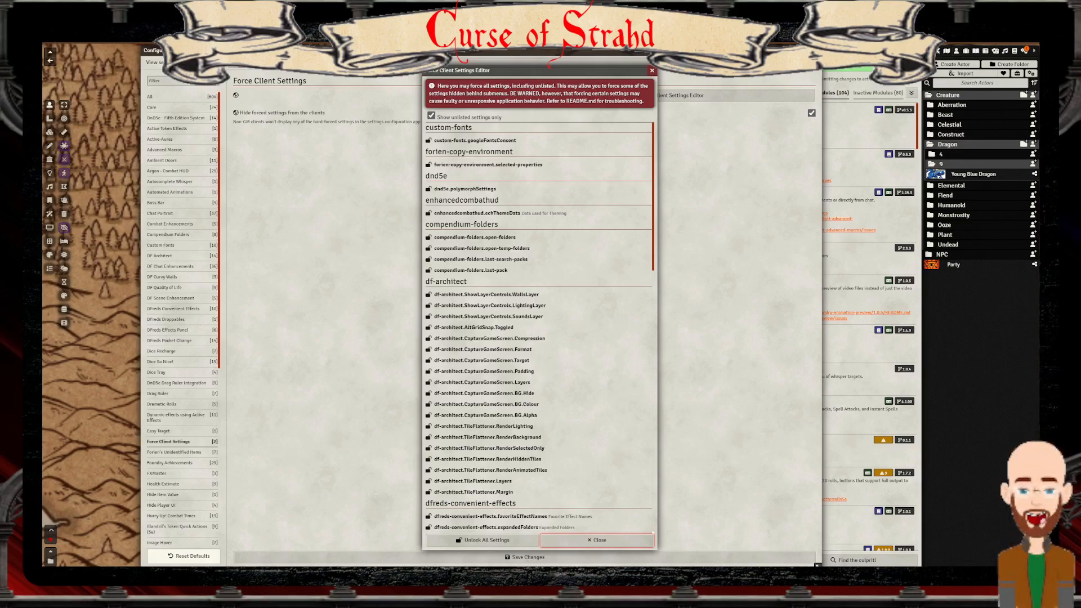
scroll(537, 326, down, 3)
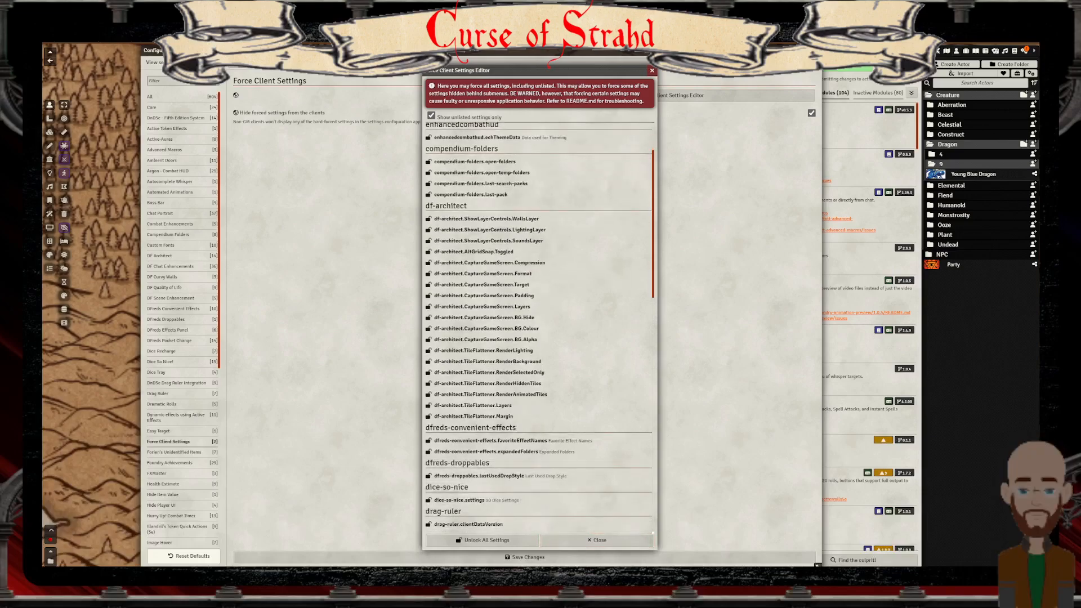
scroll(538, 326, down, 6)
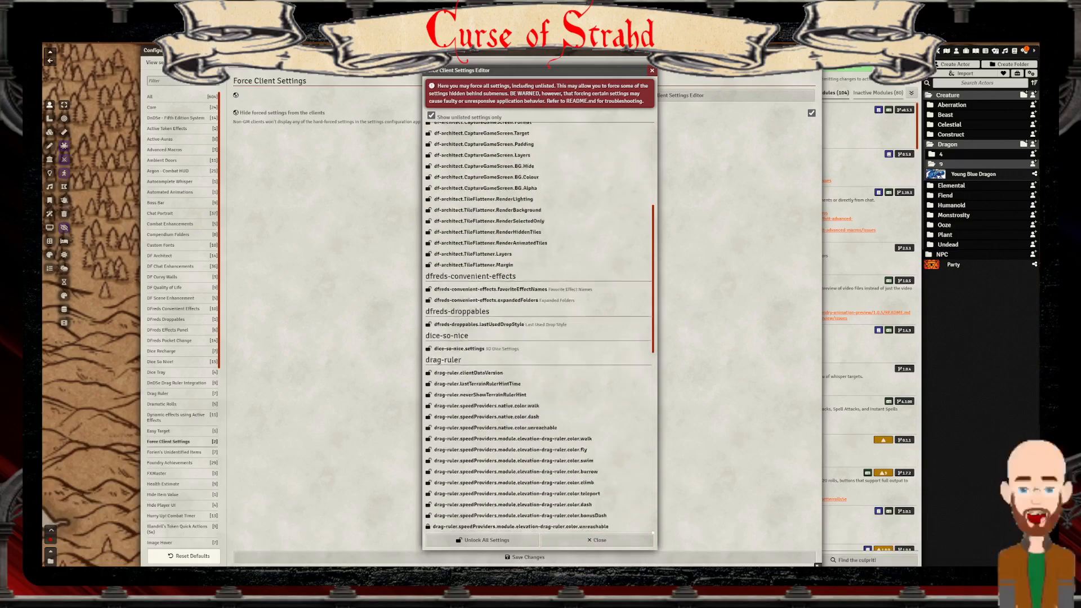
scroll(538, 327, down, 1)
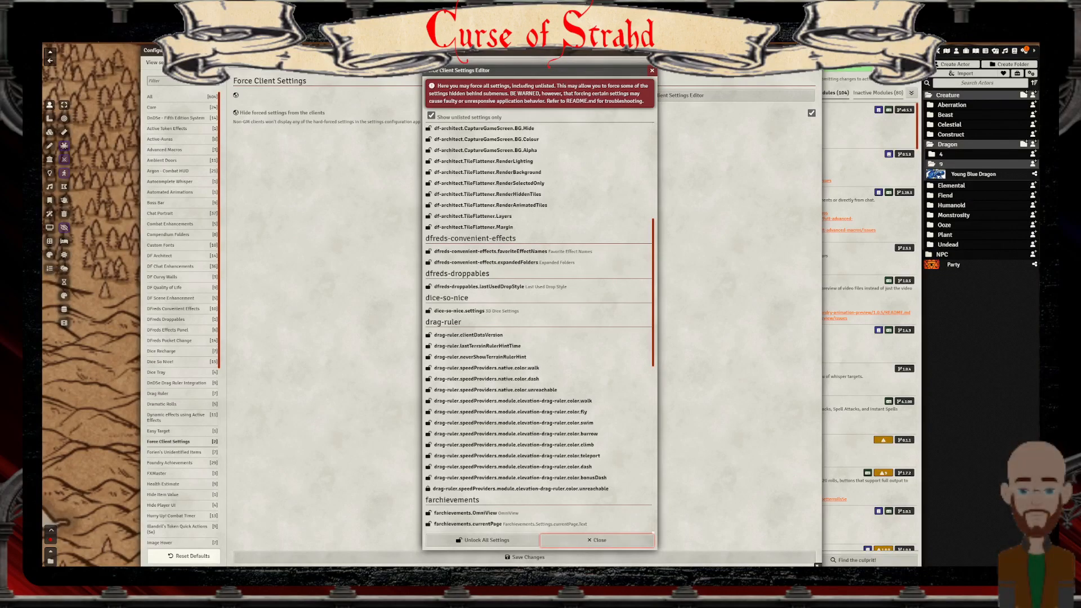
click(598, 540)
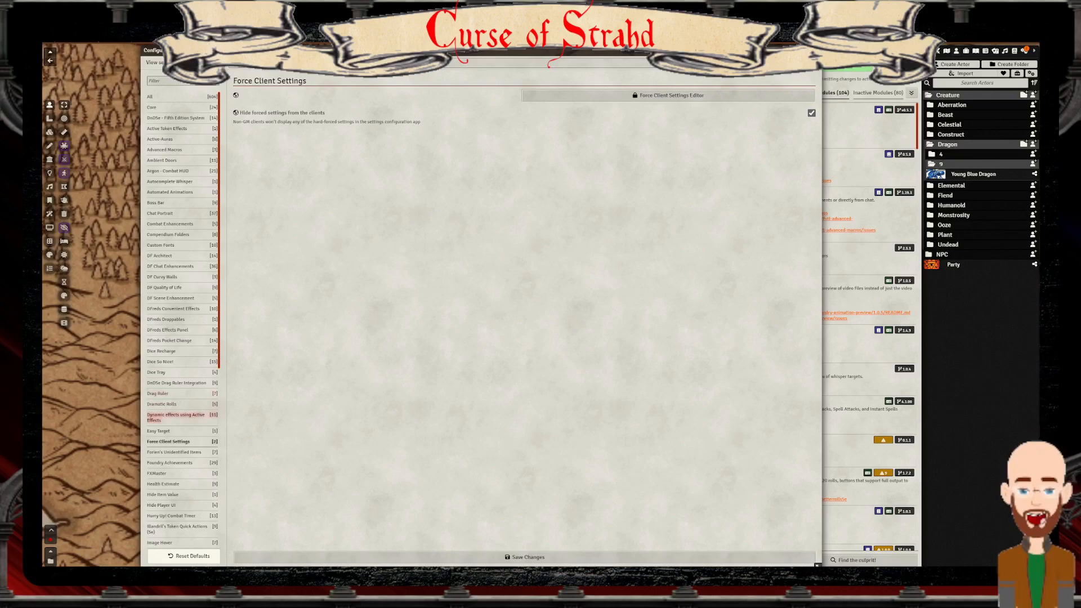
Look at the reset option and the Persisting Properties manager of Forien's Unidentified Items without applying anything
click(175, 452)
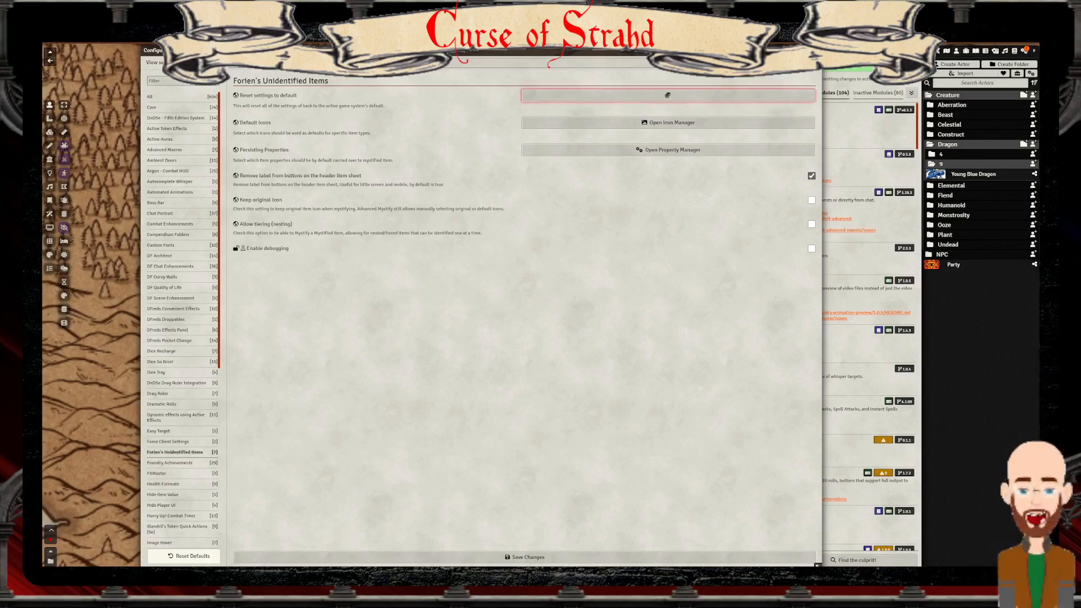
click(668, 95)
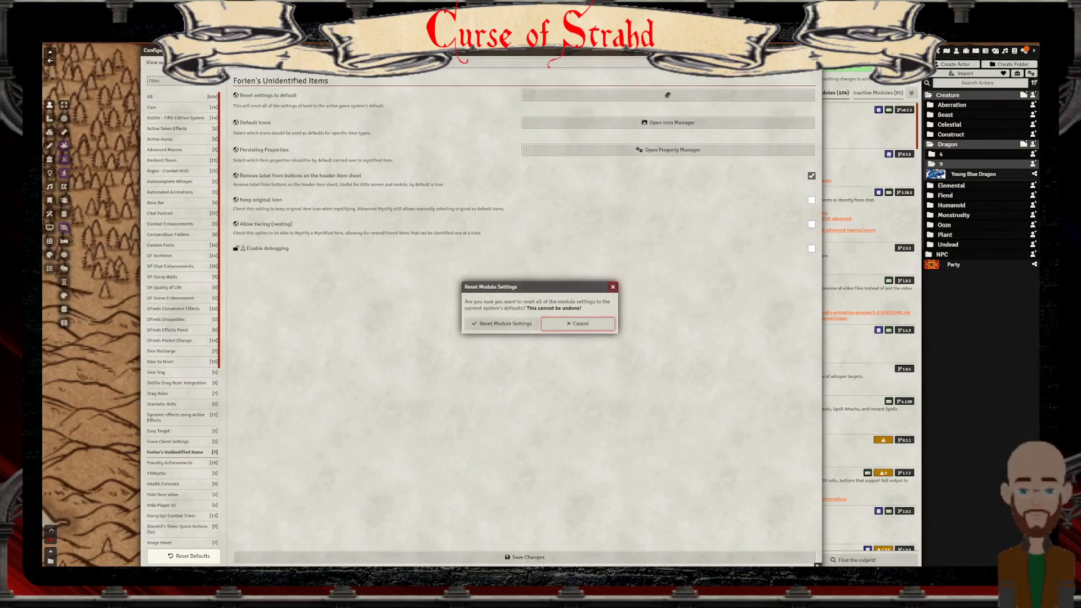
click(578, 323)
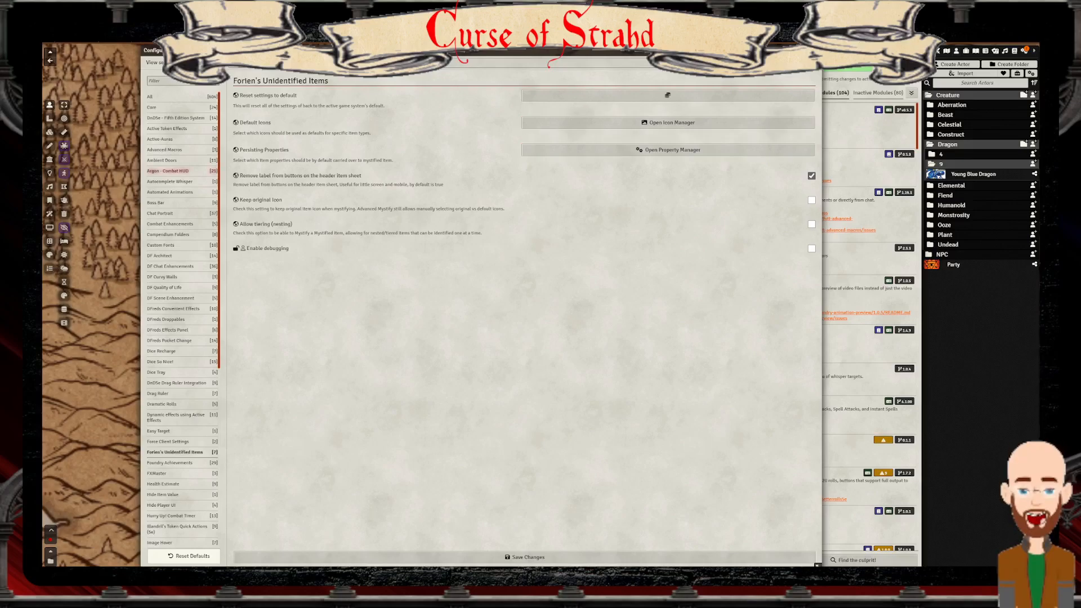
click(669, 150)
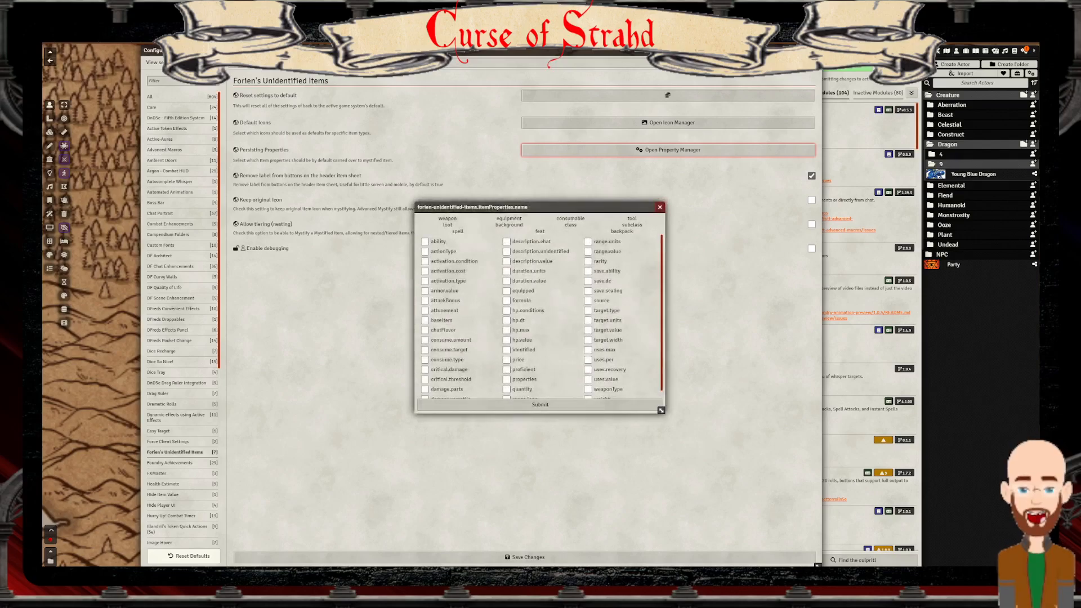
click(660, 208)
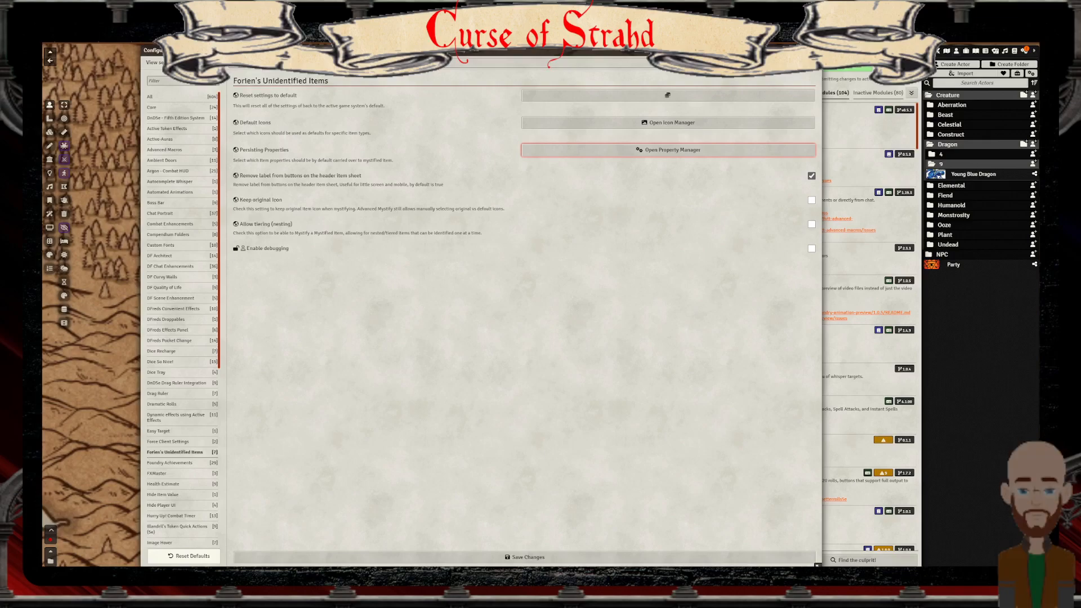
In Forien's Unidentified Items, turn on Keep original icon and Allow tiering (nesting), and lock Enable debugging
click(812, 199)
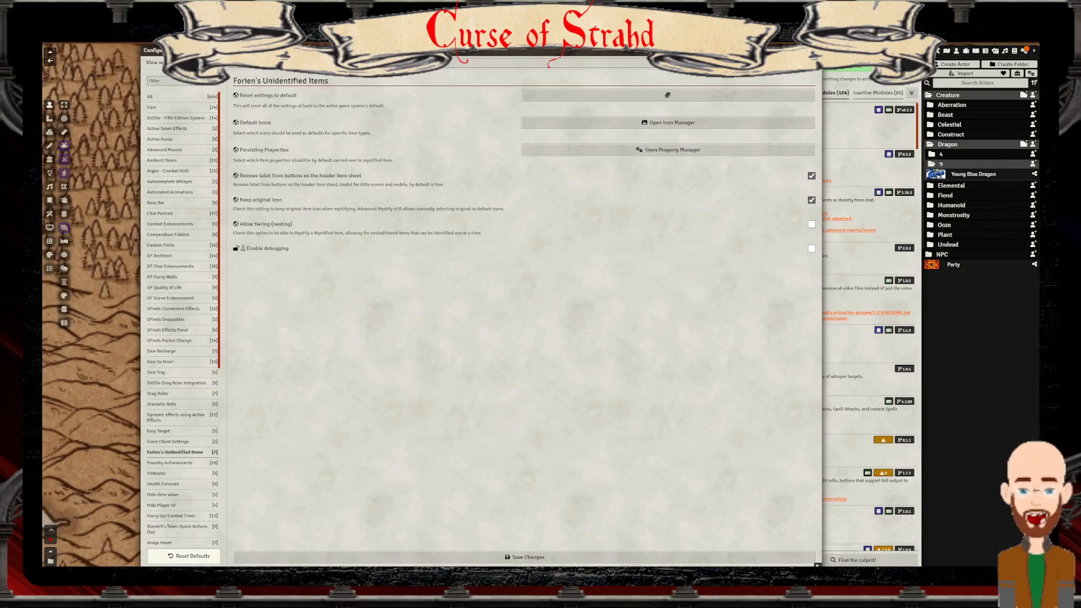
click(811, 224)
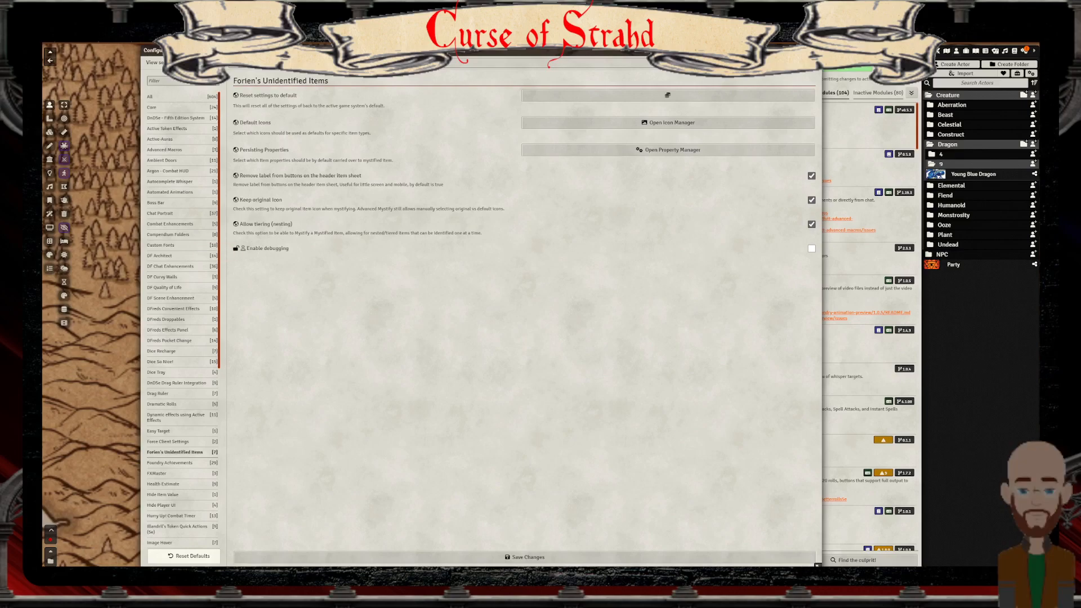
click(236, 249)
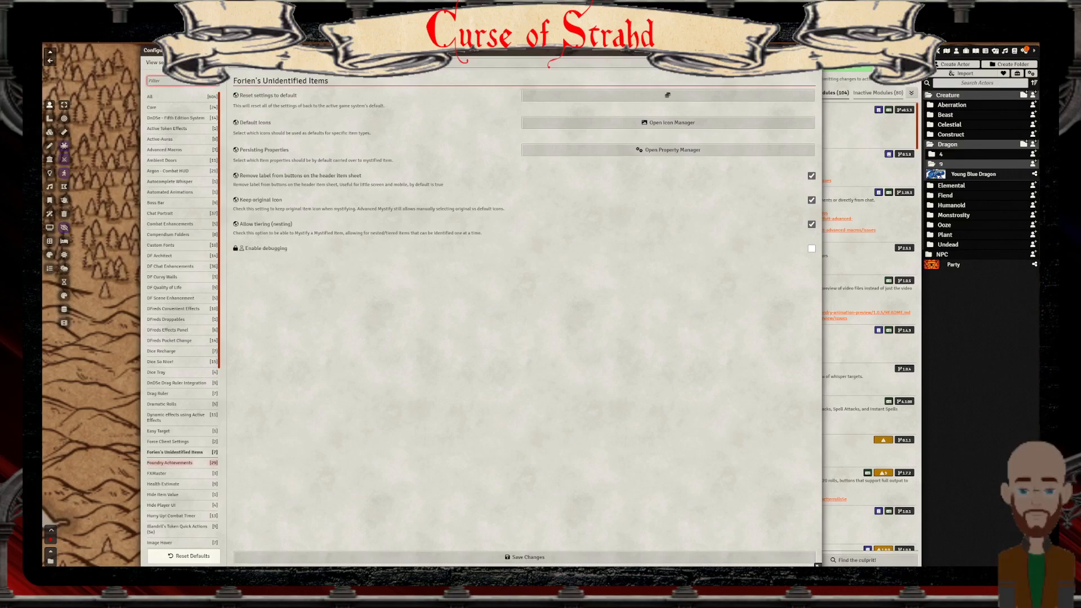
Review the Foundry Achievements settings, from the chat and scoreboard options down to the banner, sound and achievement data
click(170, 463)
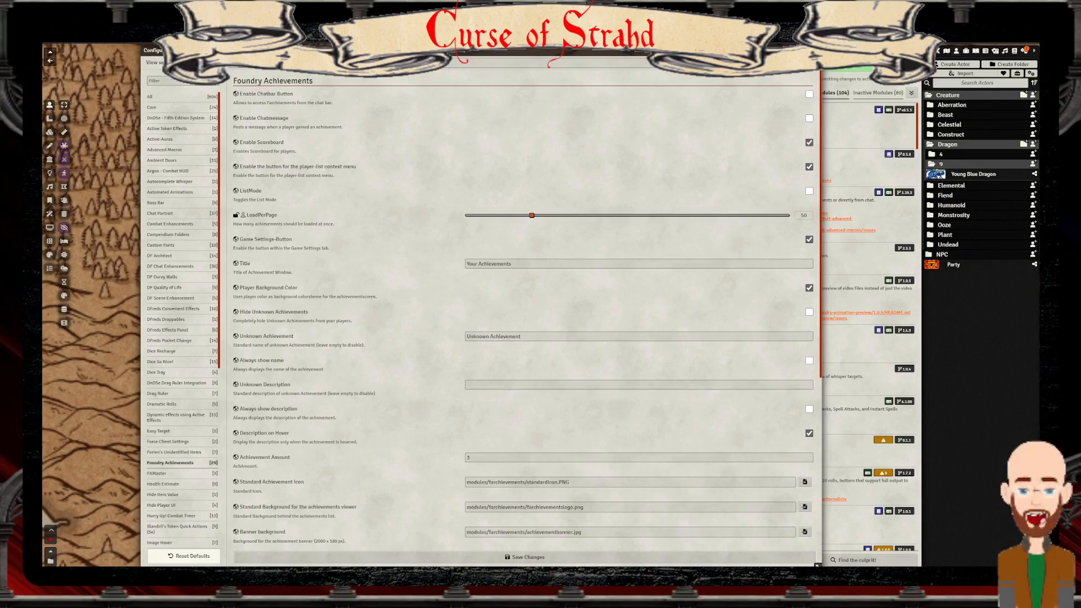
scroll(527, 307, down, 5)
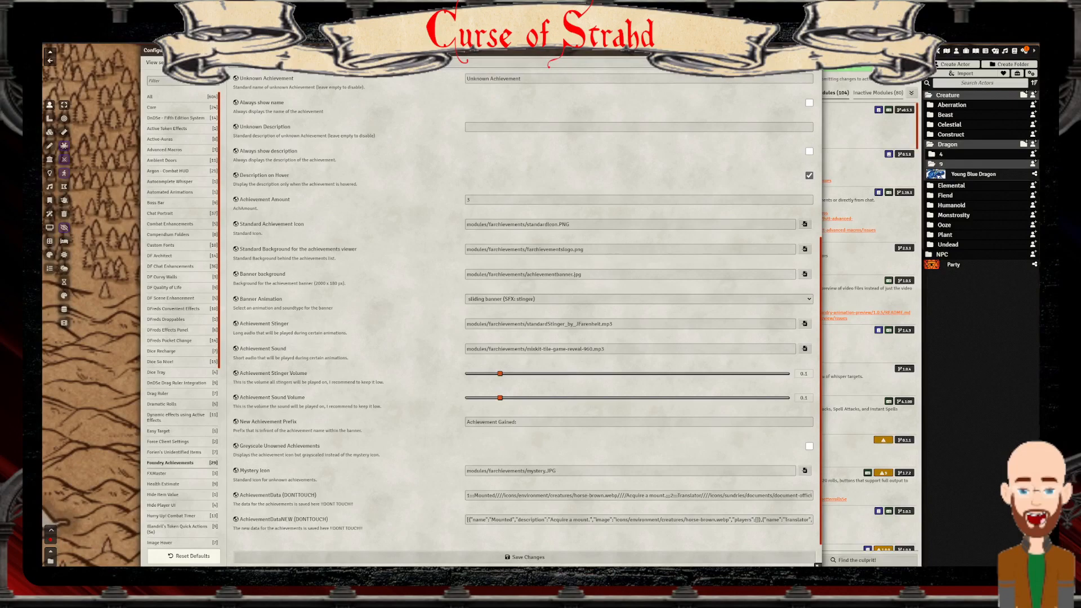
scroll(527, 307, up, 4)
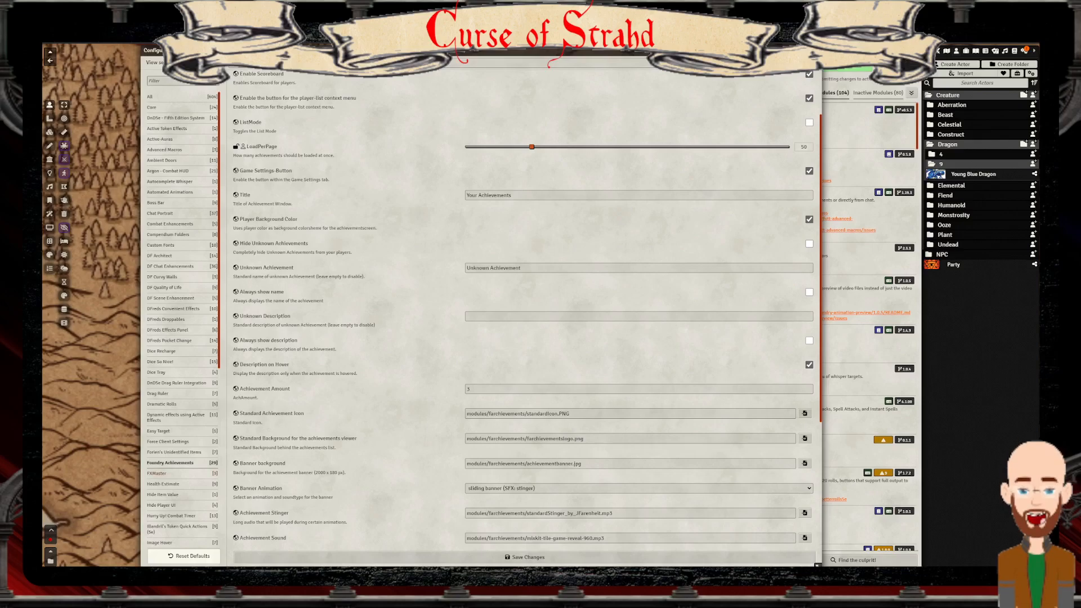
scroll(523, 316, down, 3)
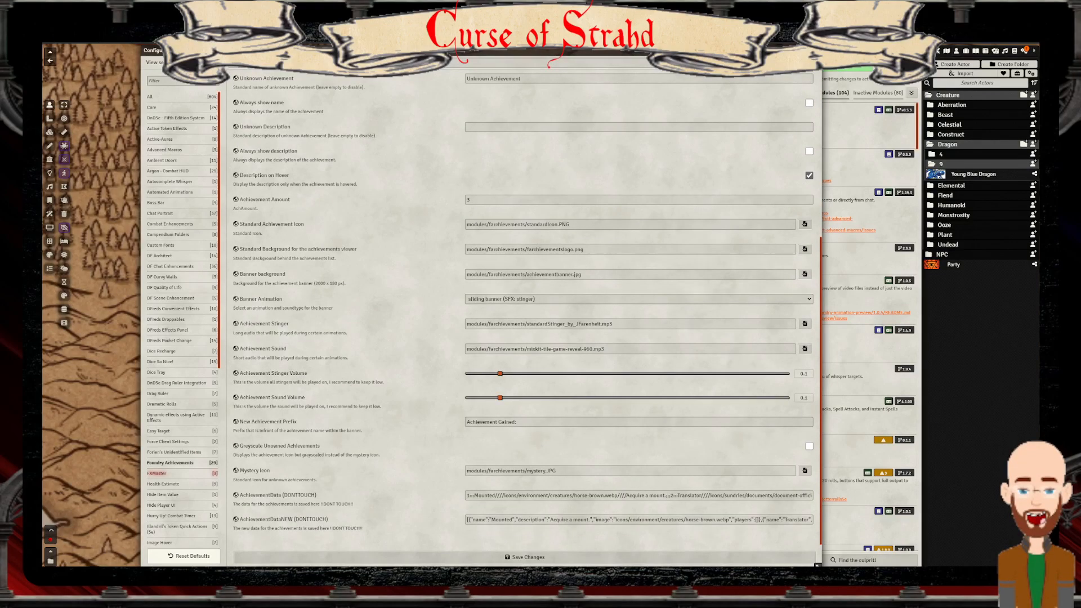
Check the tile controls, return to the token controls, and lock Enable Effects in the FXMaster settings
click(157, 473)
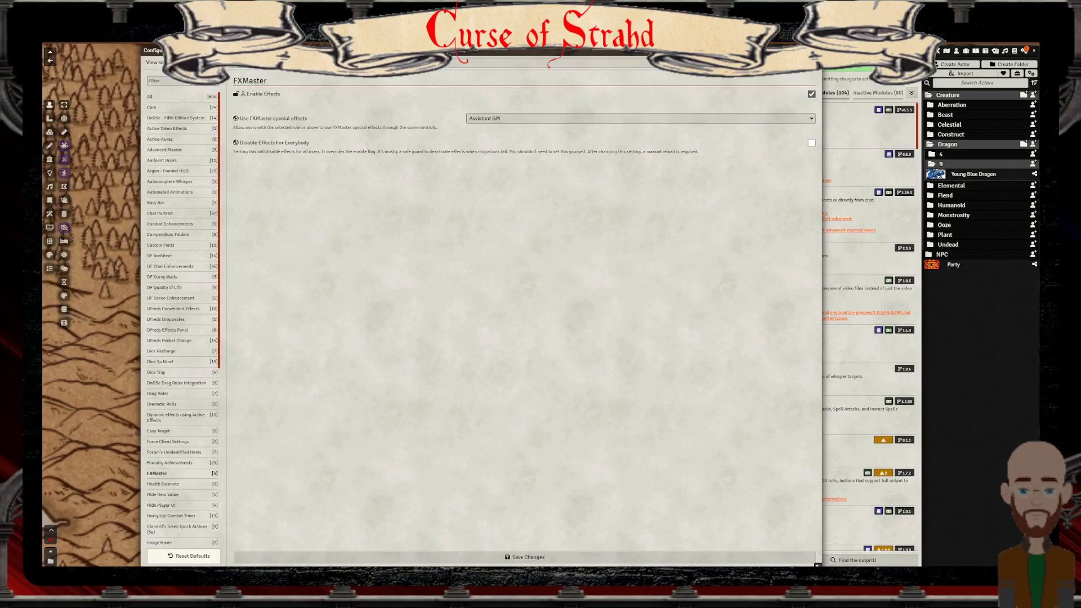
click(49, 132)
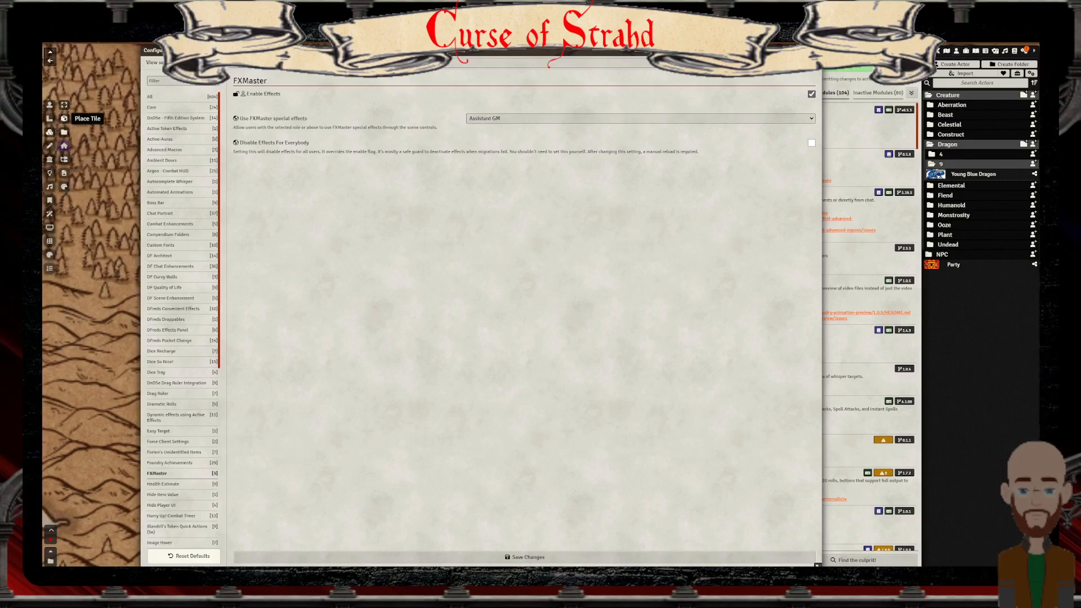
click(49, 105)
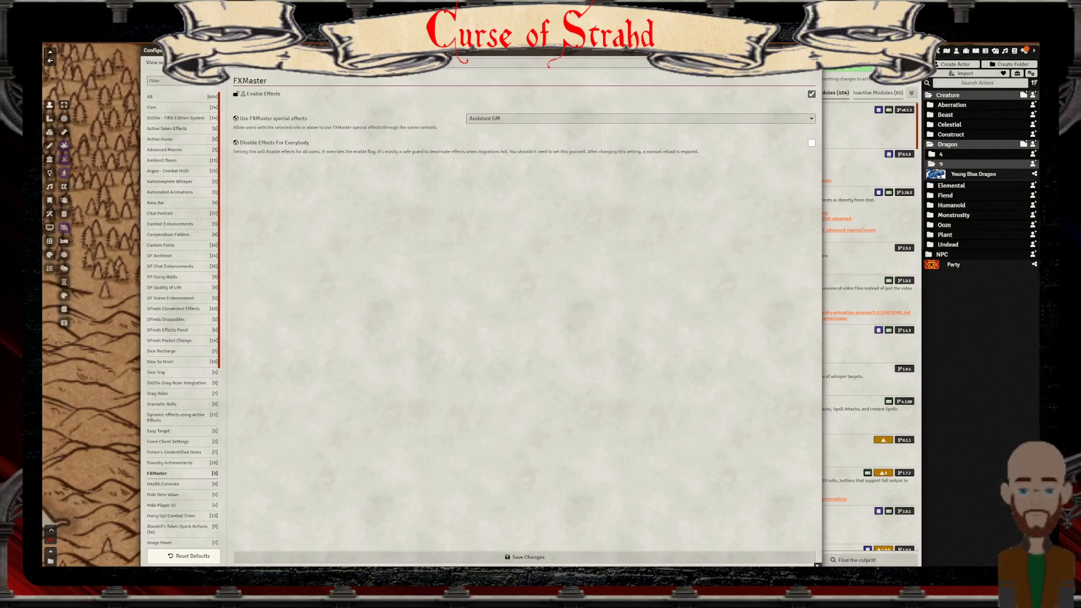
click(235, 94)
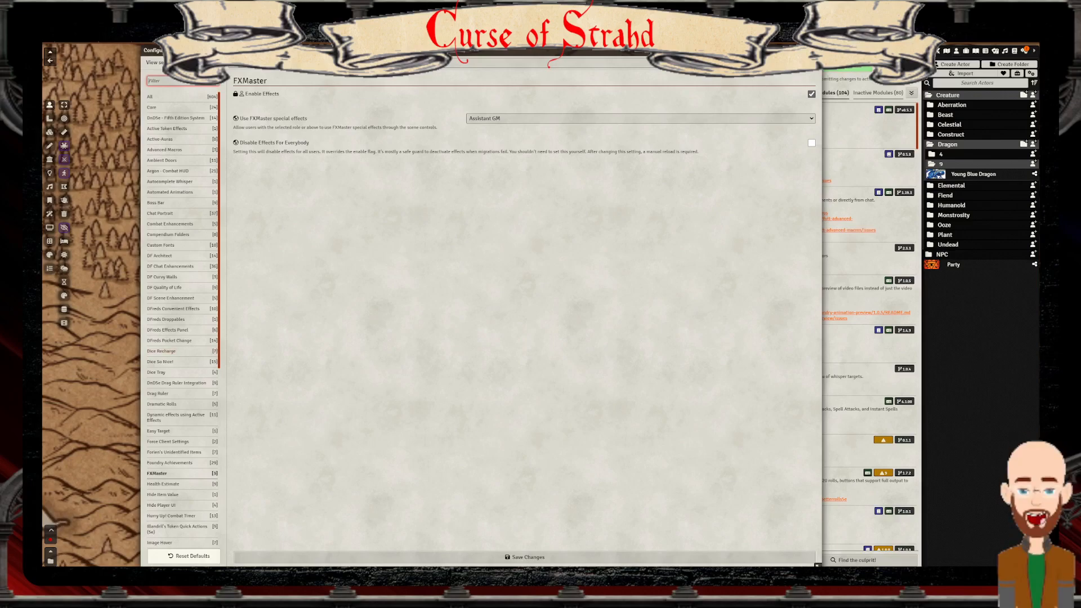
Find FXMaster and Grid Scaler in the active modules list, and check the lighting controls before returning to the token controls
click(867, 53)
scroll(789, 326, down, 20)
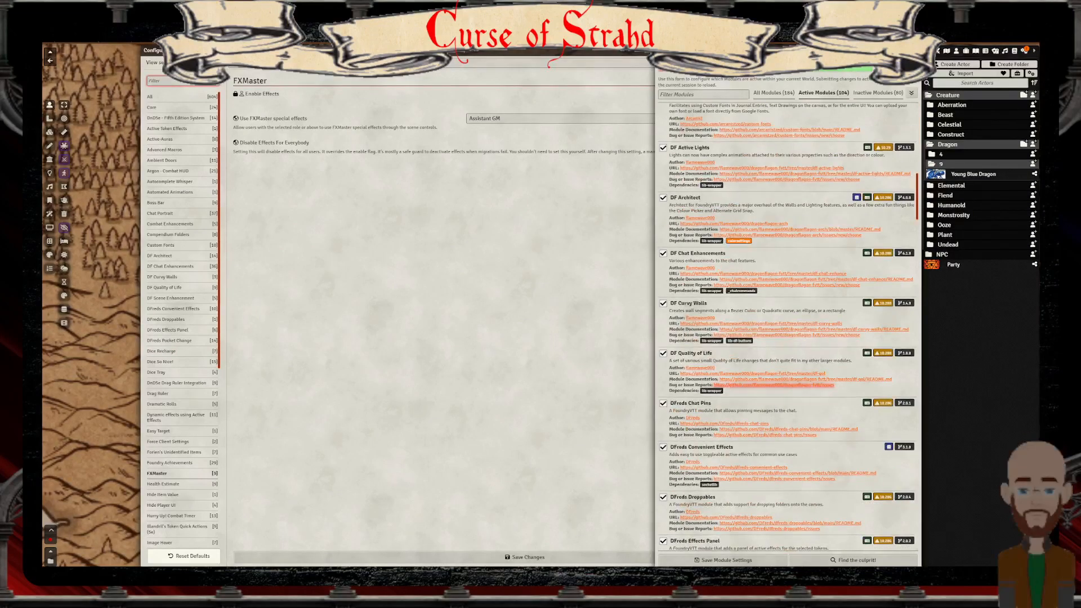
scroll(788, 327, down, 10)
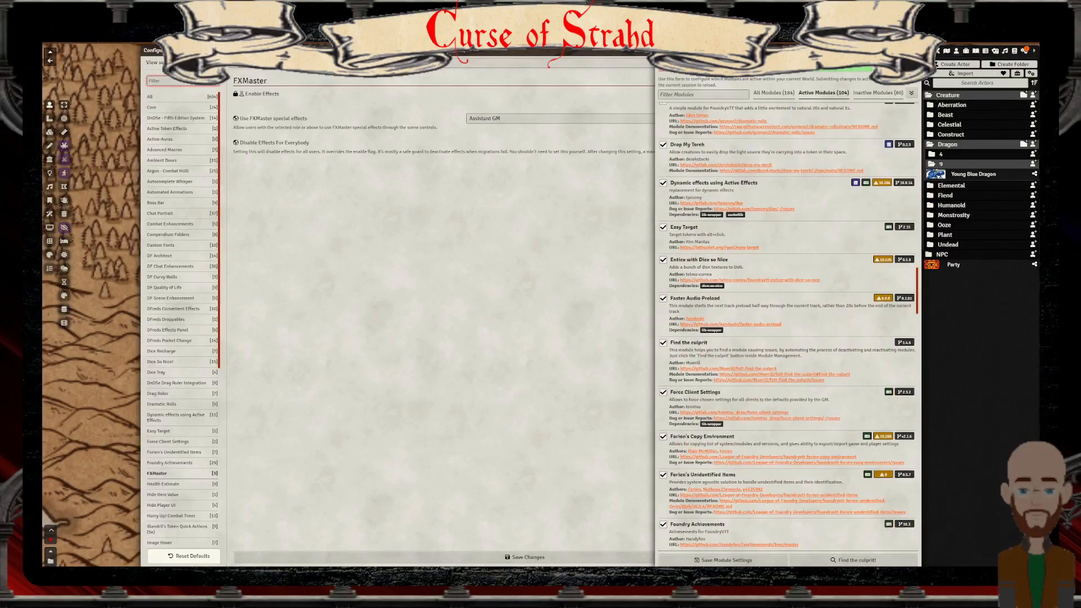
scroll(789, 326, down, 8)
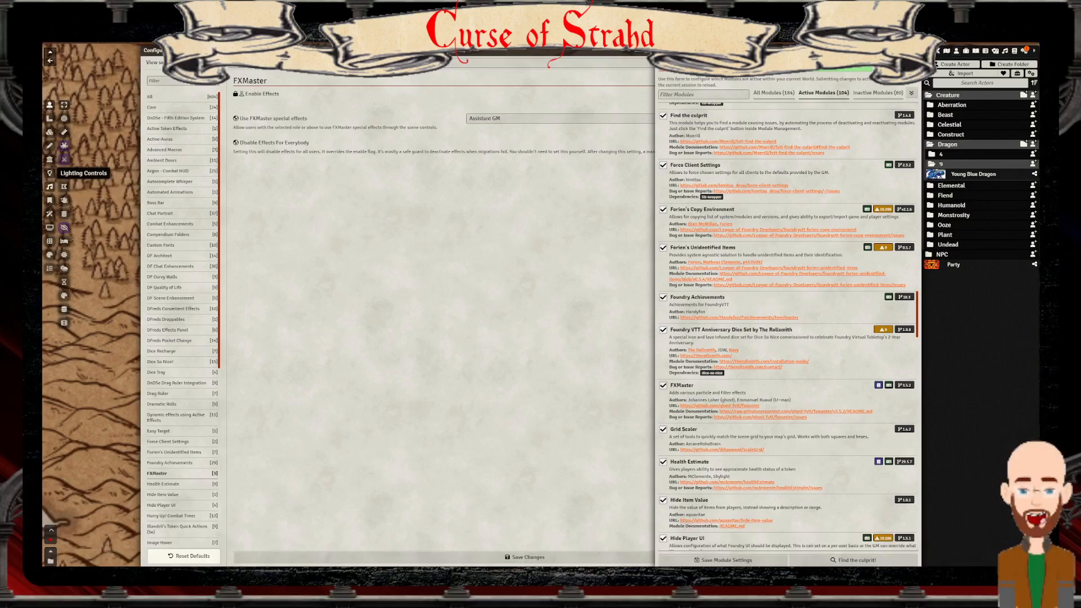
click(50, 173)
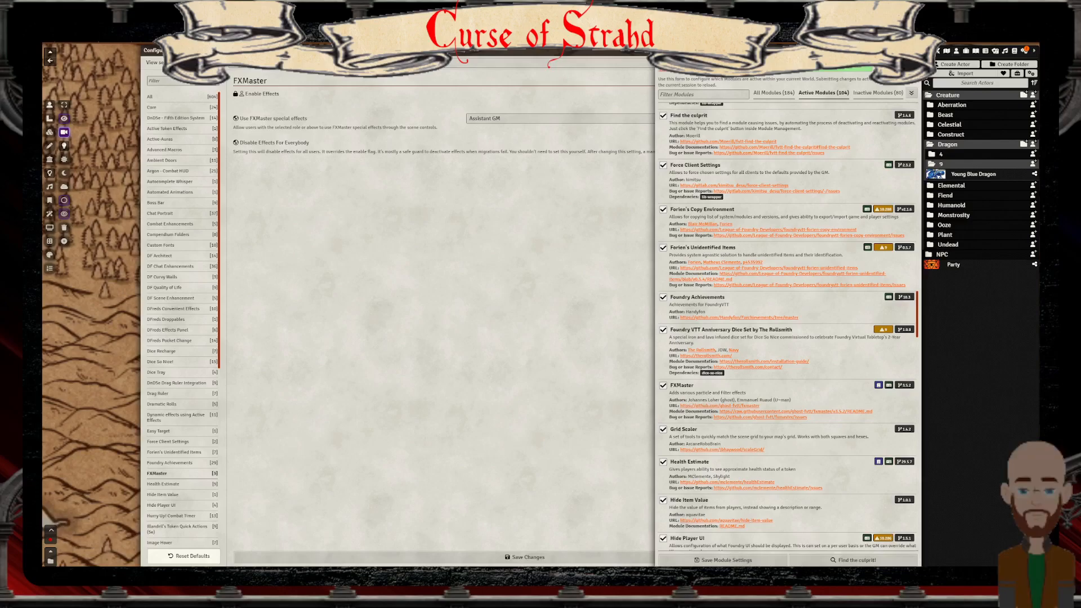
click(50, 104)
Close module management, minimise the settings window, and view the grid configuration of the Map of Barovia scene
click(908, 50)
double_click(704, 51)
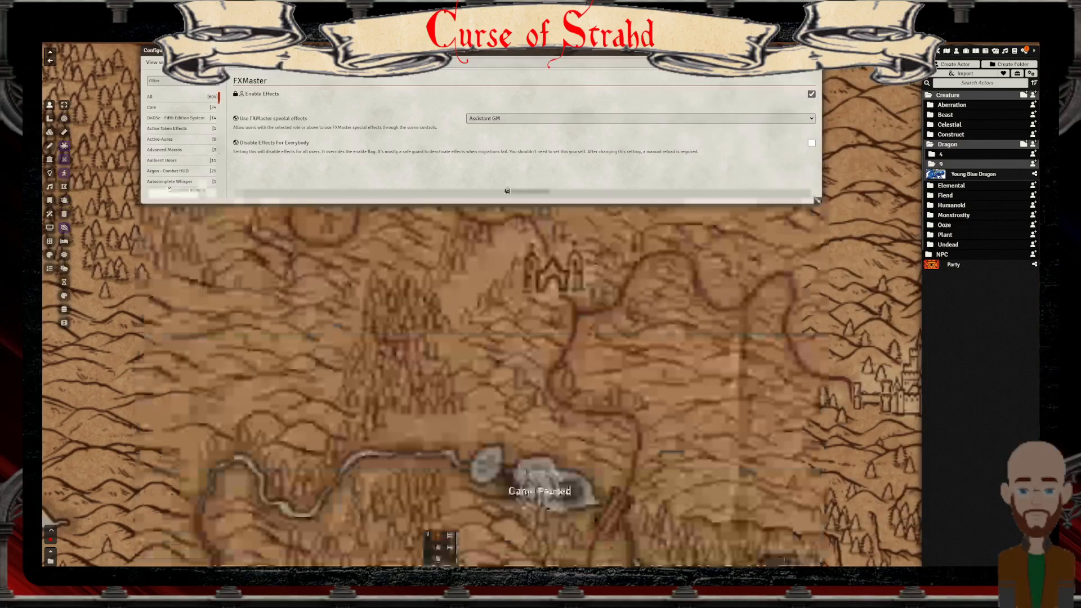
click(946, 50)
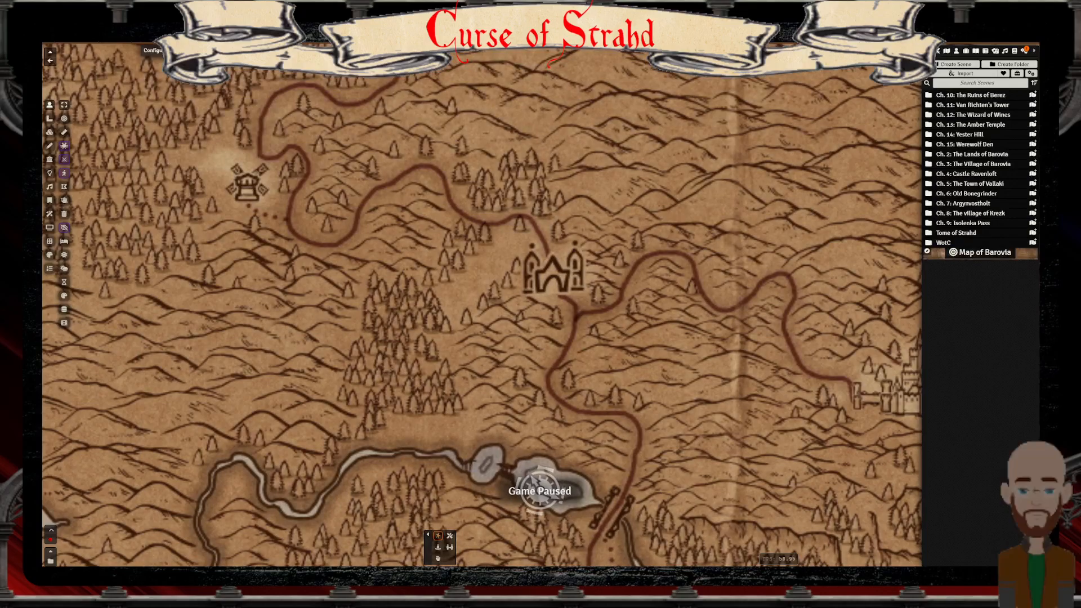
right_click(985, 252)
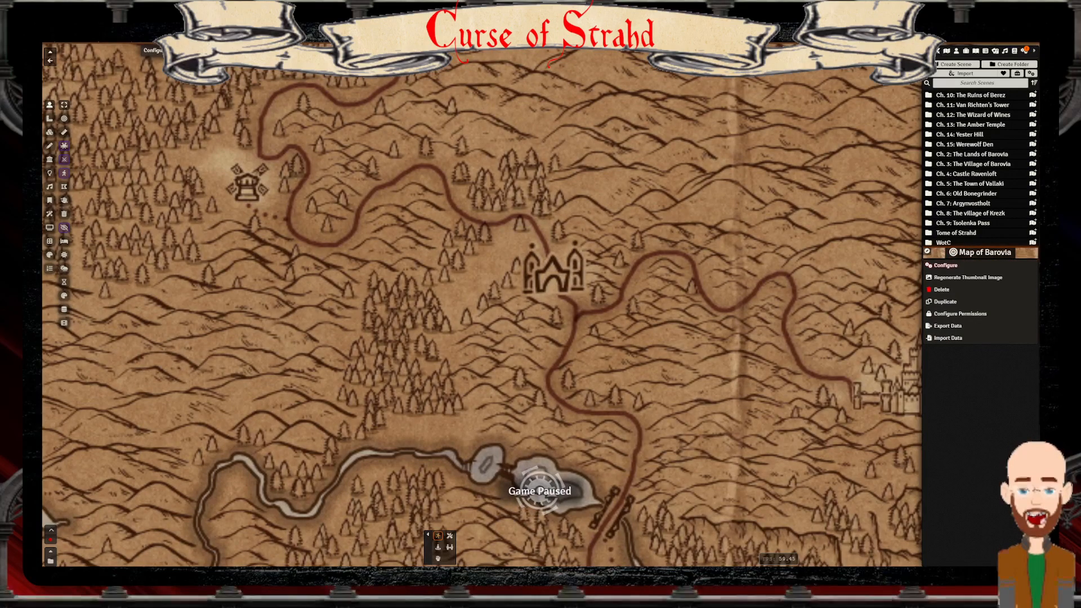
click(945, 284)
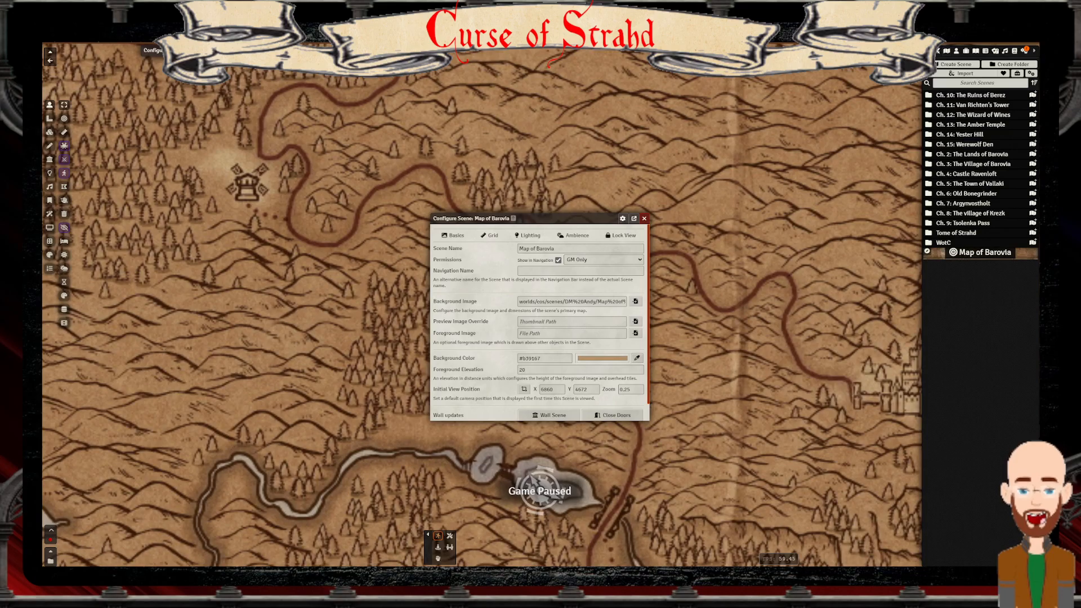
click(490, 235)
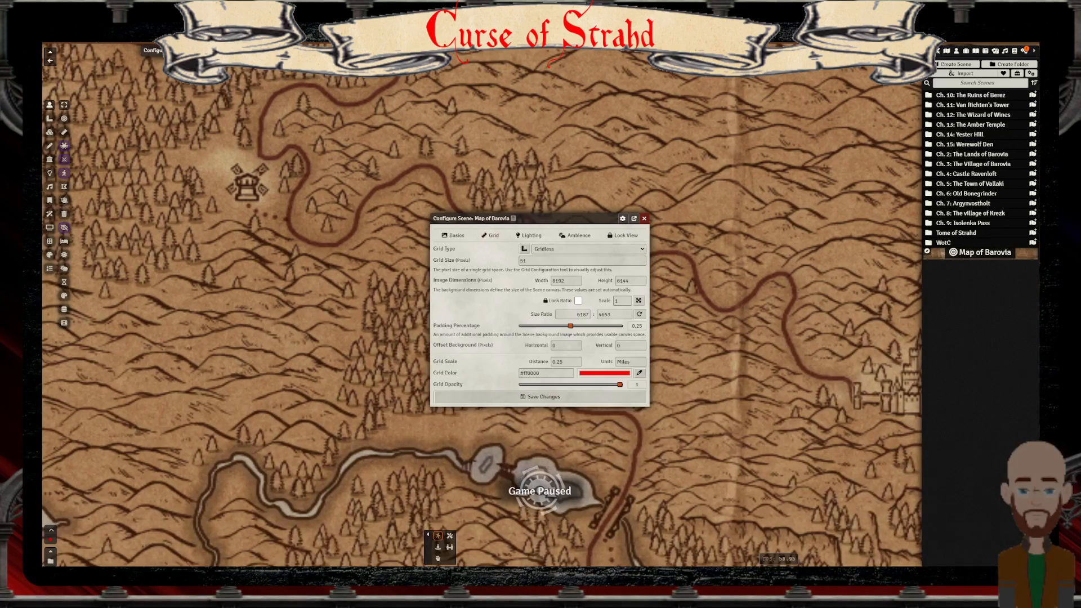
Set the Map of Barovia scene's weather effect to Autumn Leaves and save the scene configuration
click(529, 235)
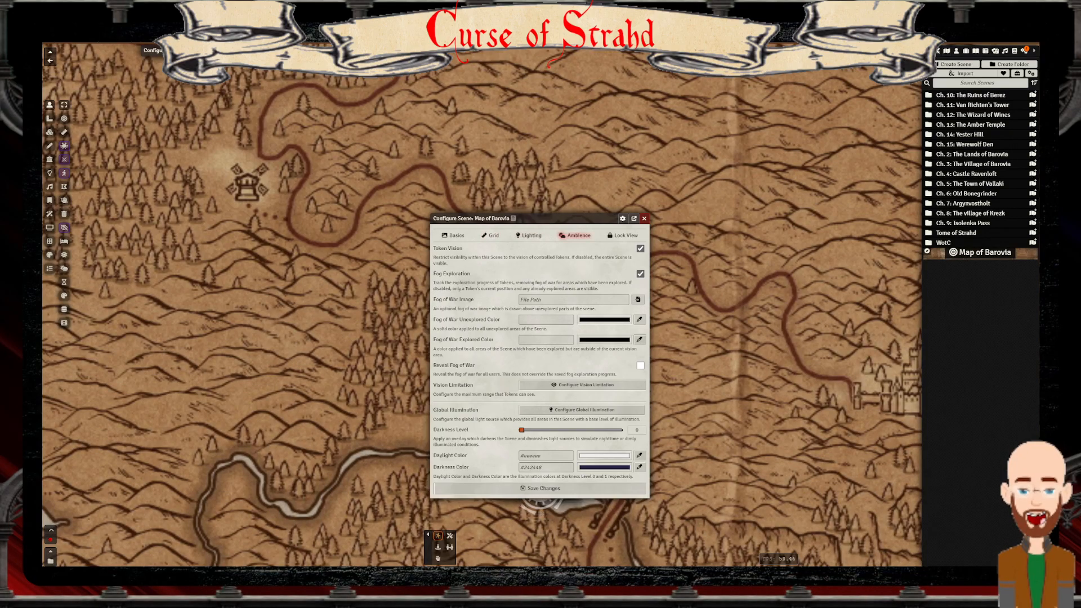
click(576, 235)
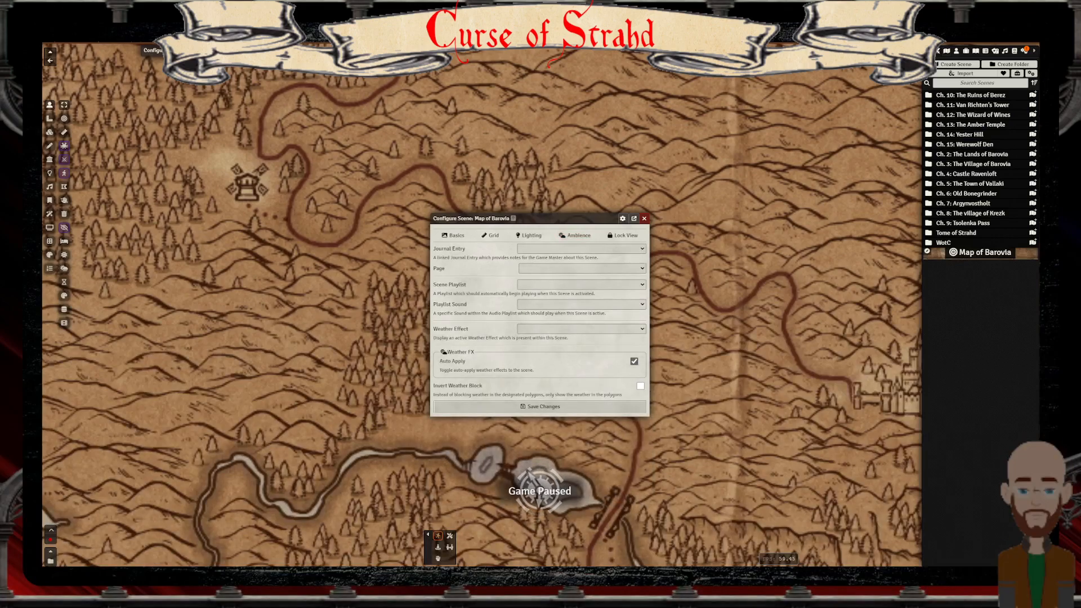
click(581, 329)
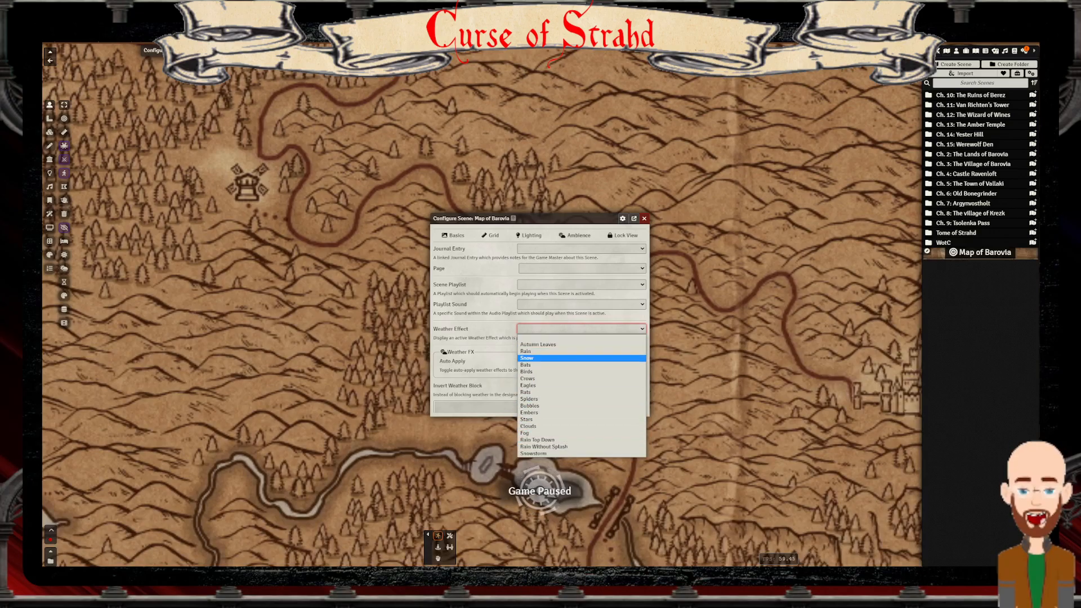
click(581, 336)
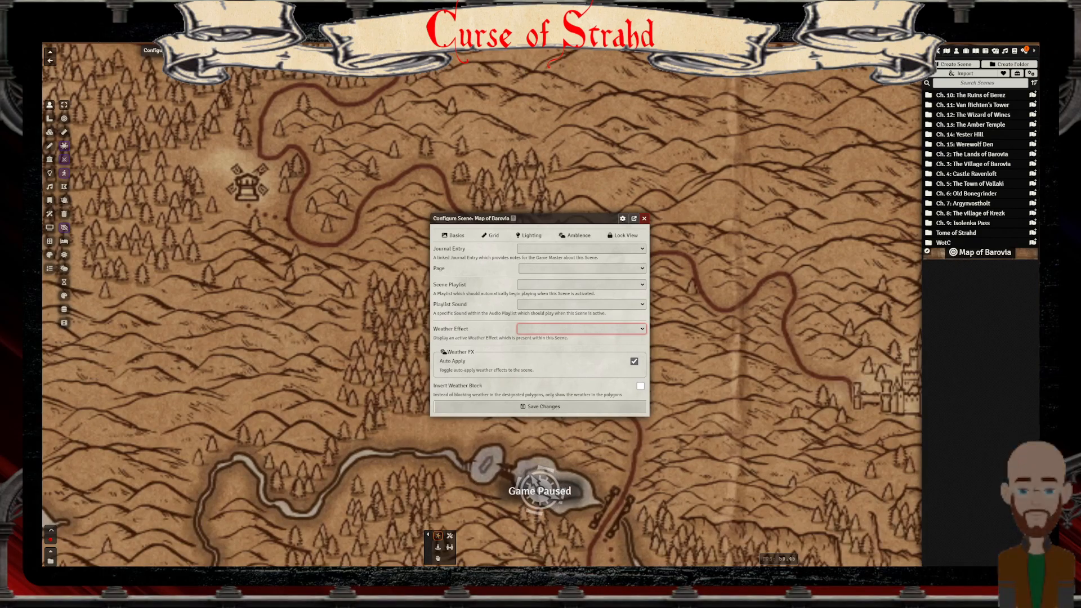
scroll(382, 315, down, 12)
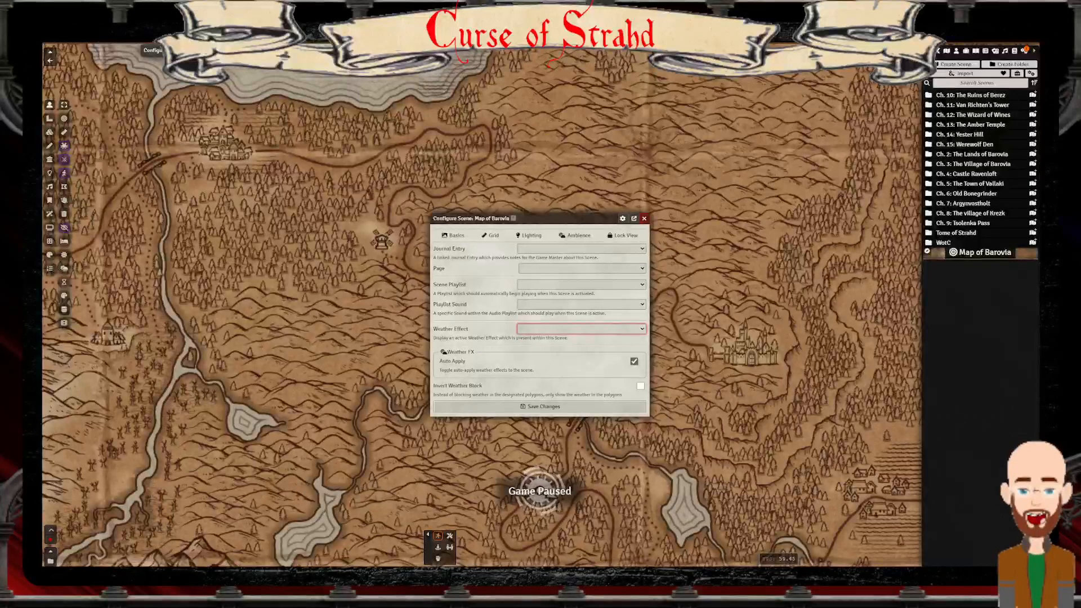
click(582, 328)
click(539, 344)
click(541, 407)
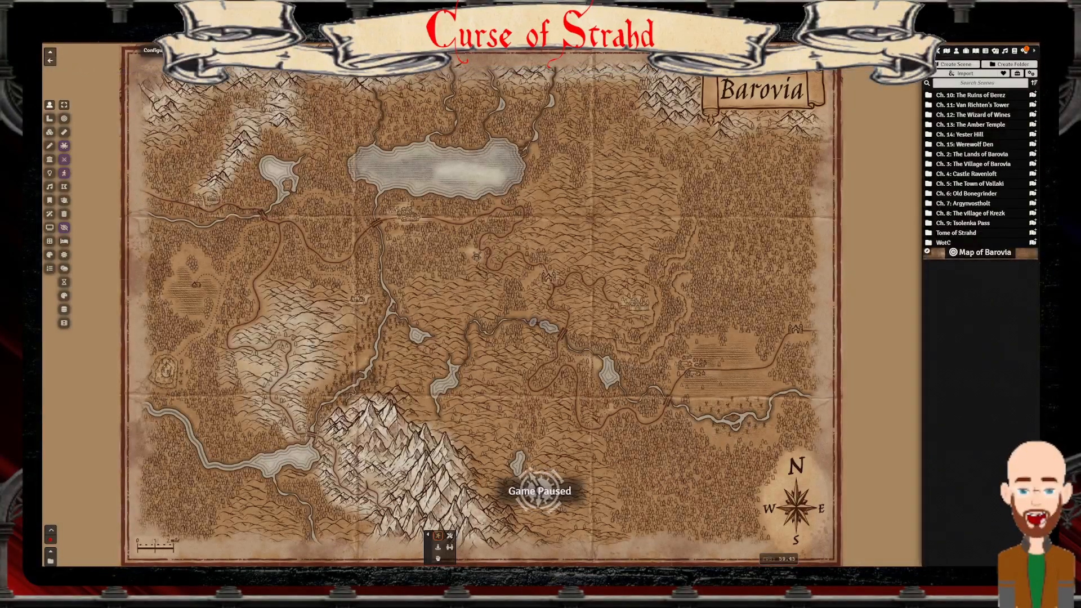
Examine the falling leaves effect on the Map of Barovia, both close up and across the whole map
scroll(540, 306, up, 18)
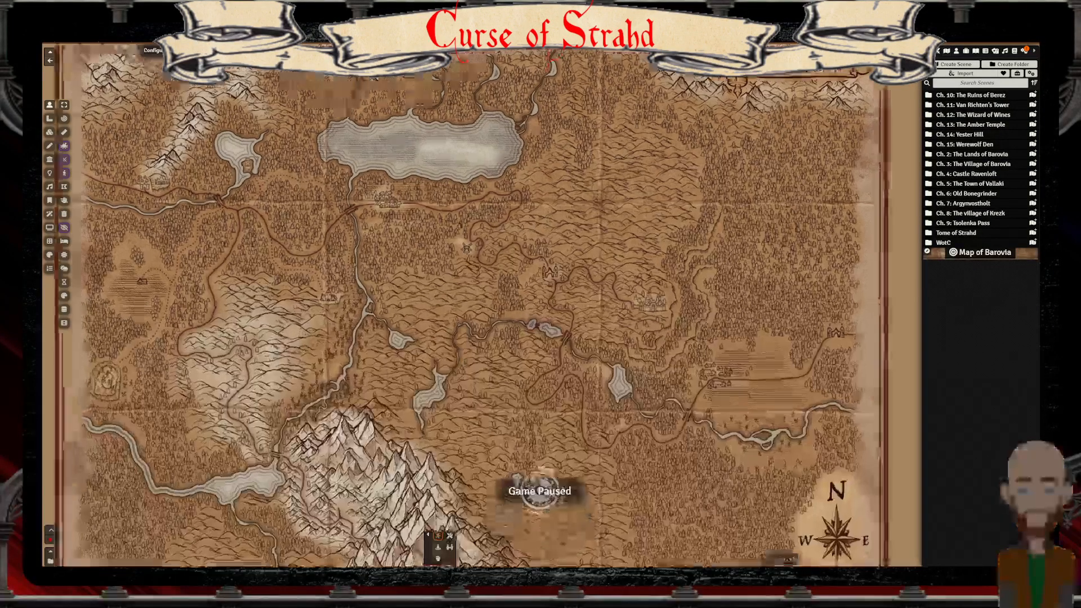
scroll(539, 304, up, 18)
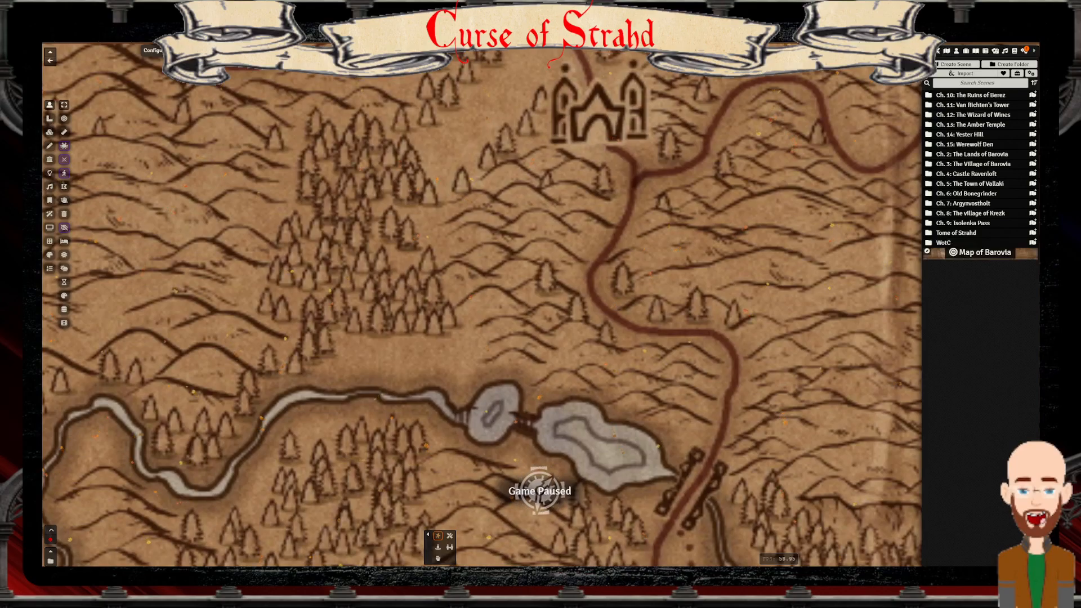
scroll(540, 306, up, 12)
scroll(539, 306, up, 1)
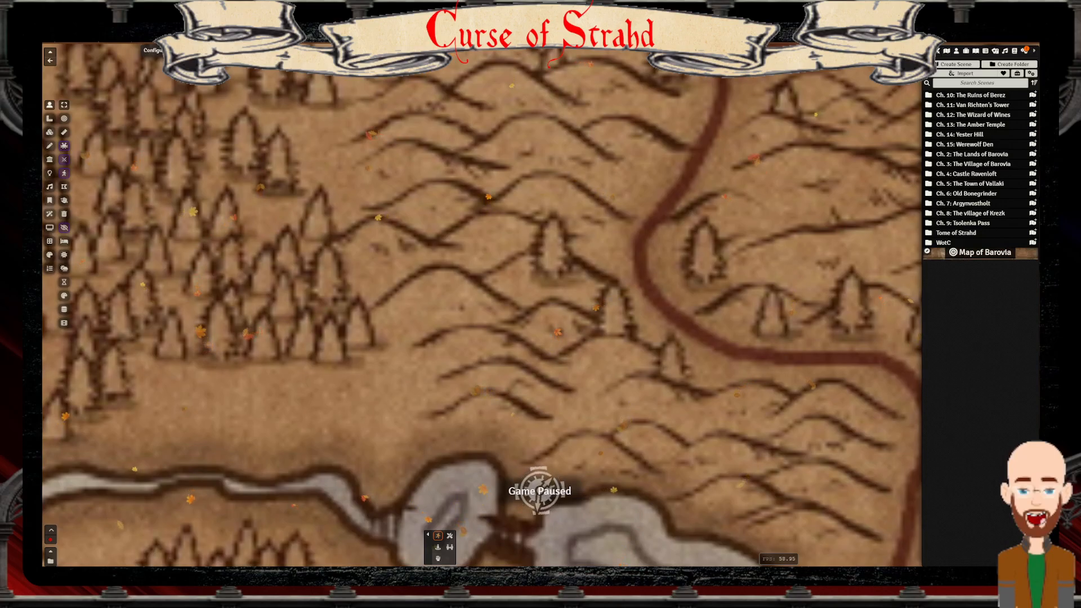
scroll(481, 304, down, 10)
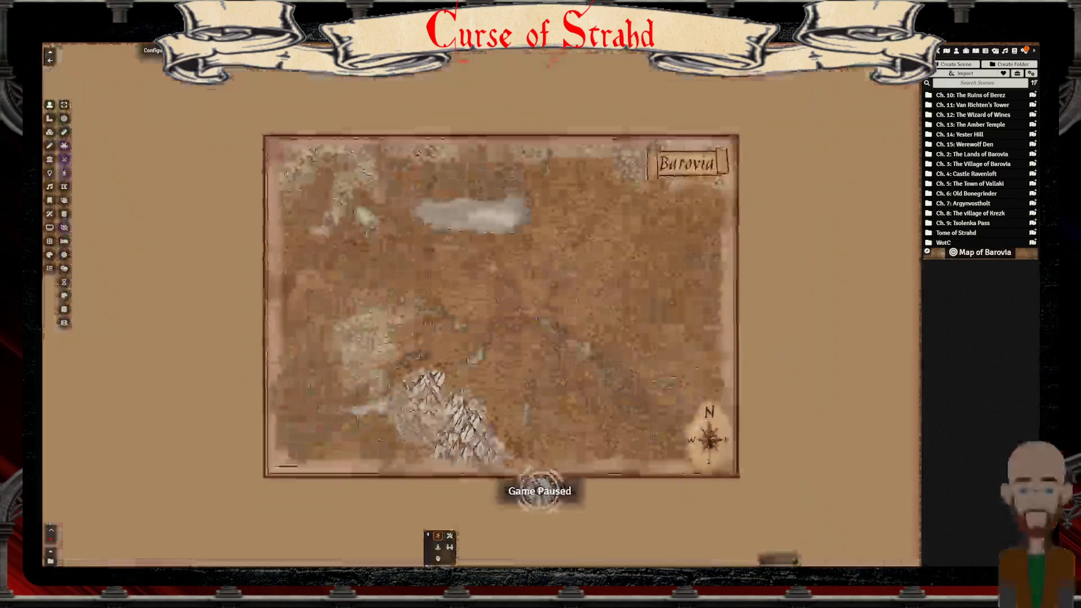
scroll(483, 305, up, 10)
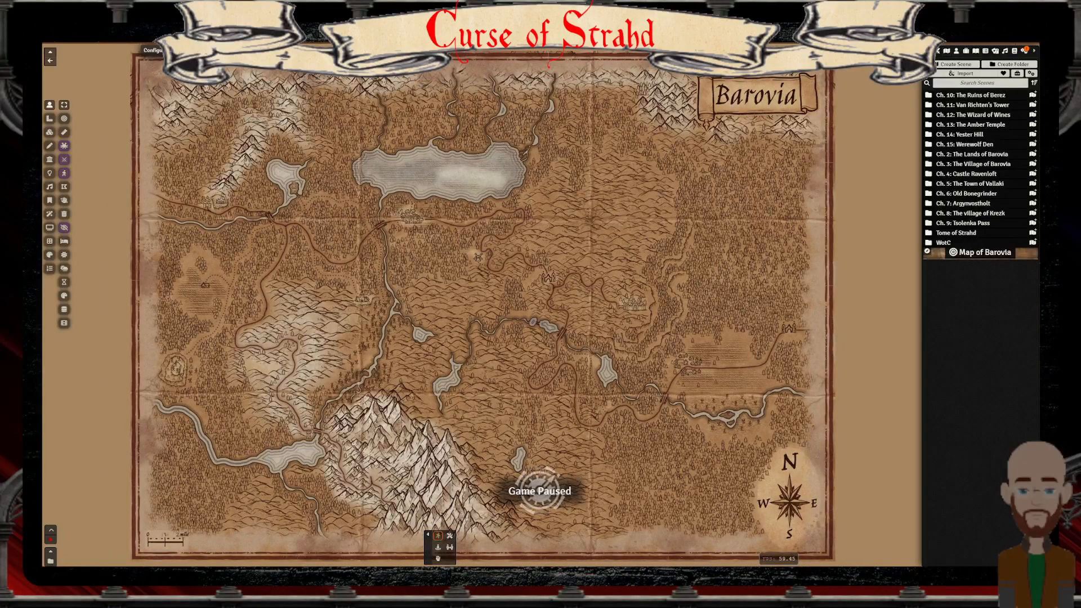
scroll(540, 304, up, 1)
scroll(541, 304, down, 1)
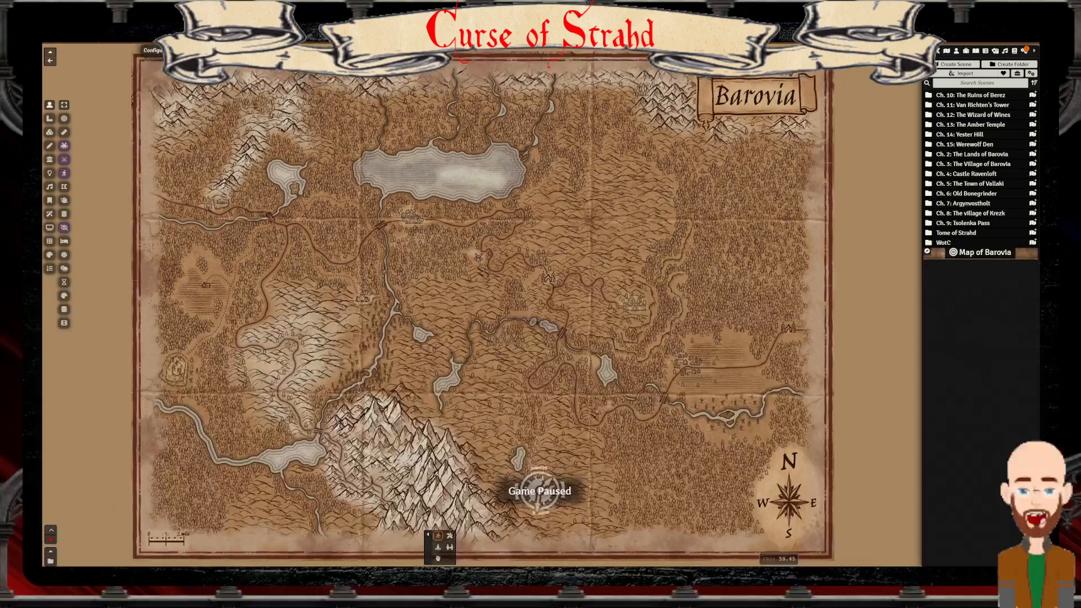
scroll(541, 304, up, 1)
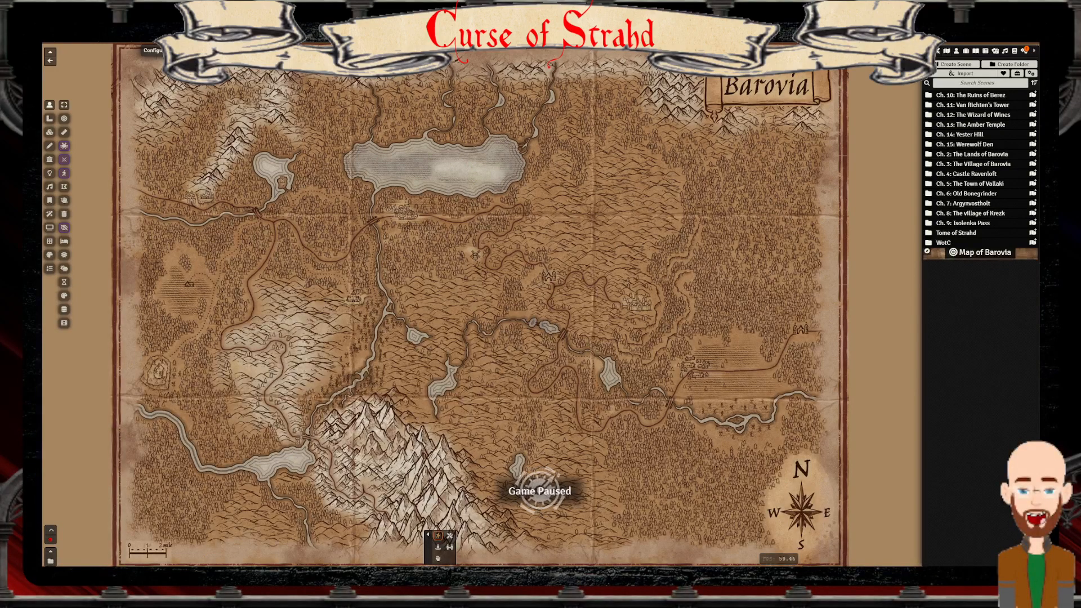
scroll(788, 321, up, 20)
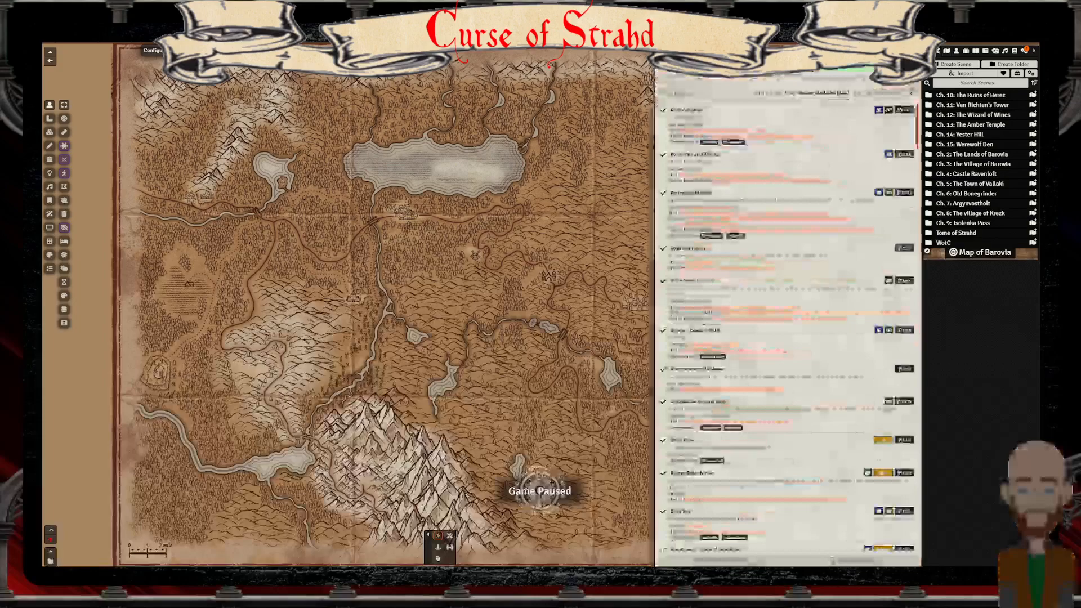
Restore the settings window and link the Map of Barovia scene to the Curse of Strahd journal, page Ch. 2: The Lands of Barovia
double_click(152, 50)
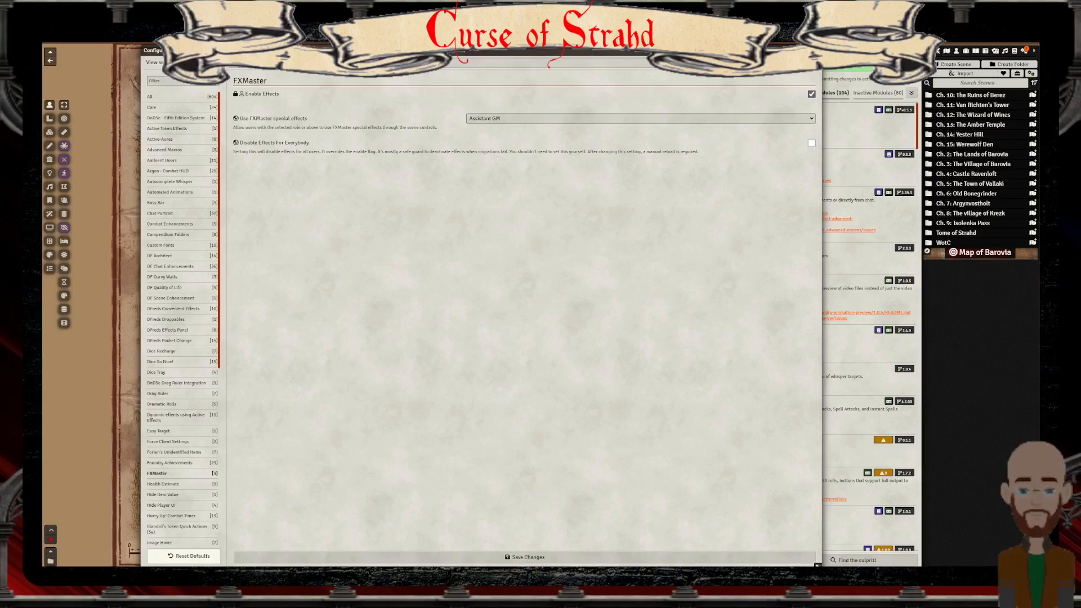
right_click(984, 252)
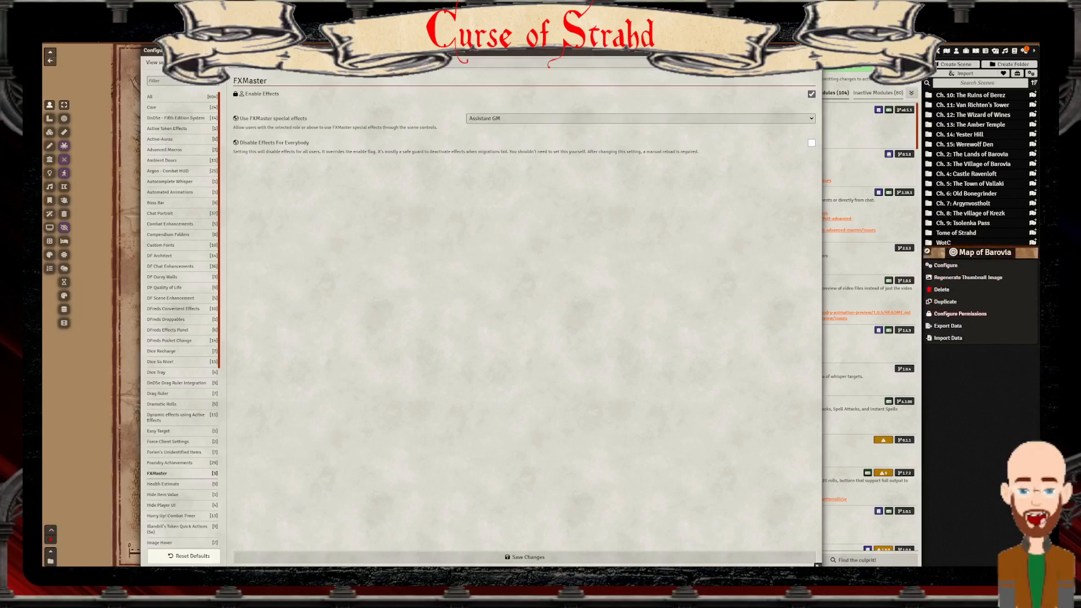
click(945, 265)
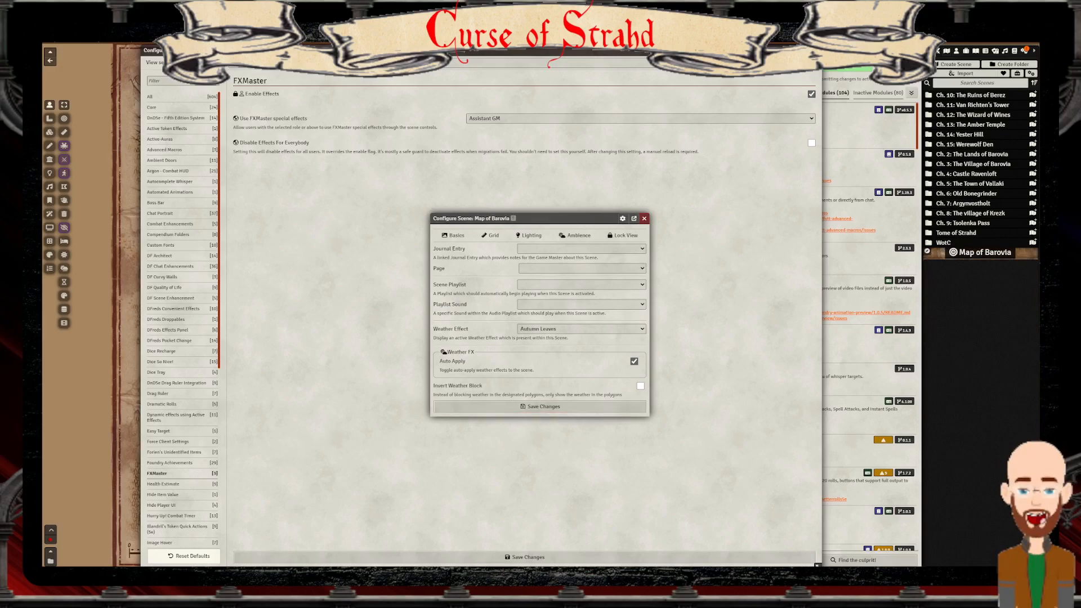
click(582, 269)
click(581, 269)
click(582, 249)
click(563, 266)
click(581, 268)
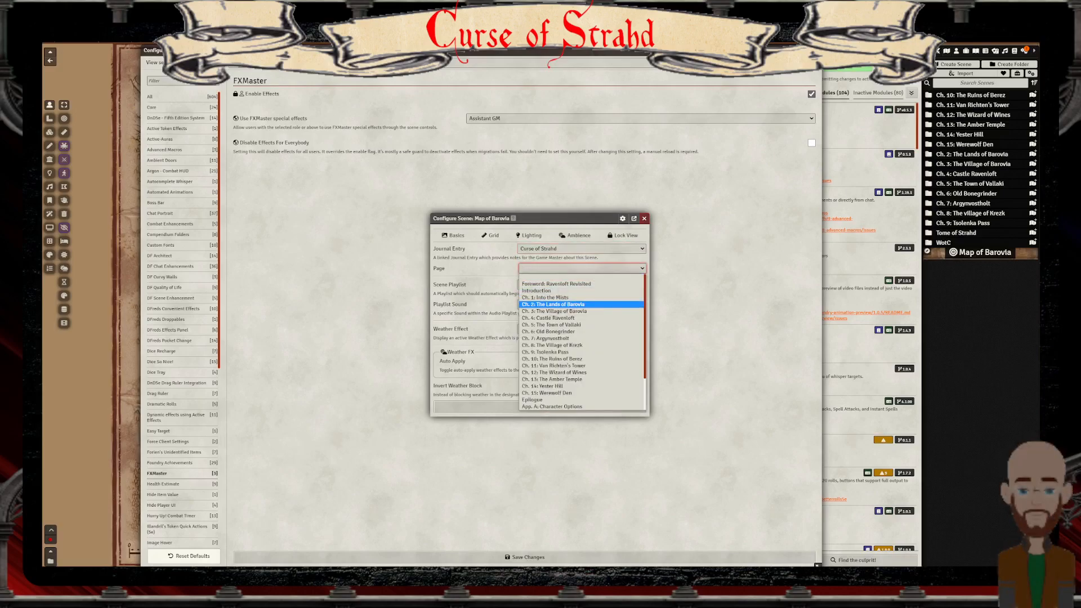
click(563, 312)
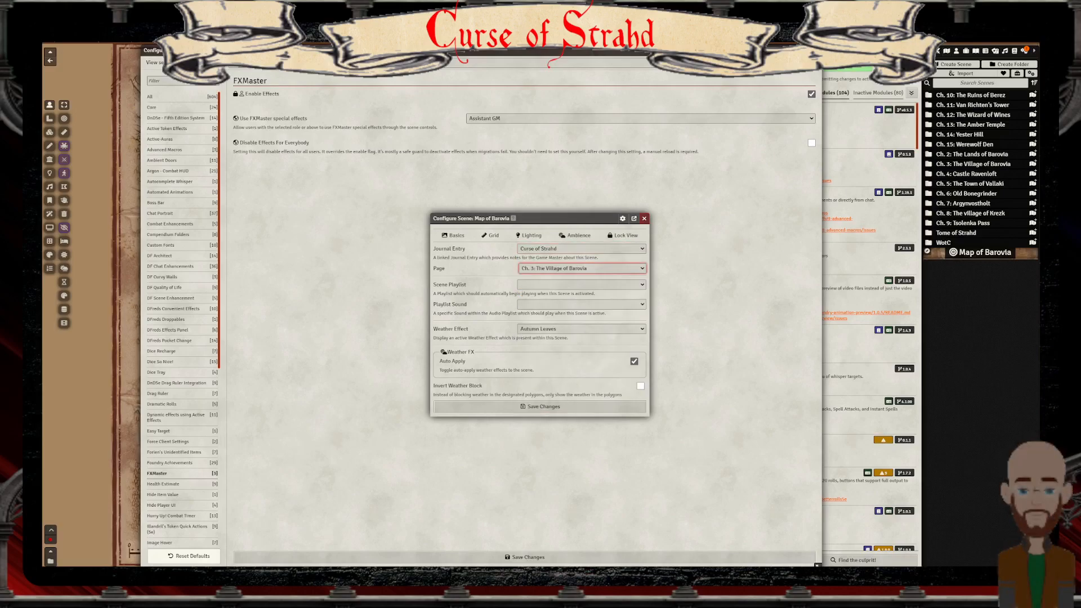
click(581, 269)
click(563, 305)
Check the scene's Lock View, Lighting, Grid and Basics settings, and save the scene changes
click(623, 235)
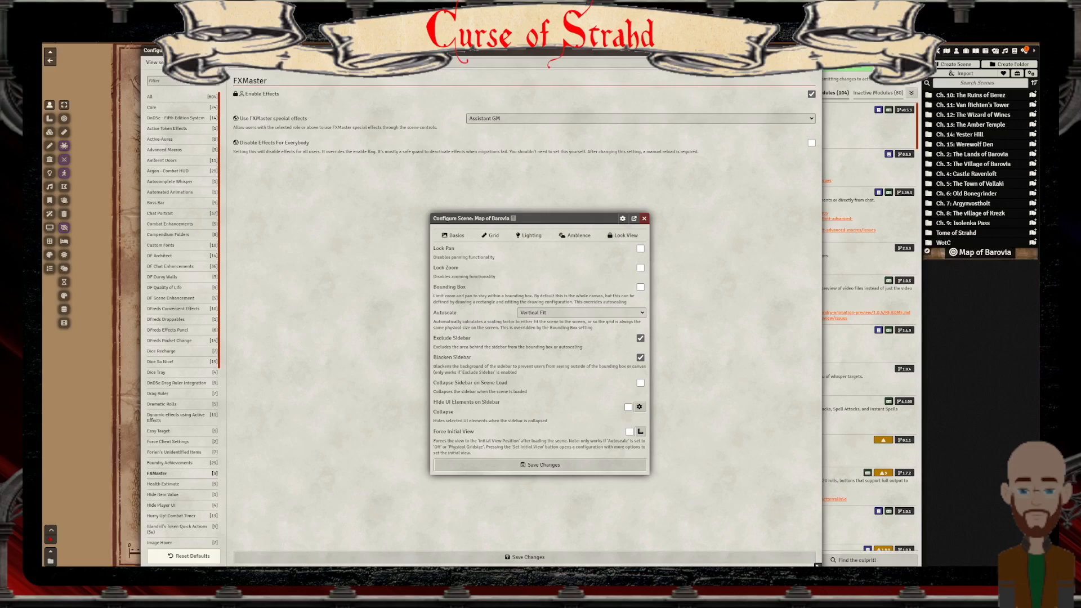
click(575, 235)
click(529, 236)
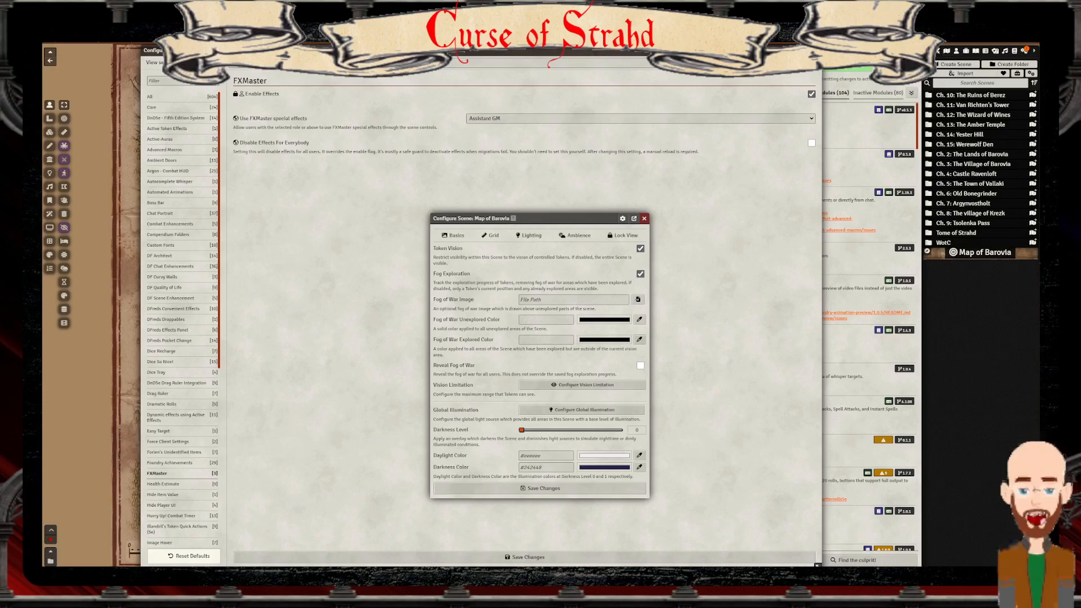
click(491, 235)
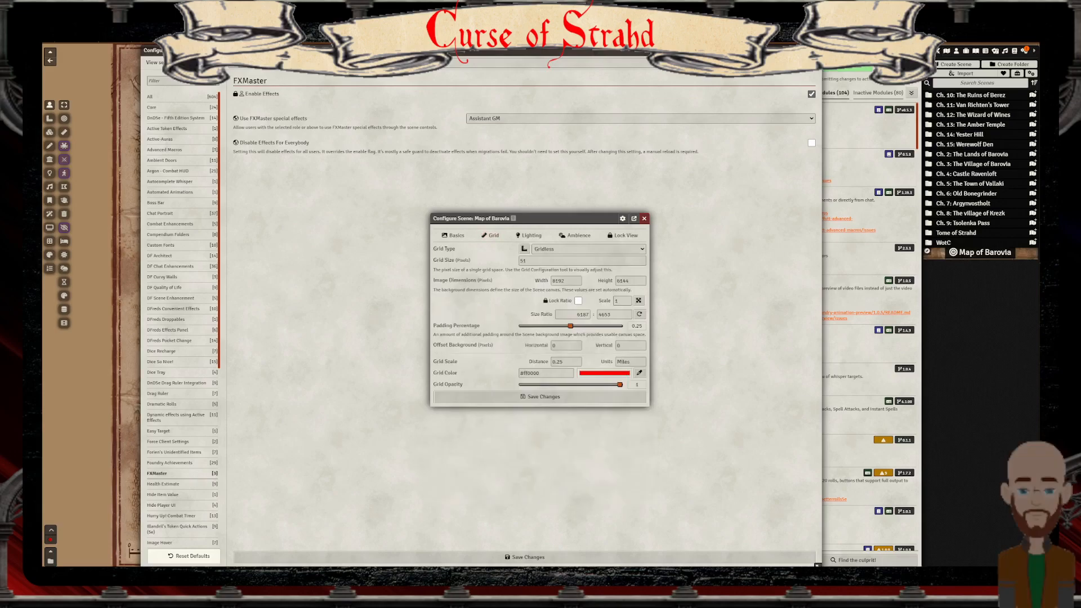
click(454, 235)
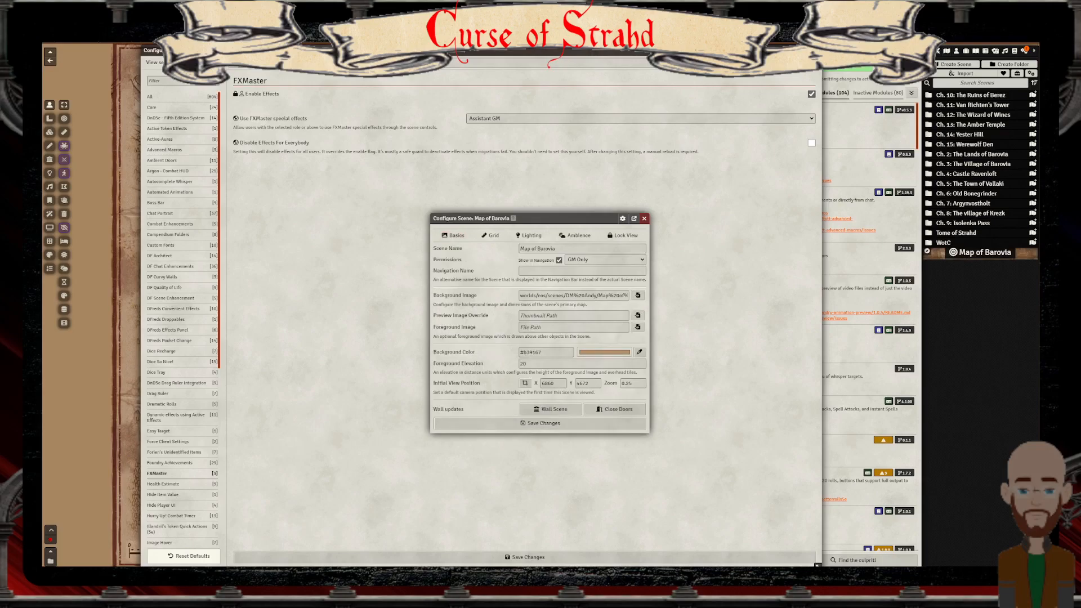
click(491, 235)
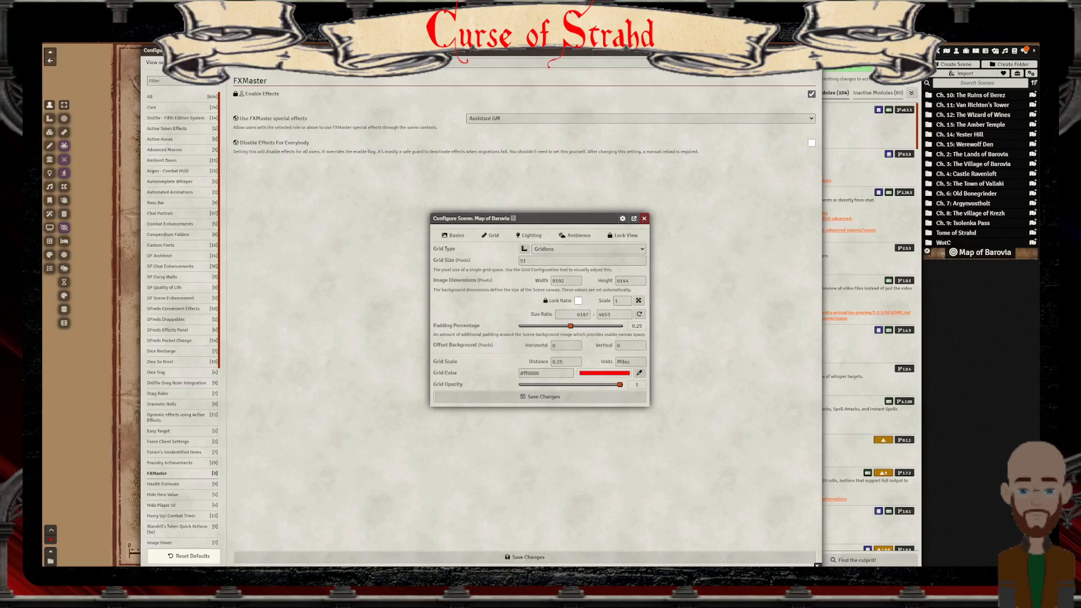
click(454, 236)
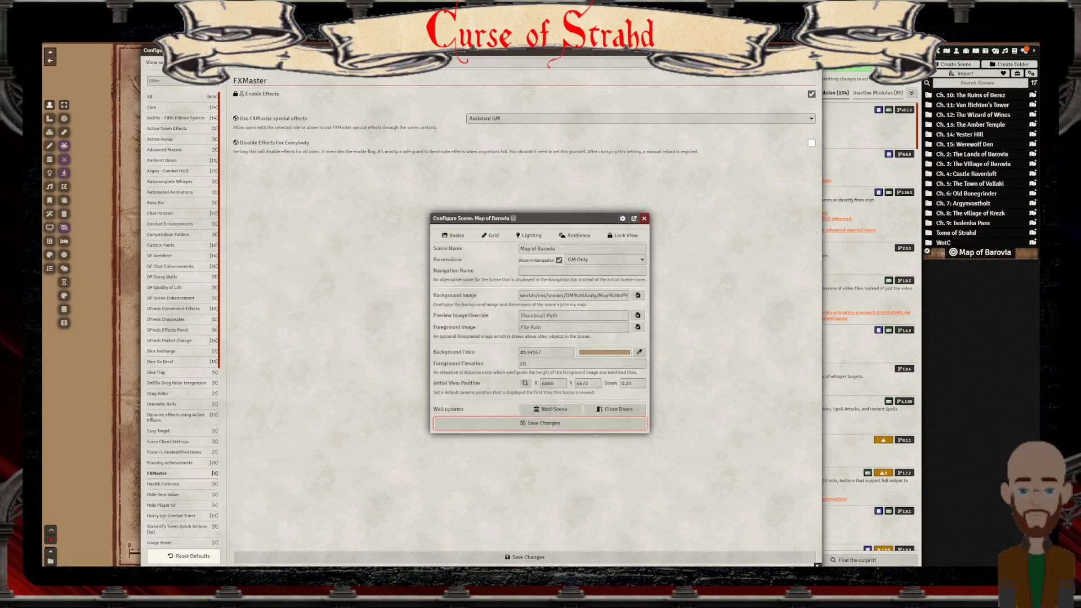
click(539, 423)
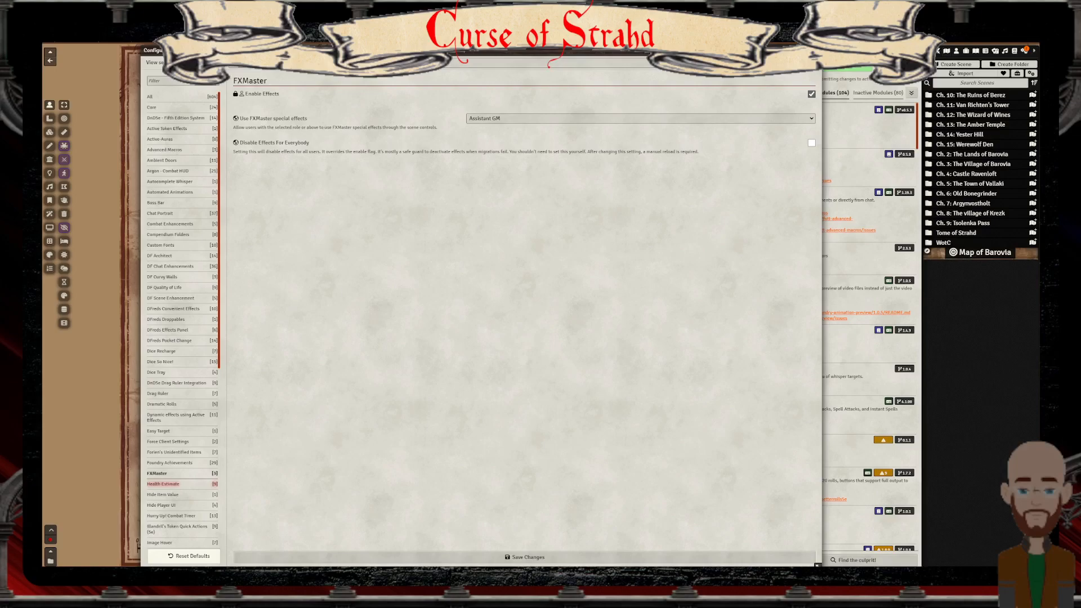
View the Health Estimate settings, look up "health" in the active modules list, and close module management
click(163, 484)
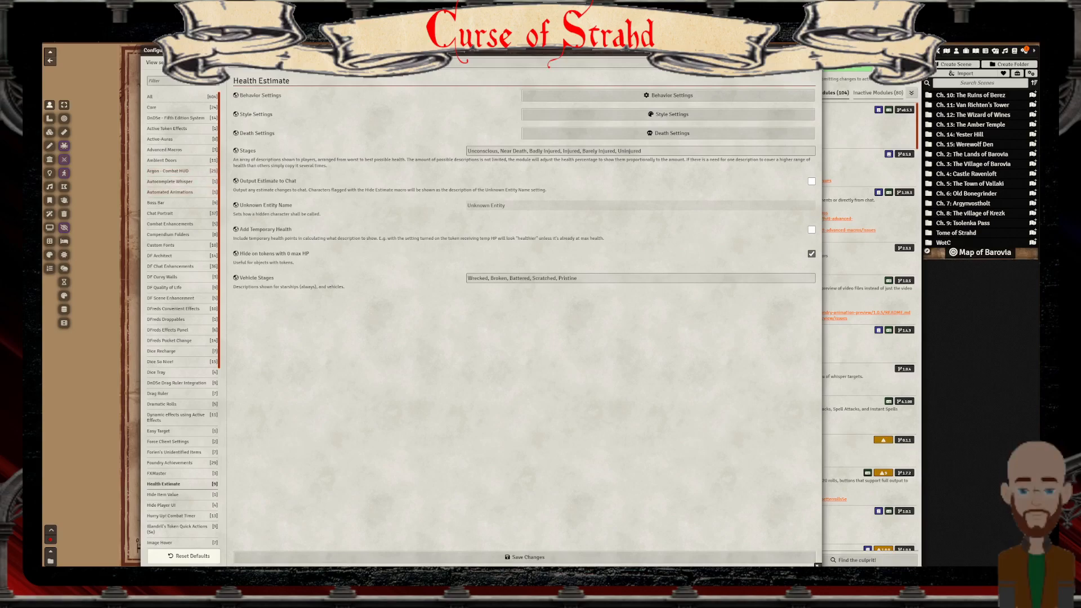
click(867, 81)
click(703, 94)
text(health)
click(728, 131)
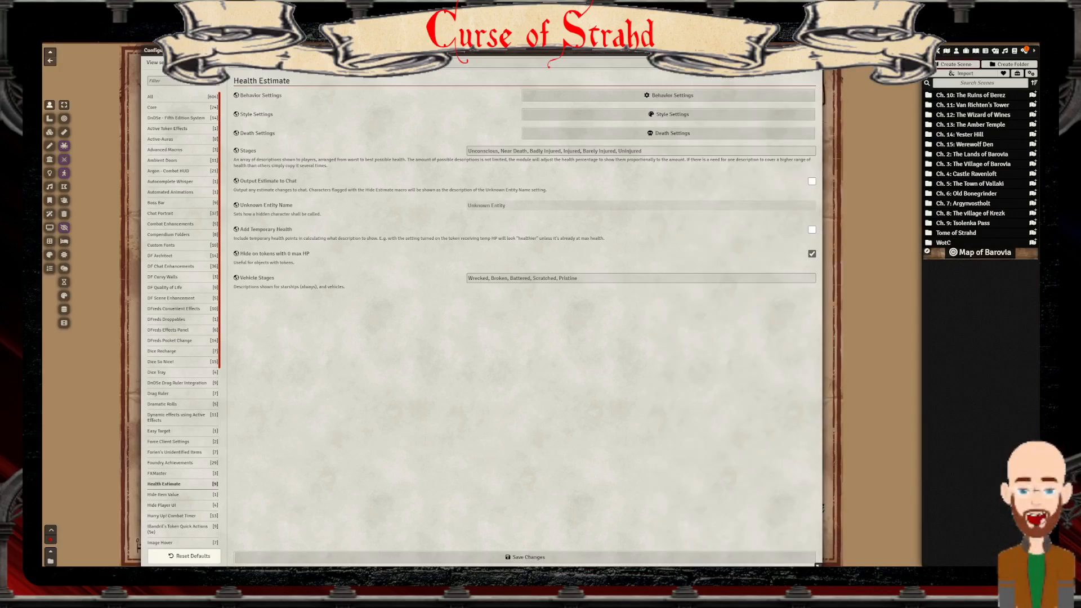
Place a Young Blue Dragon token on the map beside the settings window and check its health estimate
click(956, 51)
drag(973, 174, 833, 315)
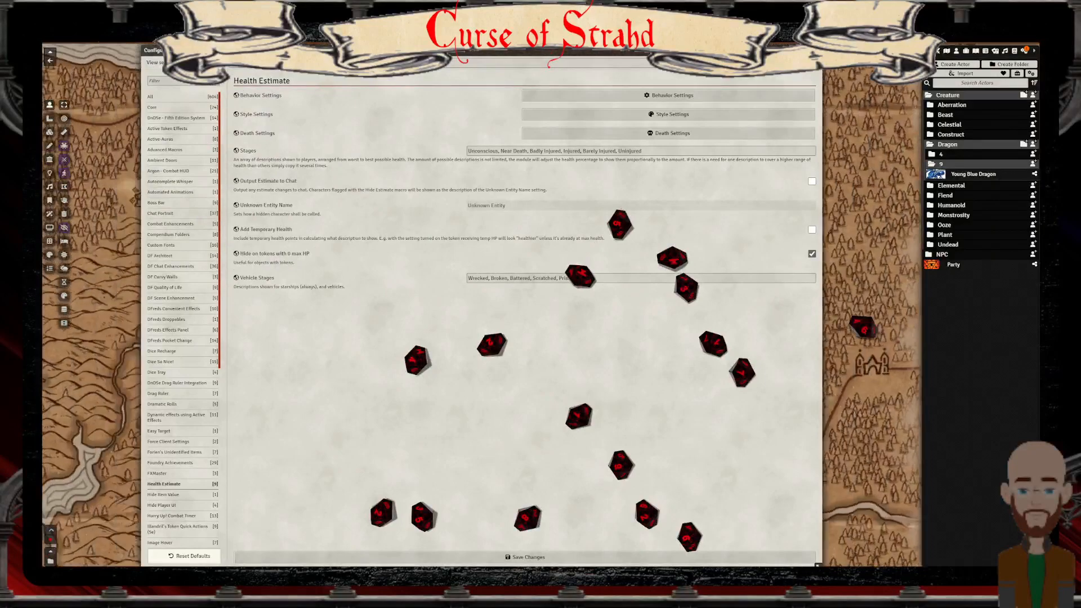
scroll(847, 329, down, 5)
scroll(847, 329, up, 5)
drag(912, 336, 850, 339)
mouse_move(848, 338)
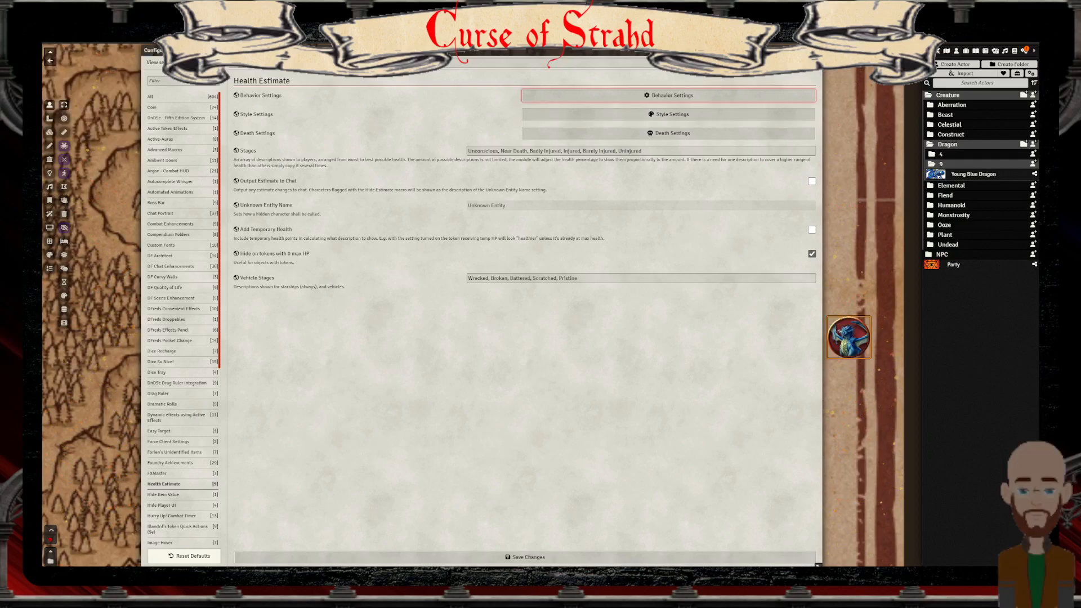
Review the Health Estimate behavior settings, including the Behavior choices, Show Only on Combat and the Show Estimates: Tokens options
click(669, 95)
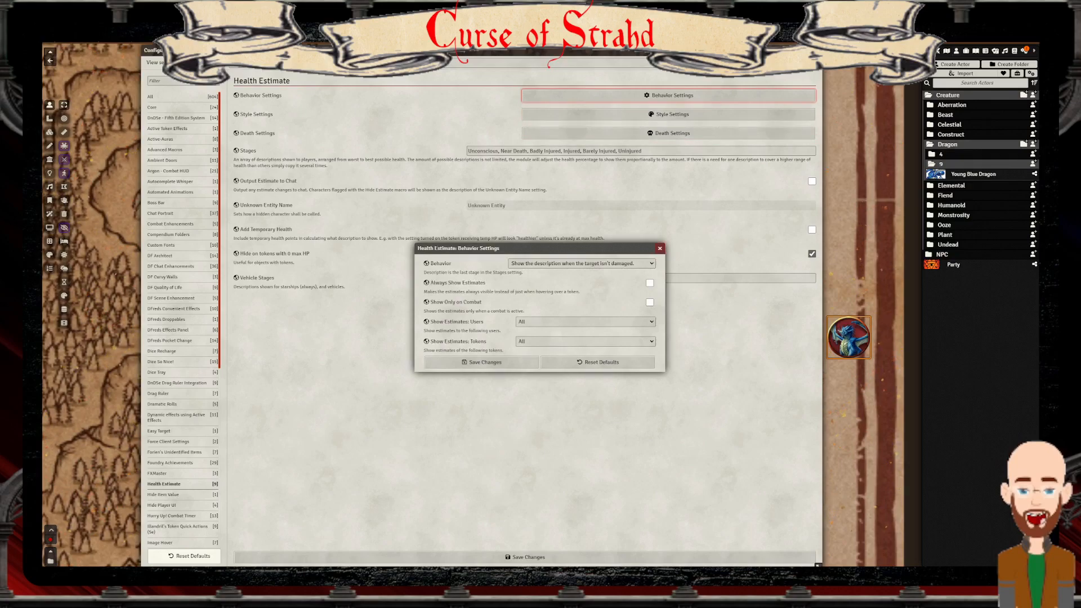
click(582, 264)
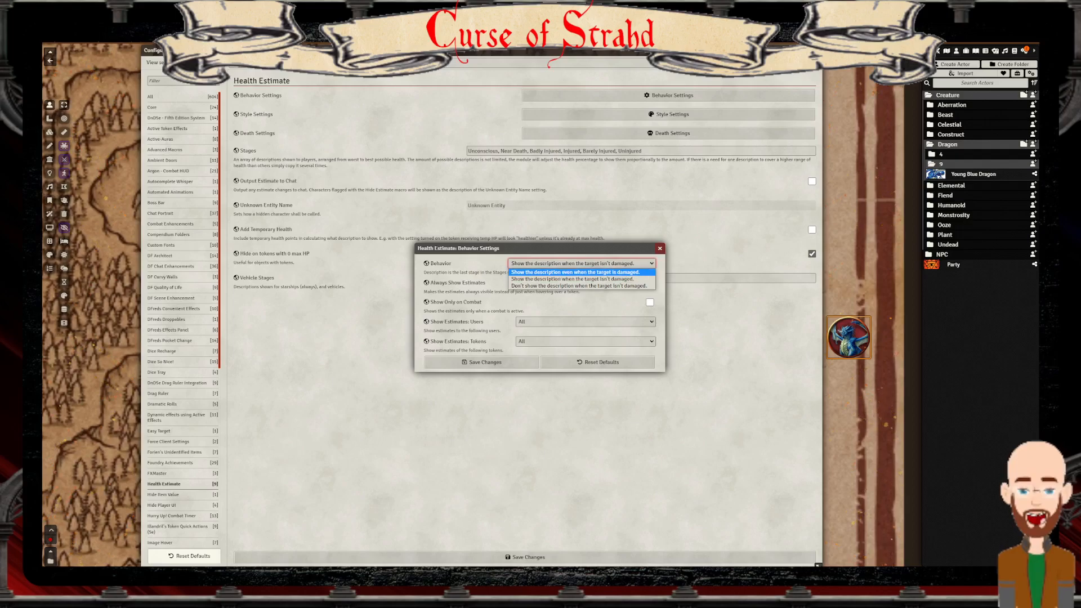
key(Escape)
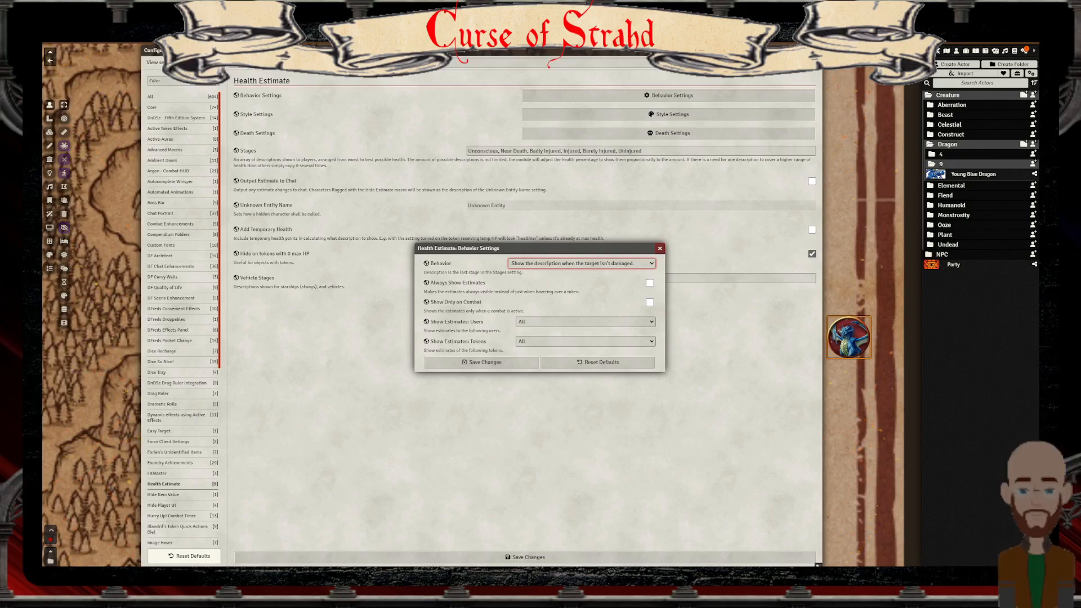
click(650, 303)
click(650, 303)
click(586, 342)
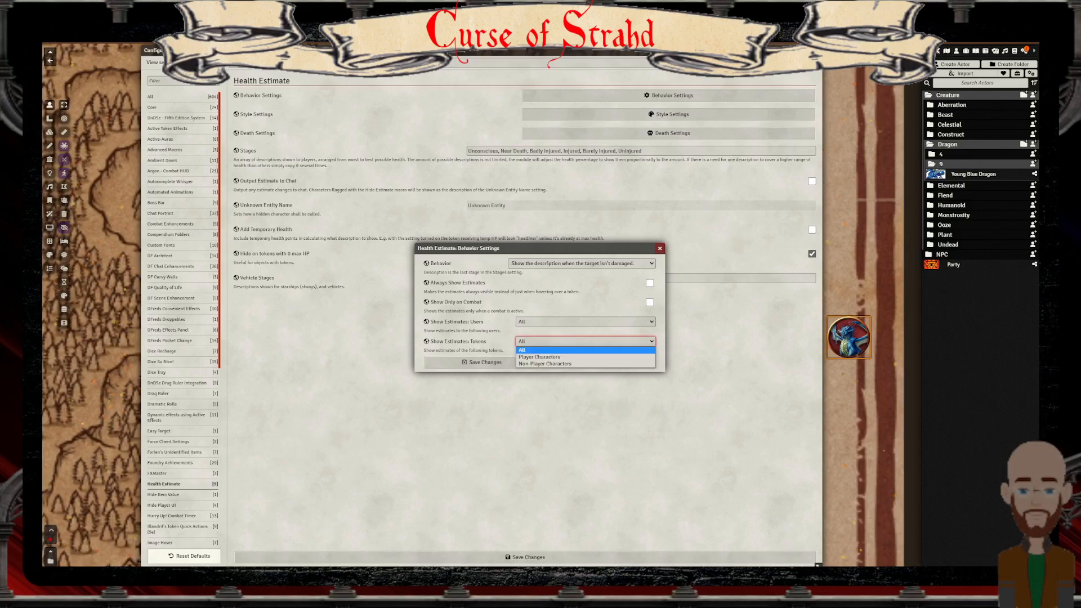
key(Escape)
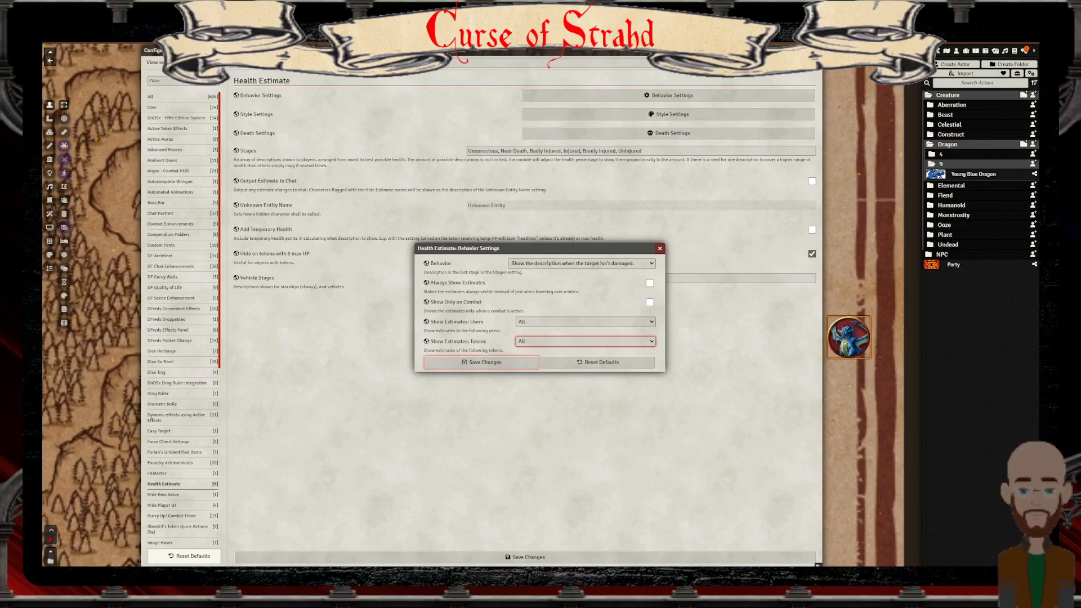
Review the Behavior choices, lower the Young Blue Dragon token's hit points to 135, and close the behavior settings without saving
click(580, 263)
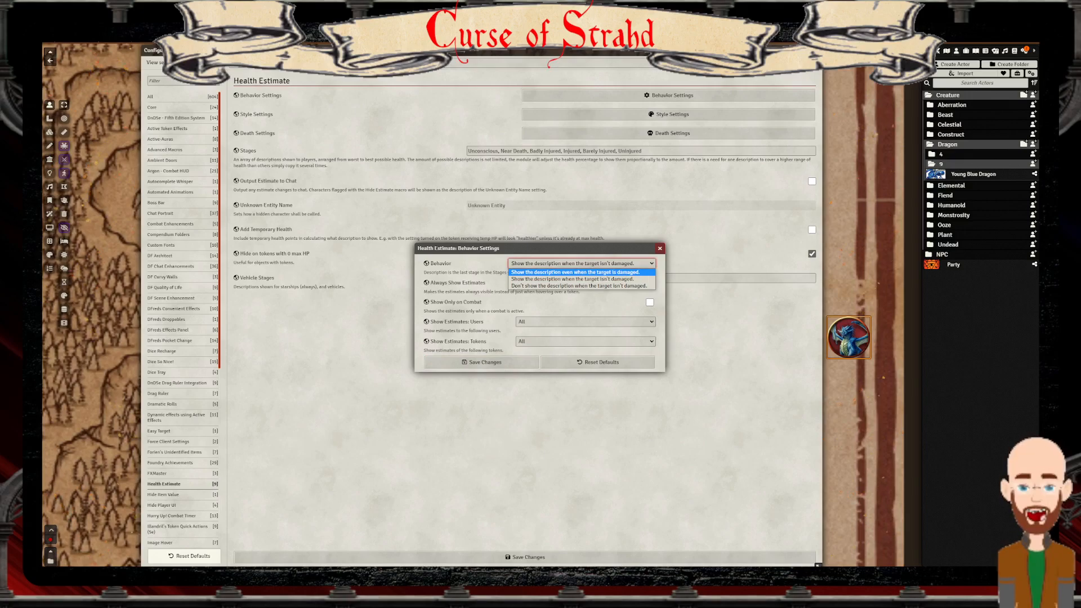
click(580, 263)
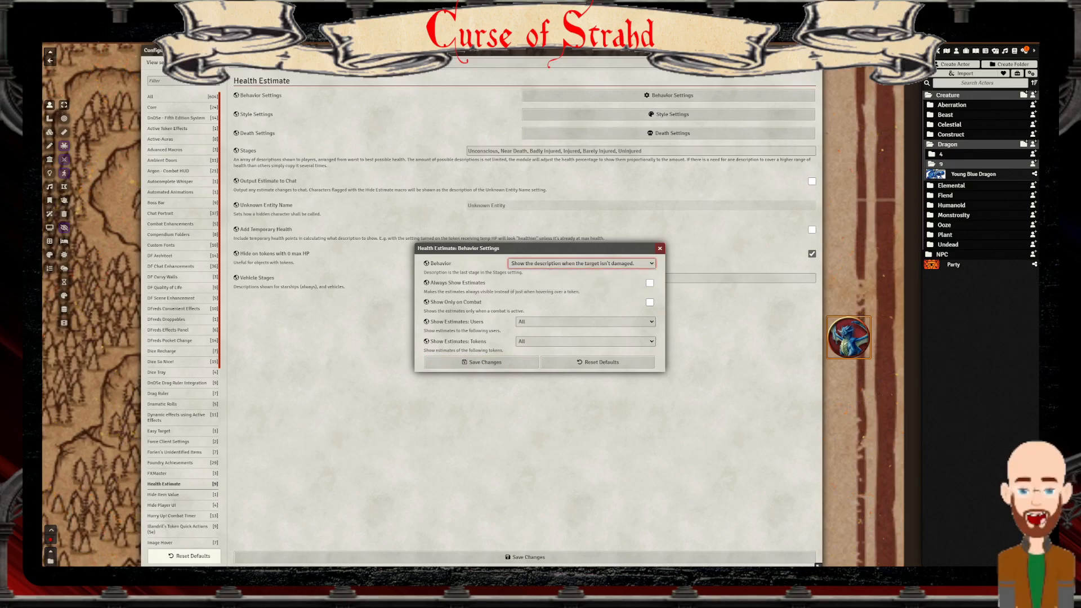
right_click(848, 337)
click(848, 365)
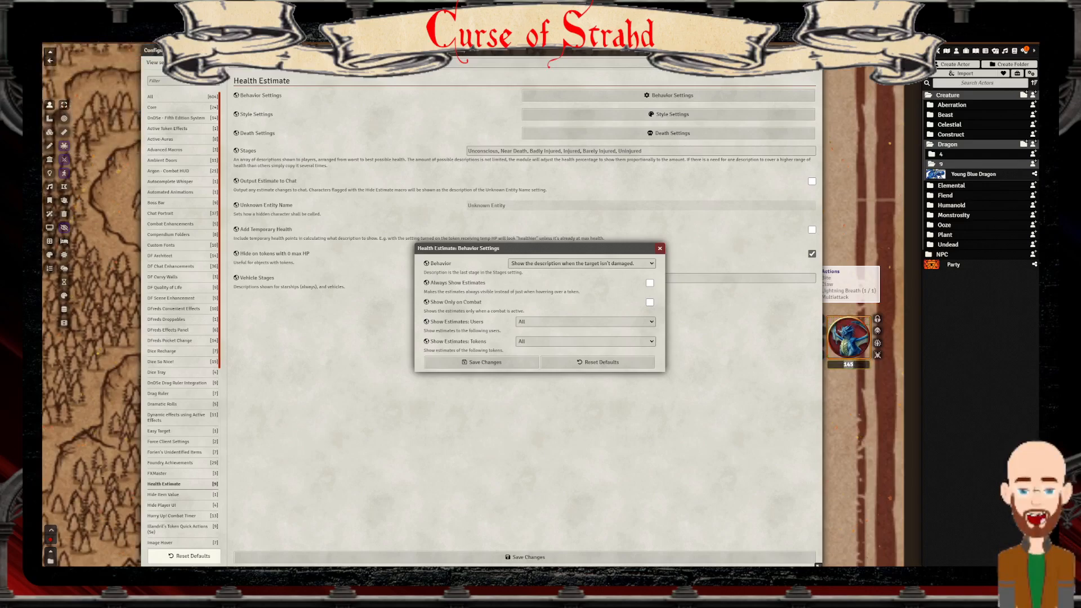
text(-)
key(Return)
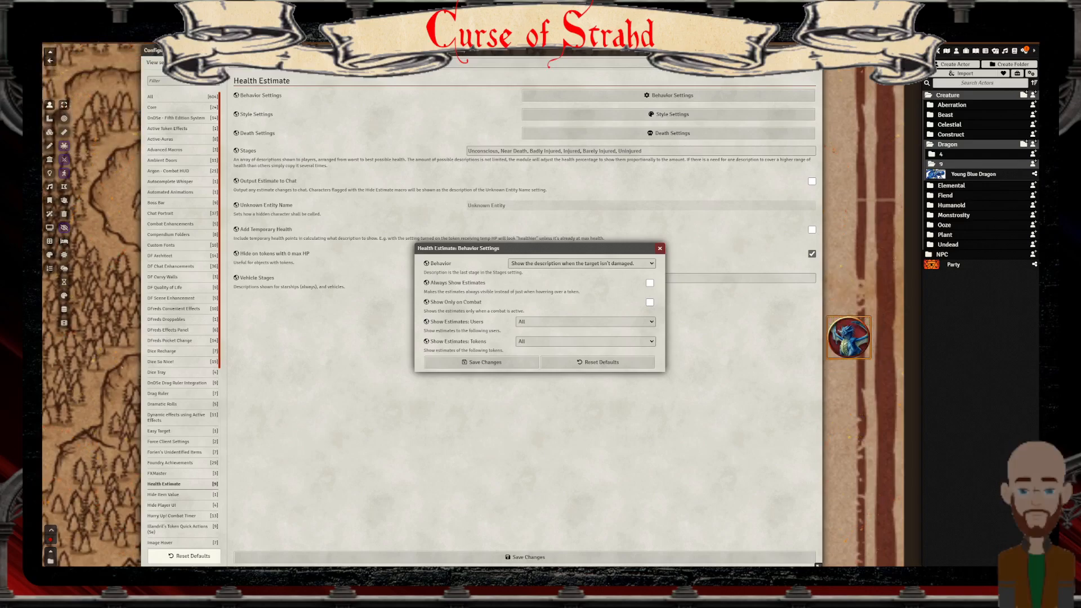
mouse_move(849, 338)
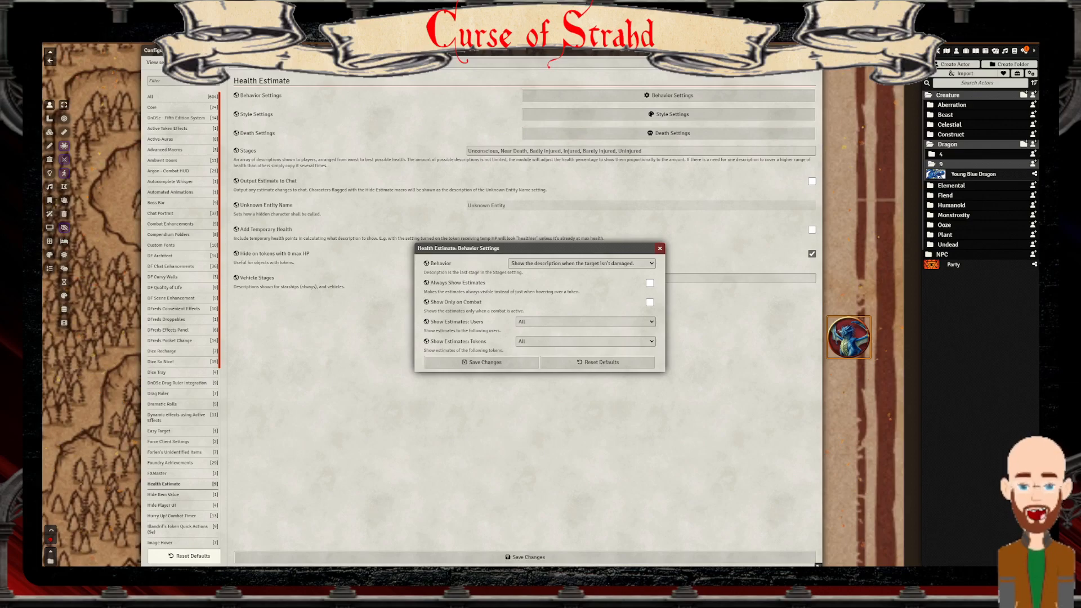
click(659, 249)
Replace the "Near Death" entry in the Health Estimate stages with "Greatly Injured"
drag(529, 151, 561, 151)
key(ctrl+c)
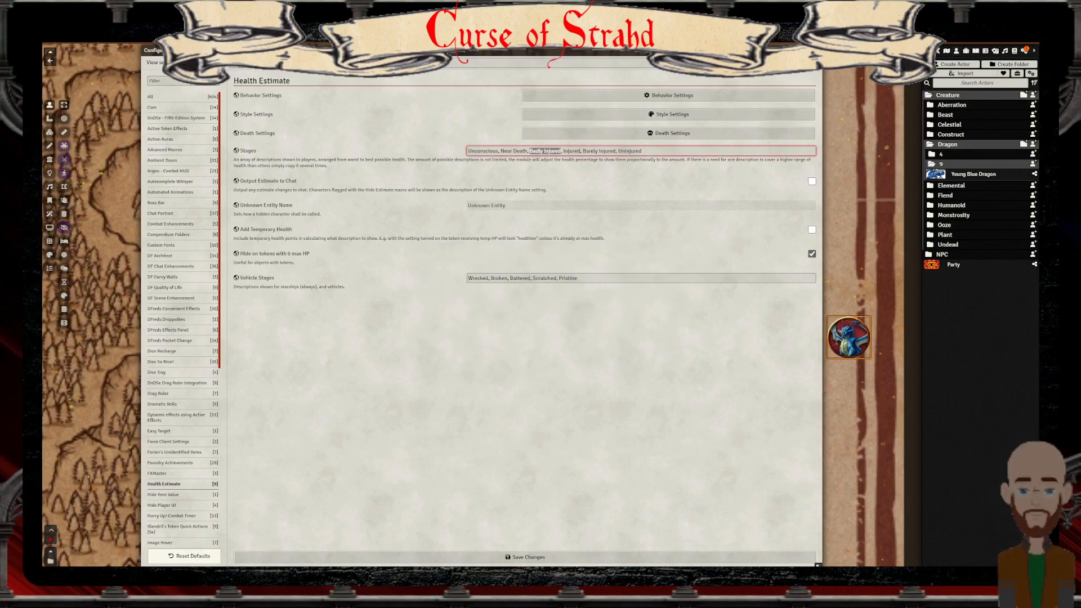
drag(501, 151, 527, 151)
key(ctrl+v)
double_click(508, 151)
text(Greatly)
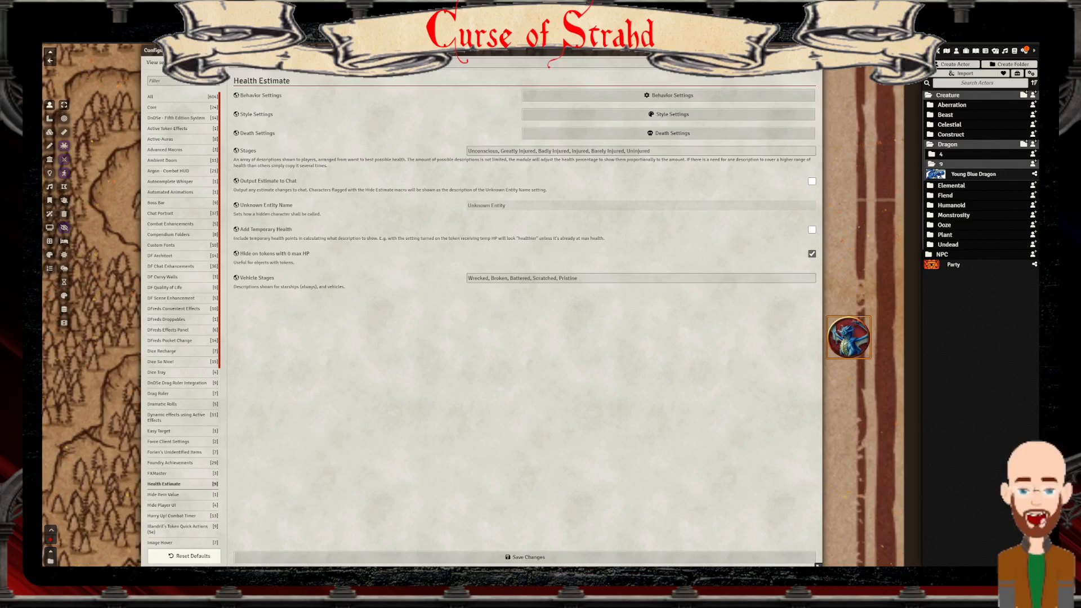
Turn off Use Color in the Health Estimate style settings, save, and check the estimate on the dragon token
click(672, 114)
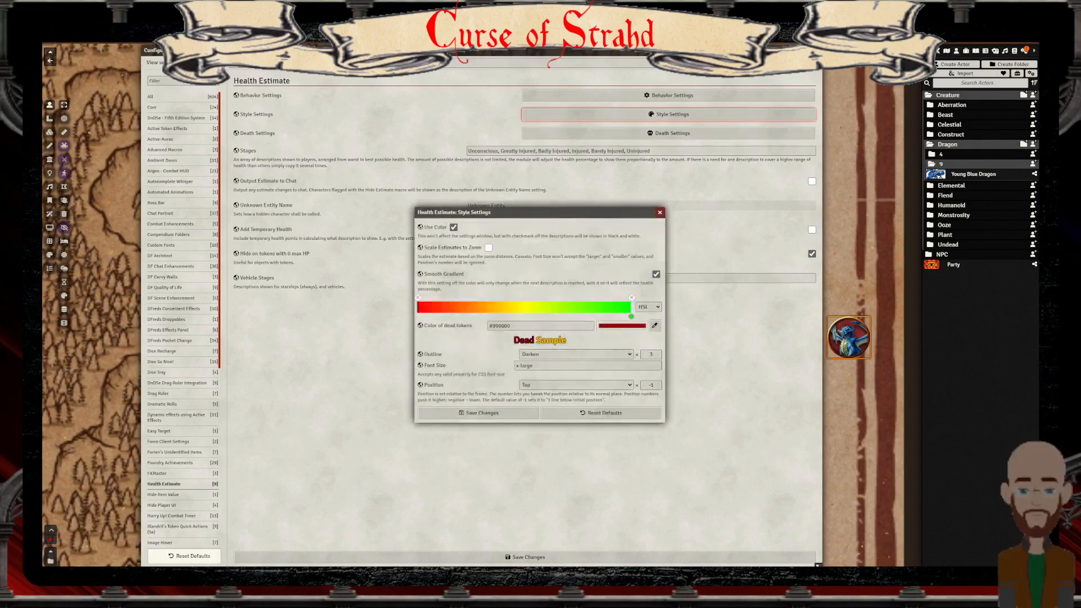
drag(541, 213, 439, 223)
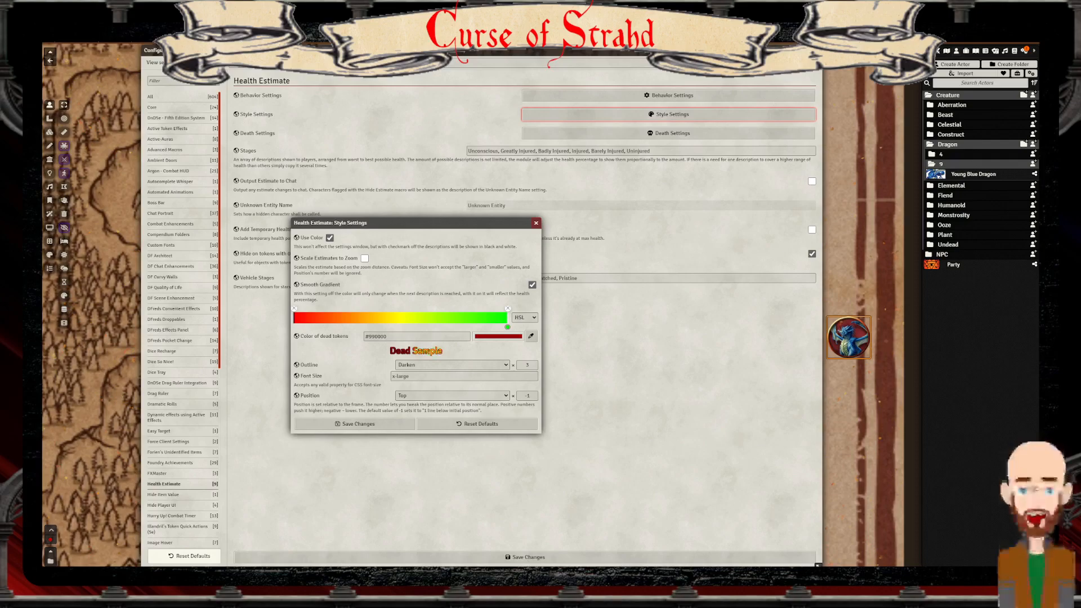
click(329, 238)
click(355, 423)
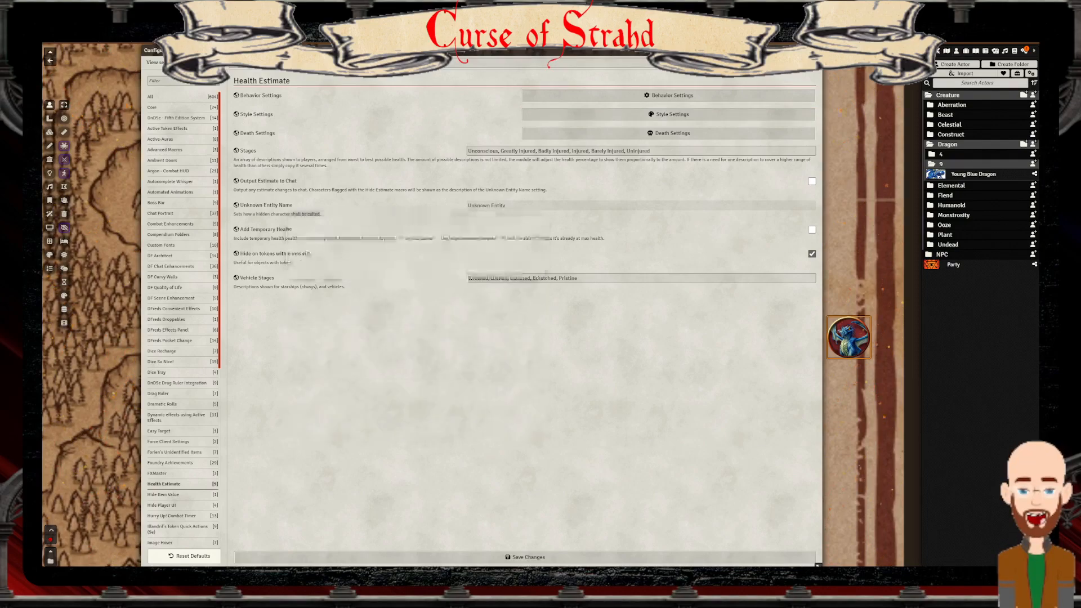
mouse_move(849, 337)
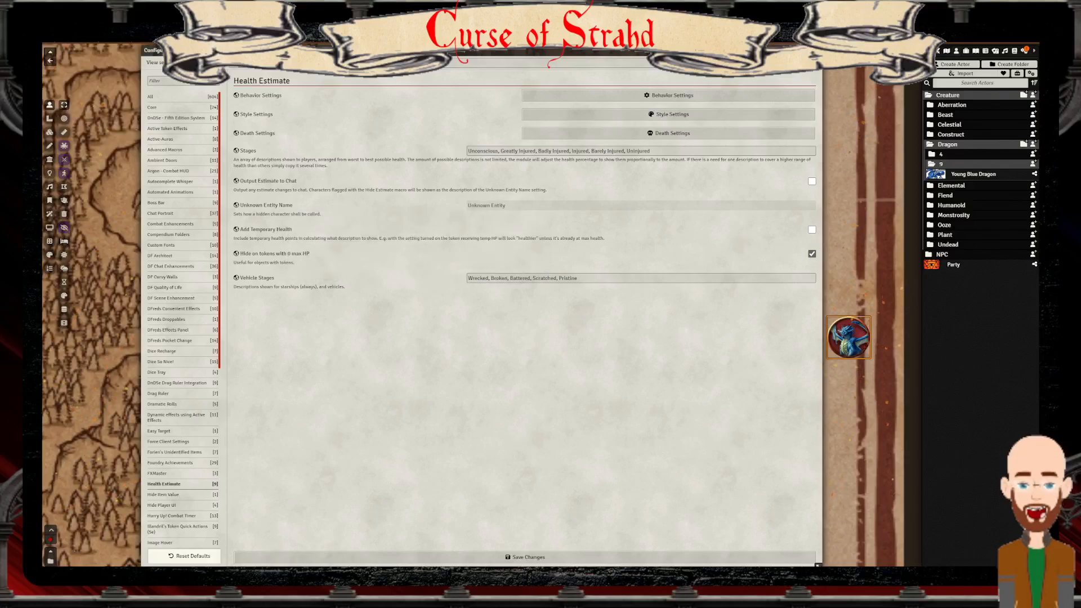
Turn Use Color back on in the Health Estimate style settings and save
click(669, 114)
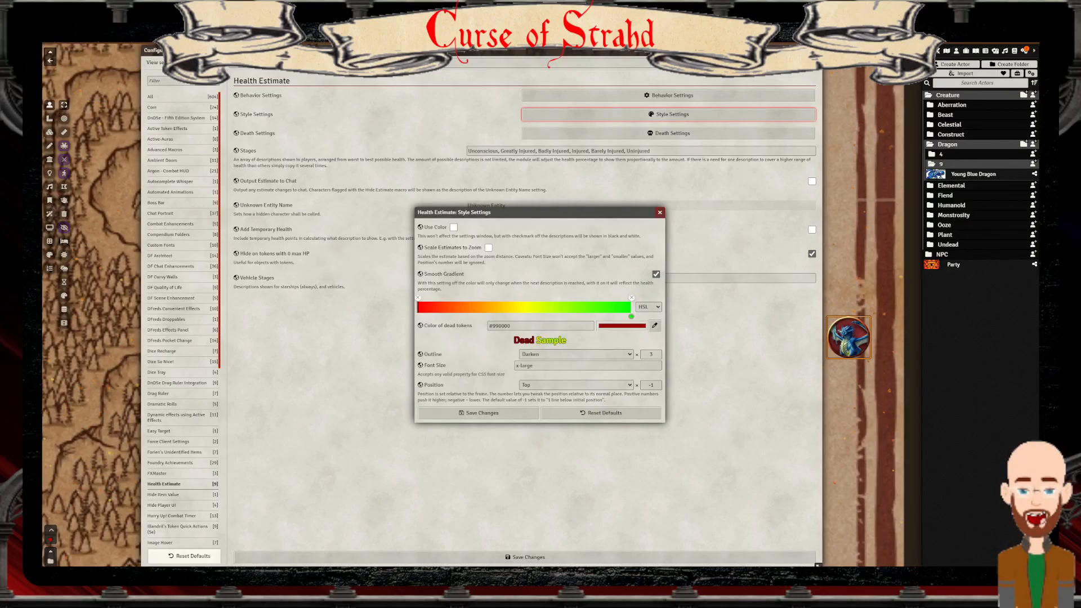
click(454, 228)
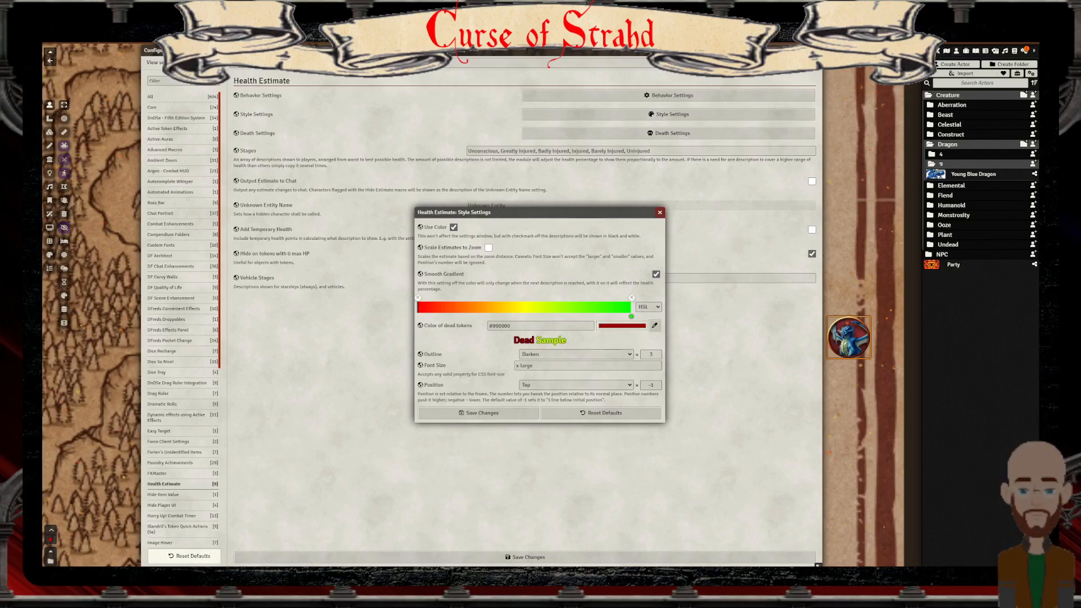
click(479, 413)
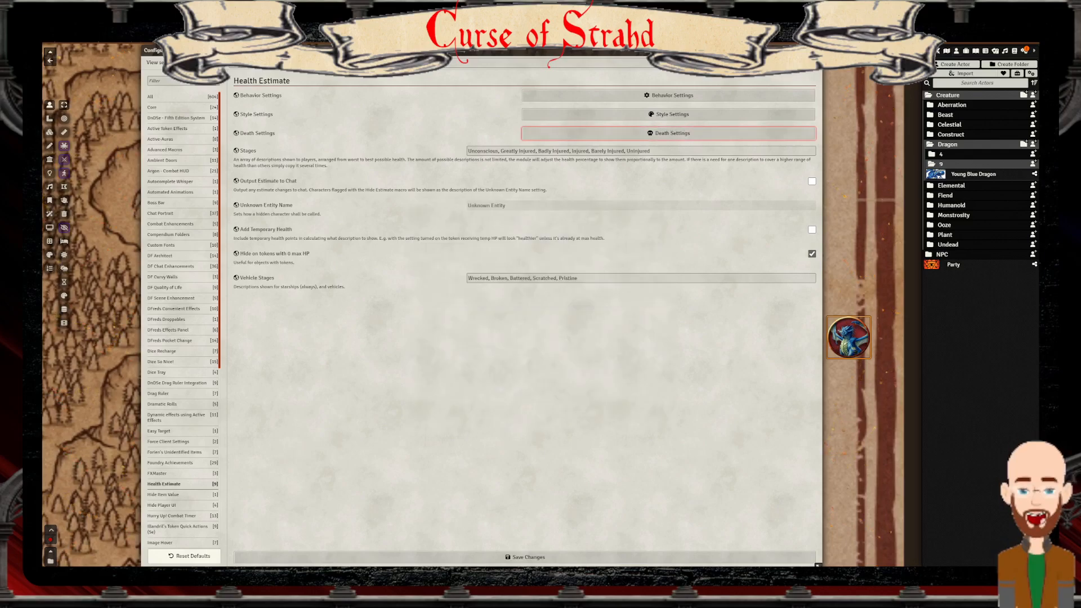
Review and save the Health Estimate death settings, and enable Add Temporary Health
click(669, 133)
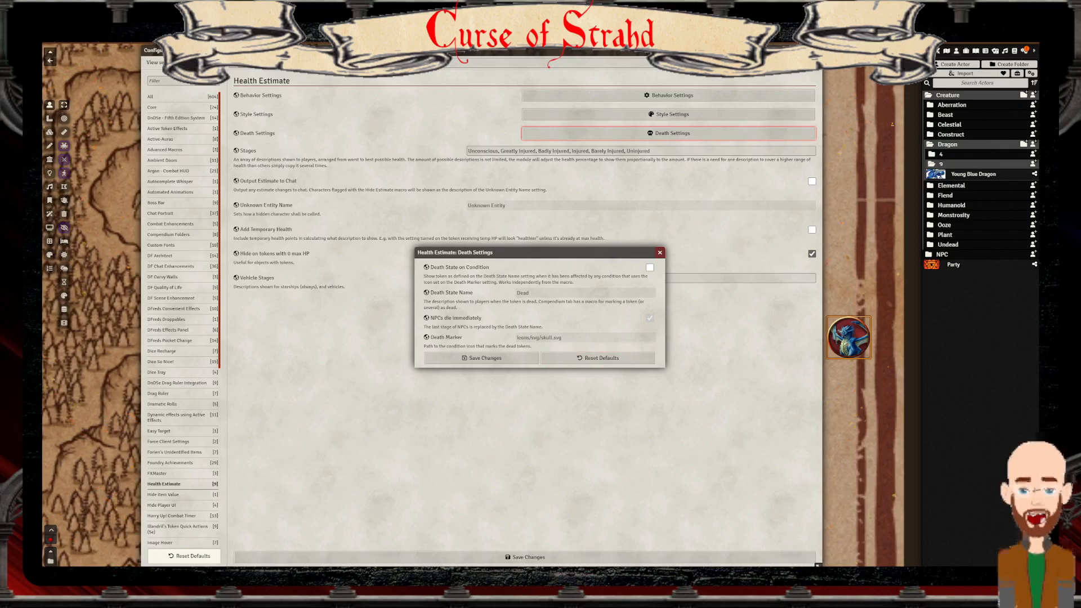
click(481, 358)
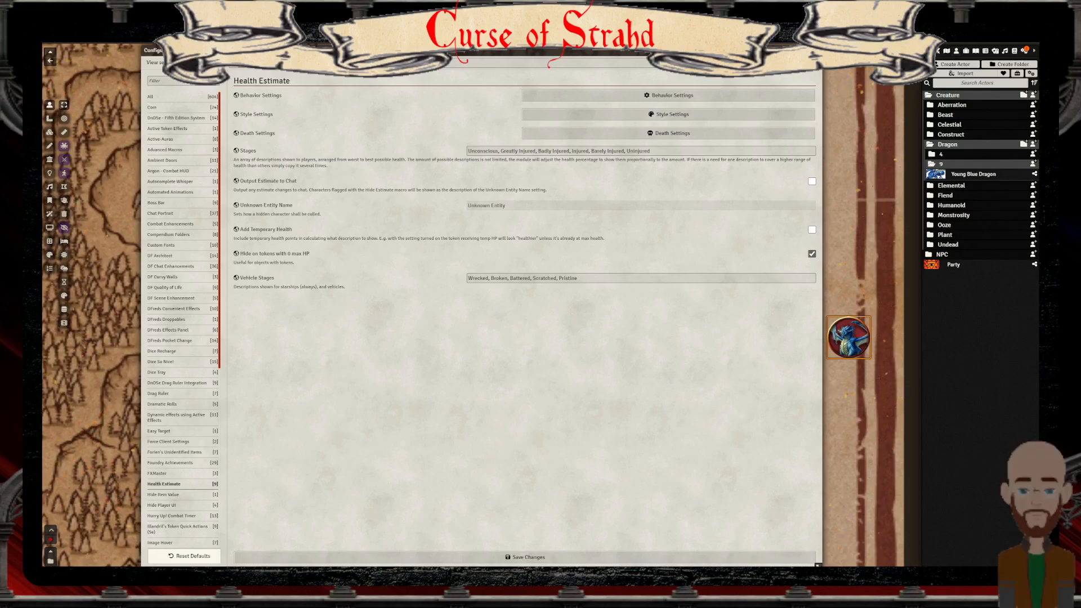
click(812, 230)
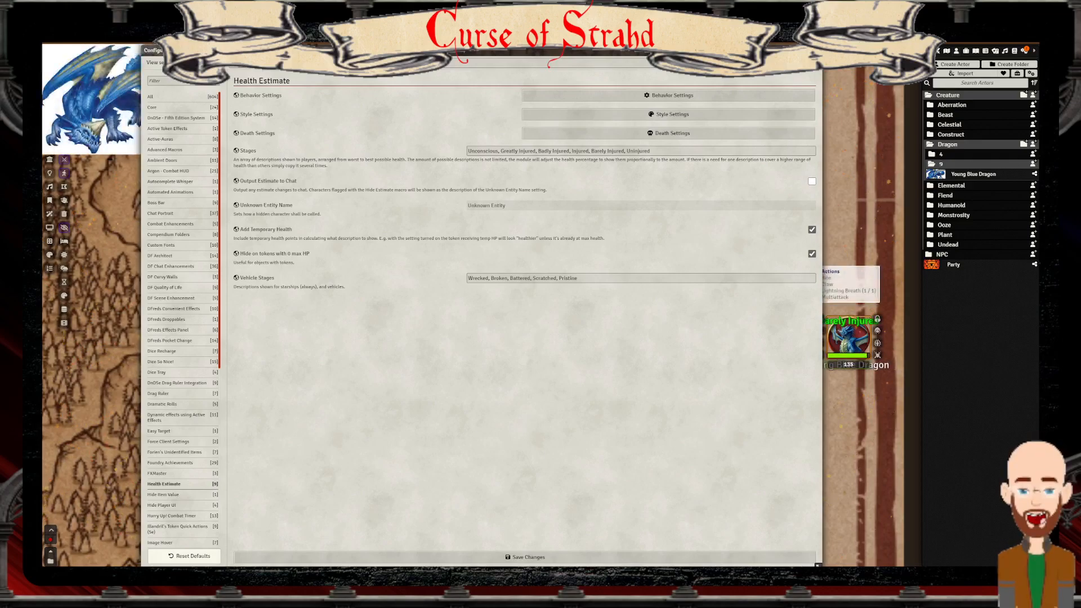
Look through the Young Blue Dragon's token configuration, including its Identity, Resources and Health Estimate options, and close it
double_click(848, 338)
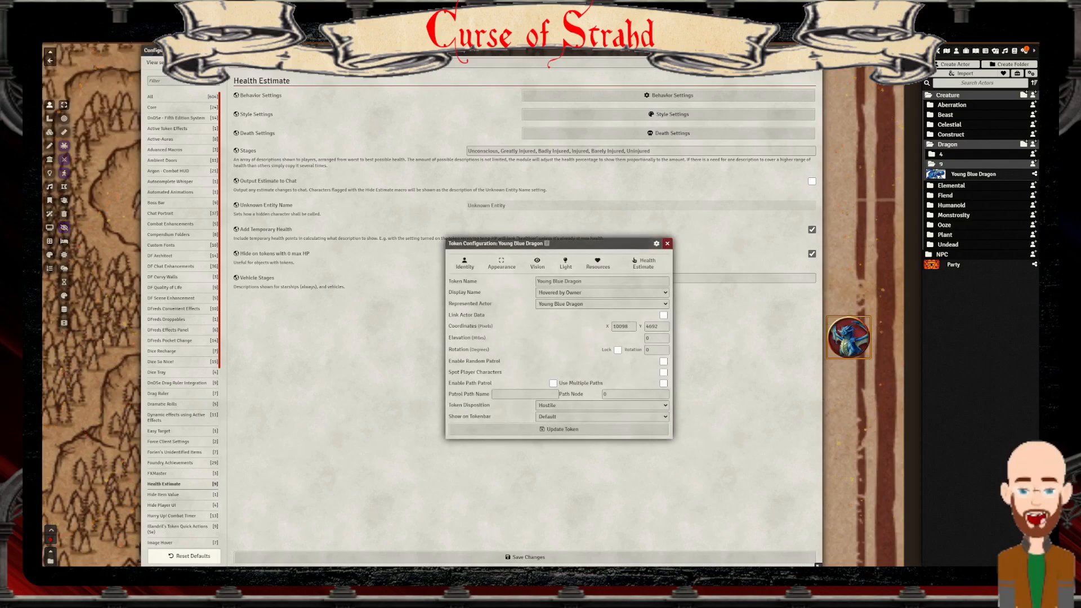
click(668, 243)
mouse_move(849, 338)
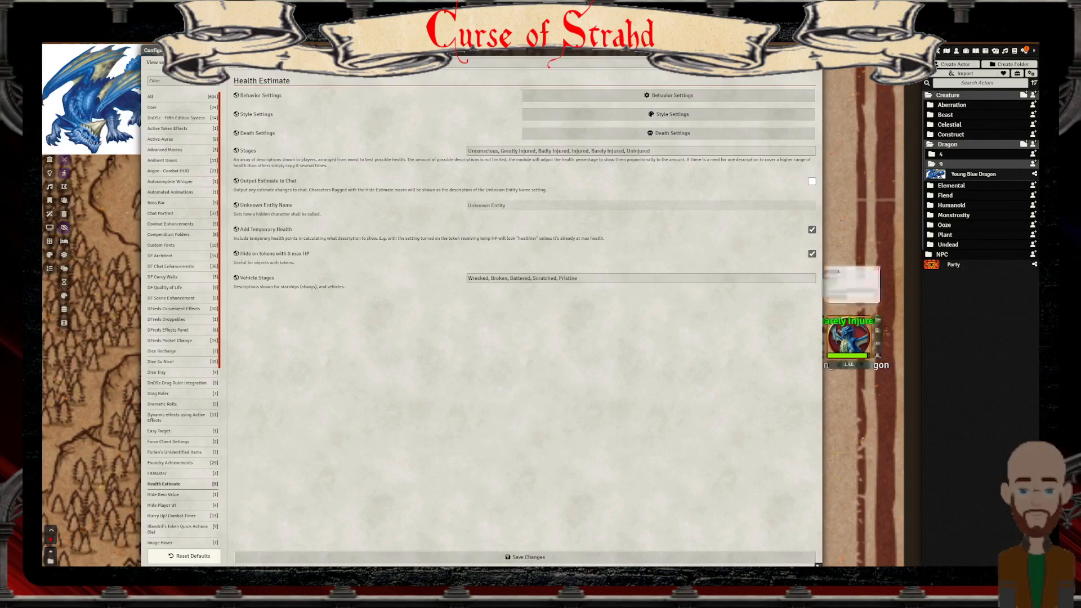
double_click(849, 337)
click(644, 263)
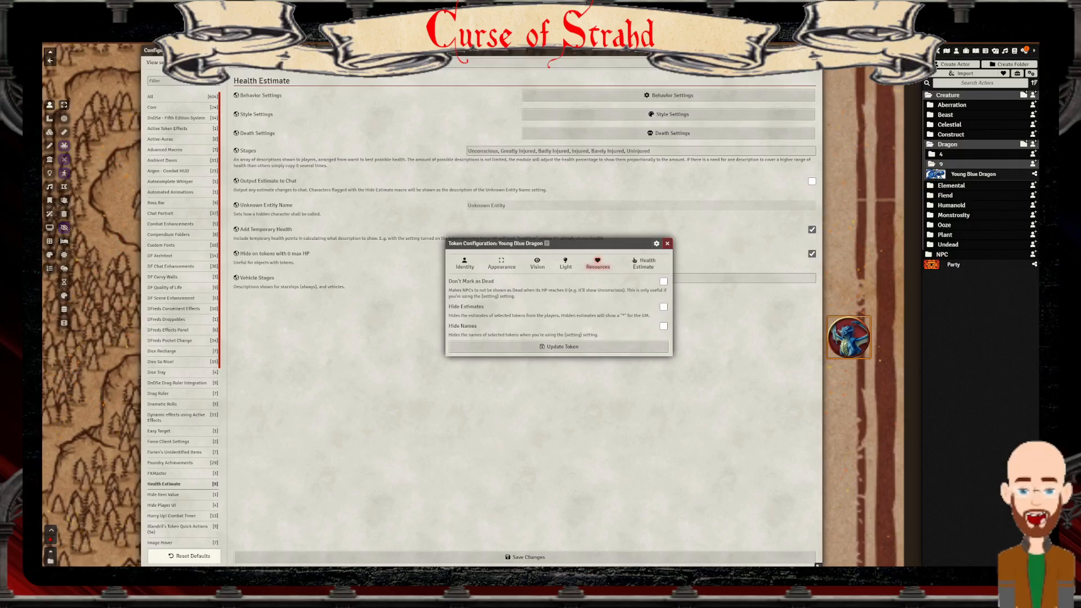
click(598, 264)
click(464, 262)
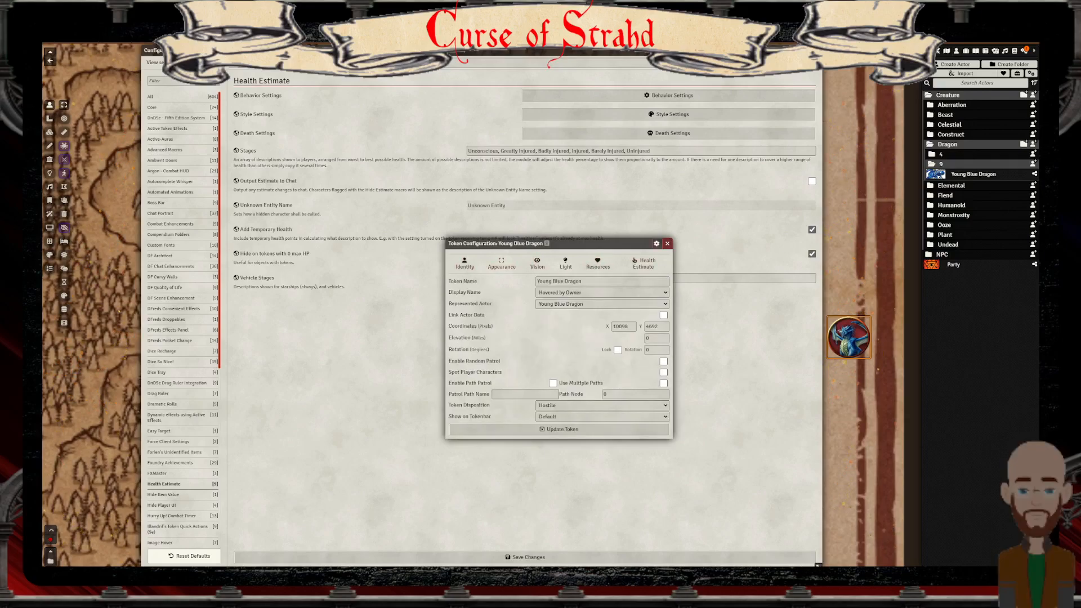
click(667, 244)
Open the Young Blue Dragon token's actor sheet with its hit point fields
double_click(848, 338)
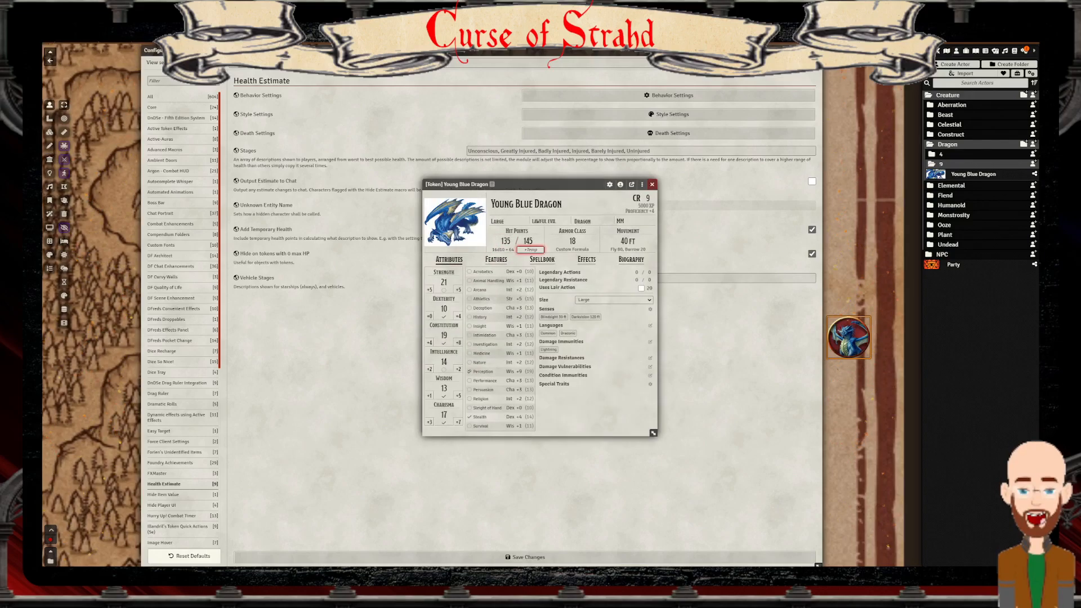
Give the Young Blue Dragon token 15 temporary hit points and check its health estimate on the map
text(15)
key(Return)
mouse_move(848, 337)
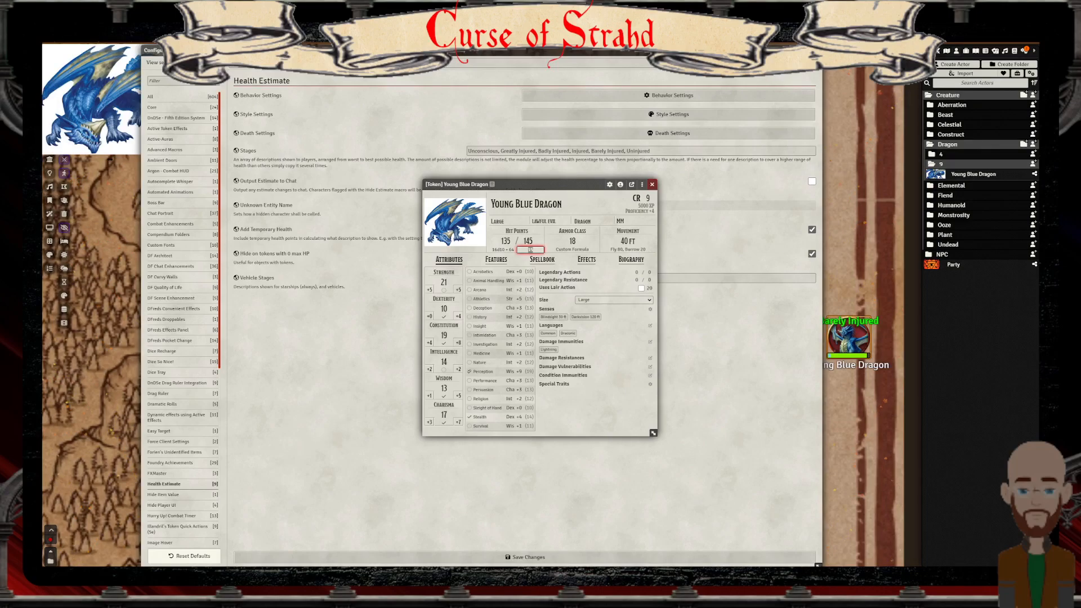
key(Escape)
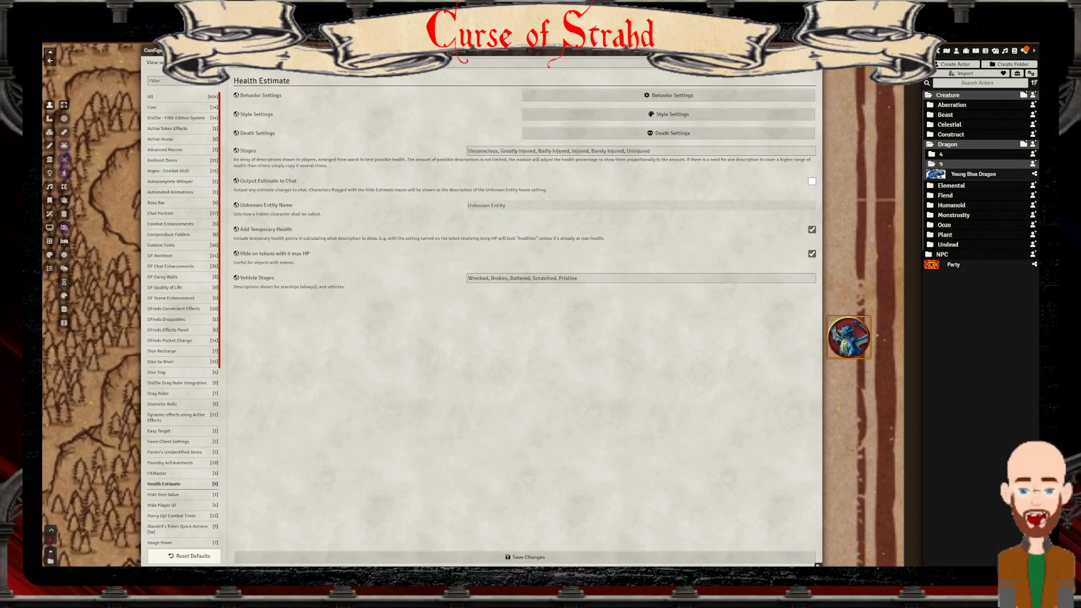
Save the Health Estimate settings, then delete the Young Blue Dragon token from the map
click(525, 557)
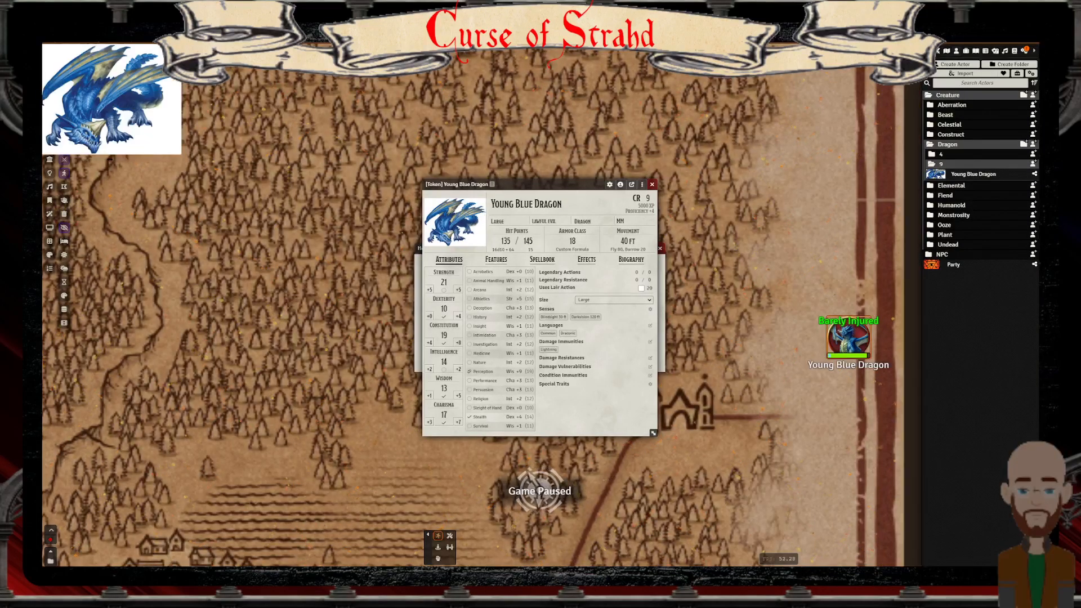
click(652, 185)
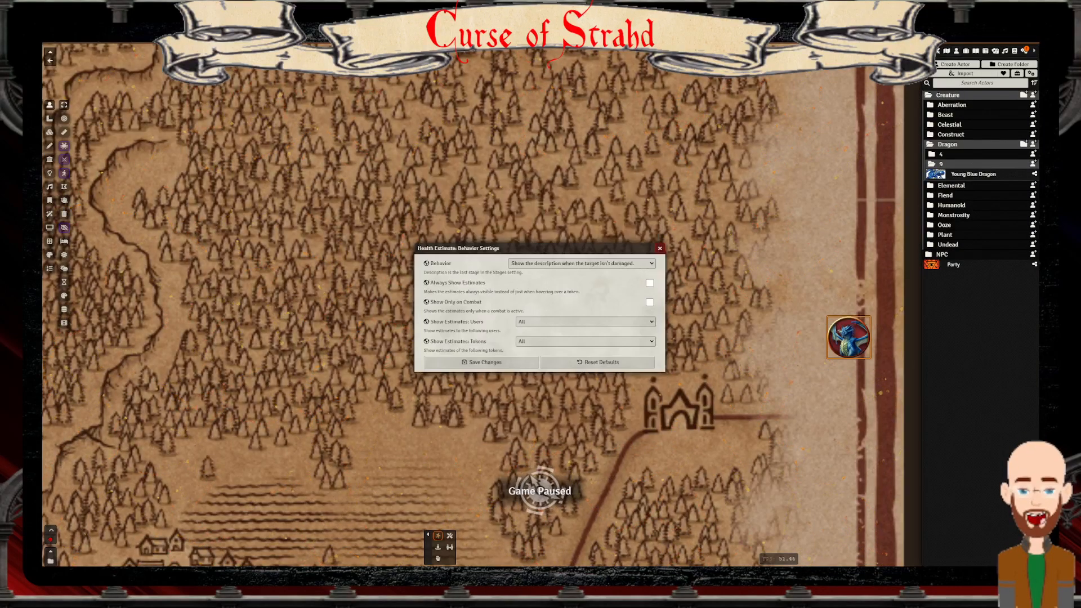
click(660, 248)
mouse_move(848, 338)
key(Delete)
Open the game settings and show the options of the Hide Item Value module
click(1024, 51)
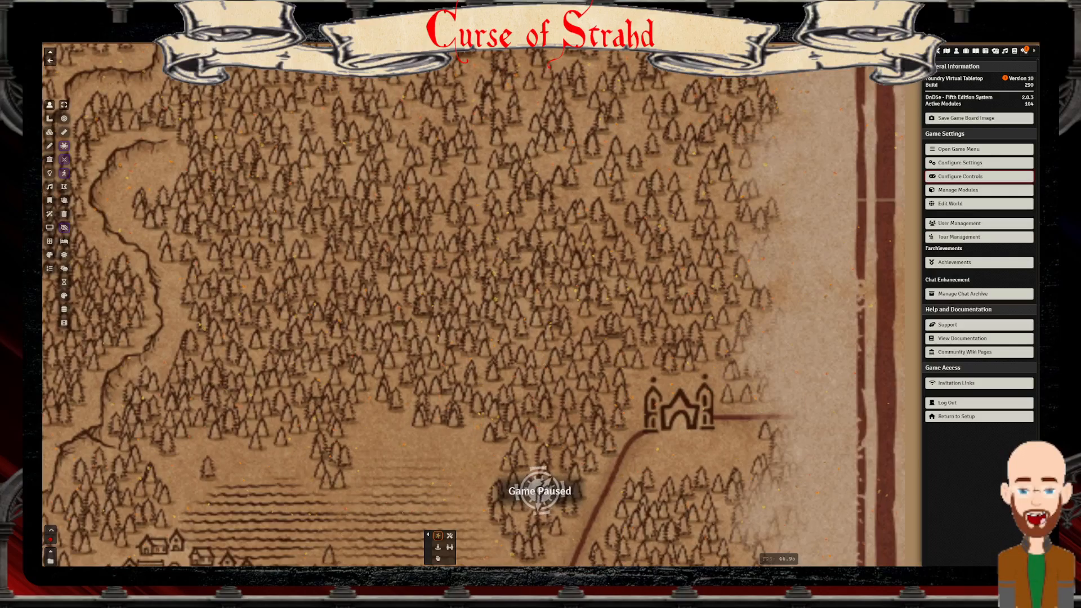
click(979, 163)
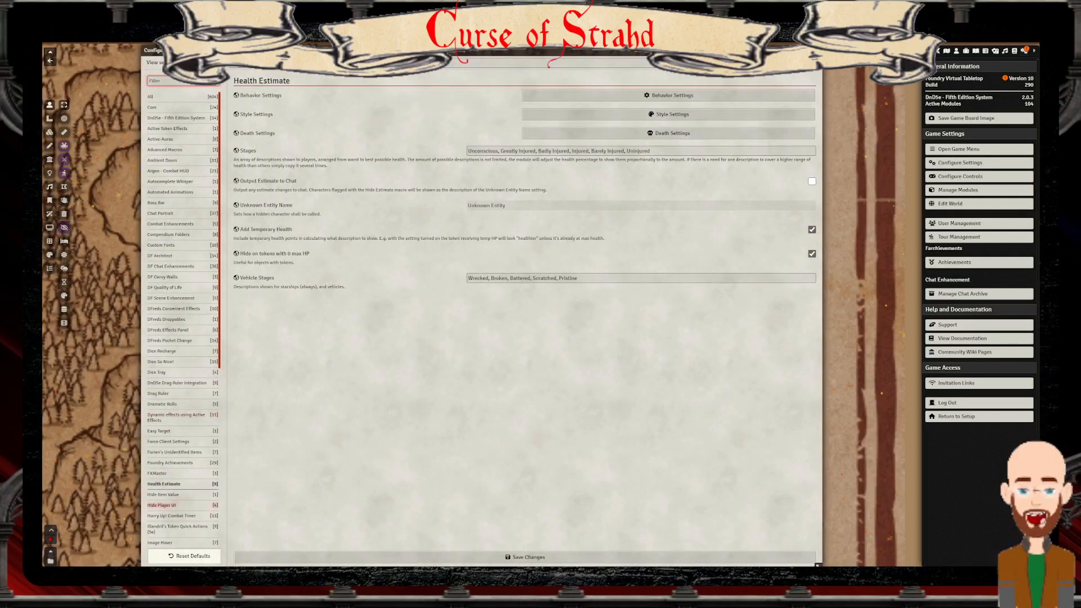
click(163, 495)
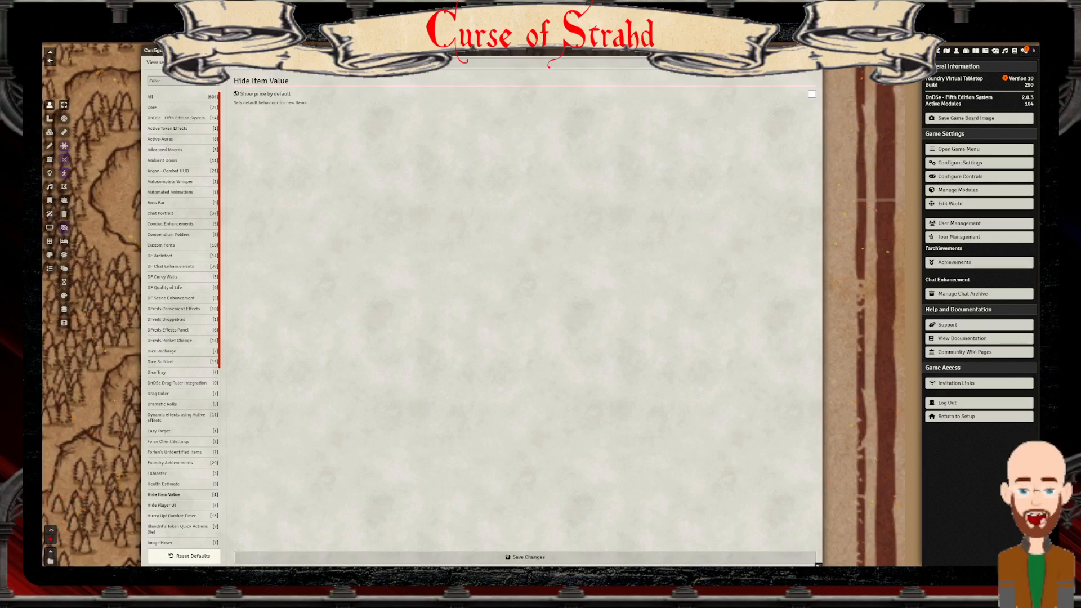
Restore the module management window alongside the game settings and filter the active modules by "hide"
drag(482, 50, 385, 51)
double_click(385, 51)
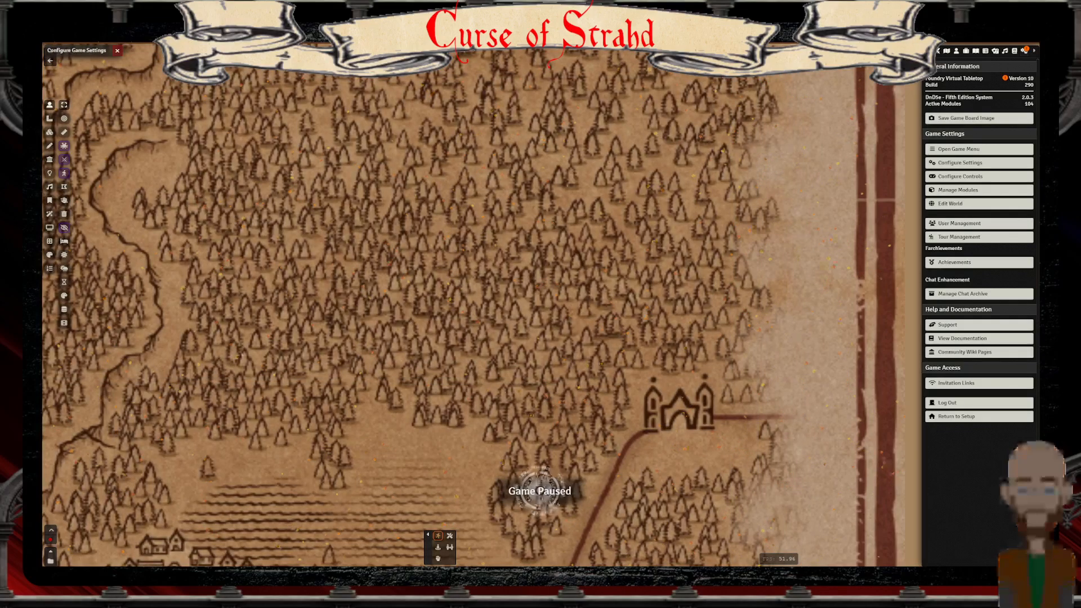
double_click(684, 58)
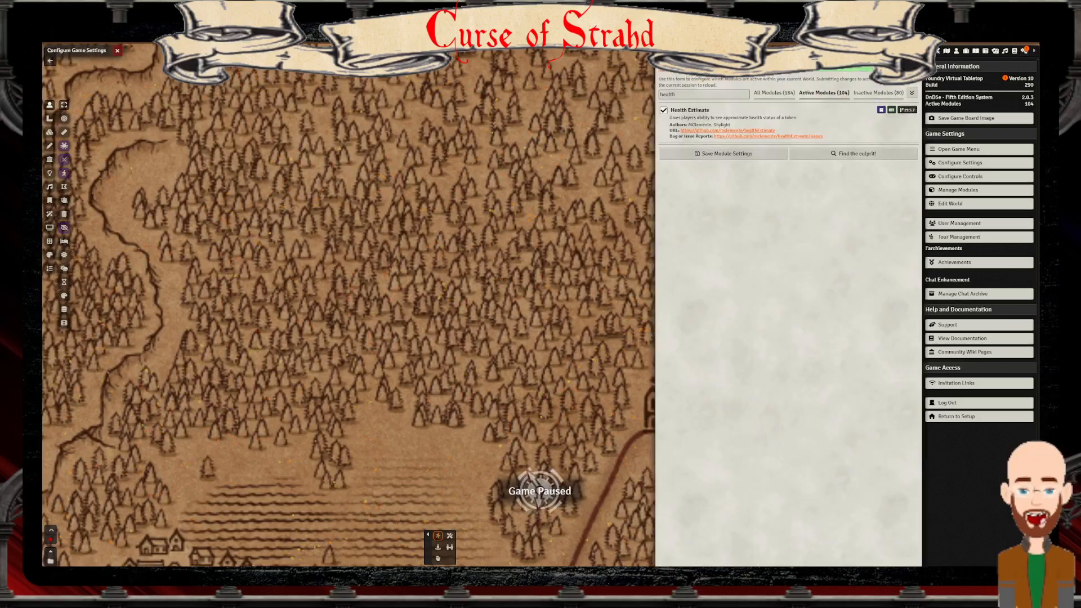
double_click(78, 50)
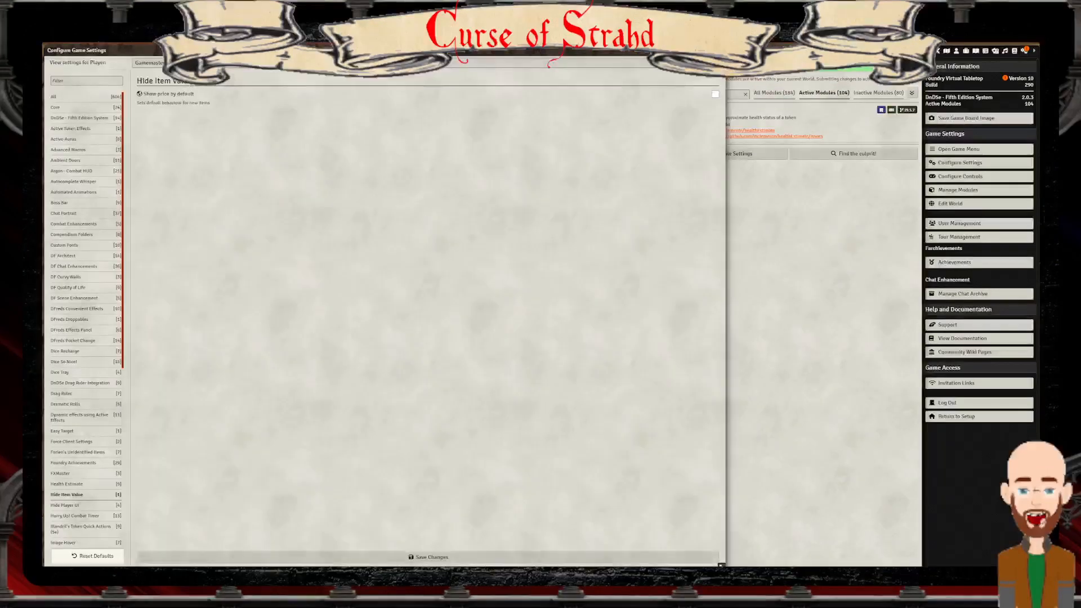
click(737, 95)
key(BackSpace)
text(hide)
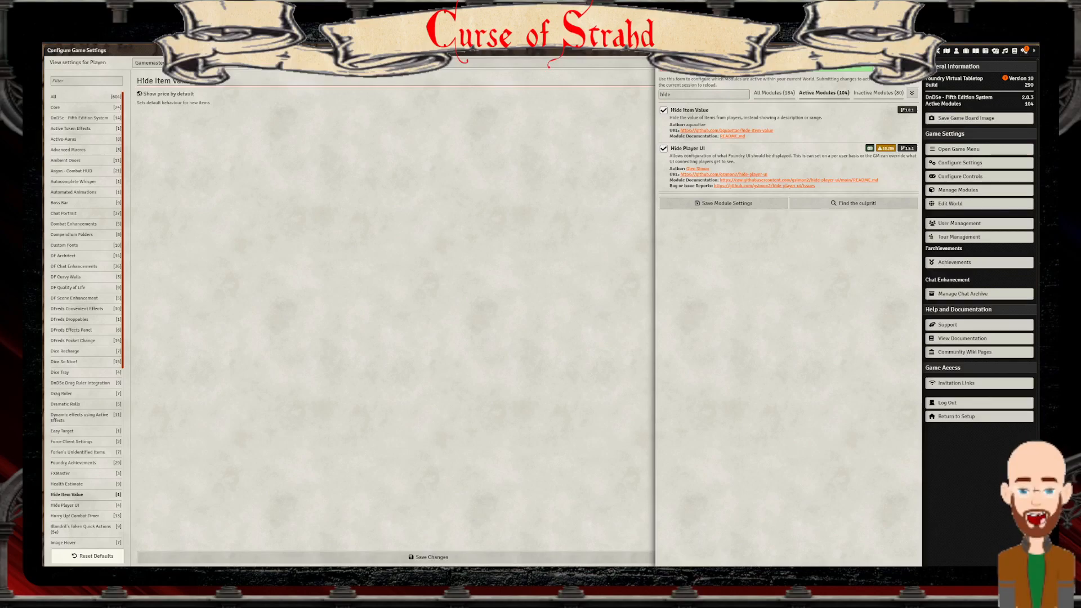
click(428, 225)
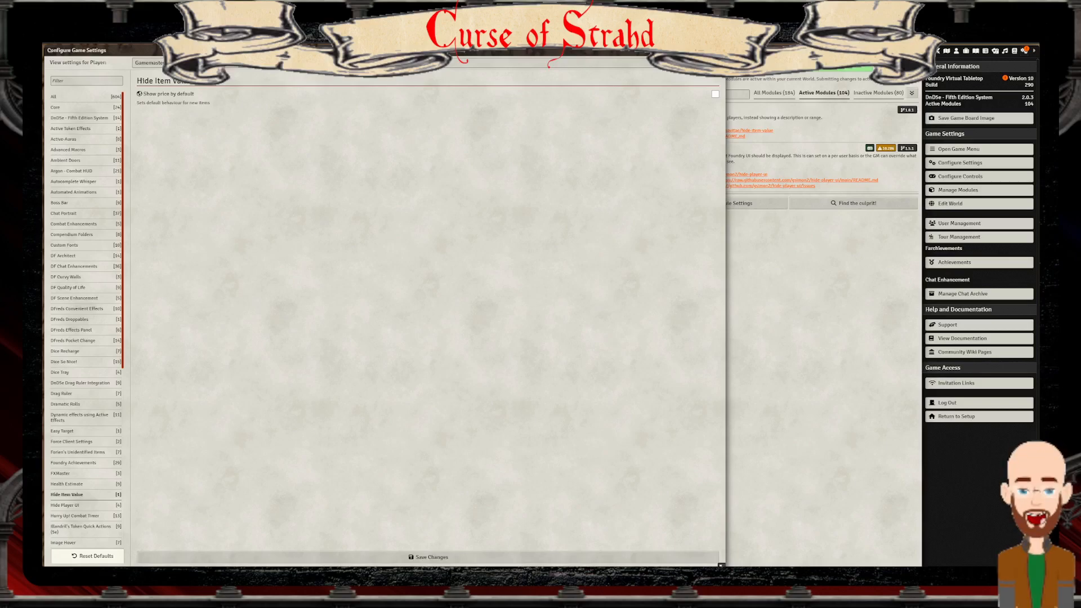
Inspect the price fields of the Young Blue Dragon's Bite attack, then close the item and the actor sheet
click(956, 51)
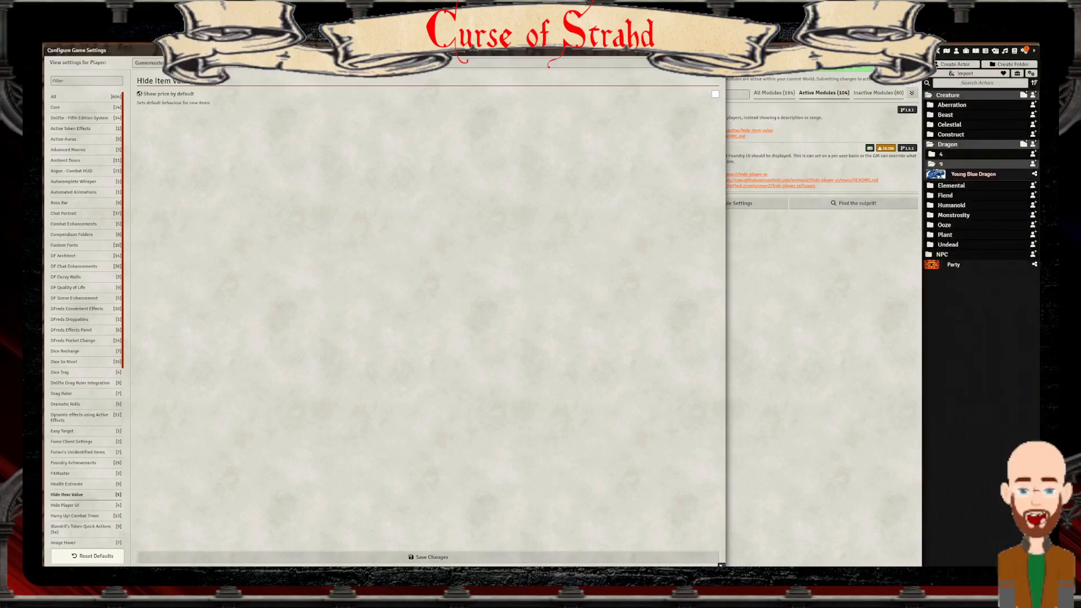
click(974, 174)
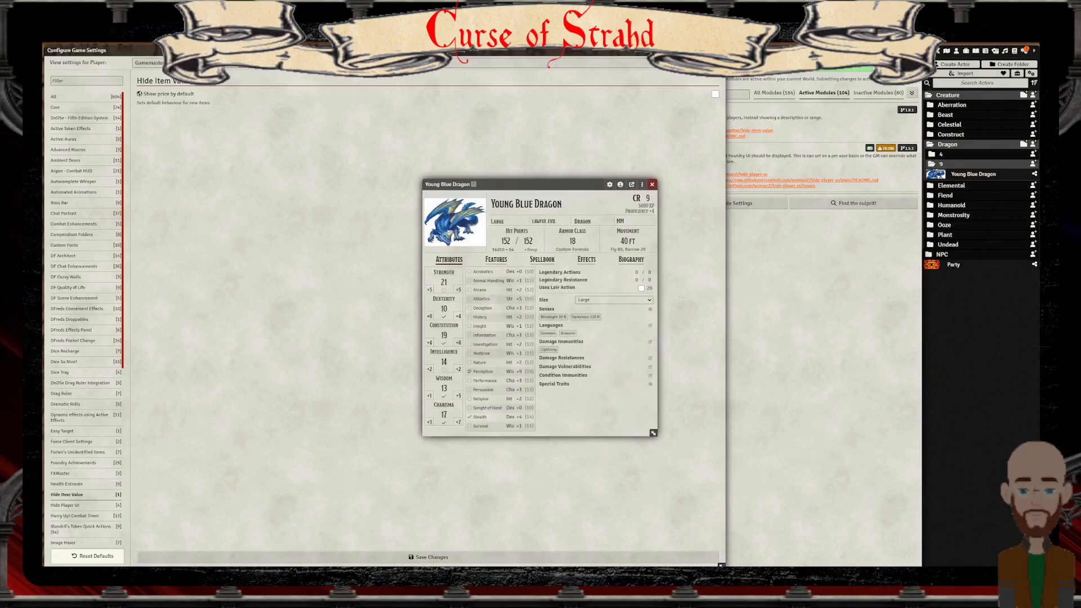
click(496, 260)
click(444, 306)
click(445, 306)
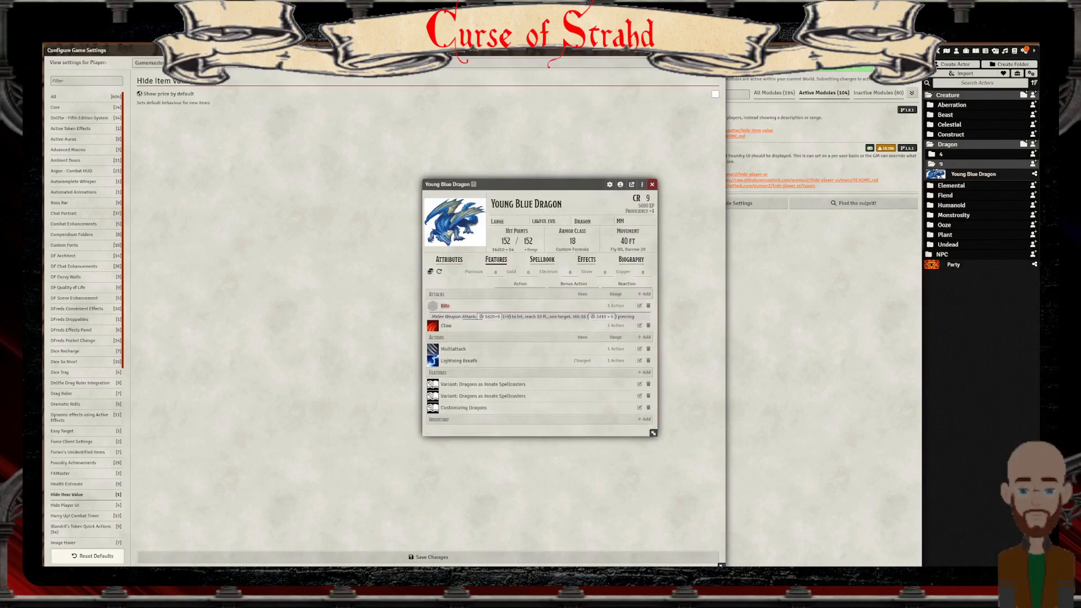
click(640, 306)
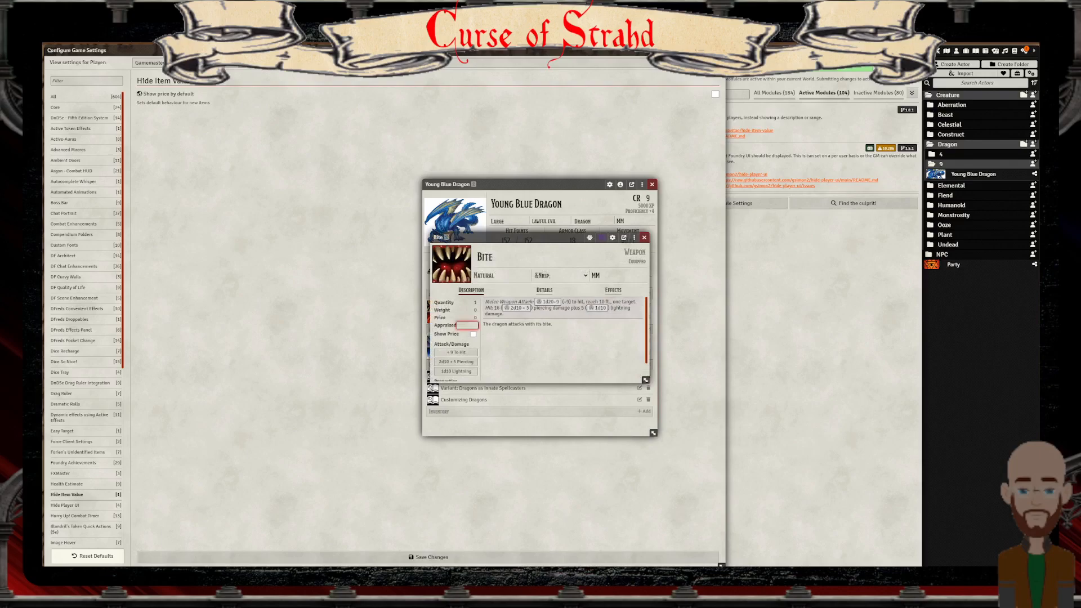
click(644, 237)
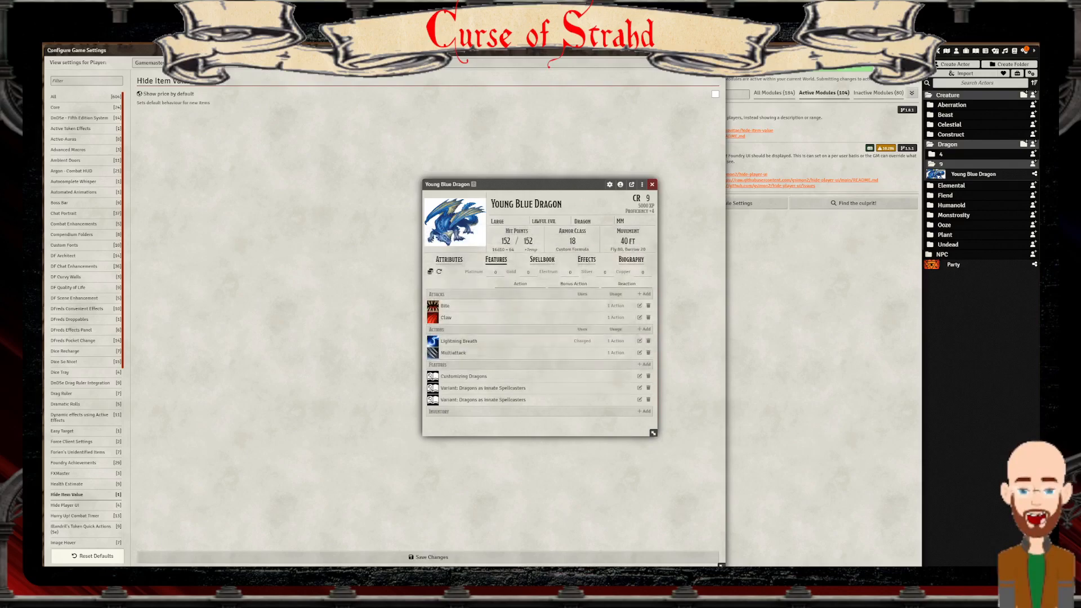
click(652, 184)
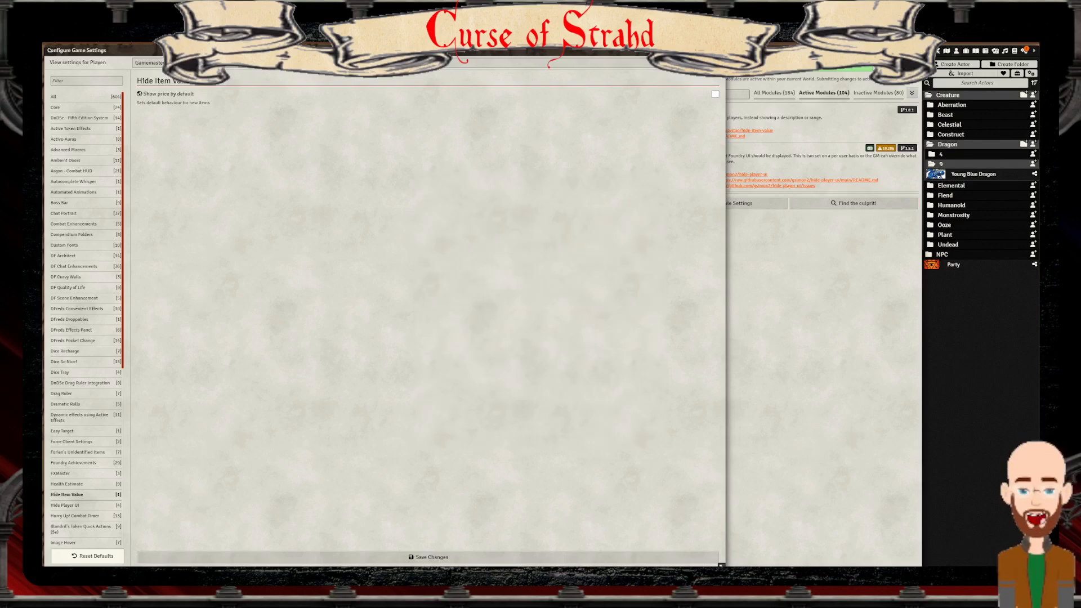
Find the Scout among the CR 1/2 humanoids and inspect the price fields of its Longbow, then close both sheets
click(948, 144)
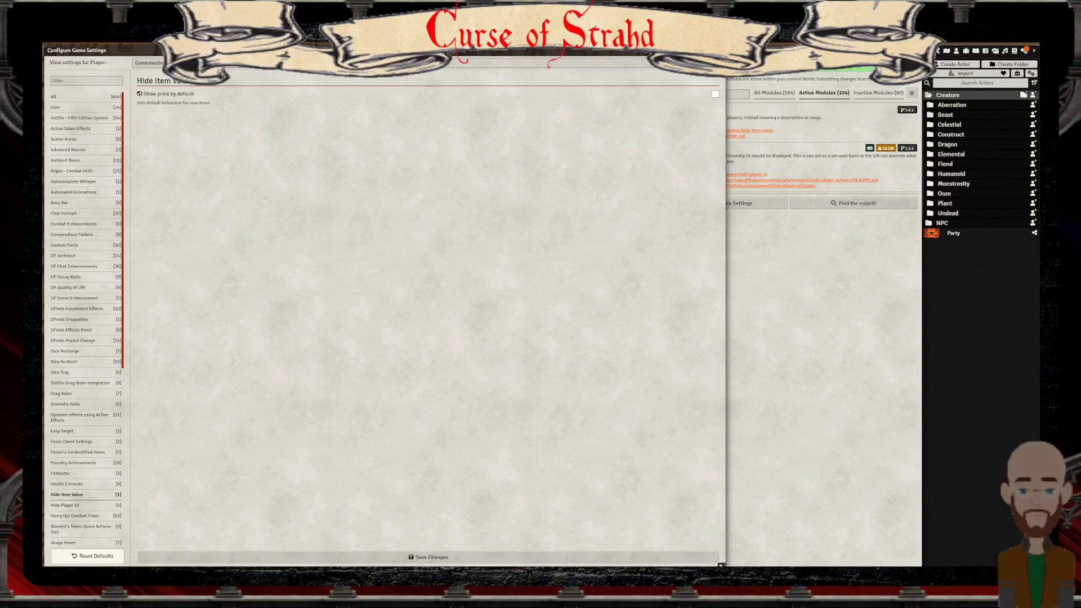
click(951, 174)
click(944, 203)
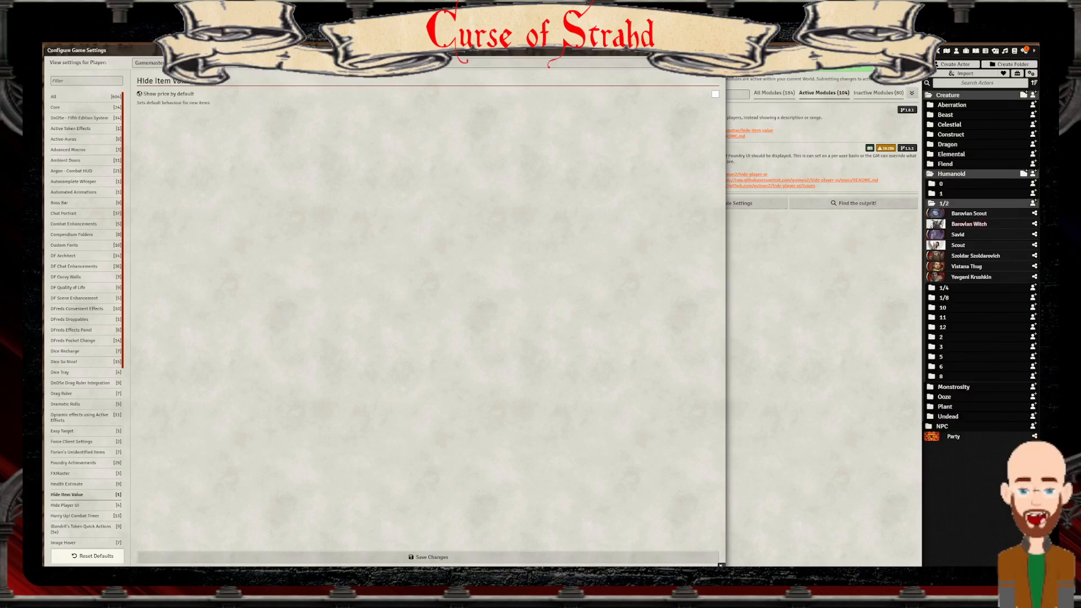
click(958, 245)
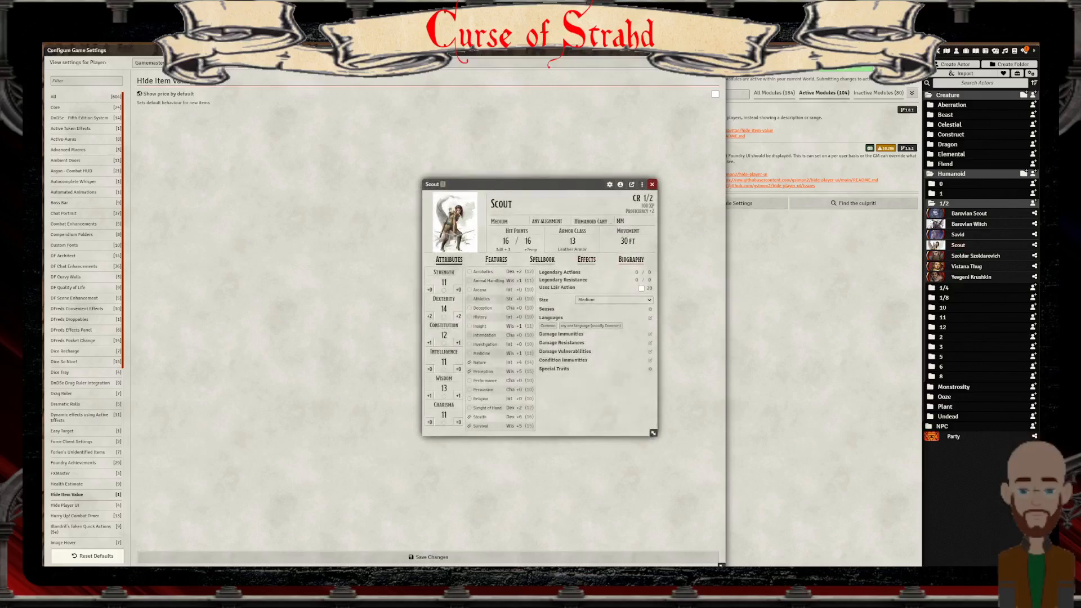
click(587, 260)
click(542, 260)
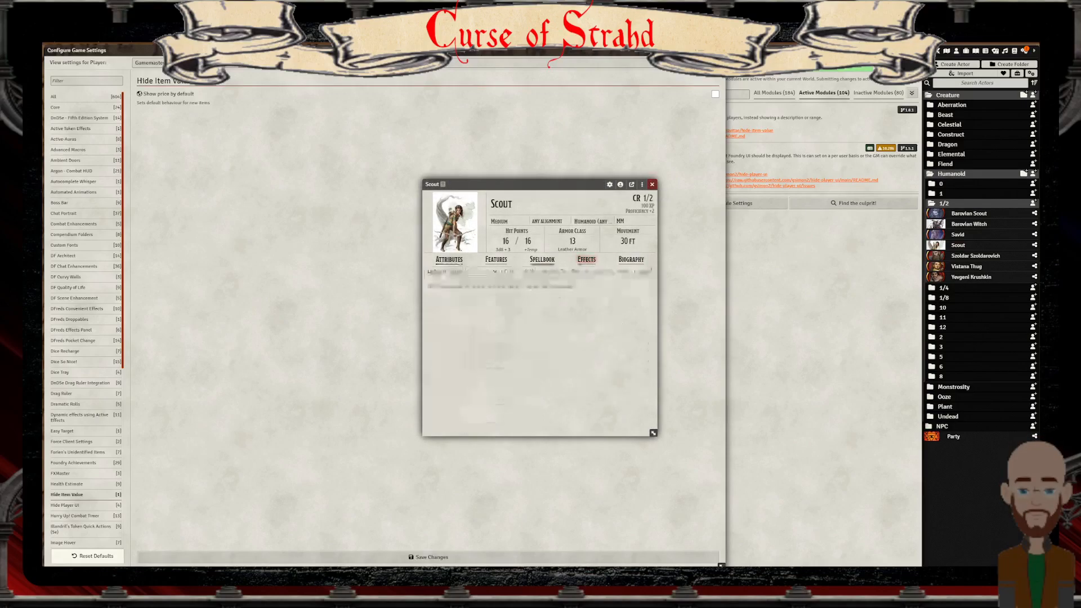
click(496, 260)
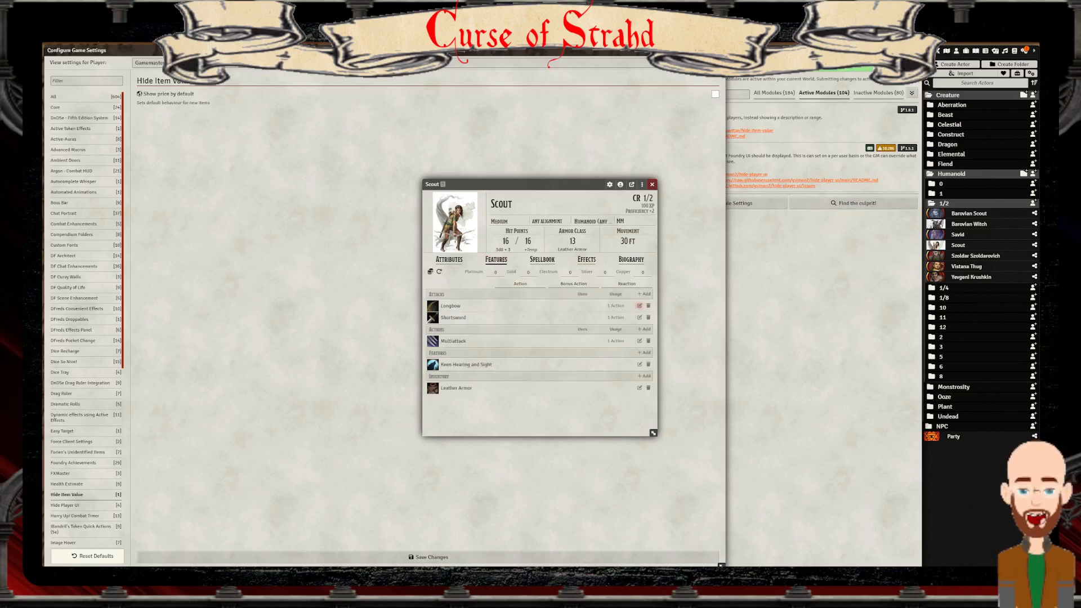
click(639, 306)
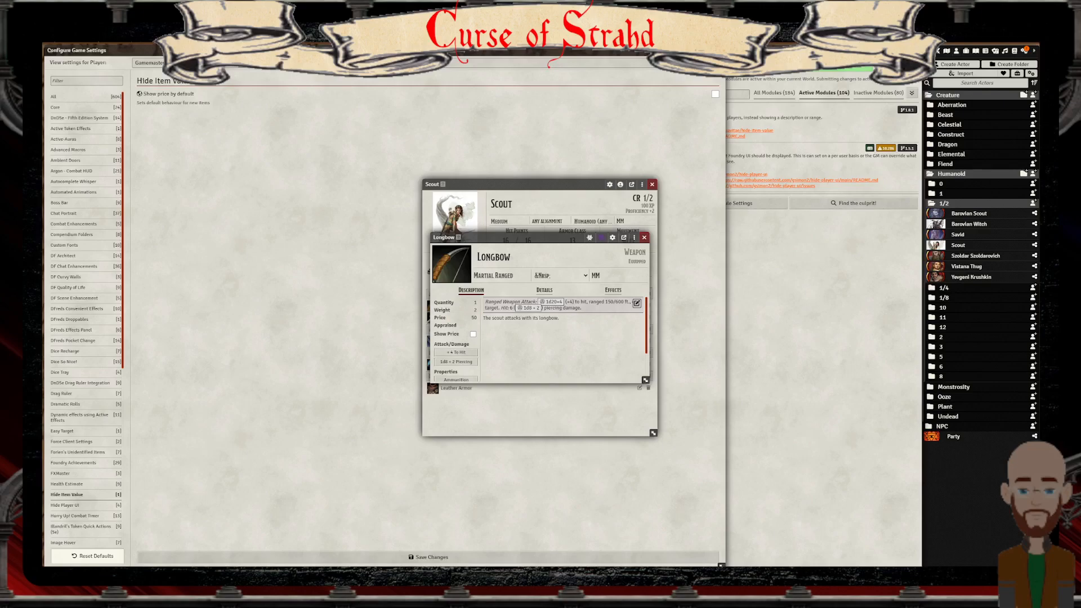
click(644, 238)
click(652, 184)
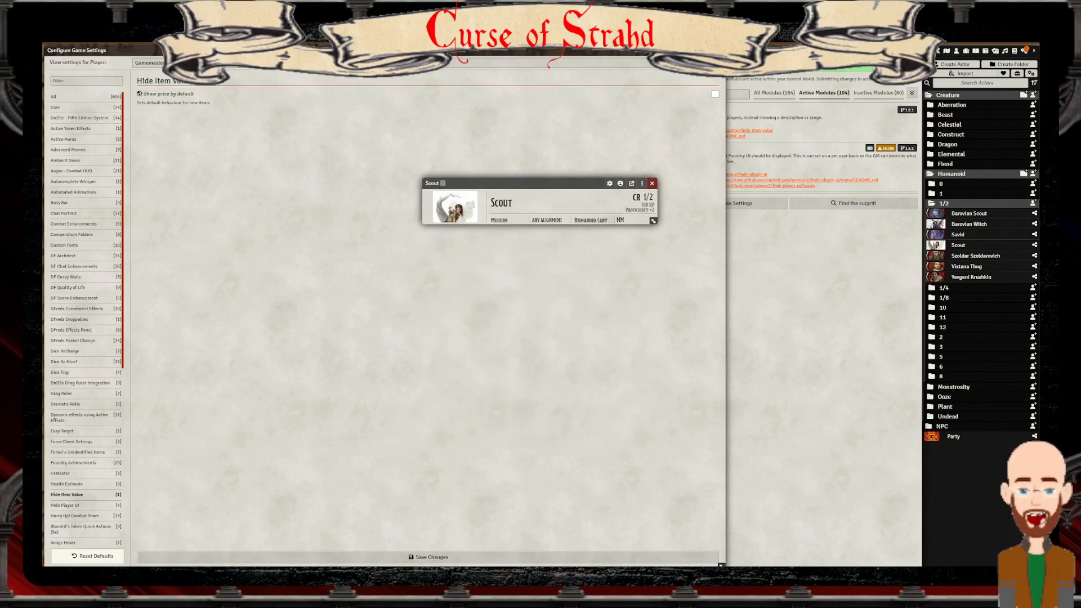
Deselect the Hide Item Value module in the module management list
click(788, 242)
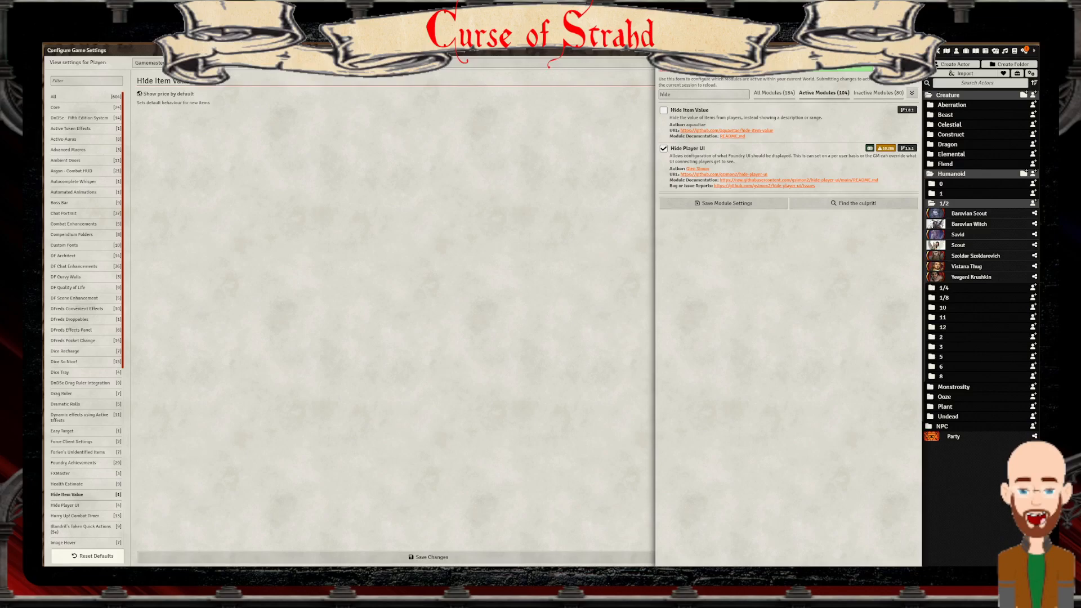
Open the Hide Player UI settings and review the Personal UI and Connecting Player's UI configurations
click(65, 505)
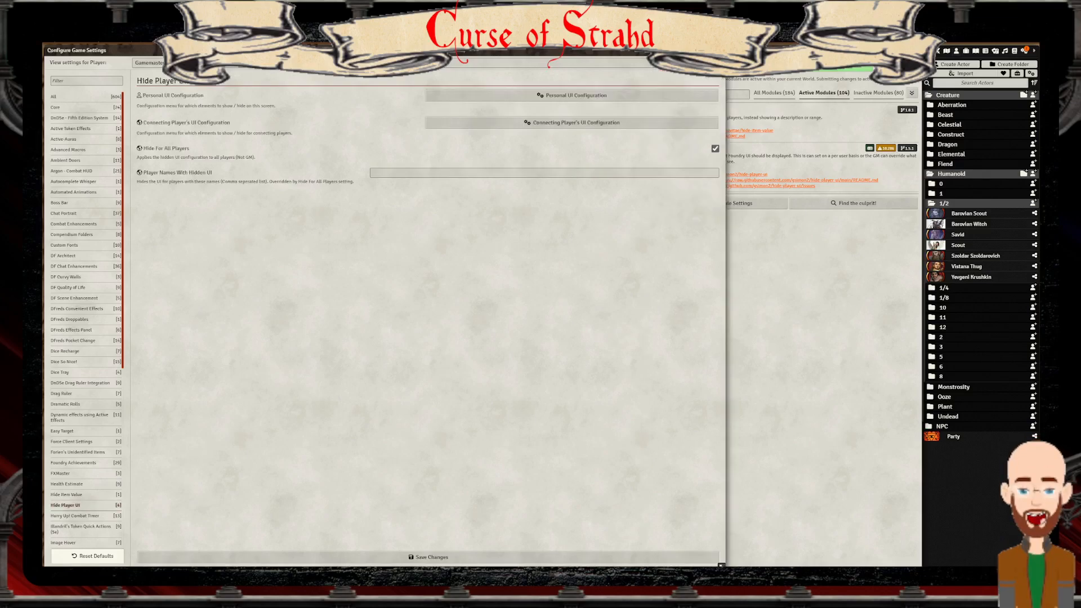
click(572, 96)
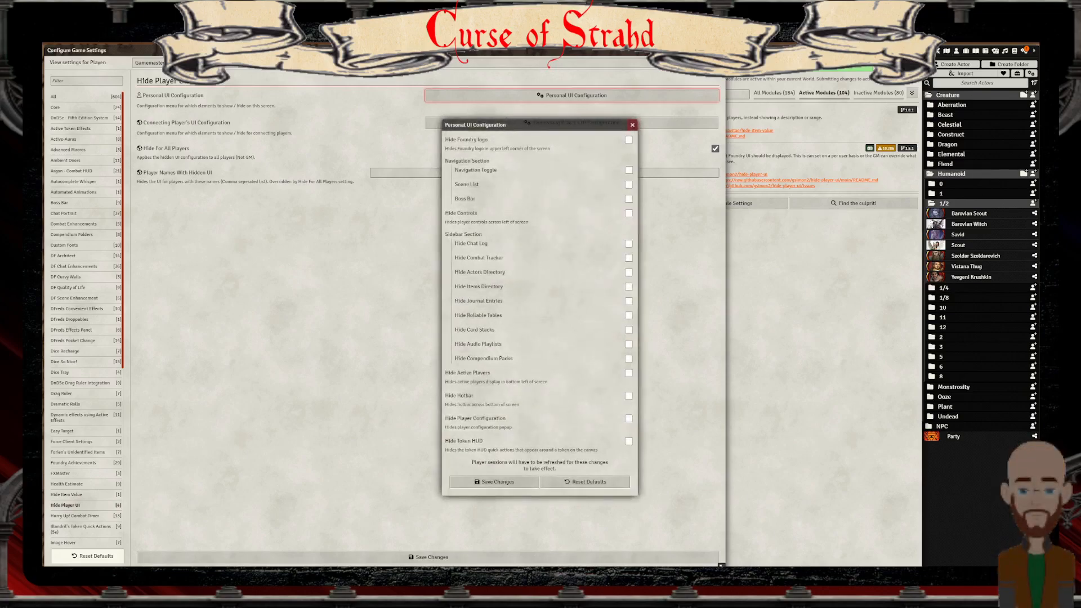
drag(539, 125, 512, 182)
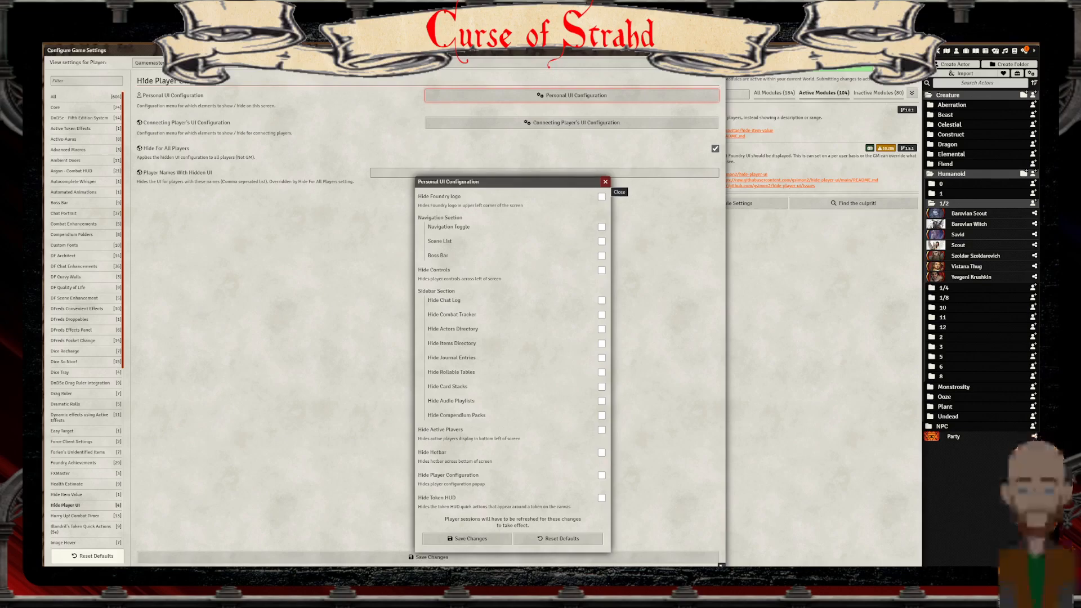
click(605, 181)
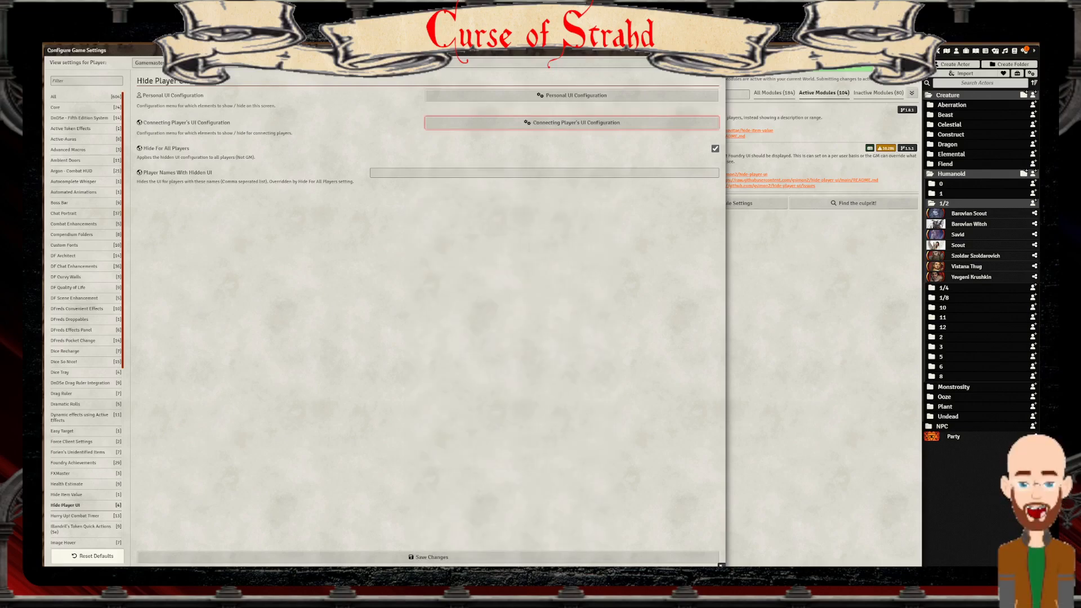
click(664, 122)
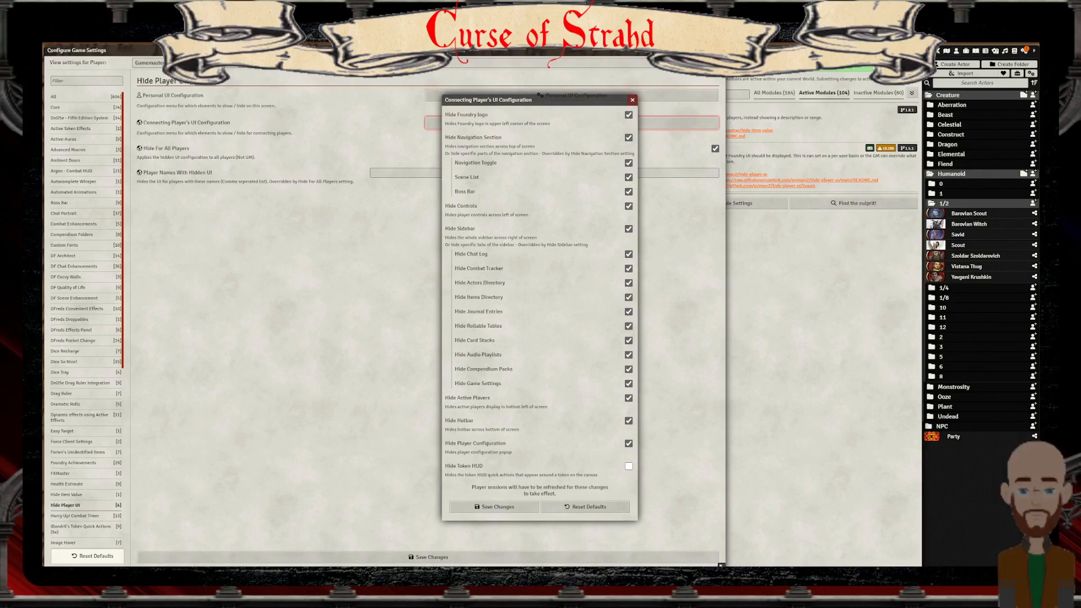
click(632, 100)
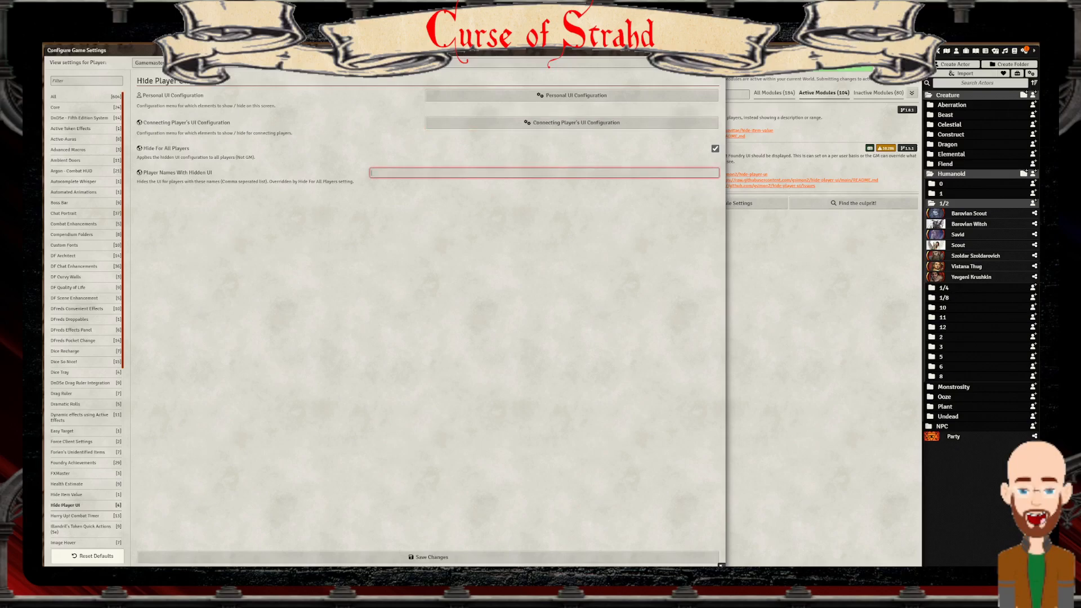
Enter Camera as the player name with hidden UI, and stop hiding the Foundry logo, Boss Bar and navigation section for connecting players
text(mera)
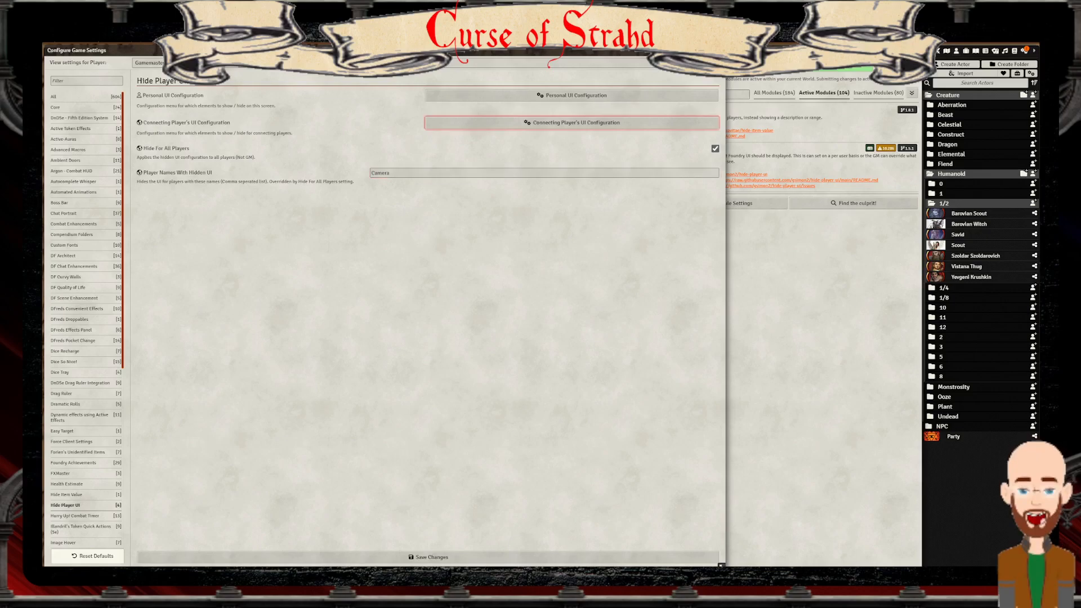
click(571, 122)
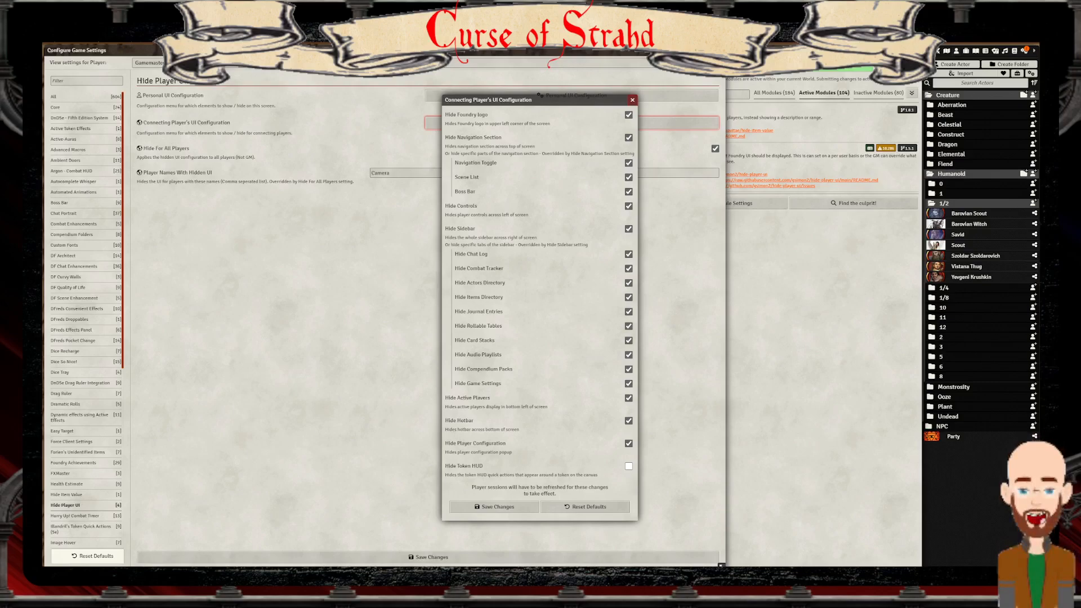
click(628, 114)
click(628, 191)
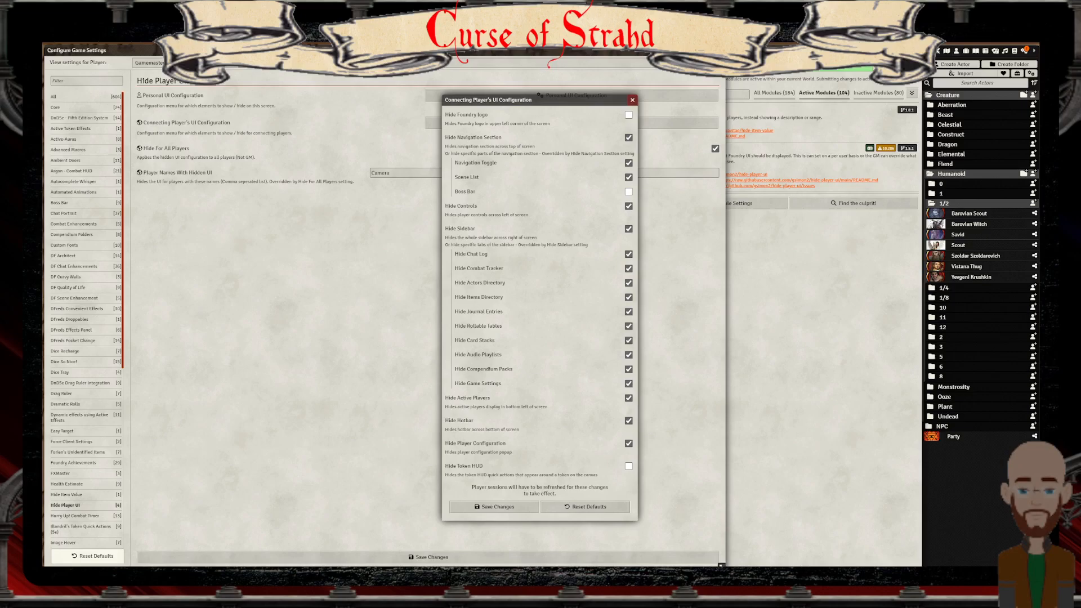
click(629, 137)
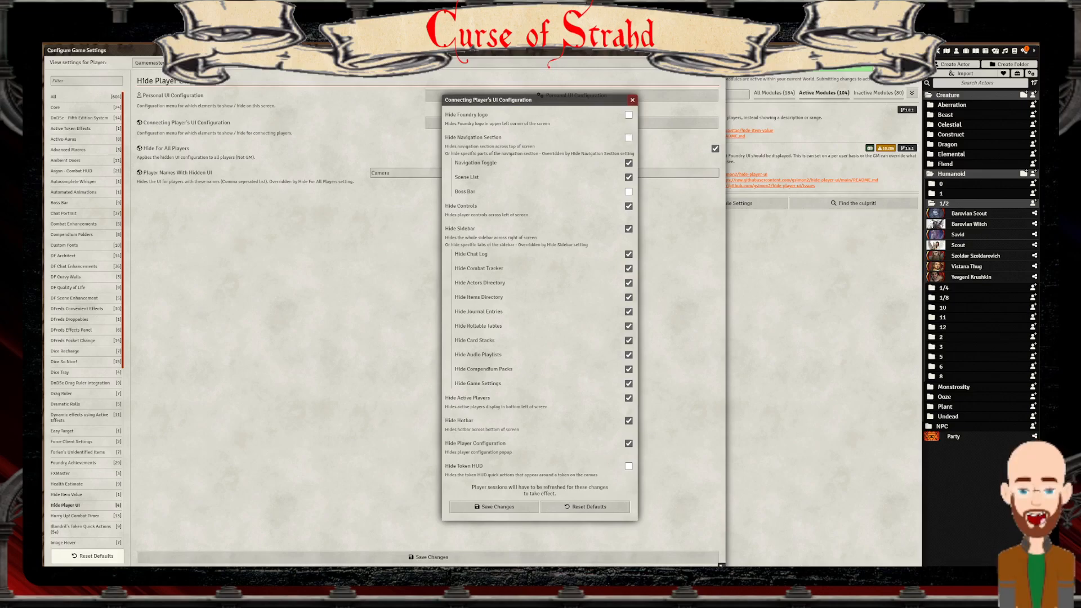
Stop hiding the chat log, combat tracker, sidebar and game settings for connecting players, enable Hide Token HUD, and save the configuration
click(629, 253)
click(628, 268)
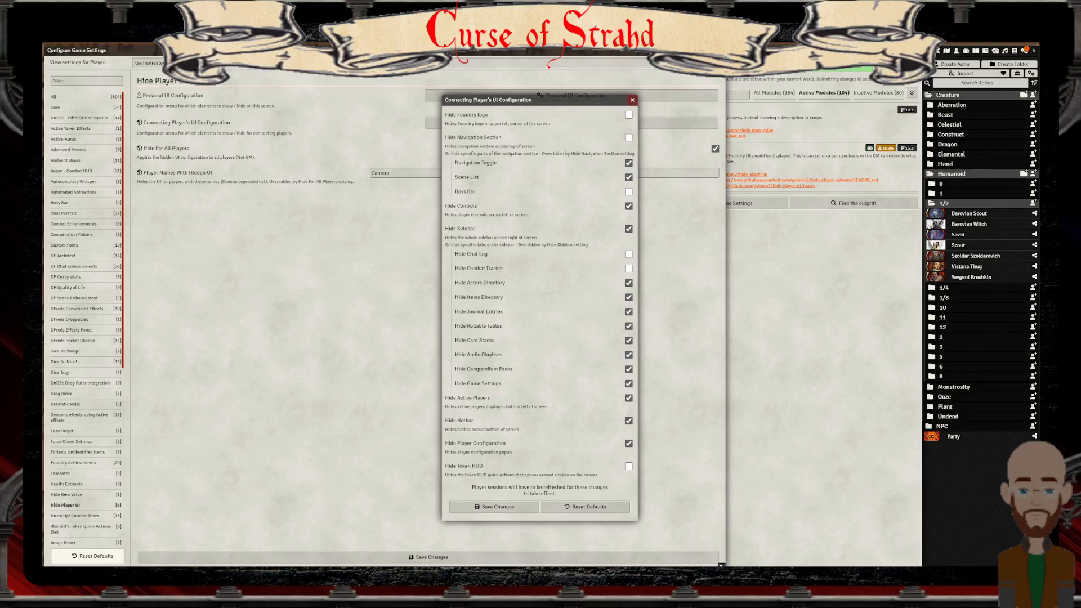
click(629, 228)
click(629, 384)
click(629, 466)
click(495, 507)
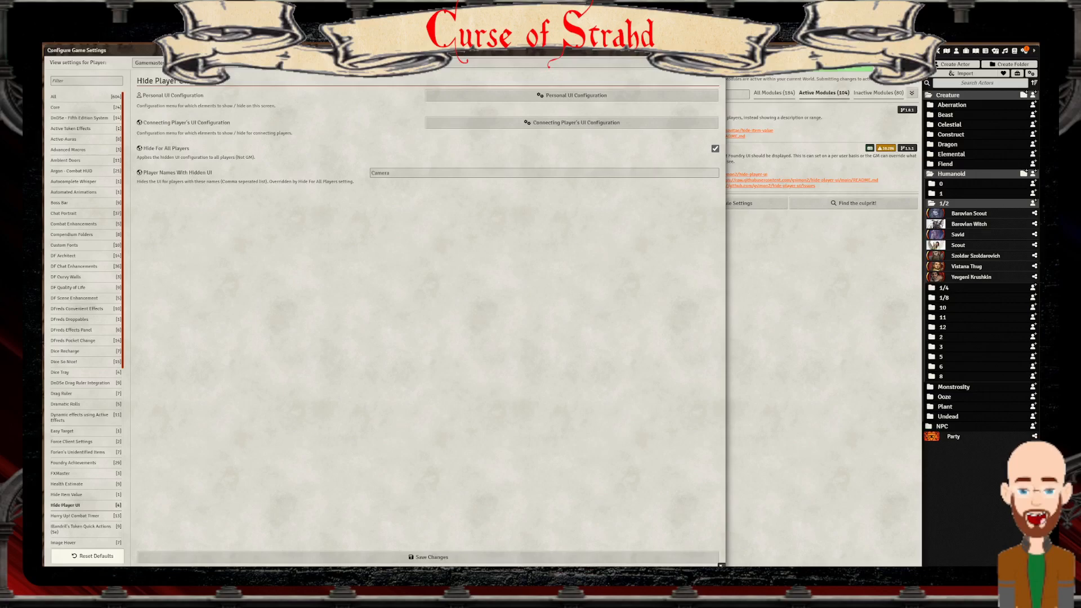
Review the Personal UI and Connecting Player's UI configurations, keeping the settings view on Gamemaster
click(572, 95)
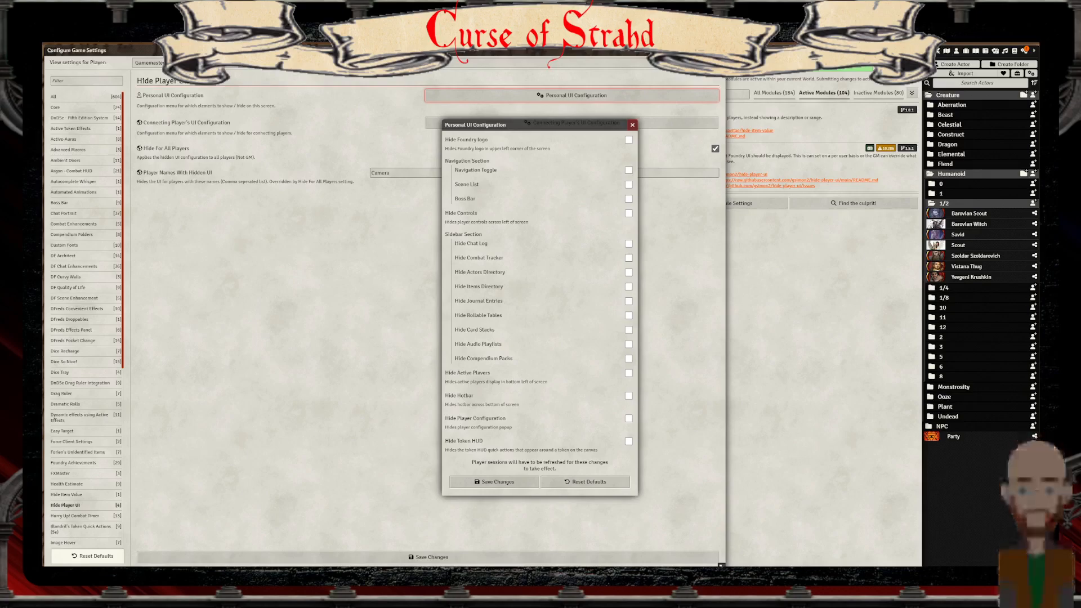
click(633, 125)
click(428, 62)
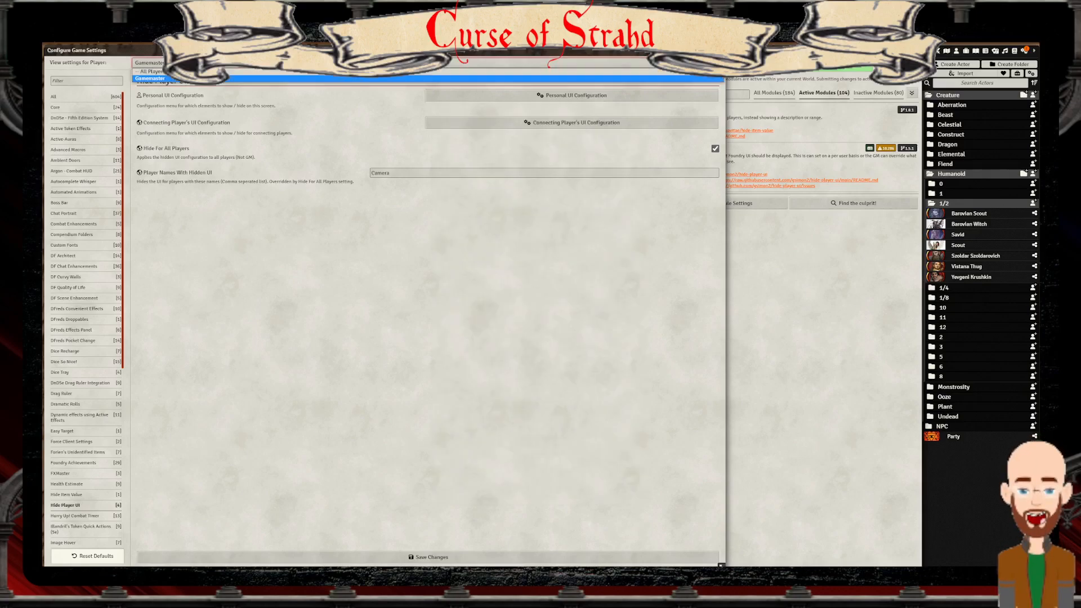
click(428, 79)
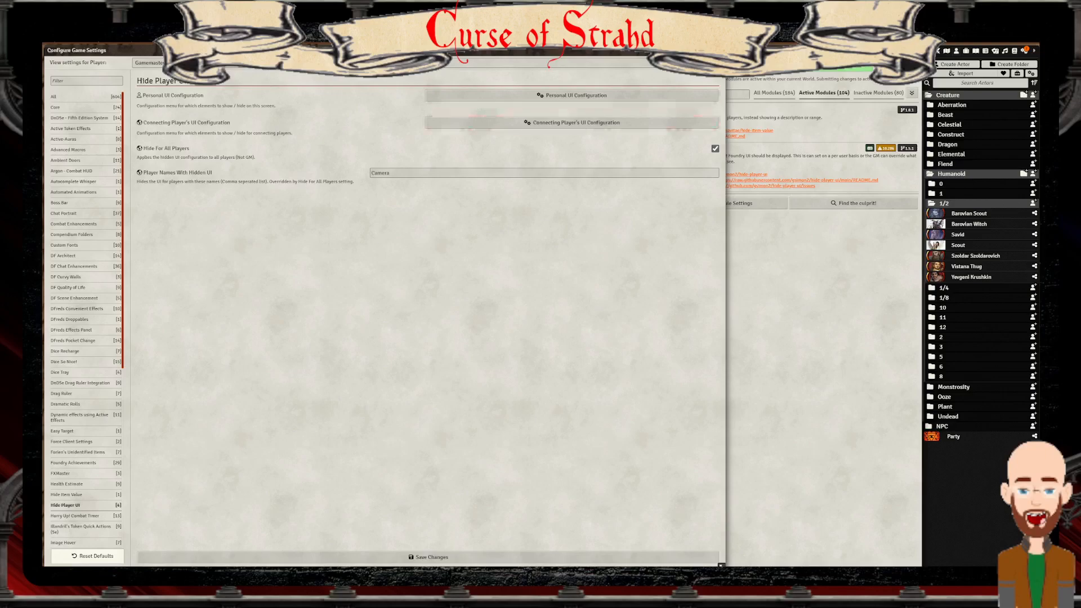
click(571, 122)
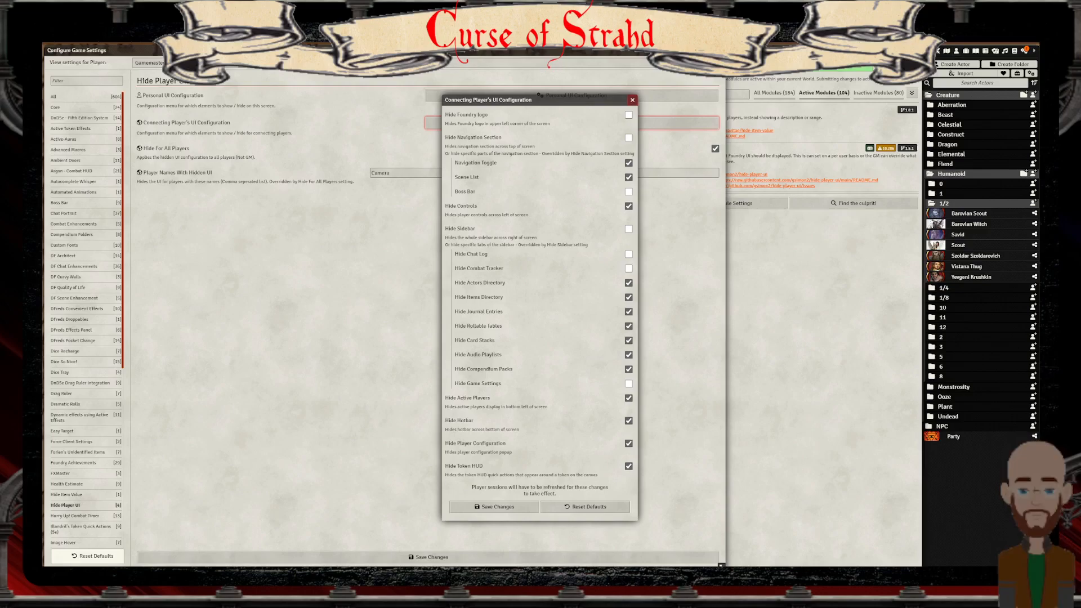
click(632, 101)
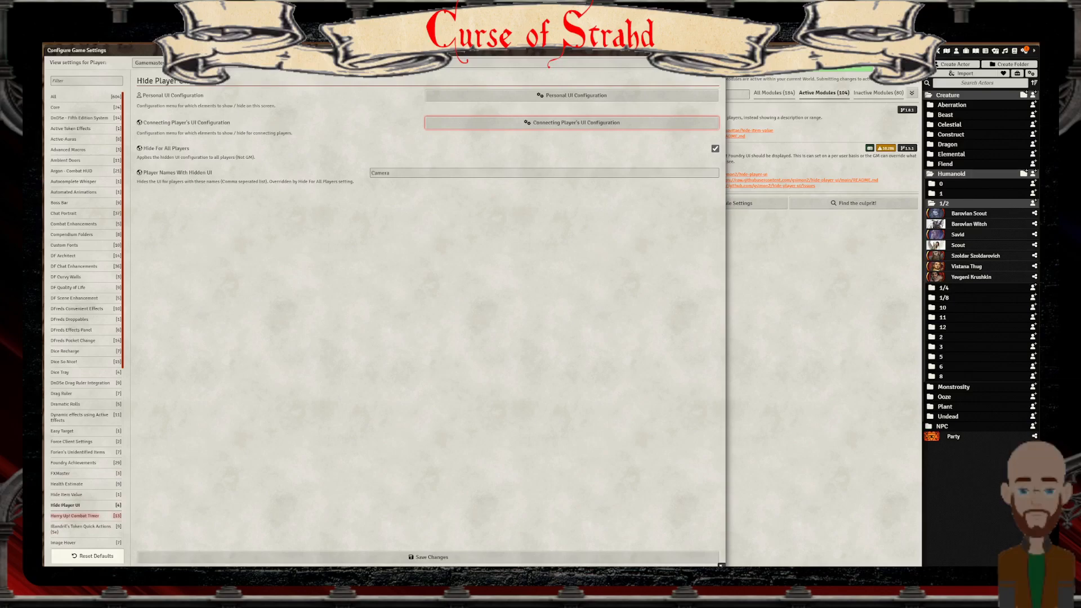
Set the Hurry Up! Combat Timer duration to 120 seconds and its style to Sand, then save the changes
click(75, 515)
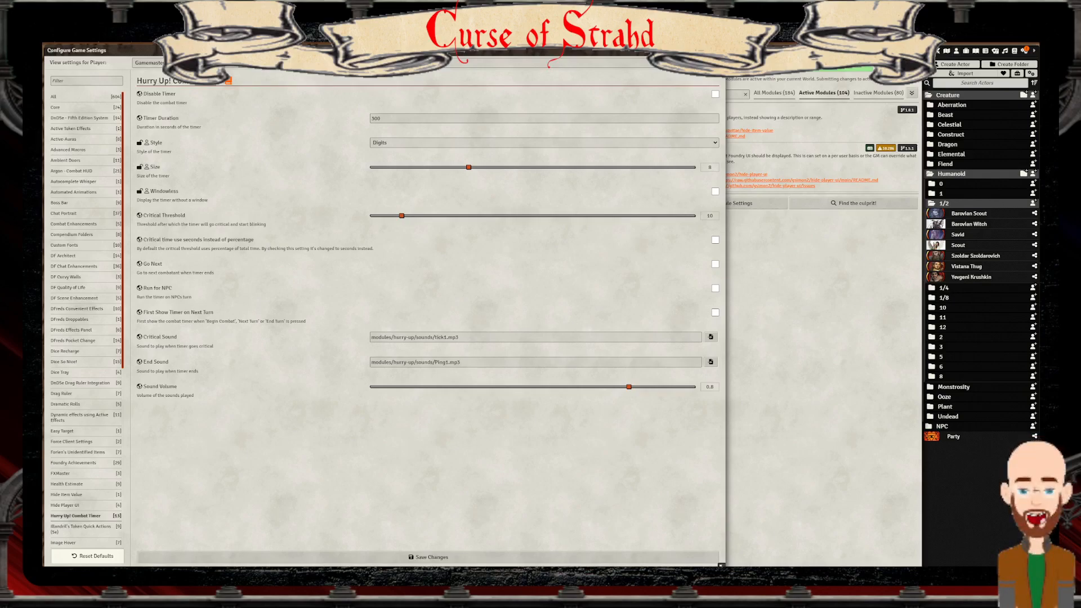
double_click(377, 119)
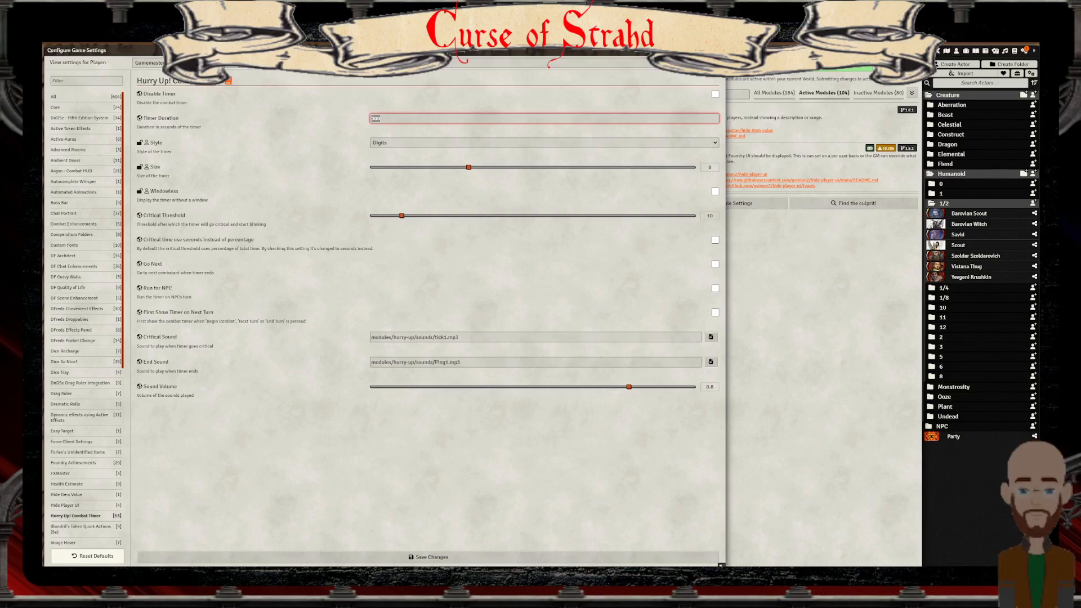
text(120)
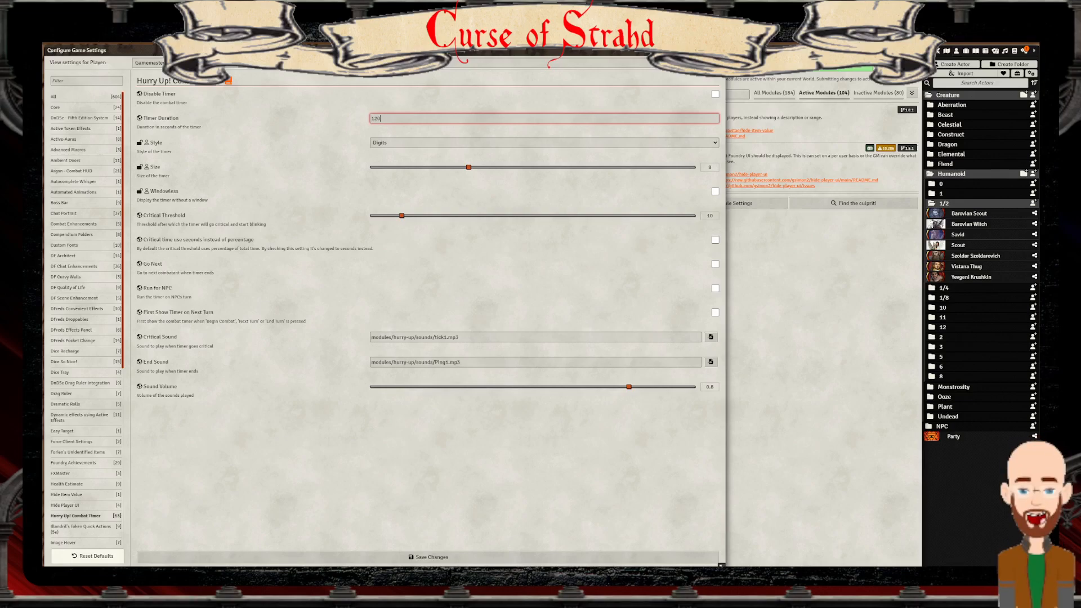
click(544, 143)
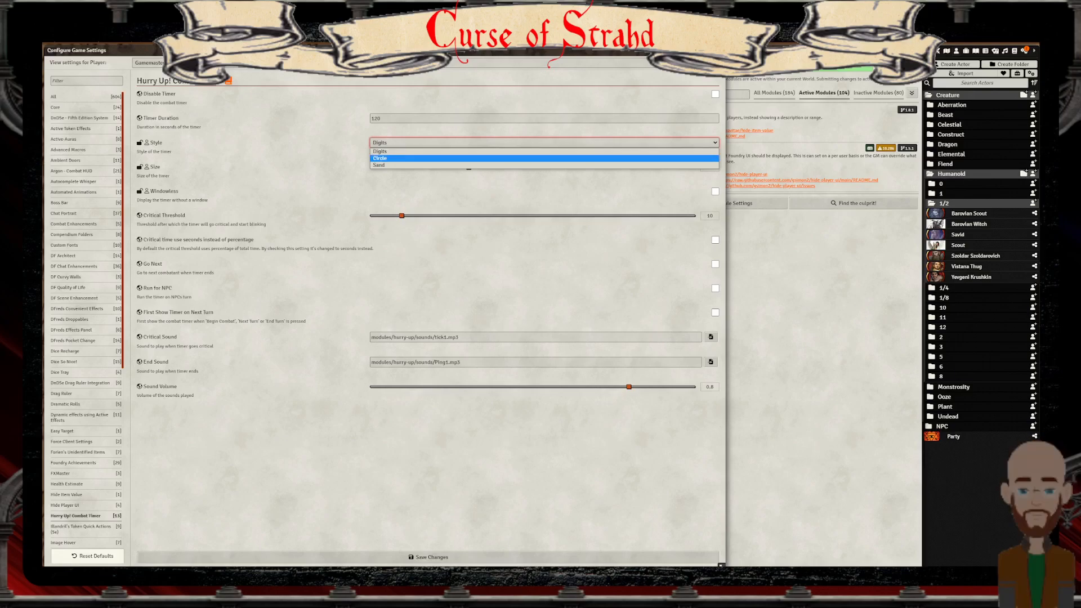
click(389, 165)
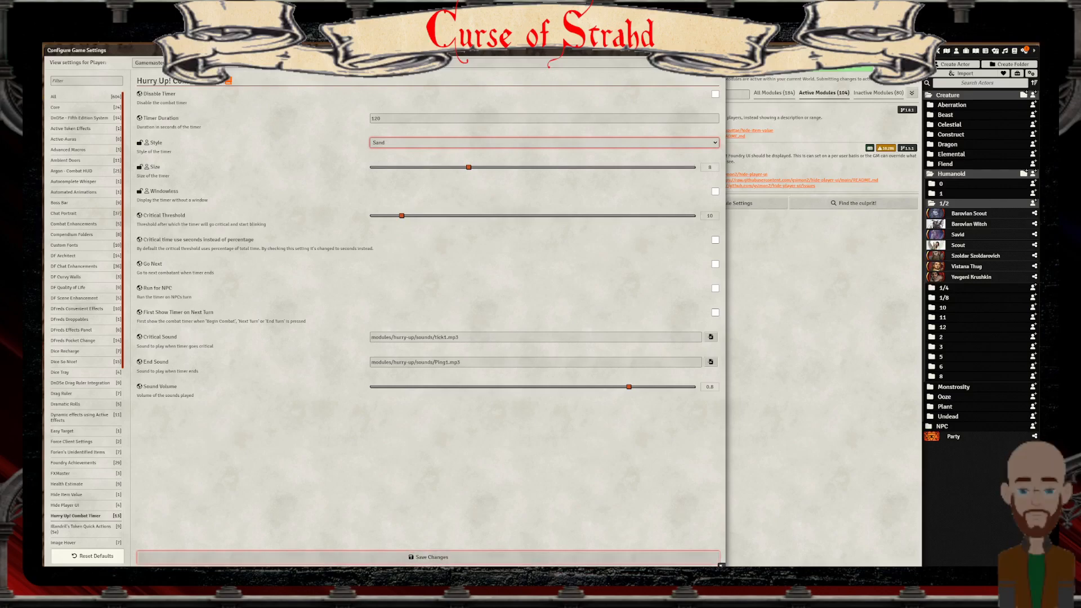
click(431, 557)
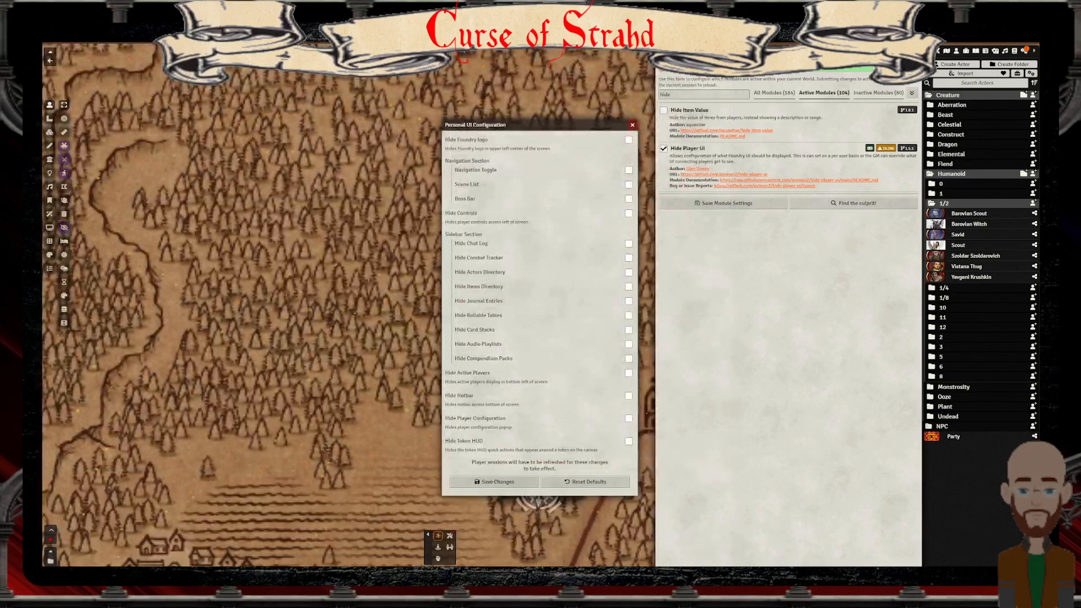
Close the Personal UI Configuration, save the module settings with Hide Item Value disabled, and confirm the prompt
click(632, 125)
click(732, 203)
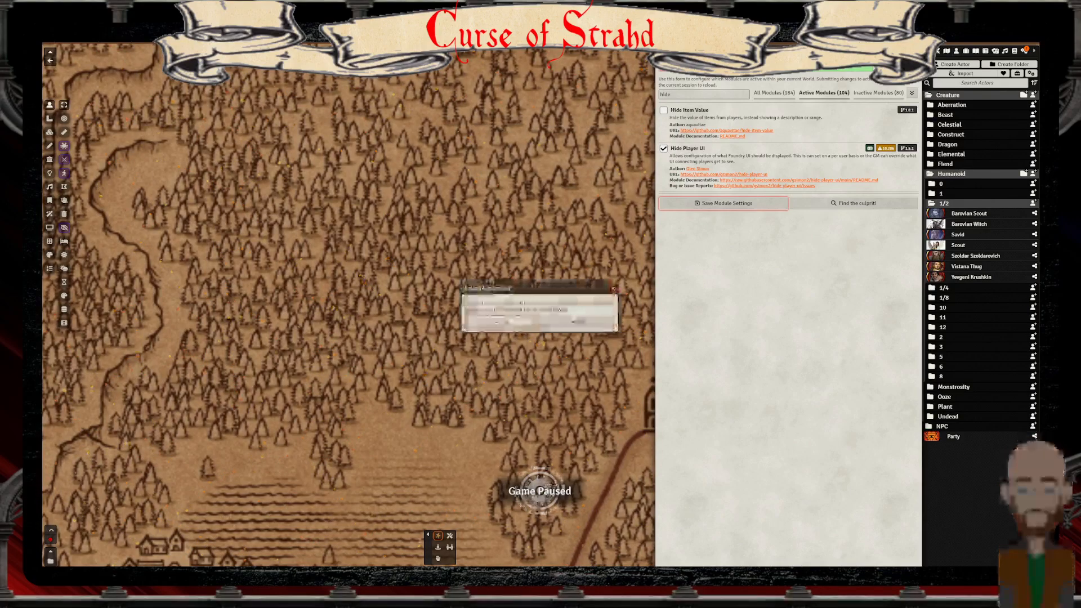
key(Return)
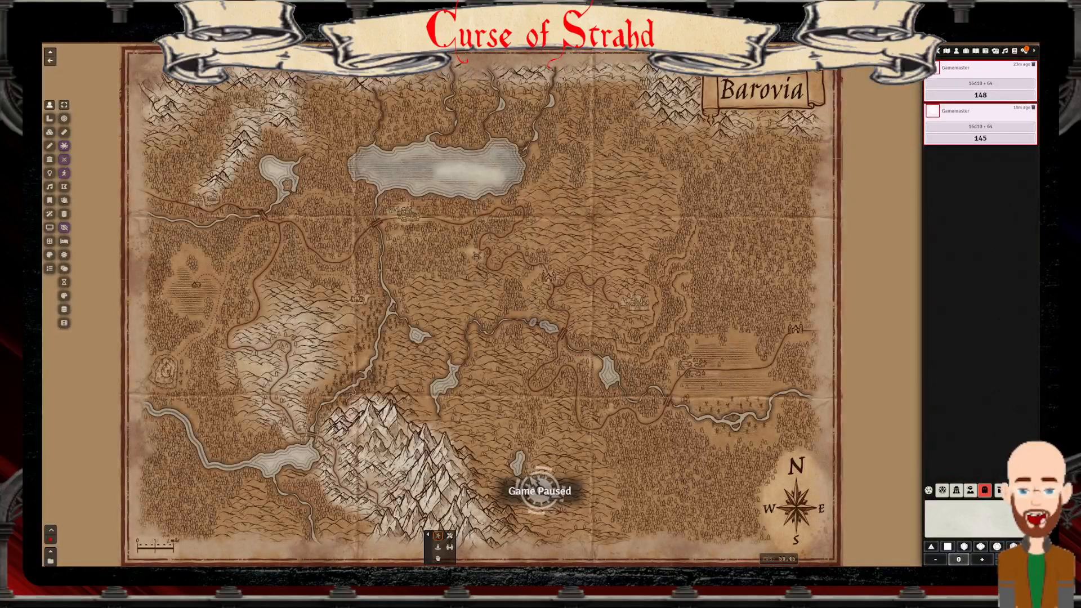
Expand the Creature and Beast actor folders and place a Giant Goat and swarms of Spiders, Centipedes and Wasps in Barovia's eastern forest
click(956, 51)
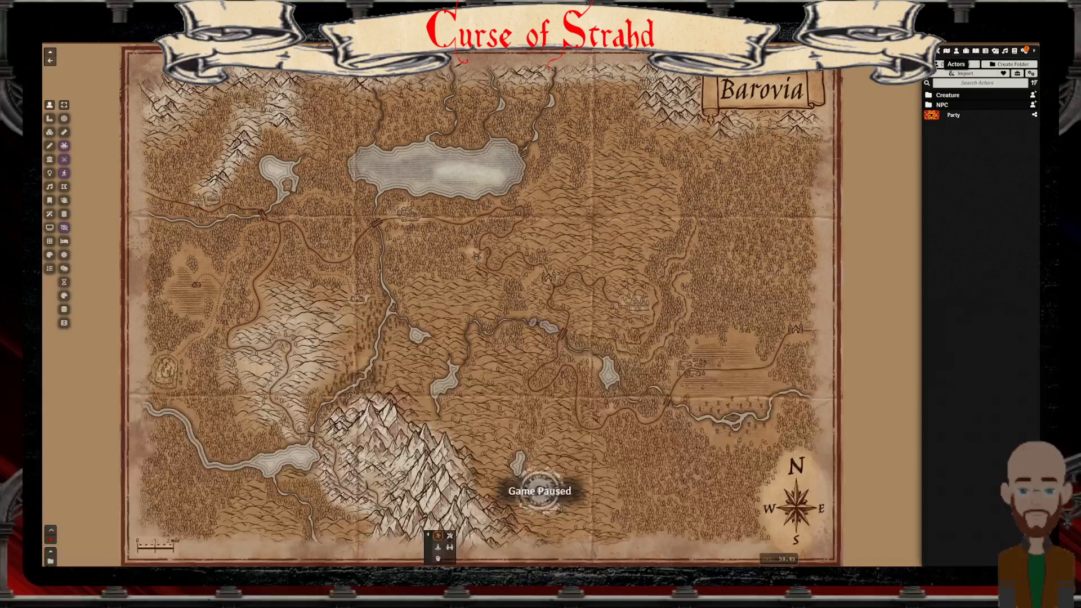
click(947, 94)
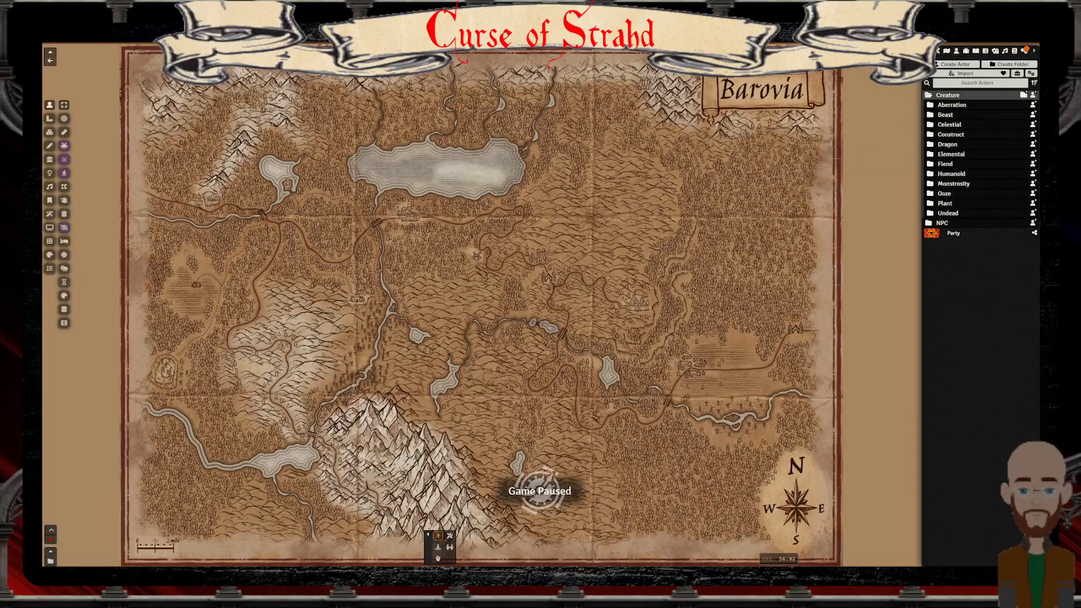
click(945, 114)
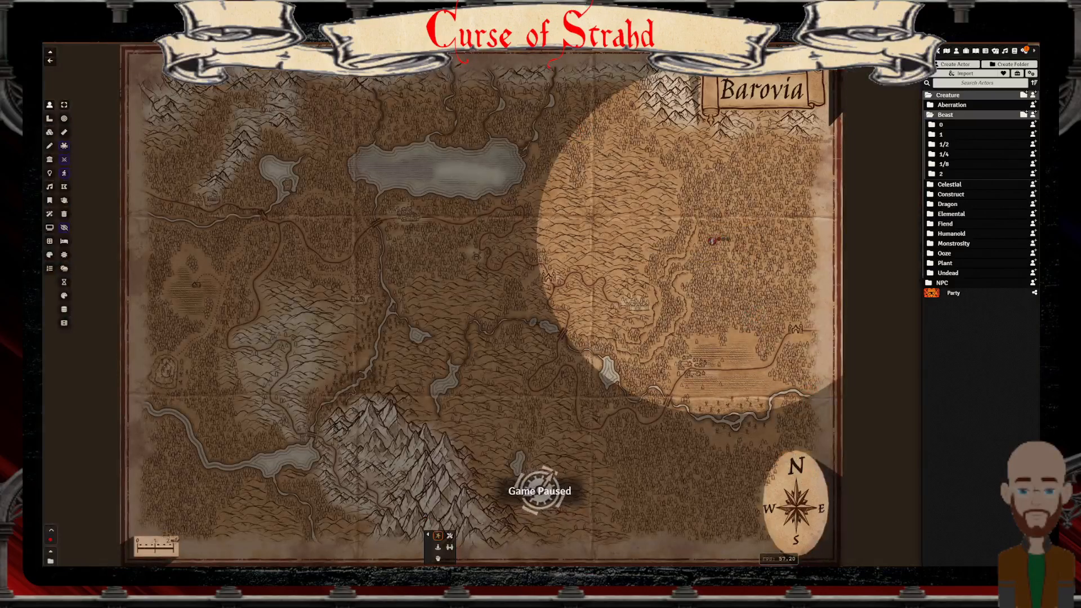
scroll(541, 304, up, 10)
drag(732, 225, 502, 342)
scroll(540, 304, up, 11)
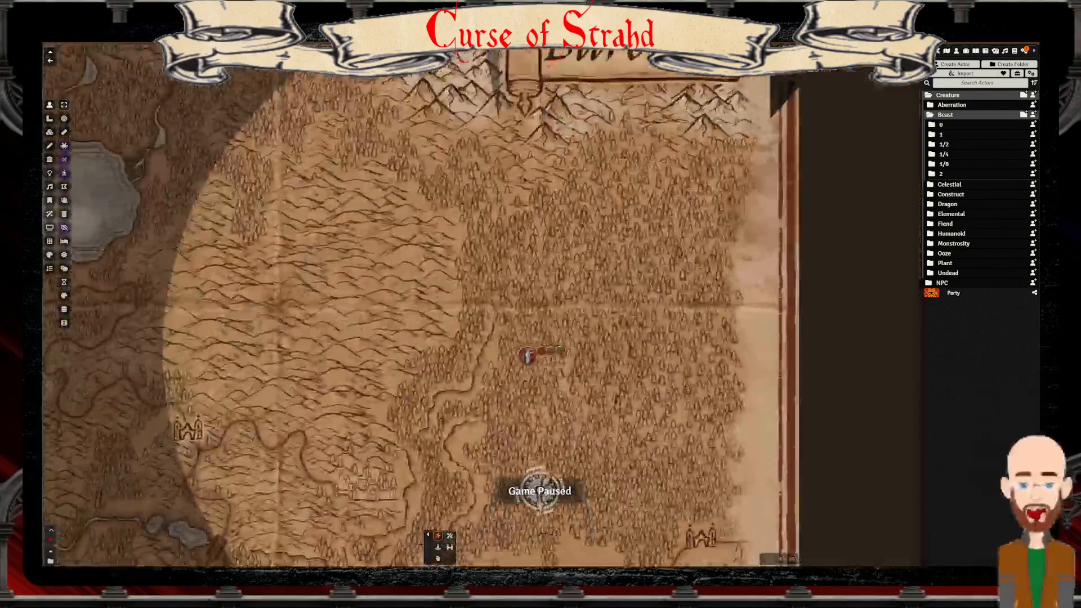
scroll(537, 299, up, 3)
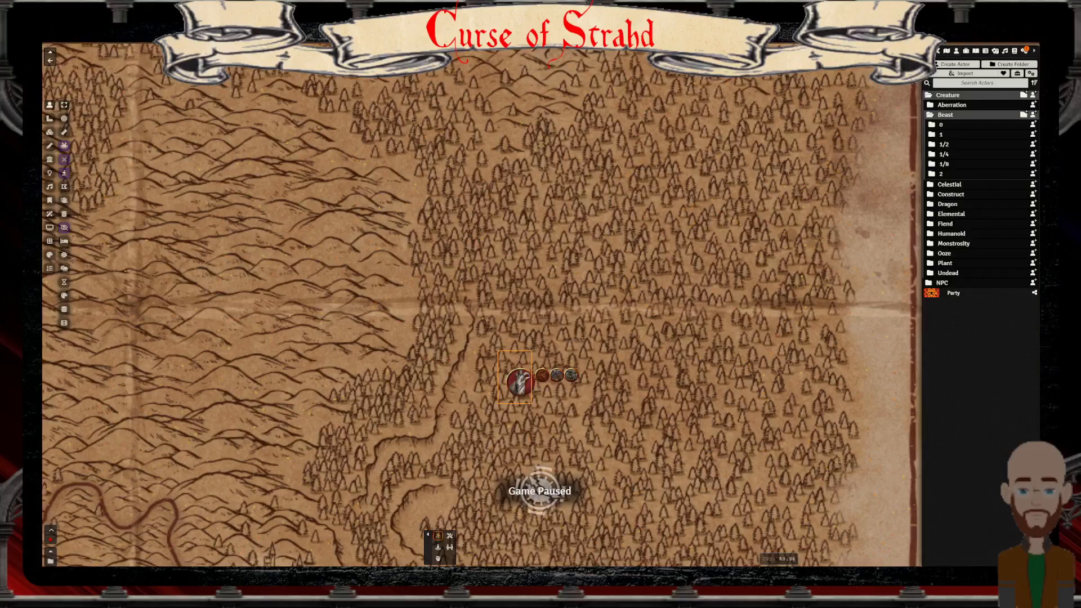
Add the Giant Goat and the three swarm tokens to an encounter, roll initiative for all of them, and begin combat
click(518, 382)
click(542, 375)
click(556, 375)
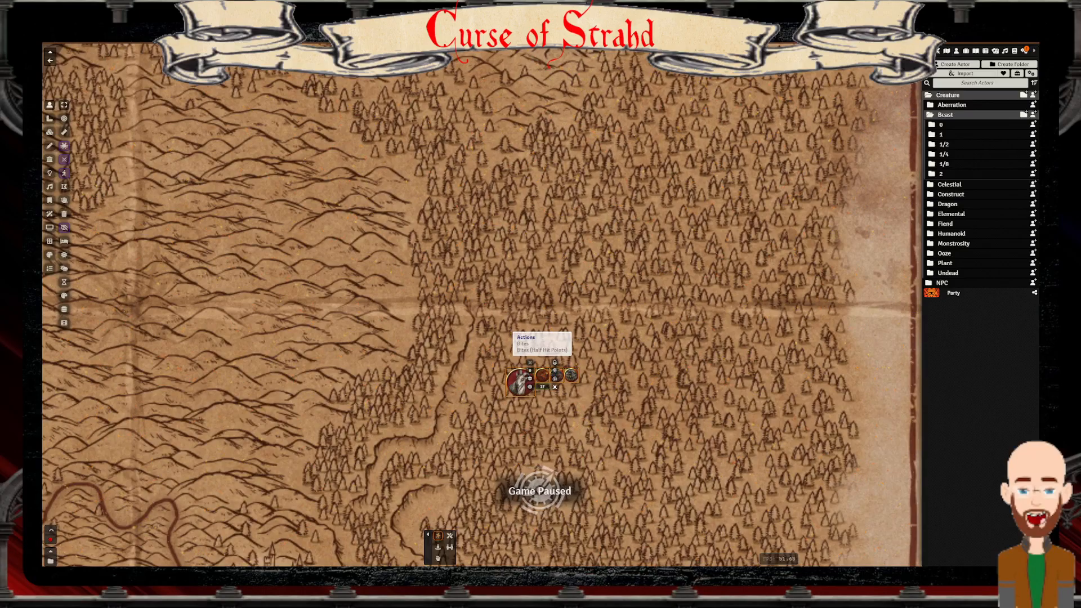
click(936, 51)
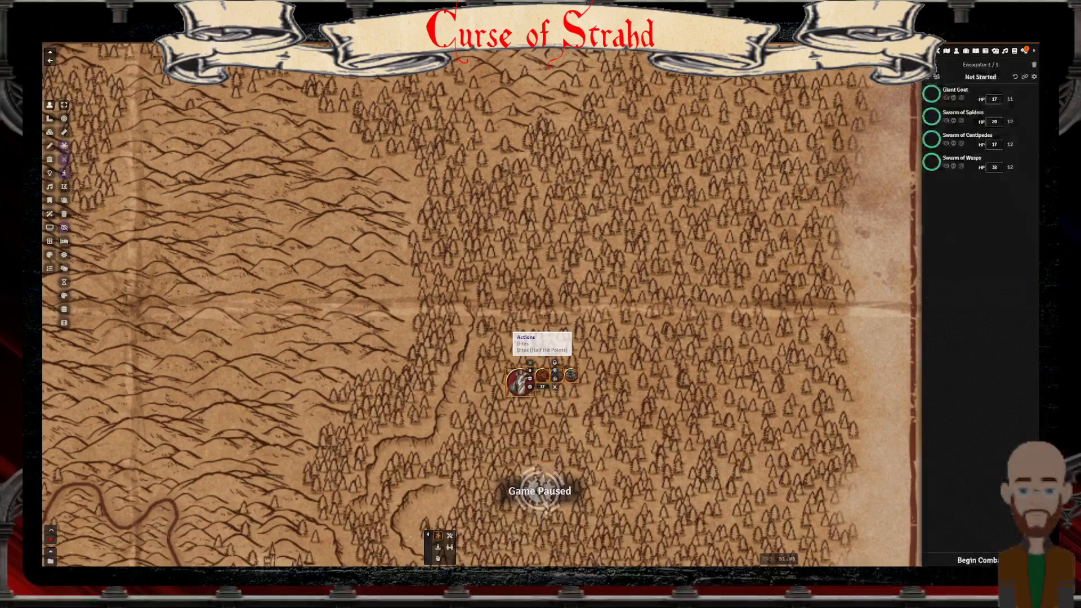
click(936, 76)
click(979, 560)
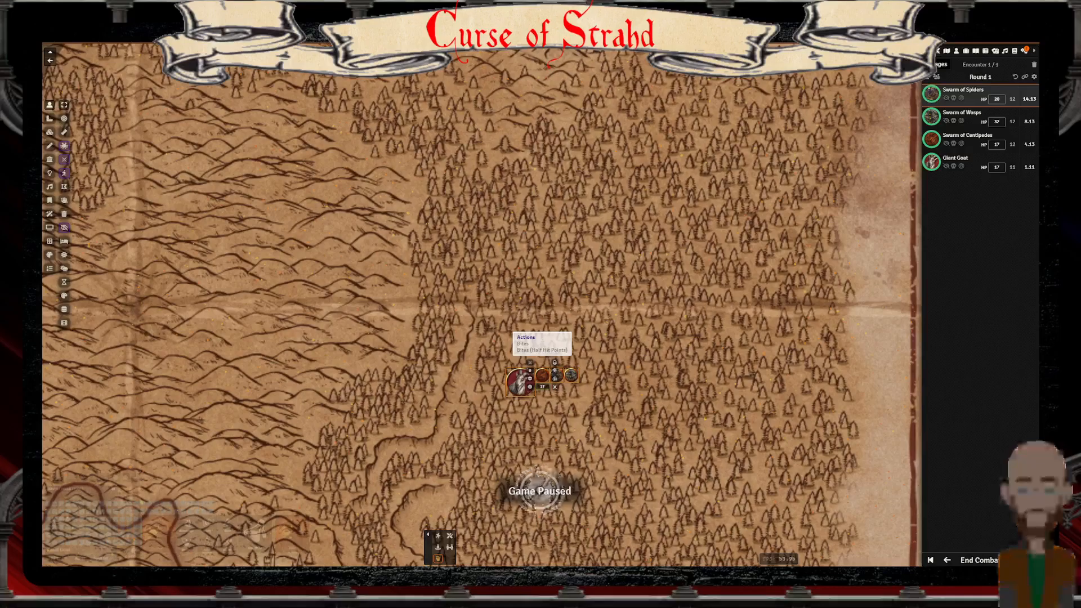
Set the Combat Theme in the Core game settings to Fight Commentator
click(1025, 51)
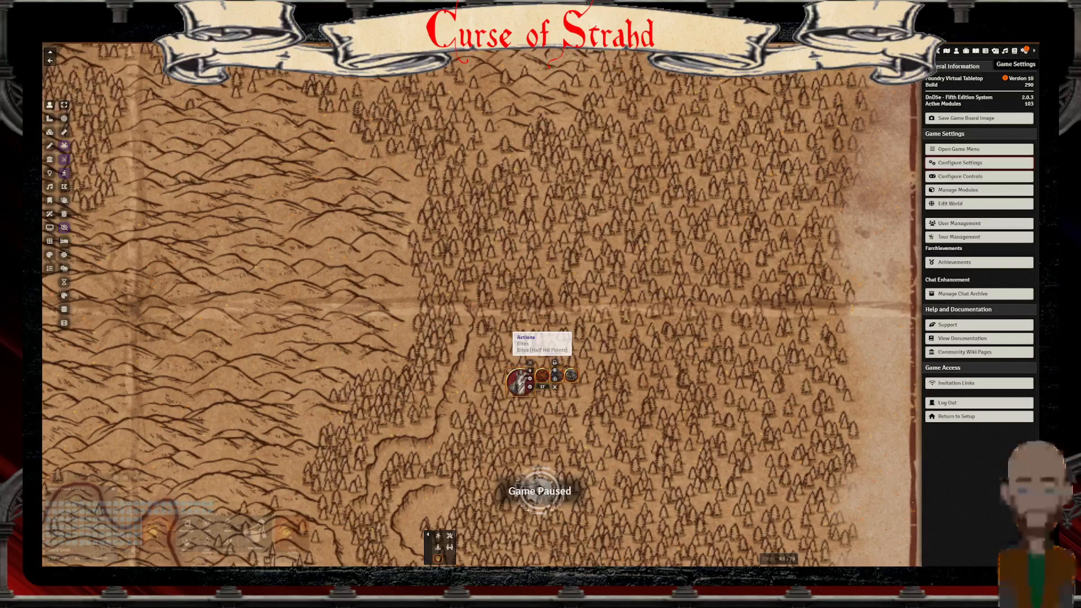
click(960, 163)
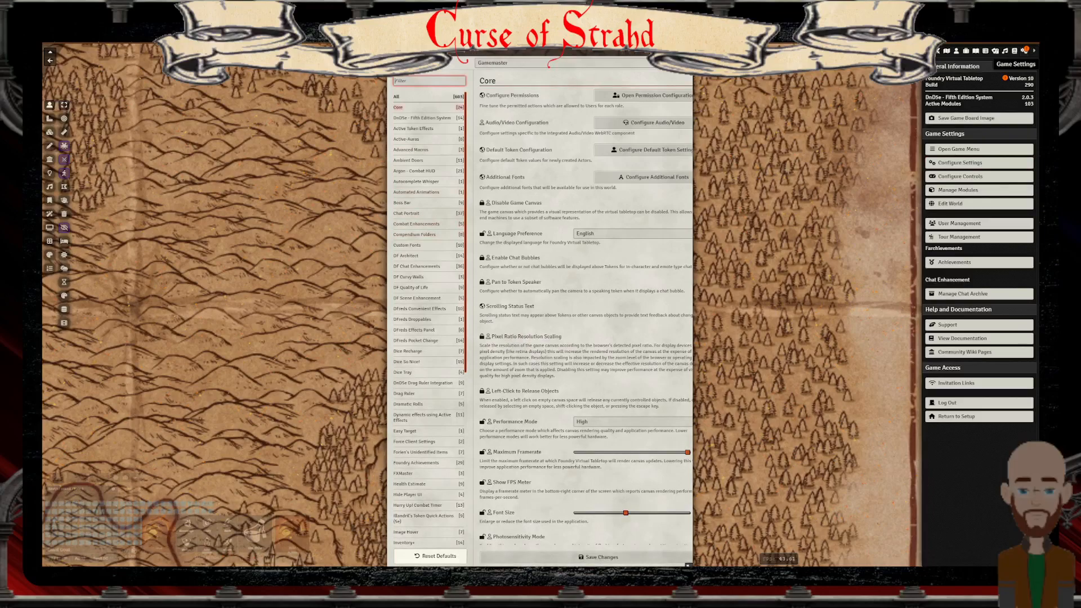
click(399, 107)
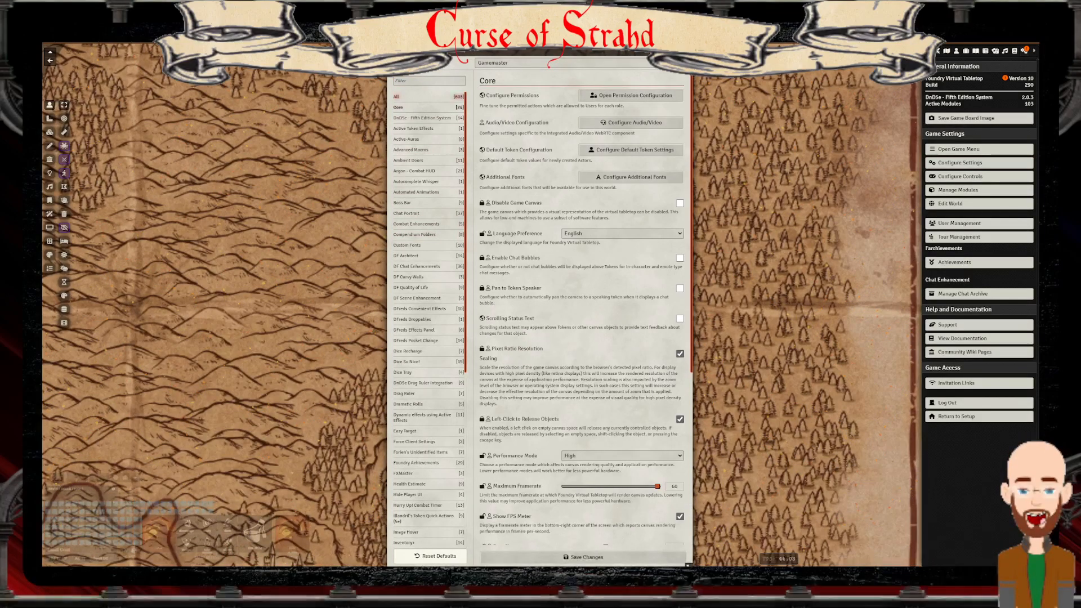
drag(484, 51, 228, 50)
scroll(326, 315, down, 1)
scroll(326, 315, down, 4)
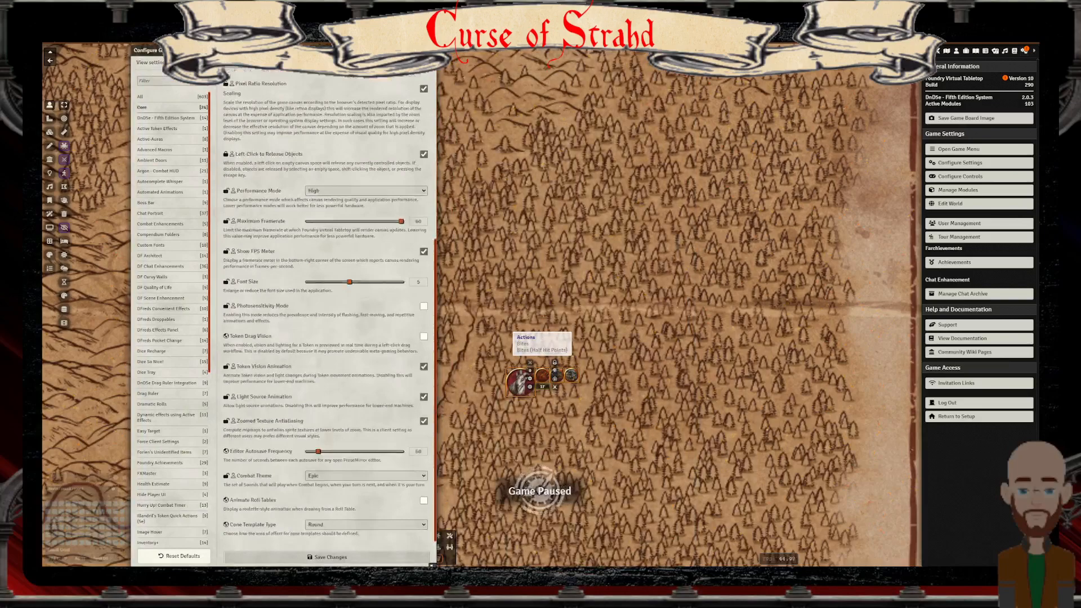
click(366, 475)
click(338, 497)
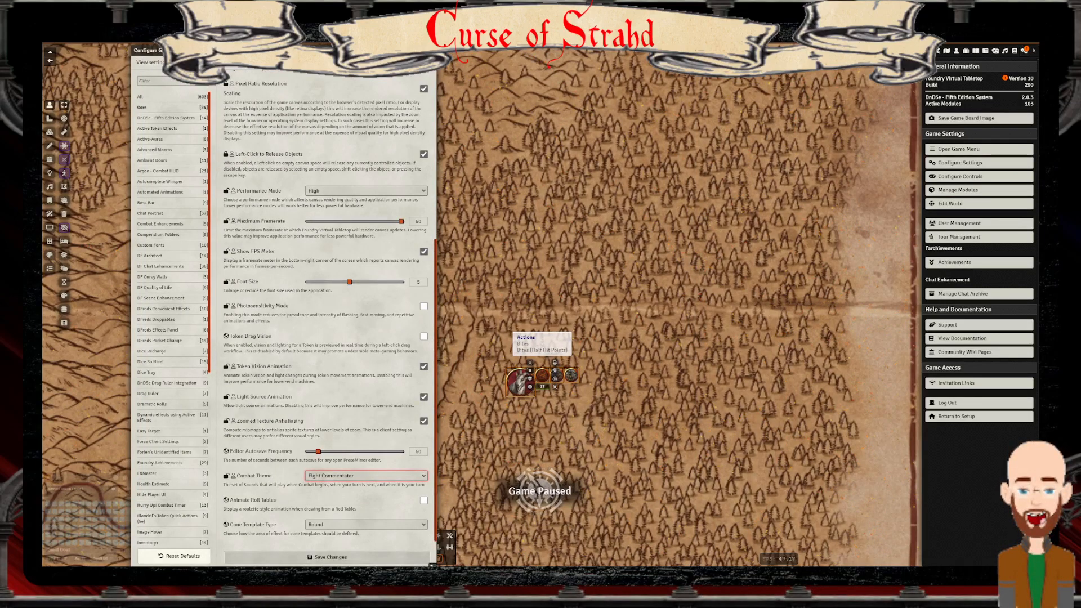
End the running combat encounter and roll initiative again for all combatants
click(936, 51)
click(979, 560)
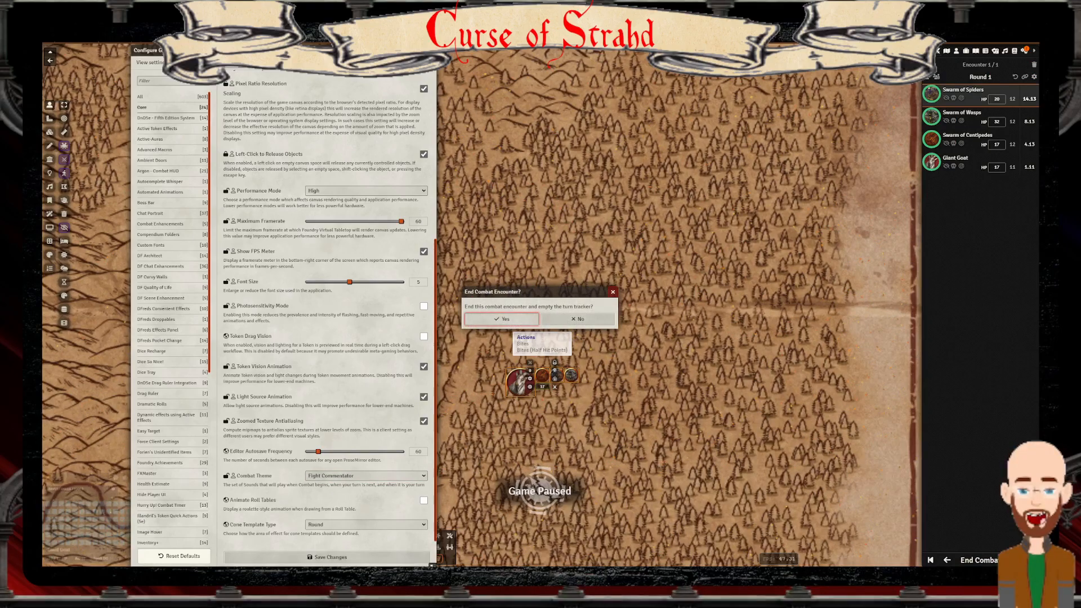
key(Return)
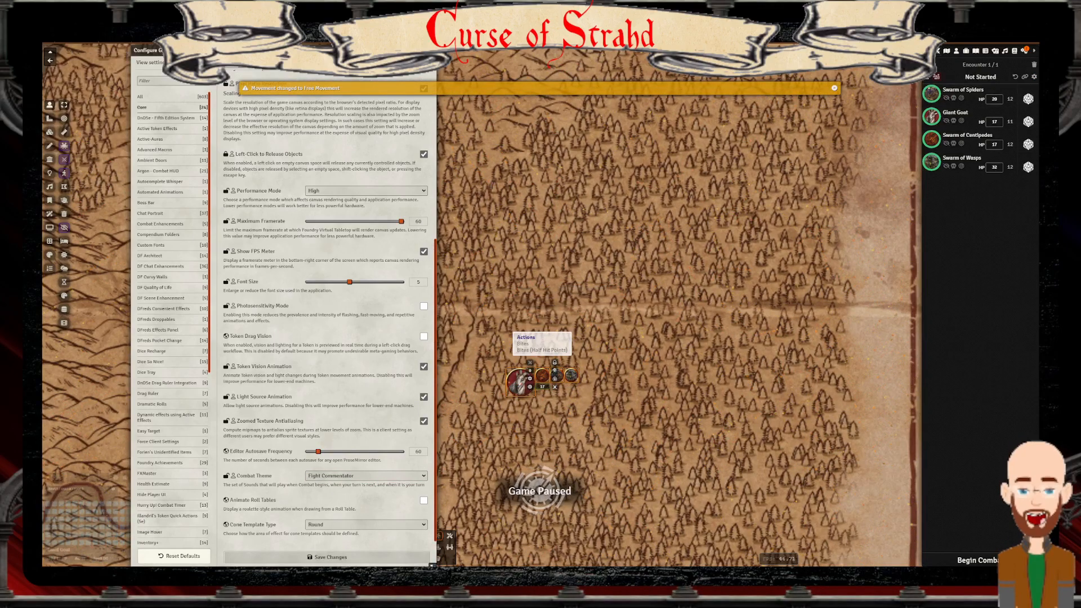
click(936, 76)
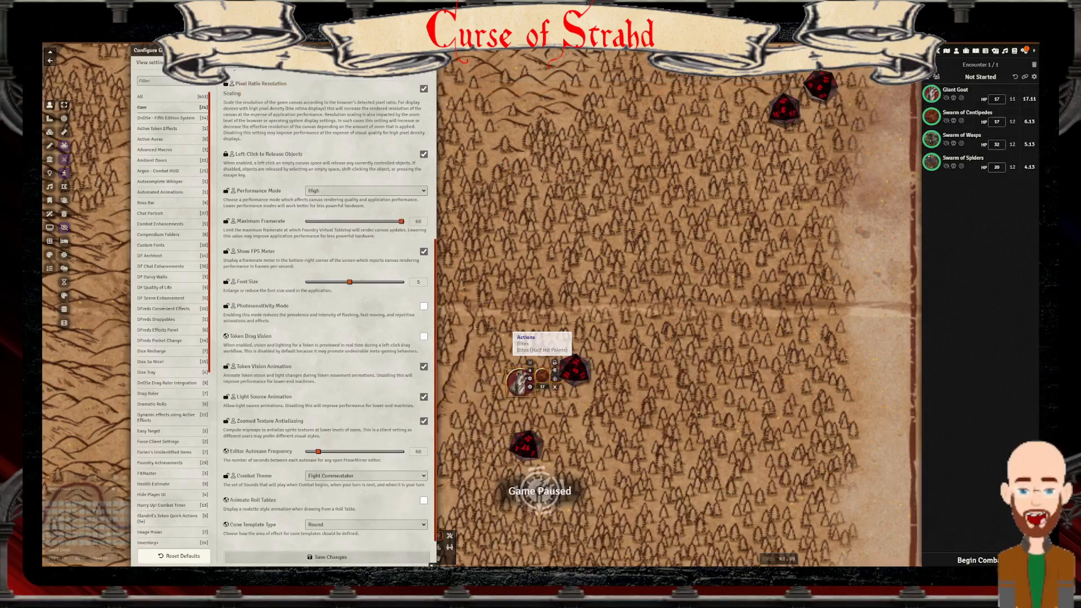
Begin the combat and lock the Combat Theme setting in the Core game settings
click(977, 560)
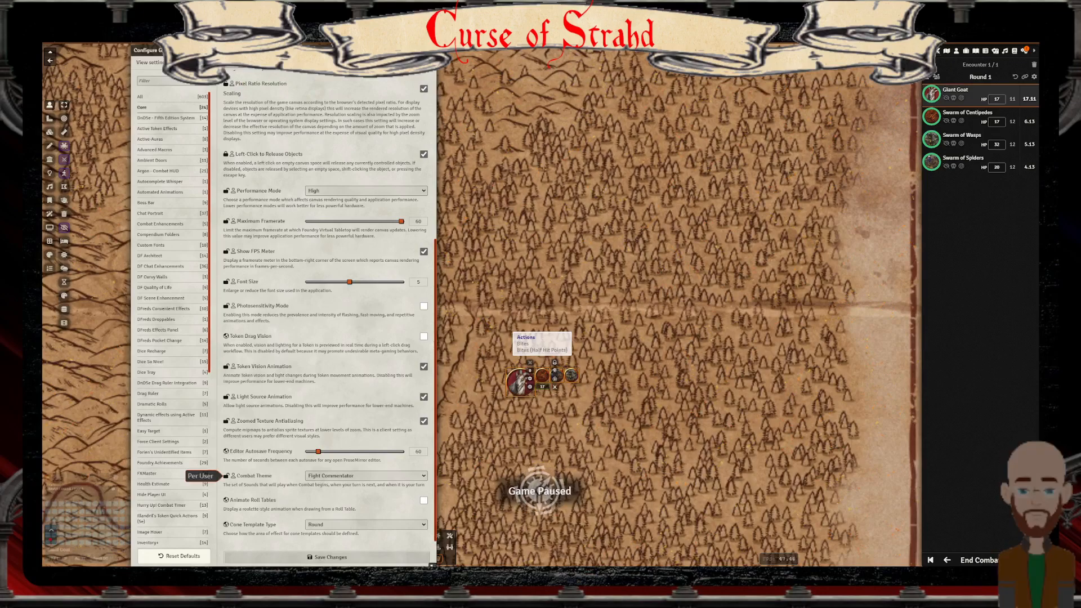
click(226, 476)
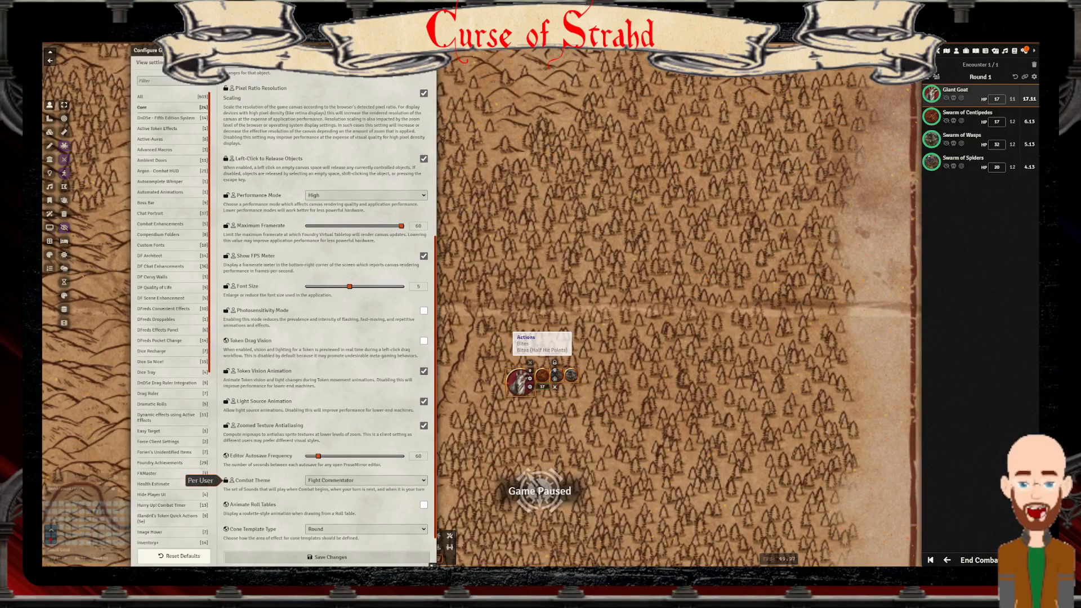
click(226, 480)
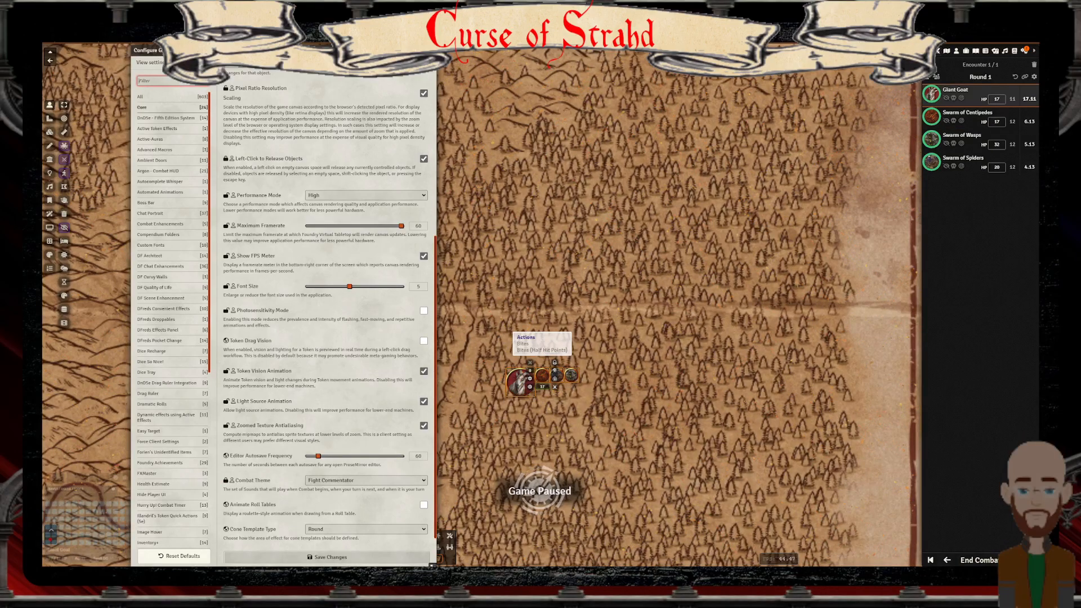
Open the Hurry Up! Combat Timer settings and advance the combat turn by turn into round 2
click(1014, 560)
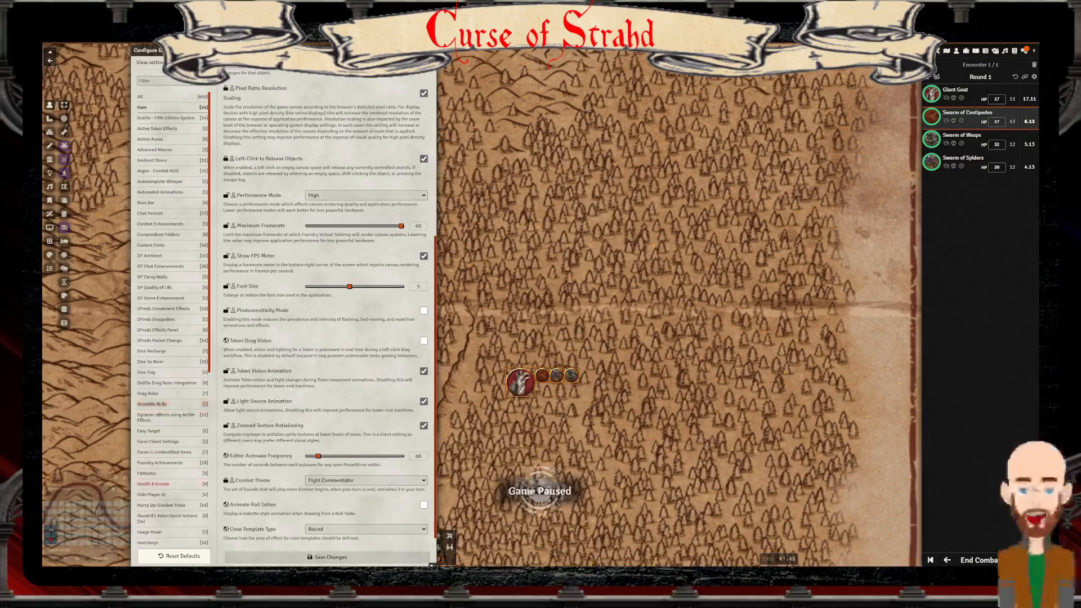
click(162, 505)
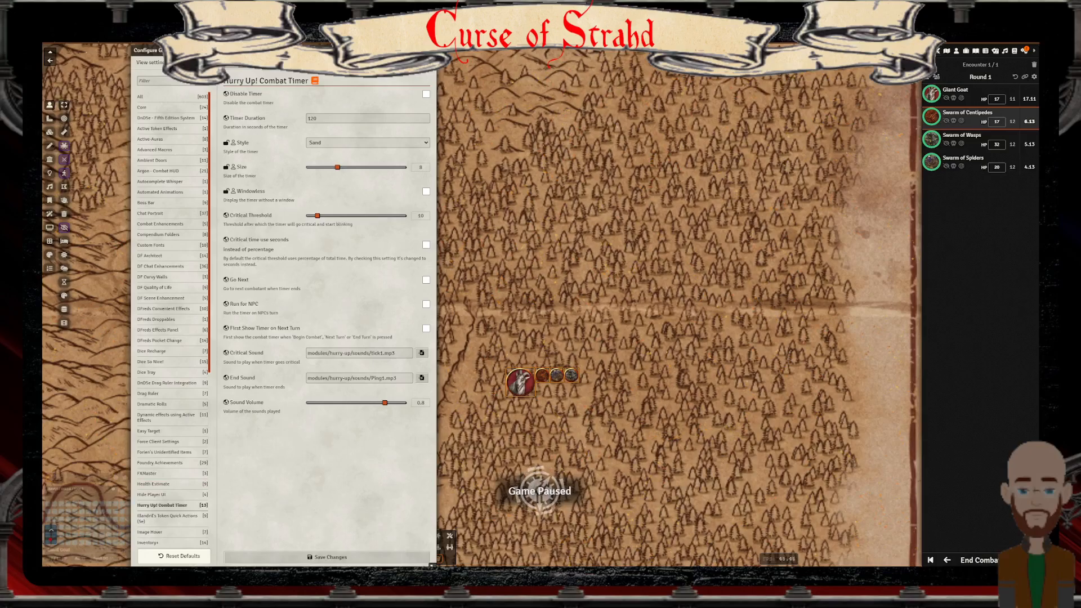
double_click(225, 50)
scroll(540, 304, down, 10)
drag(541, 304, 564, 352)
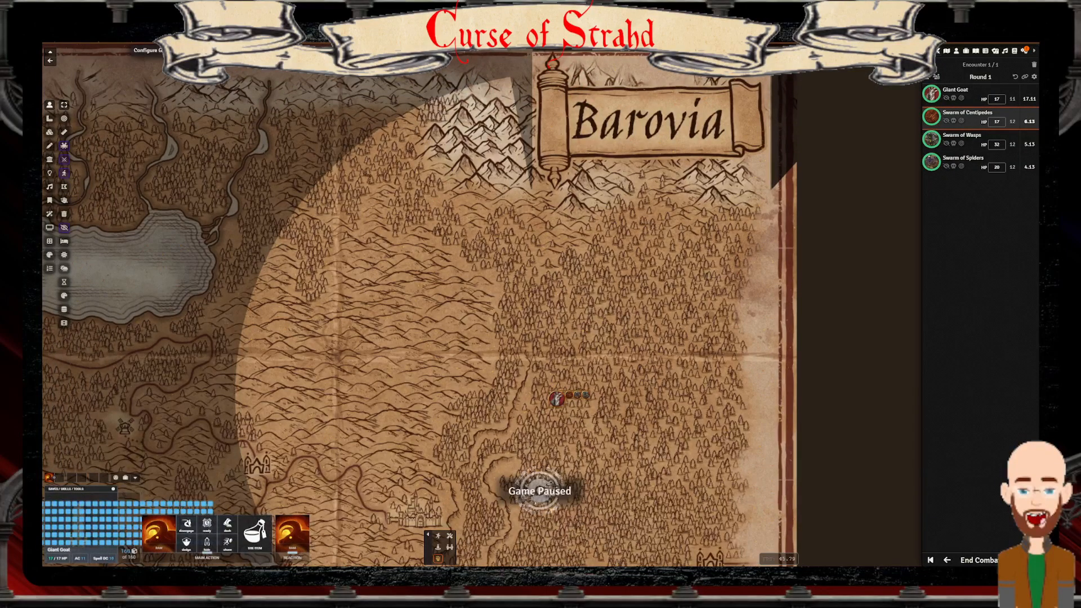
click(1012, 560)
click(1012, 560)
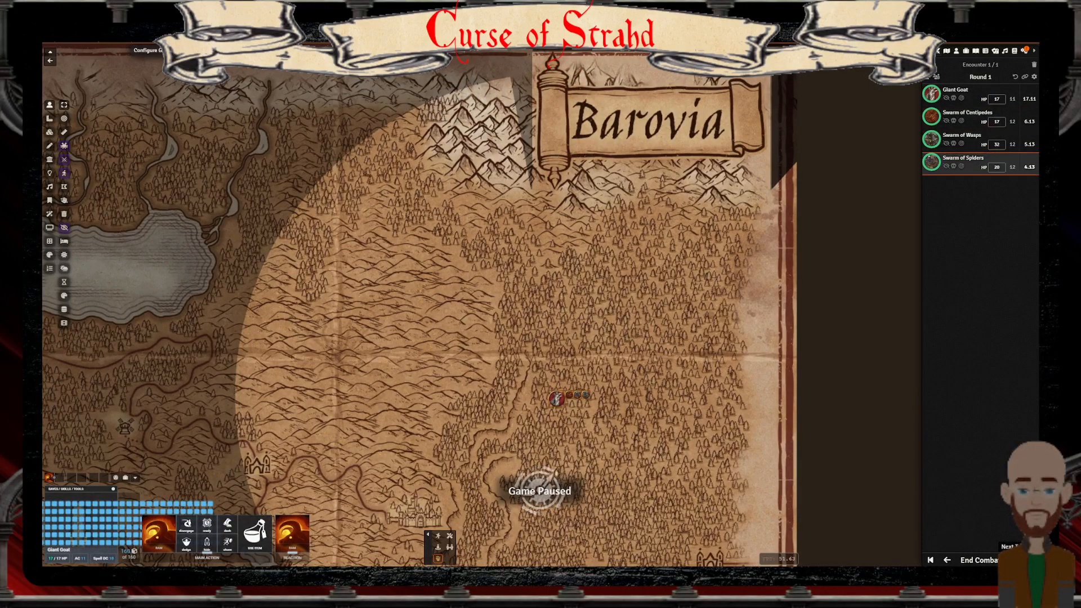
click(1012, 560)
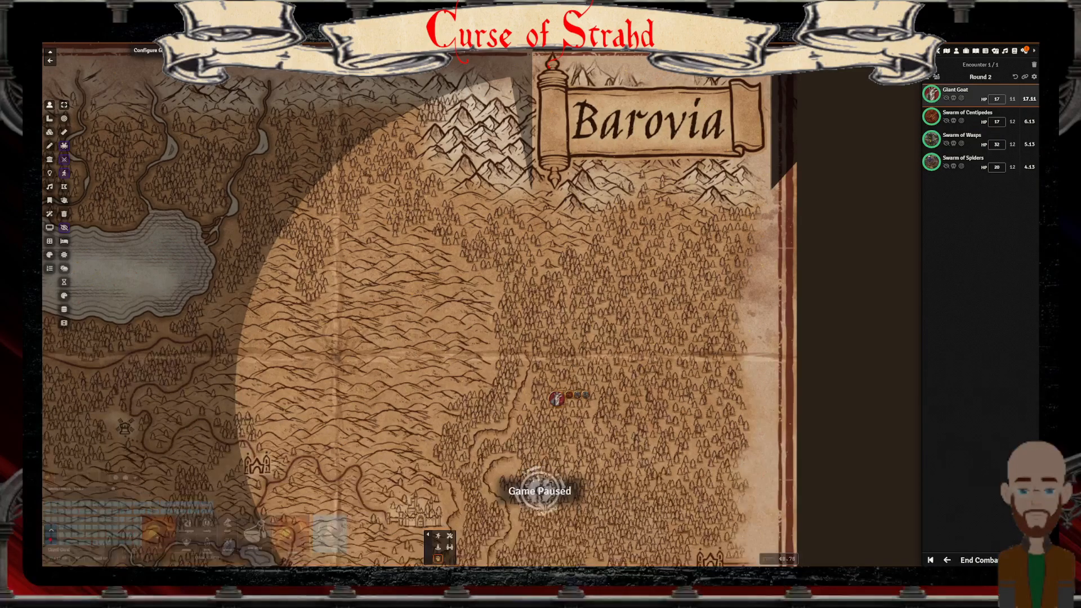
Enable Windowless, Run for NPC and First Show Timer on Next Turn for Hurry Up! Combat Timer, and reload the world
double_click(148, 51)
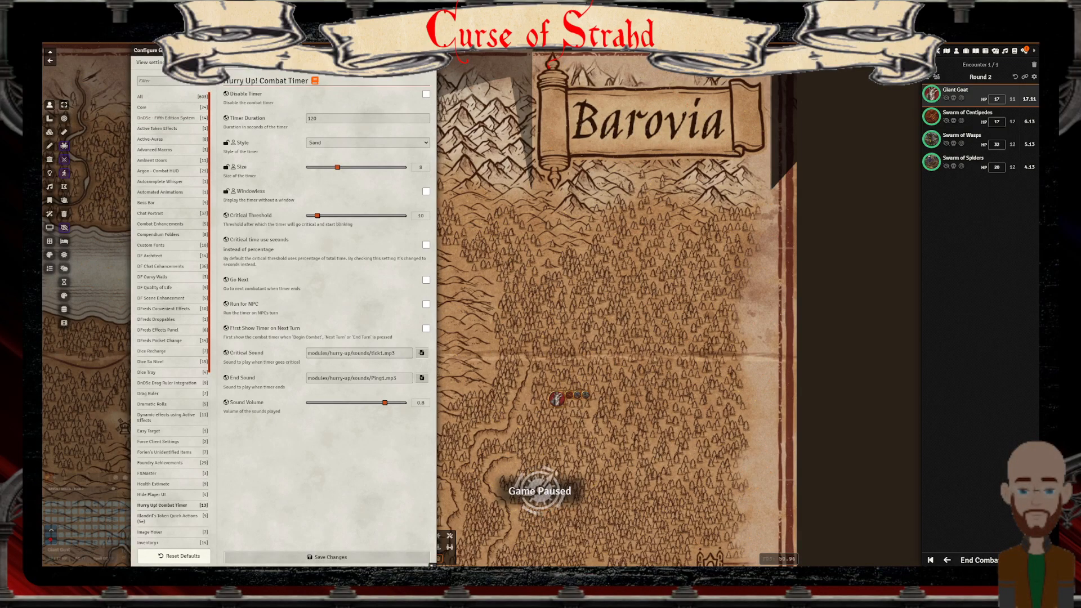
click(426, 191)
click(426, 304)
click(427, 328)
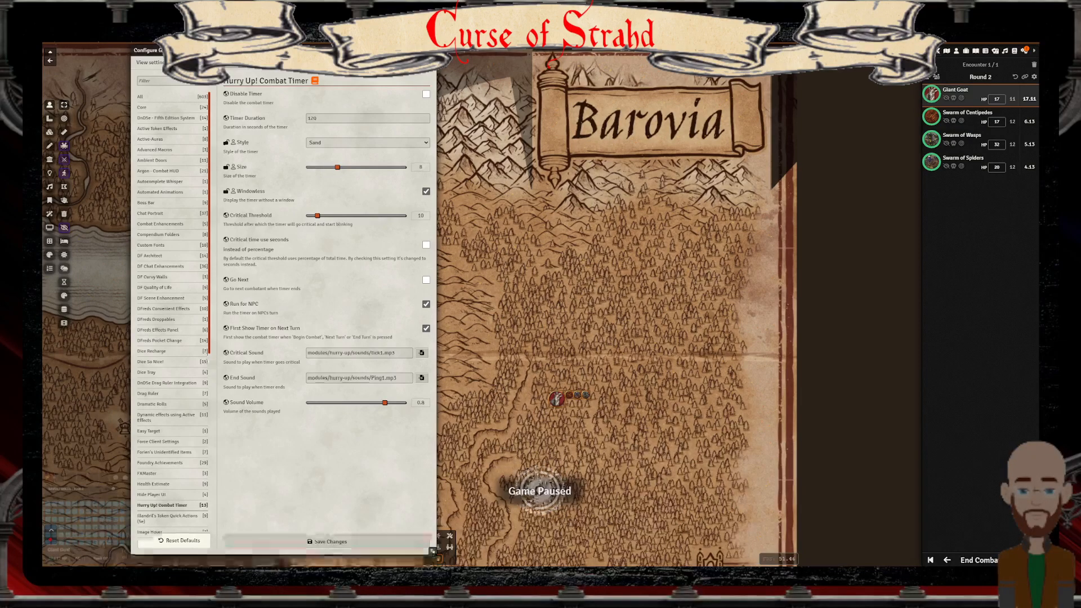
key(Escape)
click(577, 395)
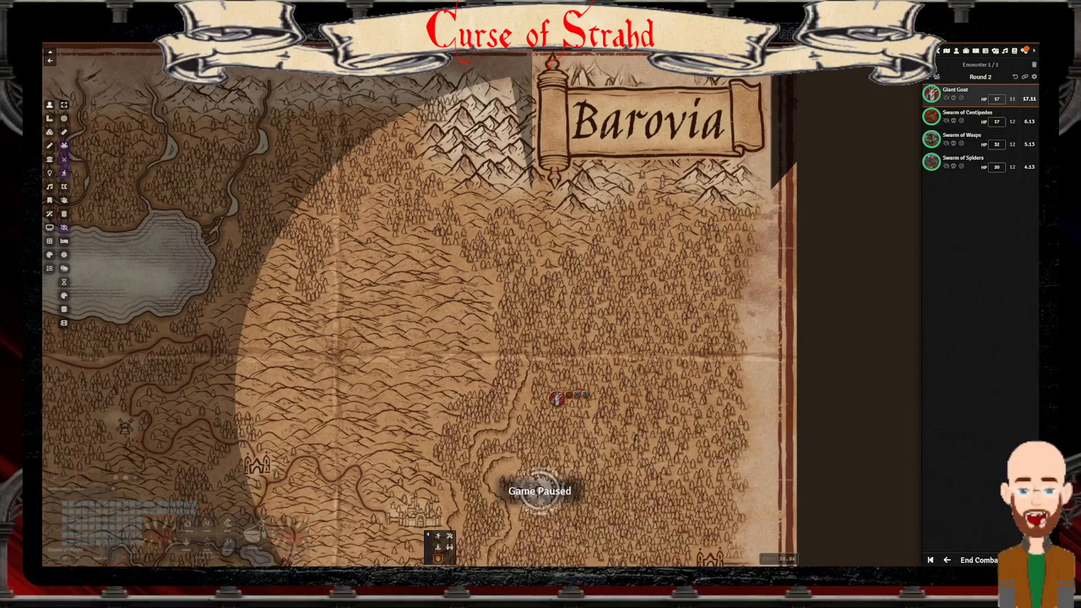
key(F5)
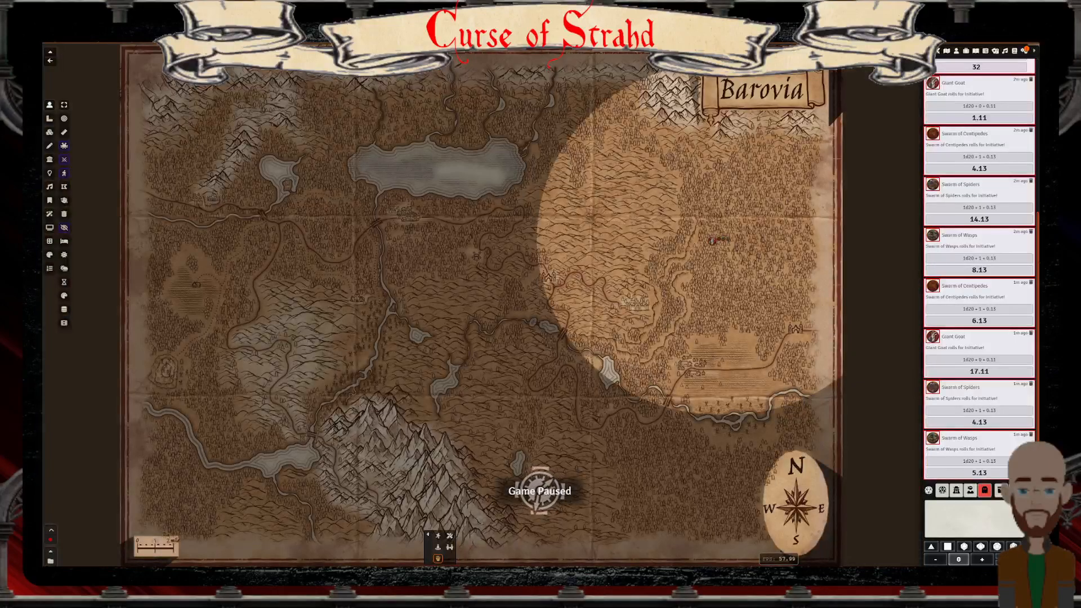
End the running encounter and begin combat again with newly rolled initiative for all four creatures
click(937, 50)
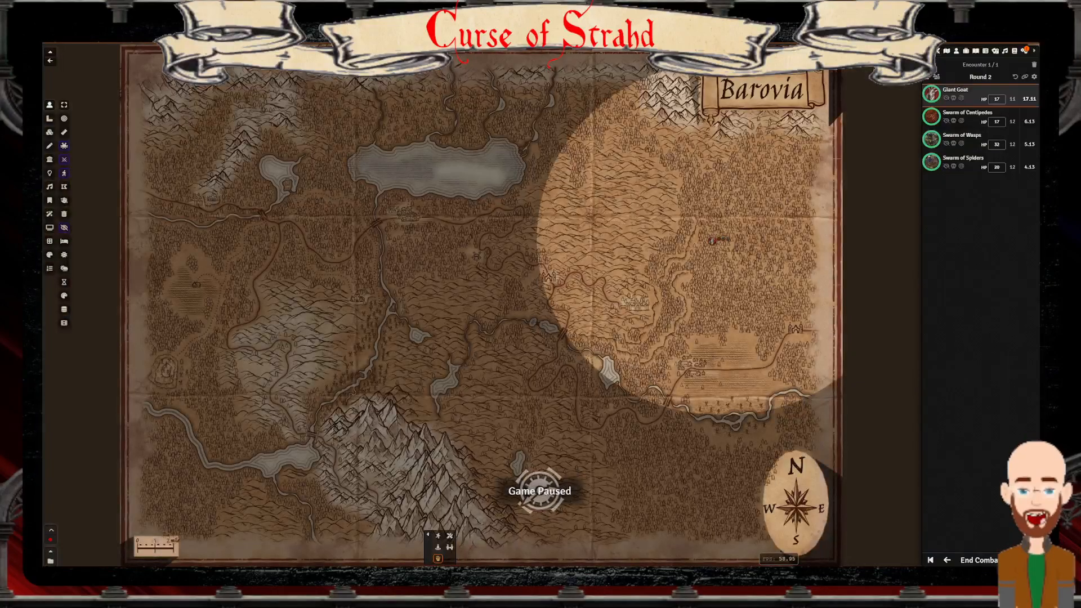
click(980, 560)
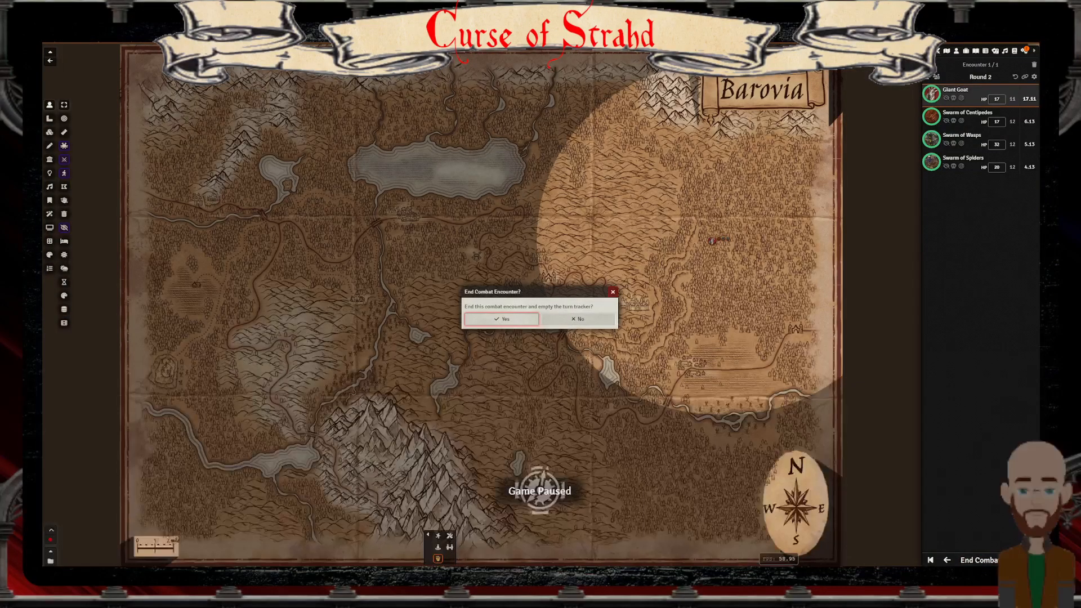
key(Return)
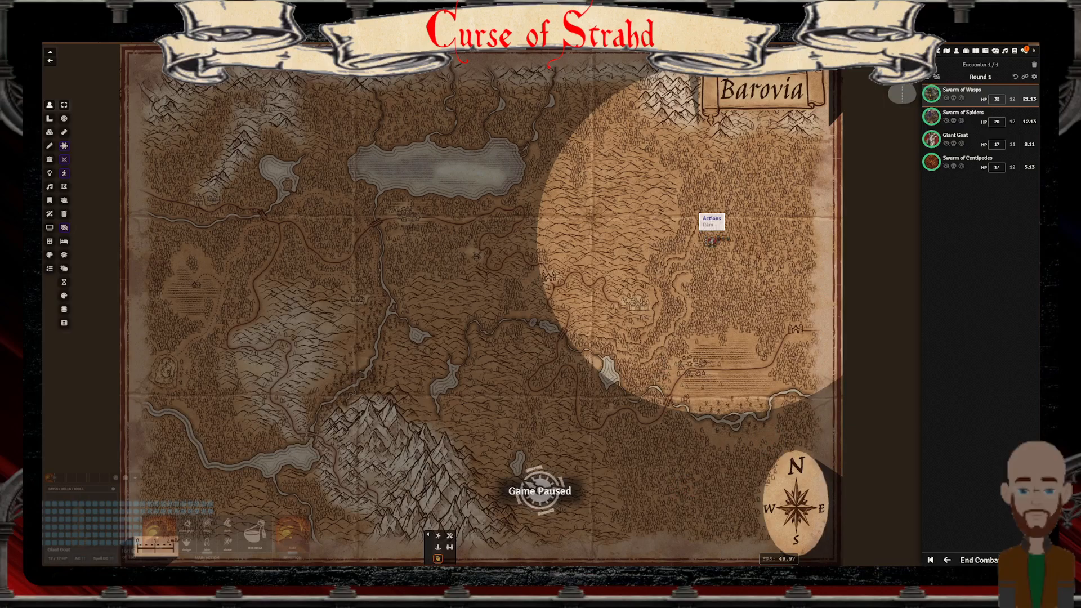
Set the Combat Theme in the Core game settings to Epic
click(1024, 51)
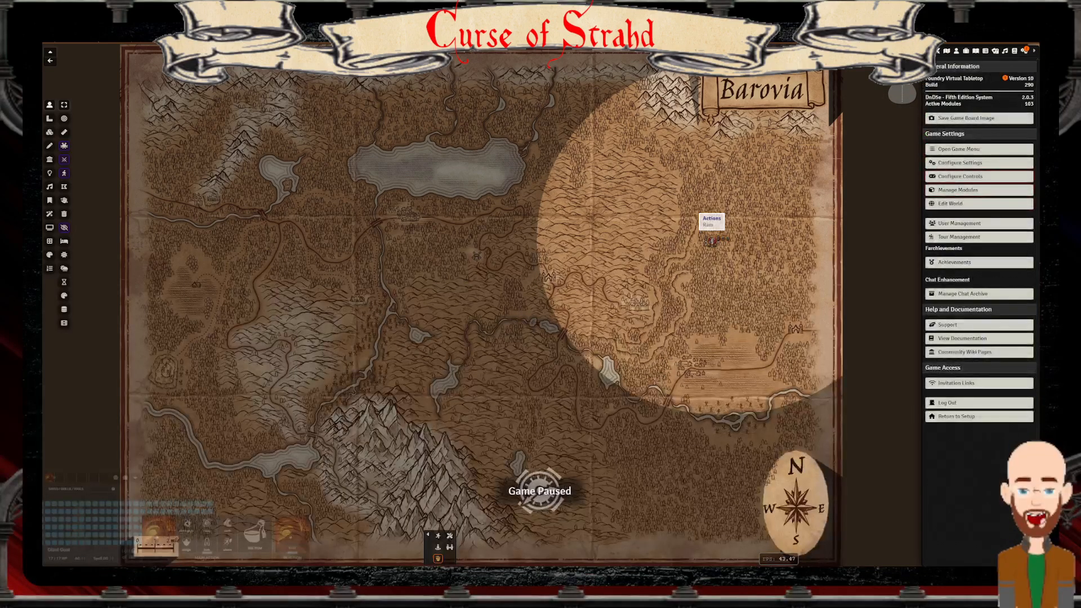
click(979, 163)
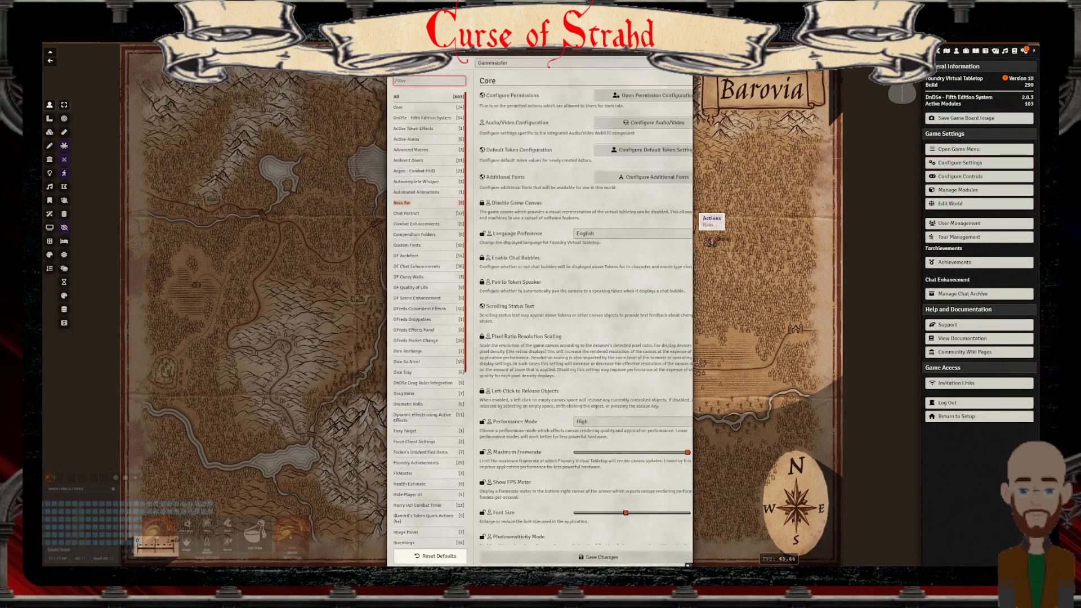
scroll(582, 306, down, 5)
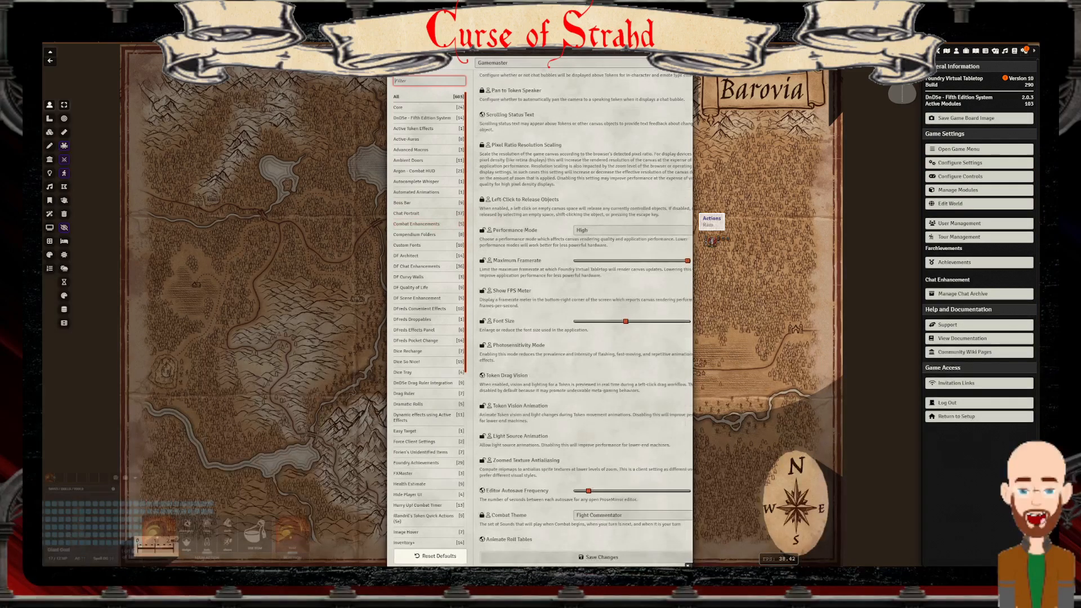
scroll(583, 307, down, 1)
click(625, 479)
click(582, 495)
Set the Hurry Up! Combat Timer style to Circle and save the settings
scroll(417, 440, down, 3)
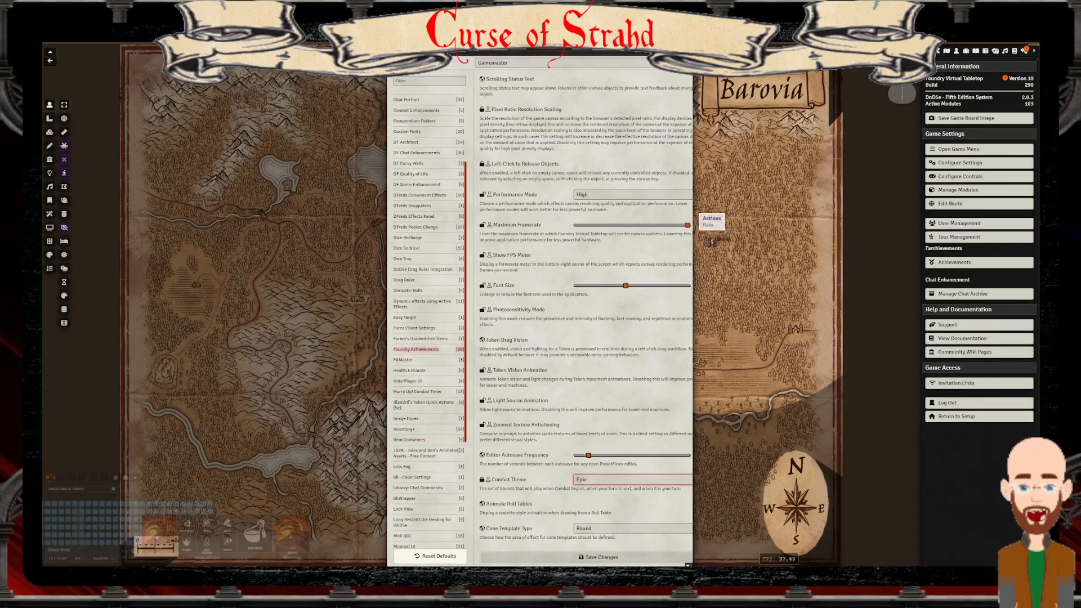
click(417, 391)
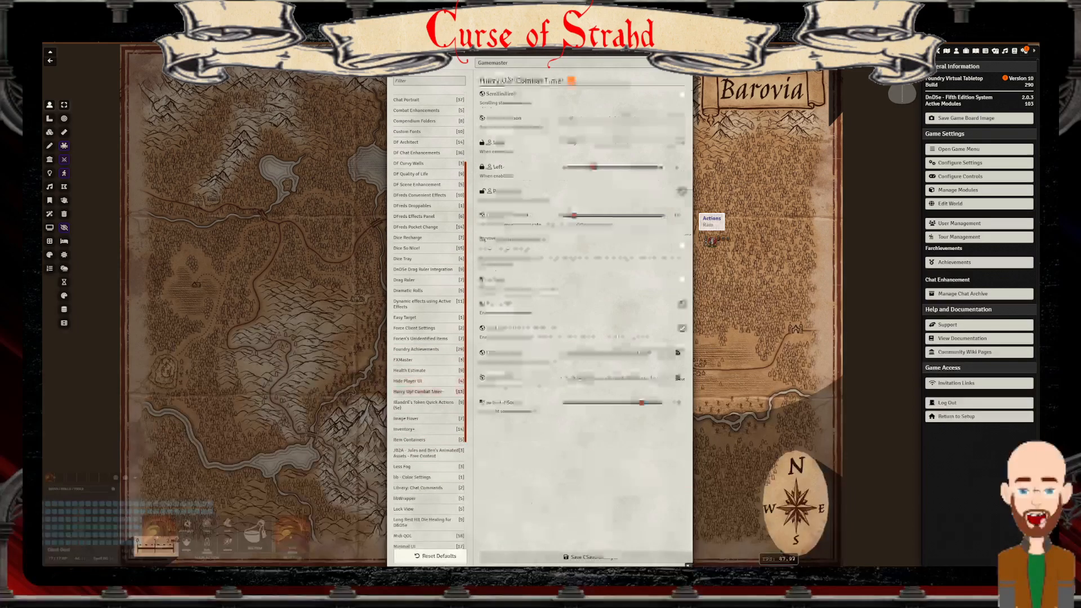
click(624, 143)
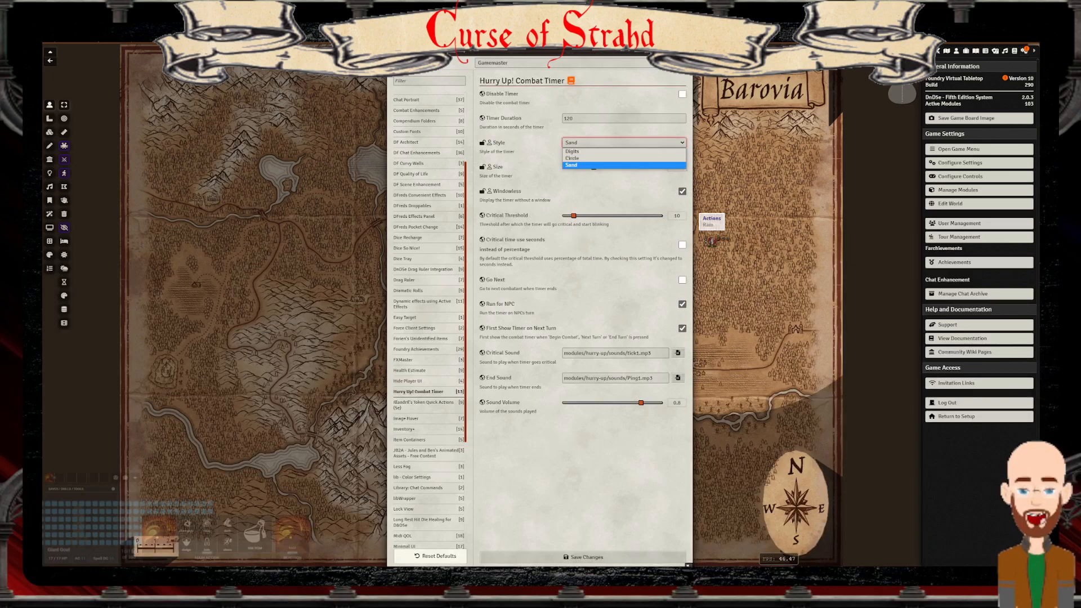
click(623, 158)
click(670, 557)
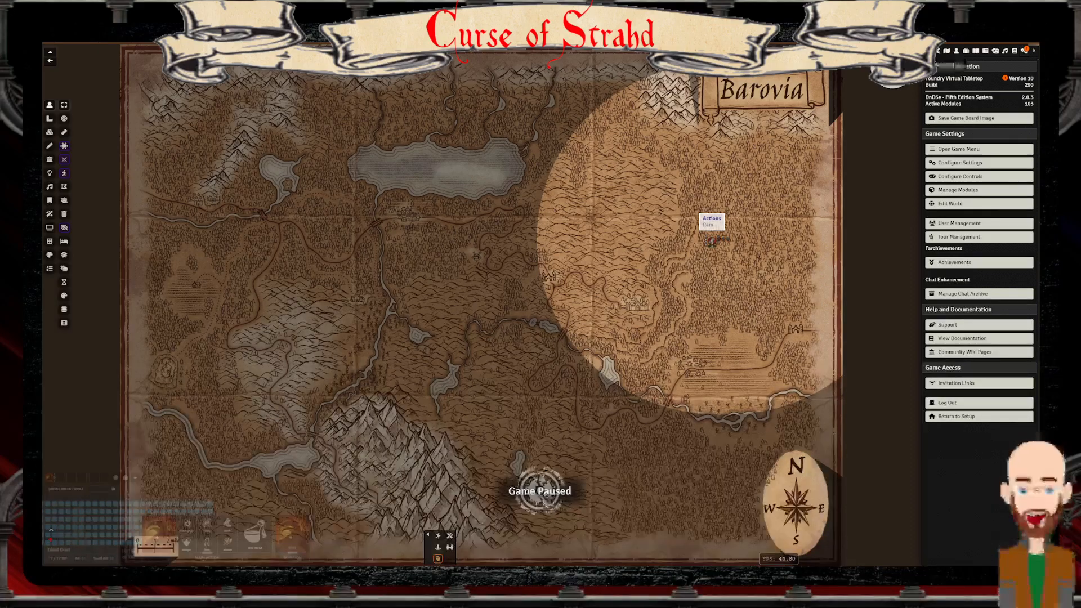
key(Escape)
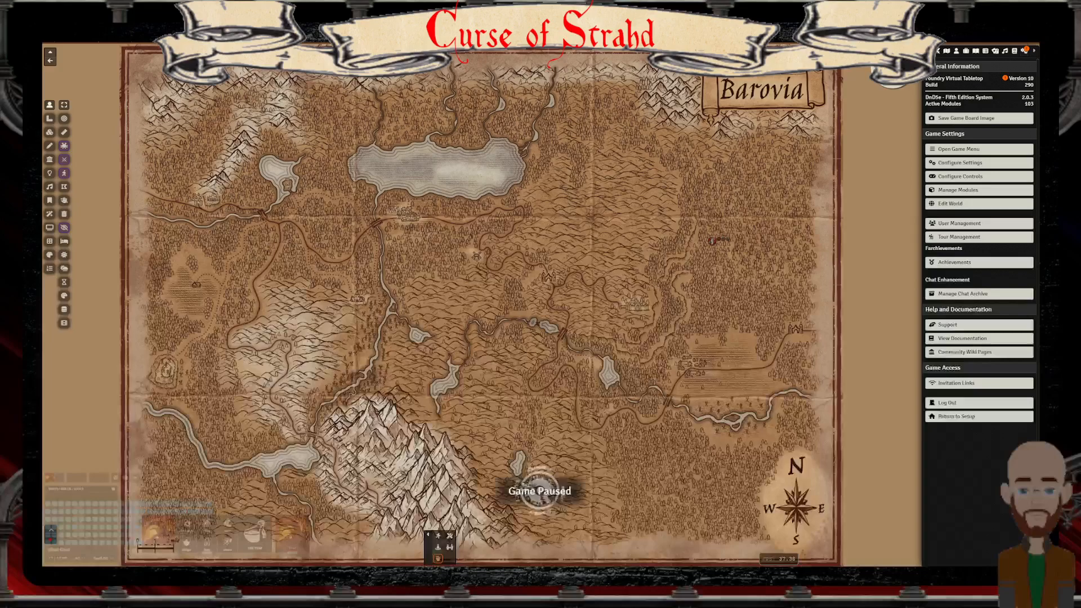
Set the Hurry Up! Combat Timer style to Digits and save the settings
click(947, 50)
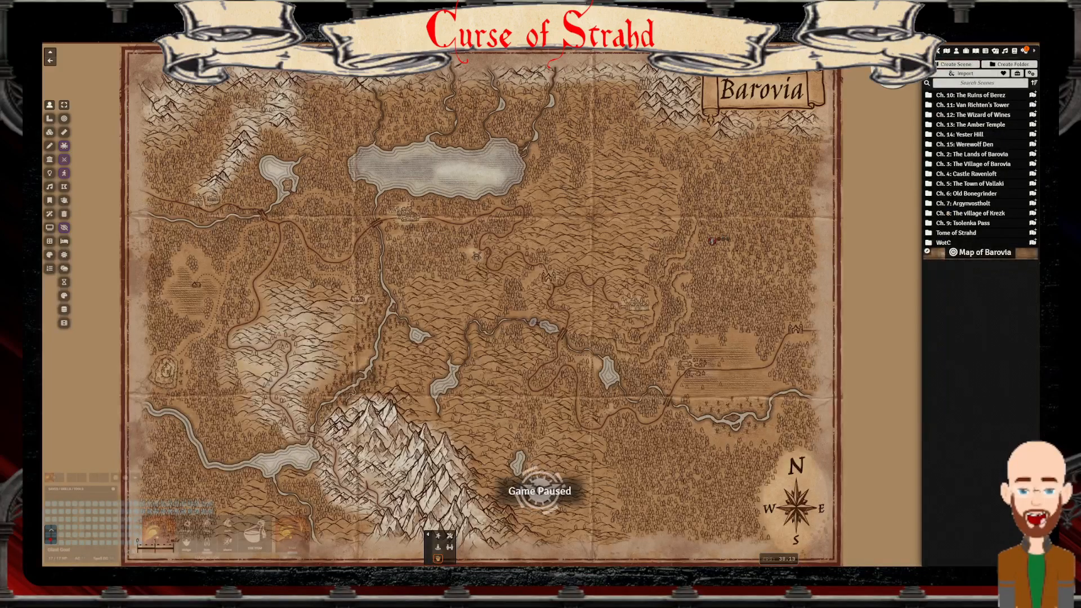
click(927, 51)
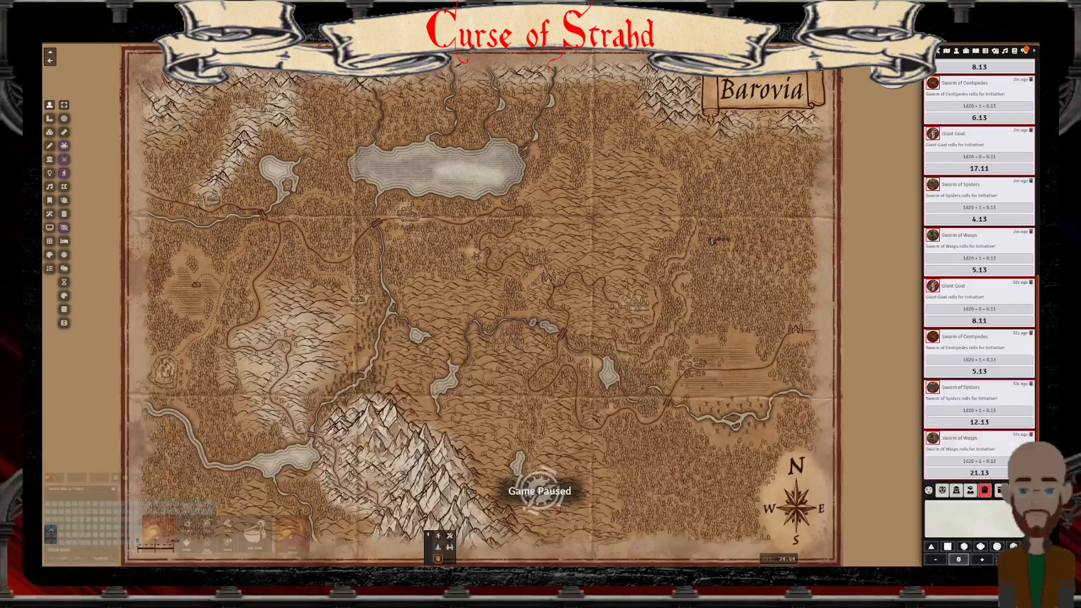
click(1025, 51)
click(979, 163)
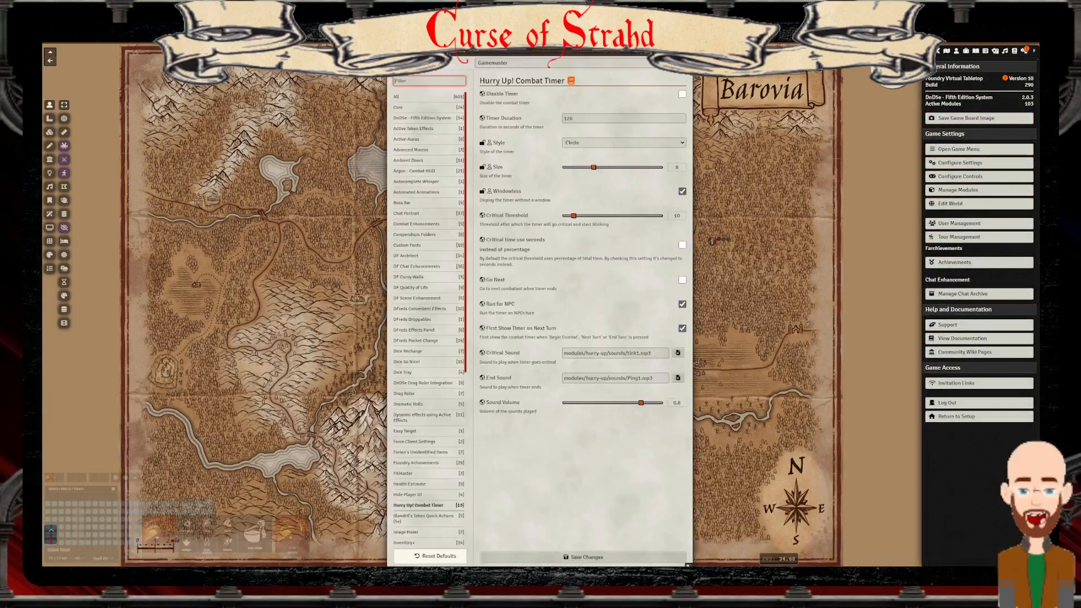
click(623, 143)
click(572, 151)
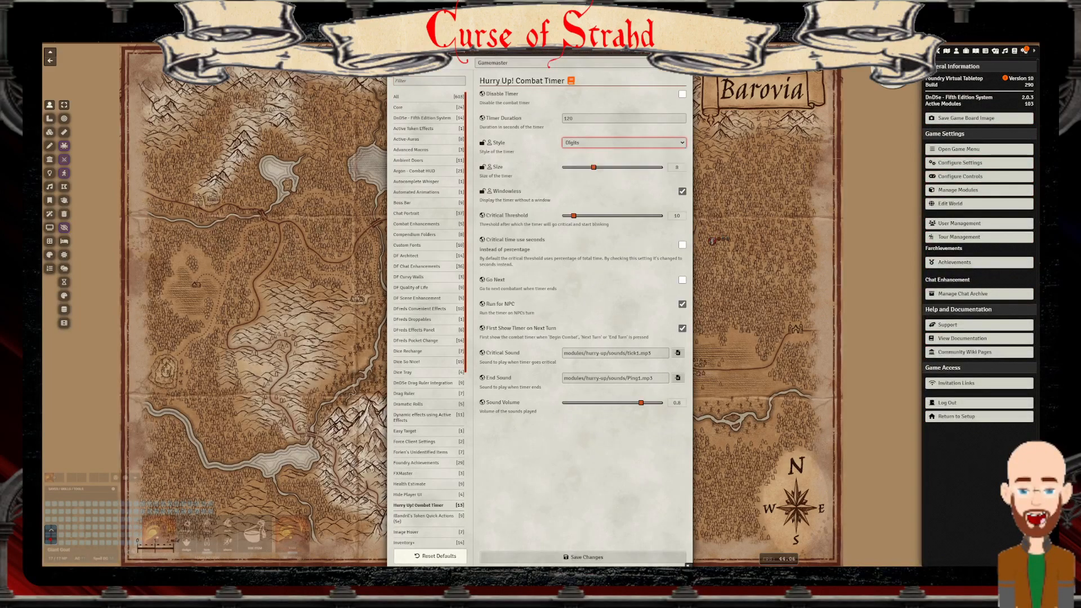
click(583, 557)
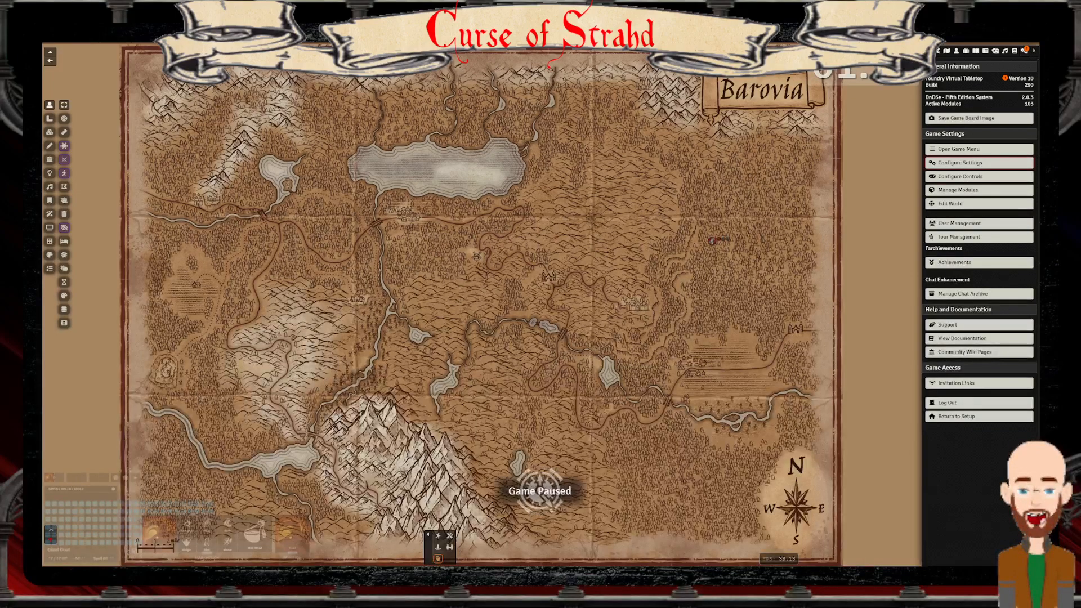
Set the combat timer's size to 5 and lock its Style and Size settings
click(978, 163)
drag(593, 167, 565, 167)
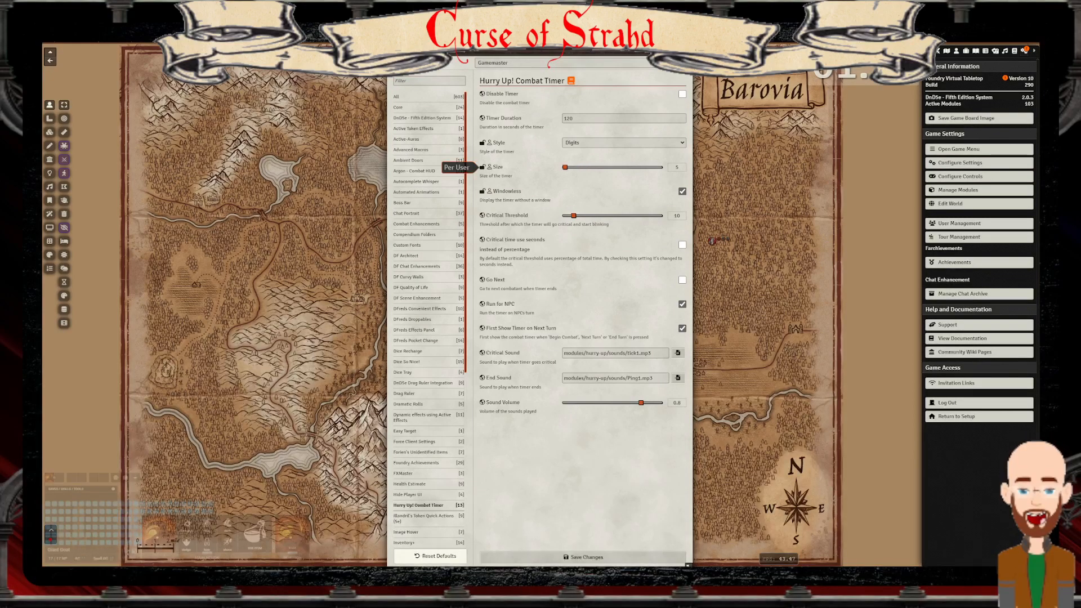
click(483, 167)
click(483, 143)
Disable Windowless for the combat timer and save the settings
click(429, 81)
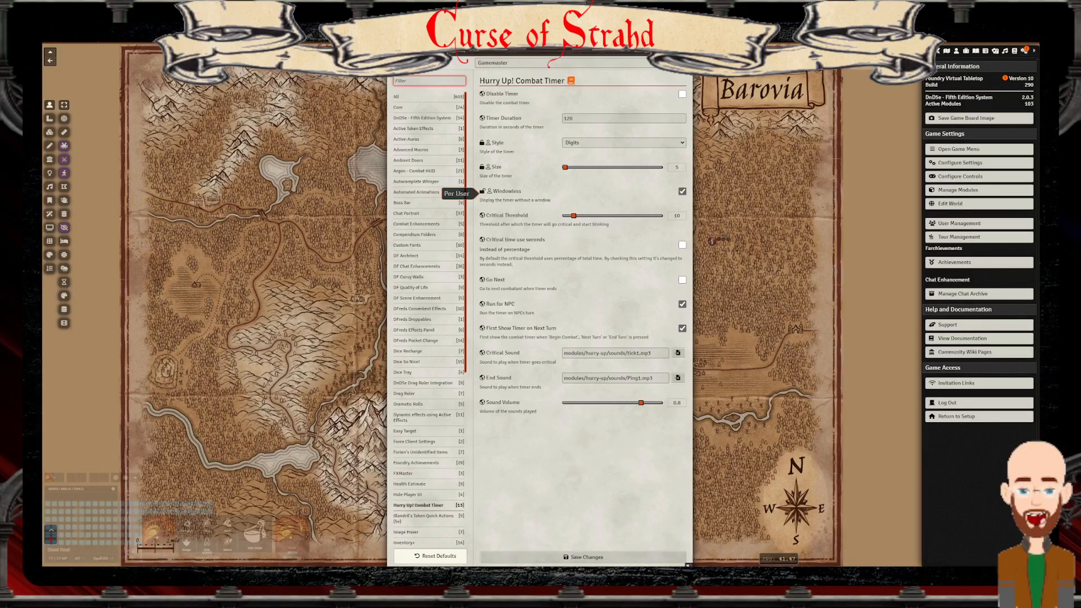
click(682, 192)
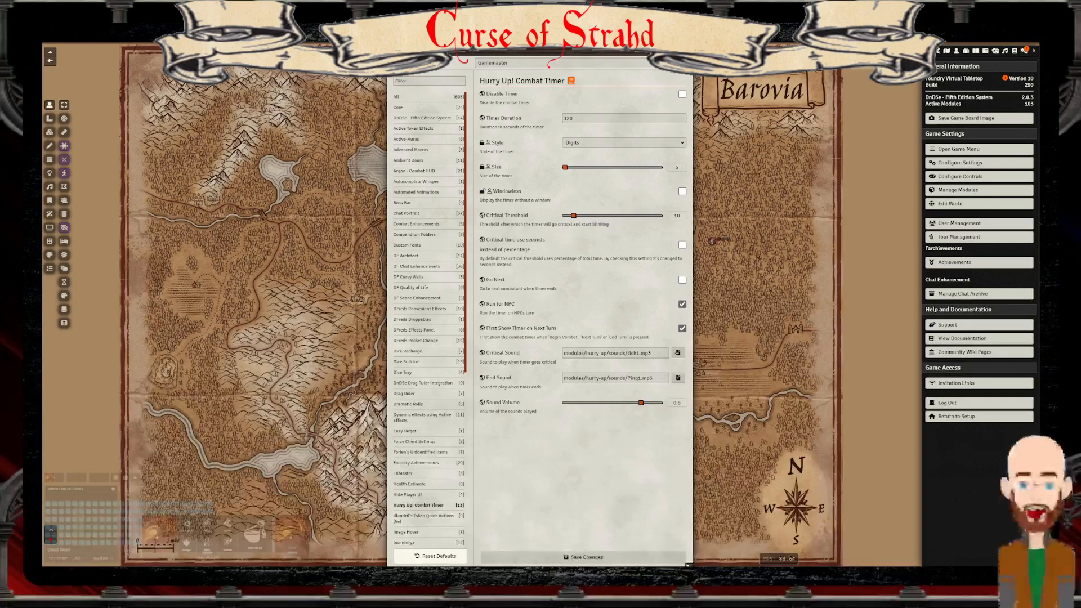
click(684, 562)
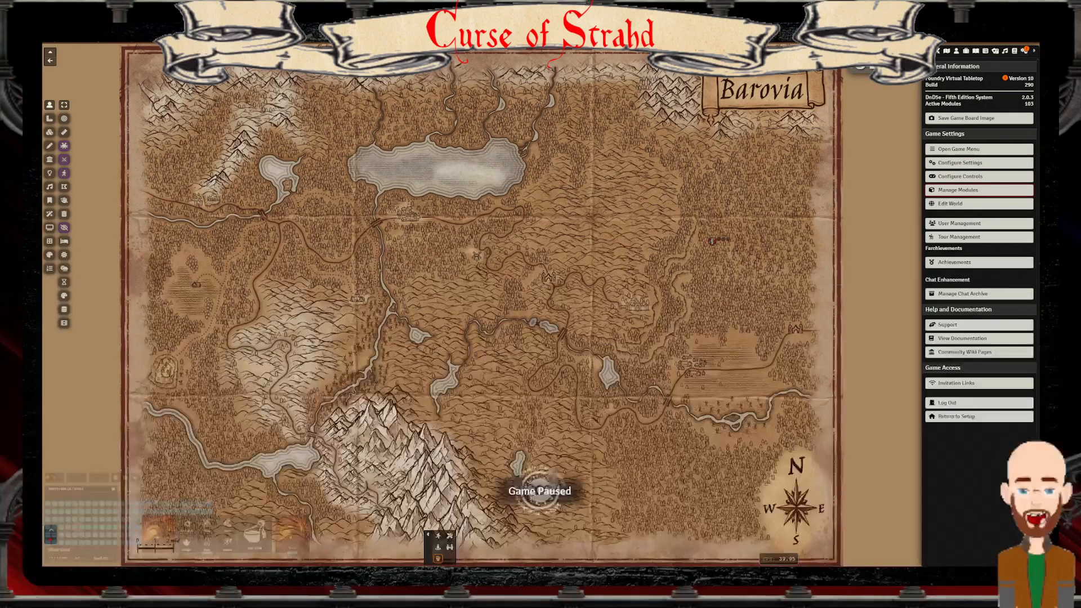
Reopen the Hurry Up! Combat Timer settings and look at the playlists and the chat log
click(979, 162)
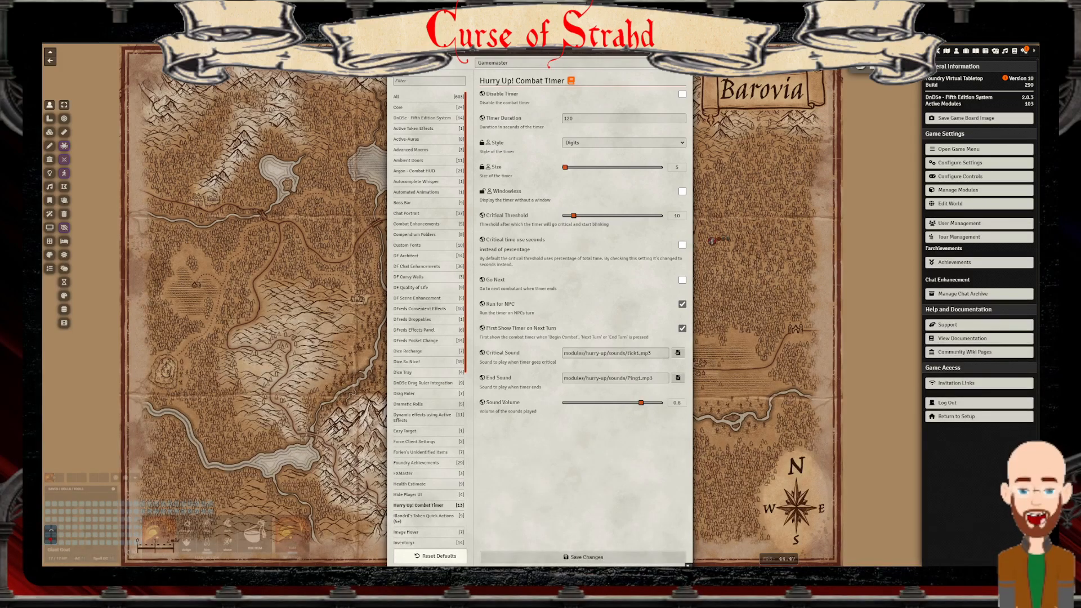
click(1005, 51)
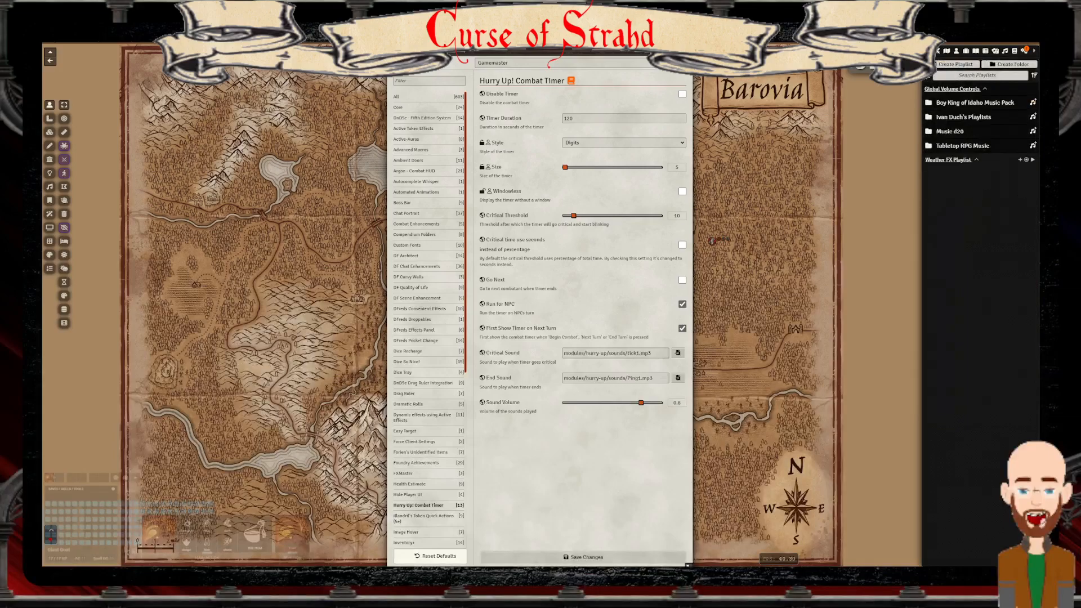
click(927, 51)
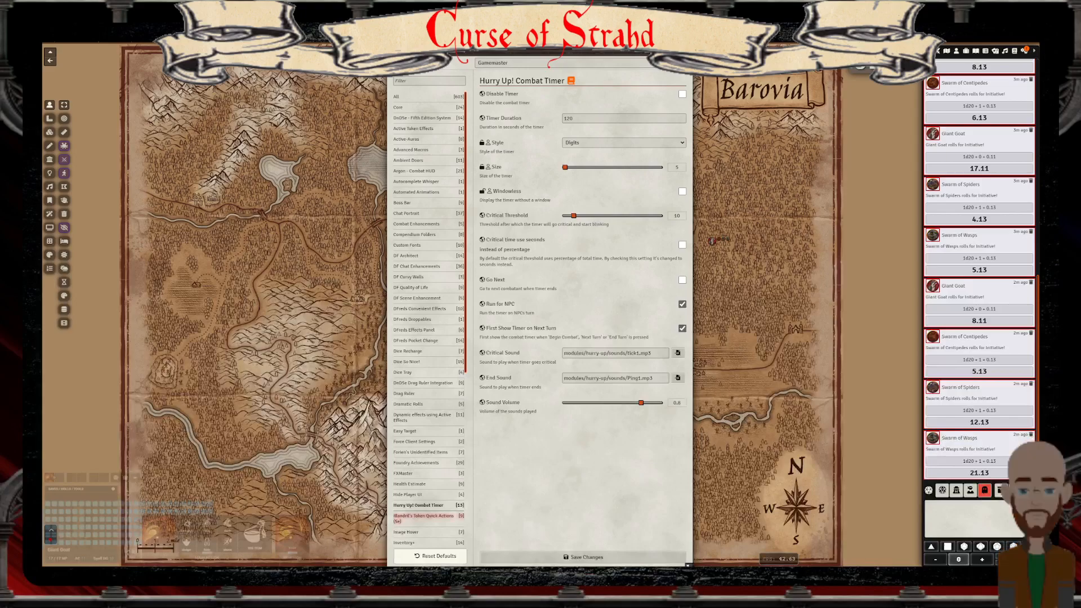
Show the Illandril's Token Quick Actions (5e) settings and test the module by rolling the Giant Goat's Ram attack normally from its token quick actions
click(424, 517)
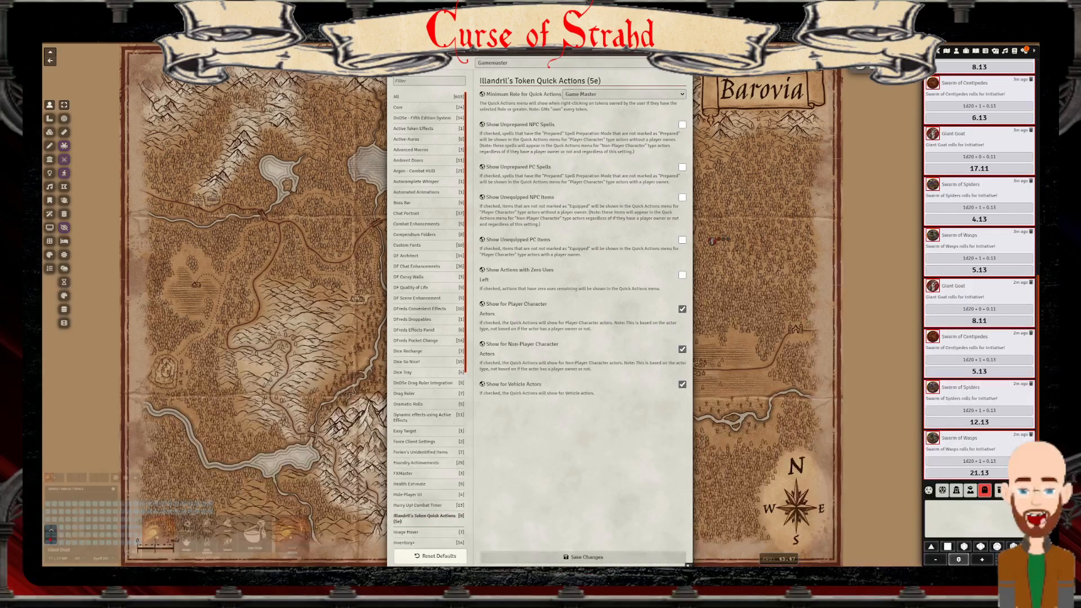
drag(394, 52, 359, 51)
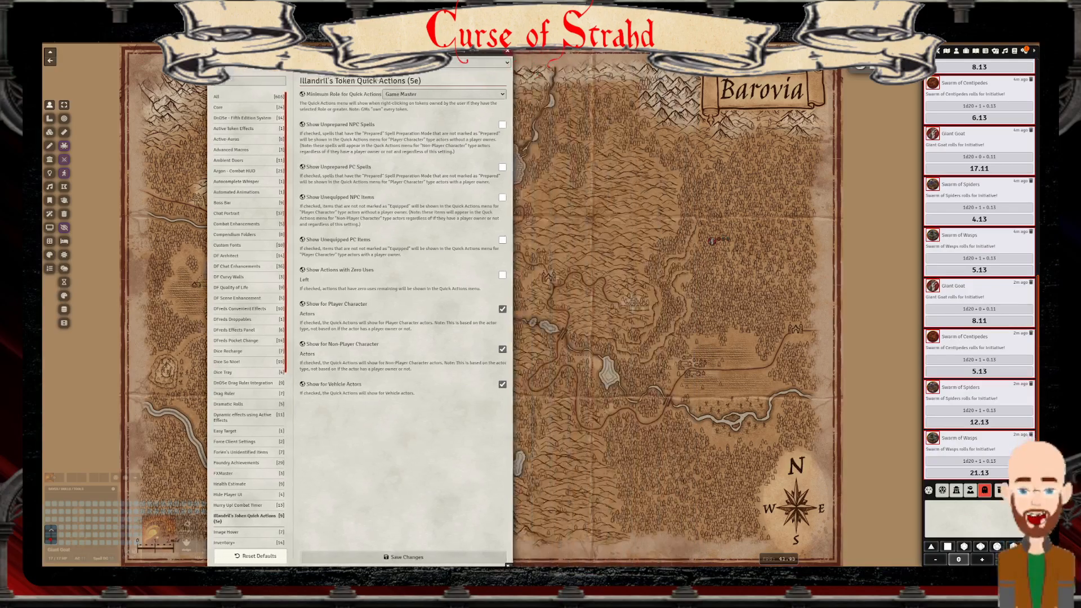
scroll(718, 304, up, 16)
scroll(647, 355, up, 16)
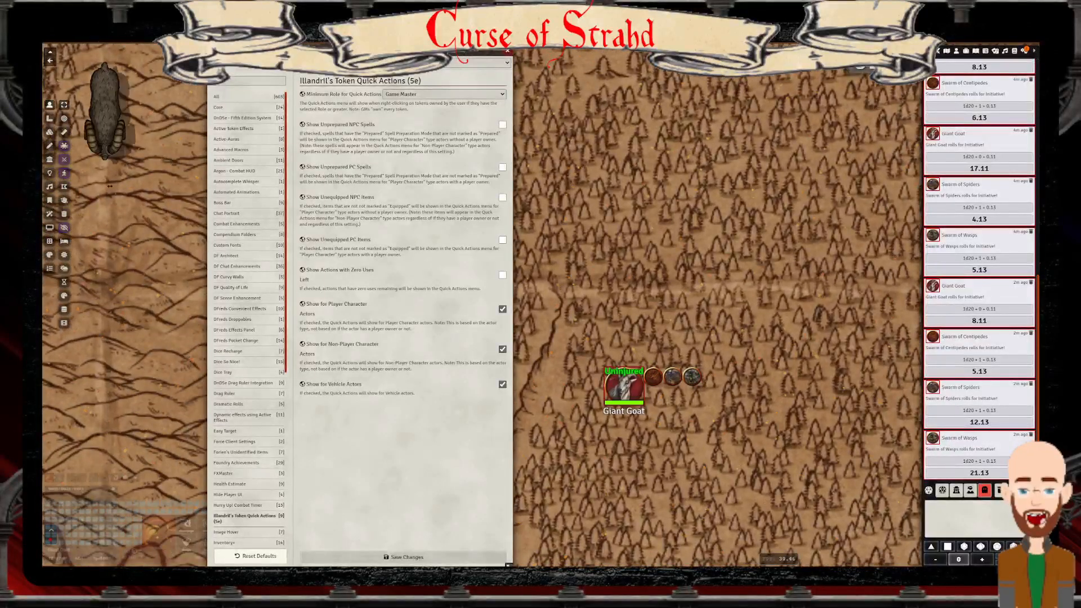
click(624, 386)
right_click(624, 386)
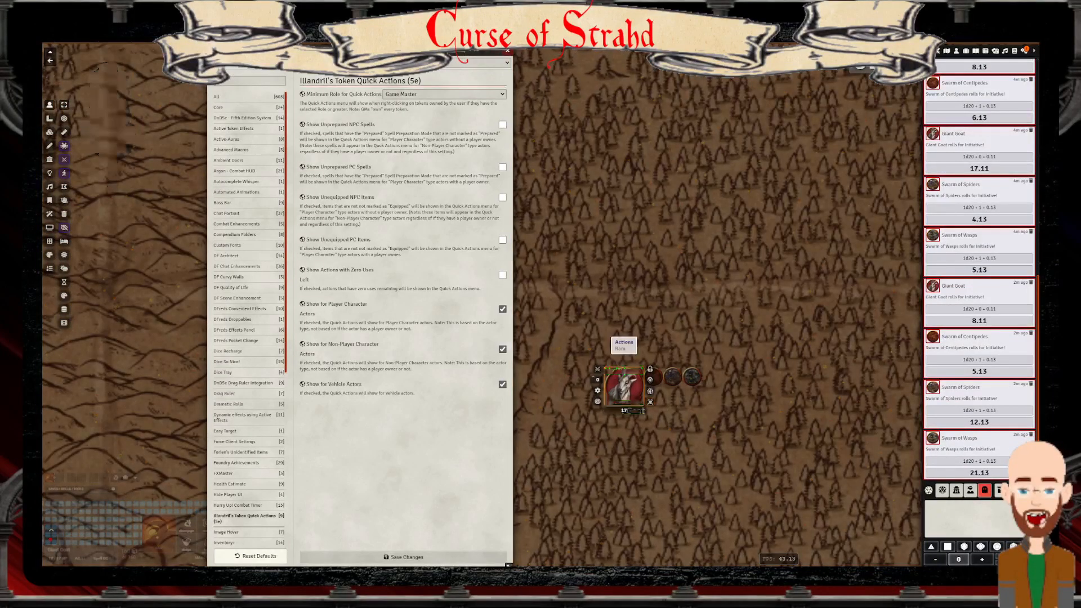
click(620, 348)
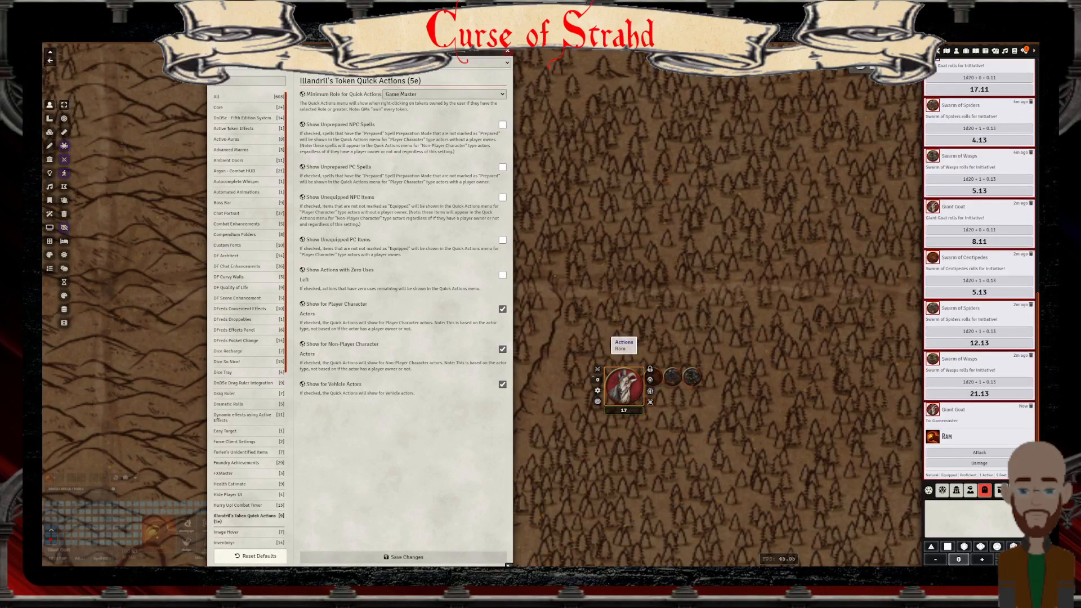
click(980, 452)
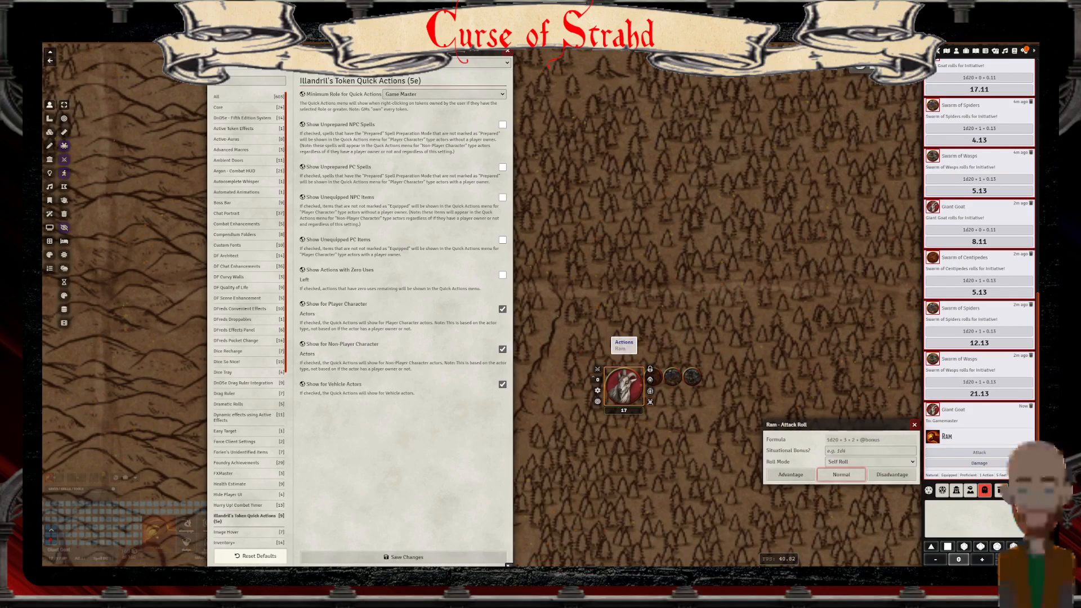
click(841, 475)
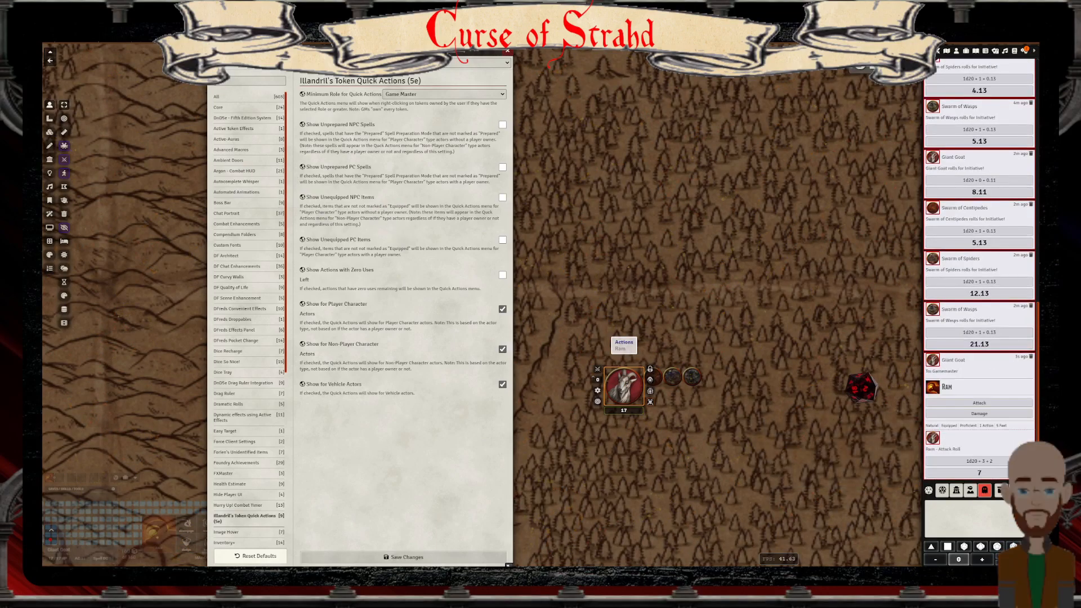
Use the Swarm of Spiders token's quick action Bites and roll its attack normally
click(673, 377)
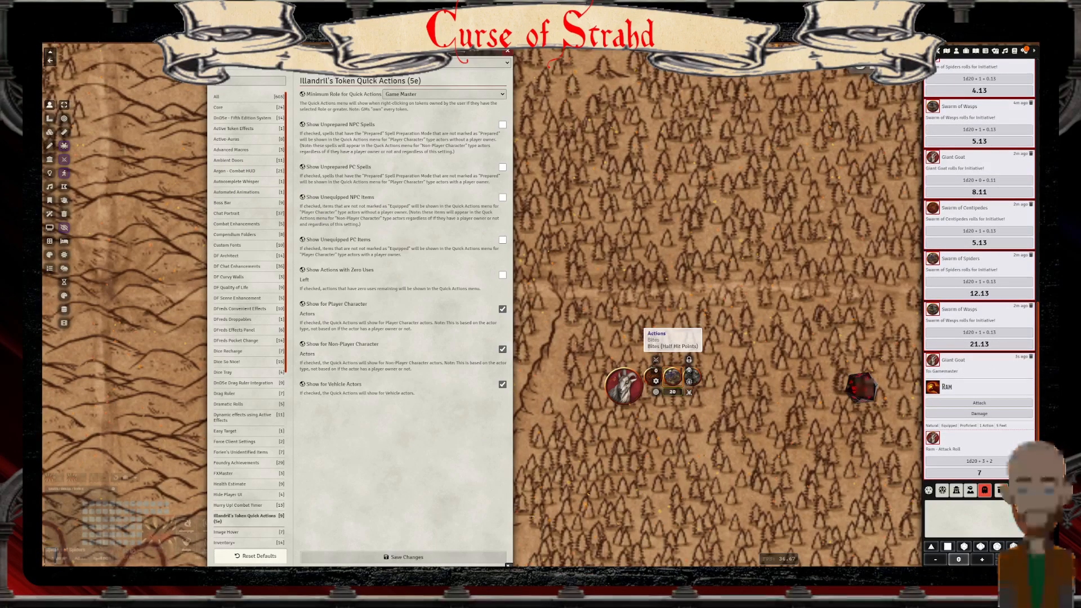
click(653, 340)
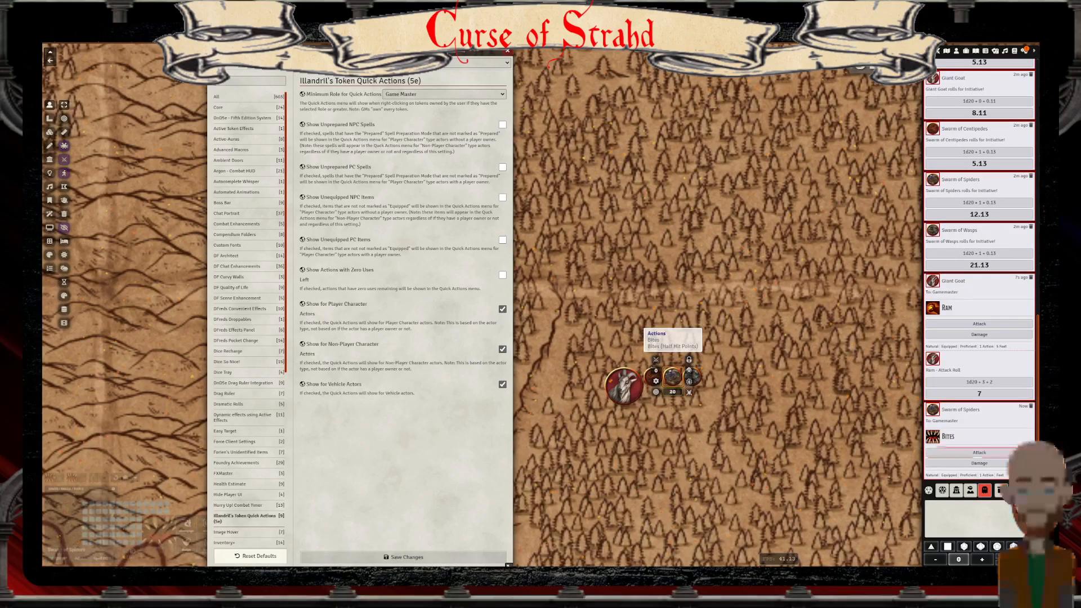
click(979, 452)
click(841, 478)
click(732, 411)
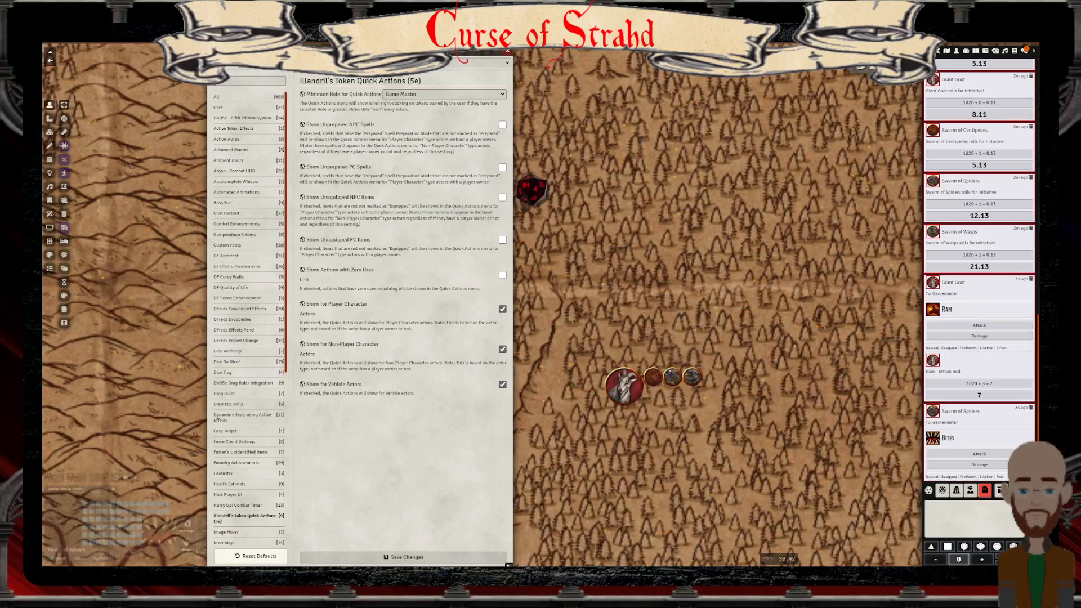
Use the Swarm of Wasps token's quick action Bites and roll its attack
right_click(692, 377)
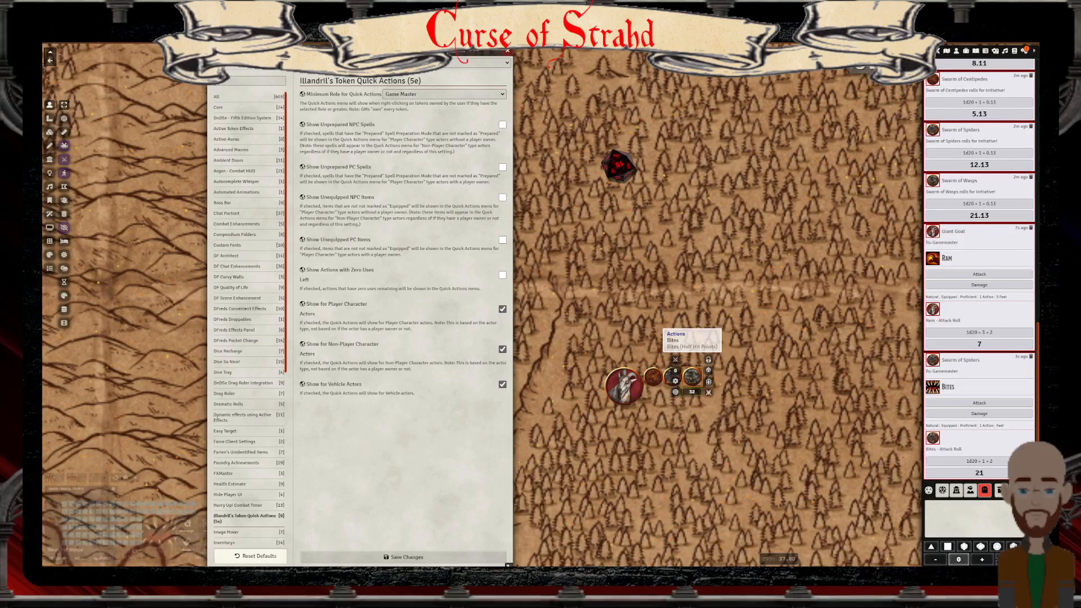
click(674, 340)
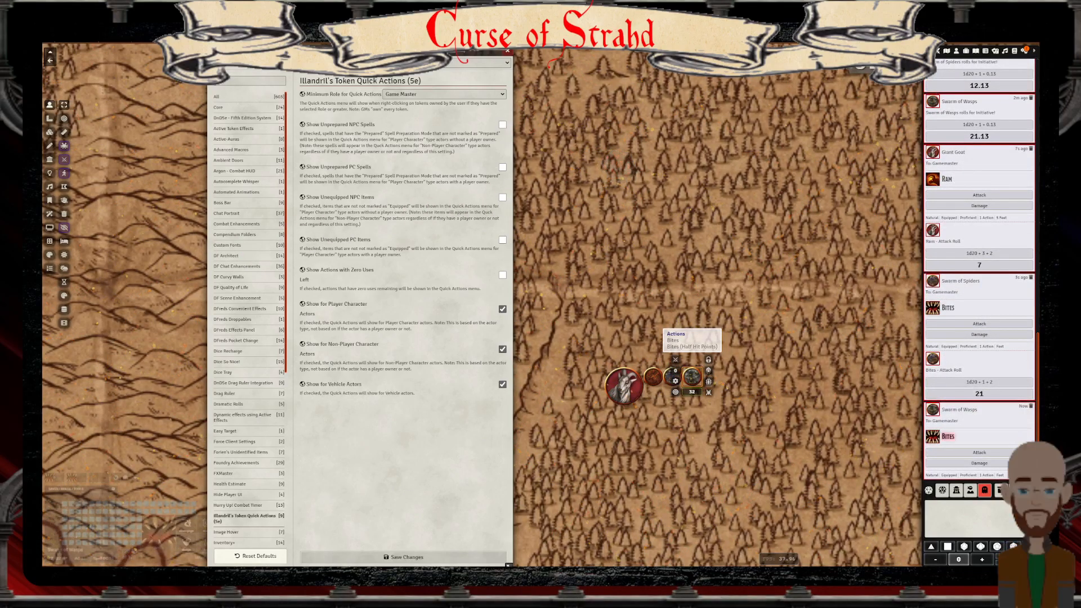
click(979, 454)
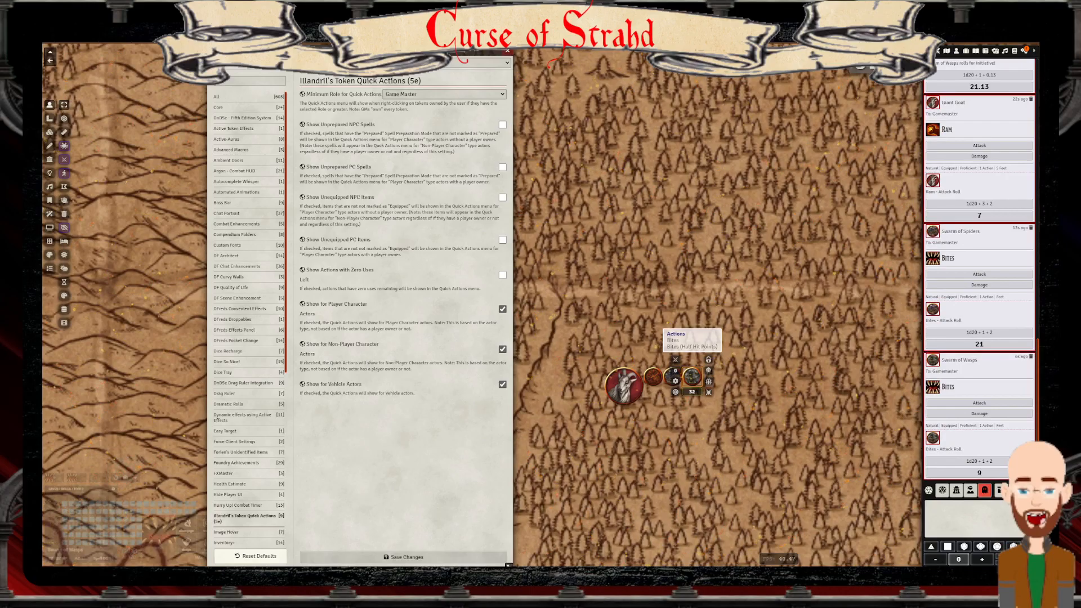
Use the Swarm of Wasps' Bites from the combat HUD for comparison and roll its attack normally
click(160, 531)
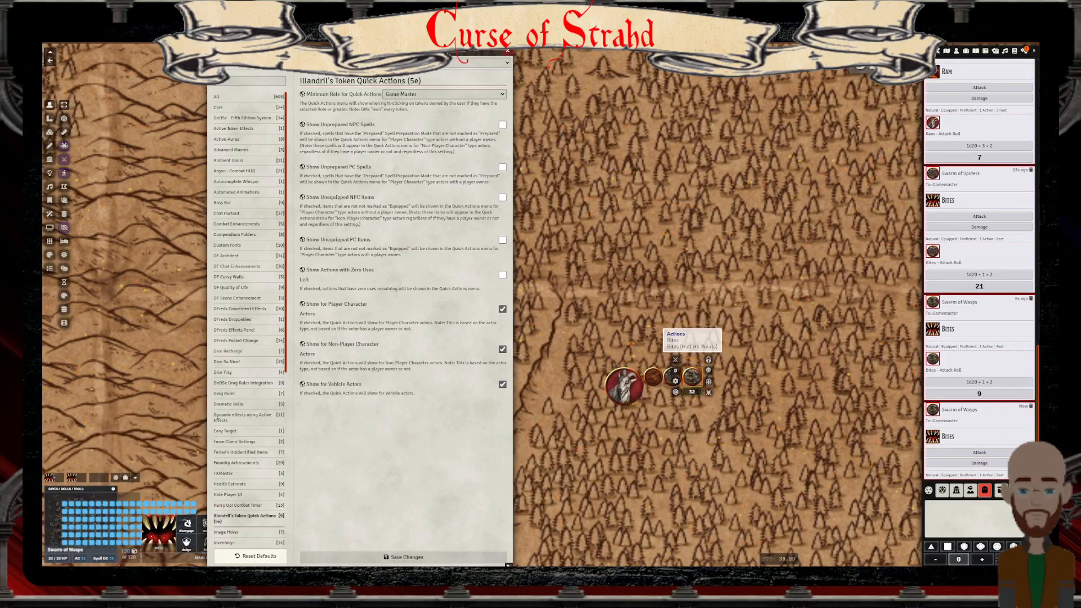
click(979, 453)
click(841, 474)
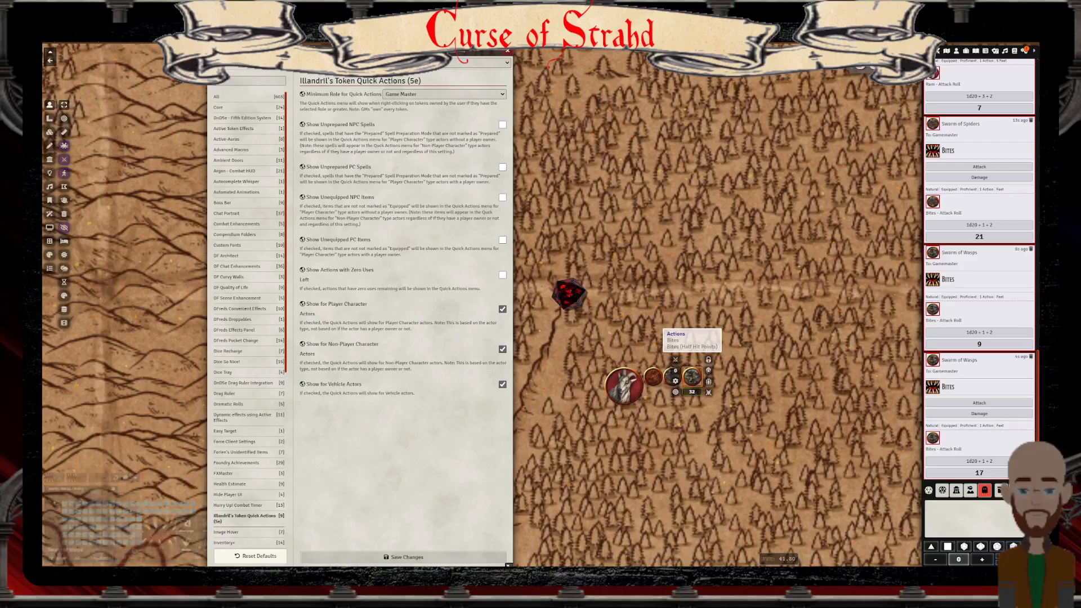
Return to the Hurry Up! Combat Timer settings and choose tick1.mp3 as the Critical Sound
scroll(247, 316, down, 5)
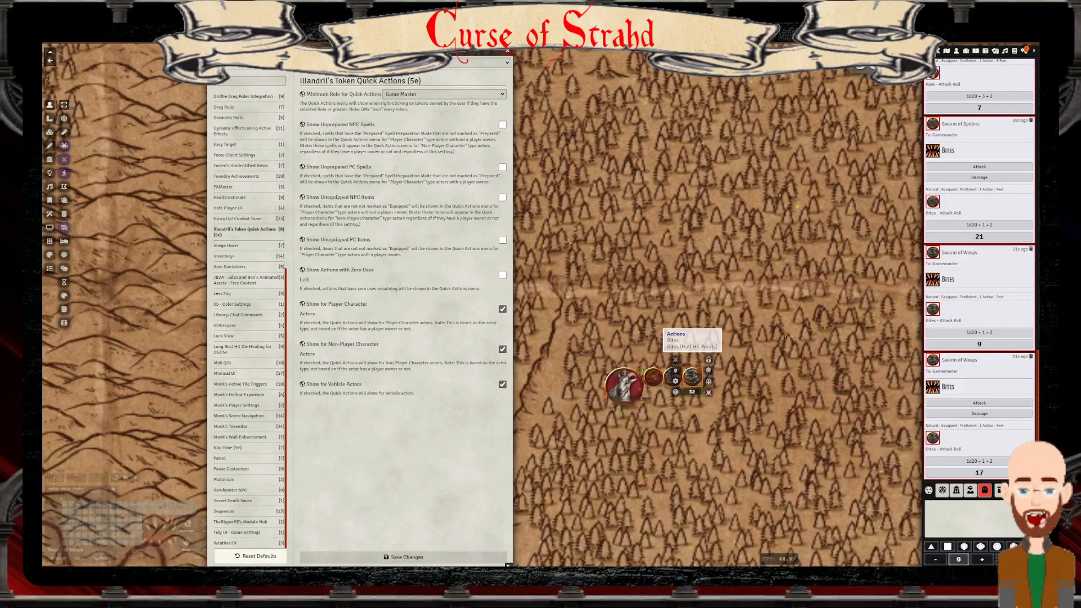
key(Escape)
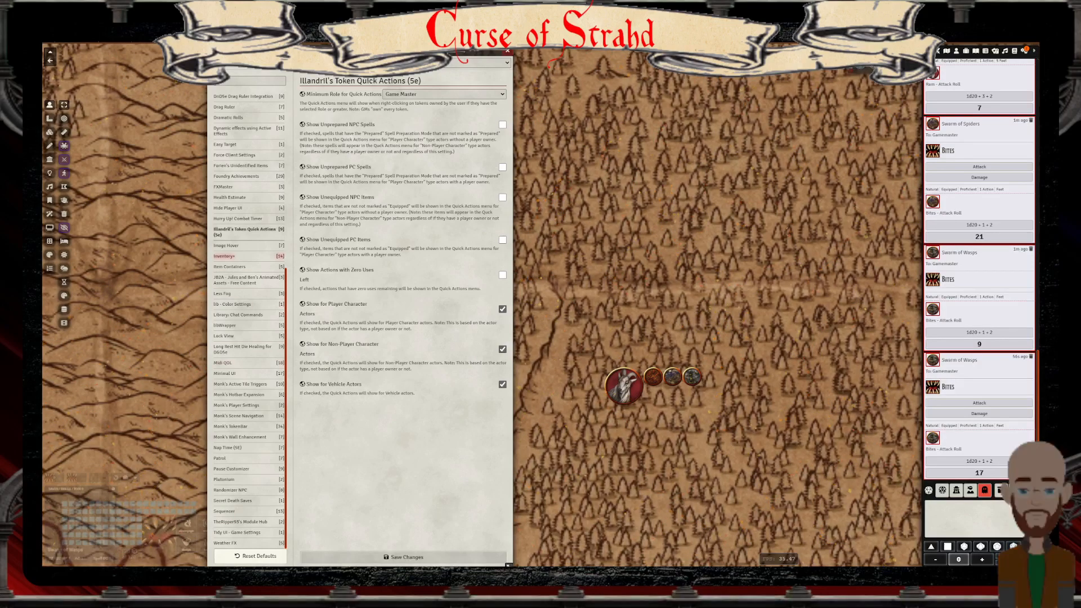
click(237, 219)
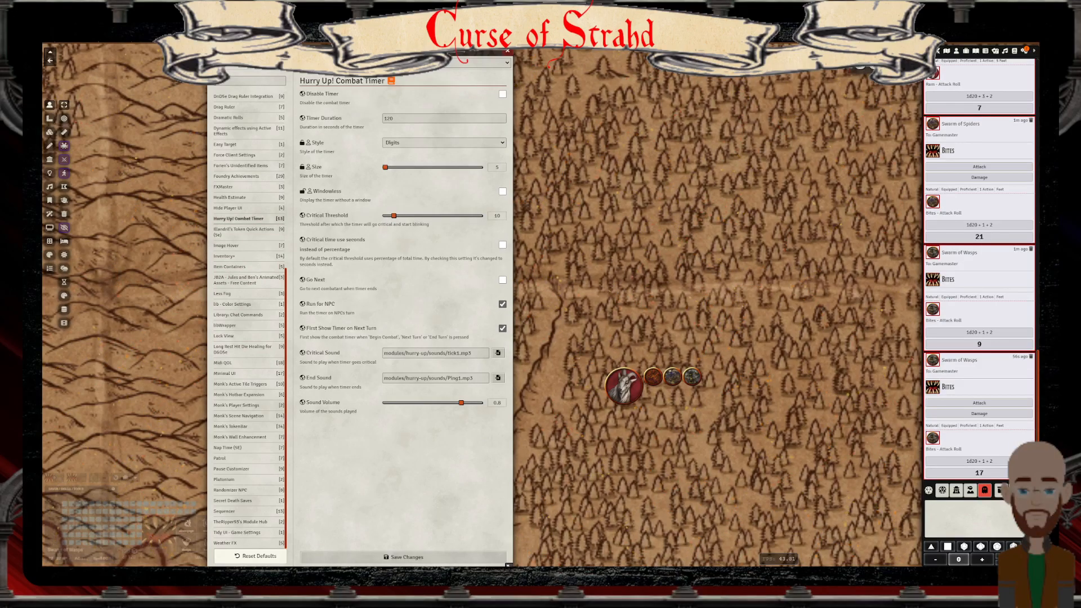
click(498, 353)
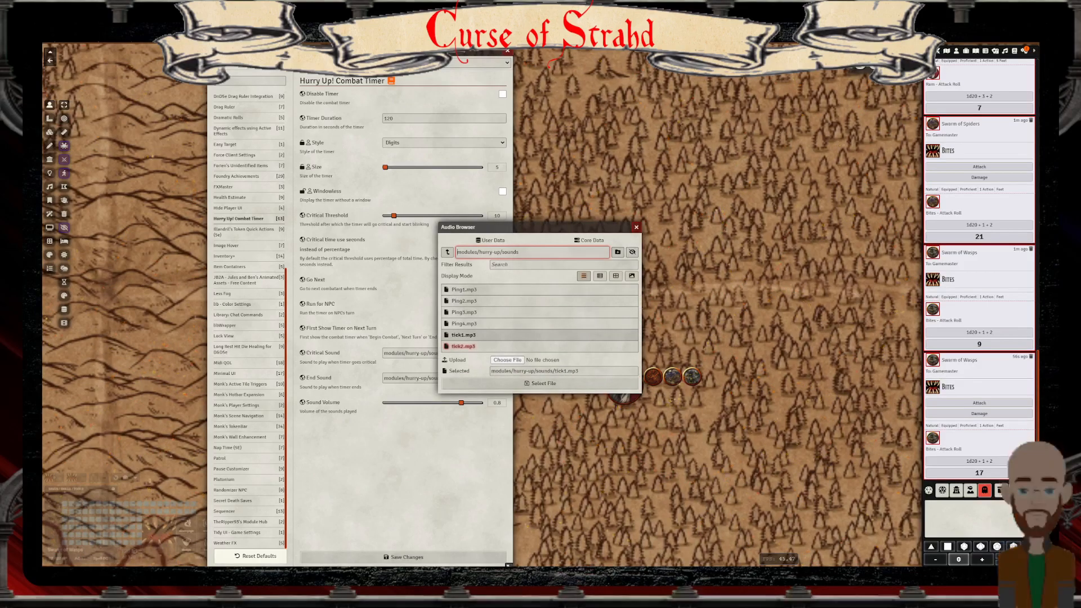
click(463, 346)
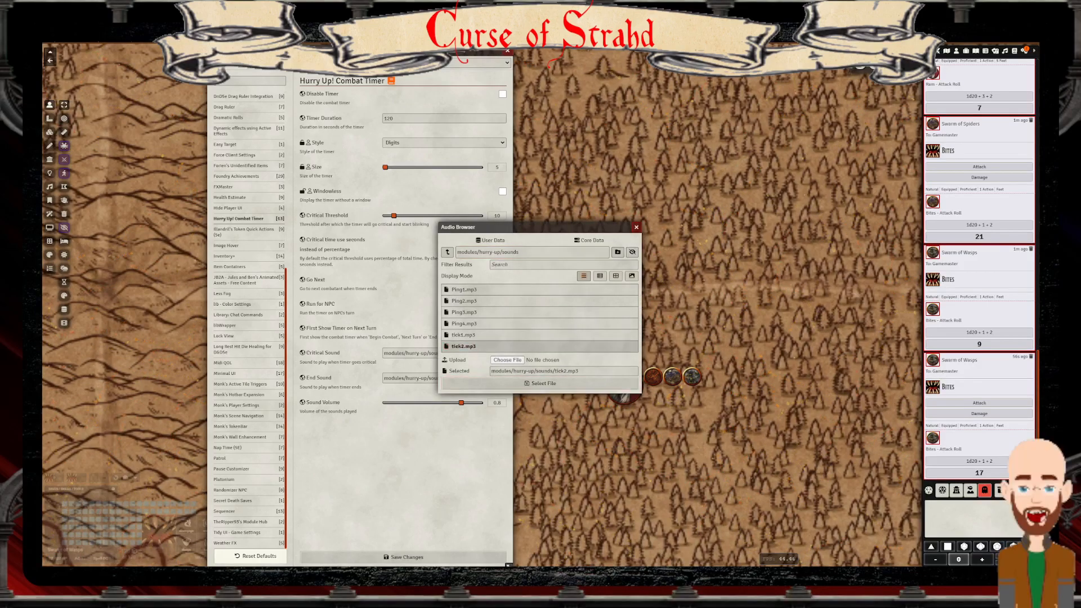
click(464, 335)
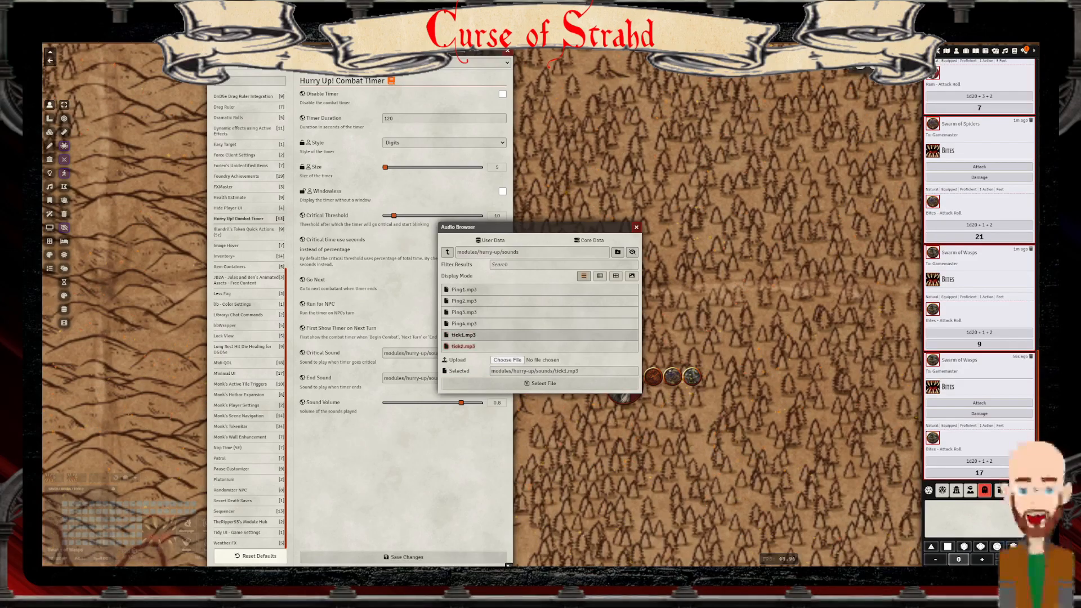
click(540, 384)
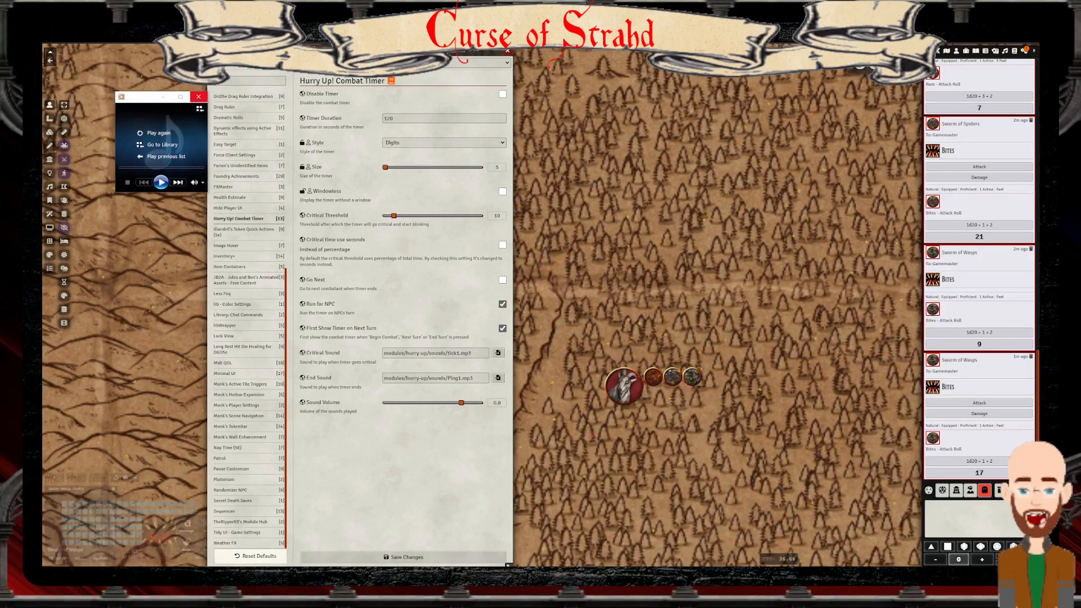
Close the media player, set the timer's End Sound to Ping4.mp3 and save the settings
click(198, 96)
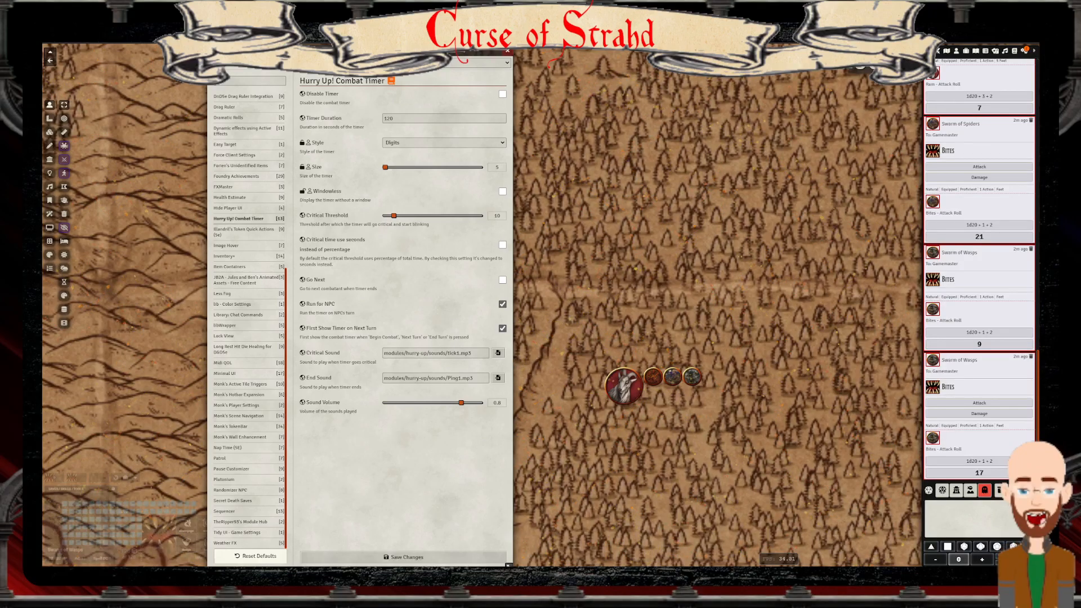
click(498, 378)
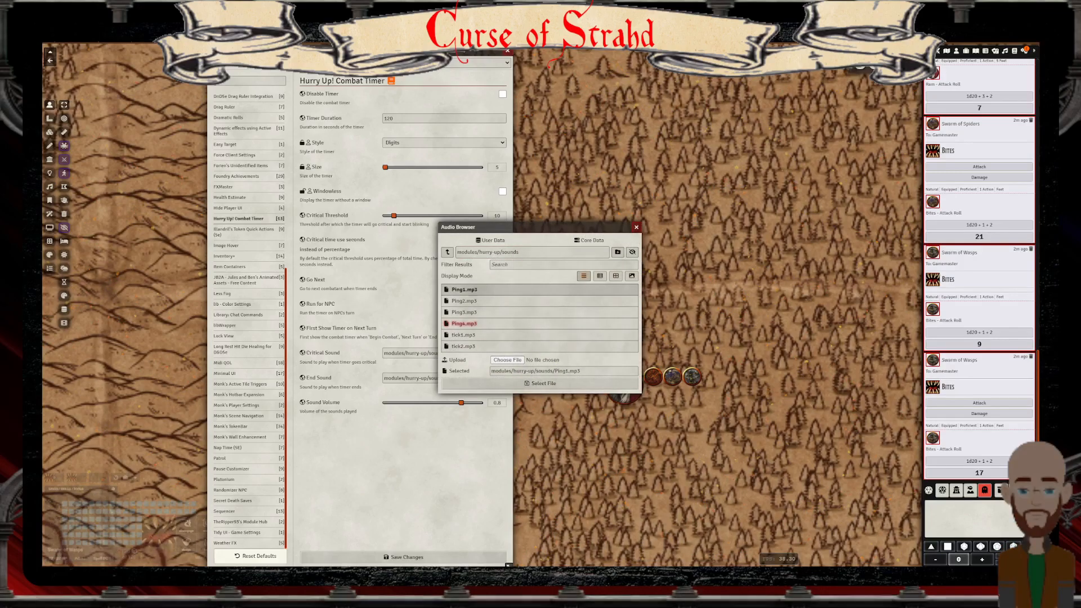
double_click(464, 324)
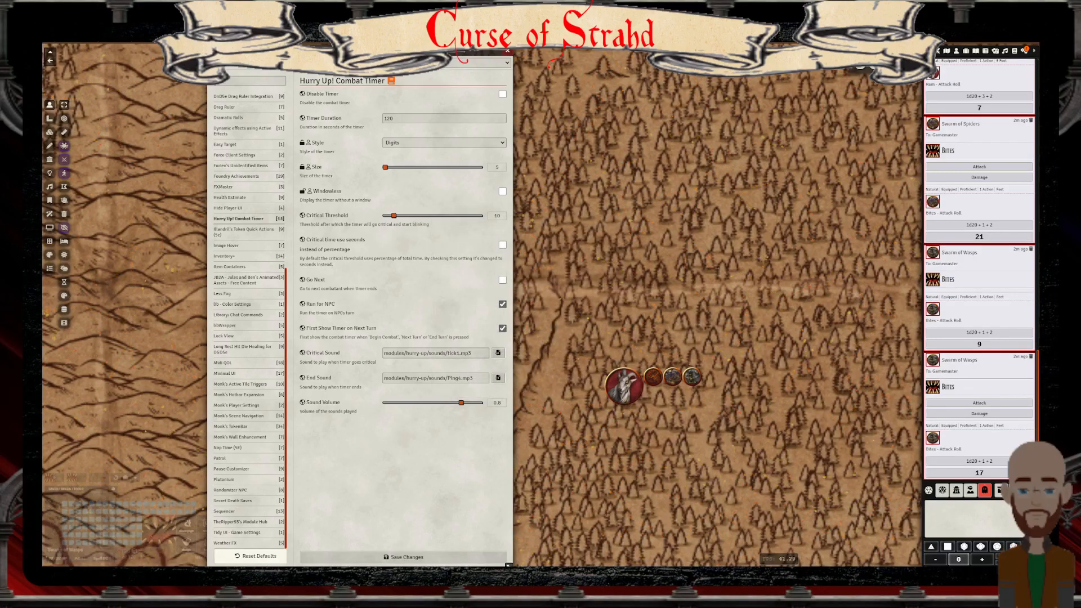
click(428, 557)
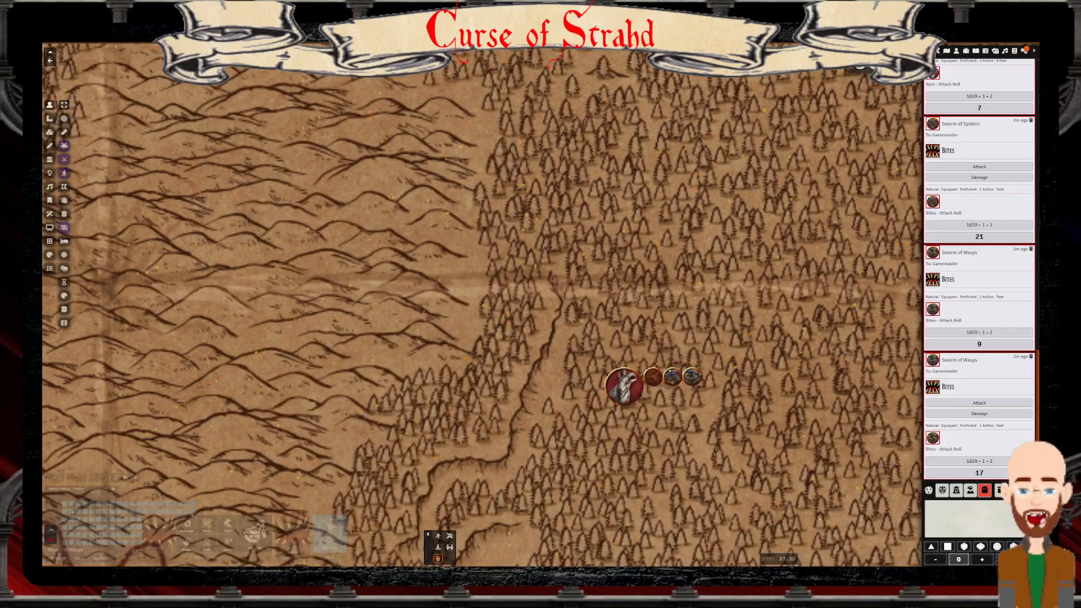
Delete the Giant Goat and the three swarm tokens from the Barovia map and end the combat encounter
drag(578, 320, 746, 440)
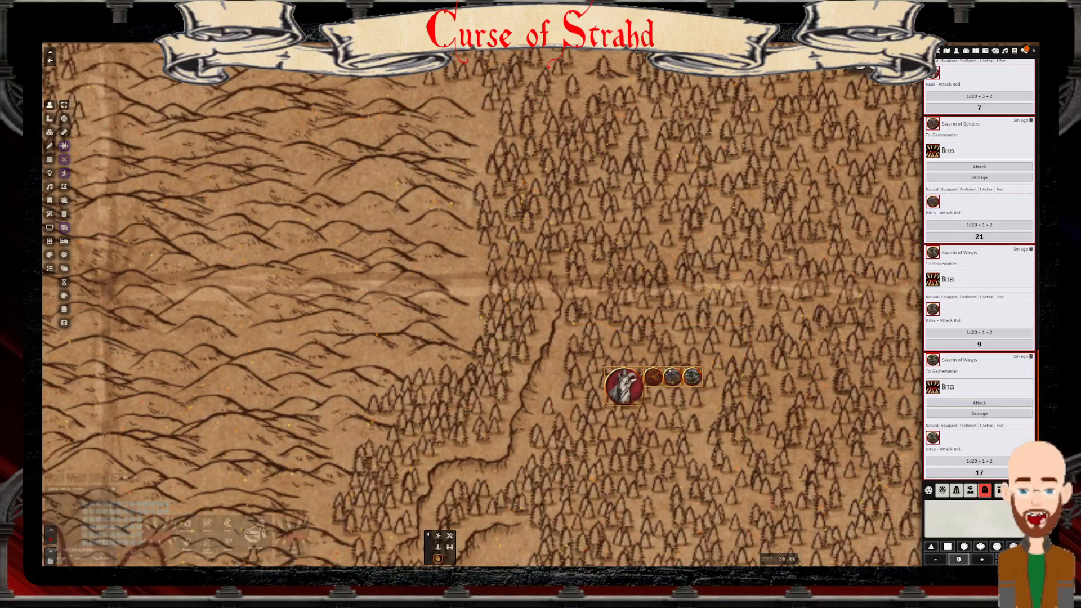
key(Delete)
click(938, 51)
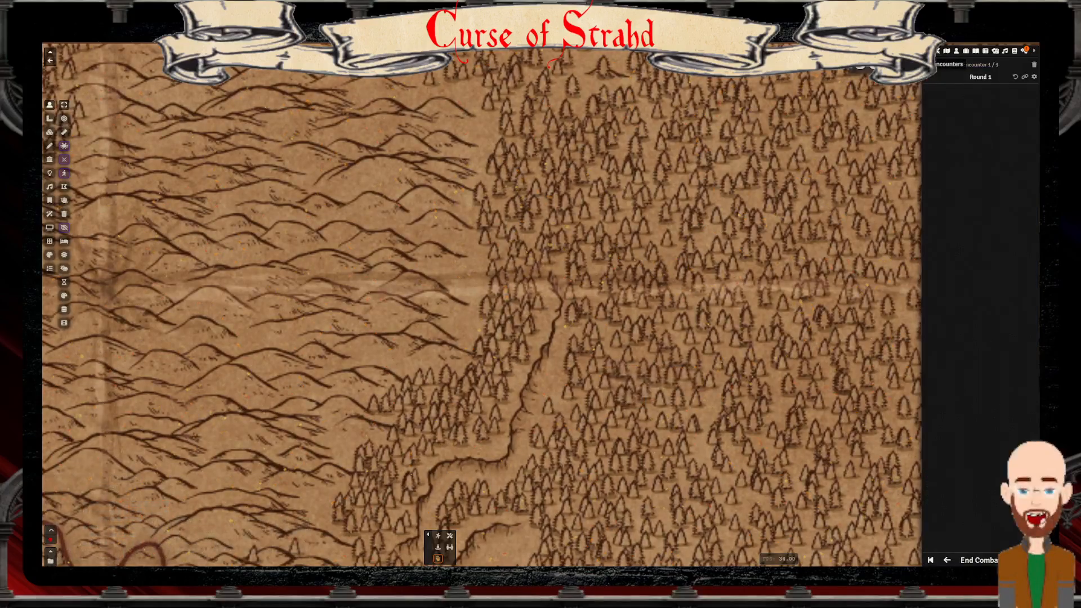
click(979, 561)
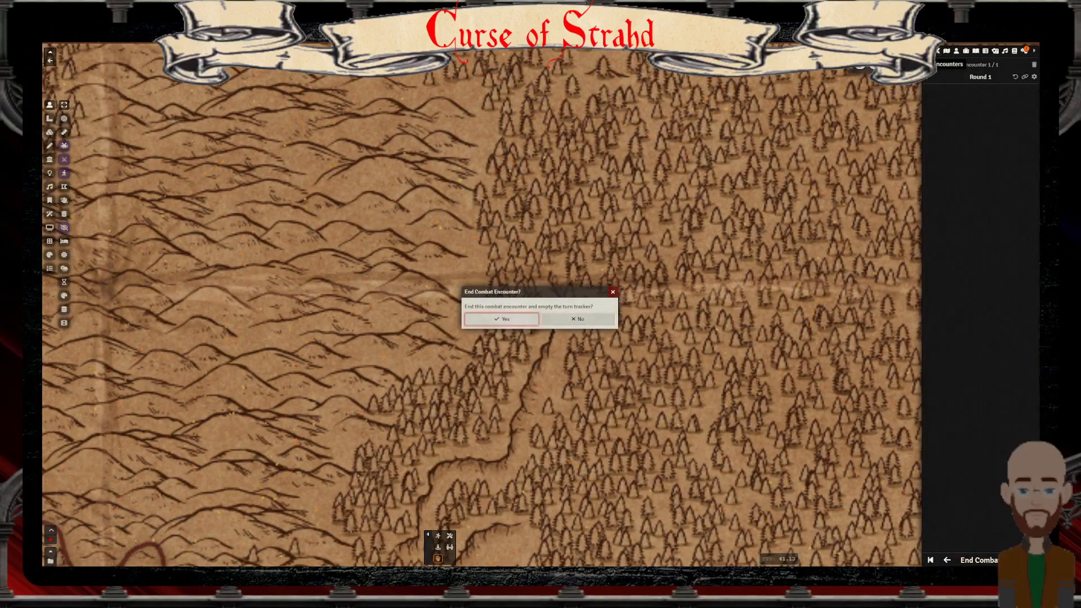
click(503, 319)
Reopen the game's module settings at Hurry Up! Combat Timer
click(1024, 50)
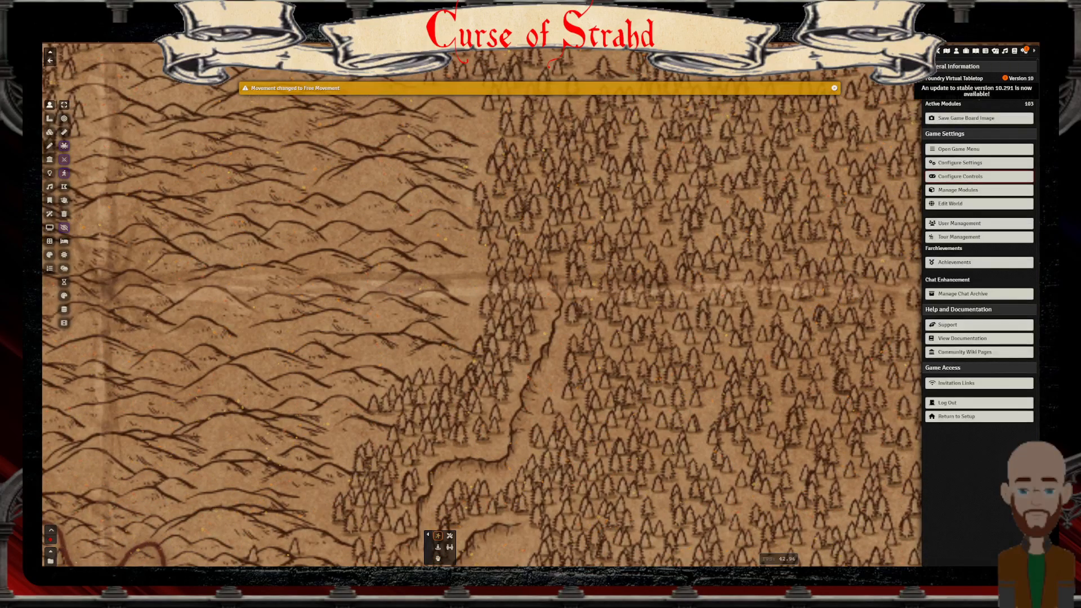
click(960, 162)
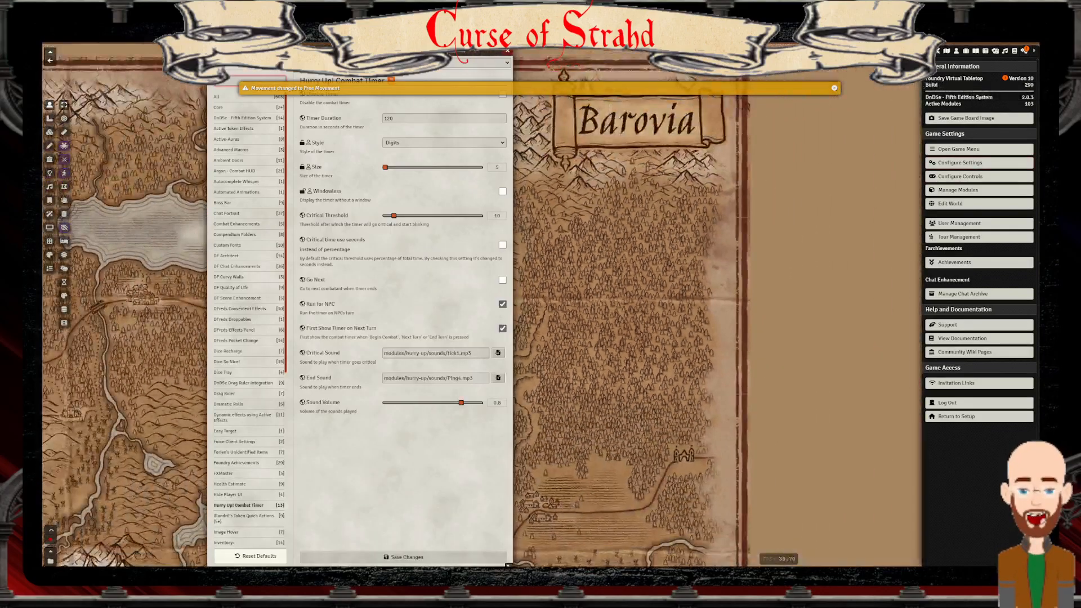
scroll(585, 364, up, 4)
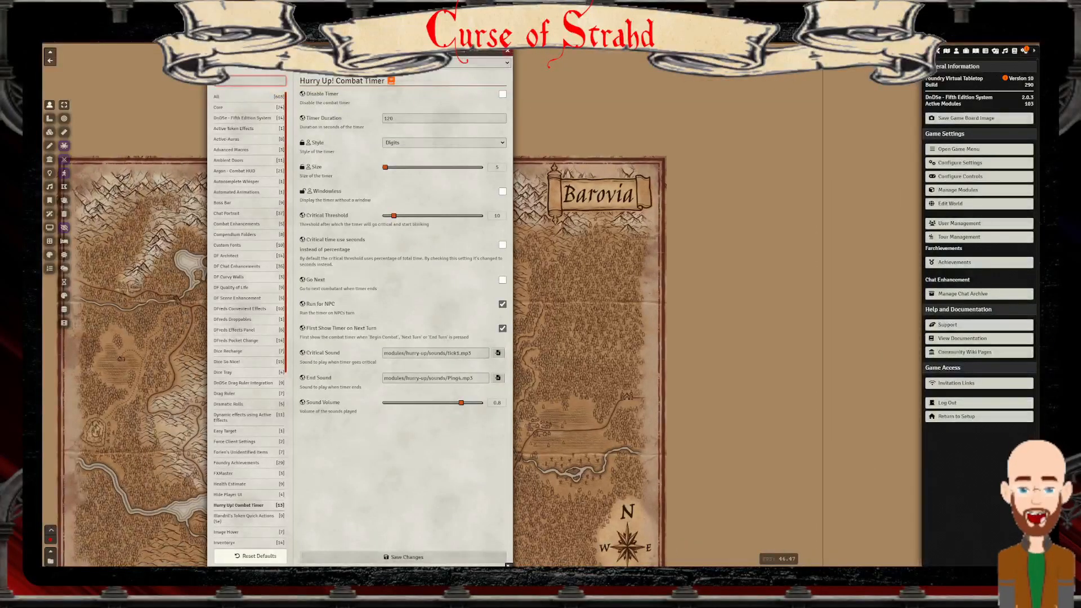
Open the Farchievements achievements overview and view its Scoreboard
click(979, 262)
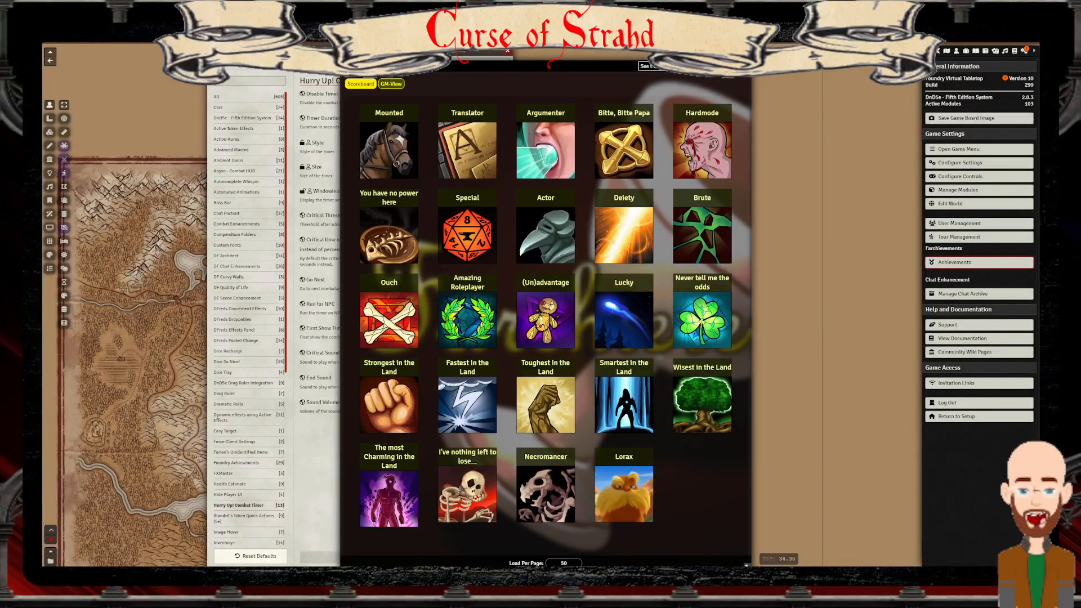
mouse_move(389, 150)
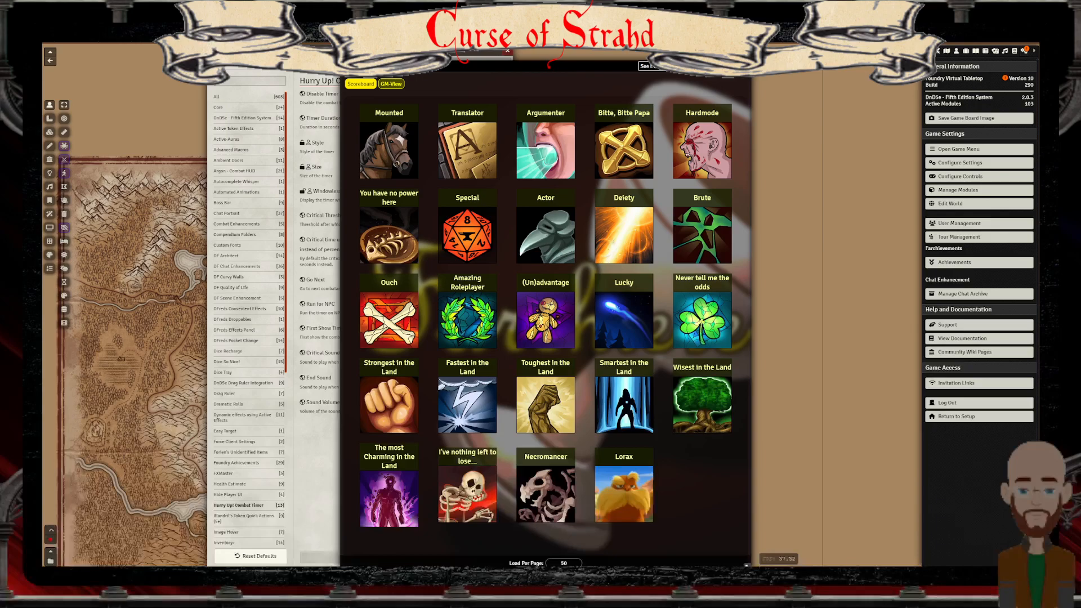
click(361, 84)
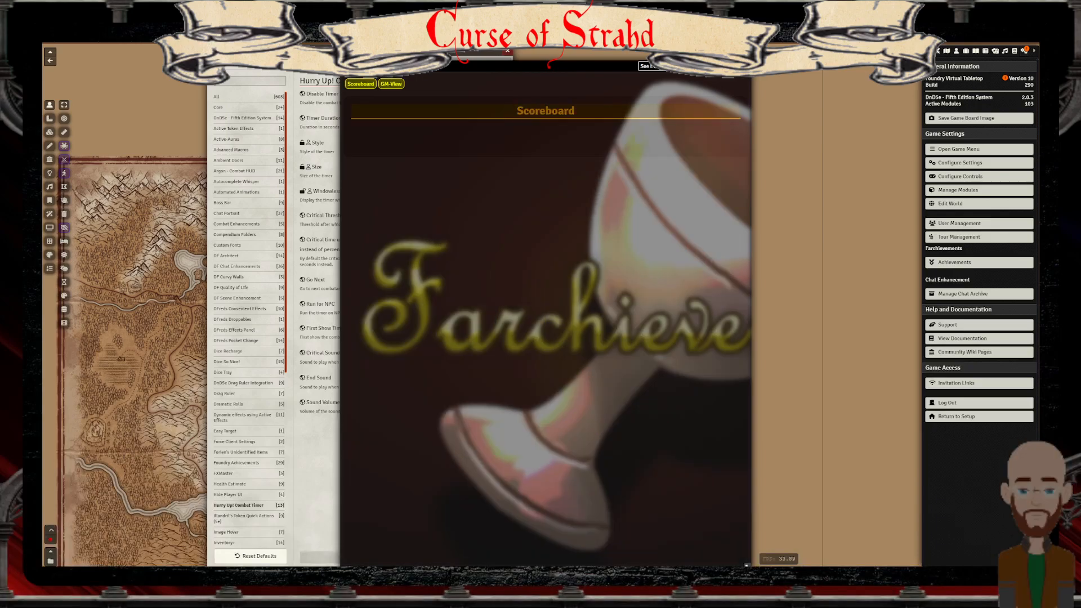
Switch from the Scoreboard back to the grid of all achievements and close the overview
click(360, 84)
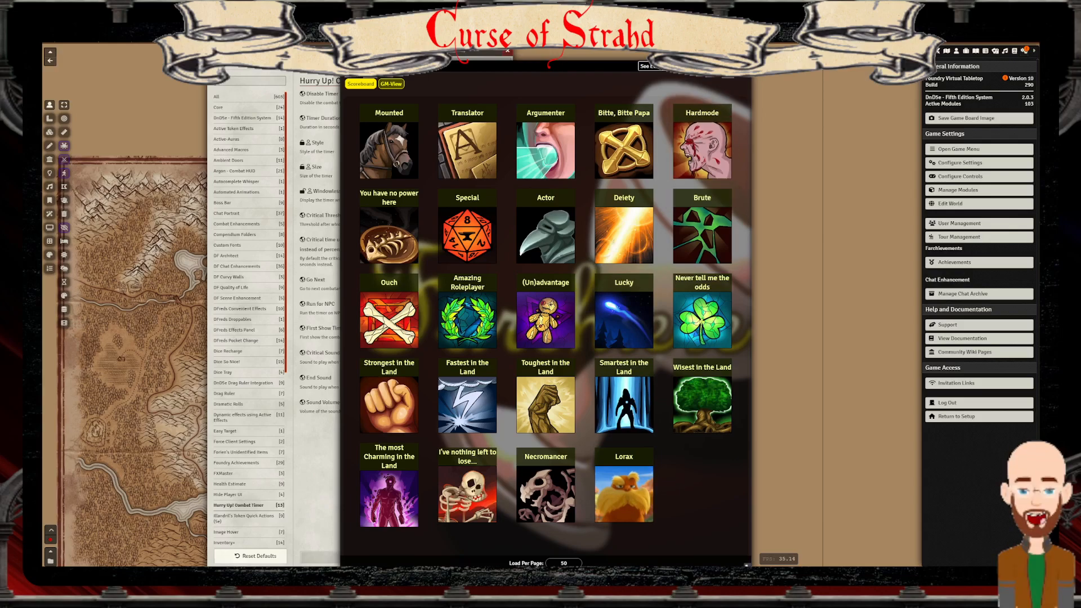
click(745, 66)
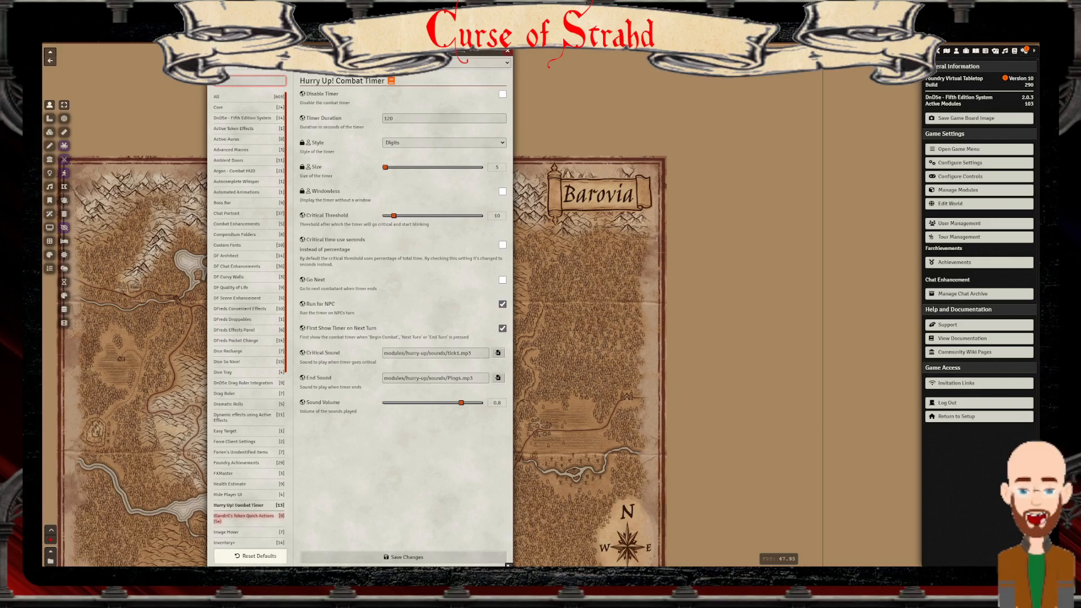
Review the settings of Illandril's Token Quick Actions (5e) and open the Image Hover module settings
click(244, 516)
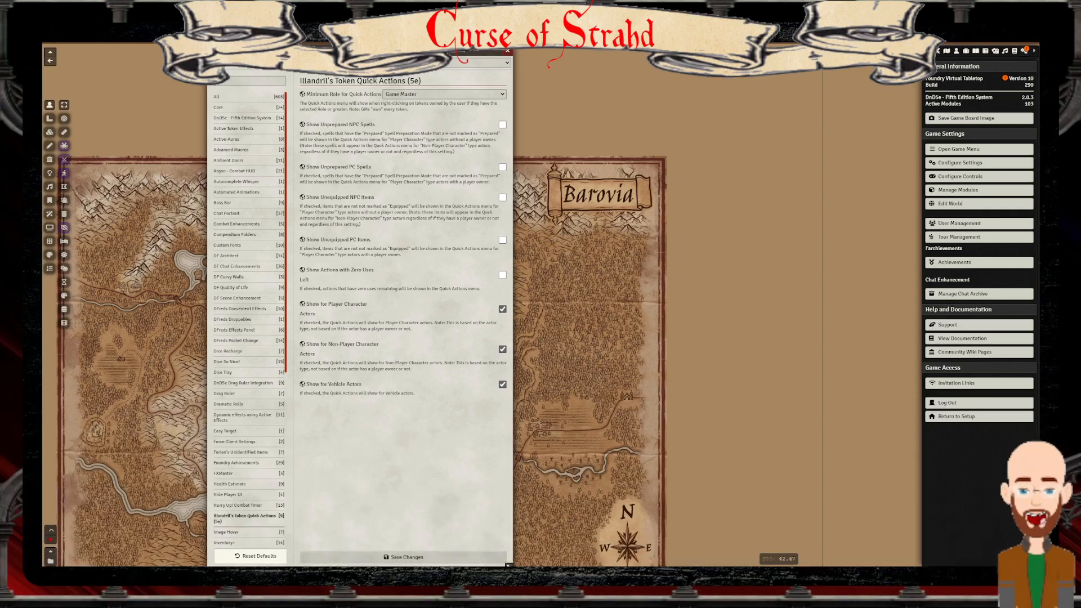
scroll(242, 484, down, 1)
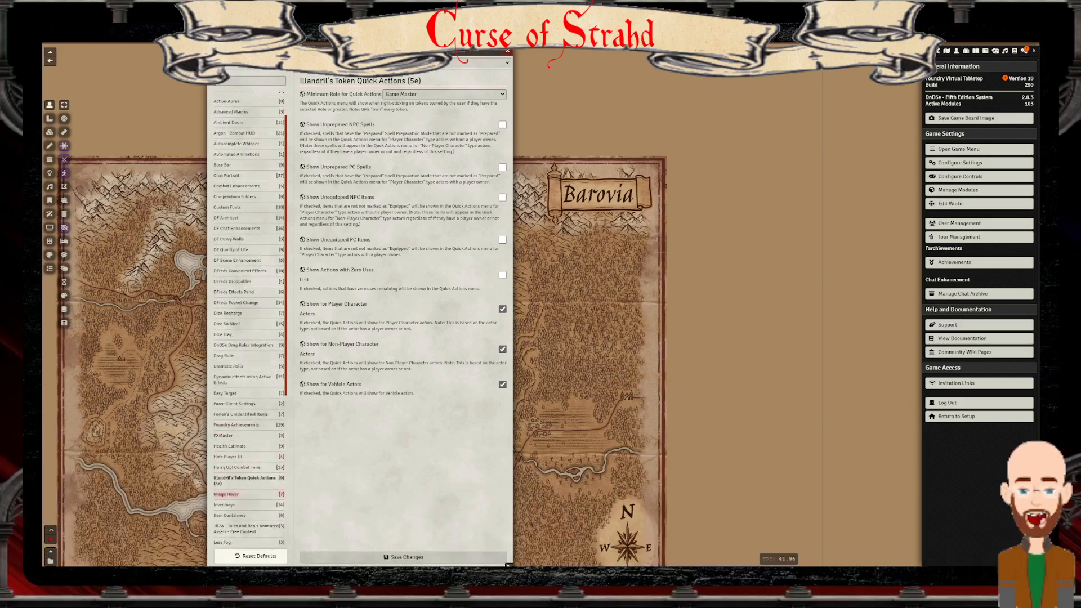
click(226, 494)
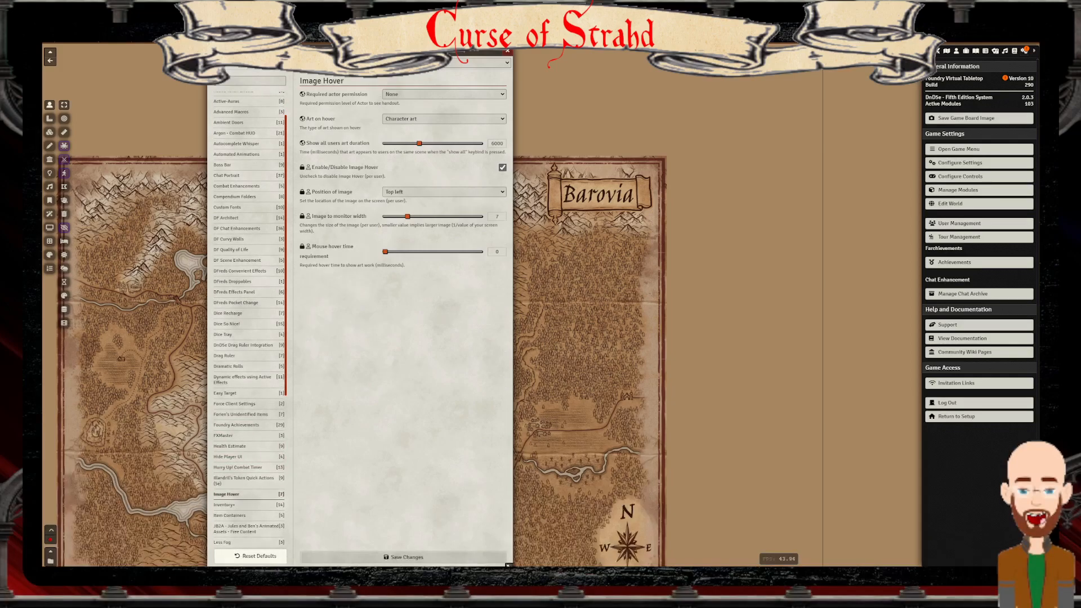
Show the actors directory and expand the Ch. 3 folder inside NPC to view its characters
click(956, 50)
click(943, 106)
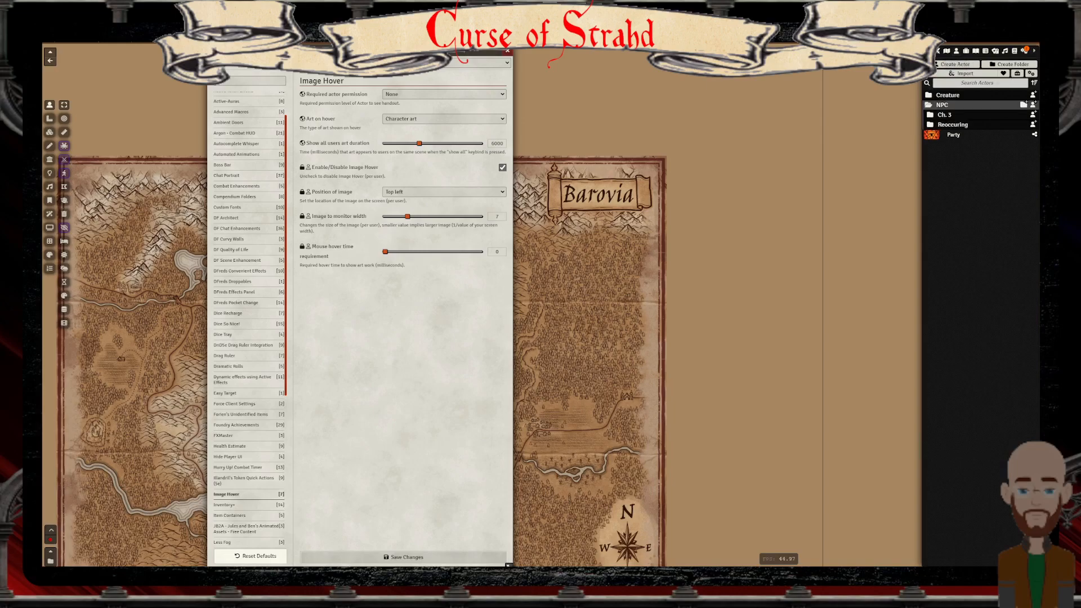
click(944, 115)
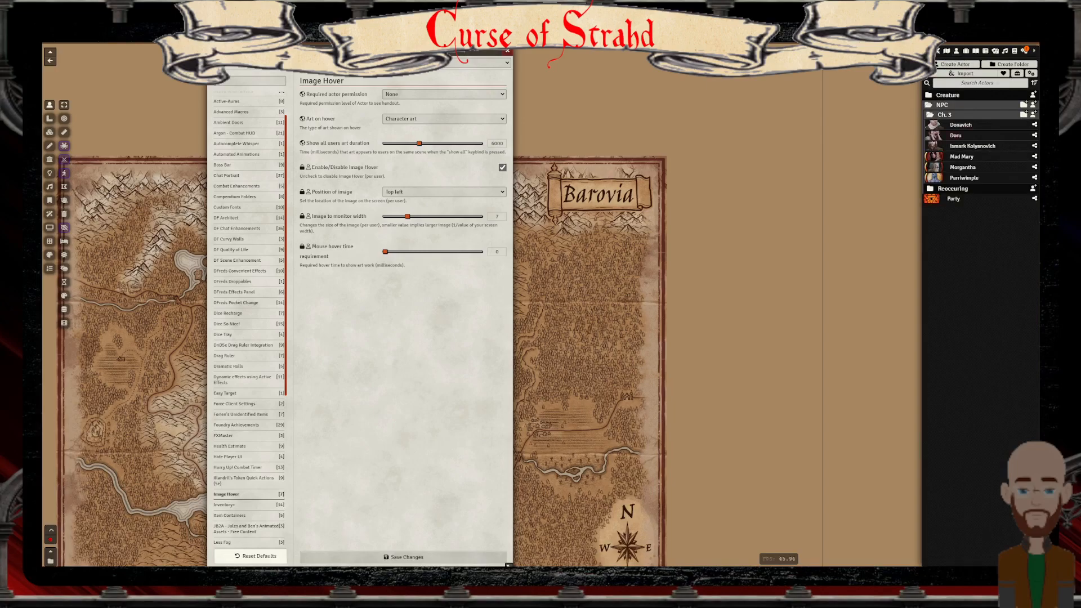
mouse_move(955, 136)
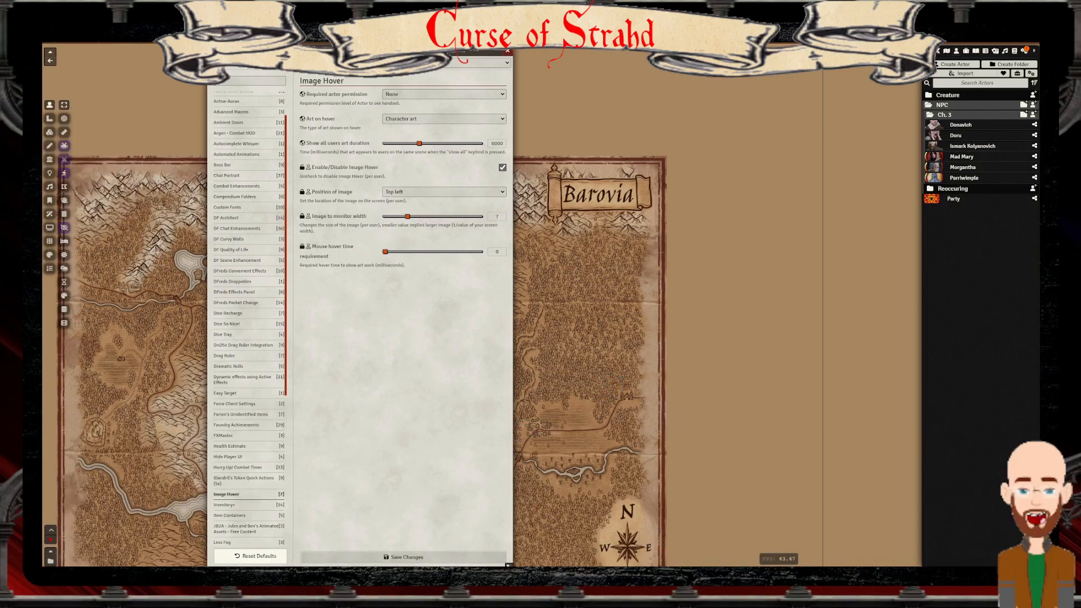
Check Image Hover's options for Art on hover and Required actor permission, keeping Character art and None
click(444, 119)
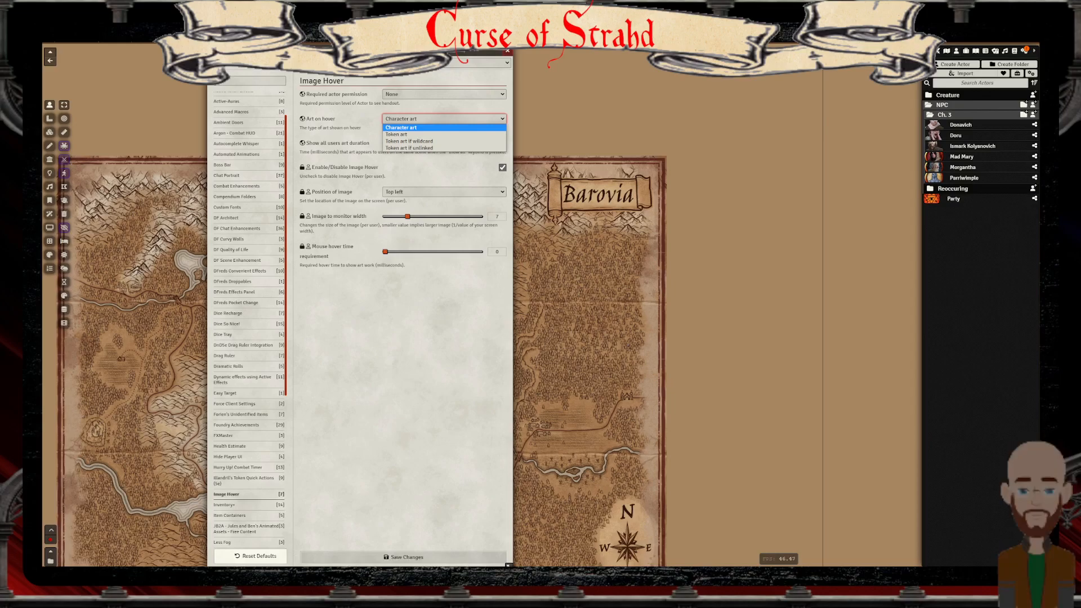
click(417, 127)
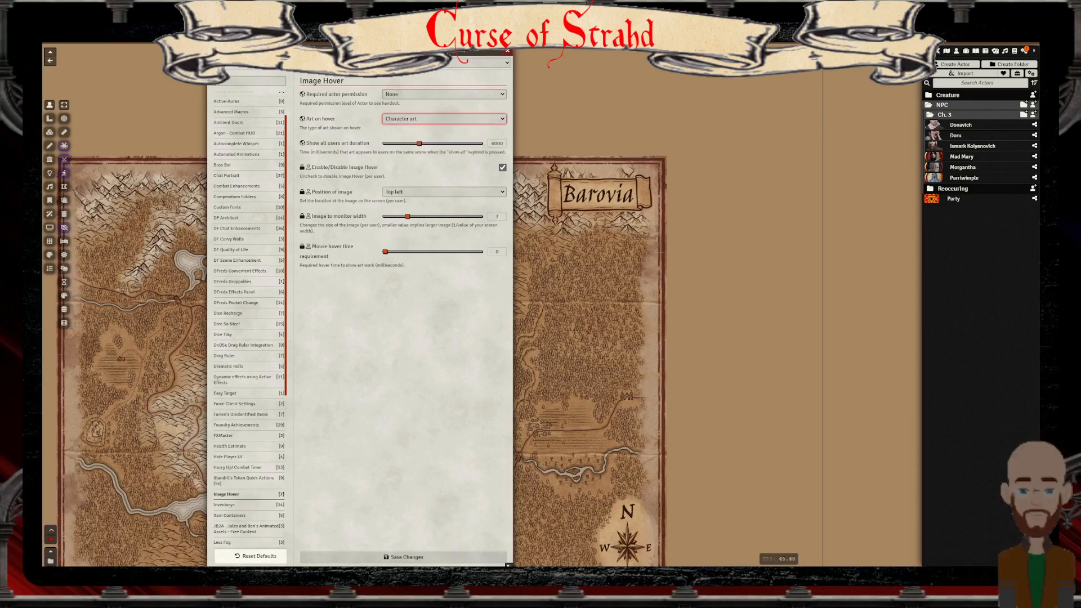
click(443, 94)
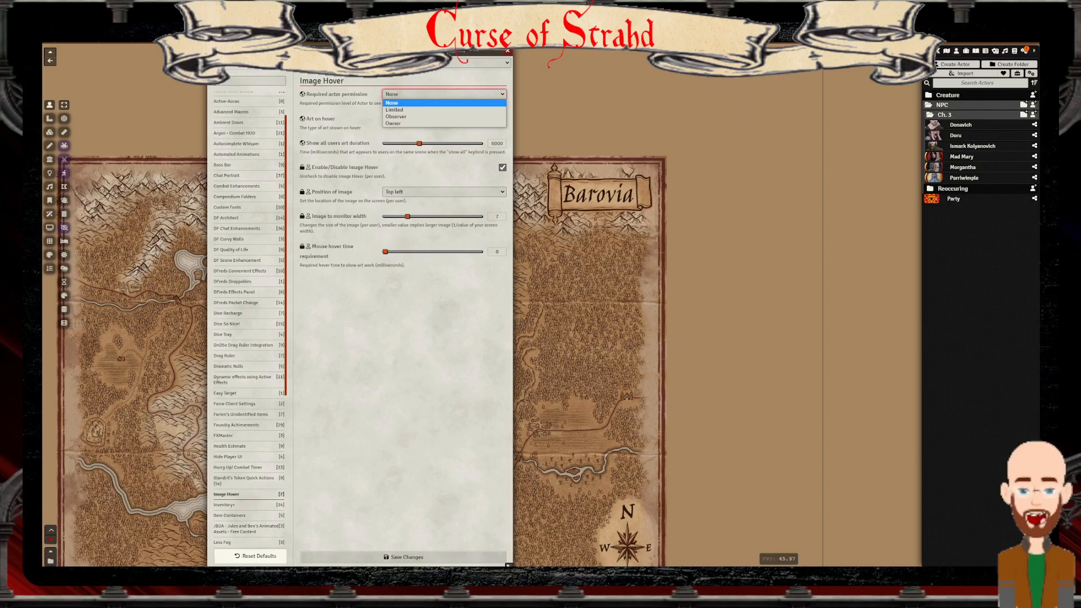
click(416, 103)
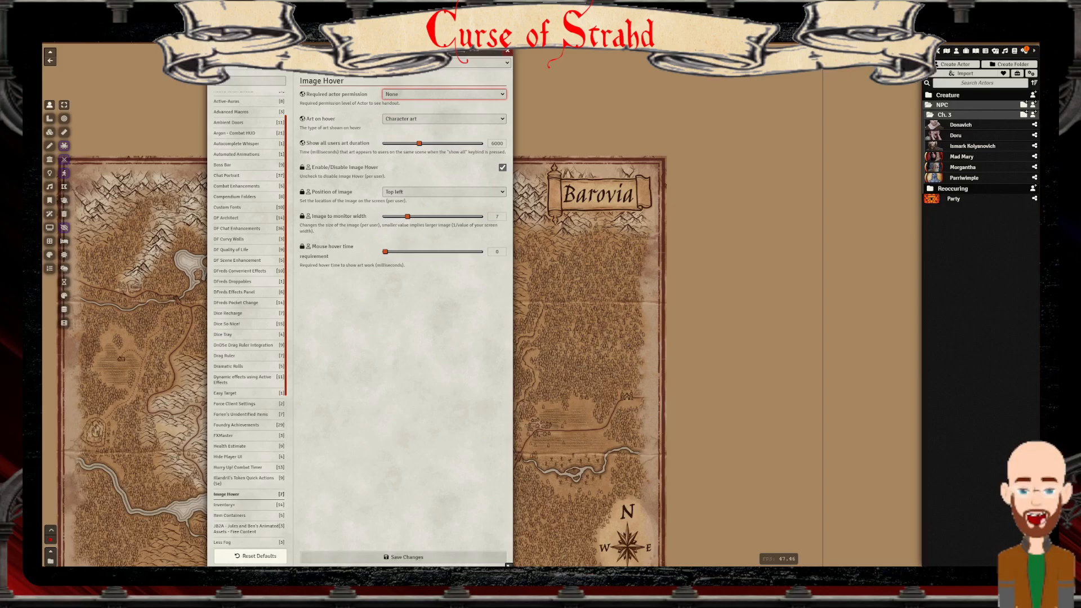
Open the game's control configuration at the Image Hover keybindings
click(1023, 51)
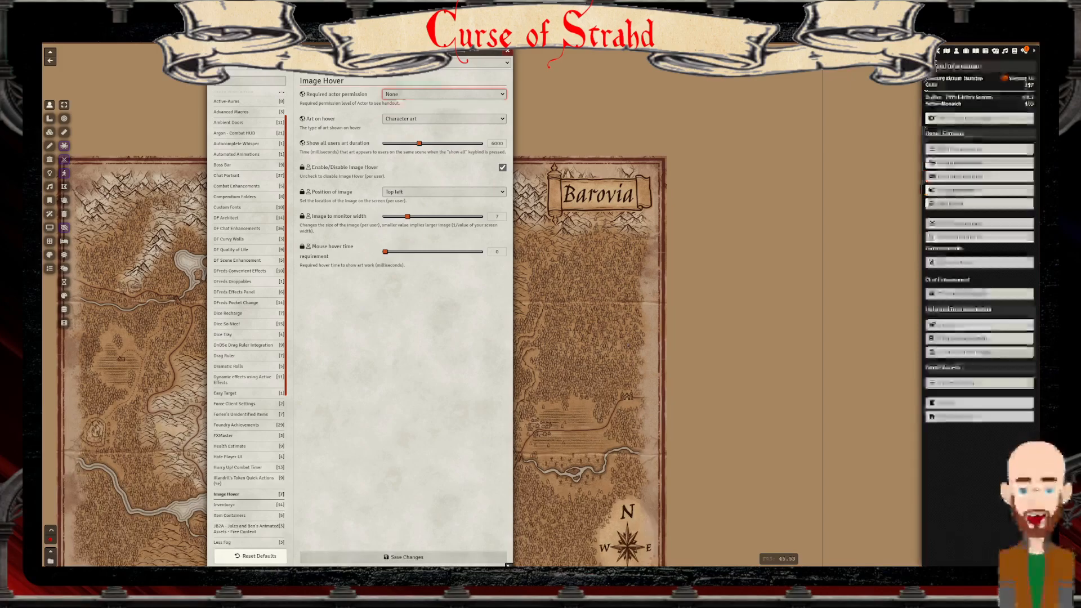
click(960, 176)
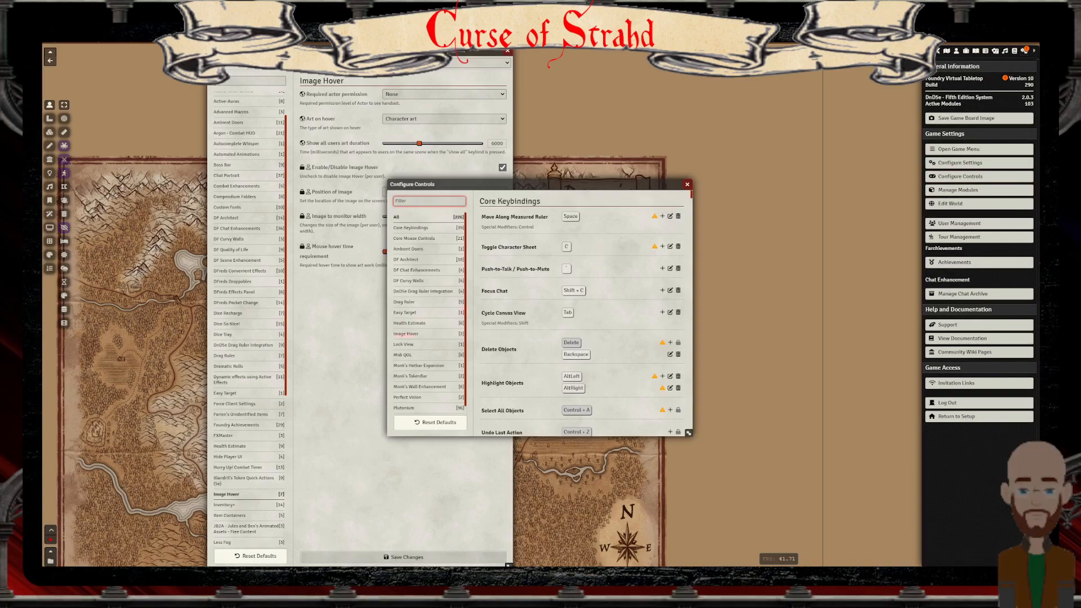
click(406, 334)
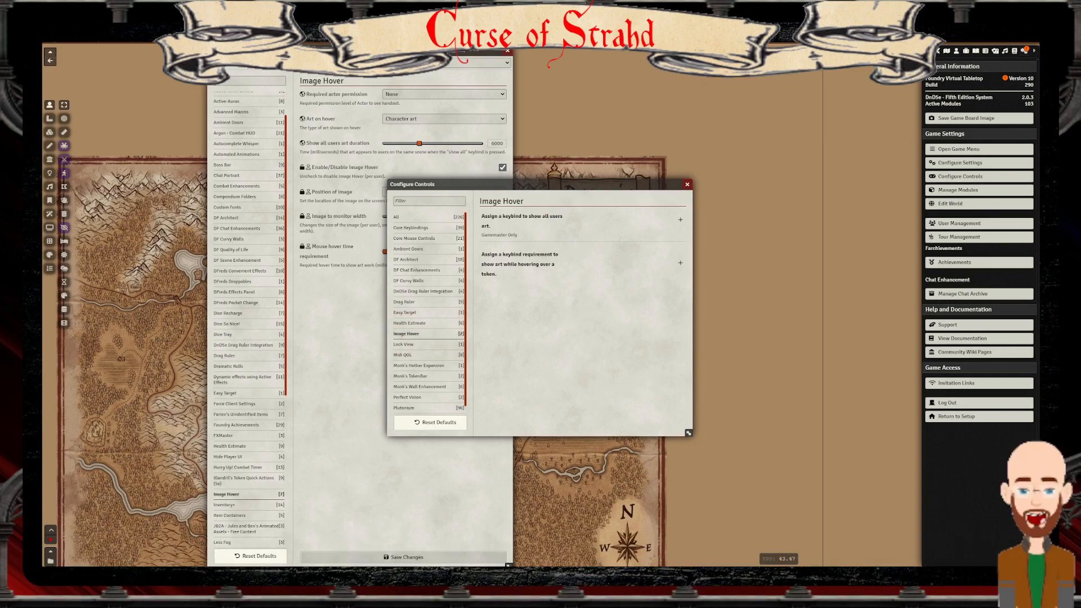
click(681, 219)
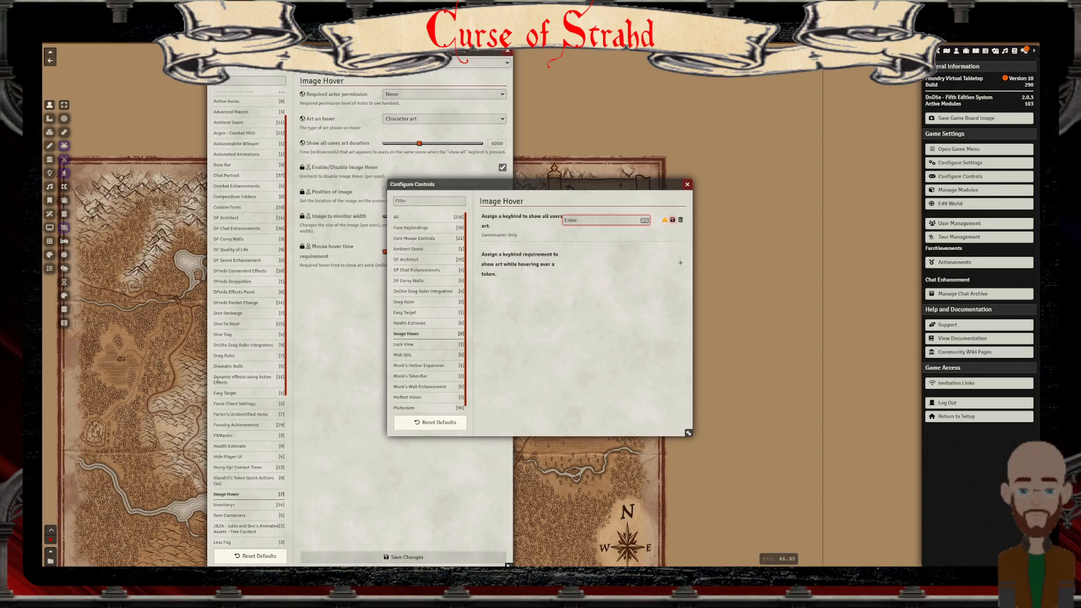
click(680, 220)
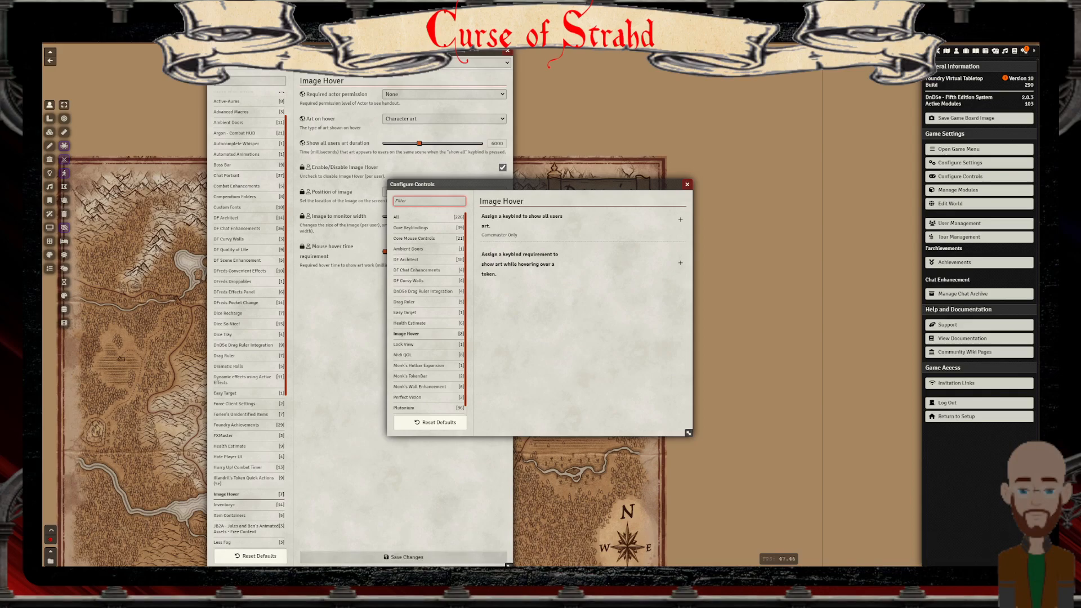
click(680, 220)
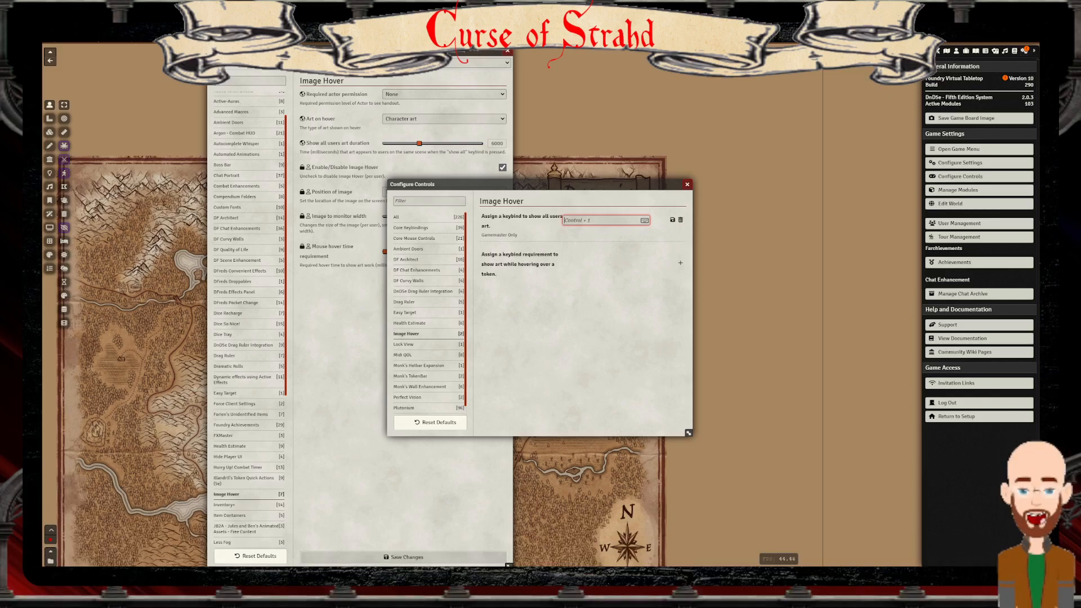
click(680, 220)
click(429, 201)
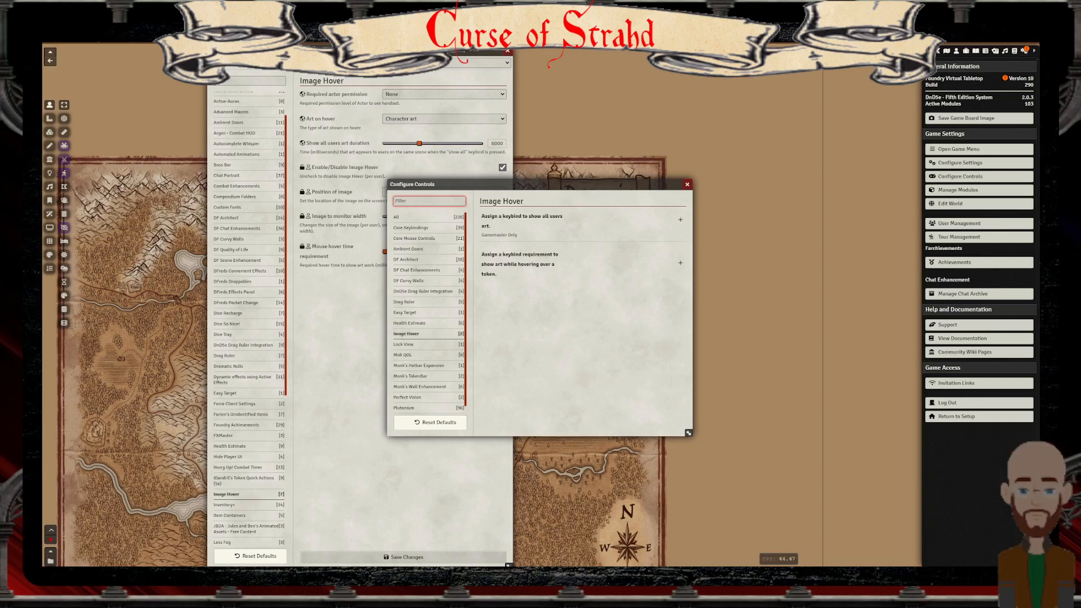
Assign Control + / as the keybind to show all users art and save it
click(680, 220)
key(ctrl+1)
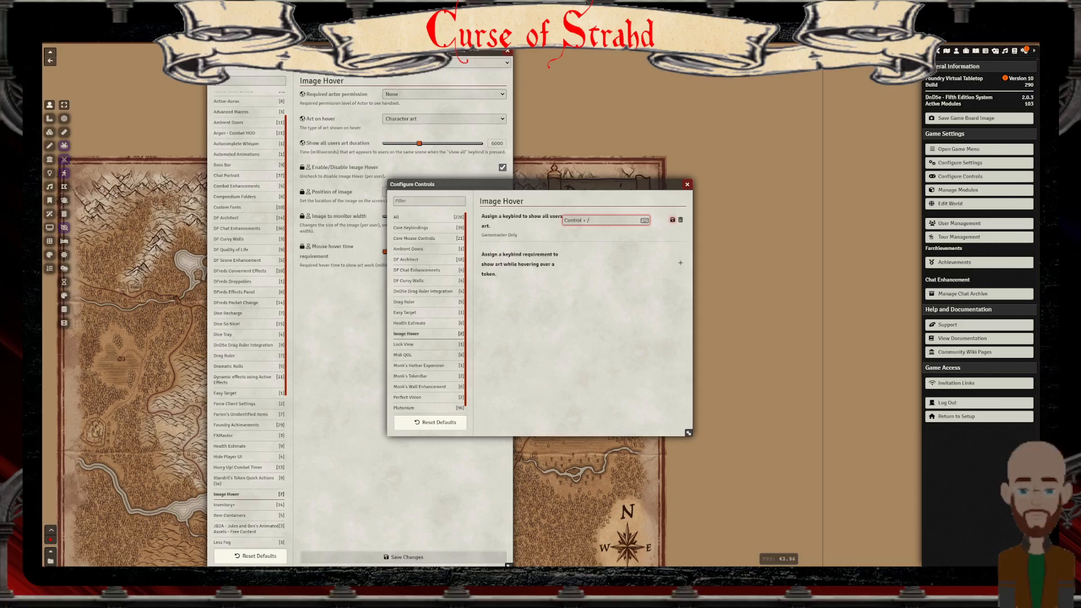
click(672, 220)
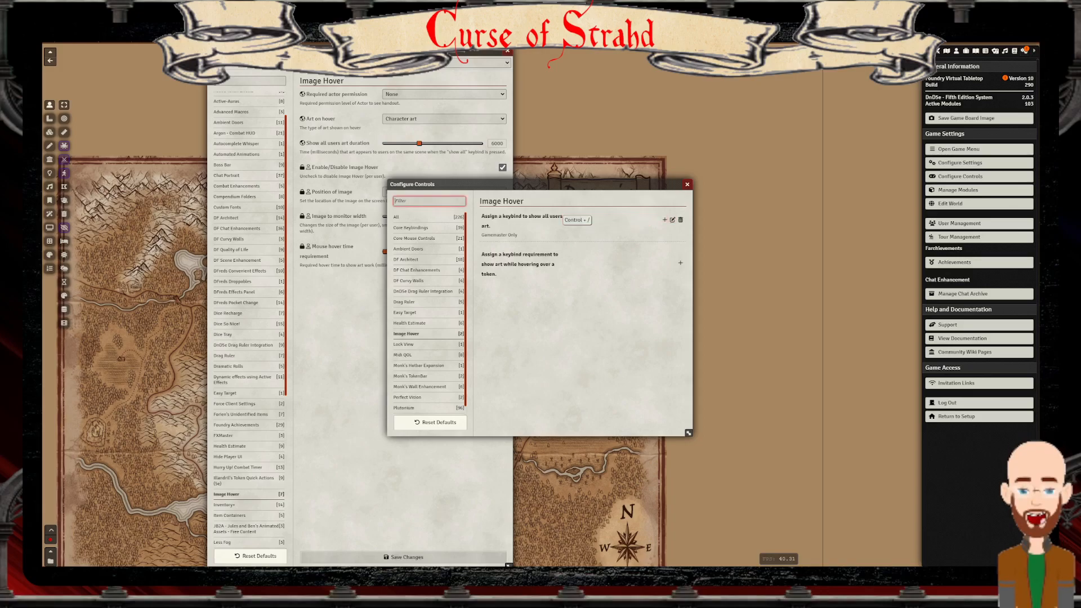
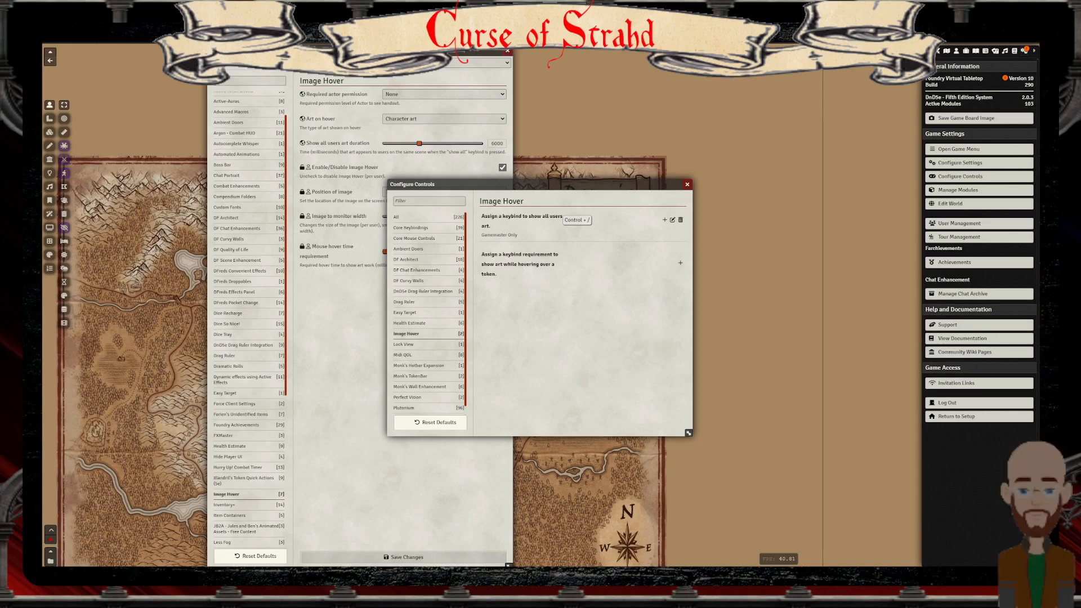
Close the control configuration and set Image Hover's Position of image to Top right
click(429, 201)
key(Escape)
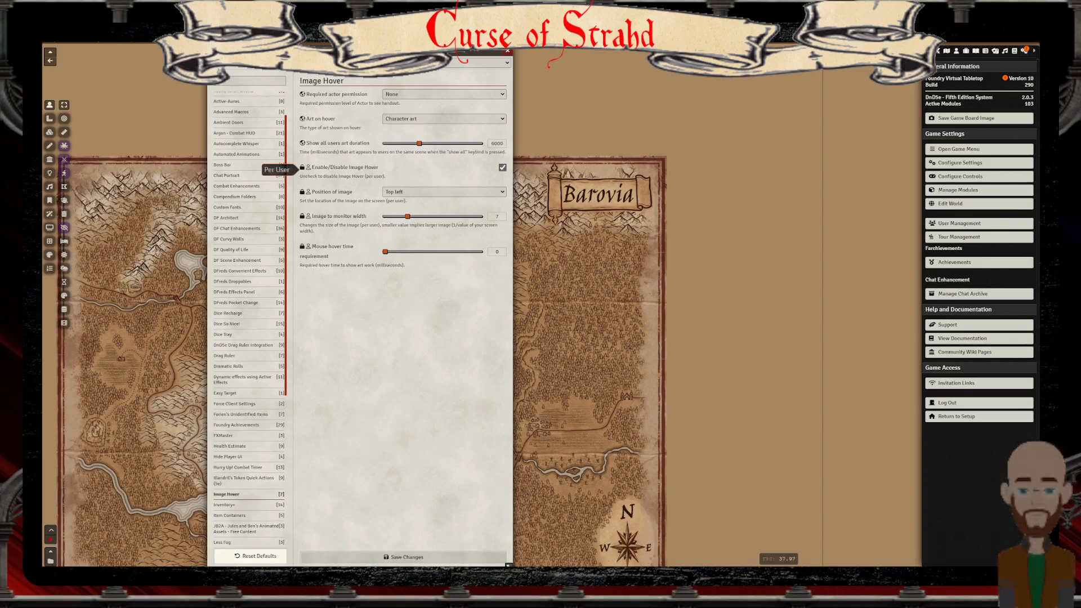
scroll(248, 169, up, 1)
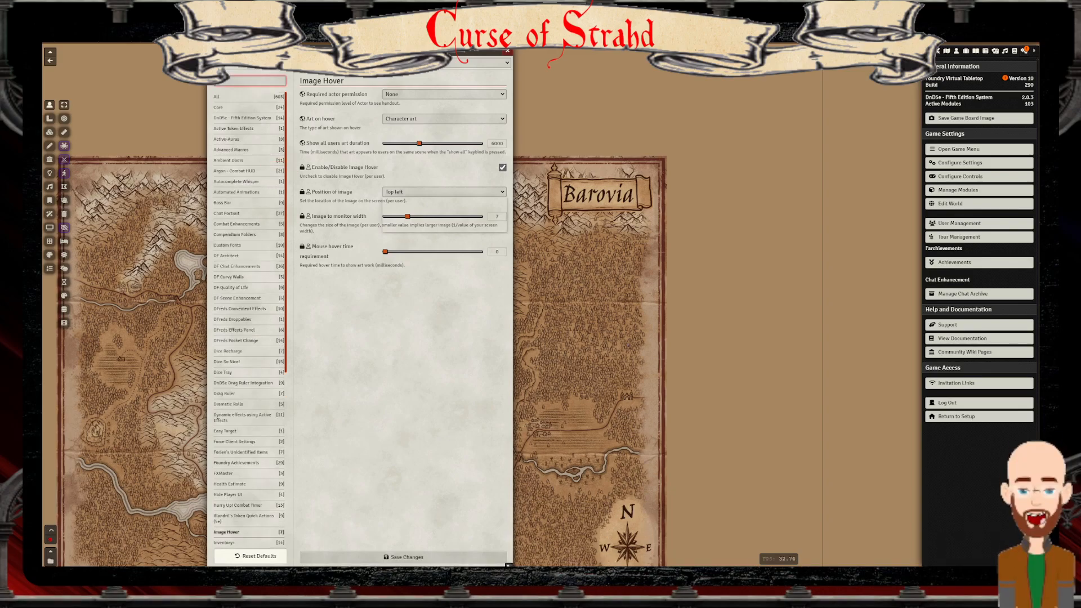
click(444, 191)
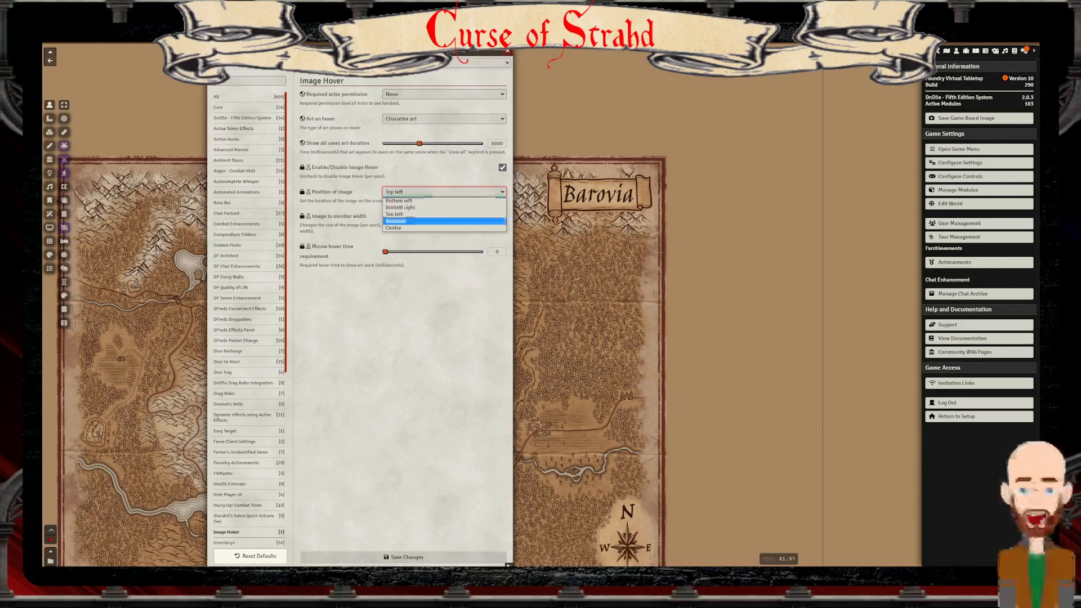
click(417, 221)
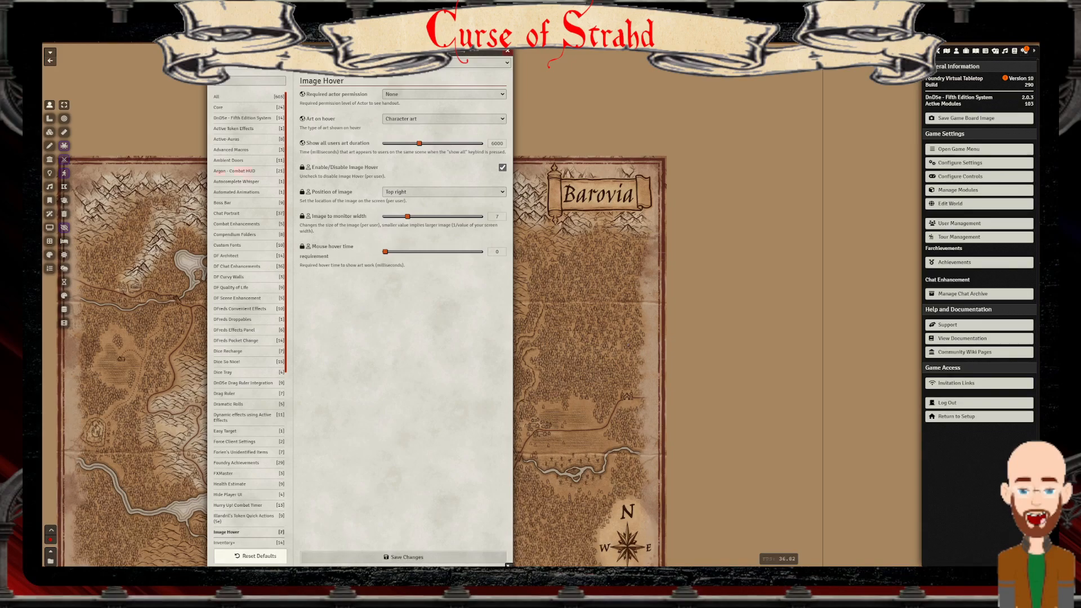
Open the Inventory+ module settings for review
scroll(237, 466, down, 3)
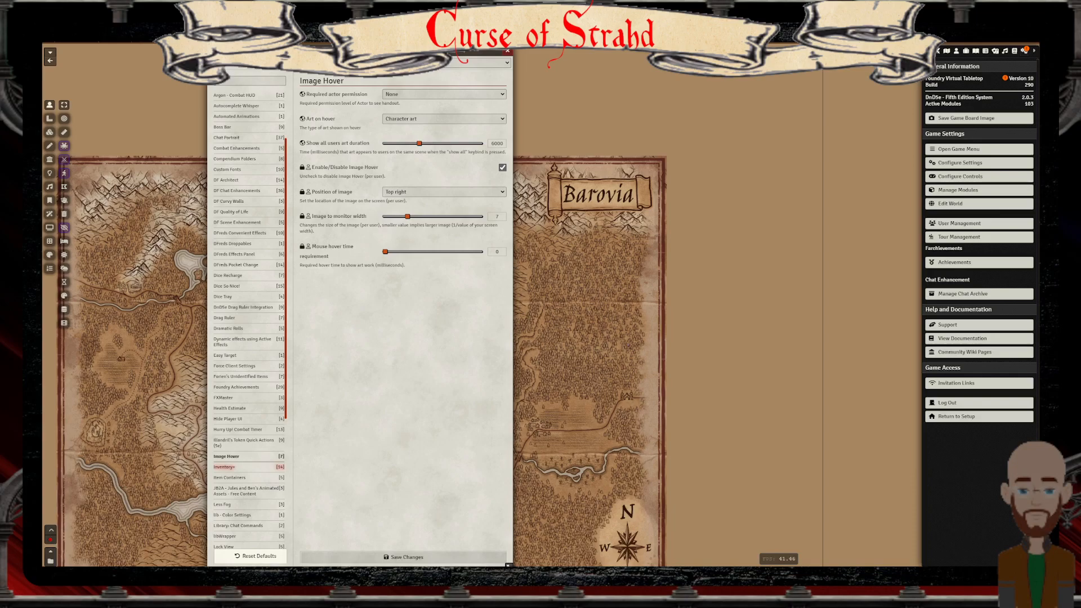
click(224, 467)
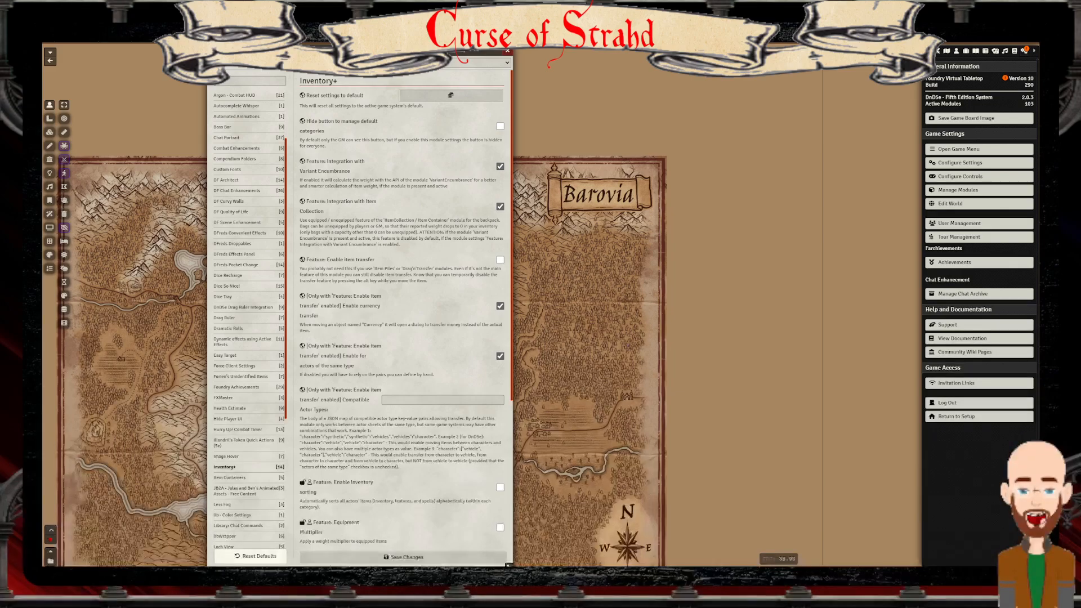
Open the Knight actor's sheet from folder 3 of the Humanoid creatures and place it beside the Inventory+ settings
click(956, 51)
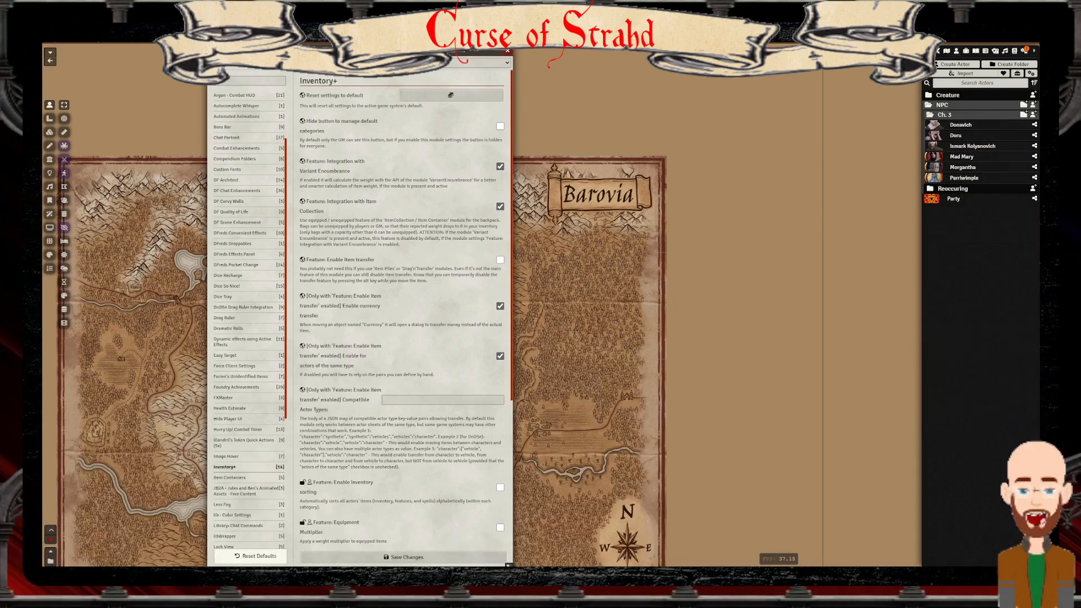
click(943, 105)
click(948, 95)
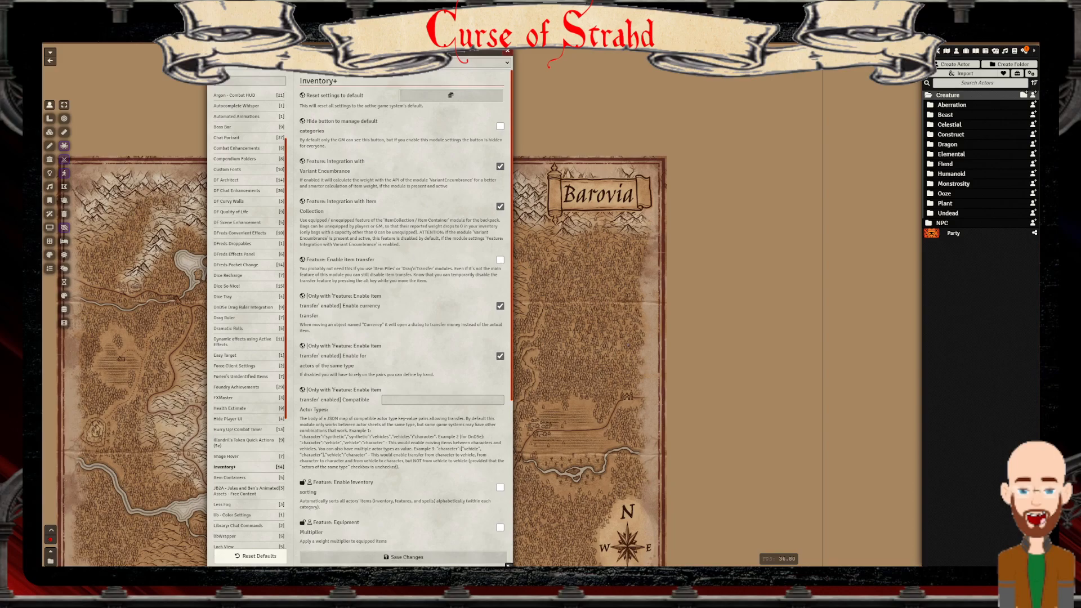
click(952, 174)
click(943, 233)
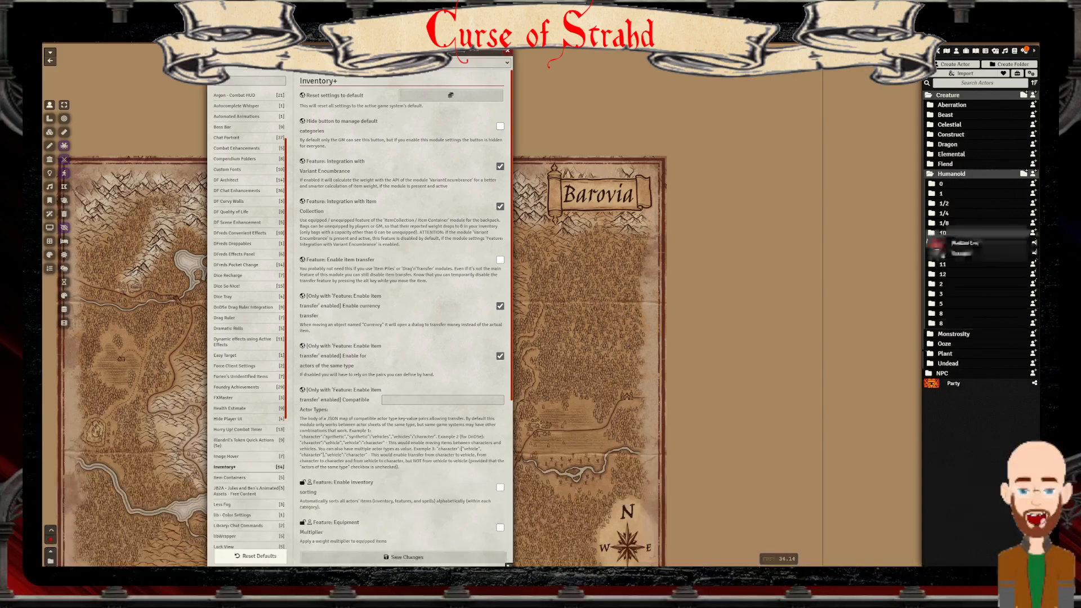
click(942, 264)
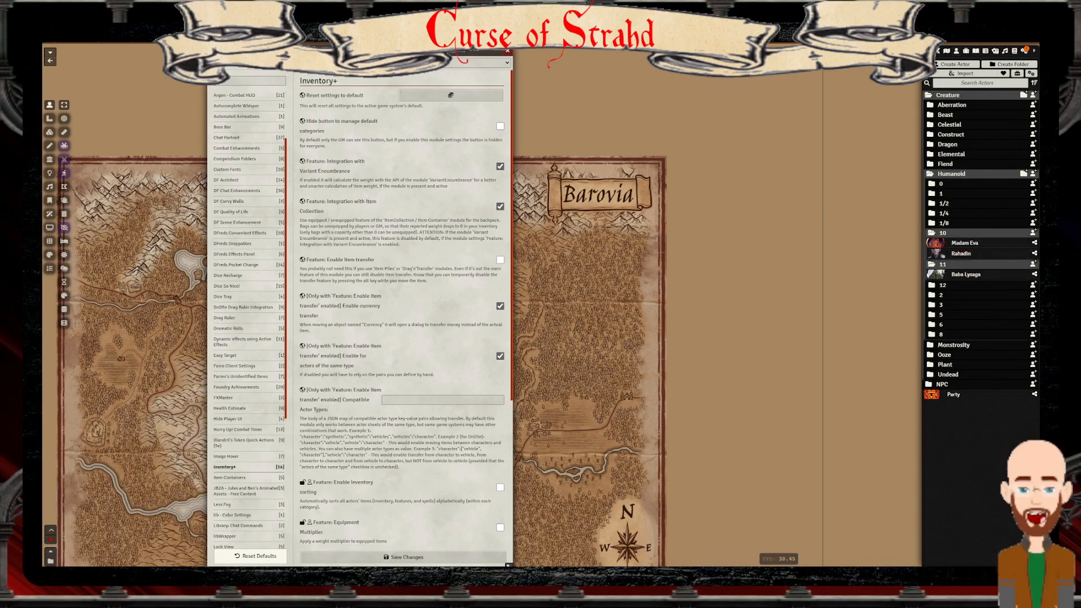
click(941, 304)
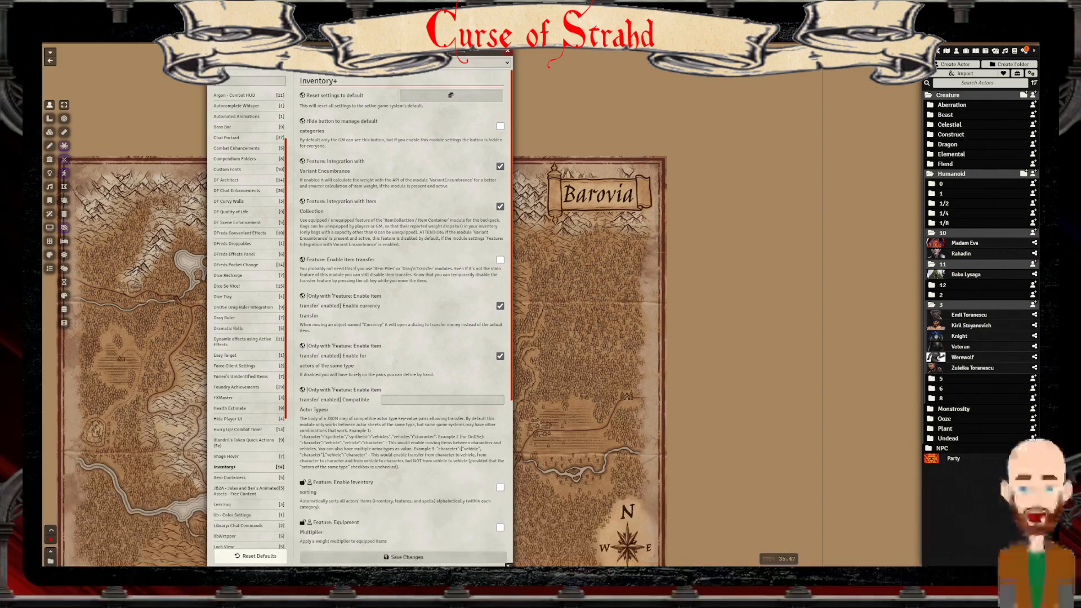
click(959, 336)
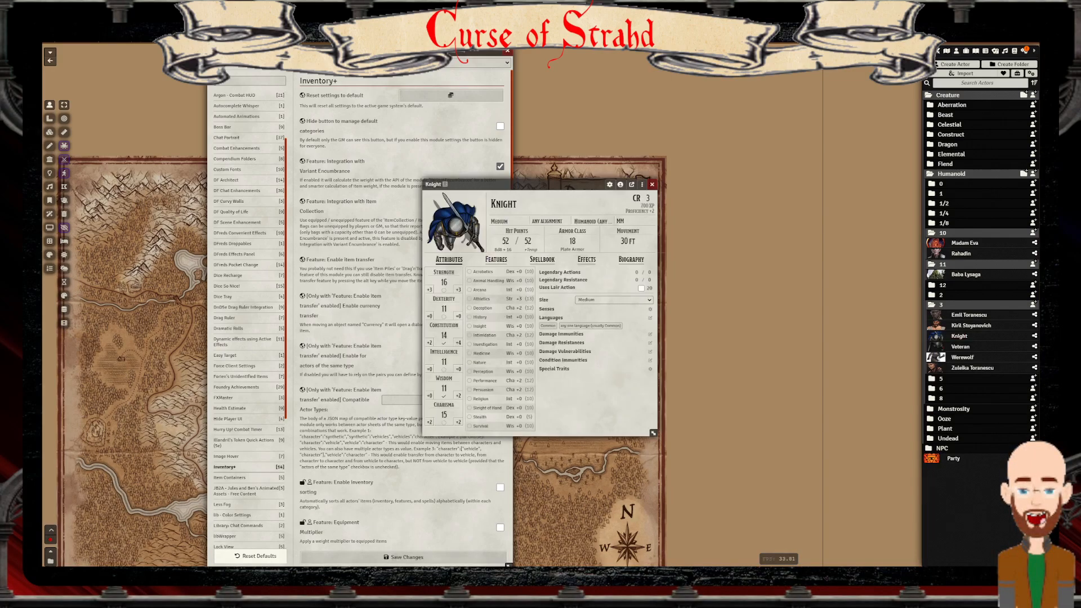
drag(507, 184, 644, 156)
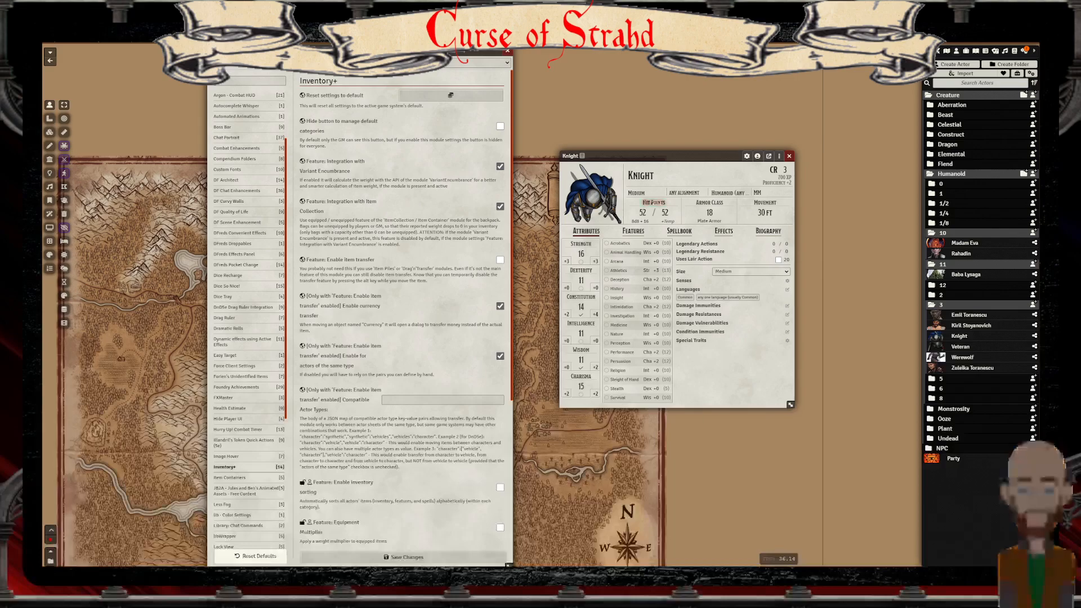
Close the Knight sheet and check the Druid, Priest, Cult Fanatic and Berserker sheets in folder 2 of the Humanoid creatures
click(789, 156)
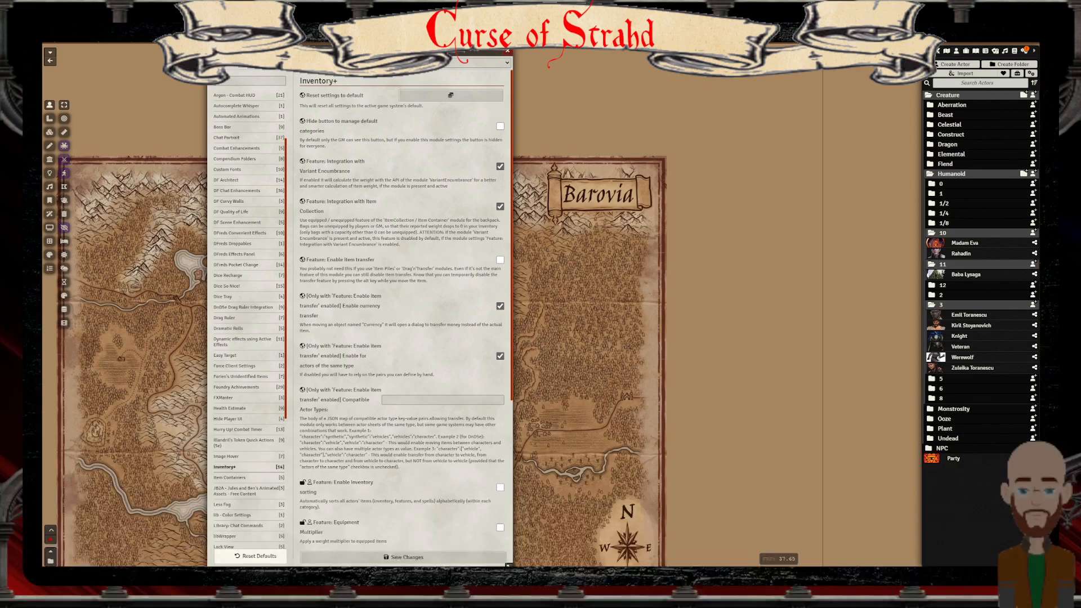
click(969, 285)
click(968, 284)
click(968, 295)
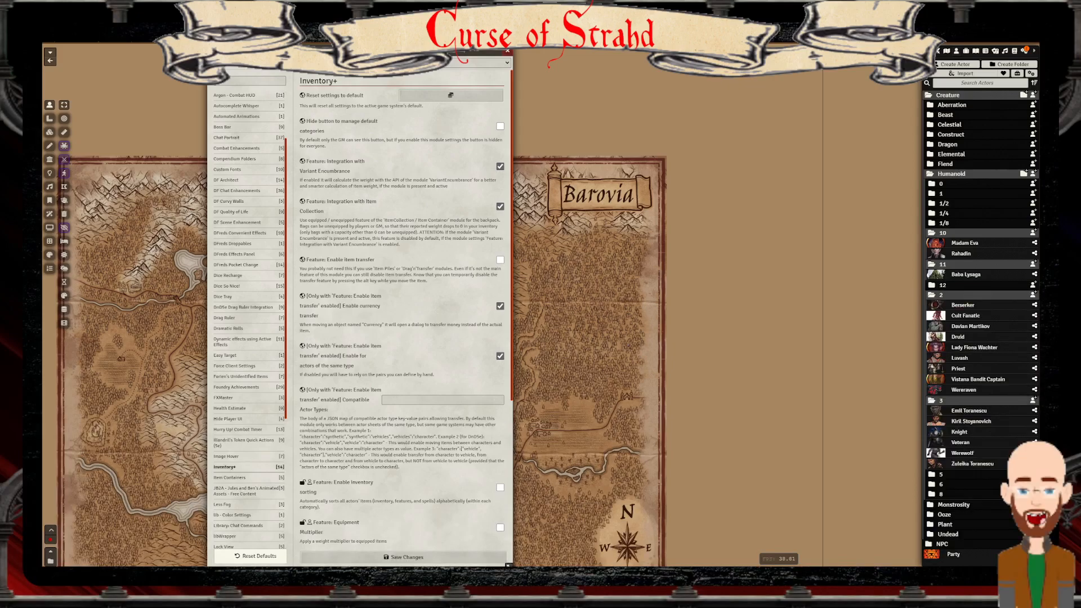
click(958, 336)
click(650, 183)
click(959, 369)
click(652, 184)
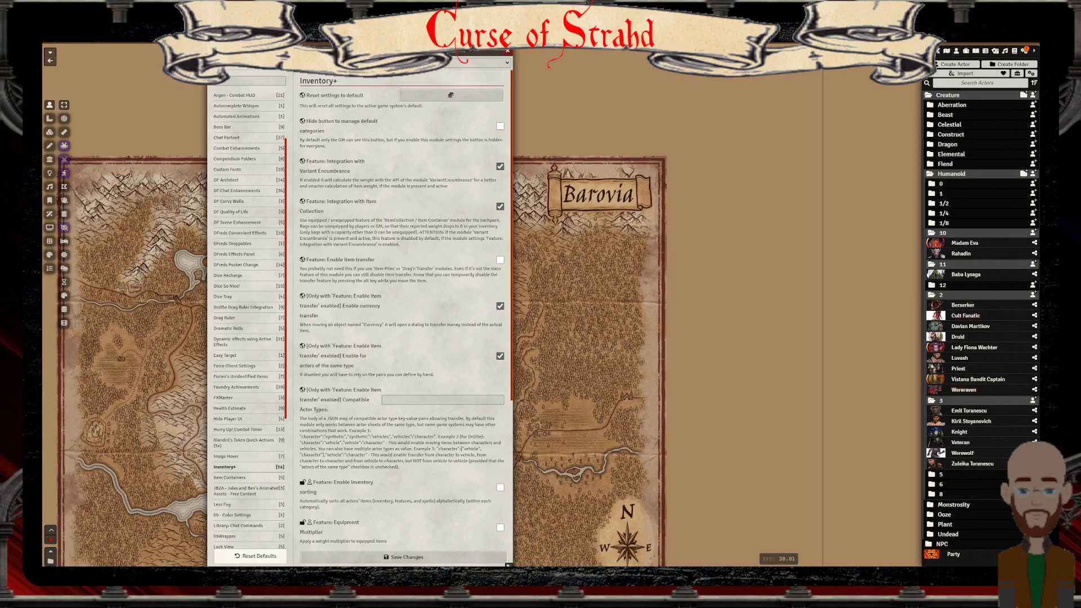
click(965, 316)
click(652, 183)
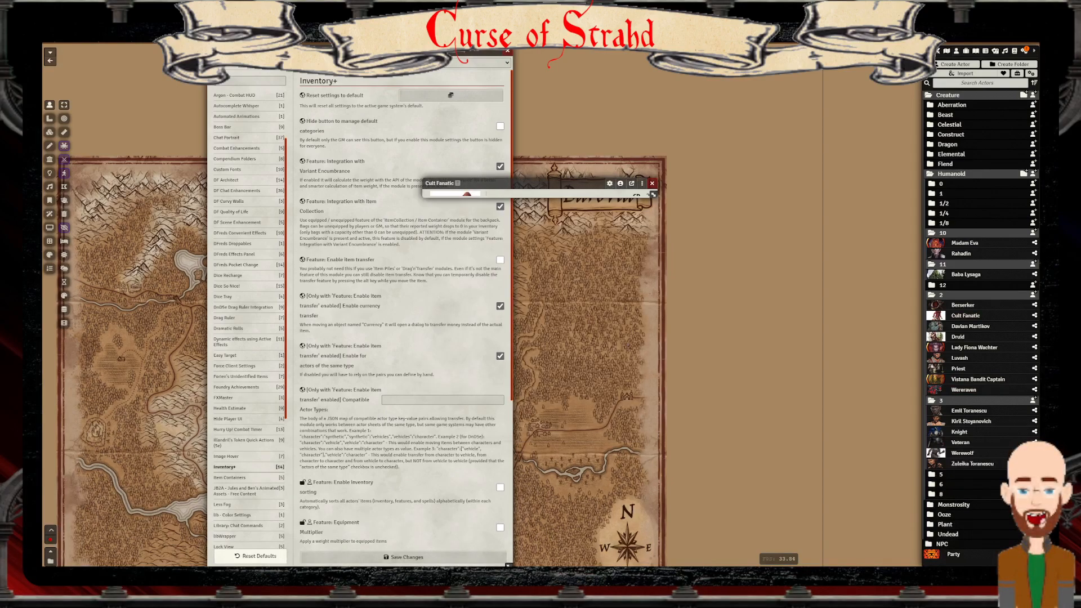
click(963, 305)
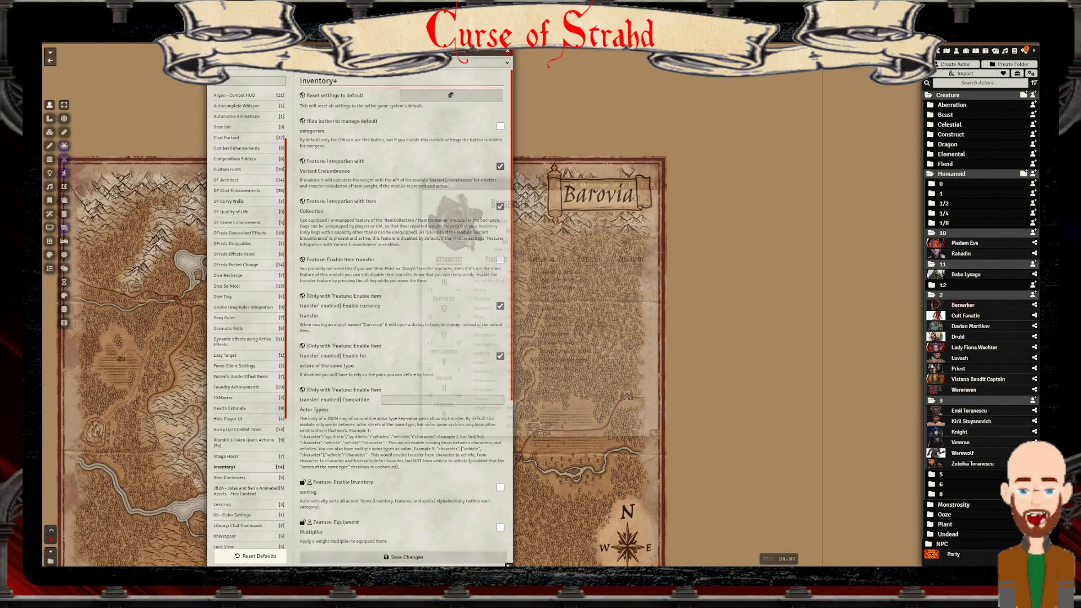
click(652, 184)
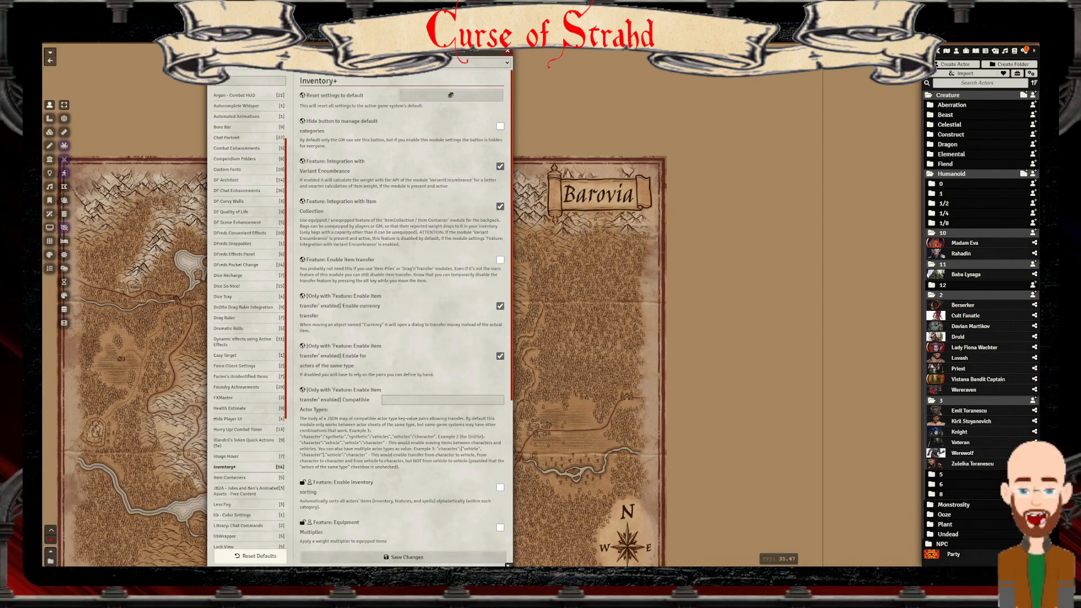
Check the Dire Wolf and Giant Spider sheets in folder 1 of the Beast creatures
click(945, 115)
click(941, 135)
click(962, 145)
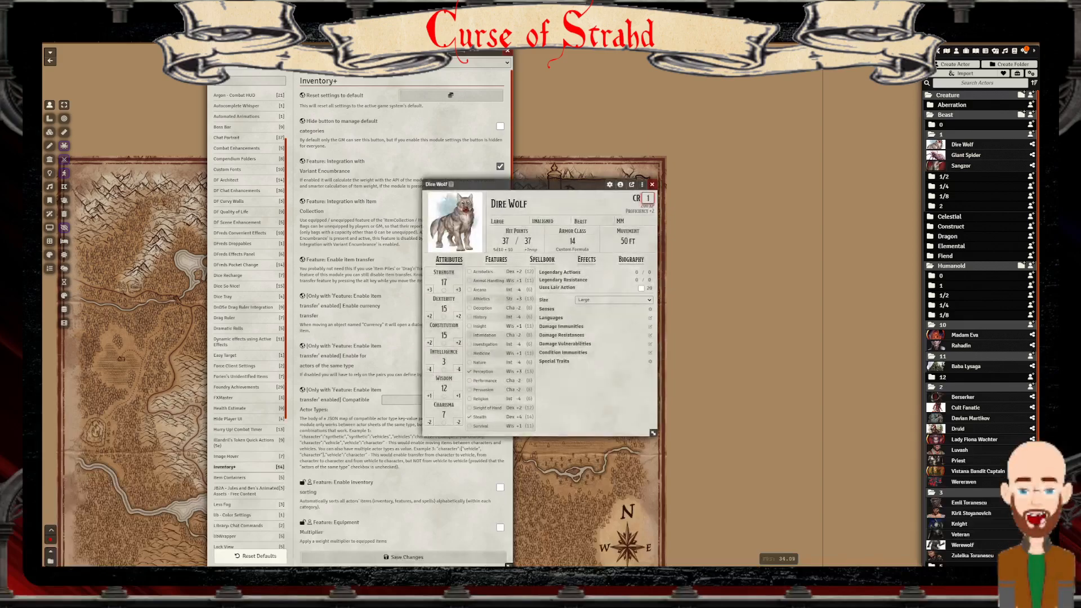
click(966, 156)
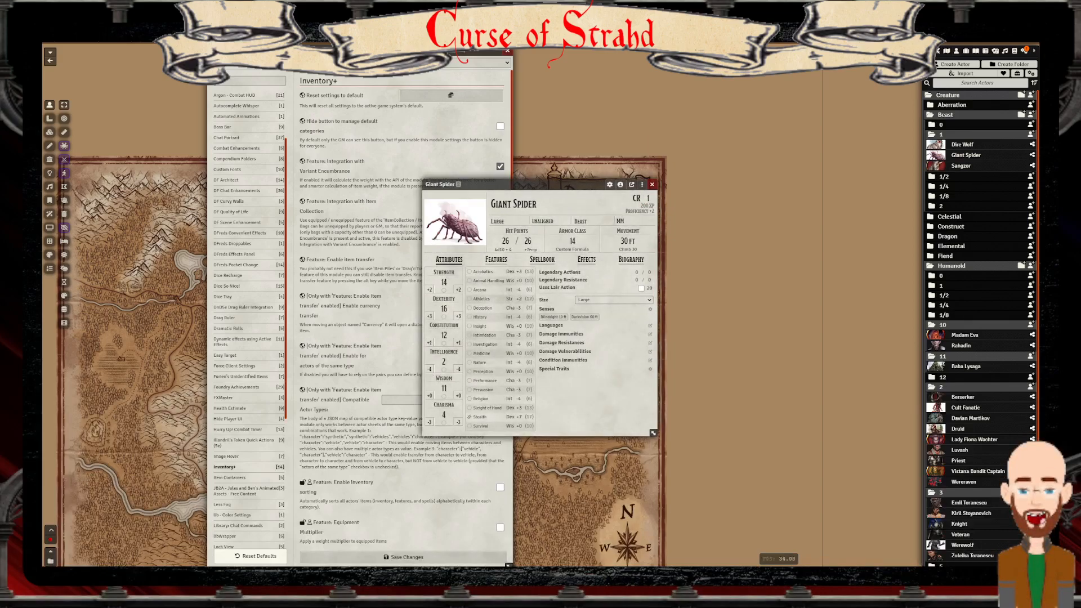
click(652, 185)
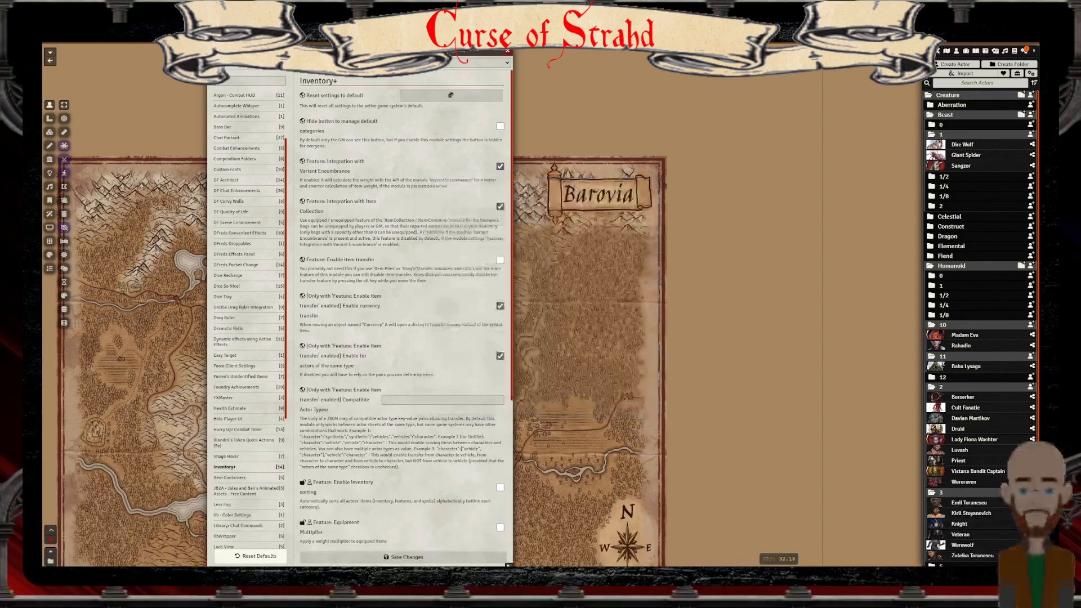
Expand Beast folders 2 and 1/8 and check the Mule and Mastiff sheets
click(942, 206)
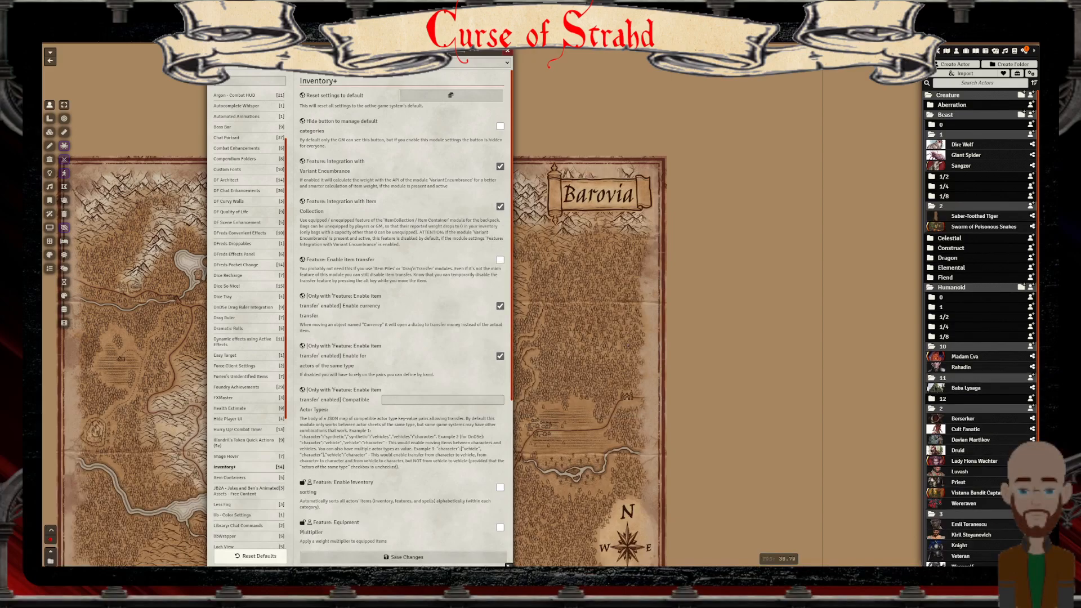
click(944, 196)
click(958, 216)
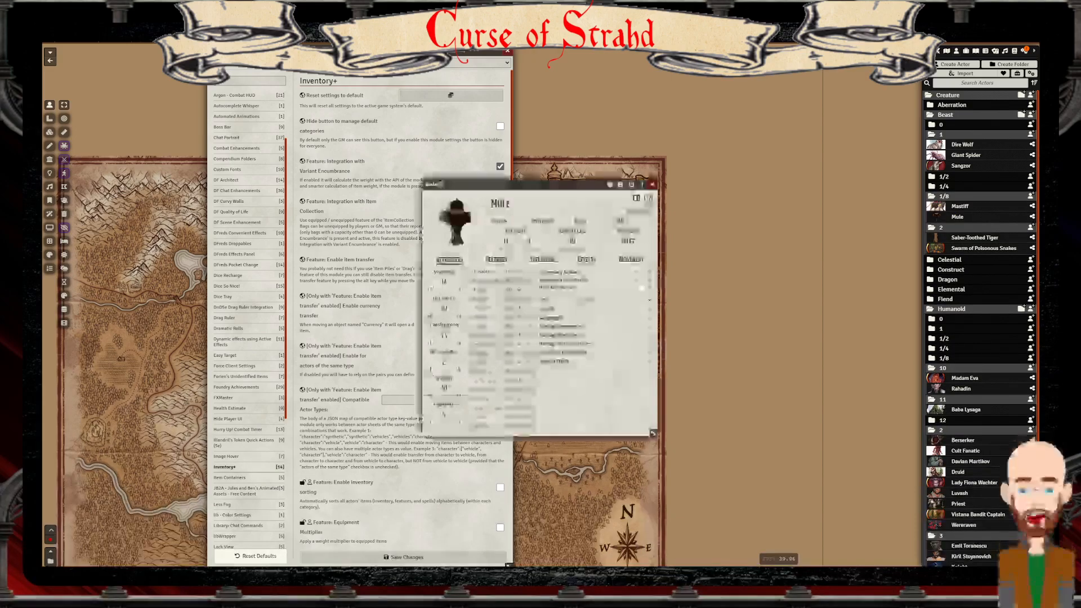
click(652, 185)
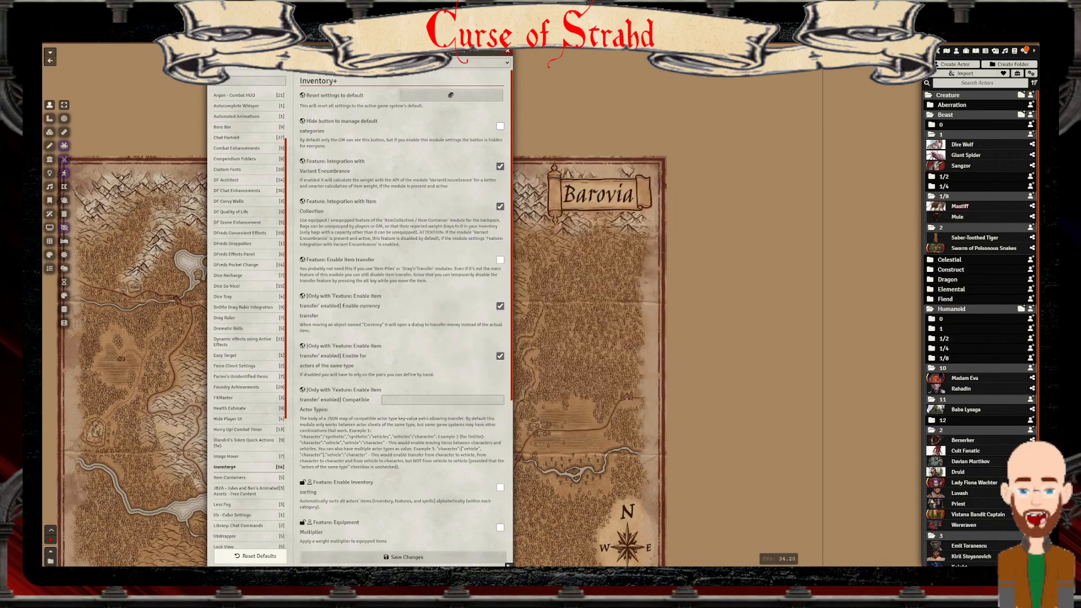
click(960, 206)
click(652, 184)
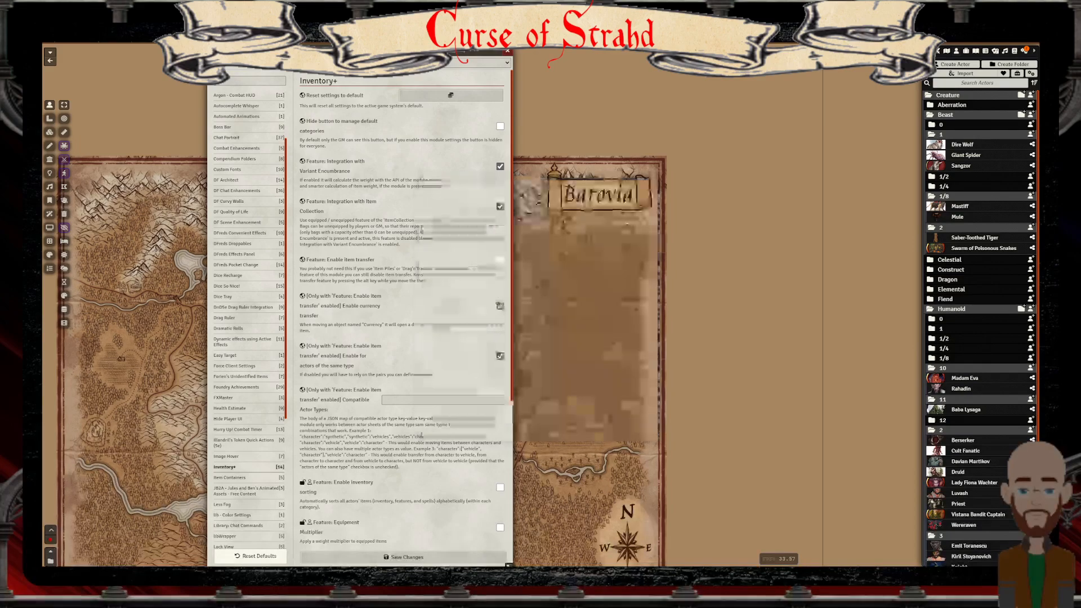
Check the features of the Wolf in Beast folder 1/4, then close its sheet
click(944, 196)
click(945, 187)
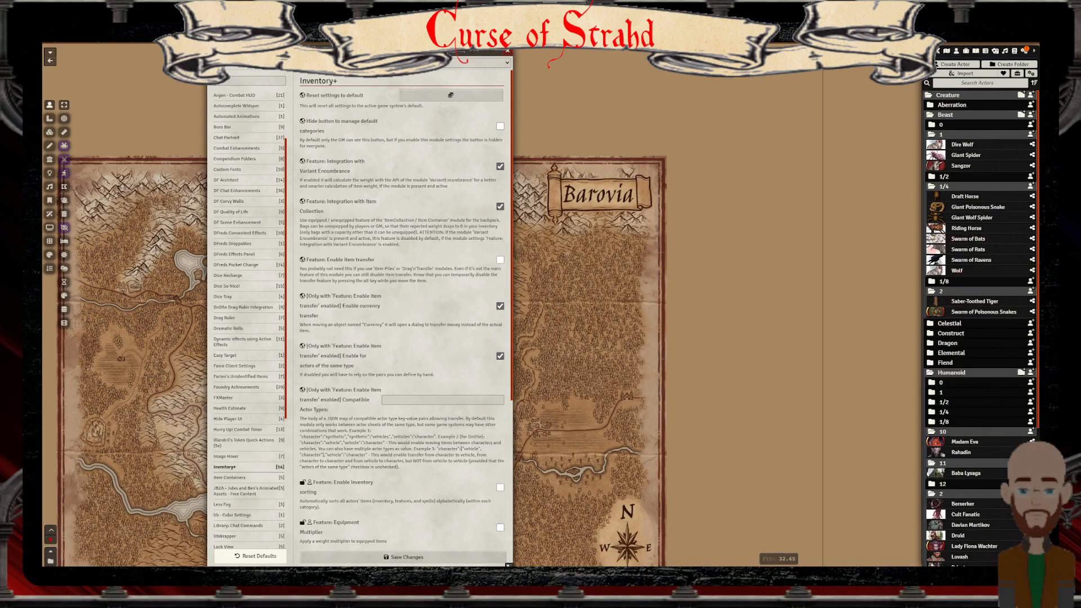
click(956, 270)
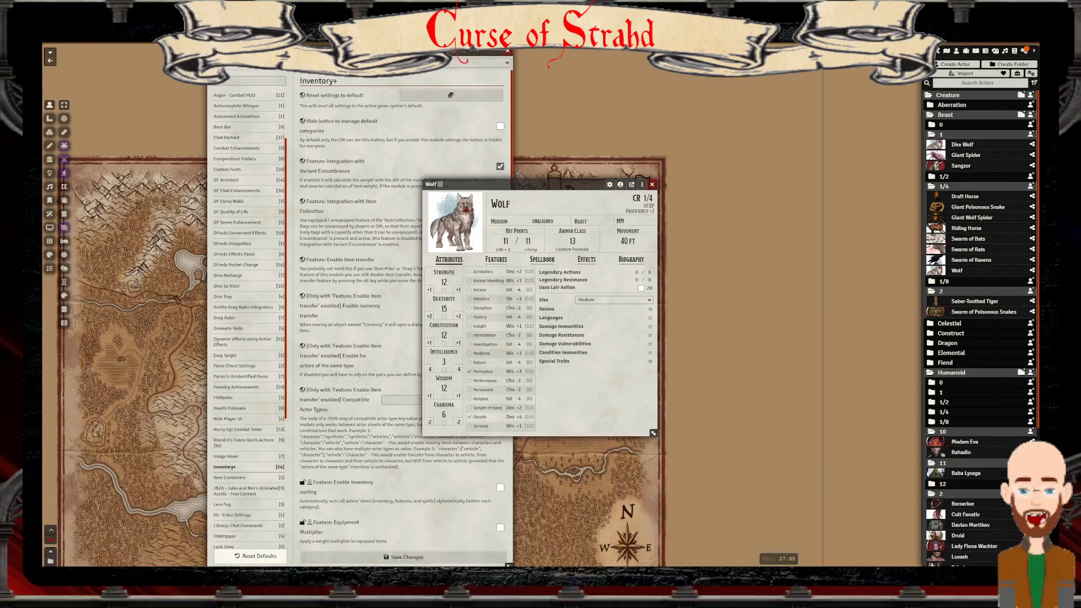
click(496, 259)
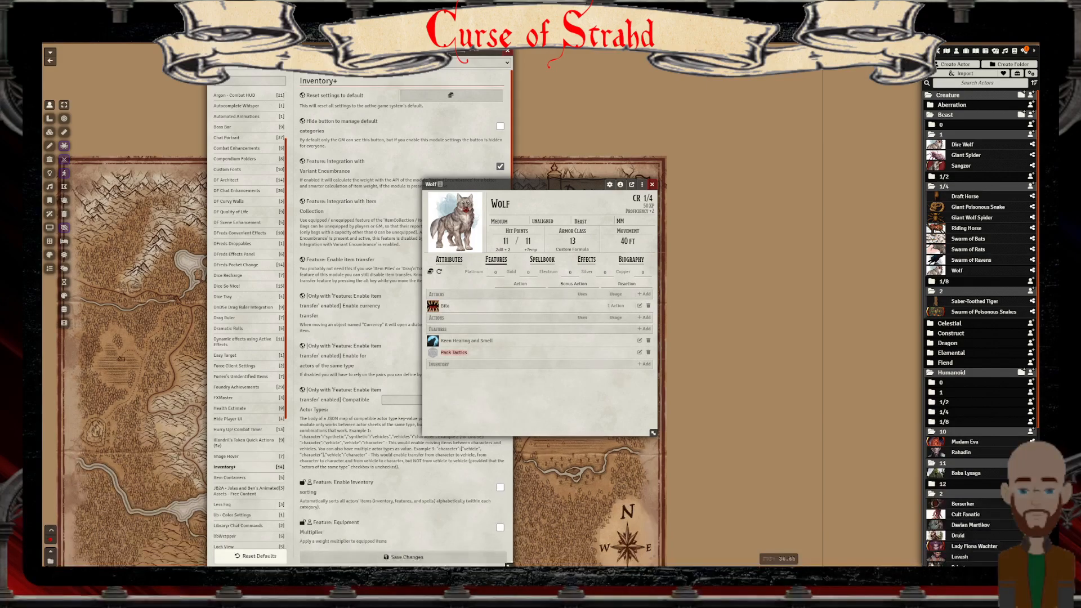
click(652, 185)
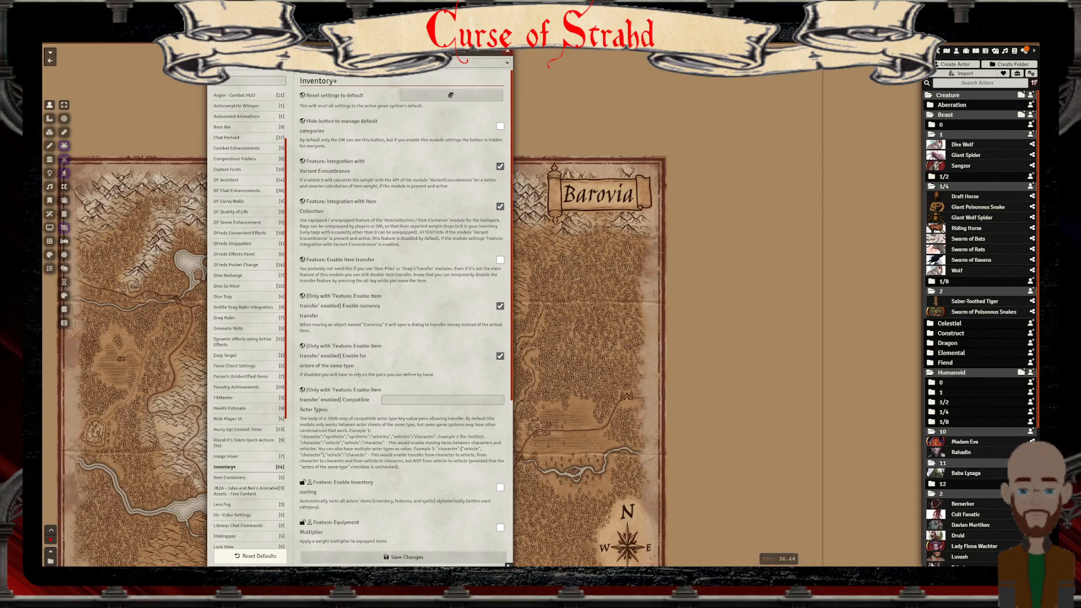
Collapse the Creature folder and open the inventory of the Party actor
click(948, 95)
click(953, 114)
click(474, 260)
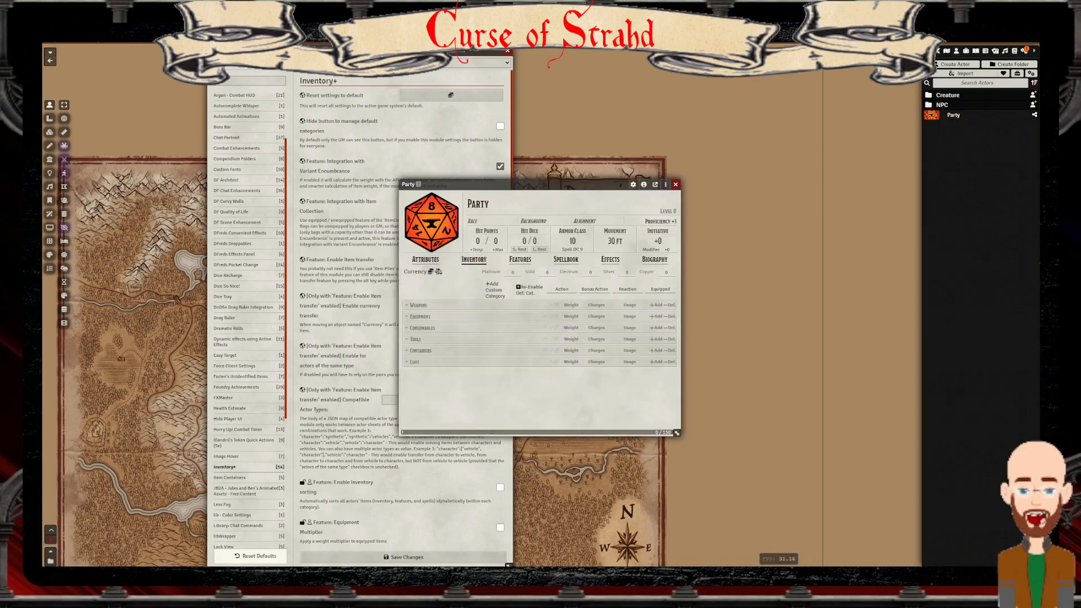
Add Alchemist's Fire, Holy Water, a Crowbar and a Climber's Kit from the Adventuring Gear items to the Party inventory
click(966, 51)
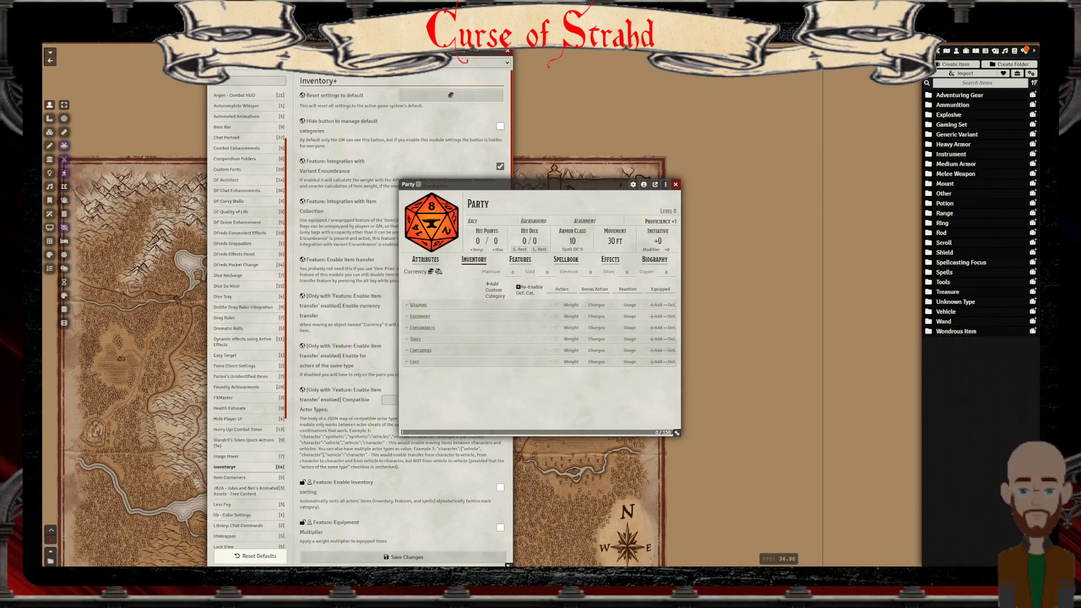
click(959, 95)
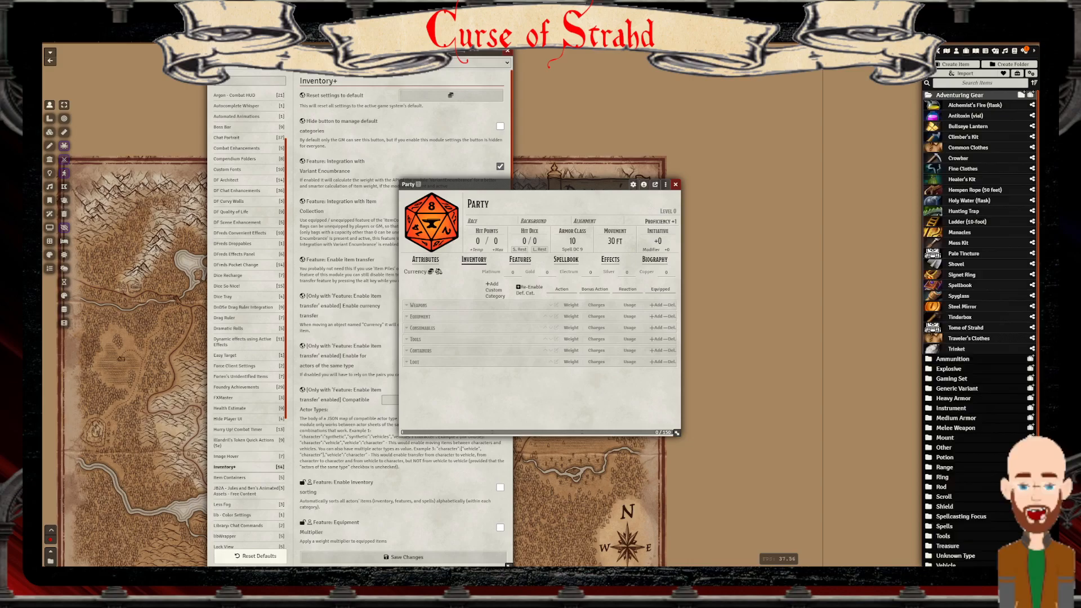
drag(969, 200, 540, 366)
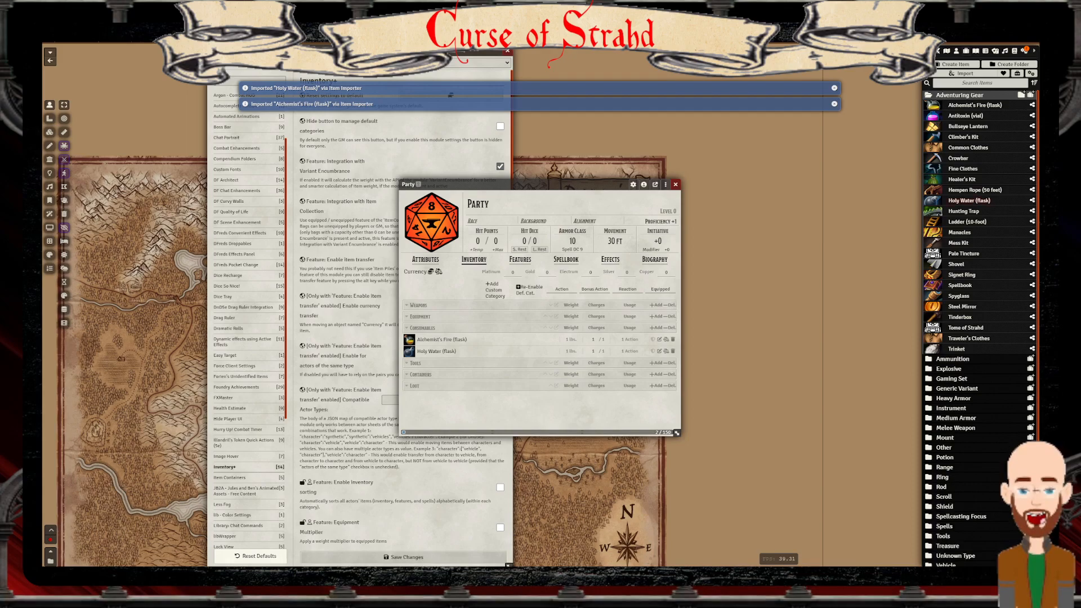
drag(965, 158, 656, 374)
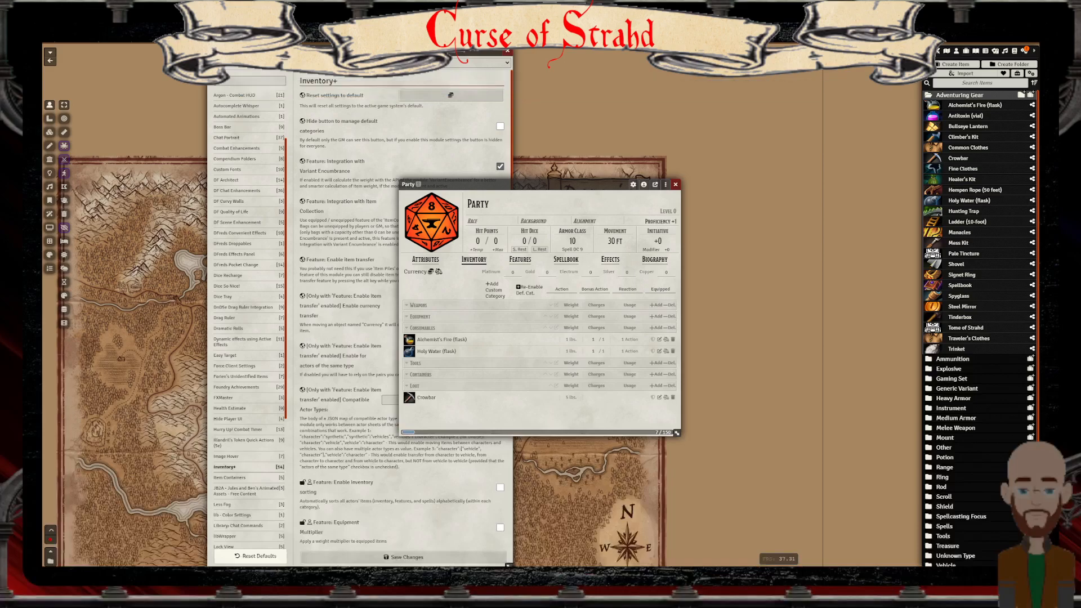
drag(964, 137, 535, 338)
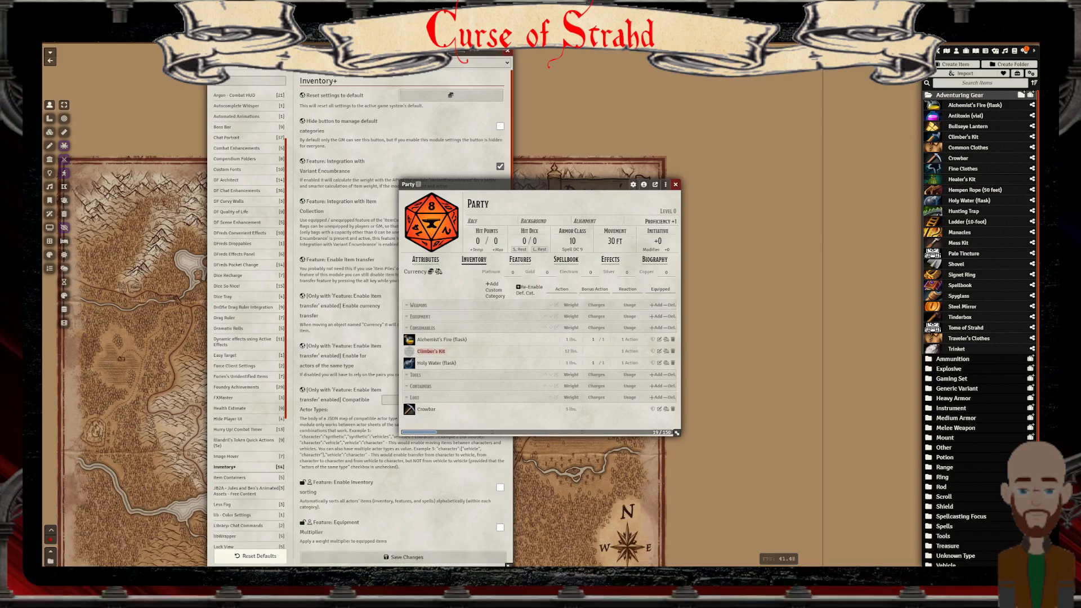
Create a custom inventory category named Bag of Holding with max weight 500, inherent weight 20, item weight ignored and explicit types None
click(494, 290)
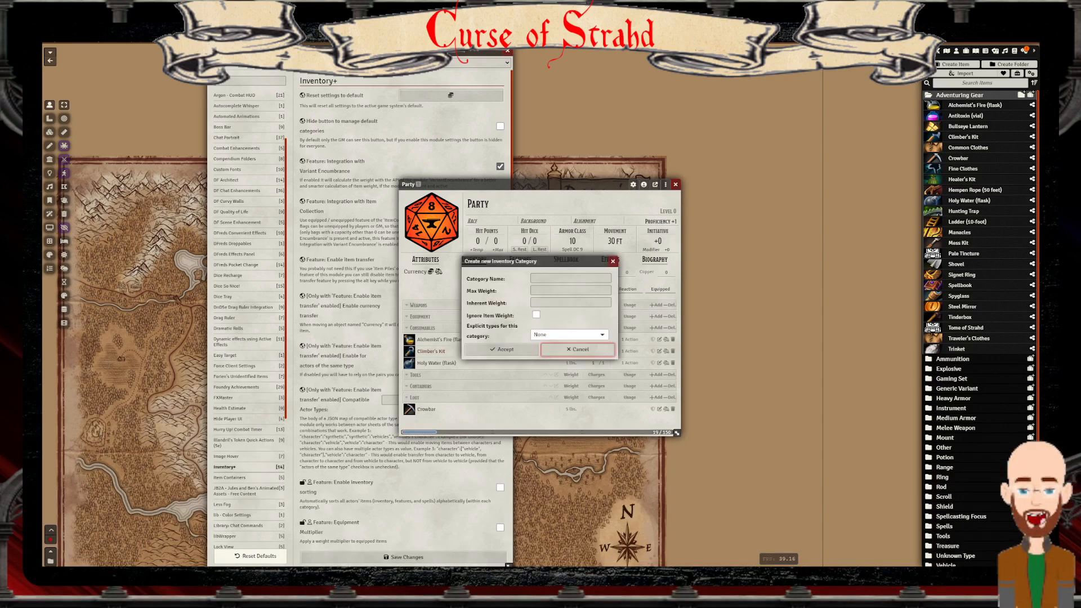
click(570, 279)
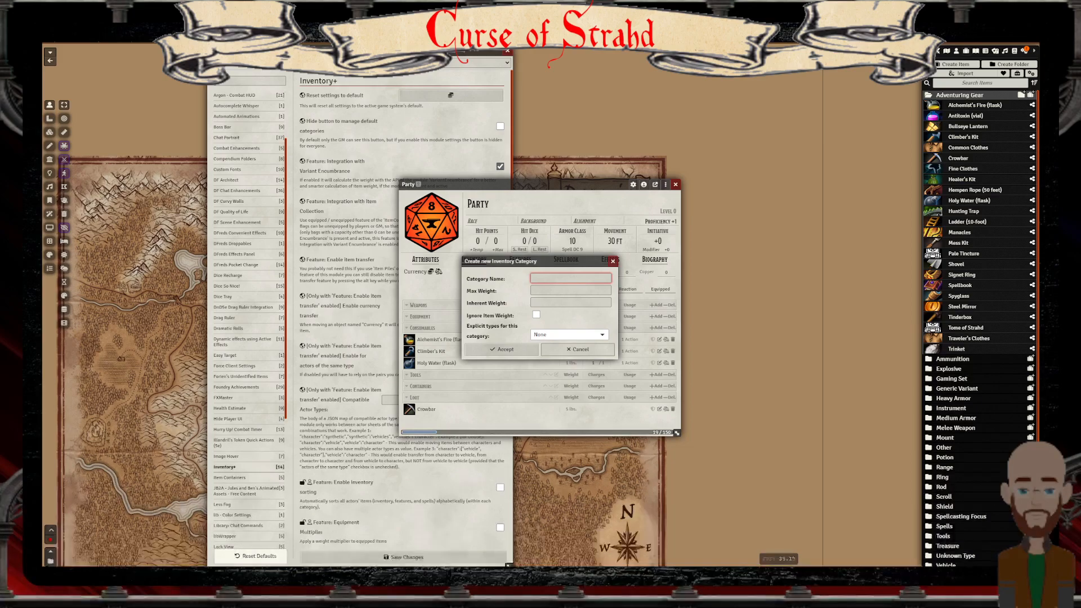
text(Bag of)
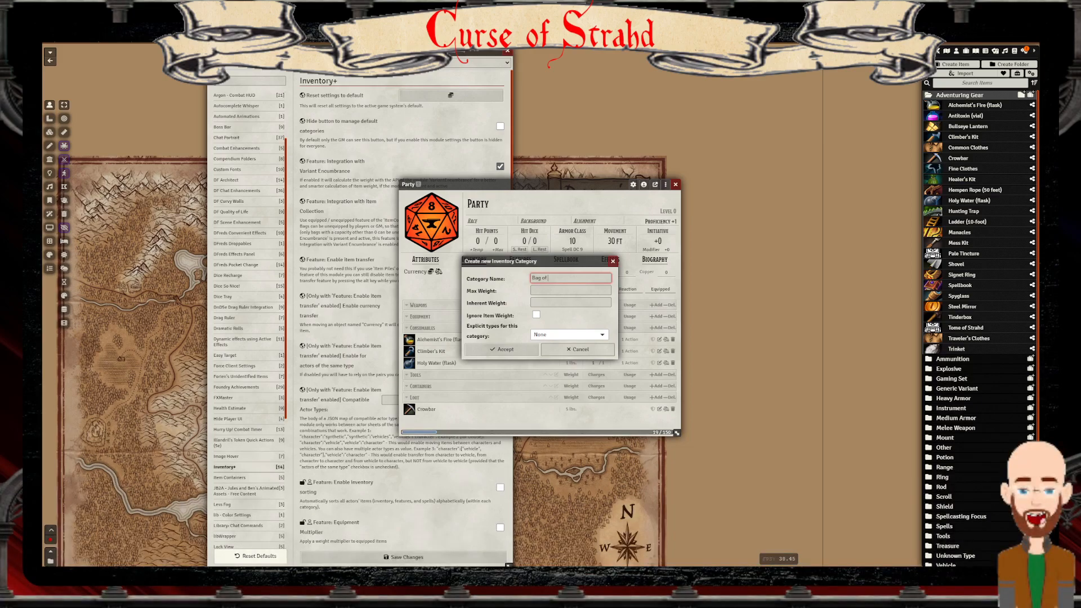
text( Holding)
key(Tab)
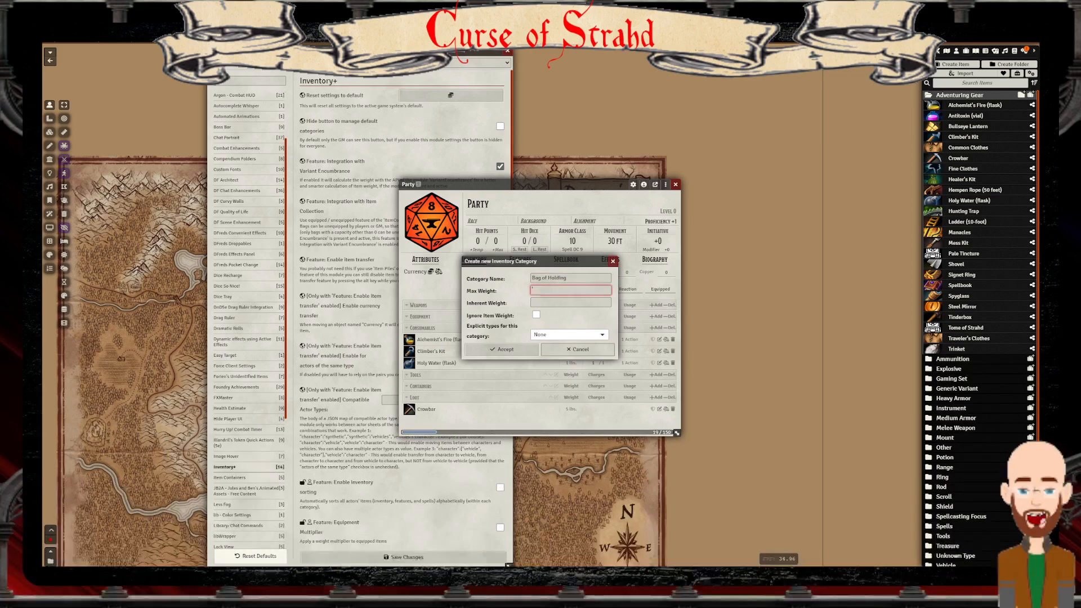
text(500)
key(Tab)
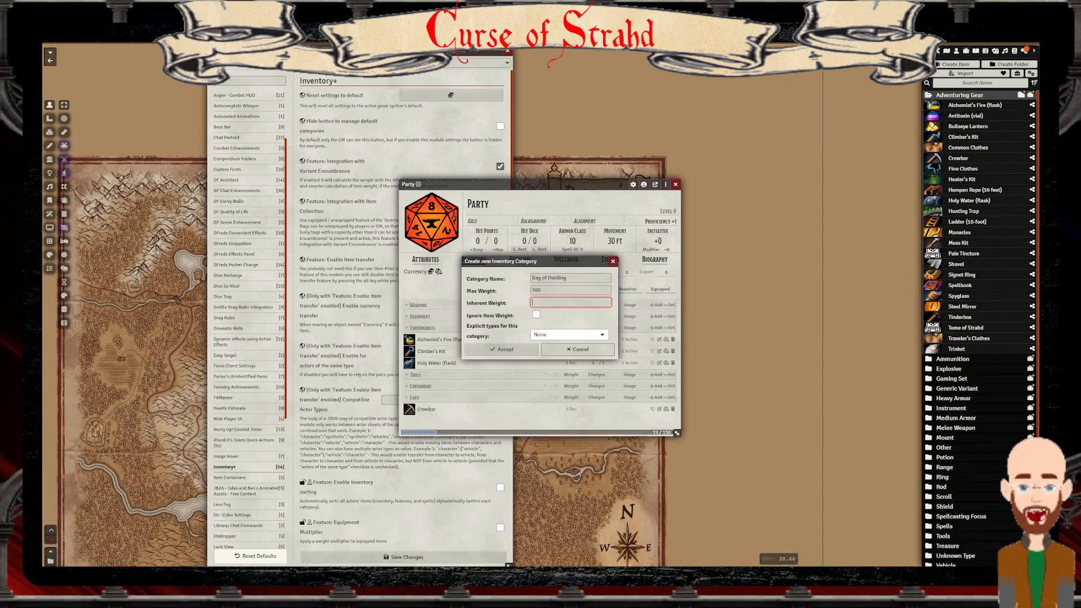
text(0)
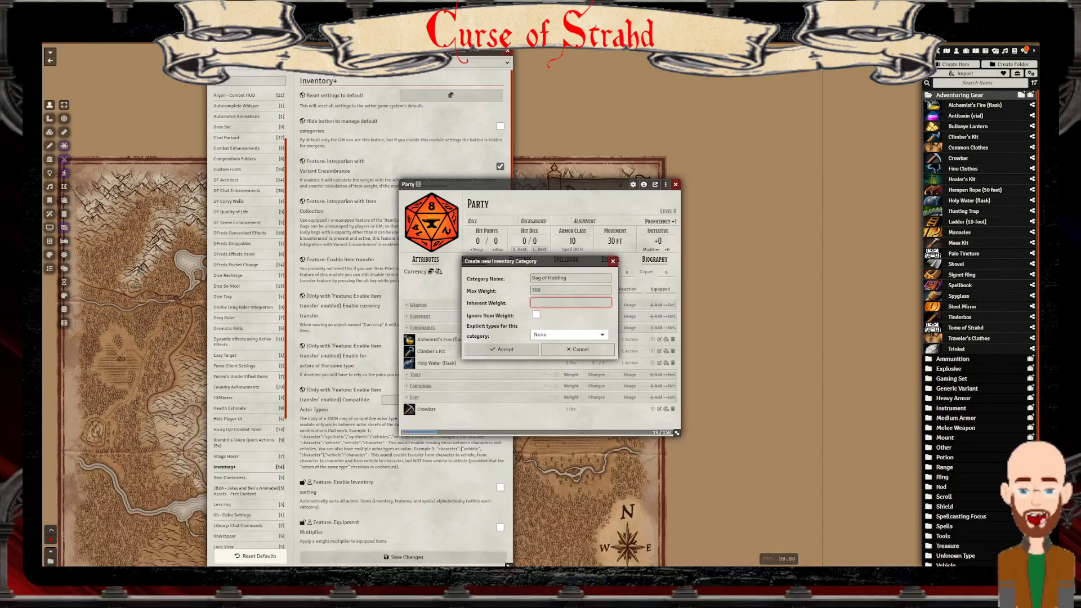
text(20)
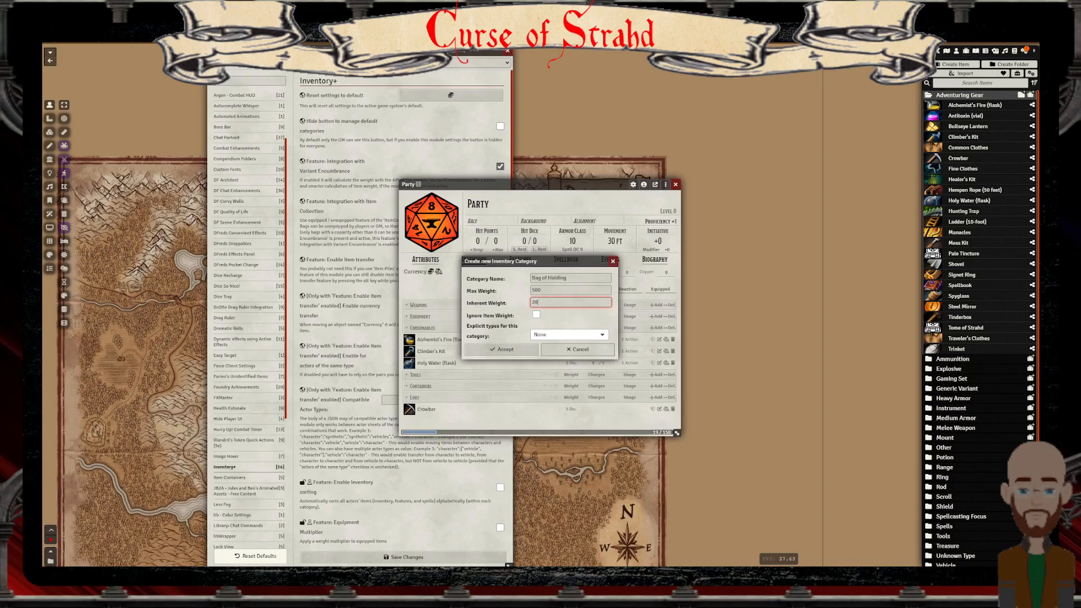
click(536, 314)
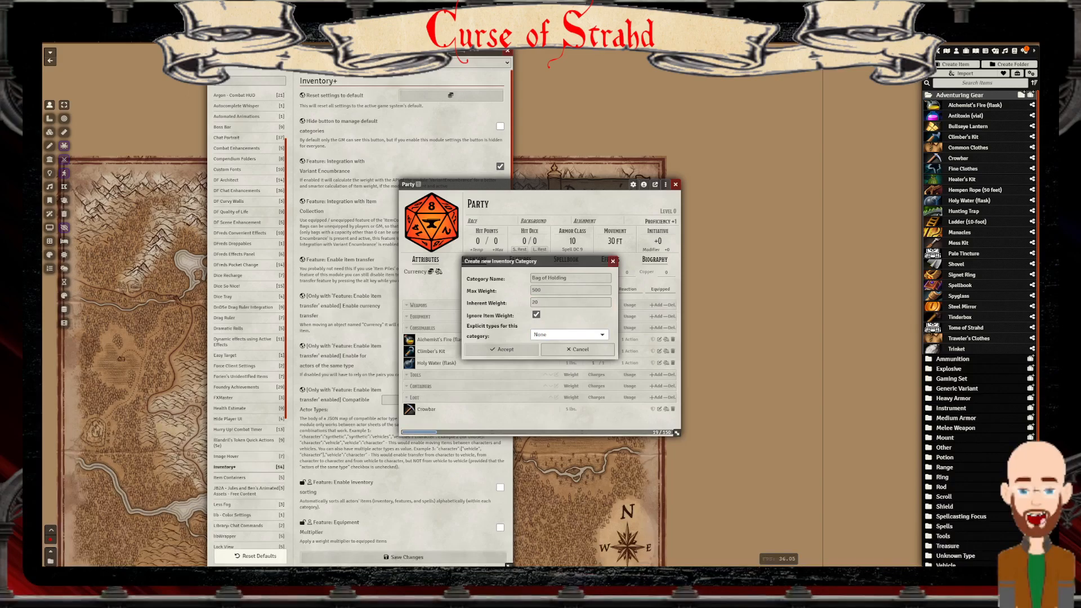
click(569, 334)
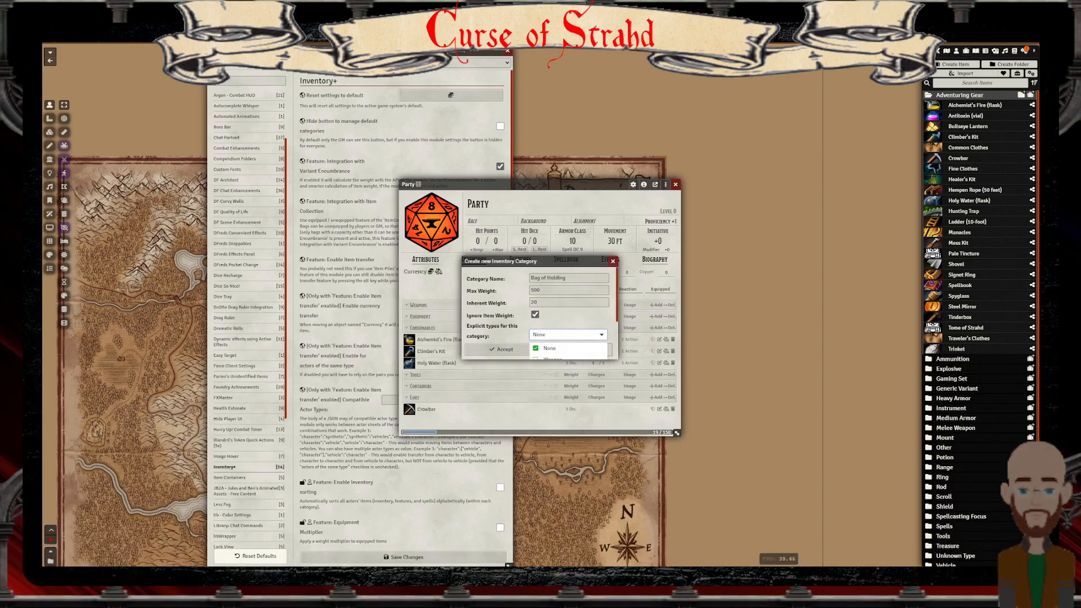
key(Escape)
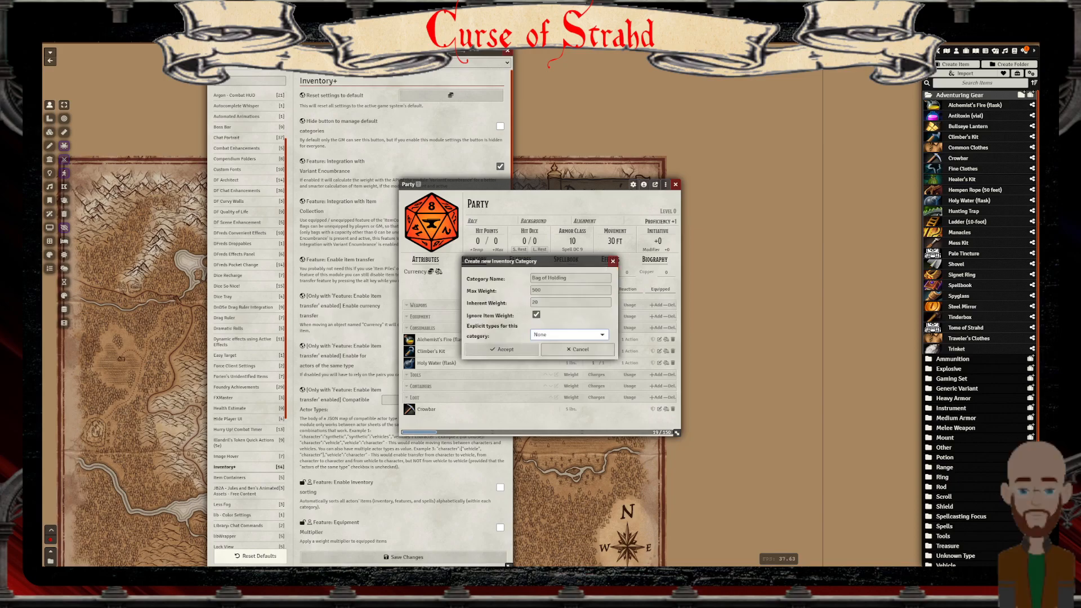
key(Return)
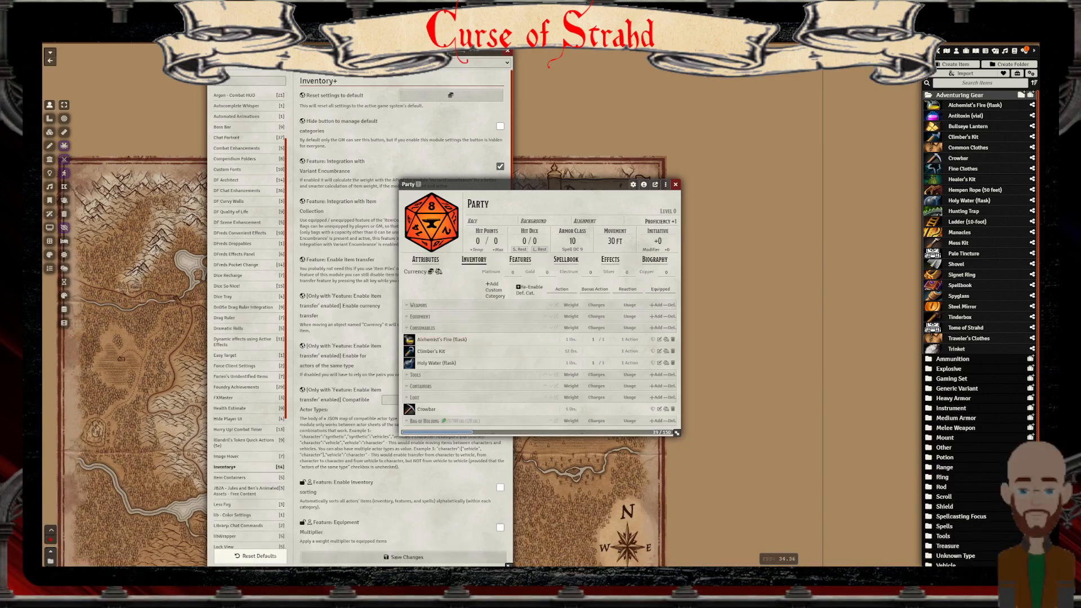
Move the Crowbar and the Holy Water into the Bag of Holding category of the Party inventory
drag(422, 409, 434, 420)
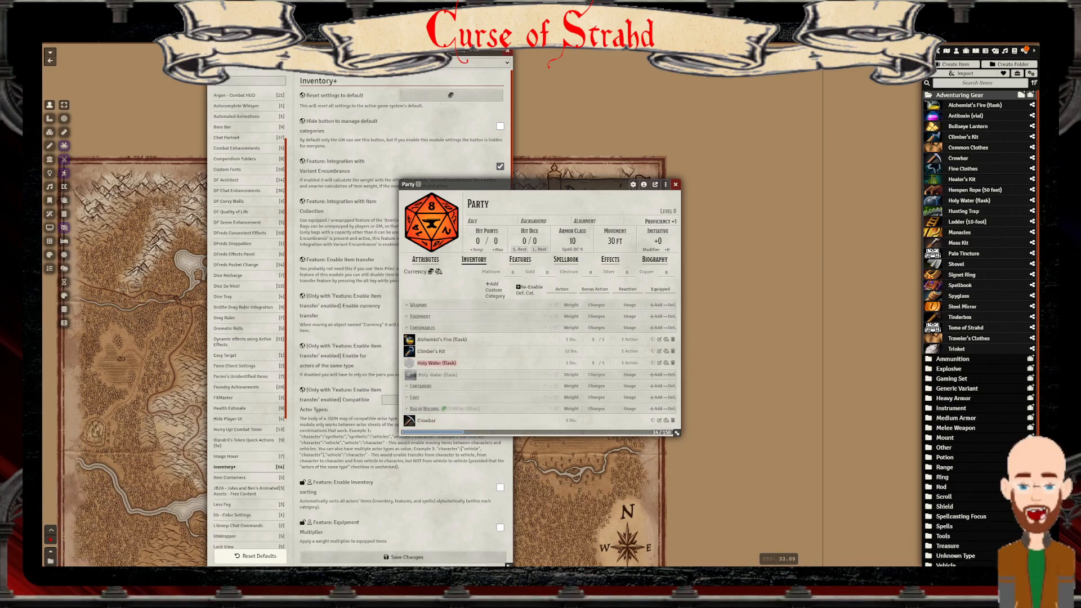
drag(436, 362, 434, 410)
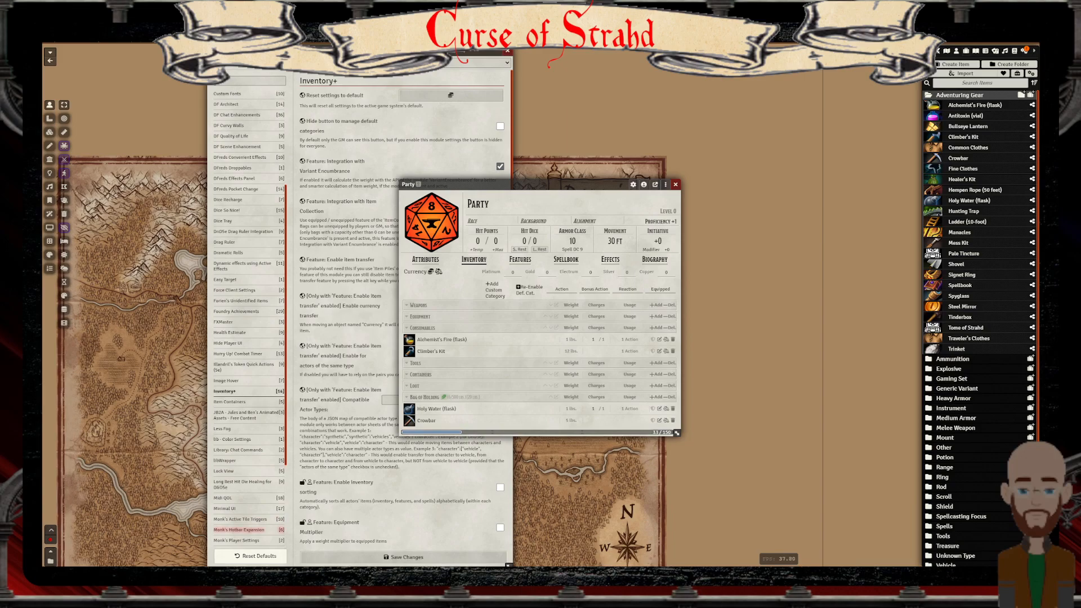
scroll(249, 315, down, 5)
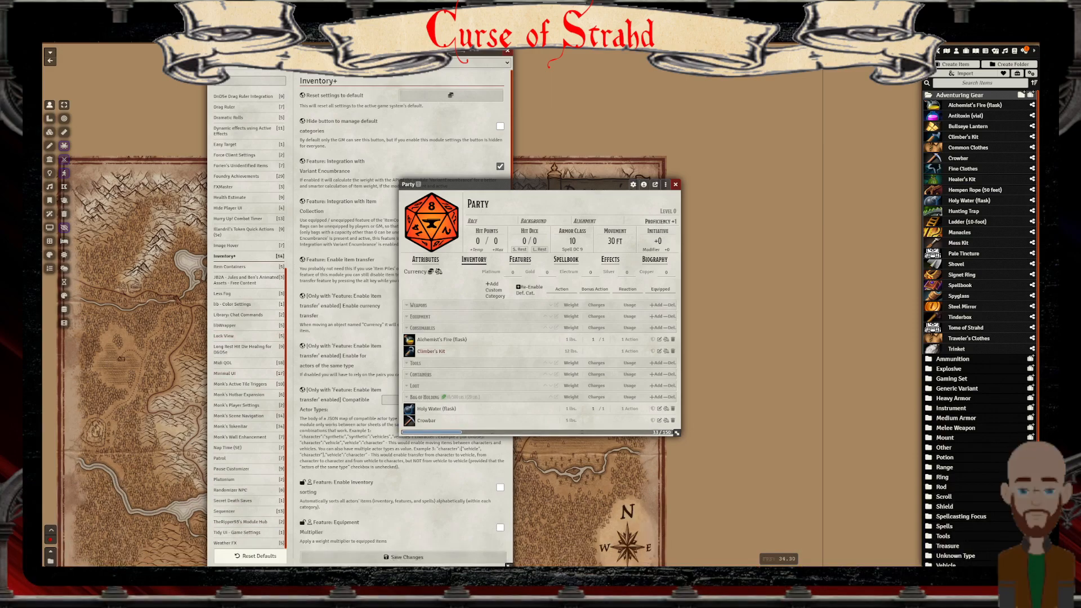
Open module management and filter the active modules by "tra", then close the module list
click(1024, 51)
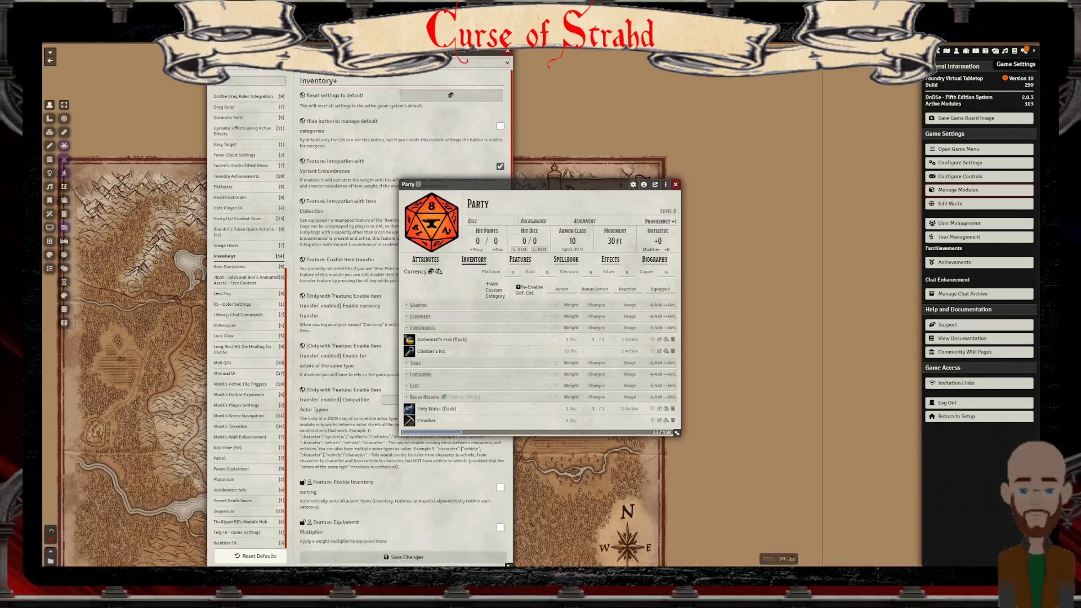
click(958, 189)
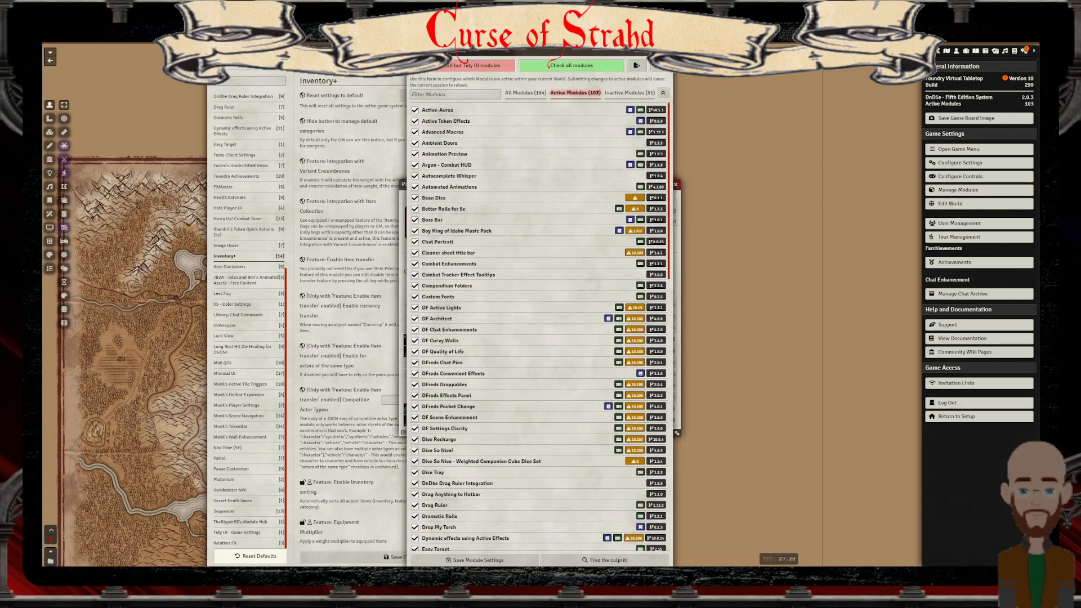
scroll(539, 327, down, 10)
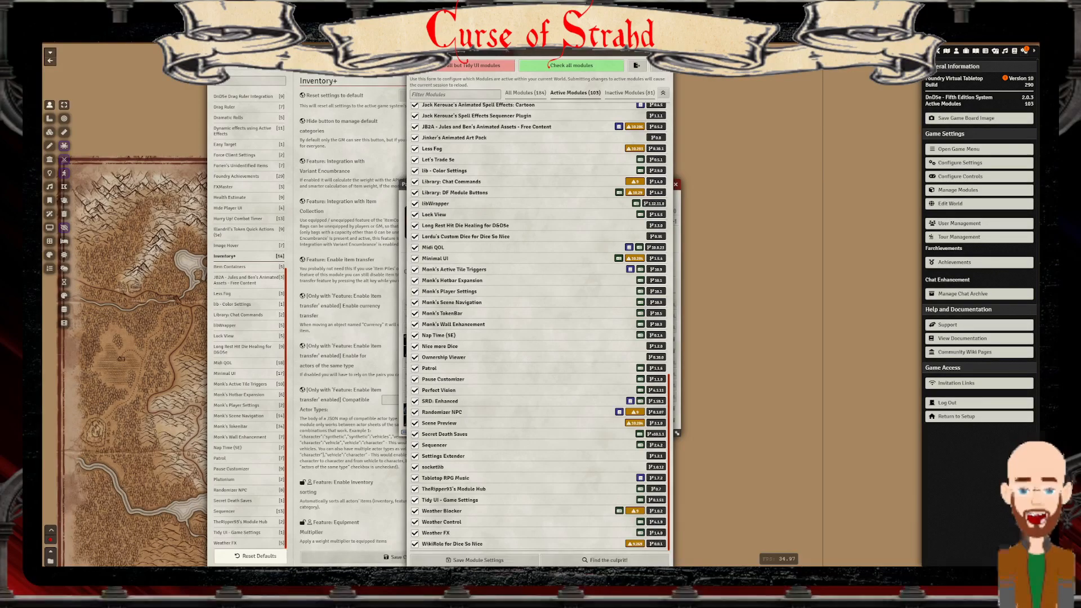
click(455, 95)
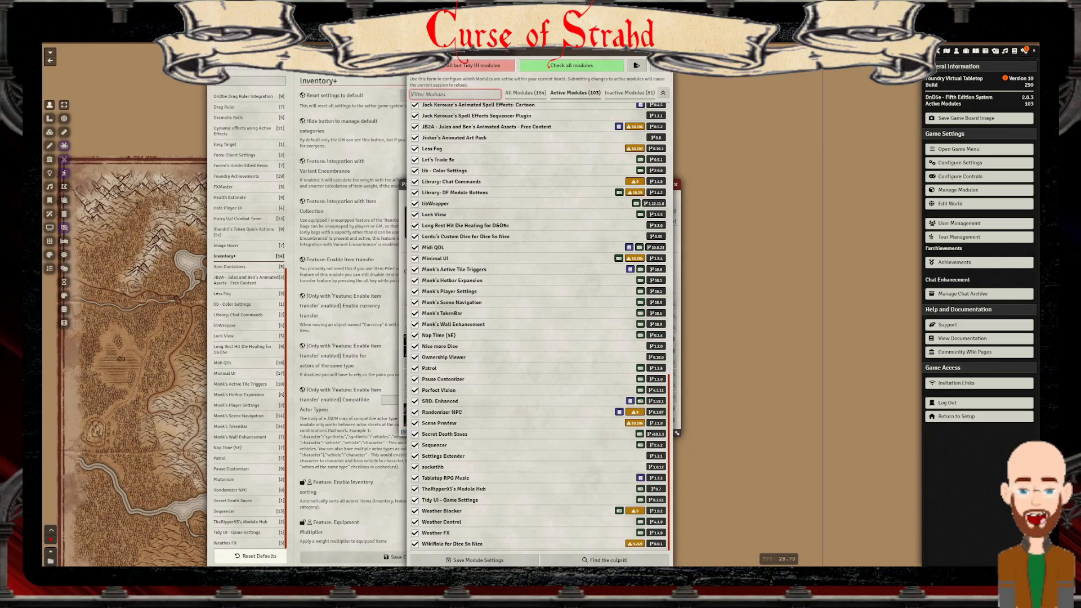
text(tra)
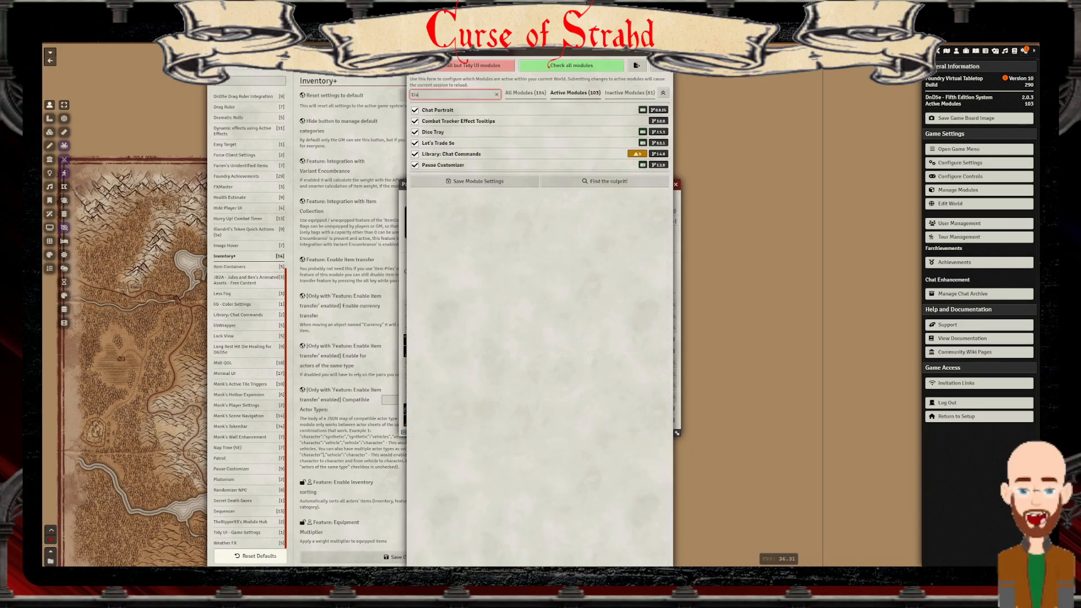
drag(563, 51, 764, 51)
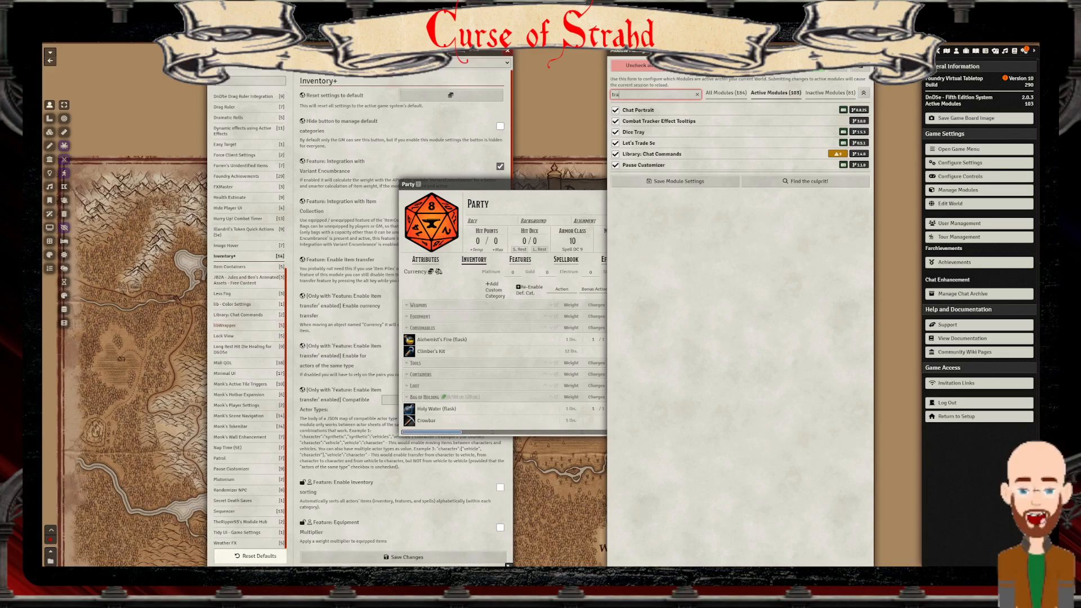
click(868, 51)
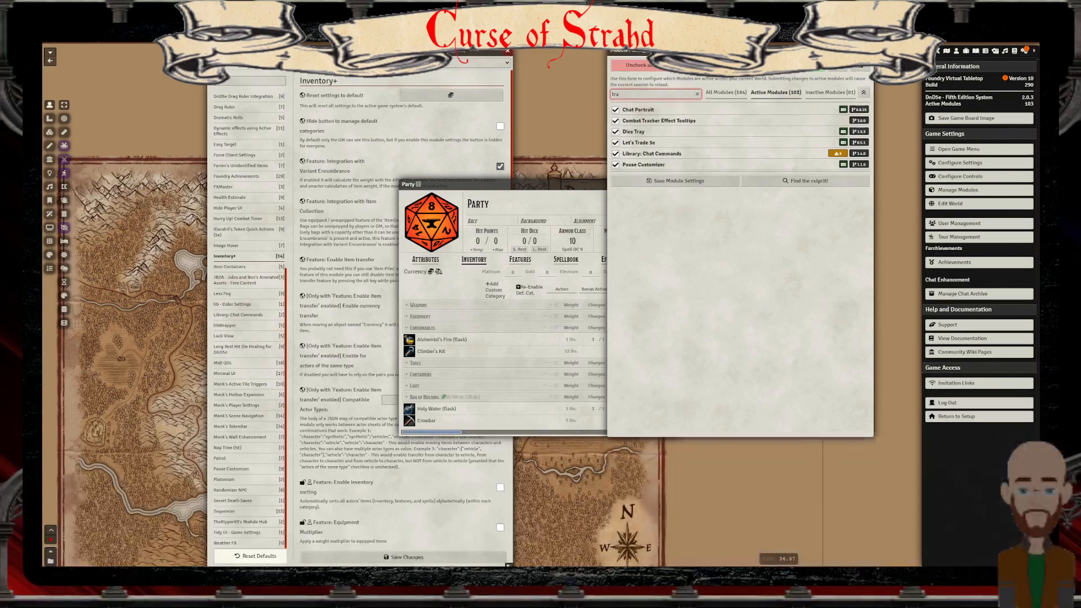
Give the Party 100 copper, 20 silver and 12 gold, then convert all currency to the highest denomination
click(666, 340)
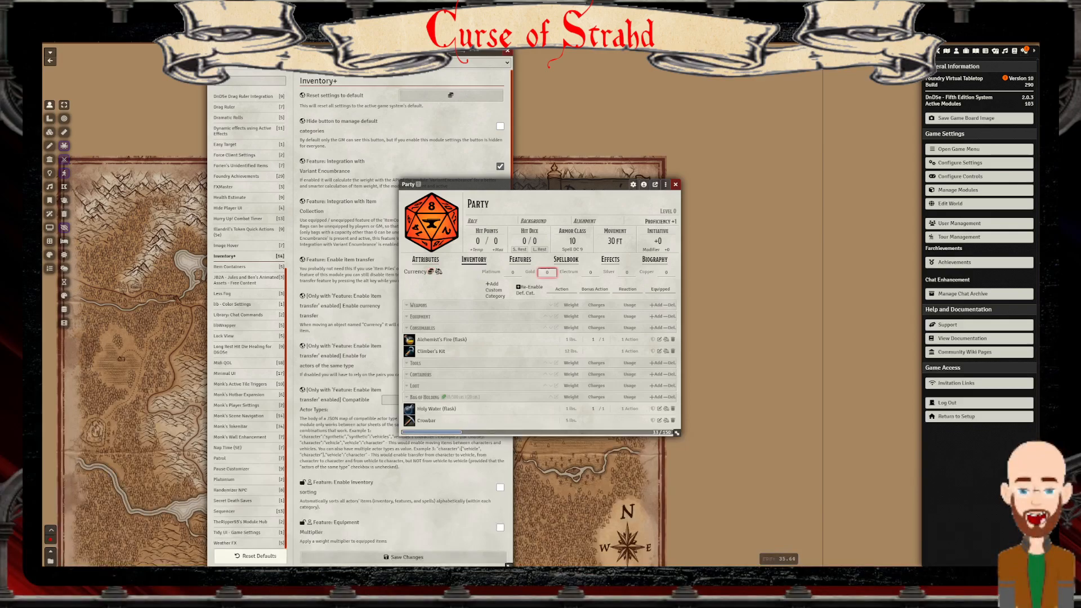
click(666, 273)
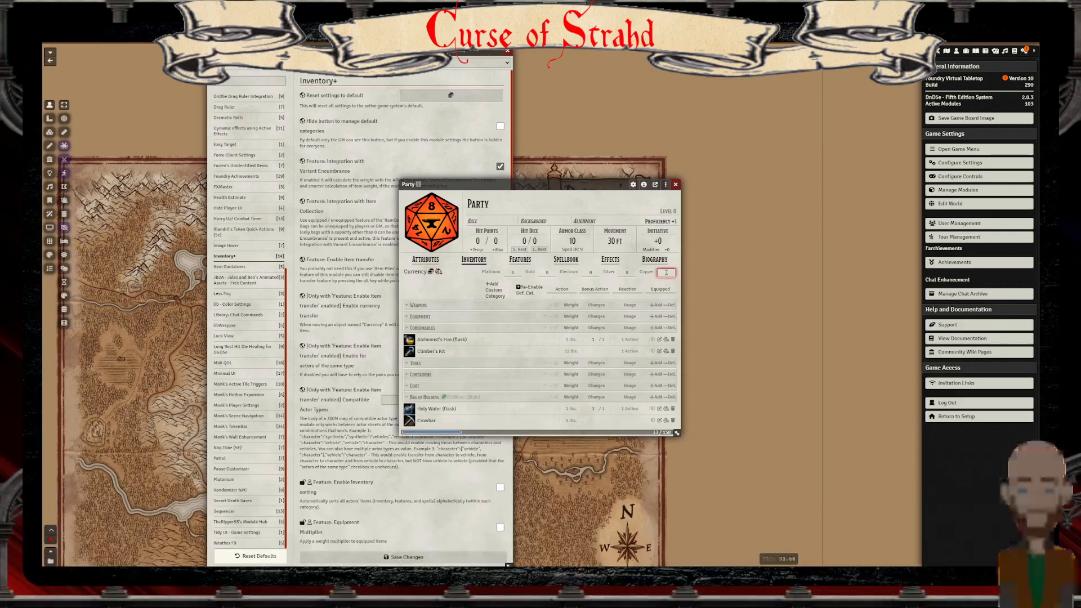
text(100)
click(627, 272)
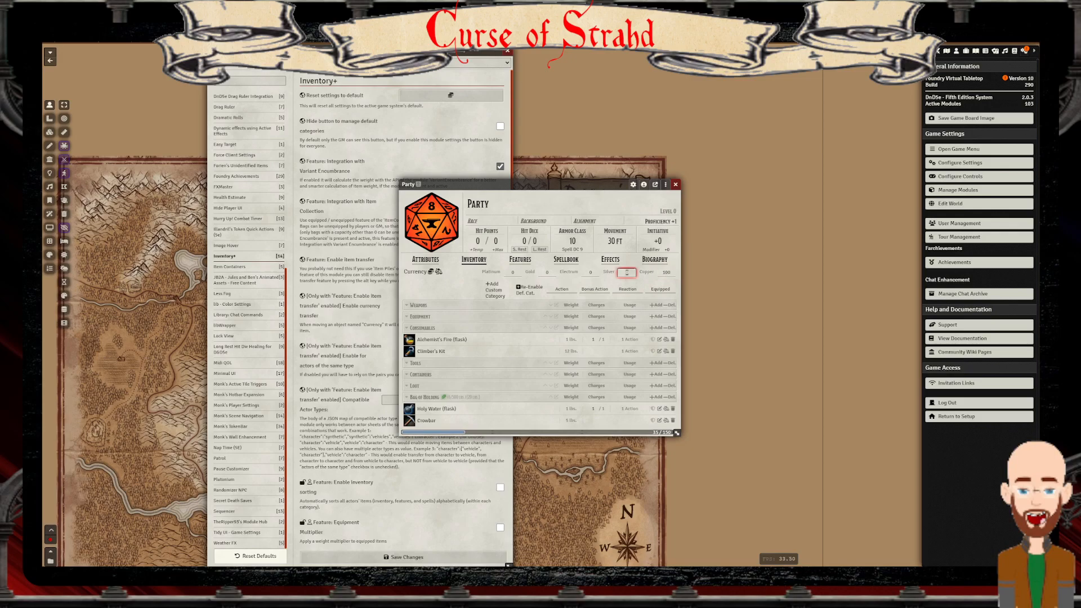
text(100)
text(20)
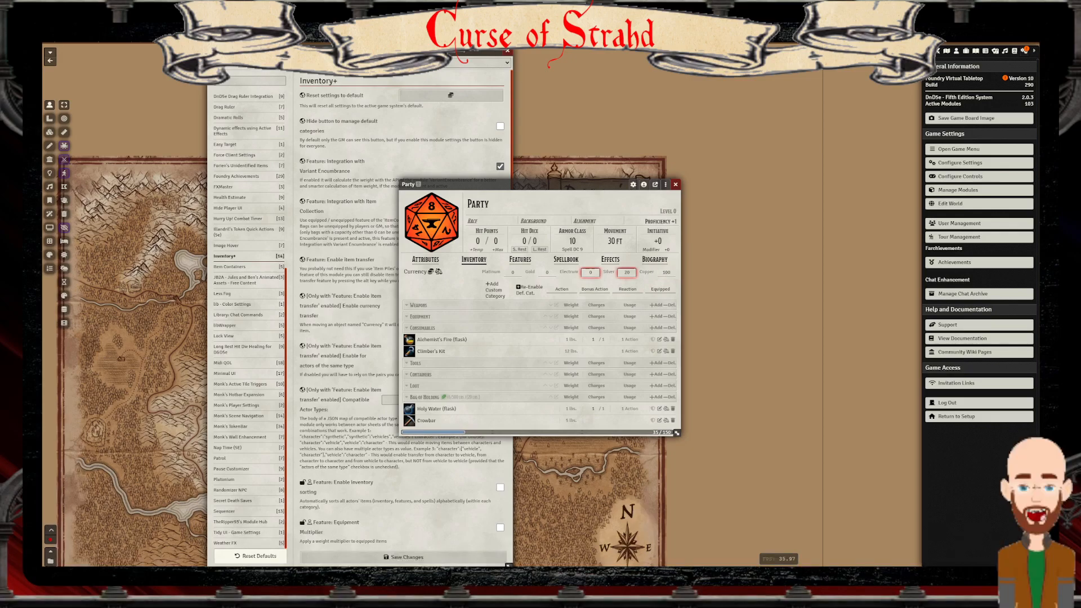
click(546, 273)
text(12)
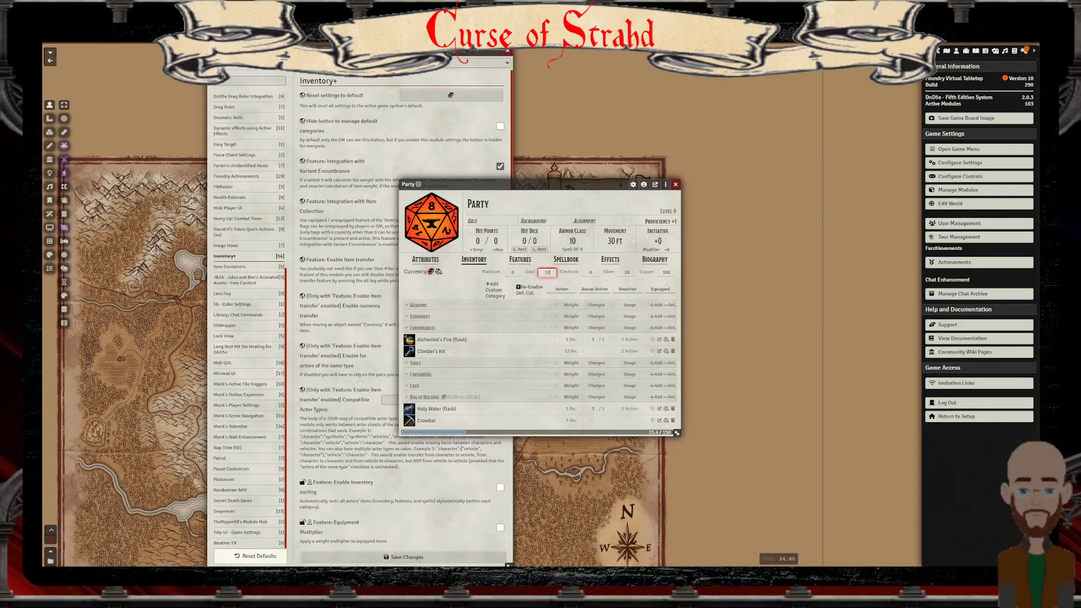
key(Return)
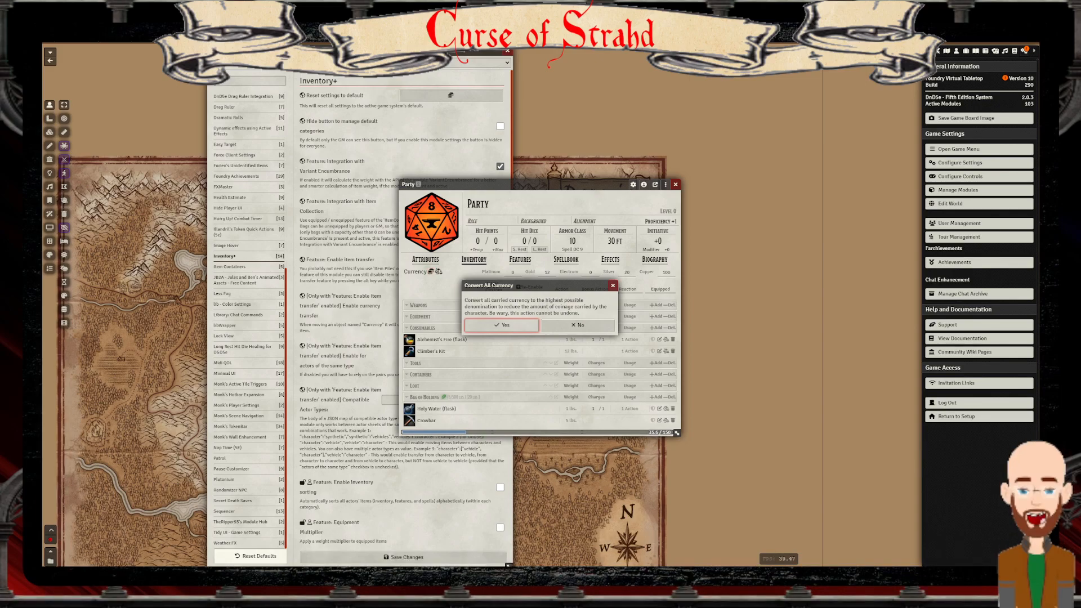
key(Return)
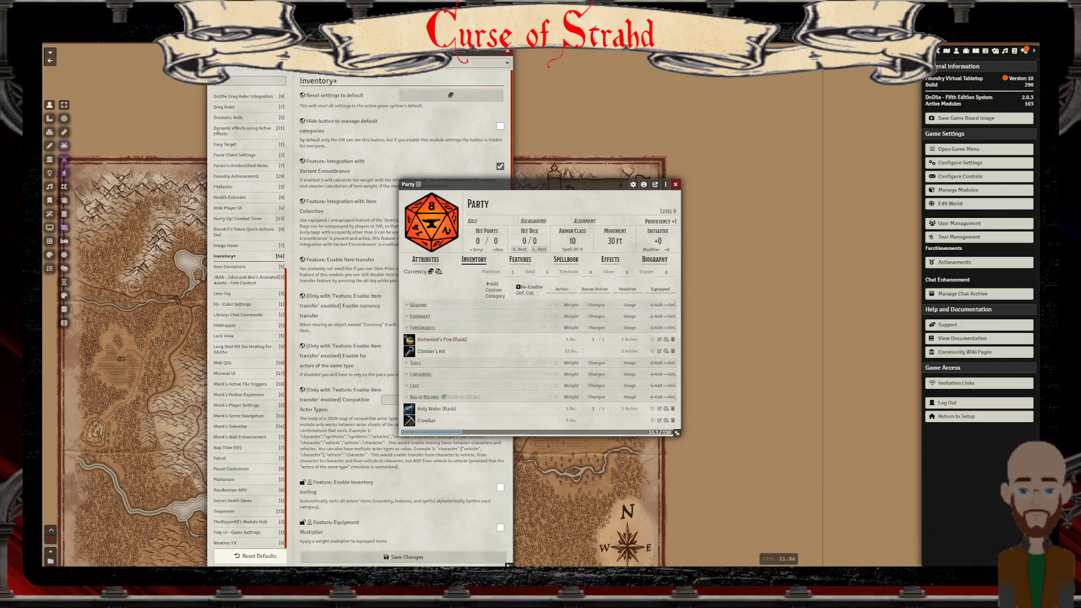
Reset the Party's gold and platinum amounts to 0
click(512, 272)
click(547, 272)
text(0)
click(513, 272)
text(0)
click(457, 286)
Delete the Alchemist's Fire, Crowbar, Holy Water and Climber's Kit from the Party inventory, then close the sheet
click(673, 340)
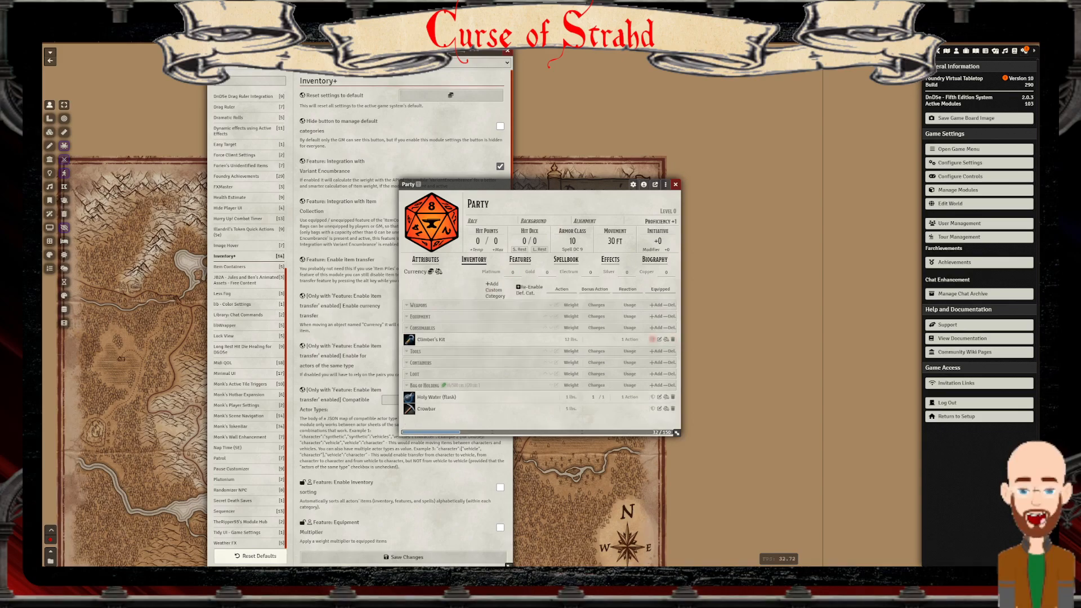
click(673, 340)
click(580, 318)
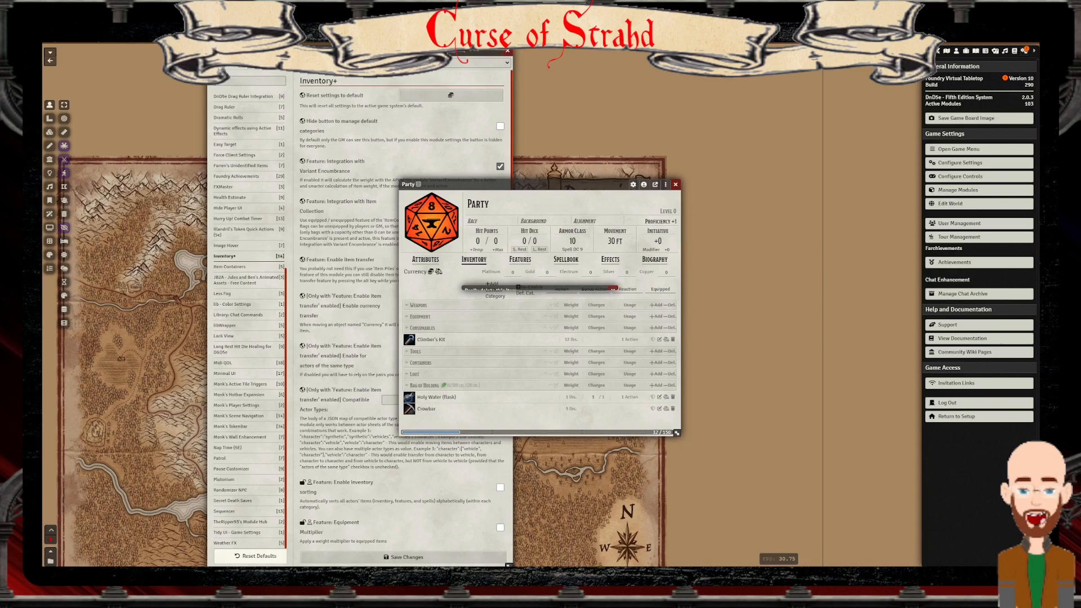
click(673, 397)
click(580, 319)
click(673, 409)
click(501, 318)
click(673, 397)
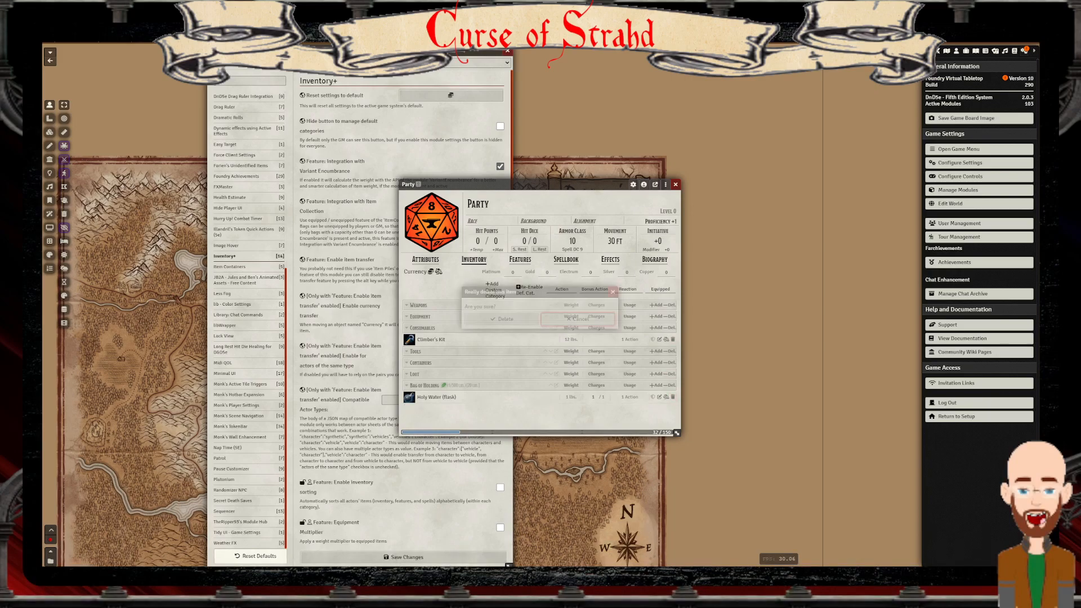
click(501, 319)
click(672, 339)
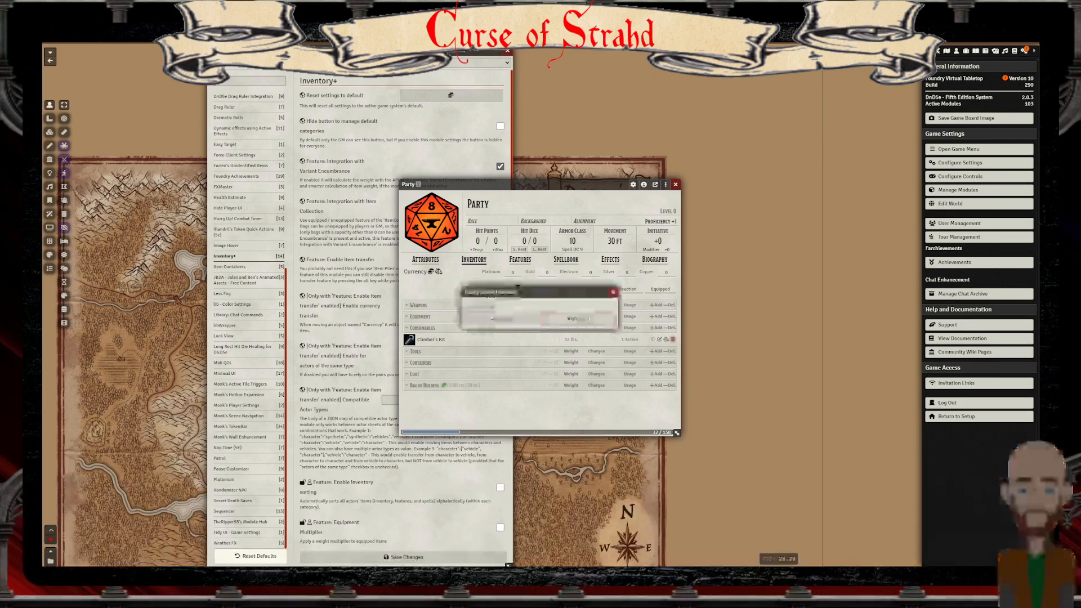
click(501, 318)
click(676, 185)
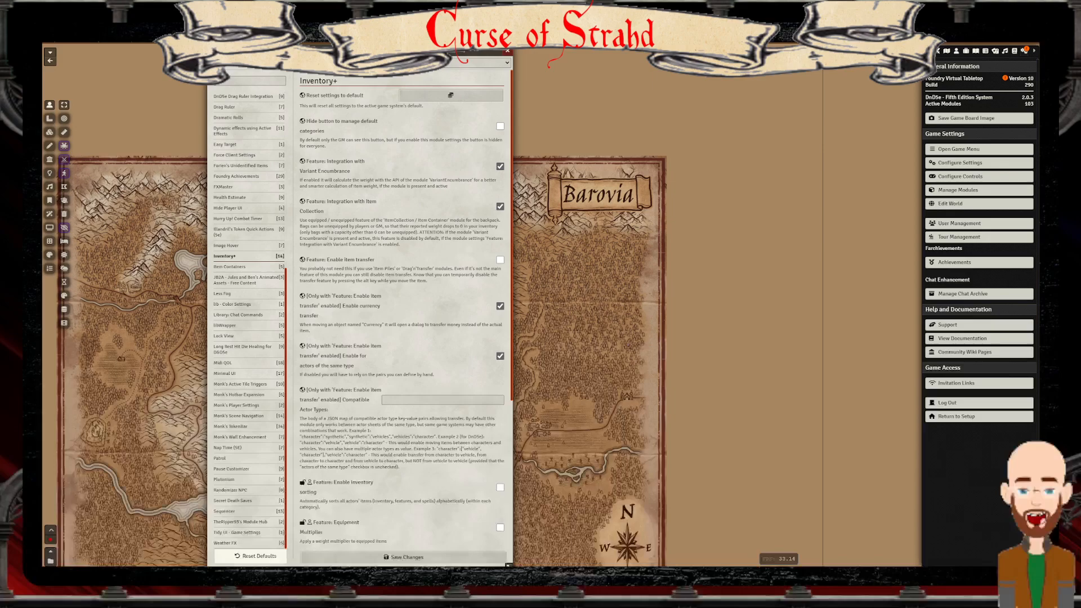
Reopen the Party actor and delete its custom Bag of Holding category, then close the sheet
click(956, 51)
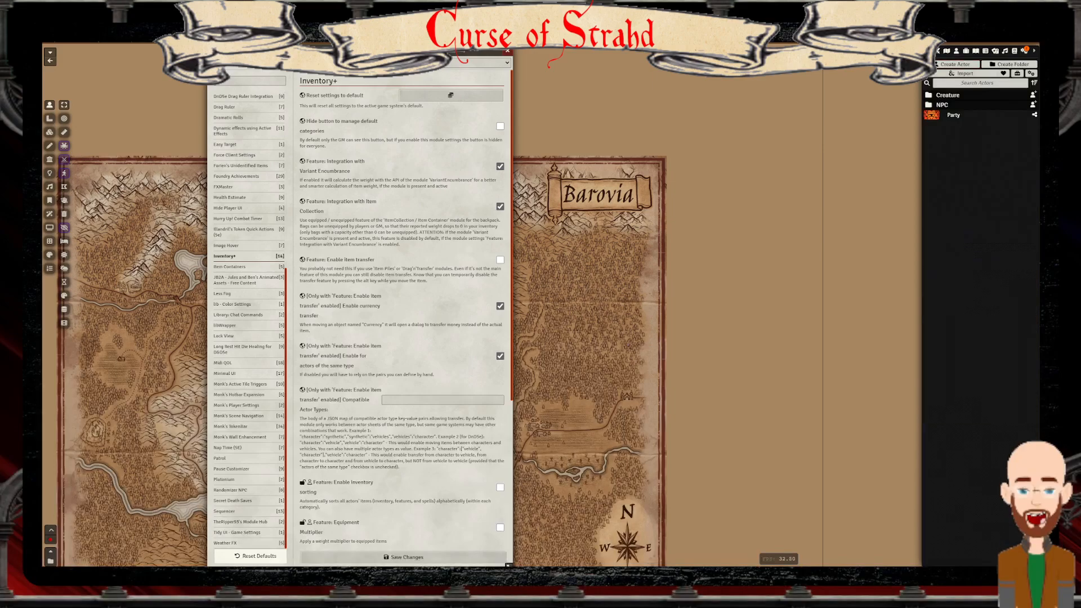
click(953, 115)
click(670, 373)
click(501, 333)
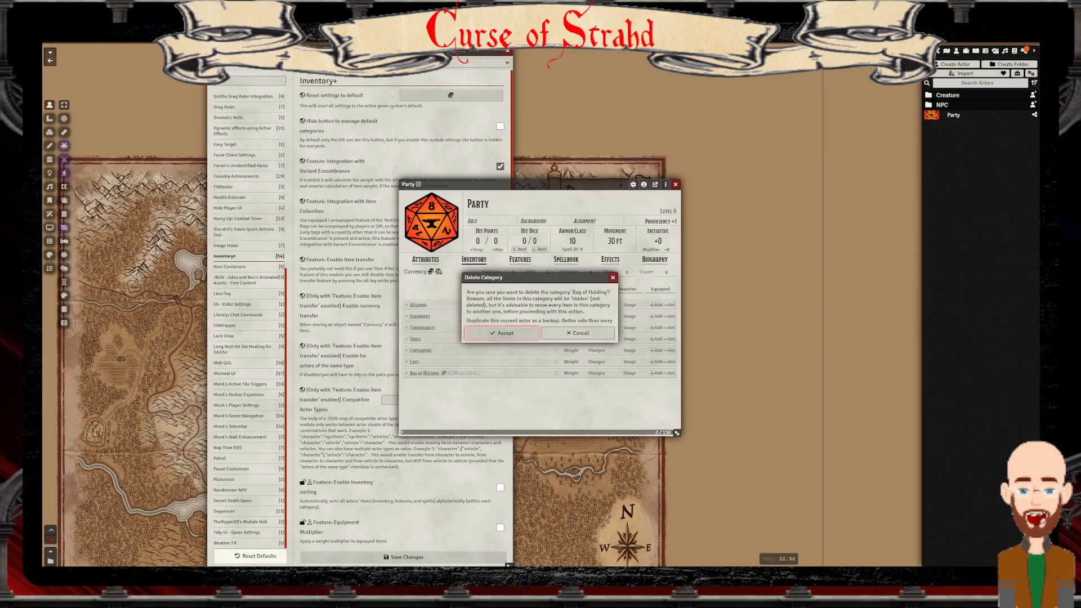
key(Escape)
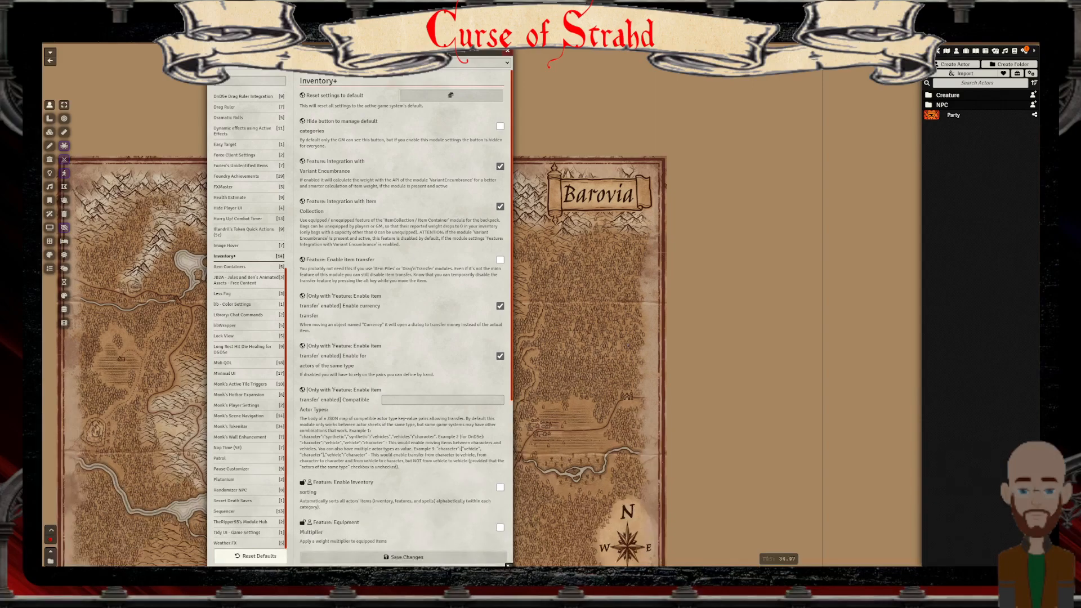
In the Inventory+ settings, enable hiding the button to manage default categories and disable the integration with Variant Encumbrance
click(500, 127)
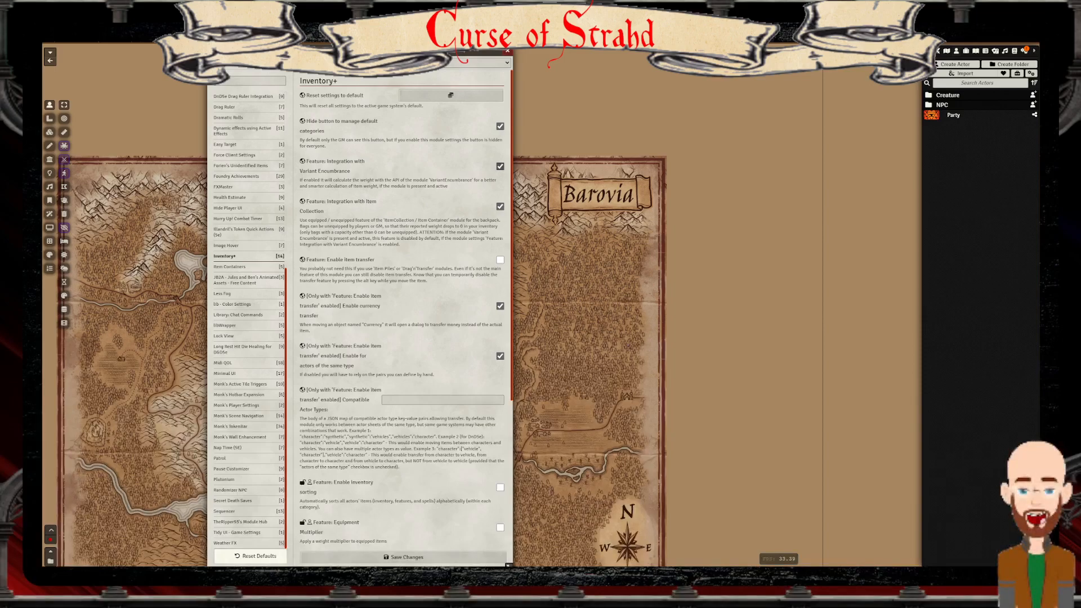
click(500, 167)
scroll(401, 316, down, 1)
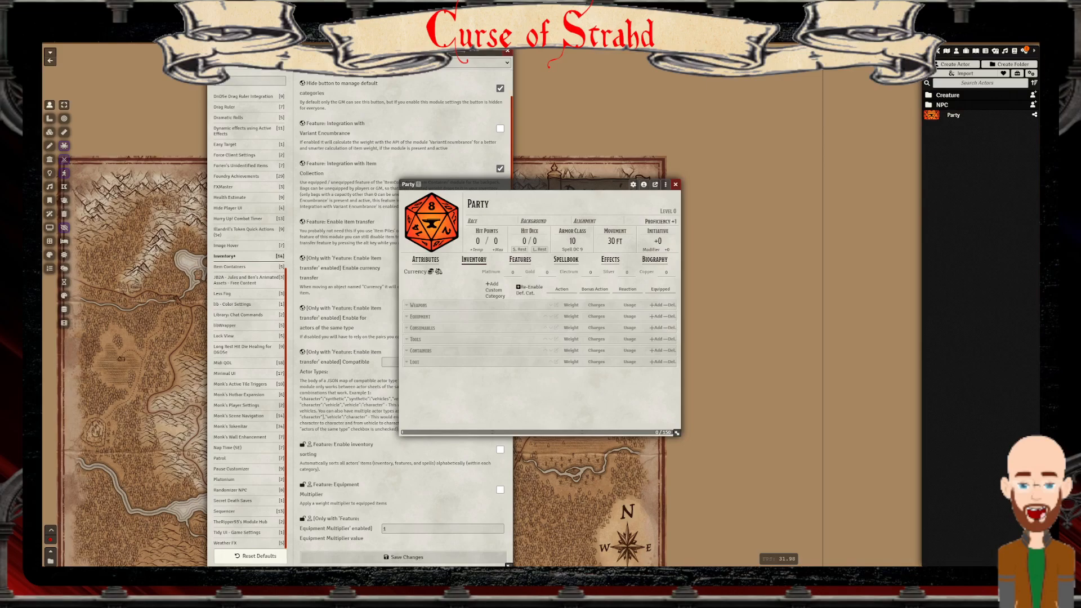
drag(524, 184, 790, 190)
click(942, 191)
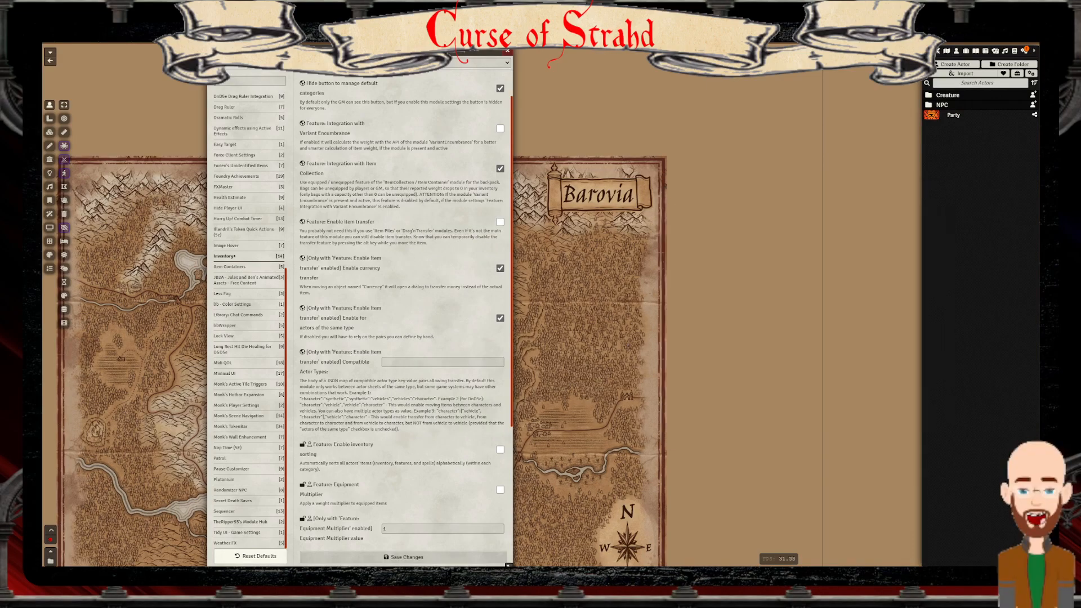
Disable item transfer for actors of the same type and enable inventory sorting in the Inventory+ settings
click(500, 318)
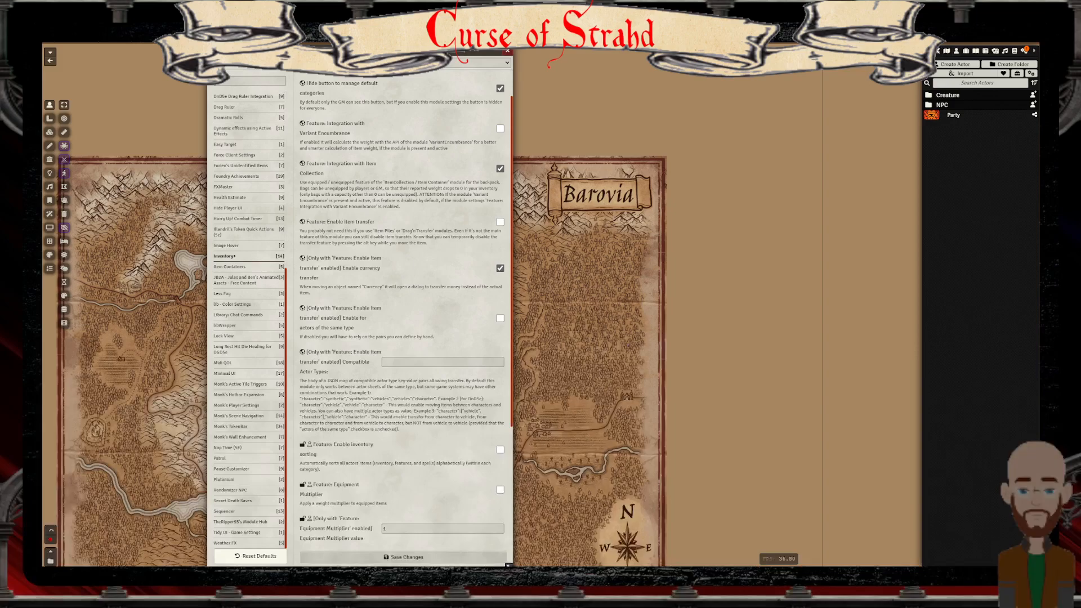
scroll(405, 308, down, 3)
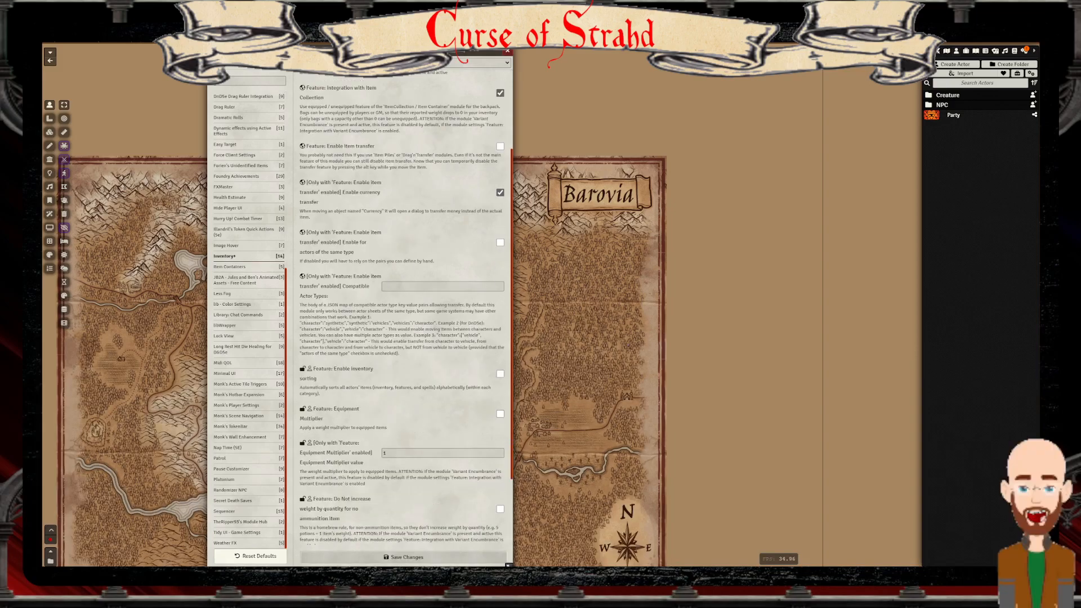
scroll(406, 308, down, 2)
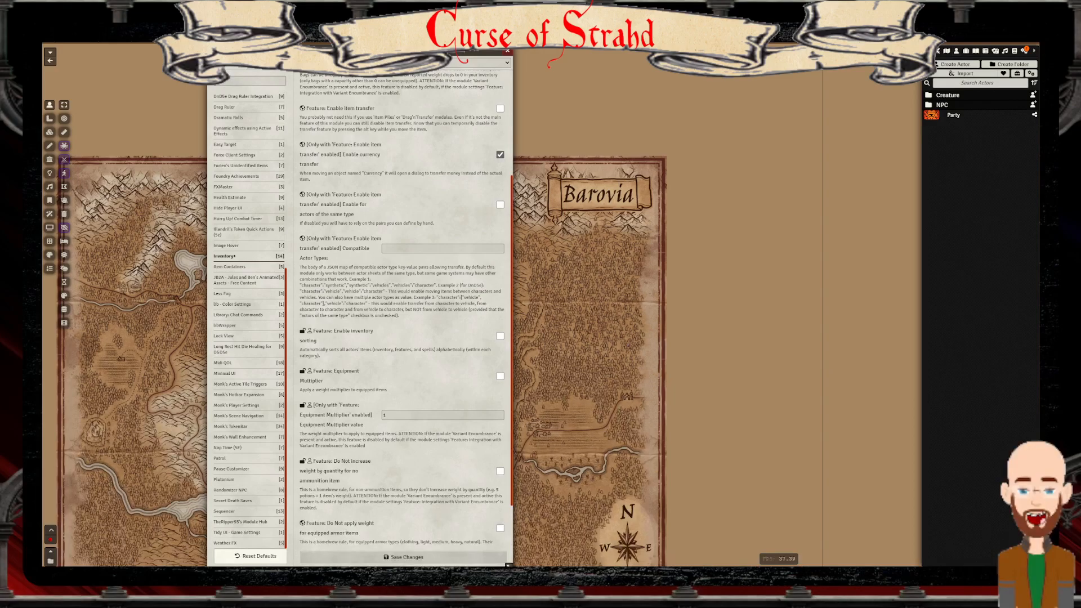
click(500, 336)
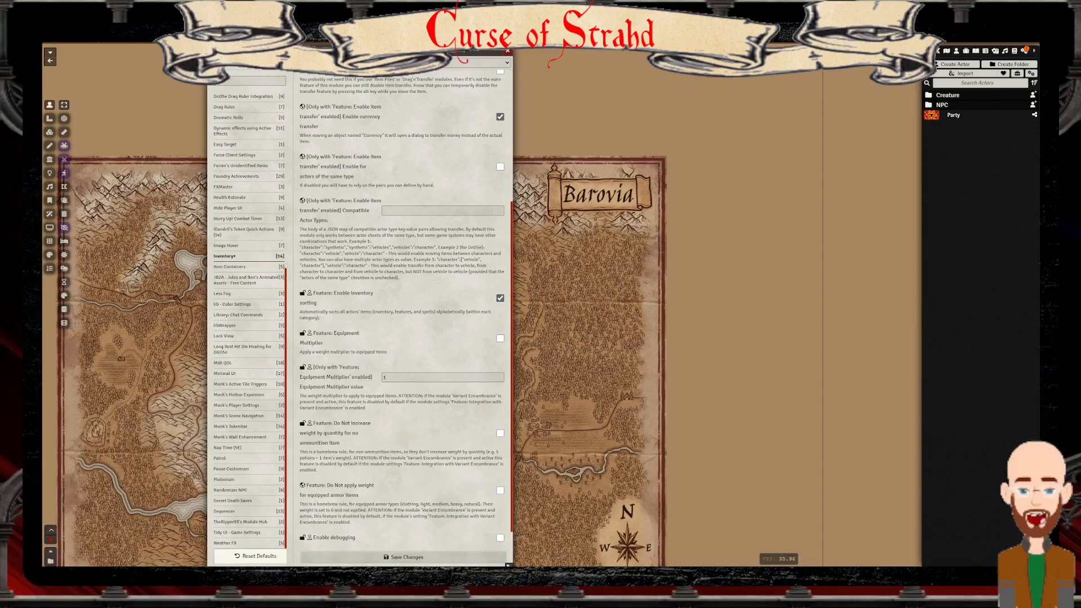
scroll(405, 309, down, 1)
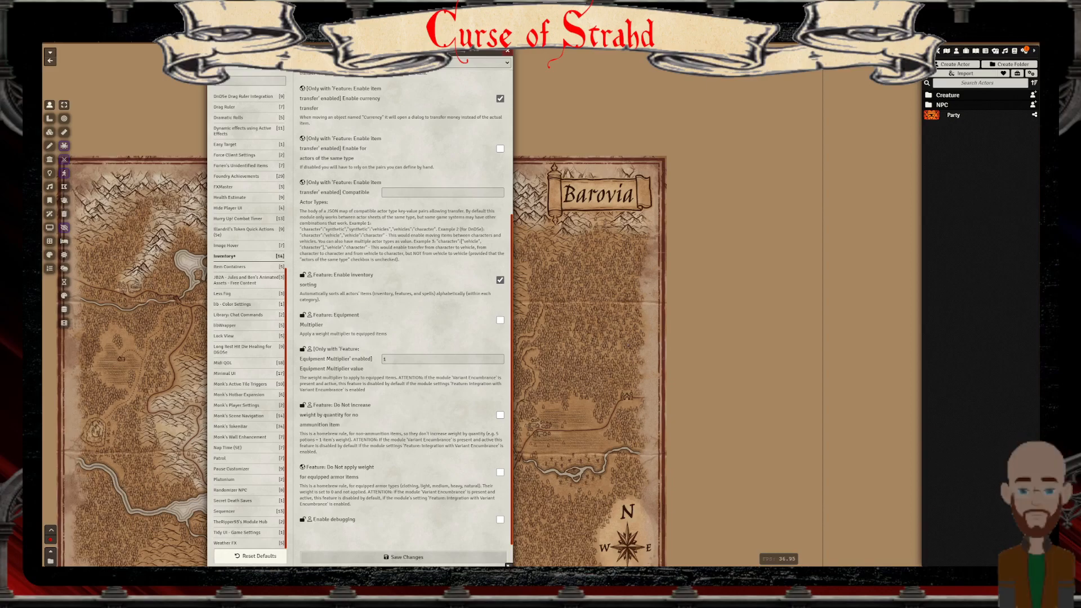
Open the Item Containers settings and lock the Sort Bag Contents client setting
click(229, 267)
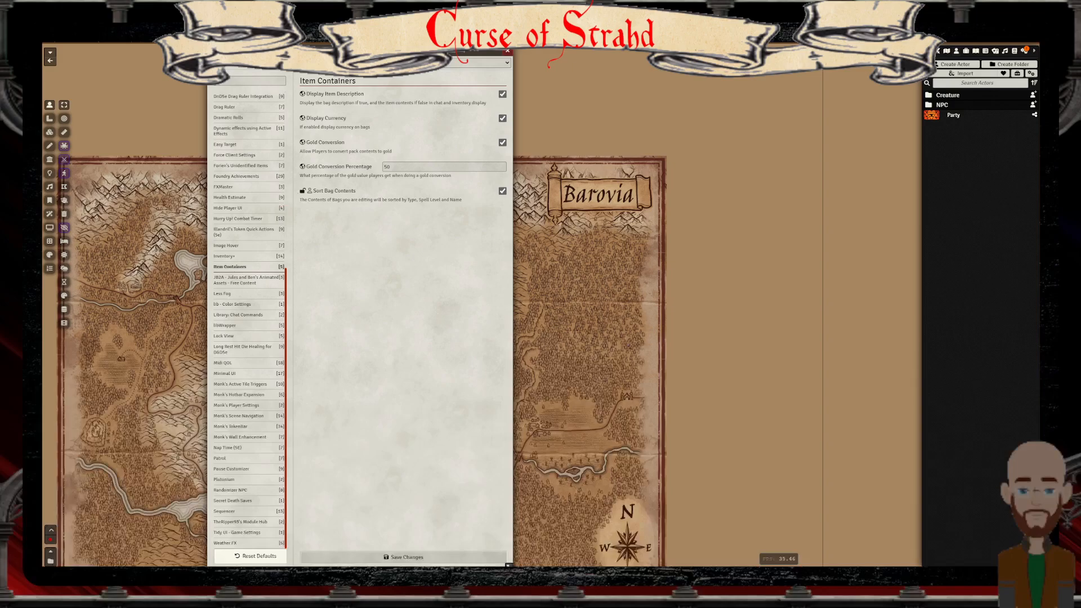
click(302, 191)
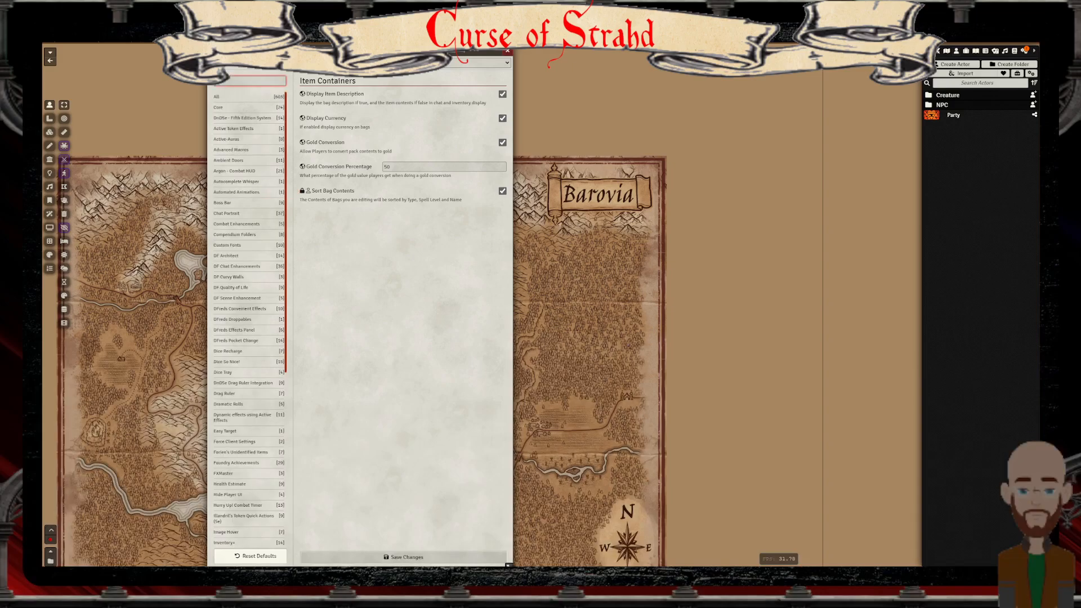
In the JB2A settings, turn off the FXMaster Database Disabled option and save the changes
scroll(237, 466, down, 2)
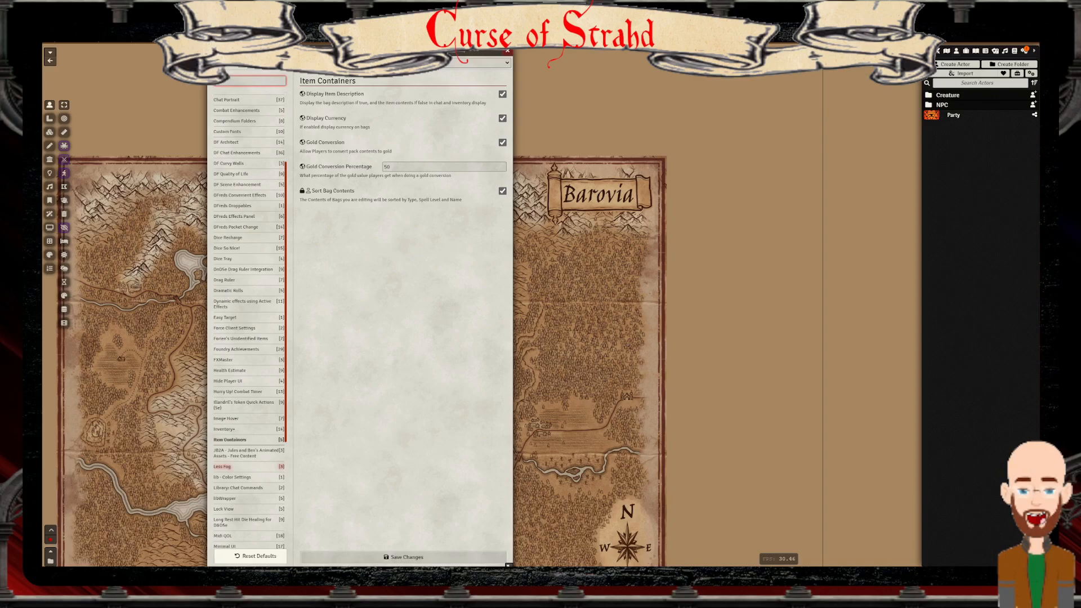
click(245, 453)
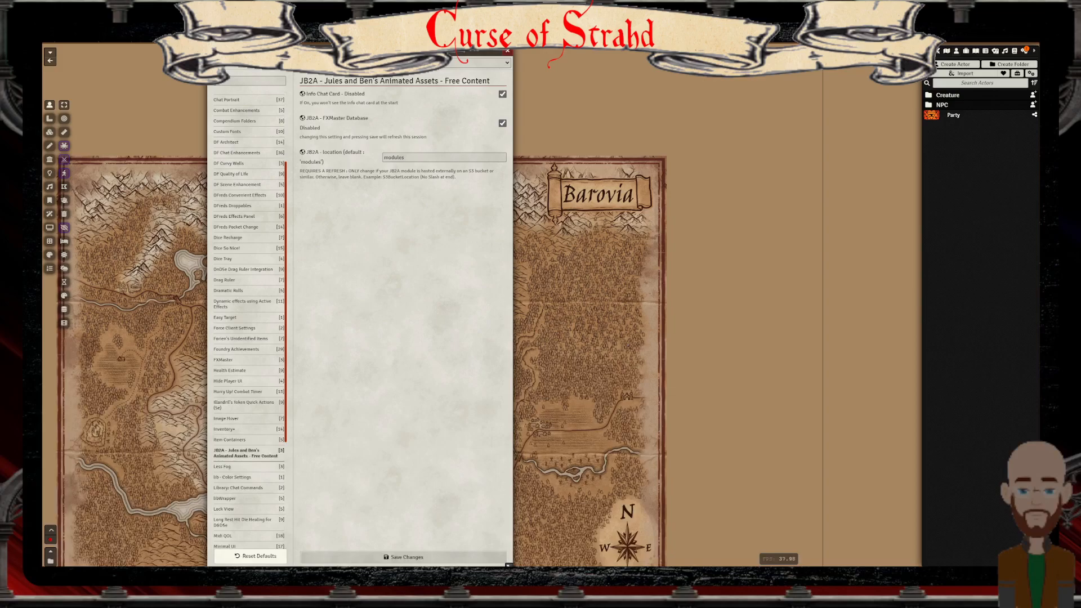
click(502, 123)
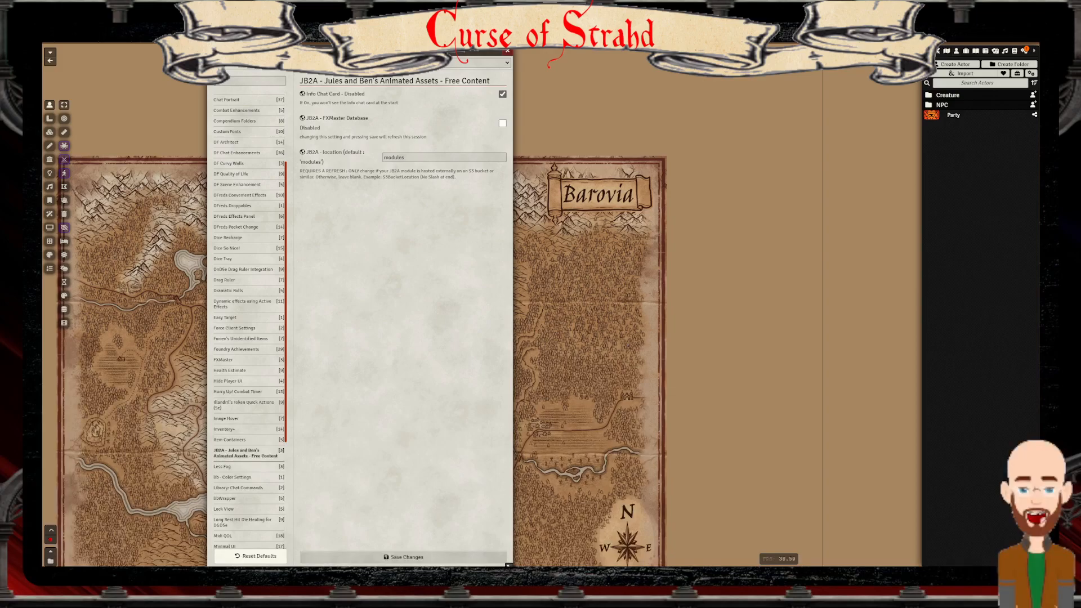
click(403, 557)
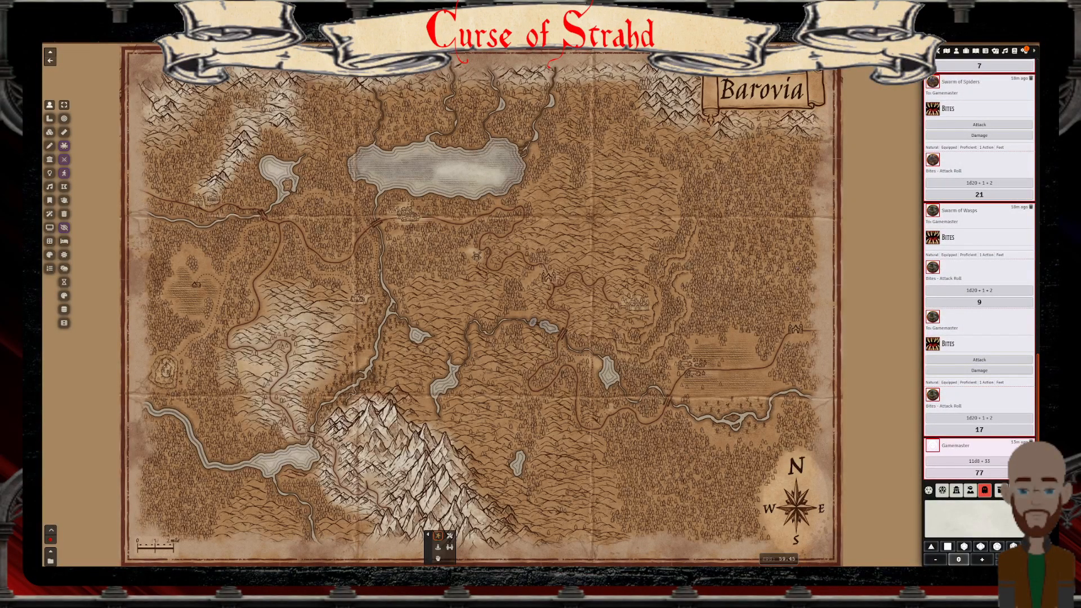
Clear the chat log and pop it out into its own window
click(1027, 490)
click(802, 552)
click(1025, 51)
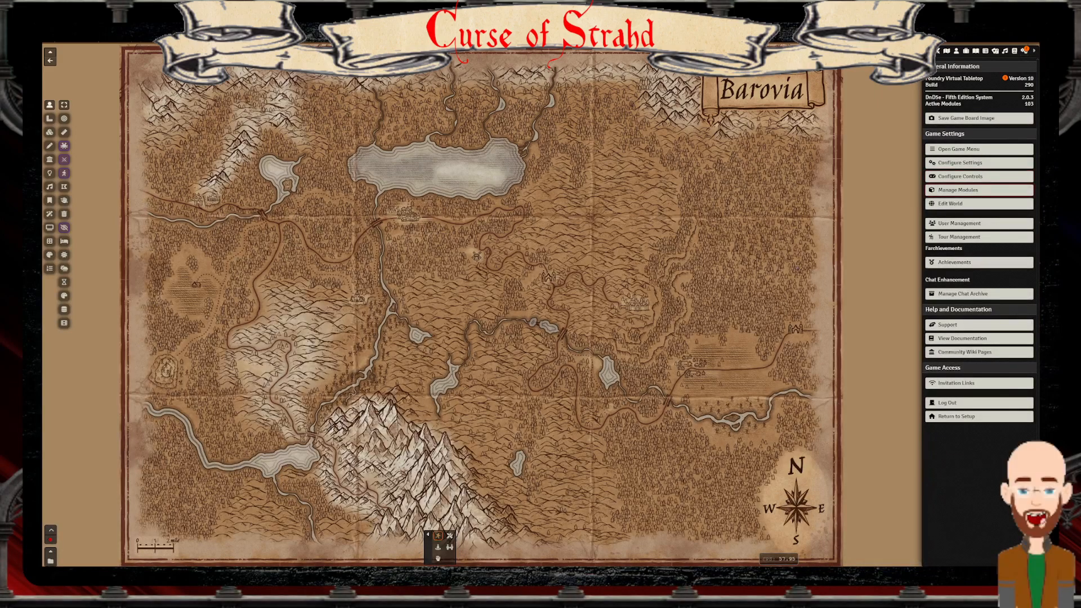
click(928, 50)
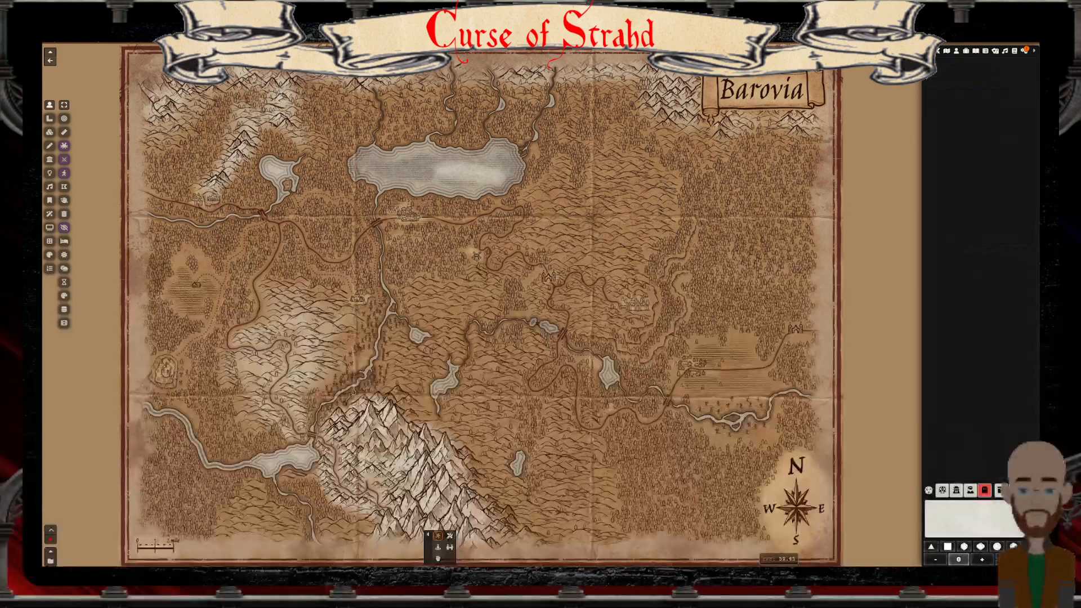
click(956, 51)
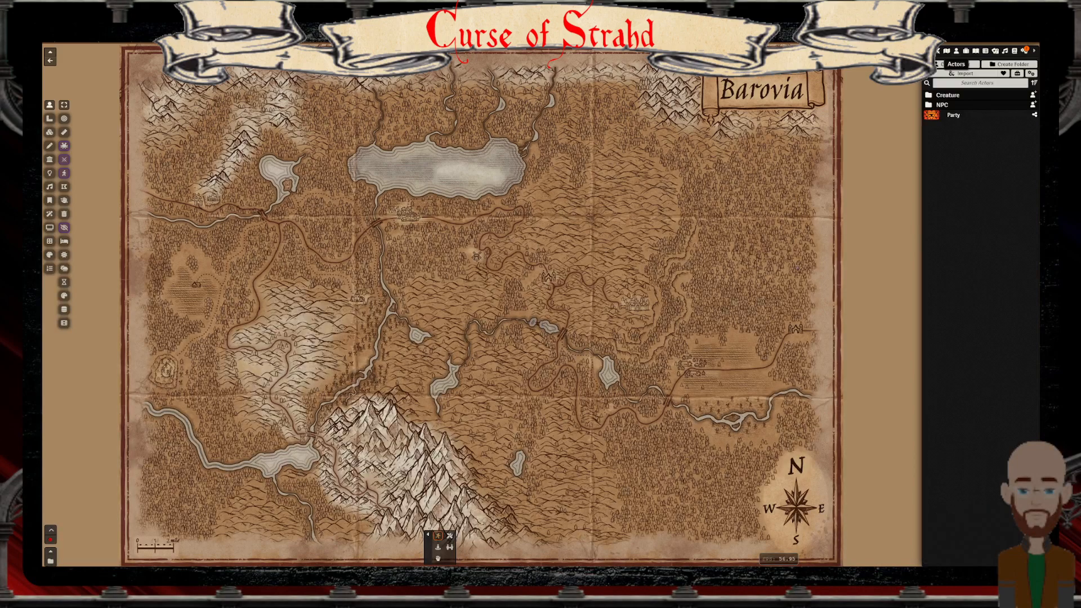
right_click(928, 51)
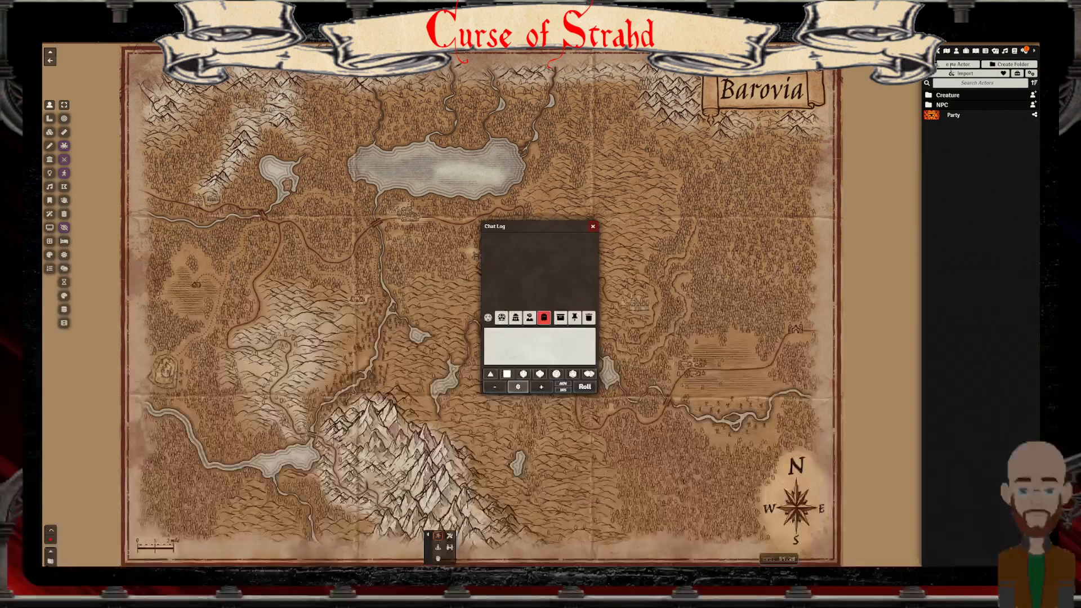
In the SRD module's configuration, set the NPC HP Roll Mode for tokens to Hidden Roll and accept the change
click(943, 105)
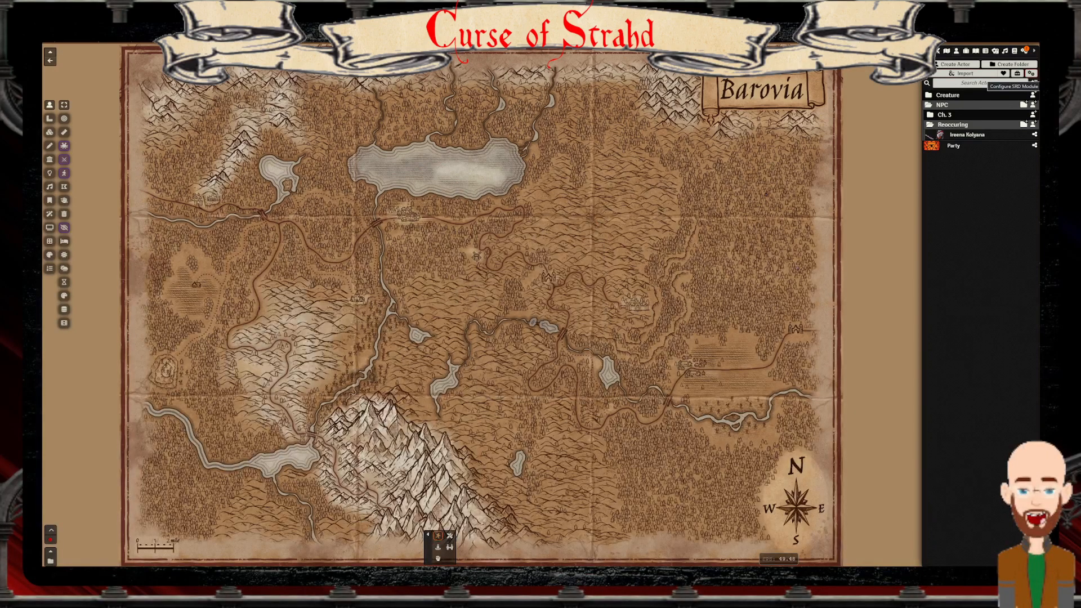
click(1031, 73)
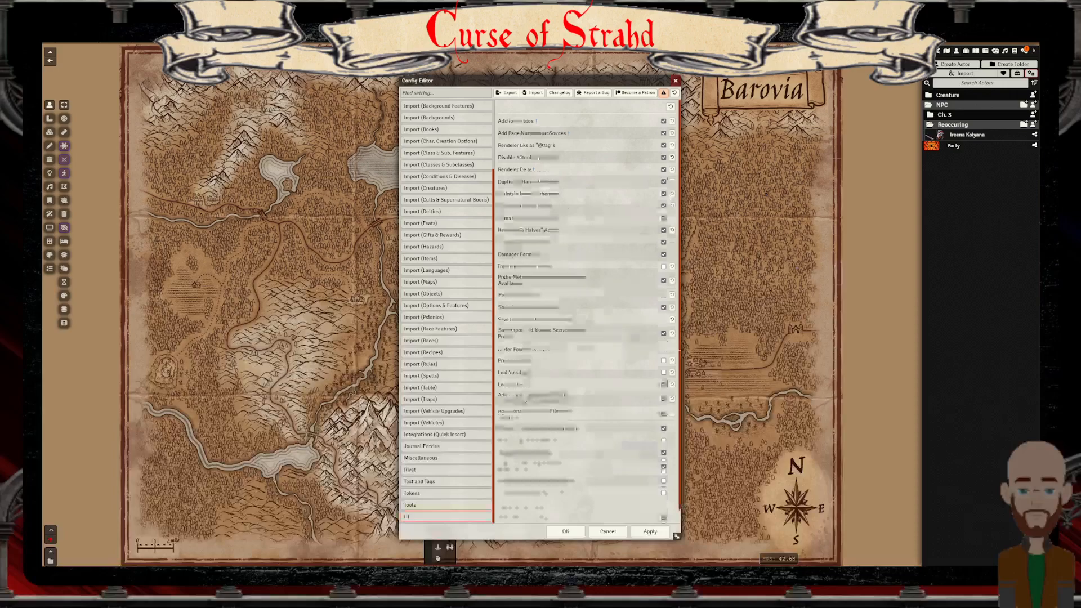
click(445, 493)
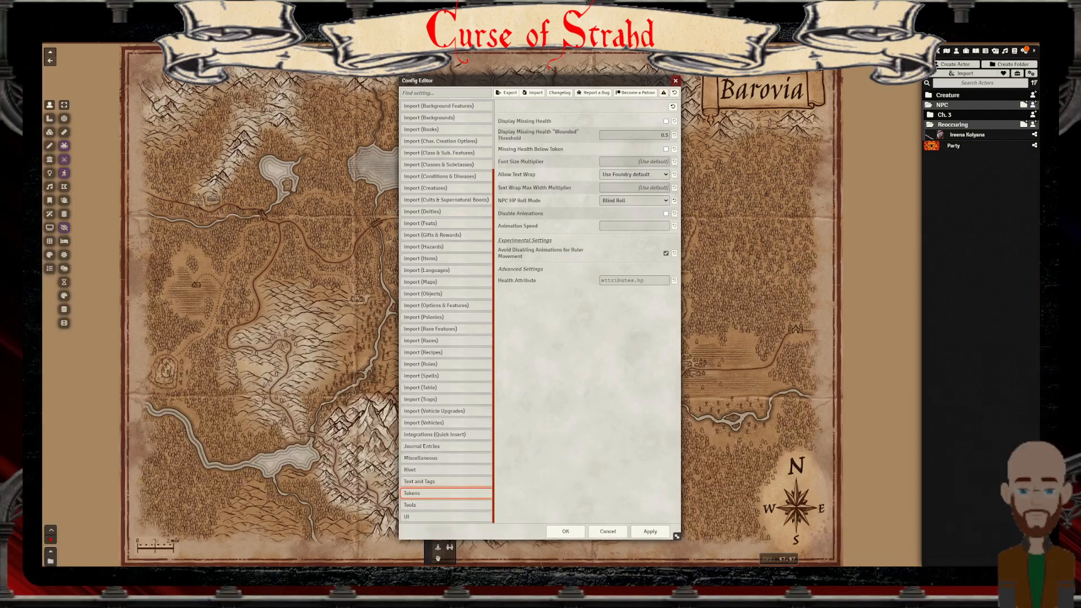
click(634, 200)
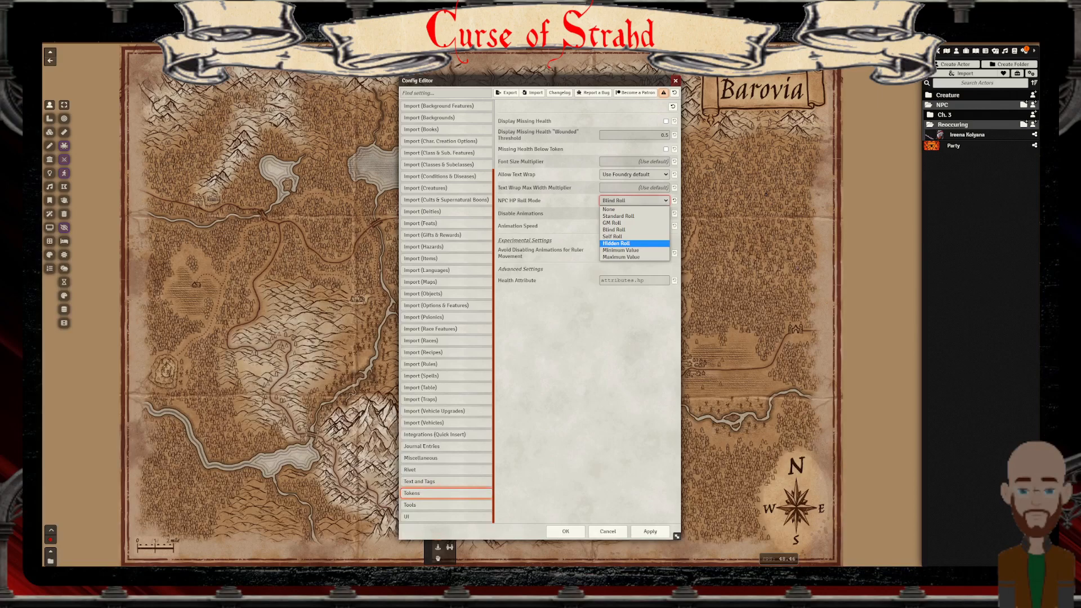
click(616, 244)
click(566, 531)
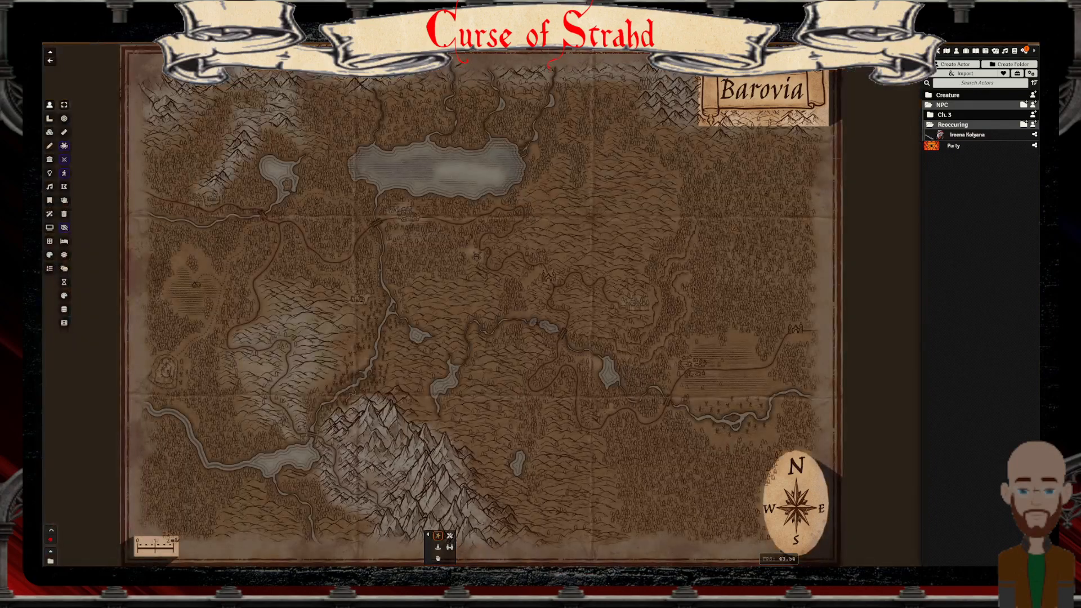
Inspect the Ireena Kolyana token's sheet and token configuration, and place the actor on the Barovia map again to test the hit point roll
click(928, 50)
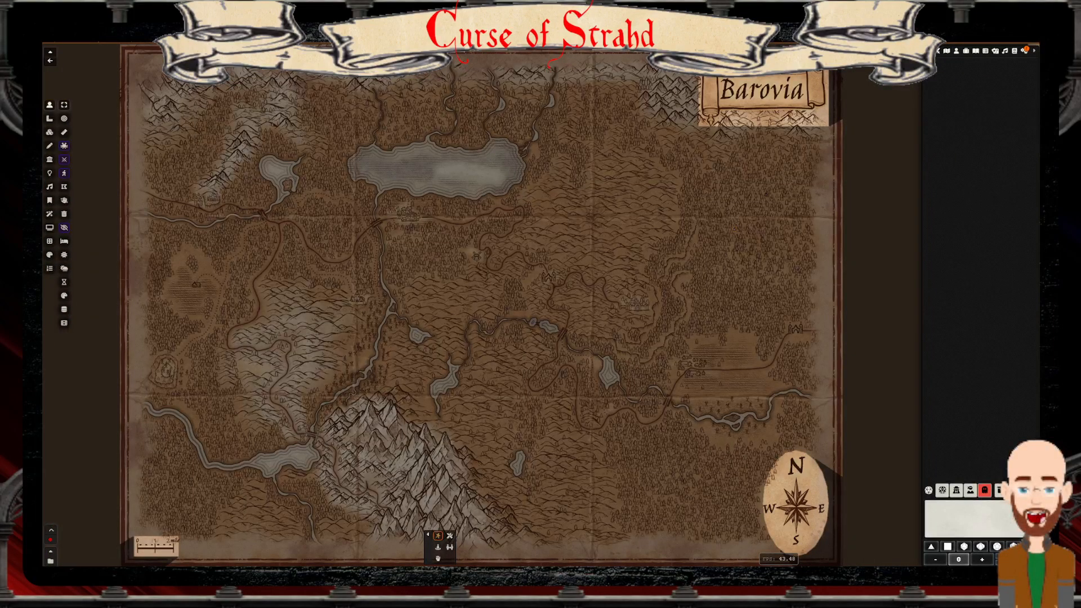
double_click(563, 374)
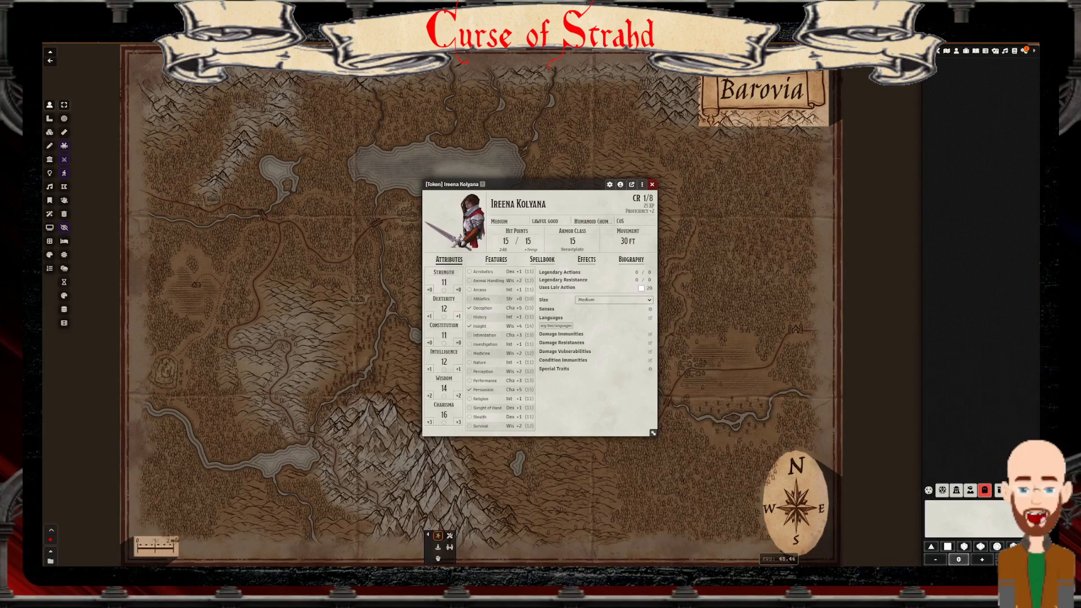
click(956, 51)
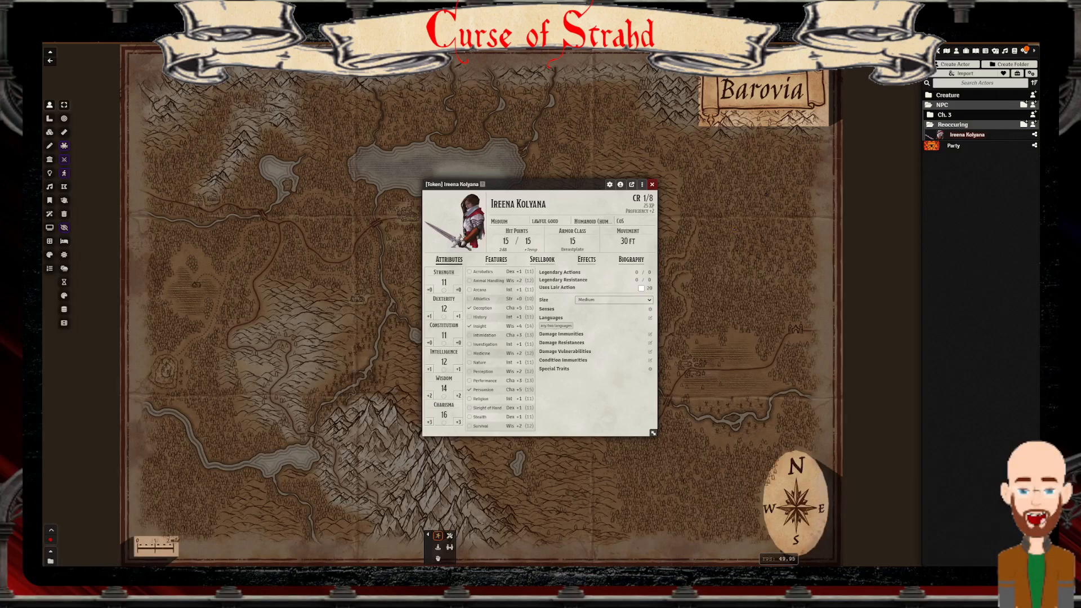
right_click(967, 135)
click(621, 185)
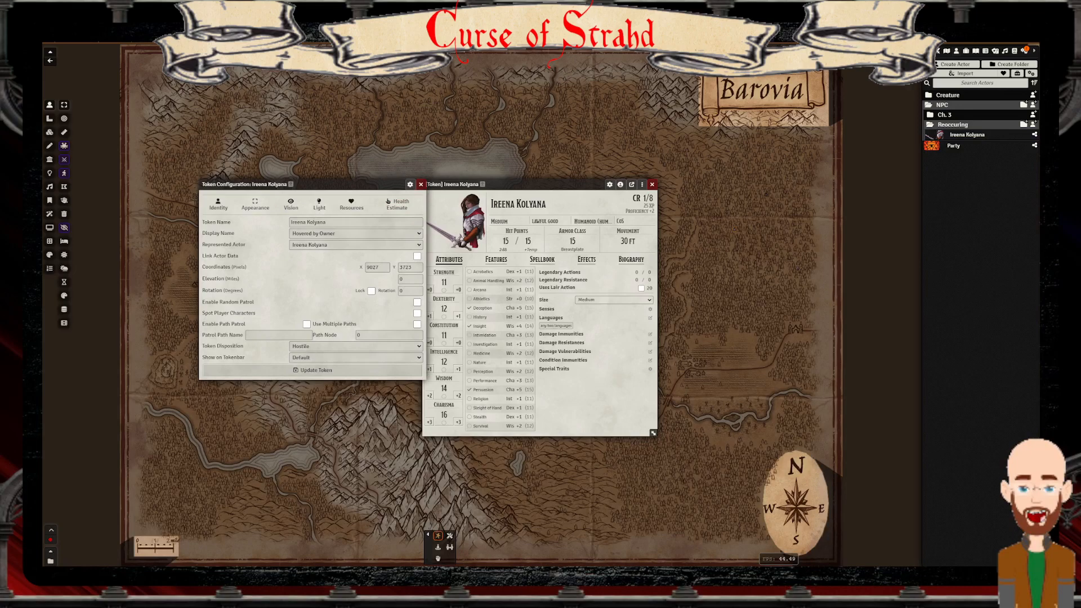
click(420, 184)
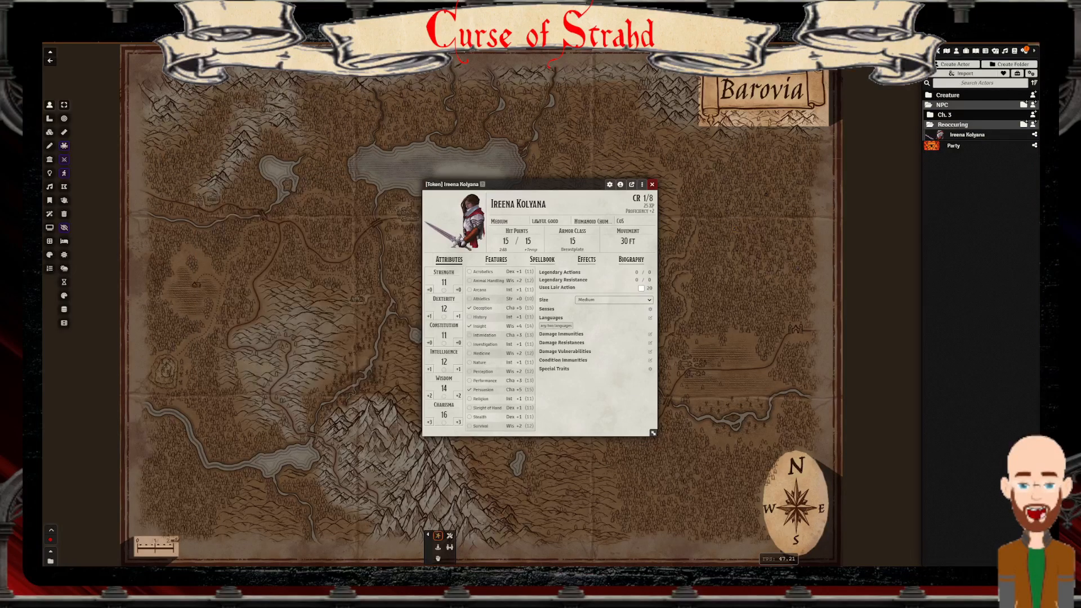
drag(966, 134, 850, 128)
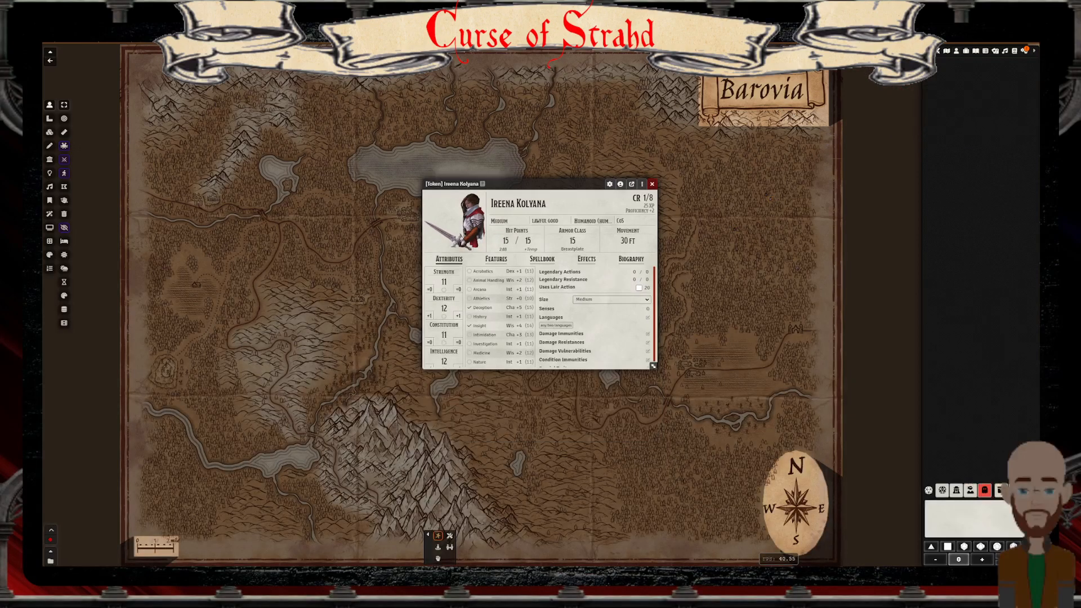
key(Escape)
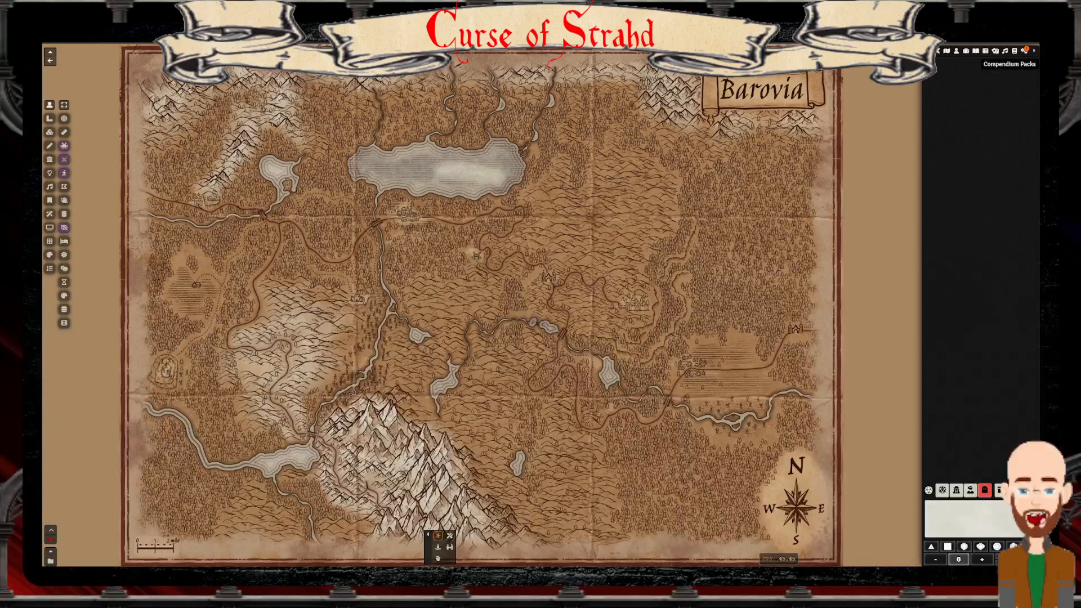
Open the game settings and the module management window side by side, widening the settings window
click(1024, 50)
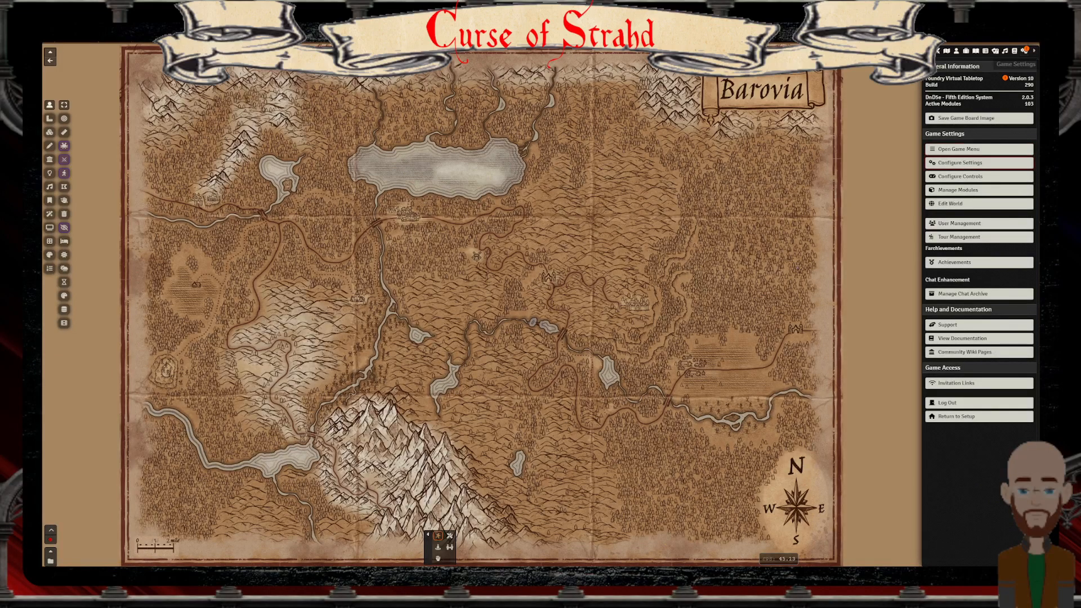
click(960, 163)
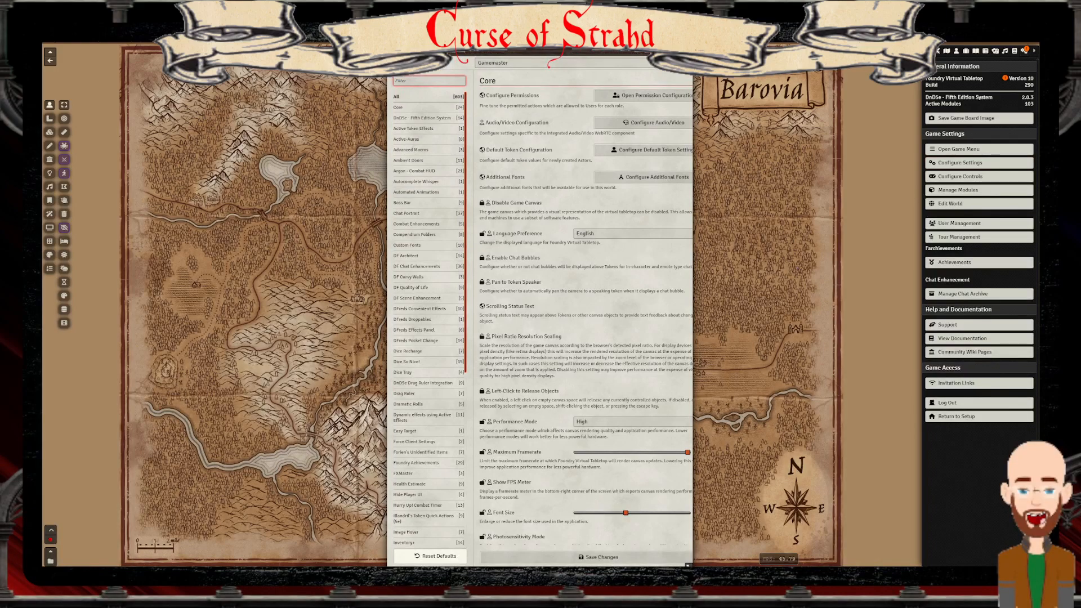
drag(541, 50, 248, 50)
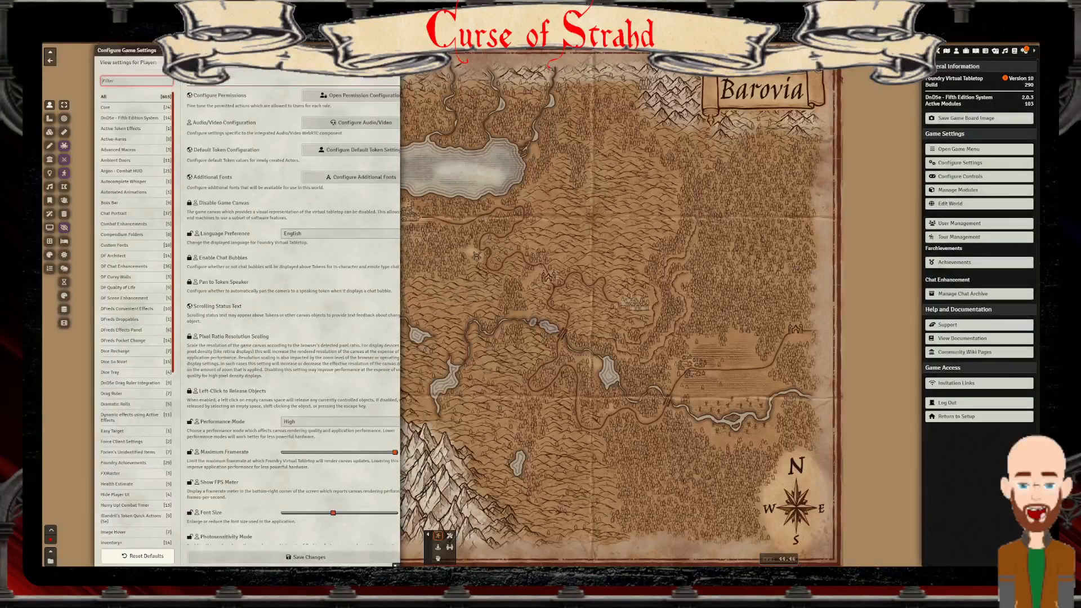
drag(396, 564, 595, 565)
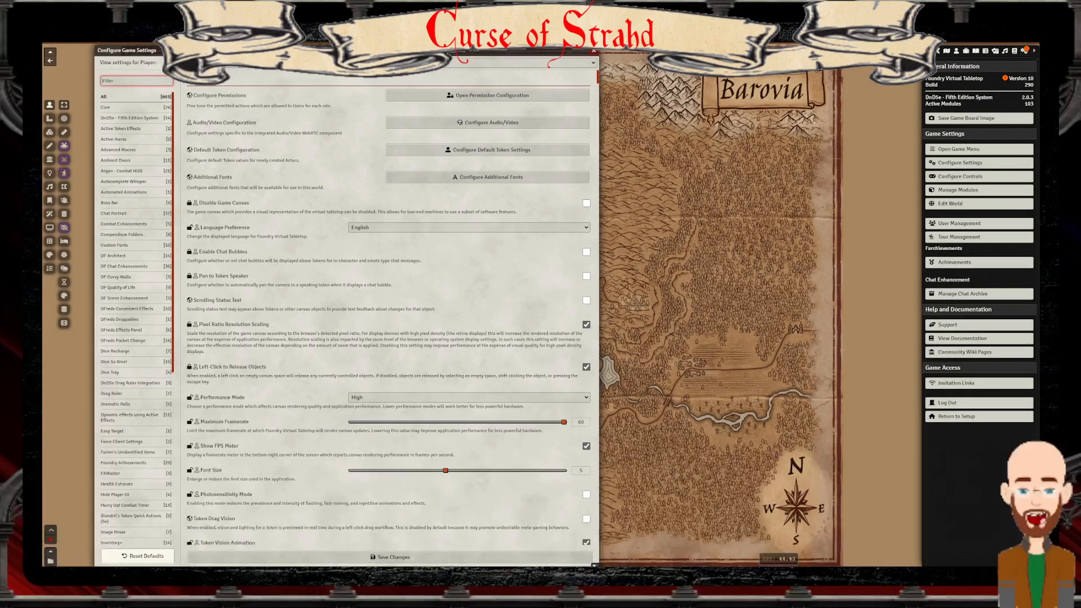
click(963, 190)
drag(507, 51, 756, 50)
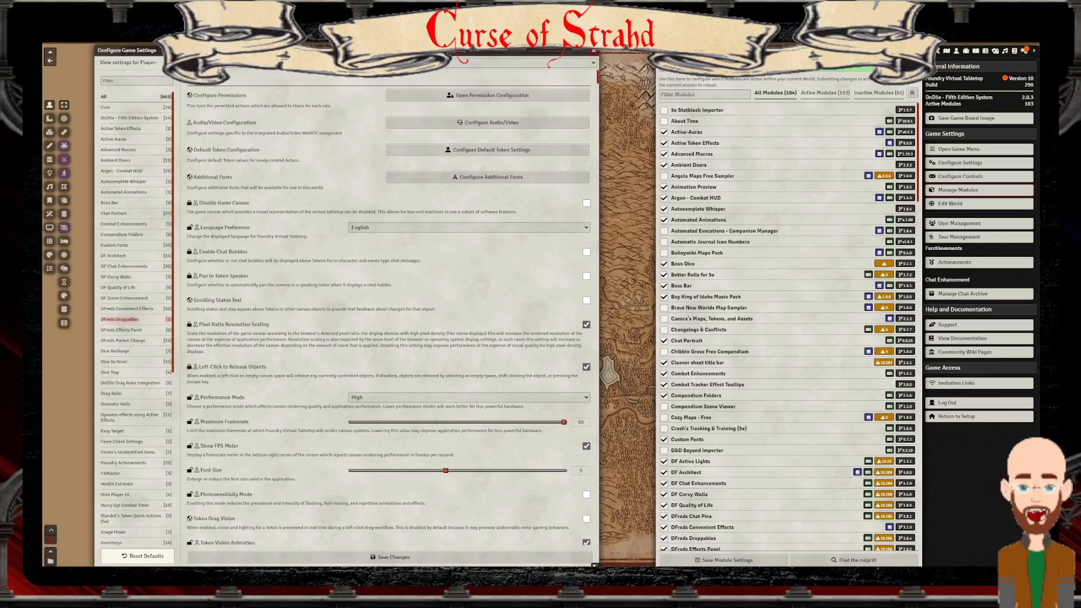
Open the Less Fog module's settings
scroll(126, 415, down, 3)
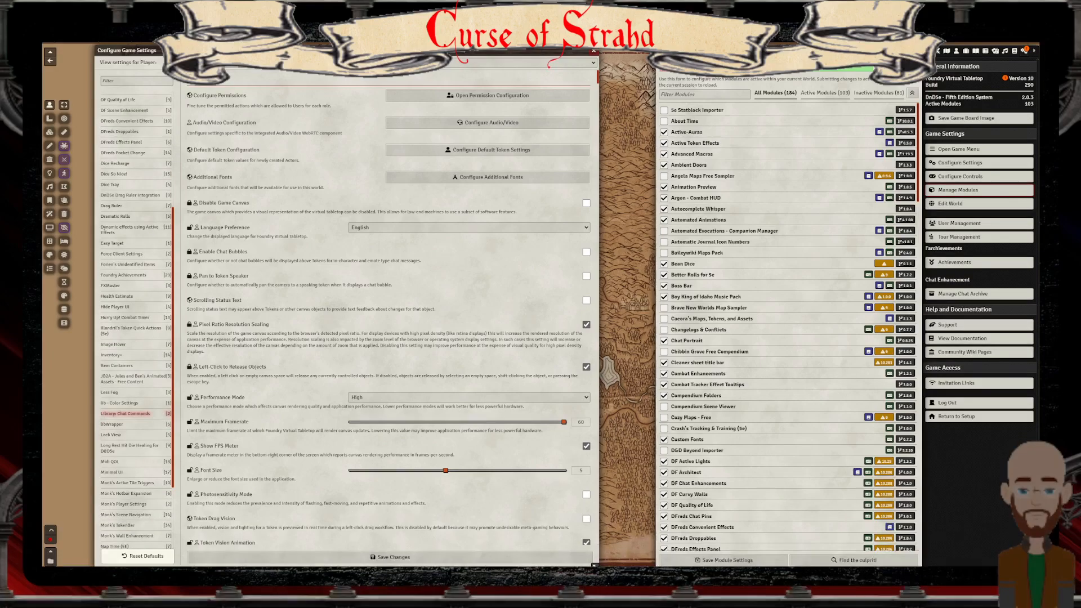
scroll(126, 410, down, 1)
click(109, 353)
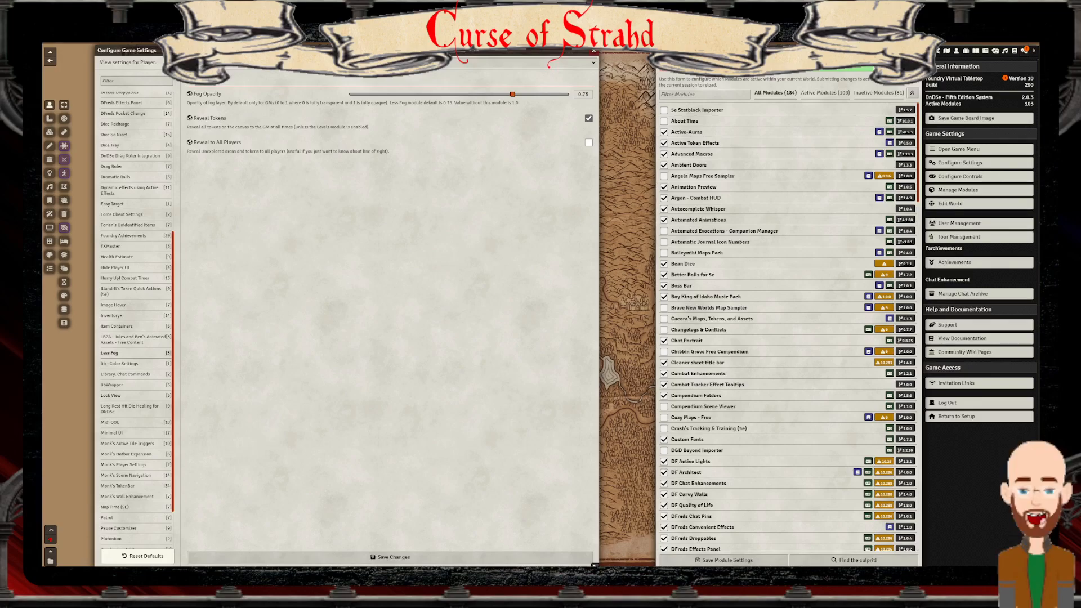
Filter the active modules by "less" and expand the details of the Less Fog module
click(825, 93)
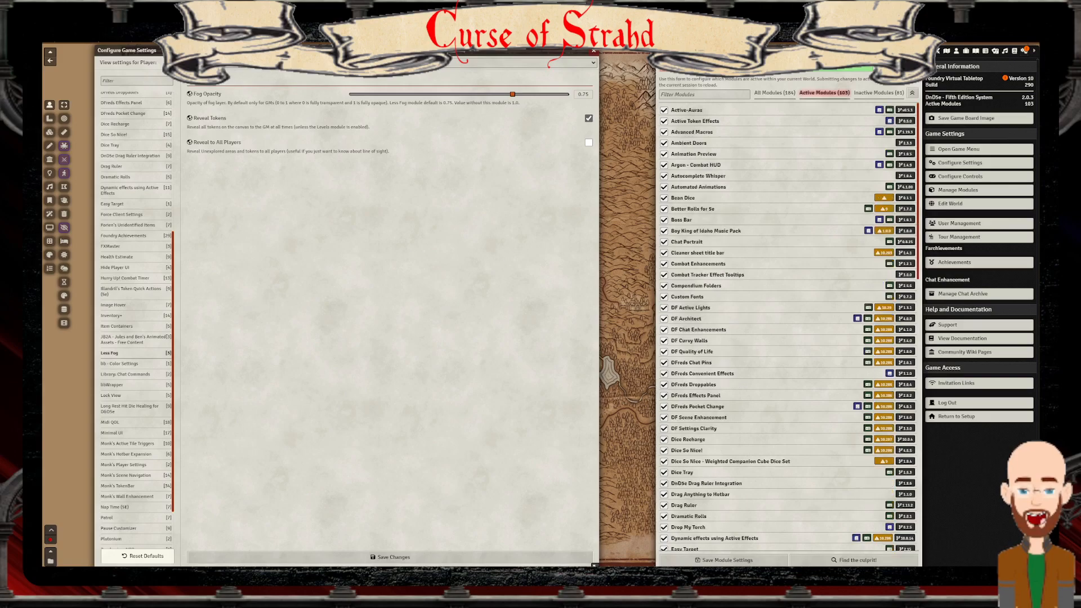
click(704, 95)
text(les)
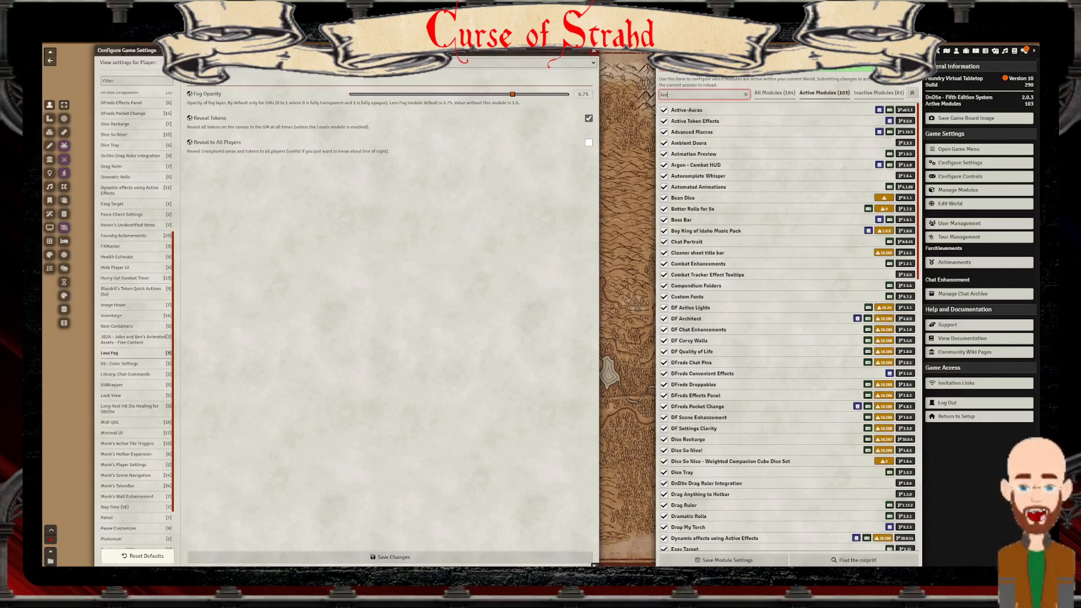
text(s)
click(912, 92)
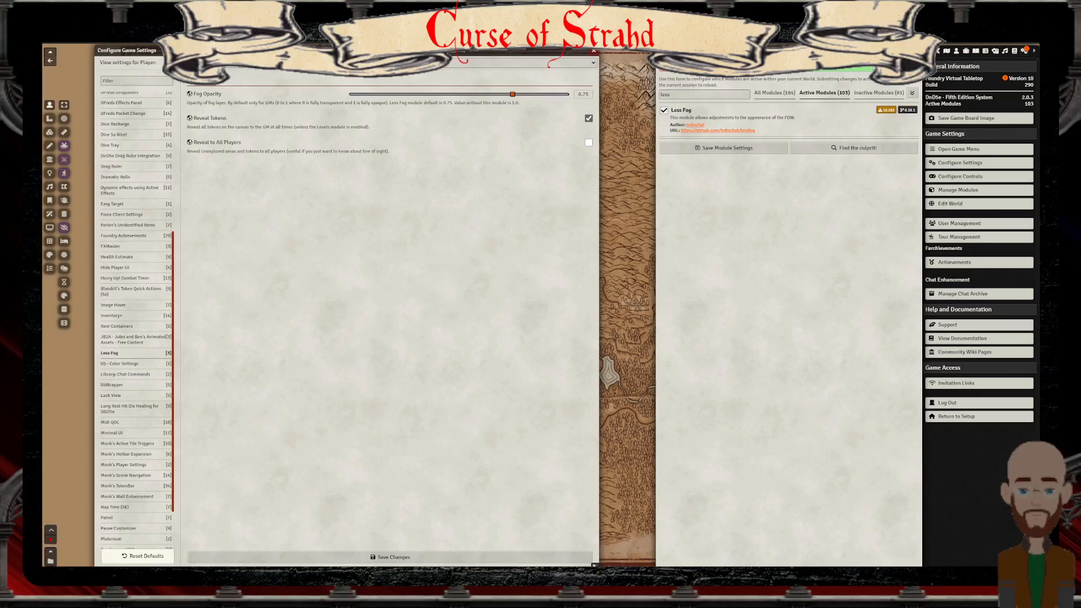
Show the actors directory and switch GM Vision on and off to compare the map's brightness
click(956, 51)
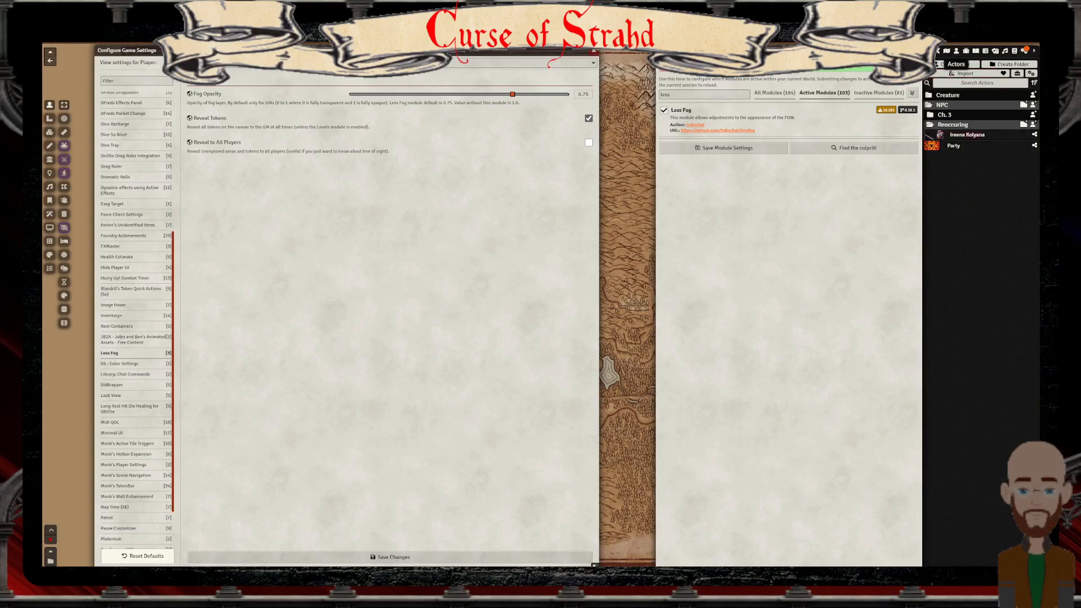
click(617, 255)
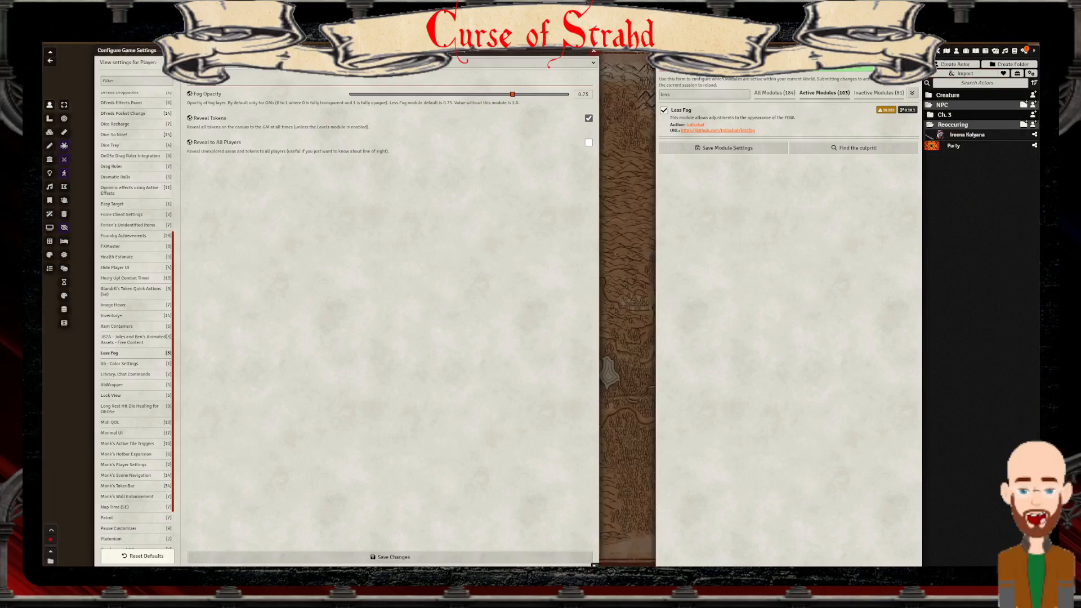
click(64, 227)
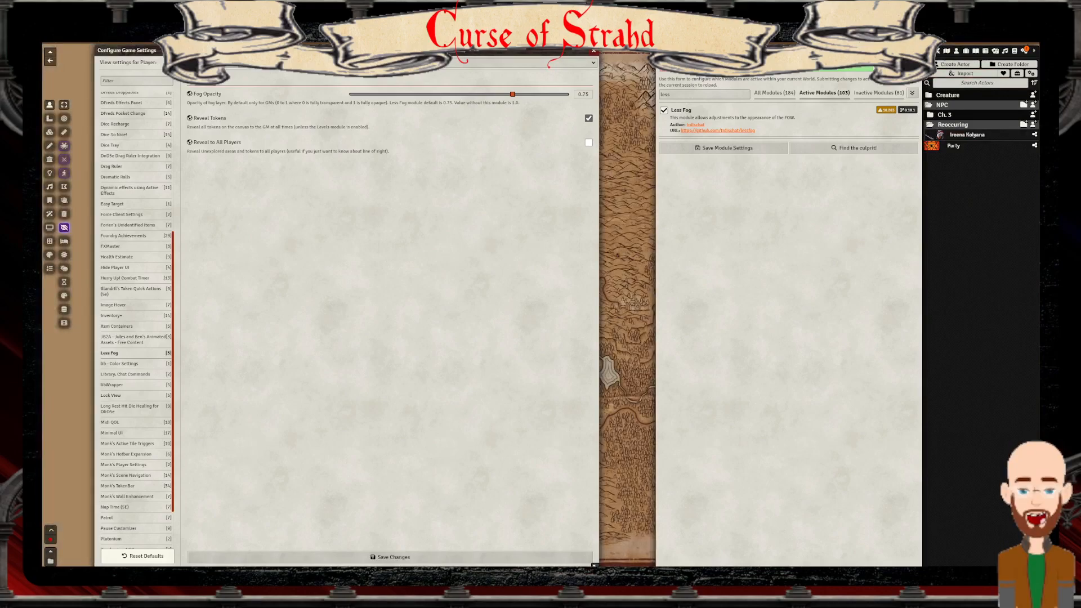
click(64, 227)
click(64, 227)
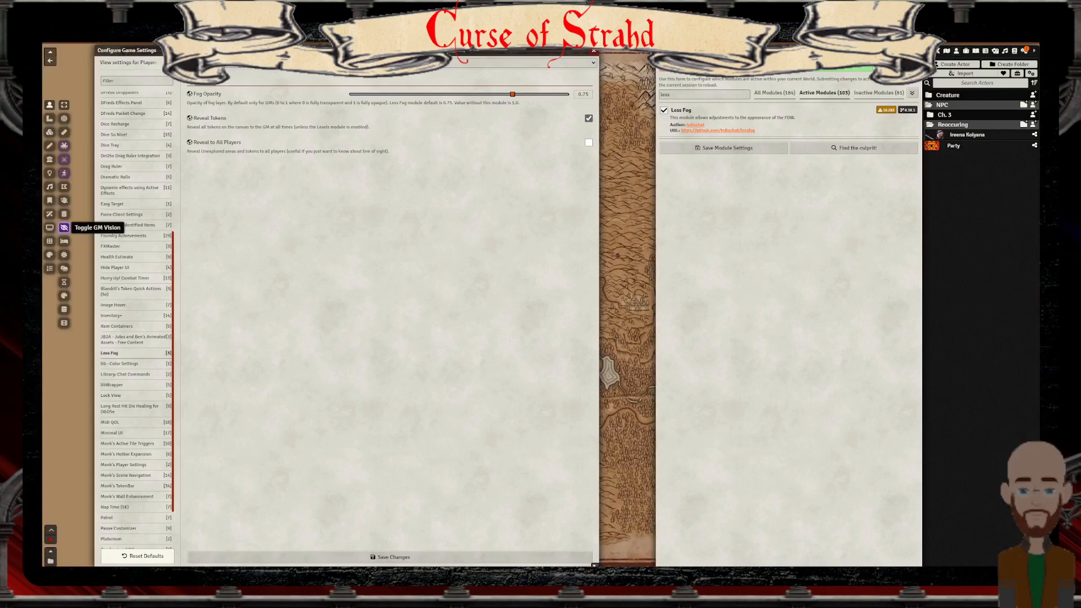
click(64, 228)
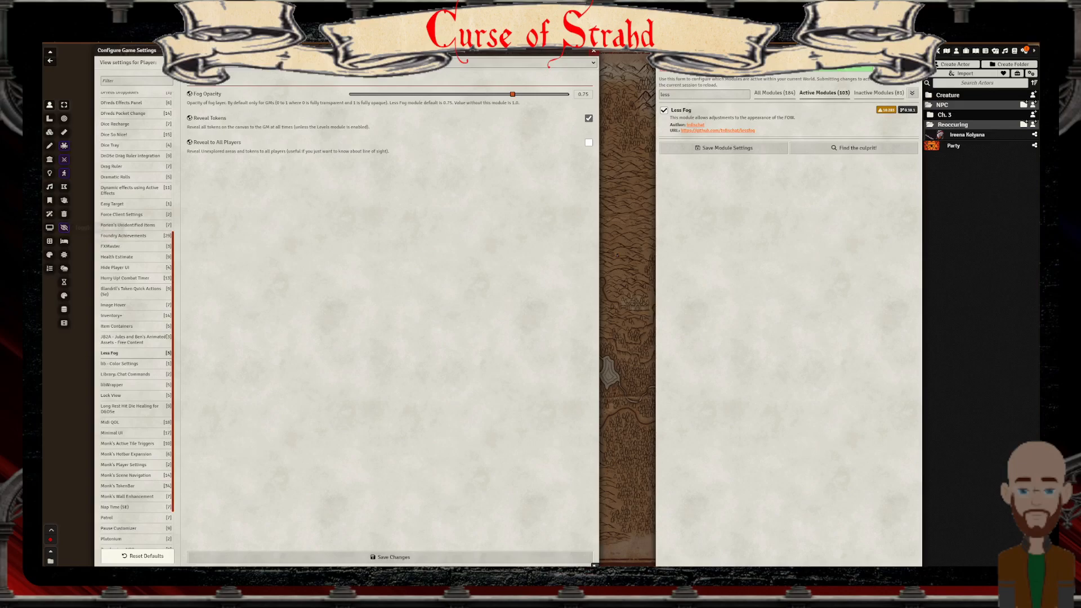
click(64, 228)
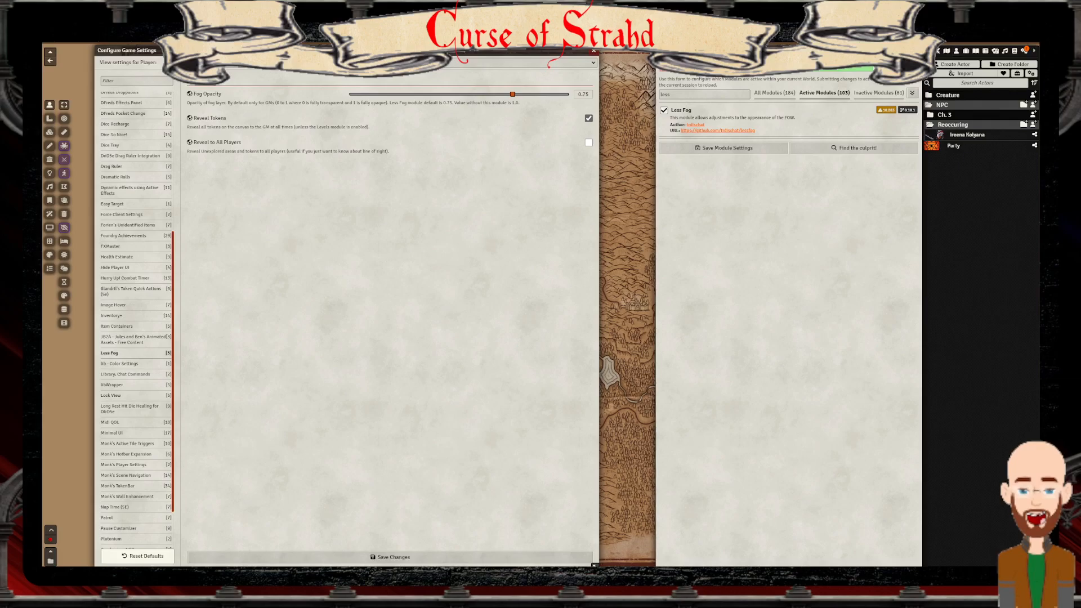
View the settings of lib - Color Settings and Library: Chat Commands
click(119, 363)
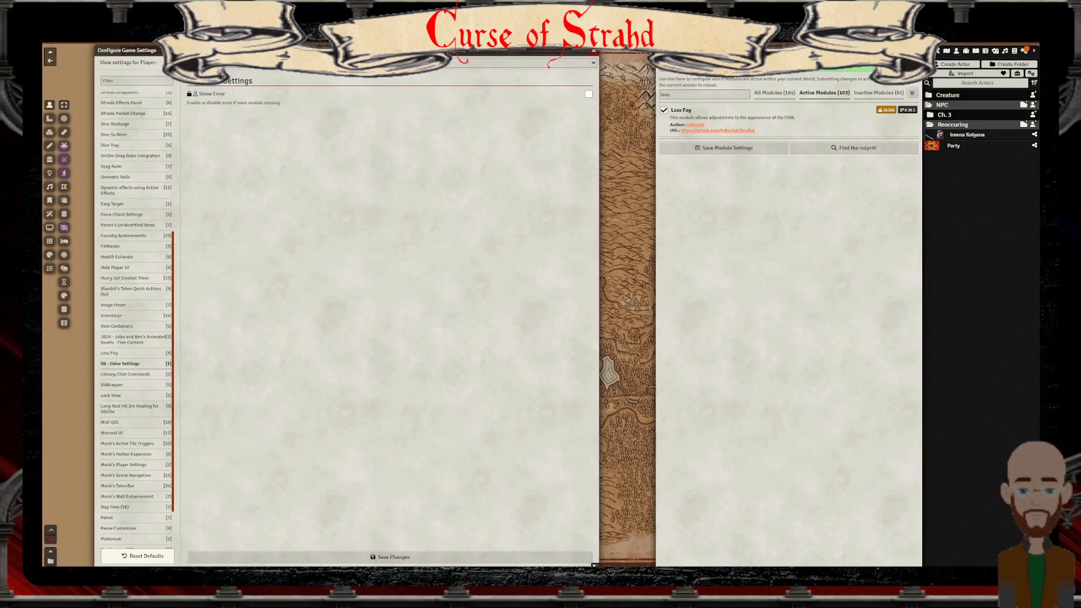
click(137, 81)
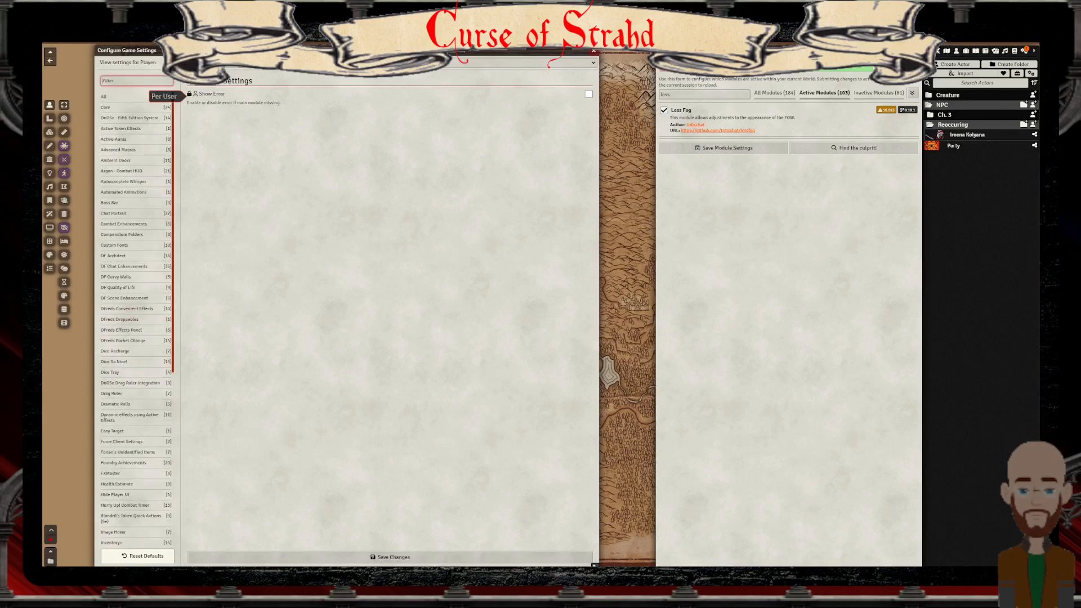
scroll(125, 412, down, 5)
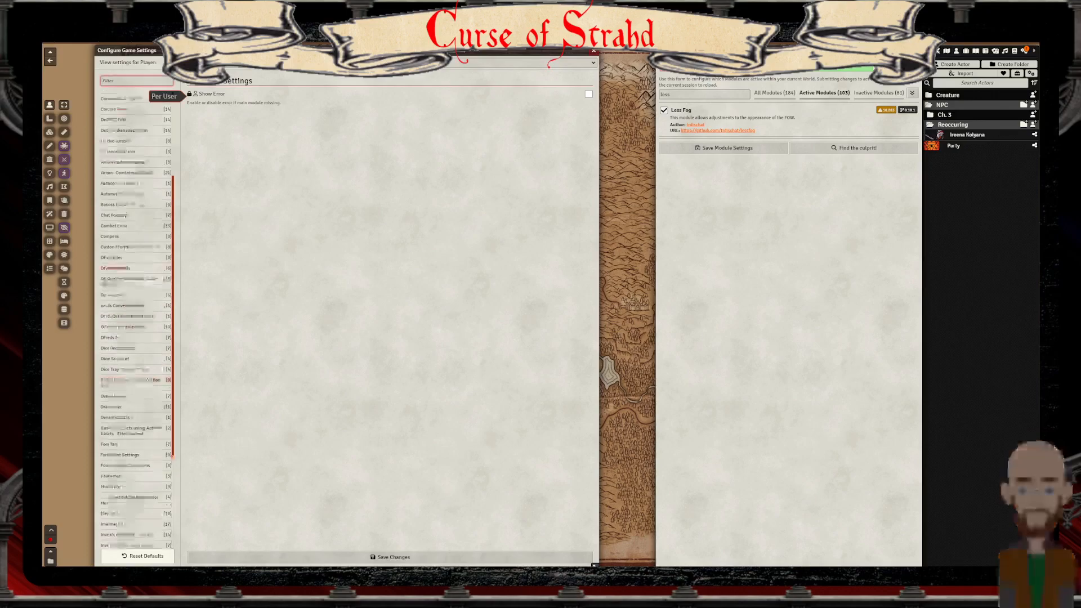
click(125, 411)
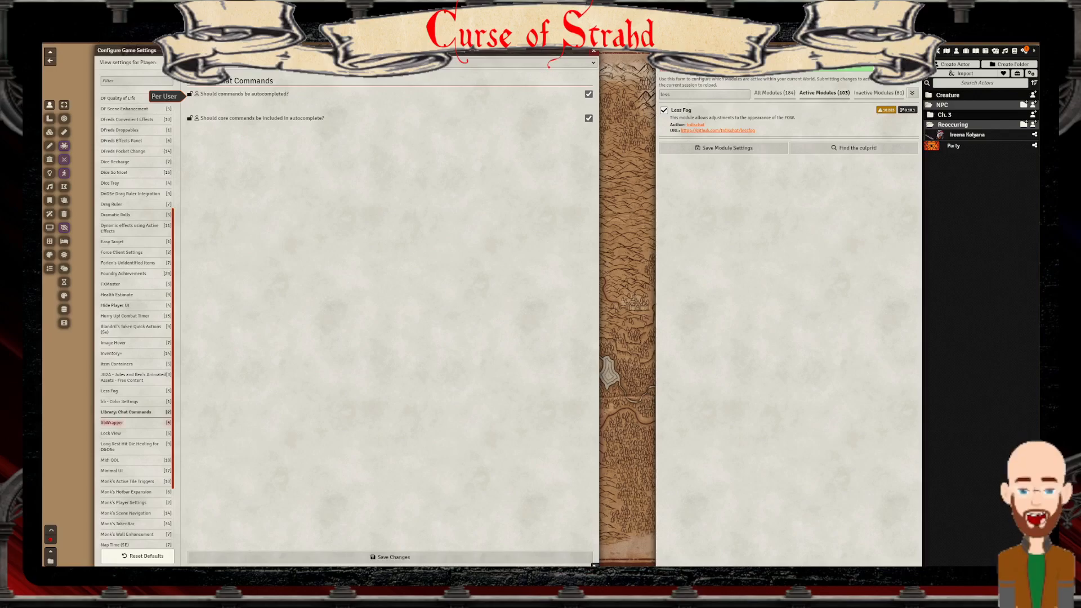
Close the module management window and preview the chat commands offered for "/", leaving the message empty
click(916, 51)
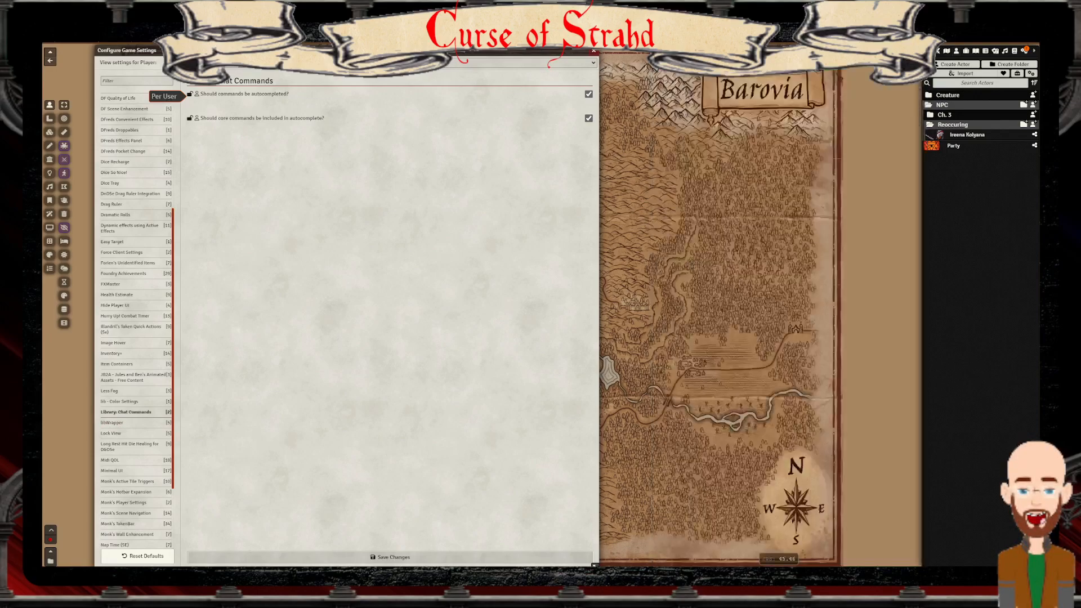
click(927, 51)
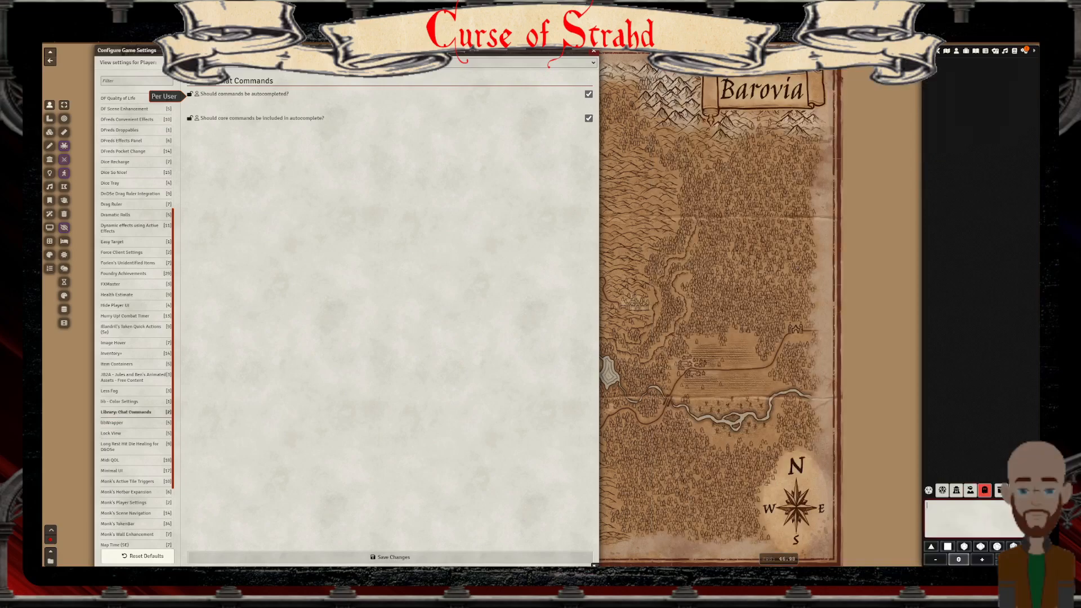
text(/)
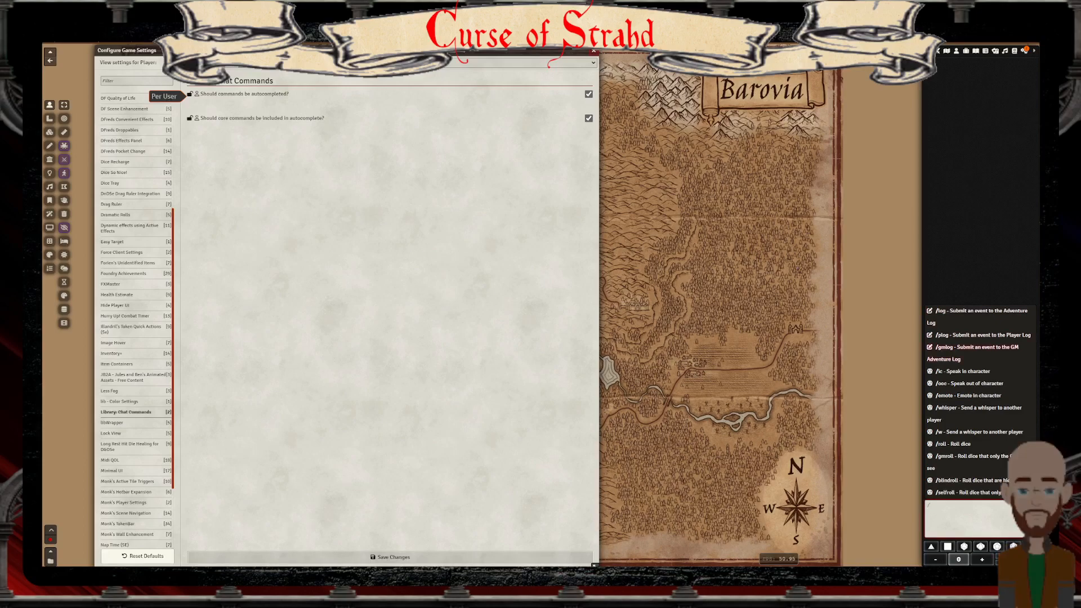
text(i)
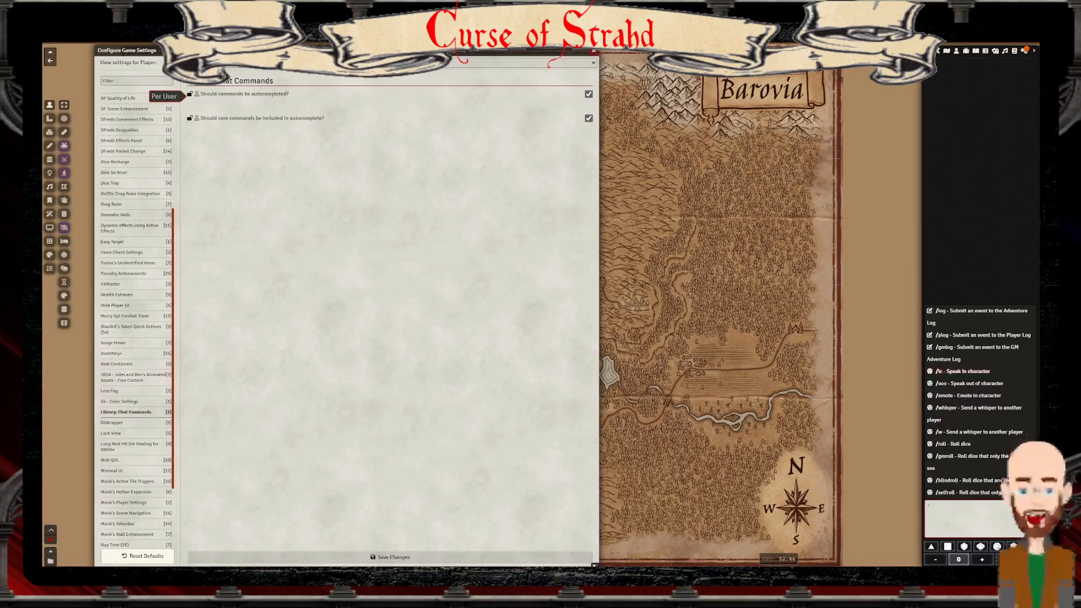
key(BackSpace)
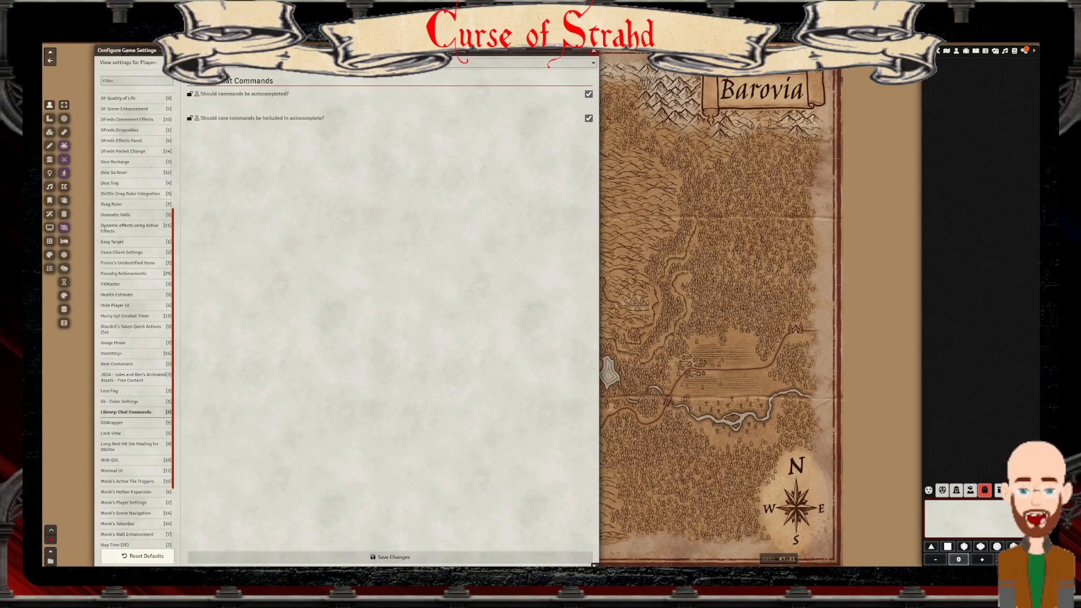
Review the libWrapper settings, including the Verbosity options and the package priorities, without changing them
click(112, 423)
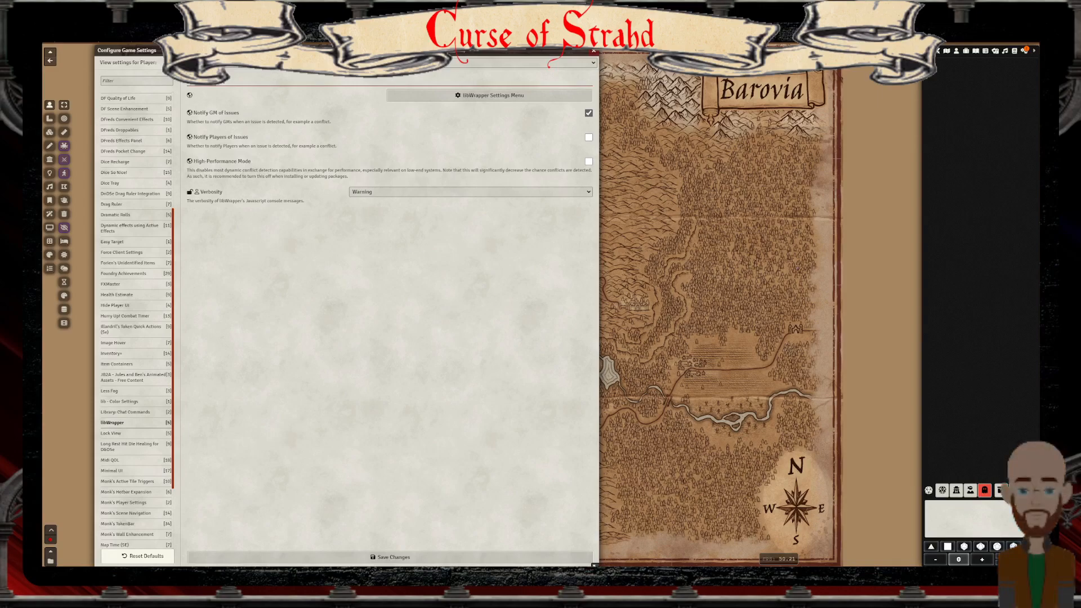
click(471, 192)
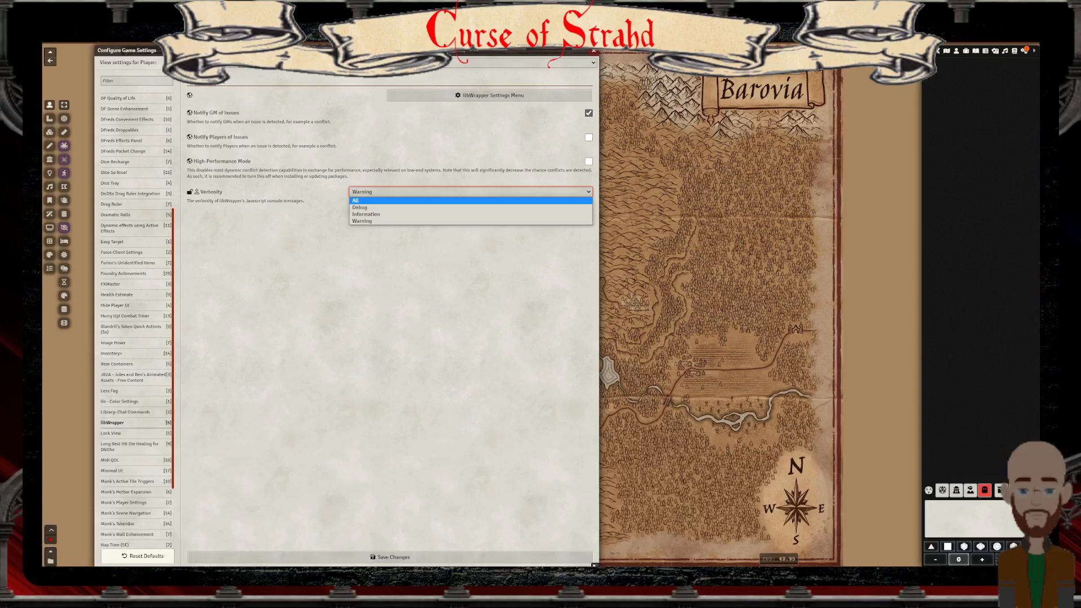
click(470, 192)
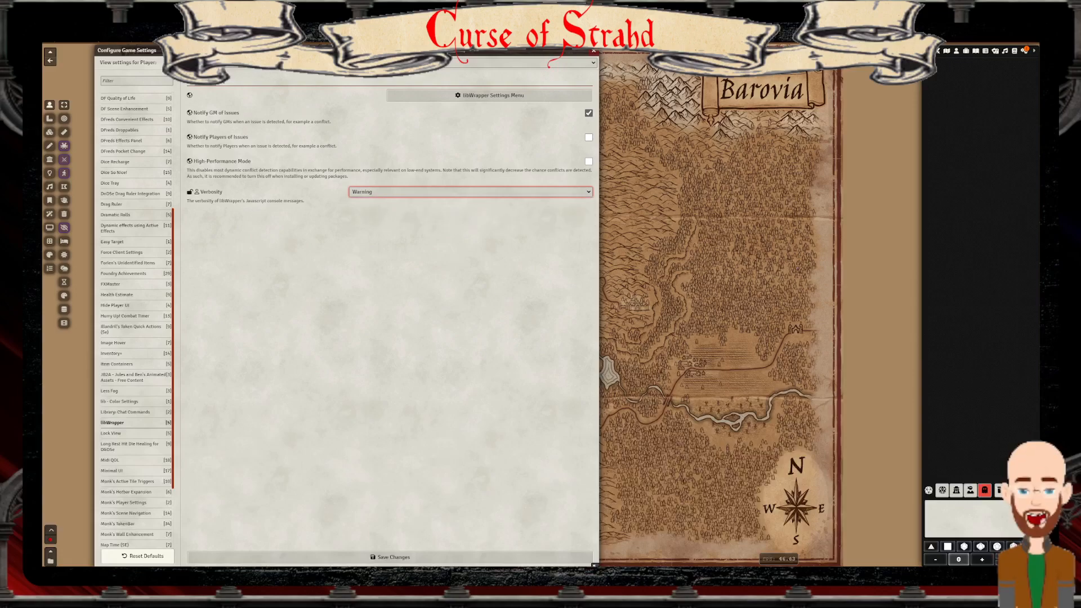
click(489, 95)
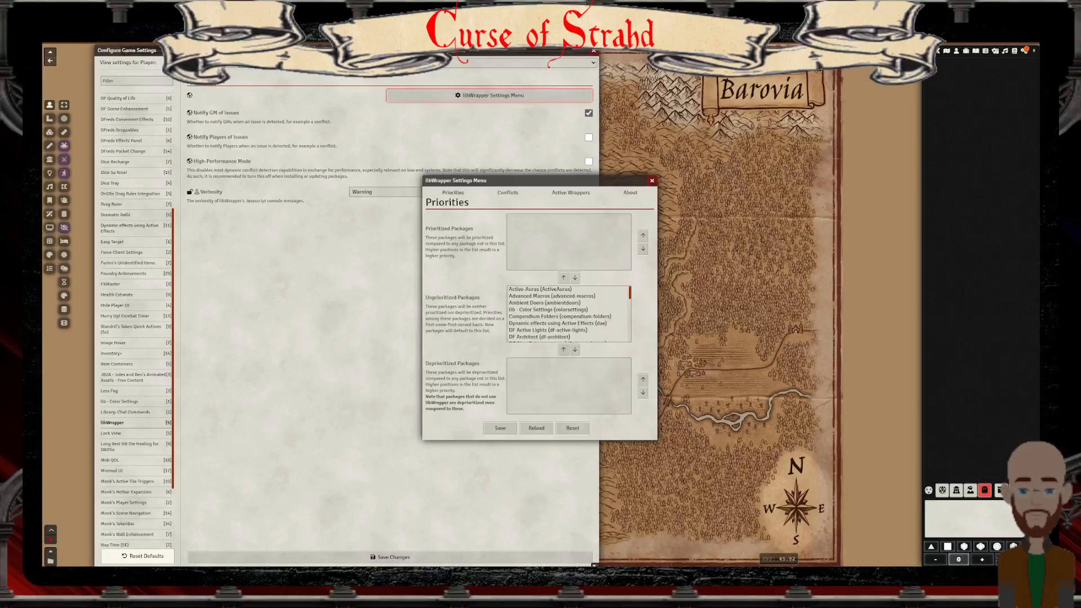
scroll(569, 315, down, 10)
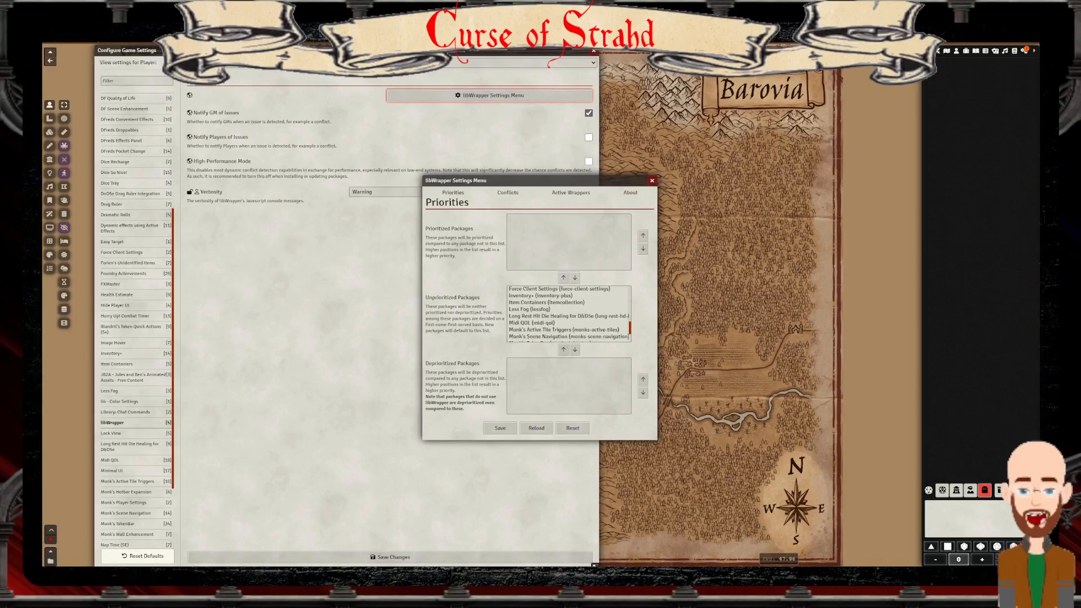
scroll(569, 314, up, 10)
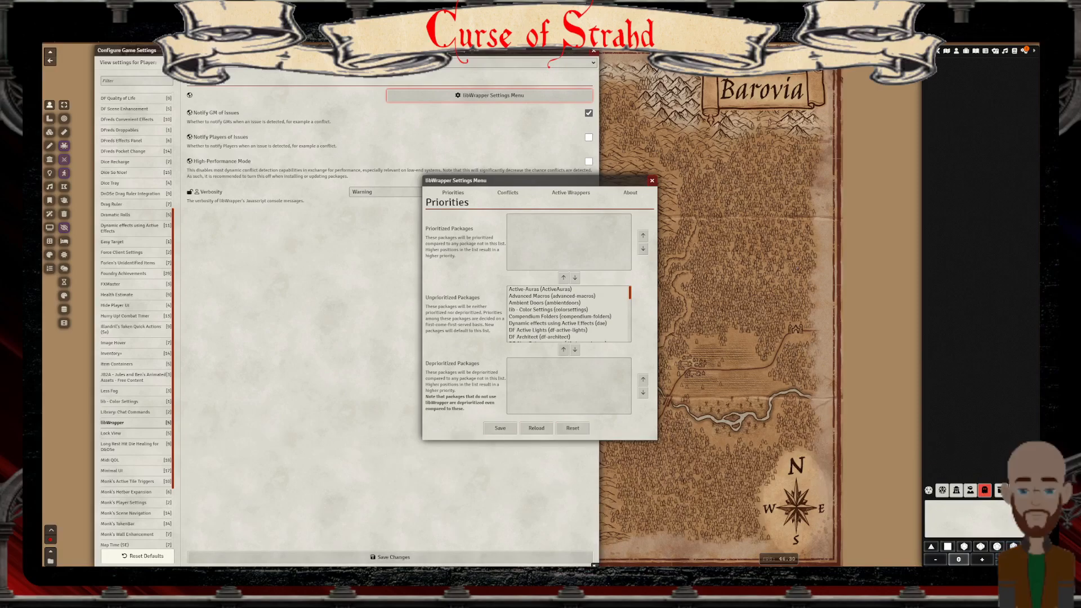
click(652, 181)
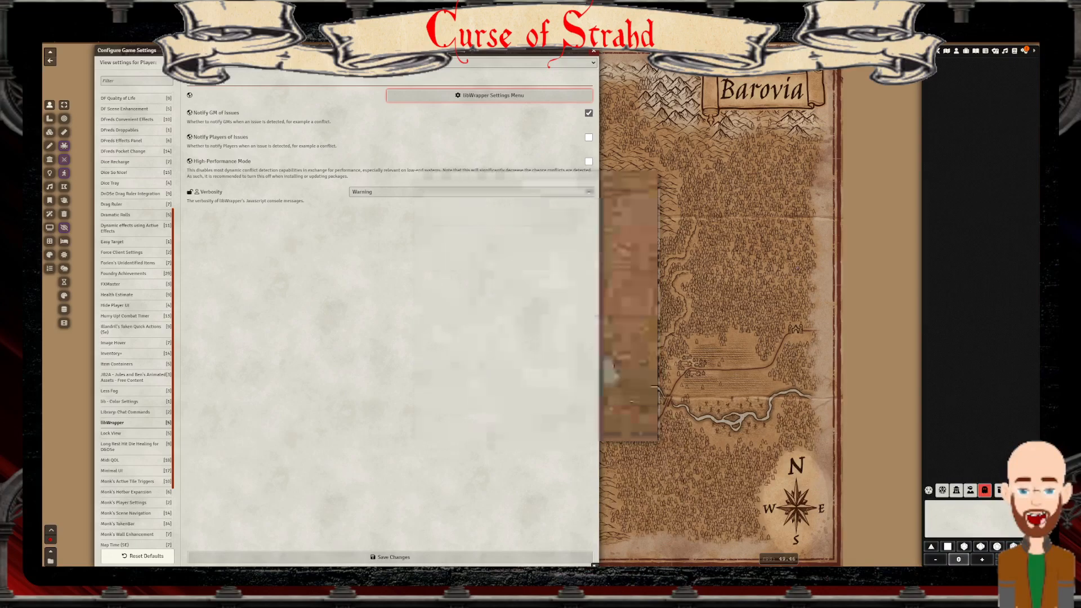
Check libWrapper's settings menu for detected module conflicts and close it
click(490, 96)
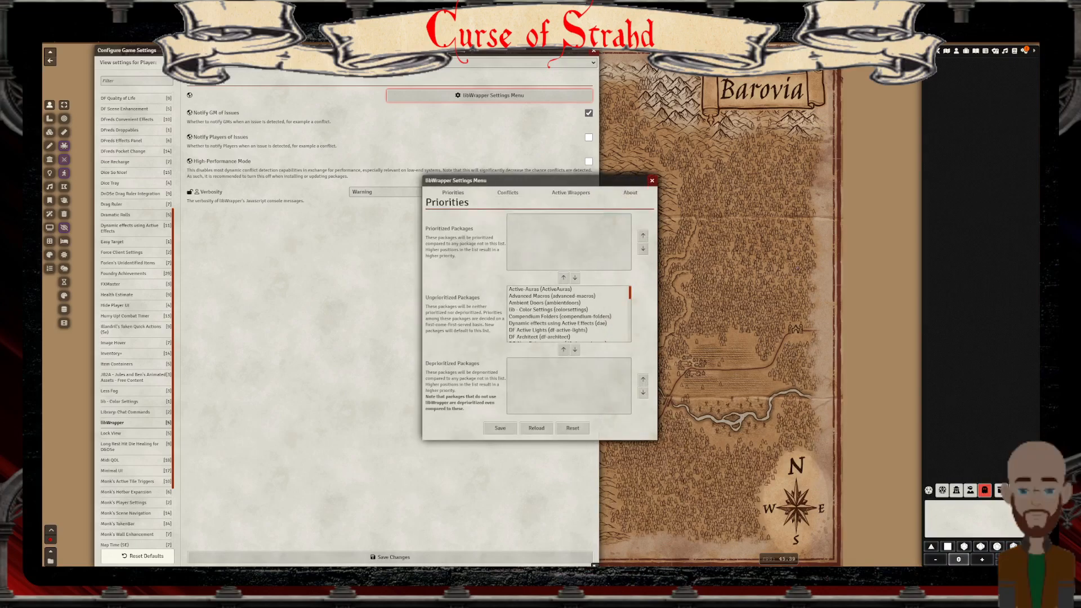
click(508, 193)
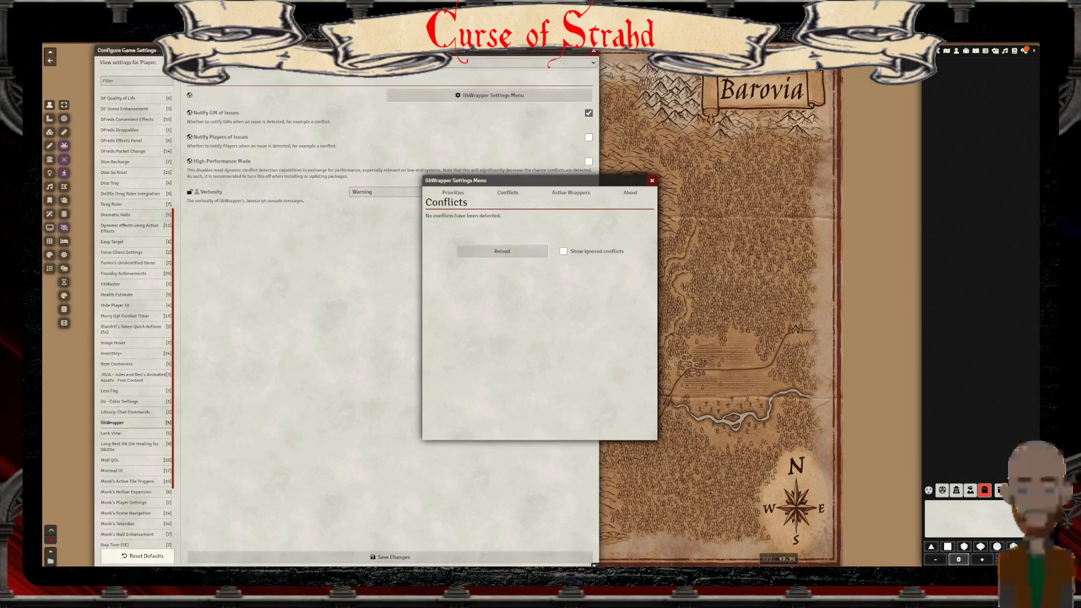
click(490, 96)
click(651, 180)
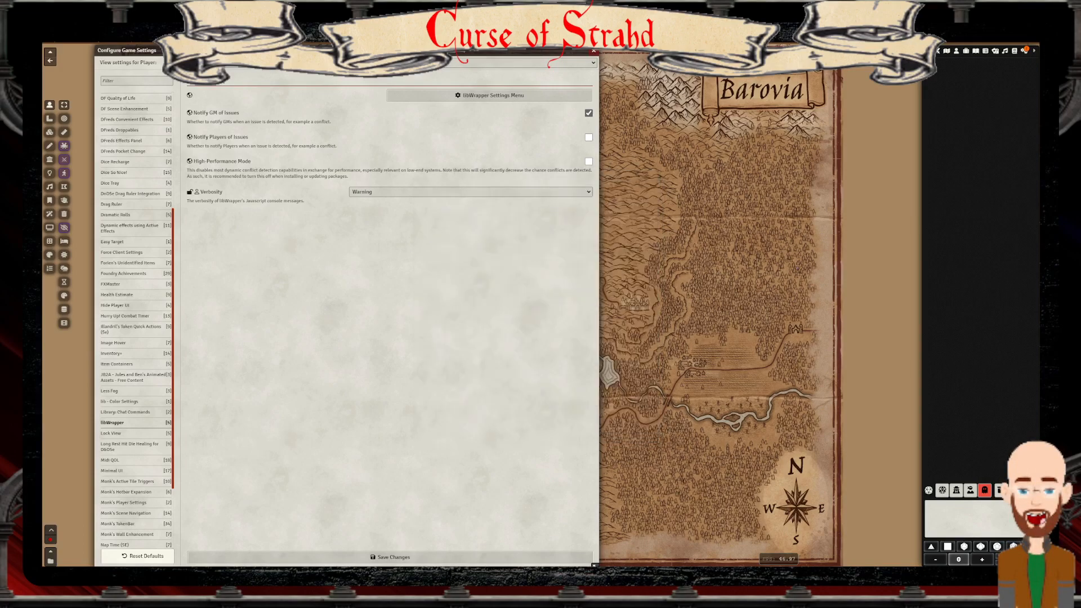
In Lock View's user configuration, turn off Enable and Viewbox for the Gamemaster user
click(111, 433)
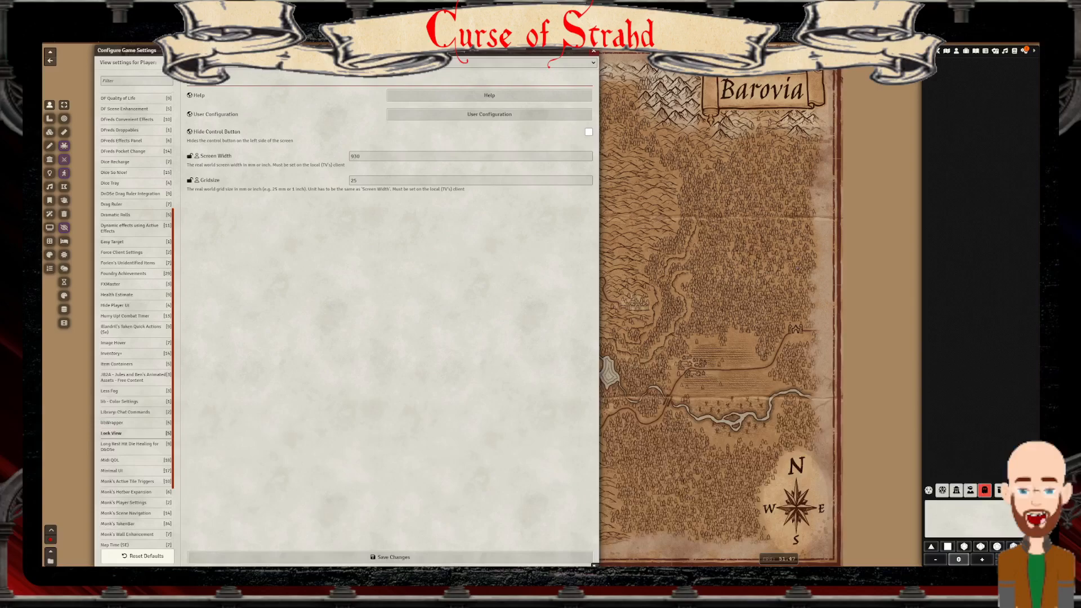
click(489, 115)
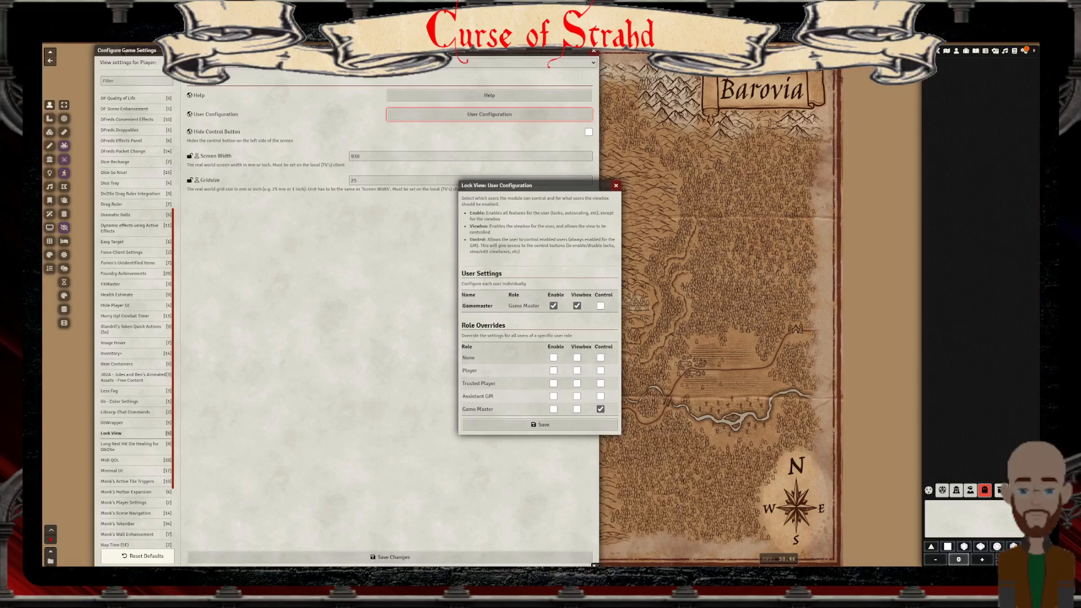
click(554, 306)
click(577, 306)
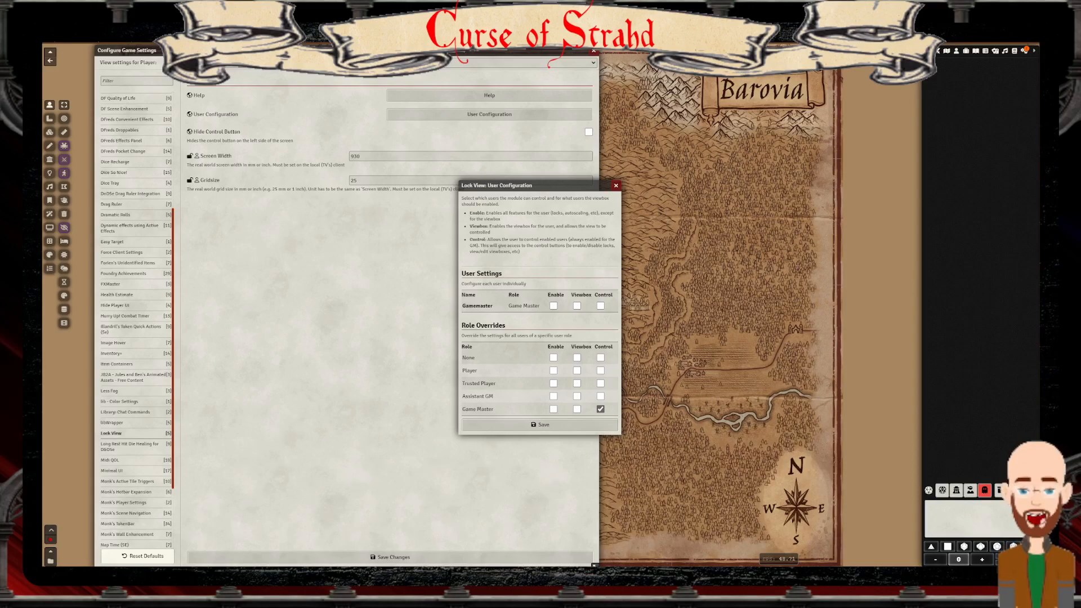
Turn on the Enable and Viewbox role overrides for Player, Trusted Player, Assistant GM and Game Master, and save the configuration
click(553, 370)
click(577, 371)
click(554, 384)
click(577, 383)
click(578, 396)
click(554, 396)
click(553, 409)
click(577, 410)
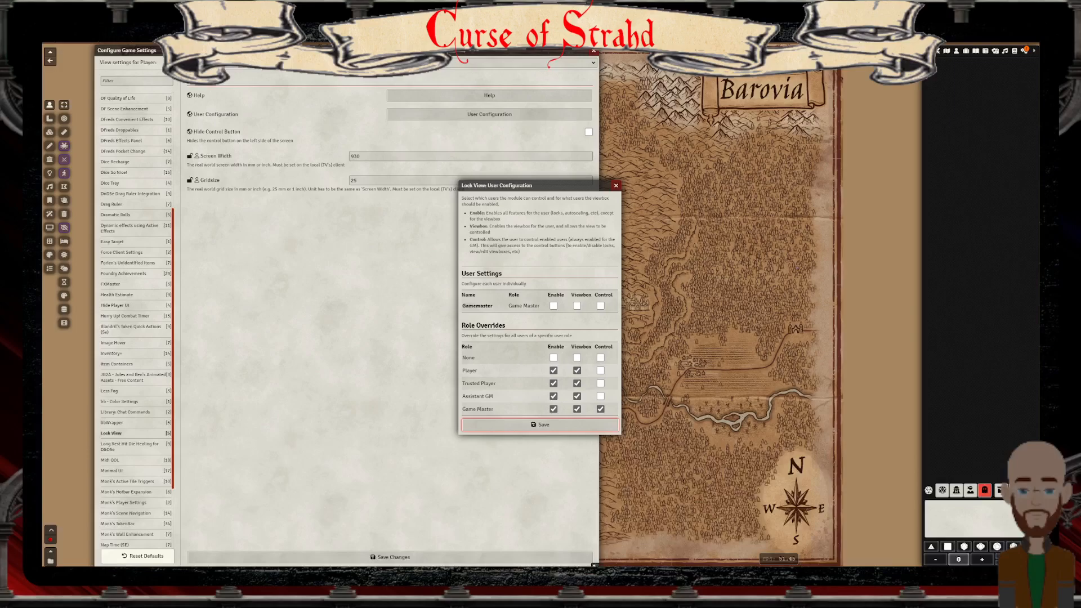
click(540, 425)
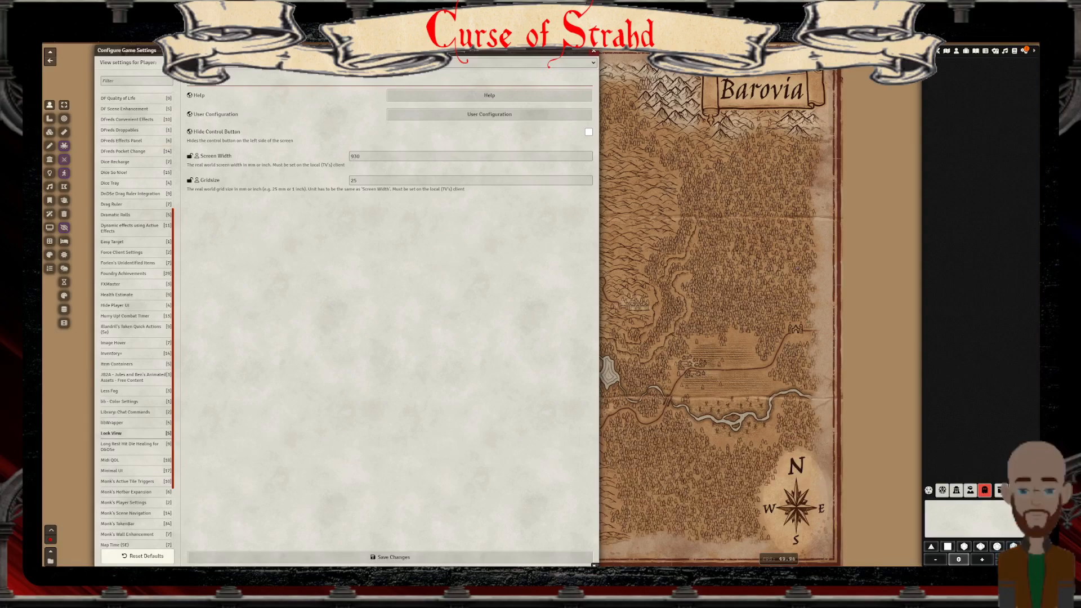
Enable Lock View's Hide Control Button option and open the Long Rest Hit Die Healing for D&D5e settings
click(588, 132)
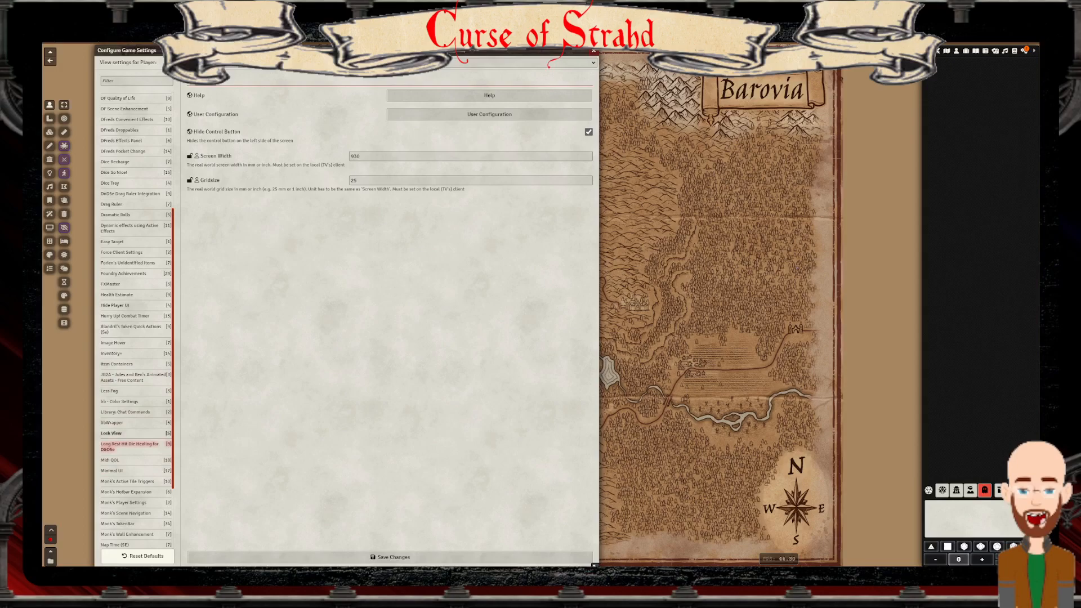
click(130, 446)
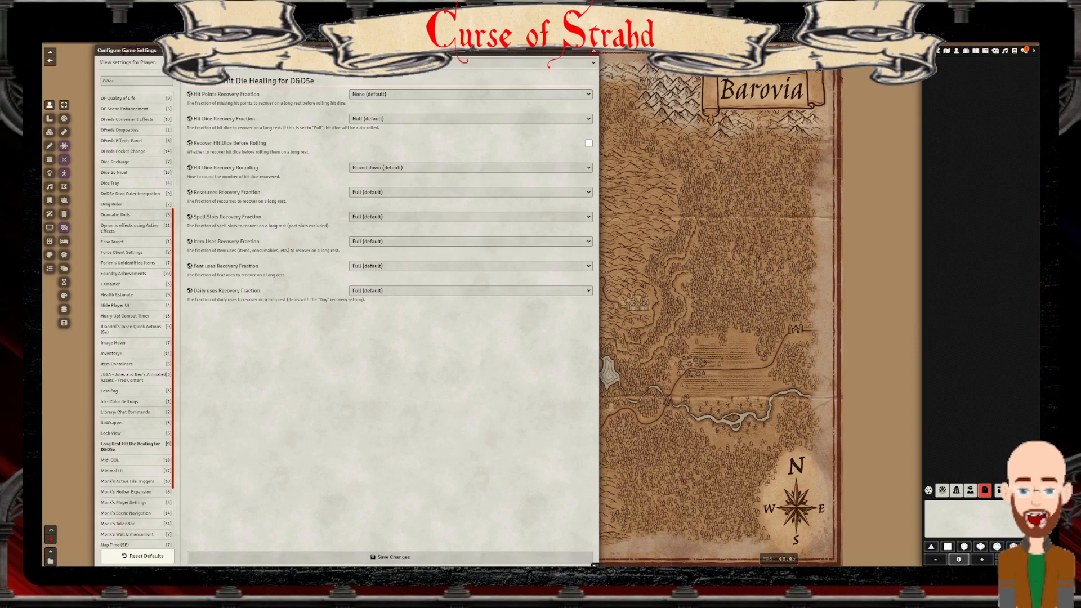
Review the long rest recovery fractions, set Hit Dice Recovery Rounding to Round up, and keep Resources Recovery Fraction at Full (default)
click(470, 94)
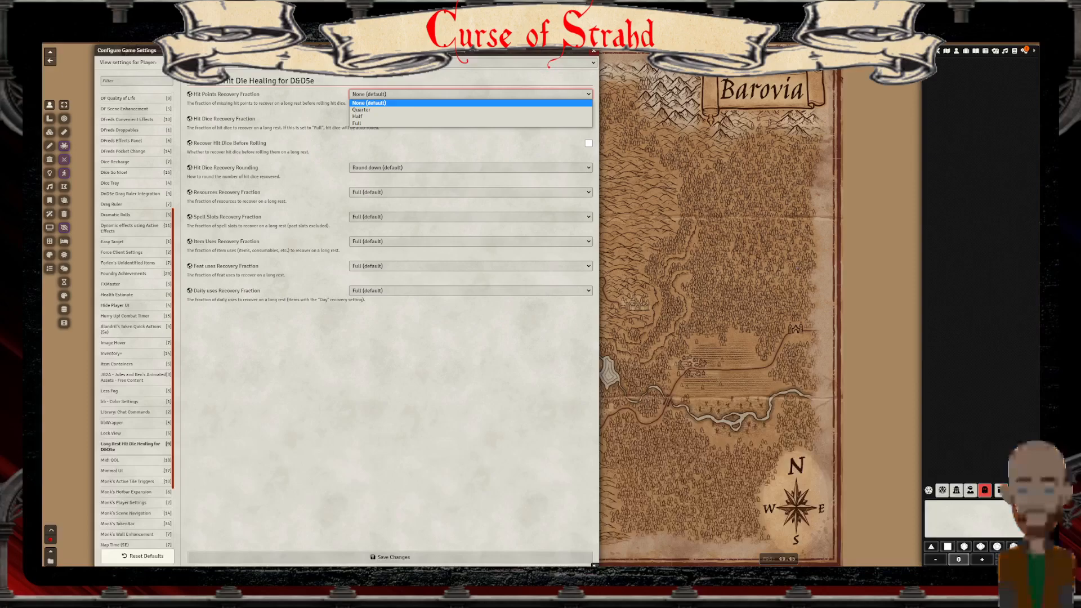
key(Escape)
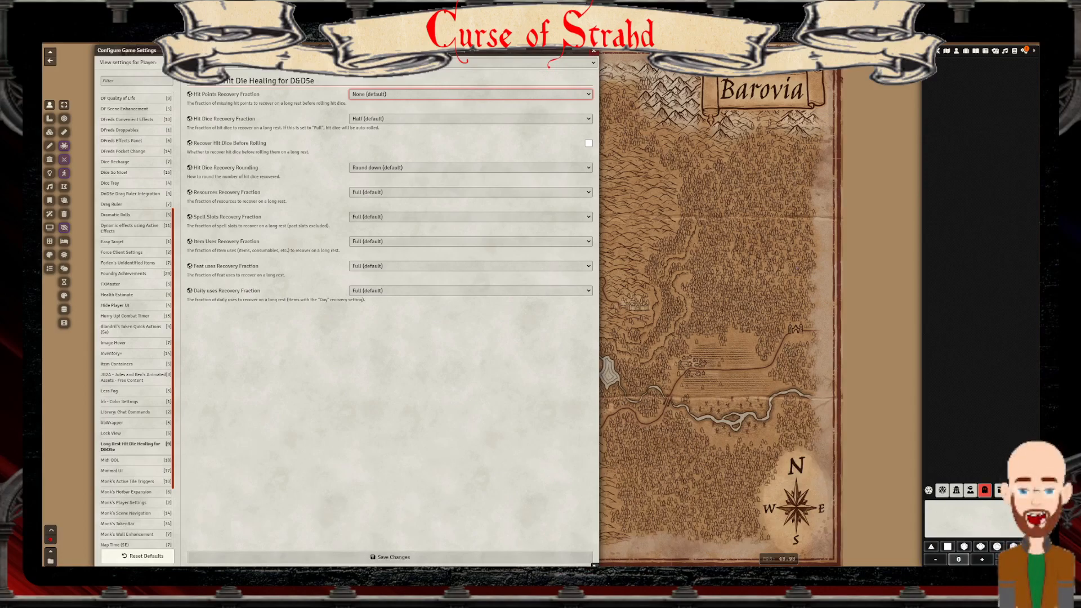
click(470, 118)
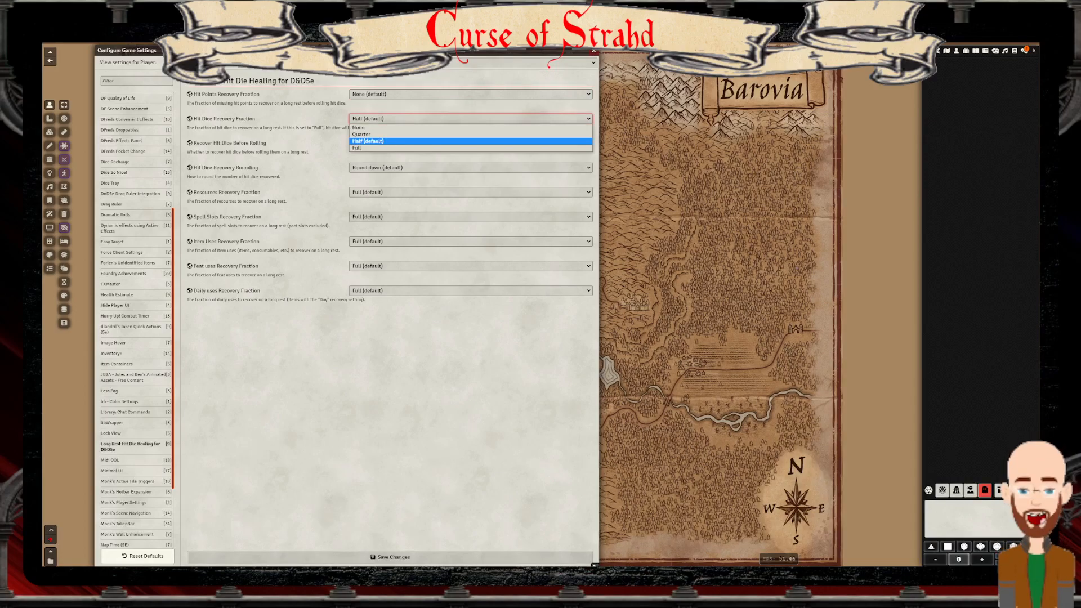
click(470, 119)
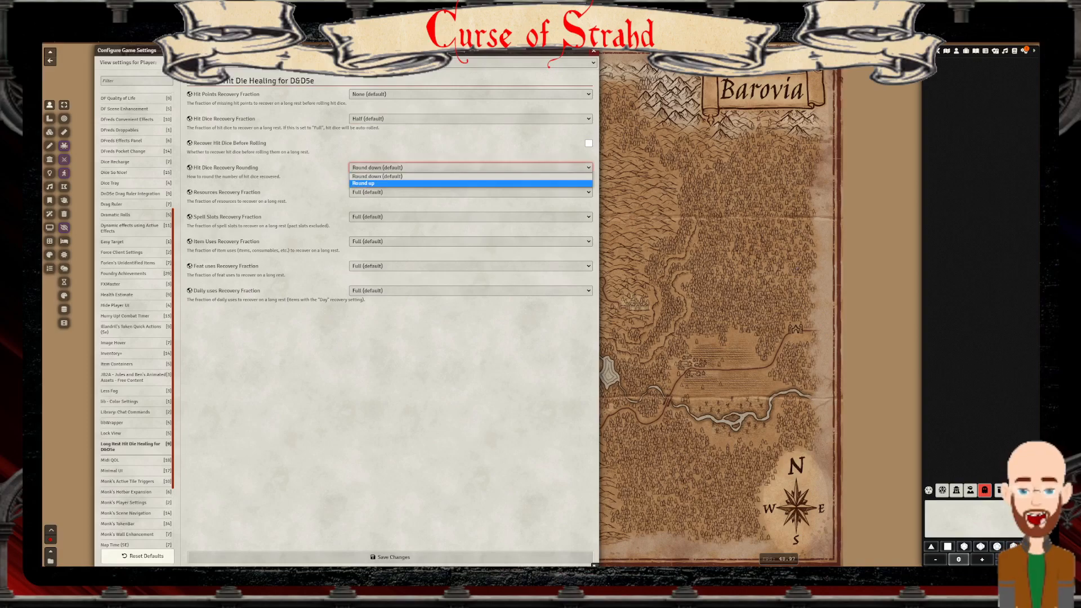
key(Return)
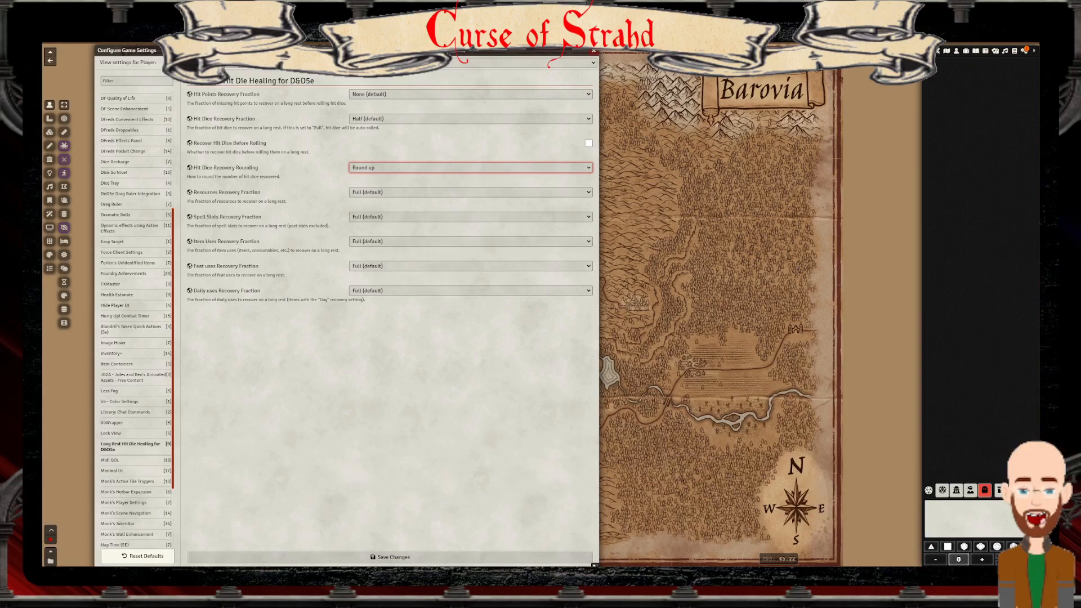
click(470, 192)
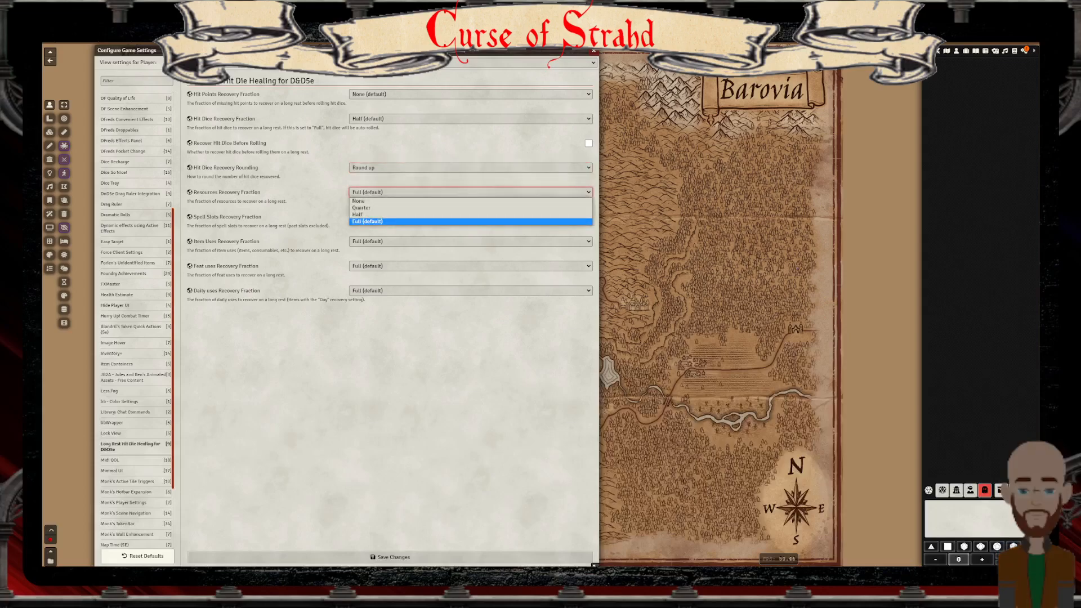
click(471, 222)
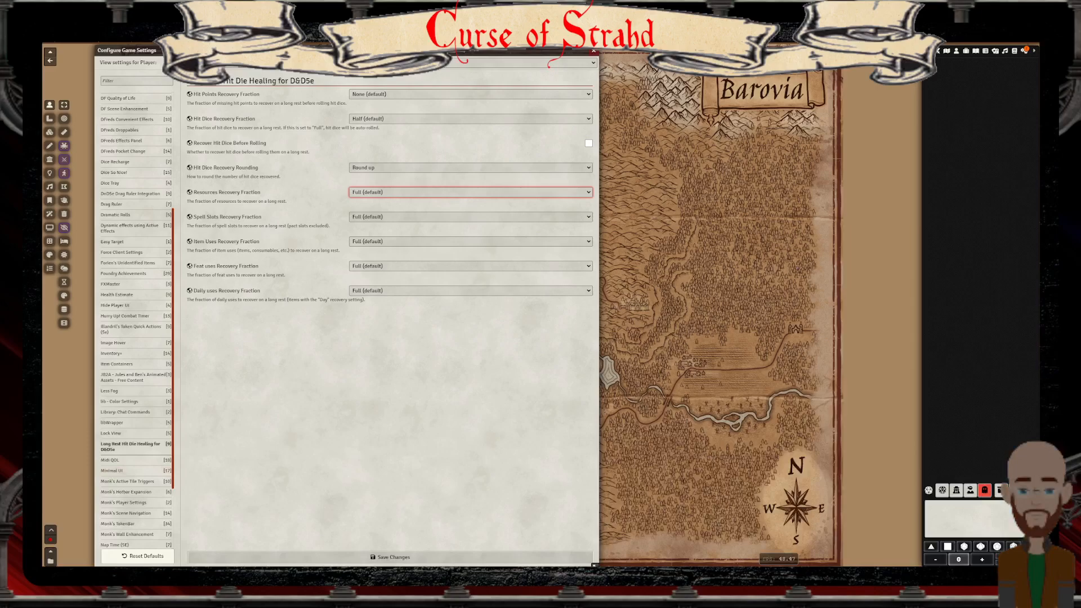
Open the Midi QOL module's settings in the game settings window, and reposition and widen that window over the map
click(111, 460)
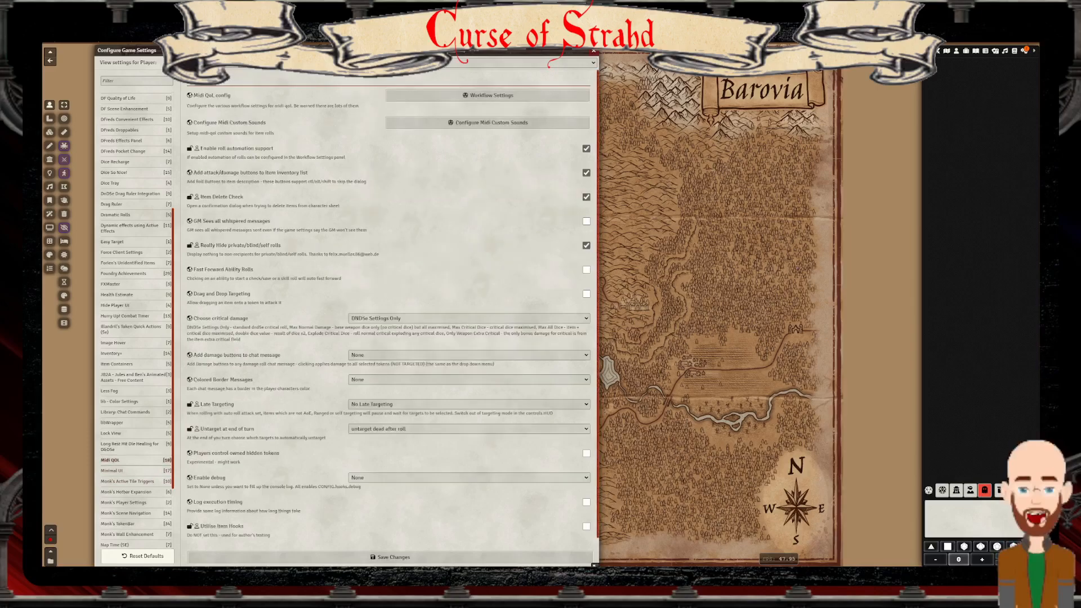
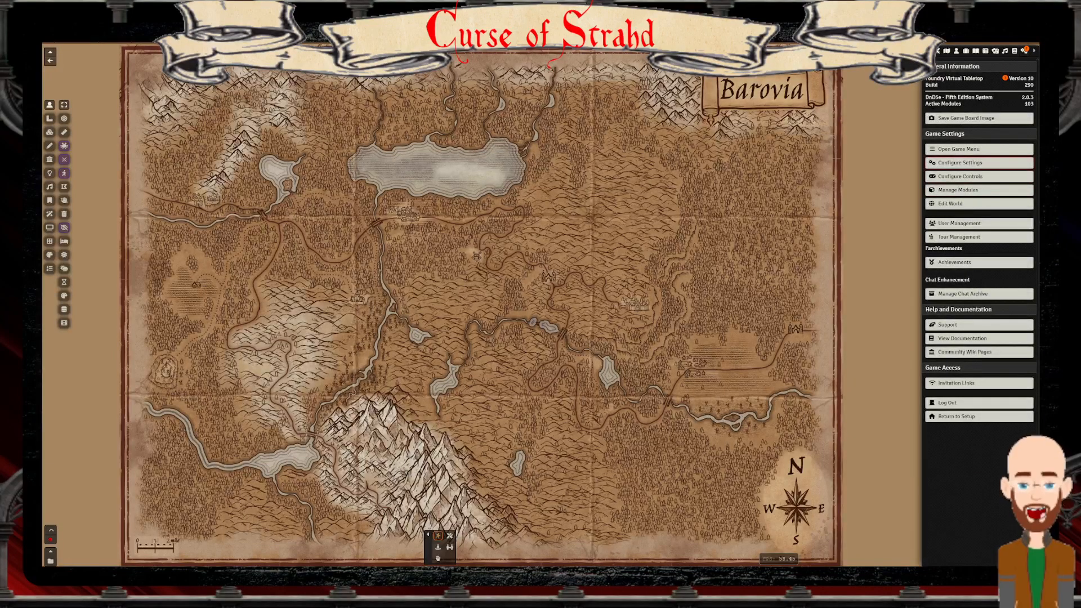
click(979, 163)
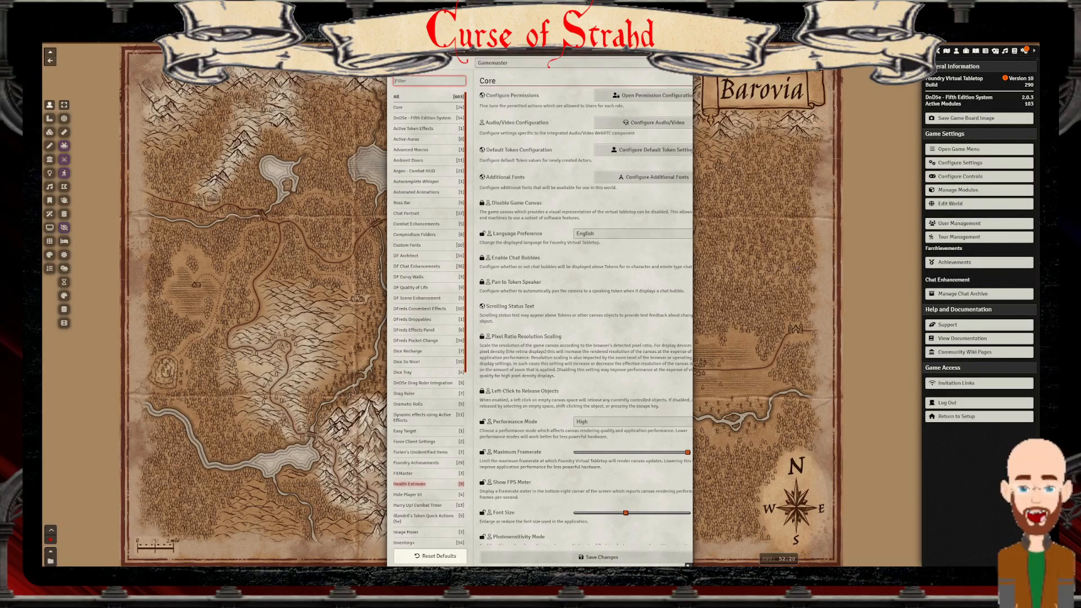
scroll(428, 484, down, 5)
click(404, 498)
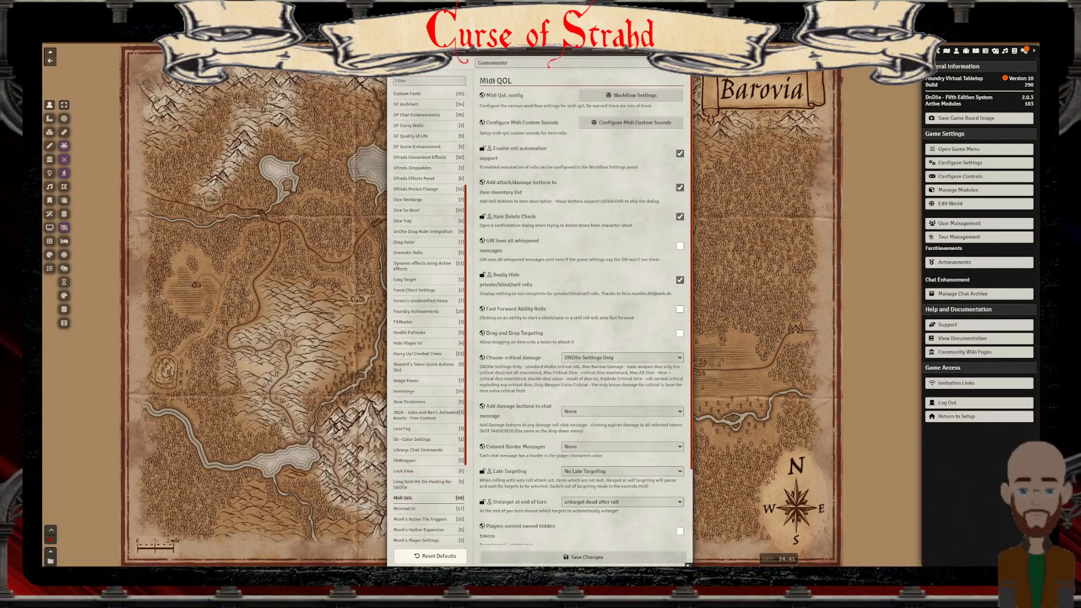
drag(541, 50, 214, 50)
drag(362, 565, 583, 565)
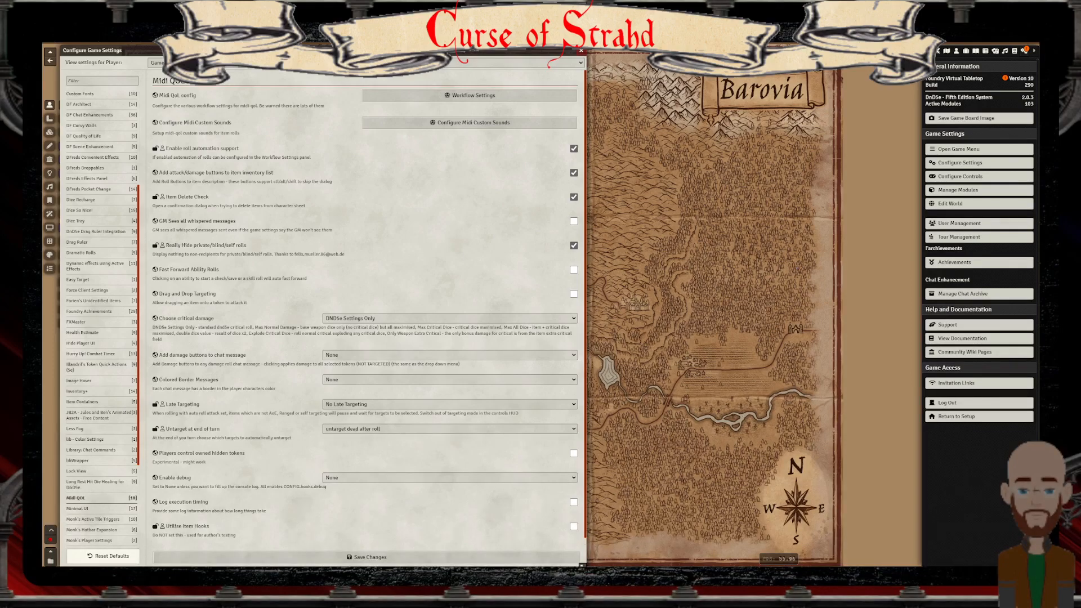
Set Midi QOL's Colored Border Messages to Border + Name Text and Add damage buttons to chat message to Add buttons for everyone
click(450, 380)
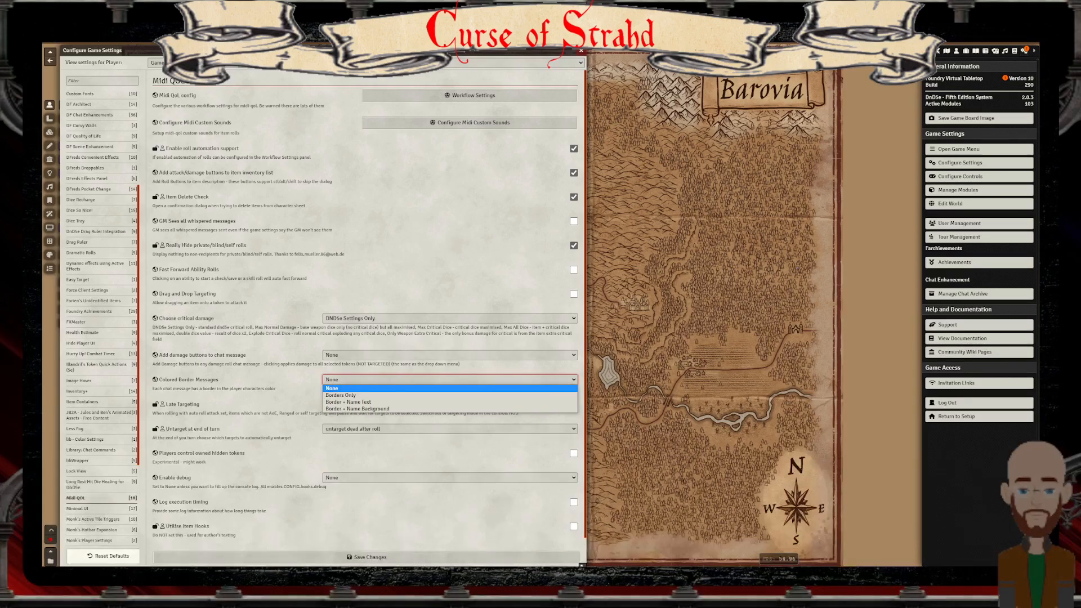
key(Return)
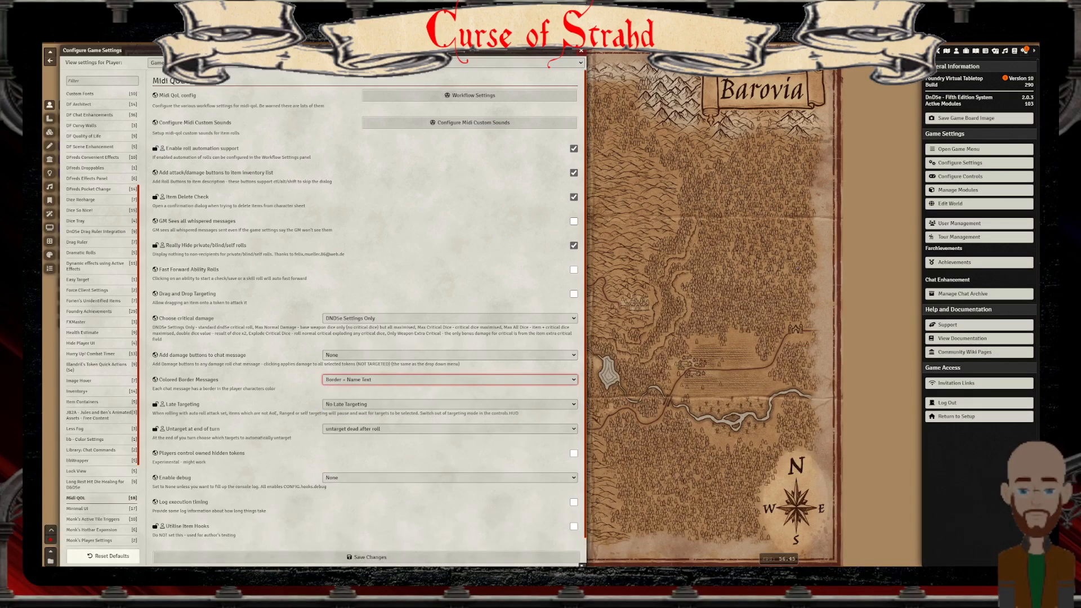
click(449, 356)
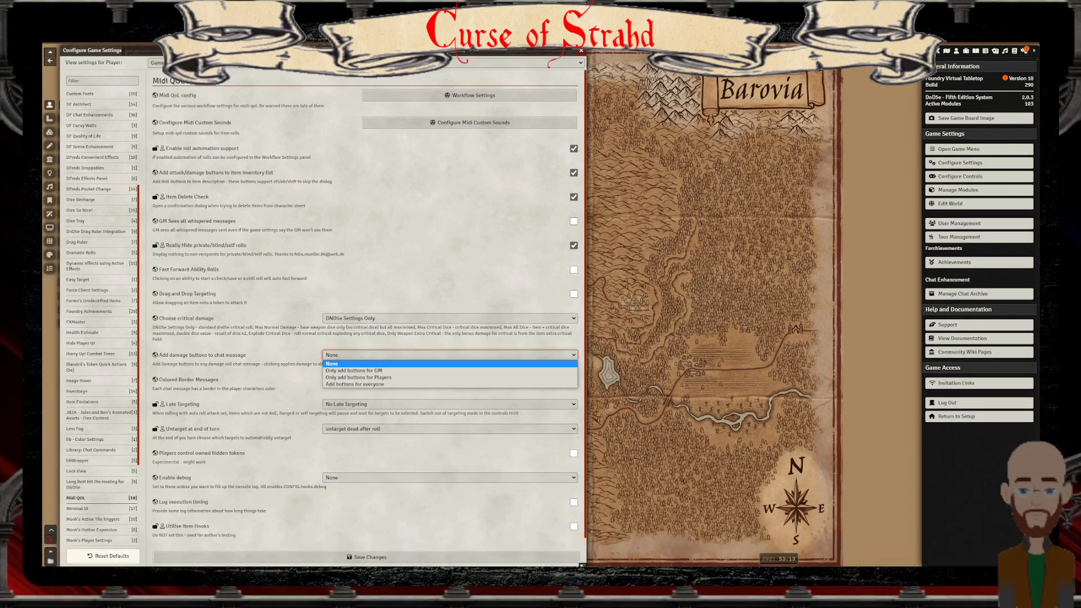
key(Down)
key(Down)
key(Down)
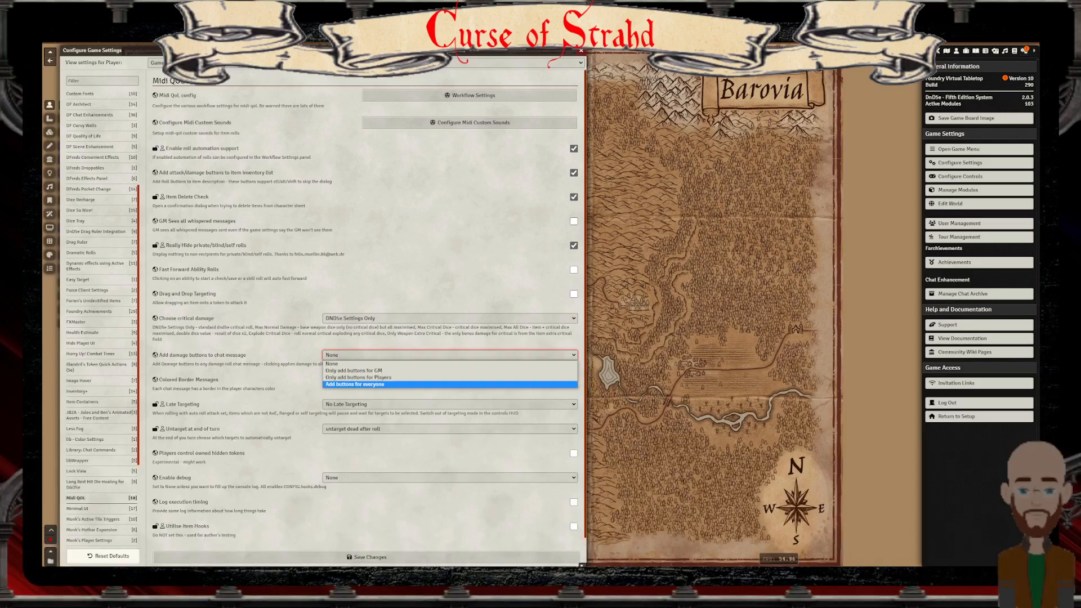
key(Return)
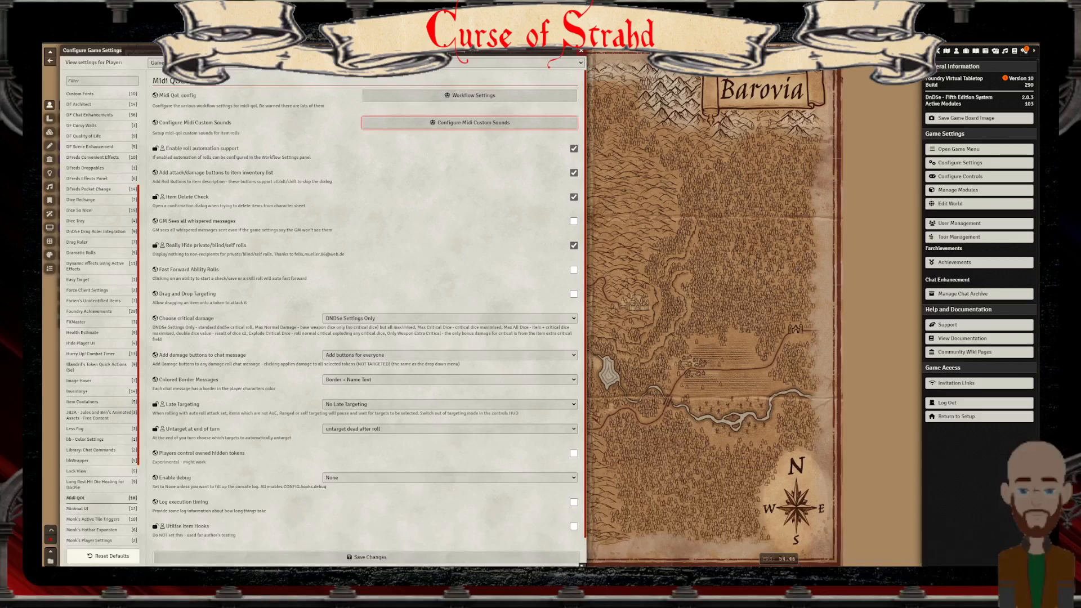
Check Midi QOL's custom sounds configuration, including its quick settings and Sounds list, and close it
click(470, 122)
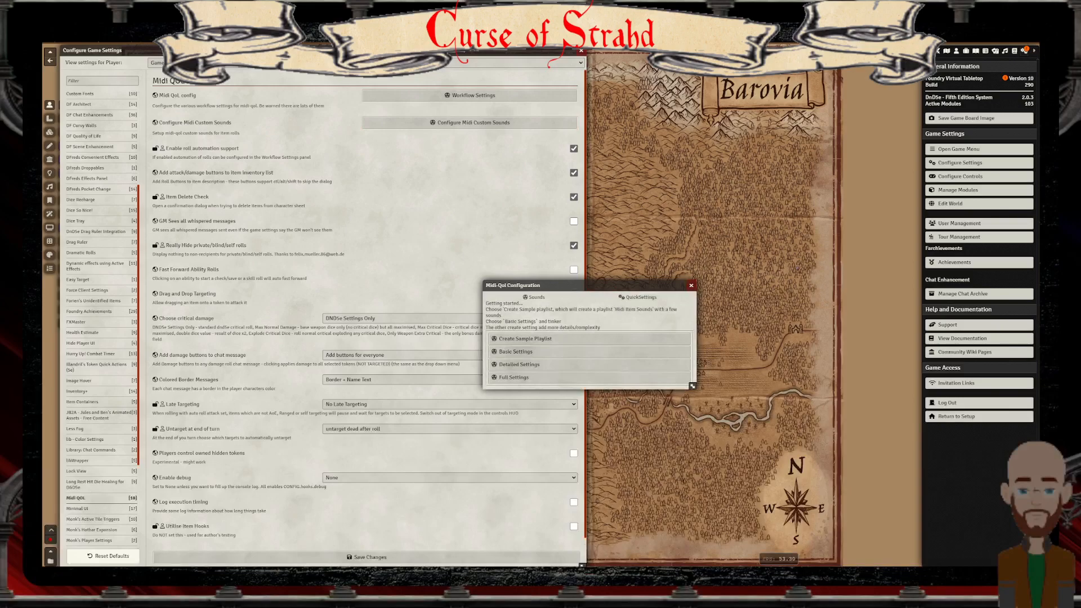
click(535, 297)
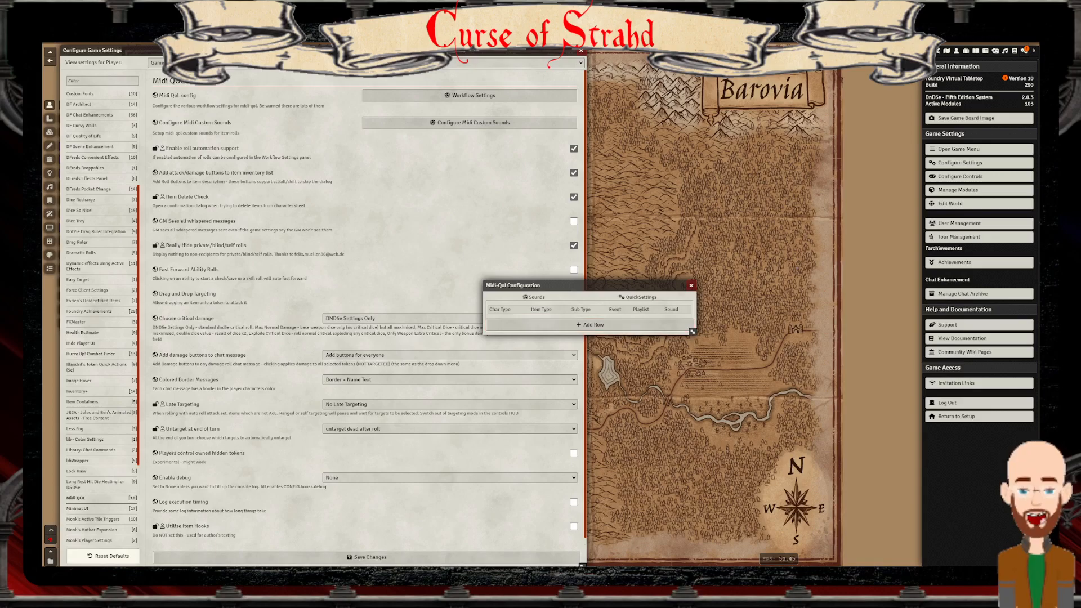
click(691, 286)
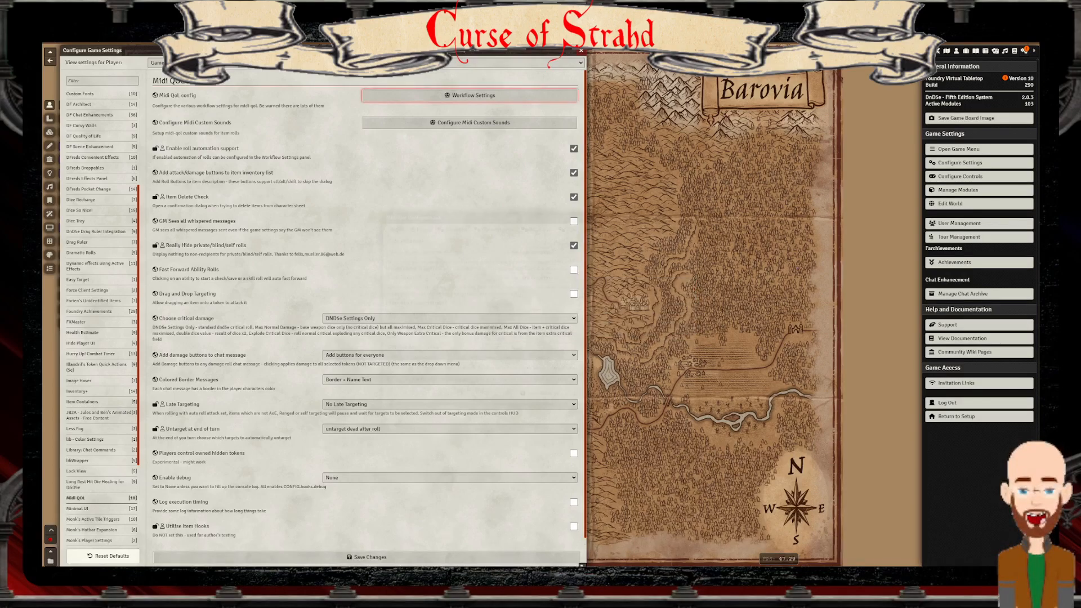
In Midi QOL's GM workflow settings, enable Auto roll attack, auto consume resources/spell slots, and set Late Targeting to Late Target only if none selected
click(473, 95)
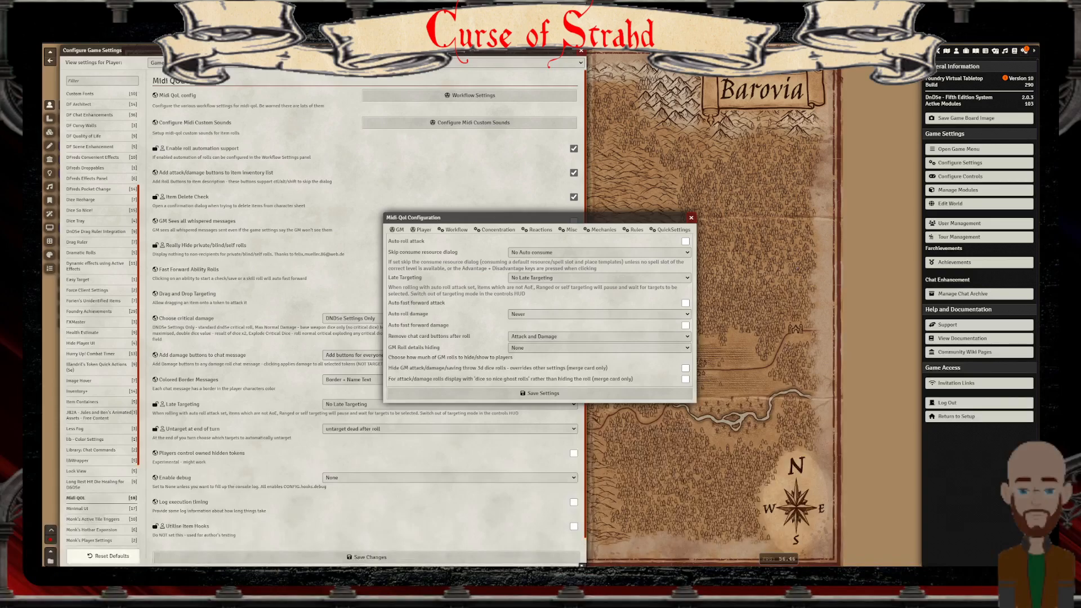
click(685, 241)
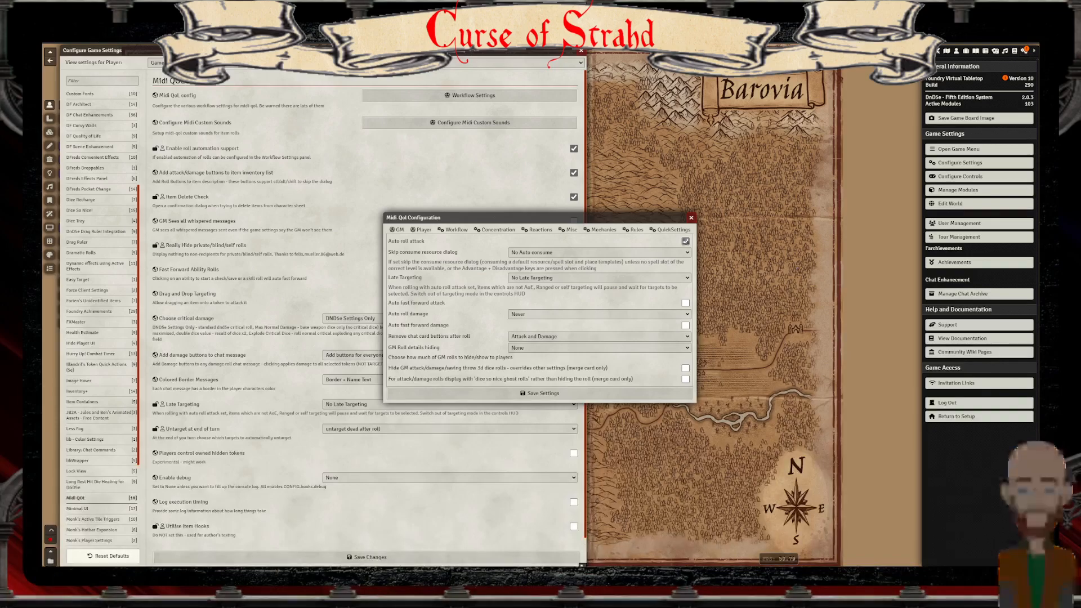
click(598, 253)
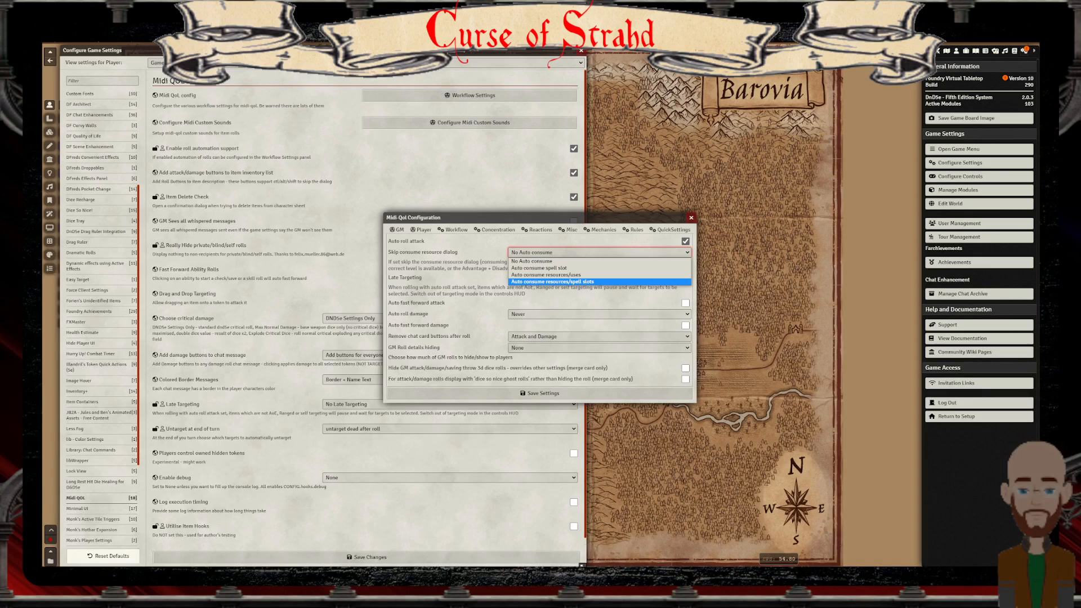
click(563, 282)
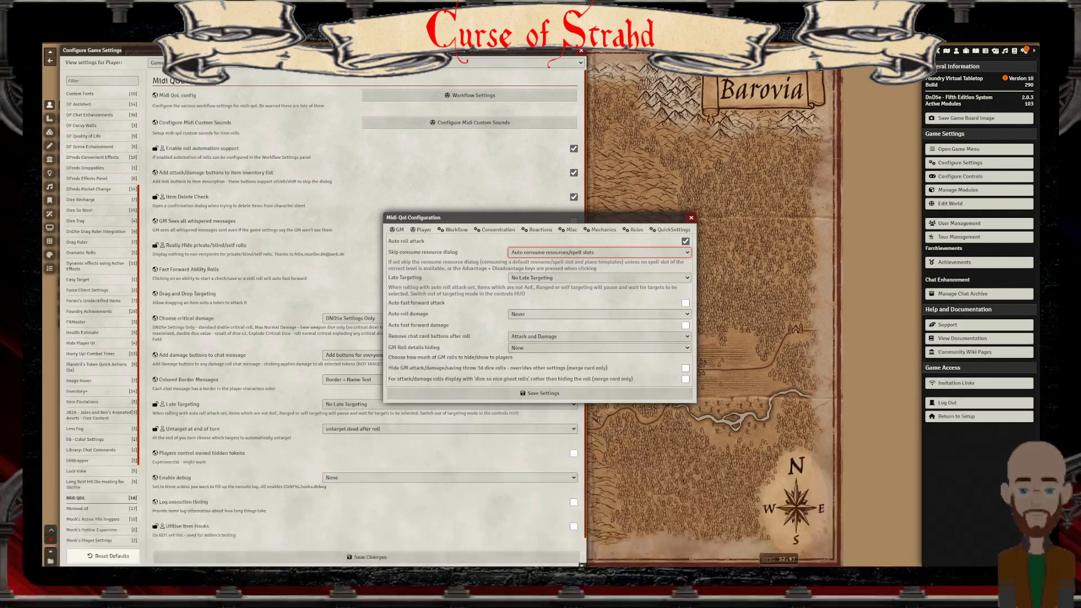
click(563, 278)
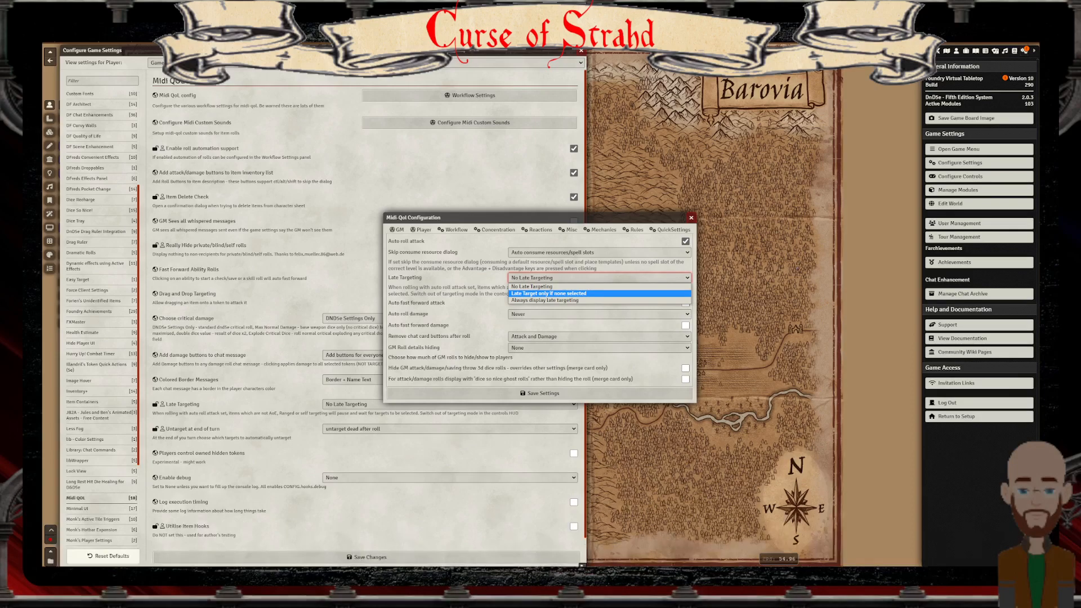
click(549, 293)
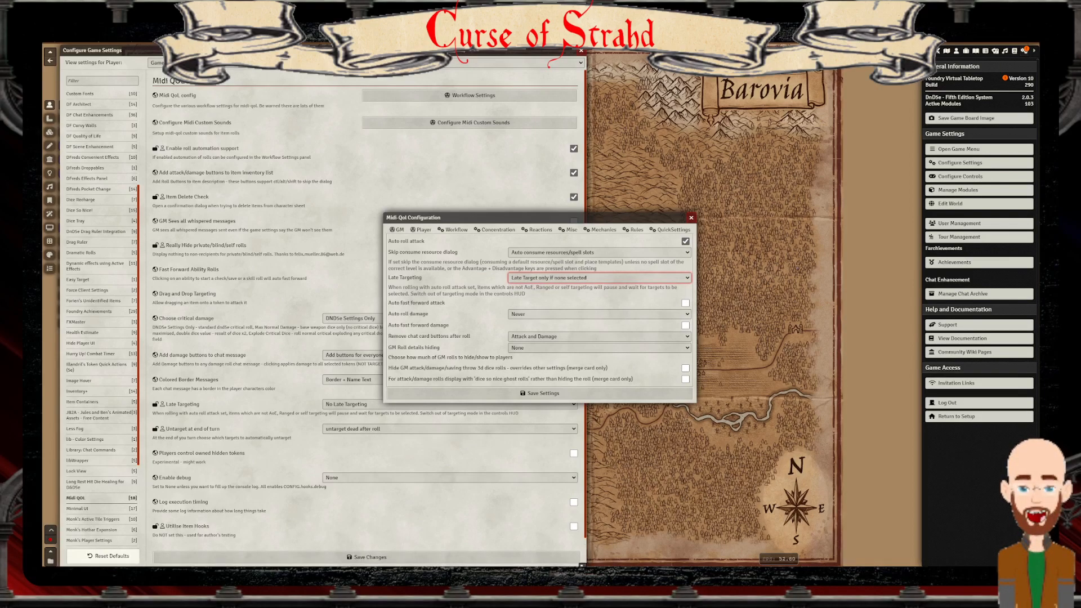
Move the configuration dialog, try Always display late targeting for Late Targeting, and restore Late Target only if none selected
drag(518, 217, 417, 241)
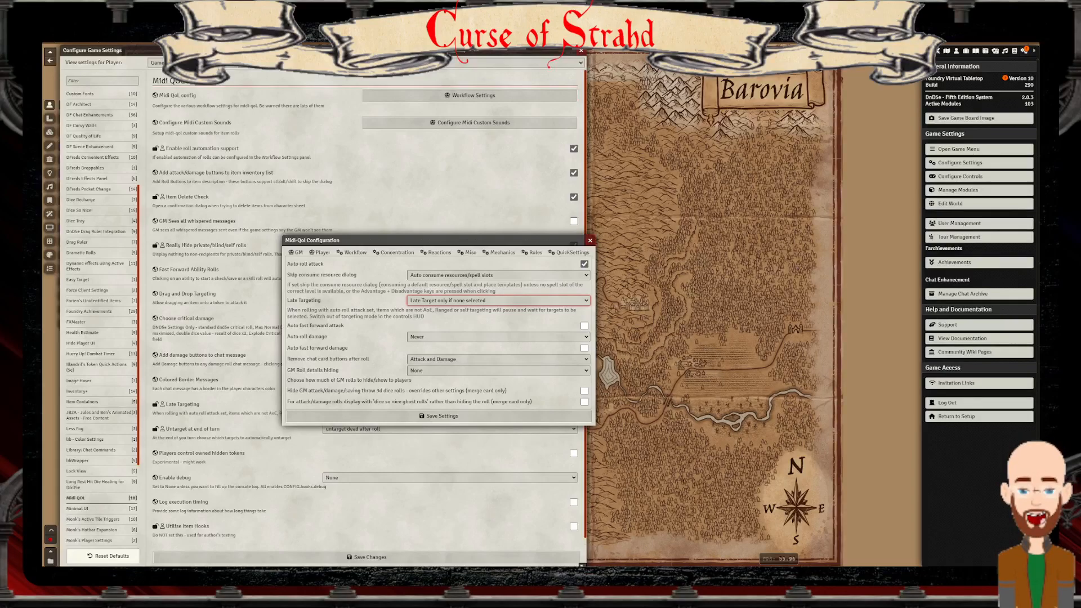
click(498, 300)
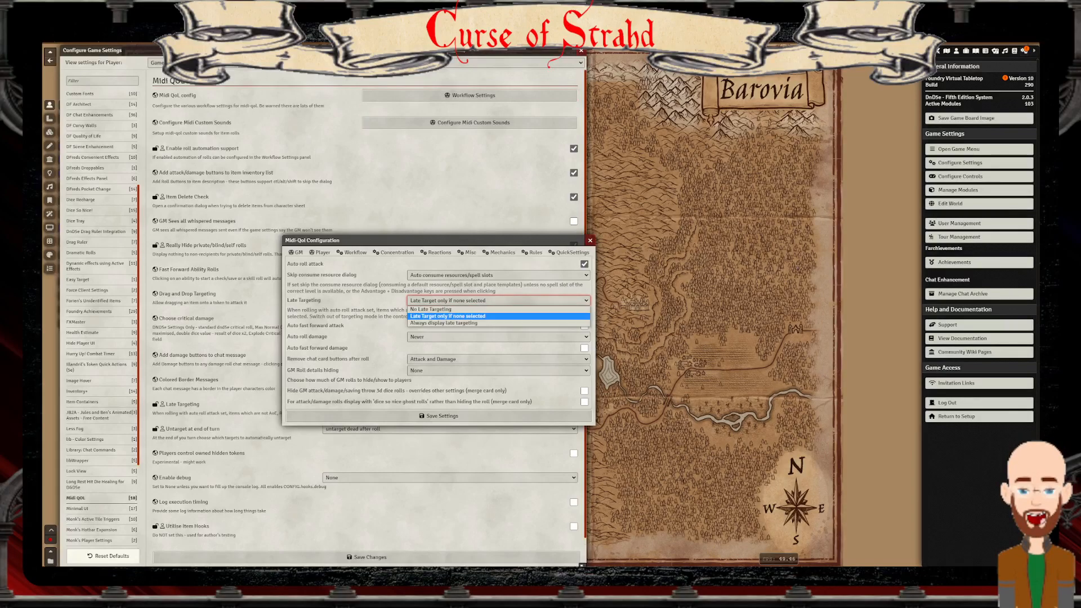
click(477, 323)
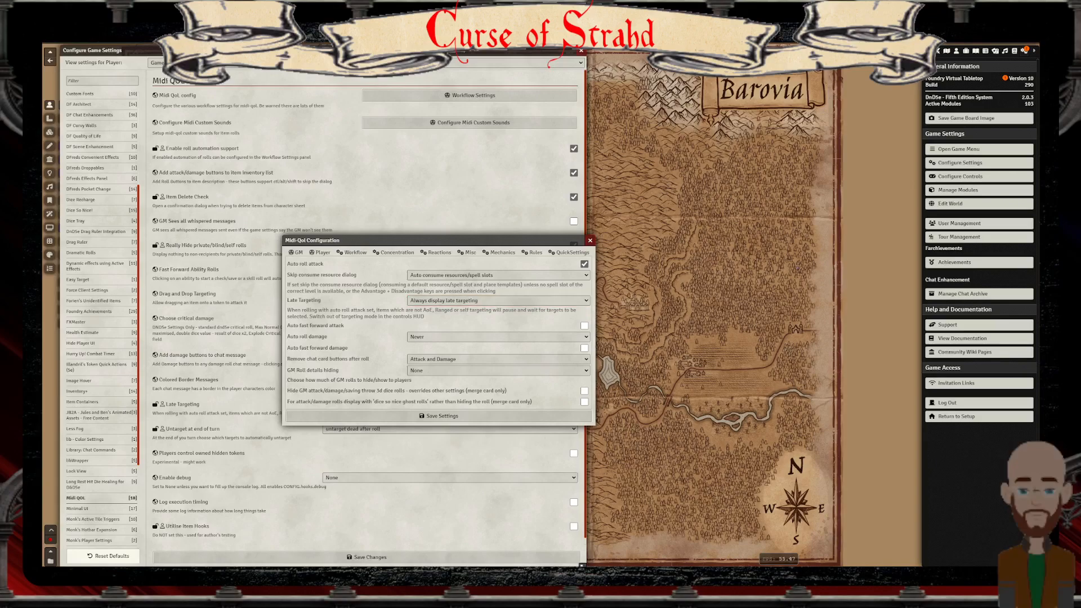
click(499, 301)
click(478, 323)
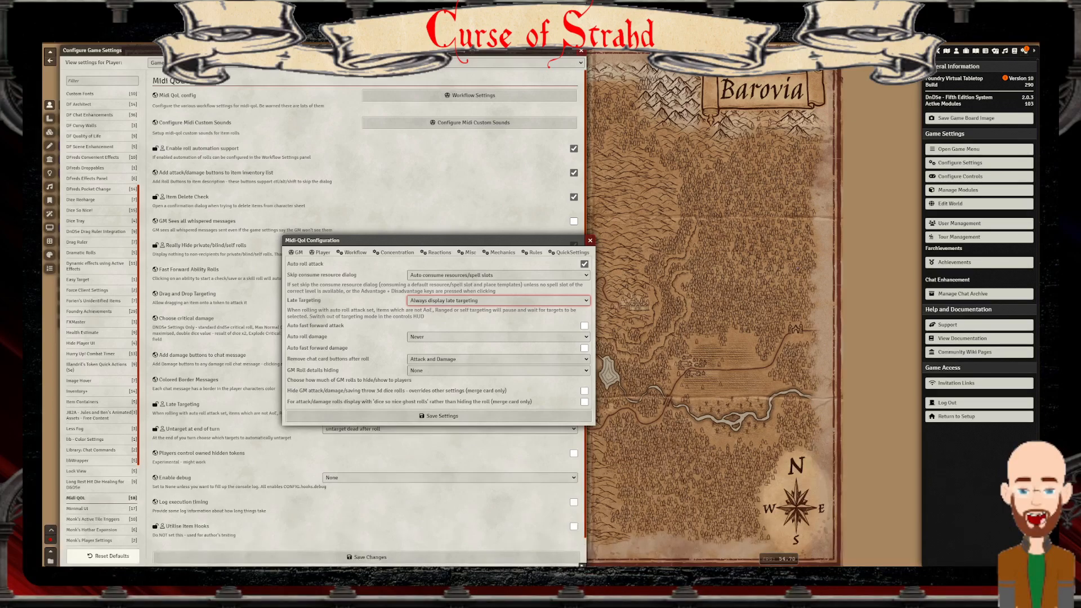
click(498, 300)
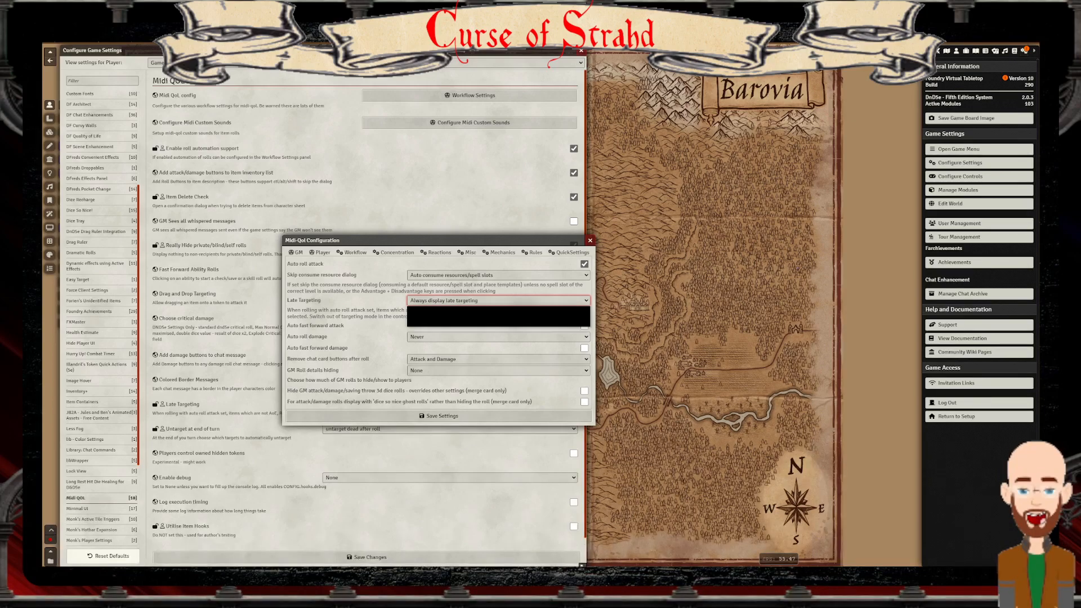
click(498, 316)
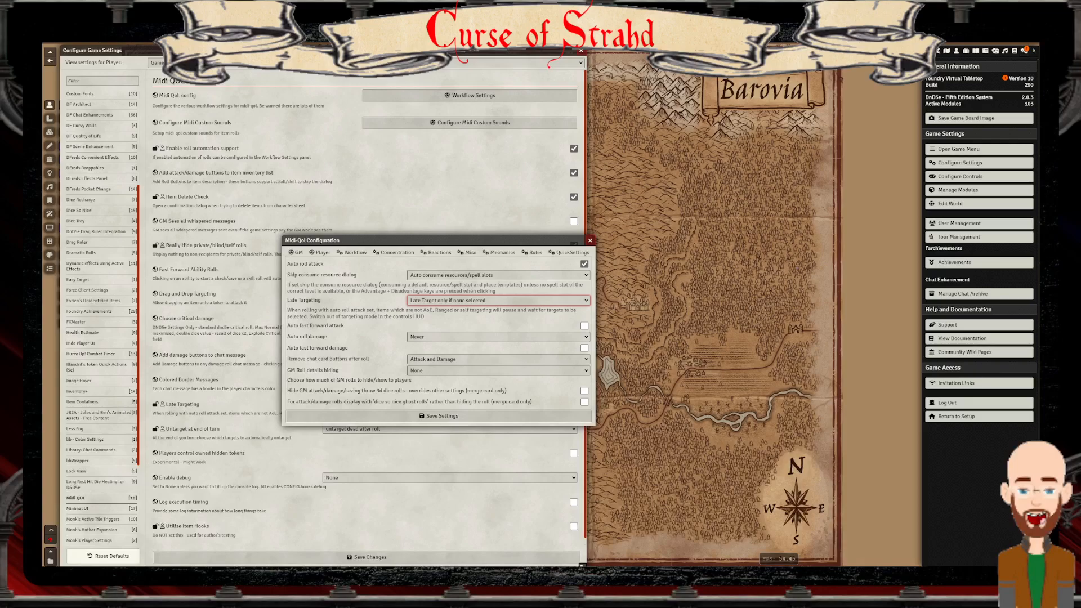
Enable Auto fast forward attack and Auto fast forward damage for the GM, and set Auto roll damage to Always
click(584, 326)
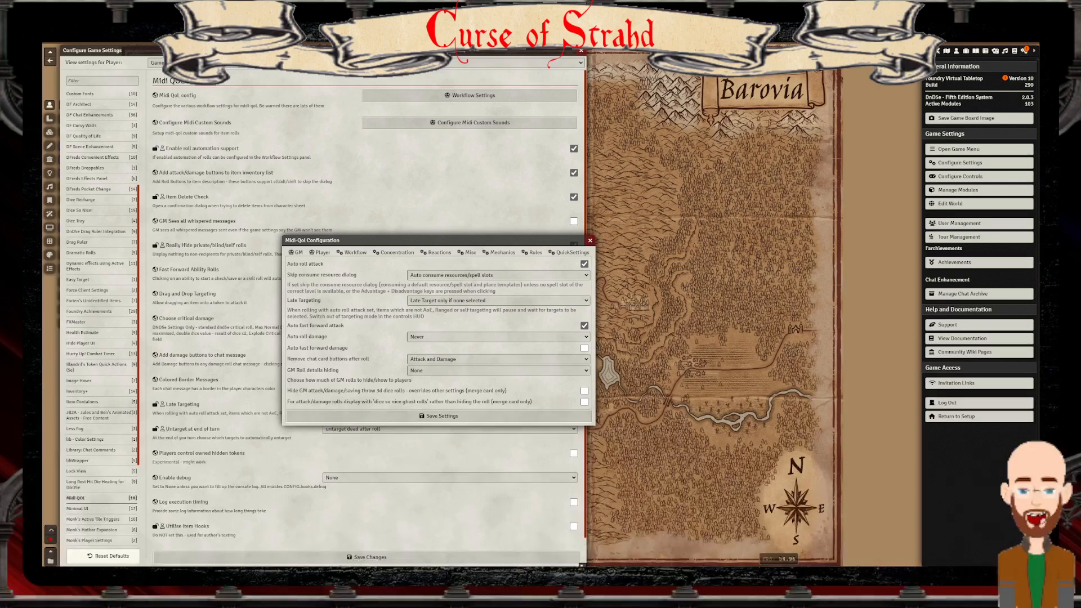
click(498, 336)
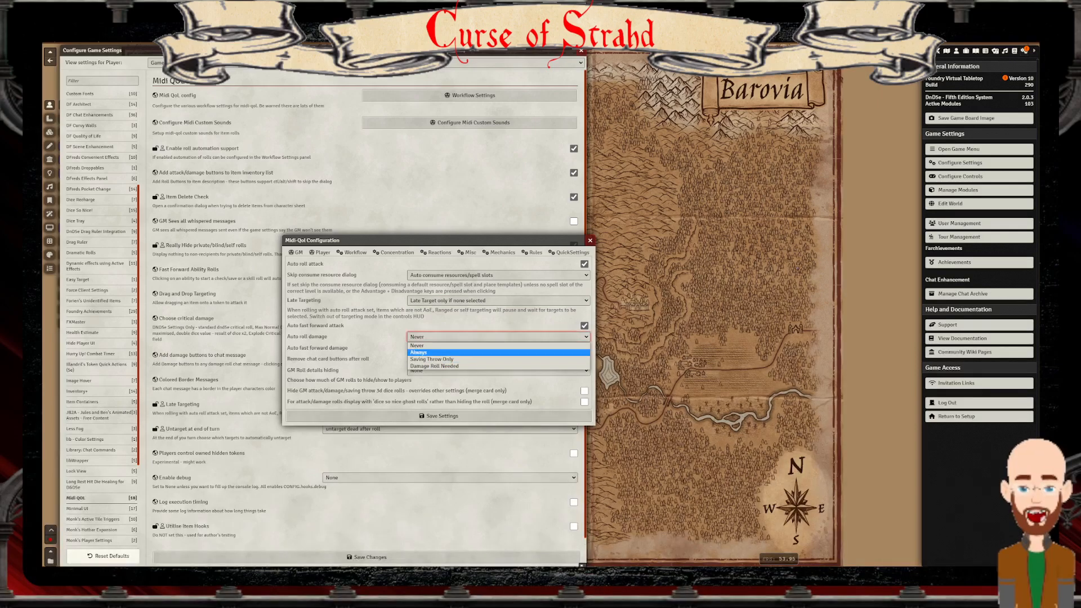
click(451, 352)
click(584, 348)
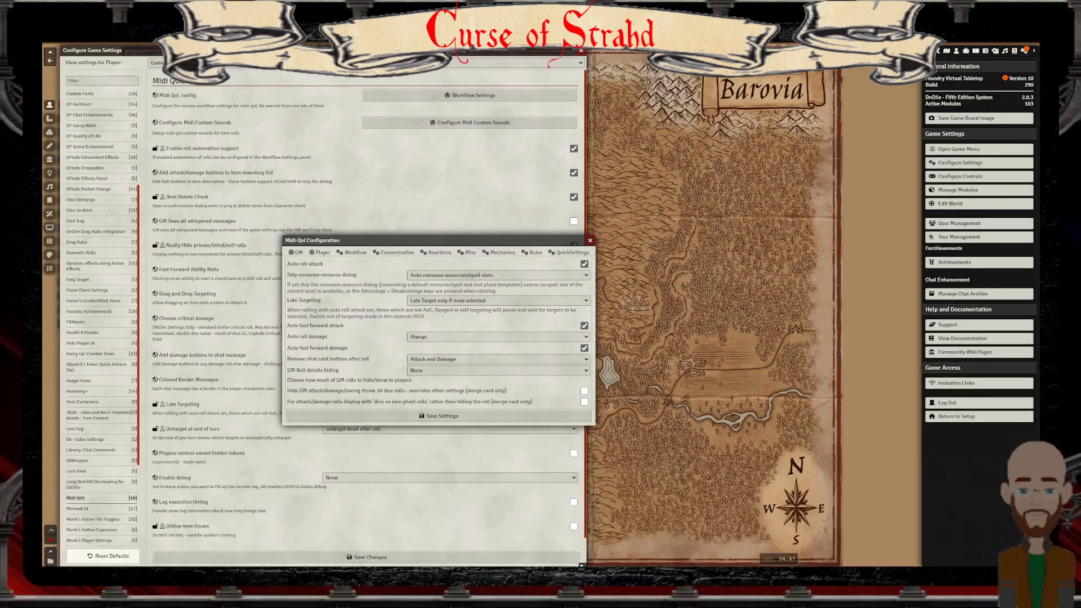
Set GM Roll details hiding to Show Hit/Miss + damage total and enable displaying Dice So Nice ghost rolls for attack/damage rolls
click(498, 371)
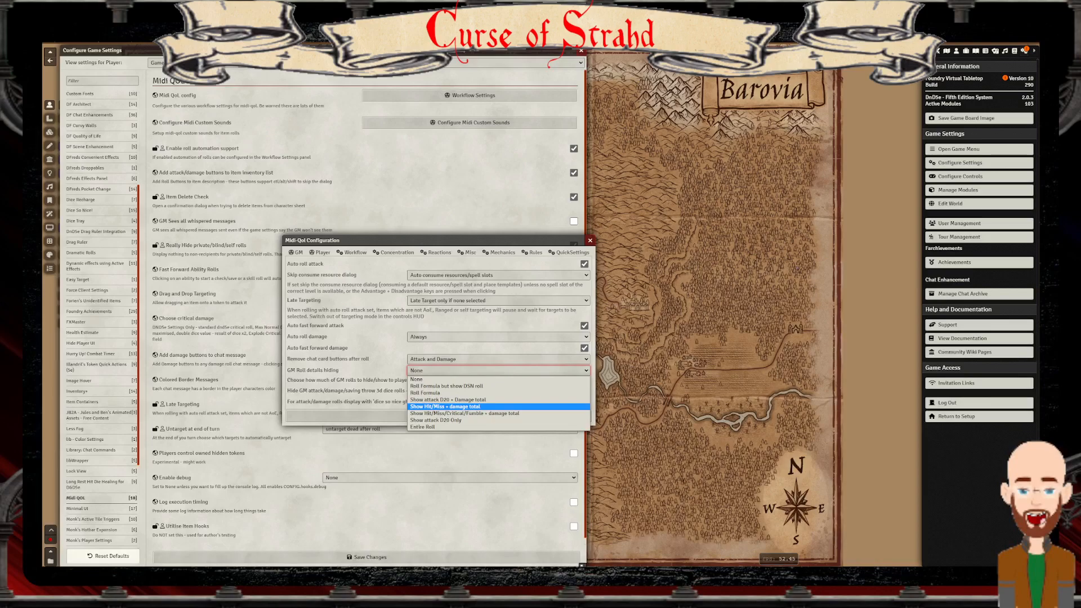
click(478, 407)
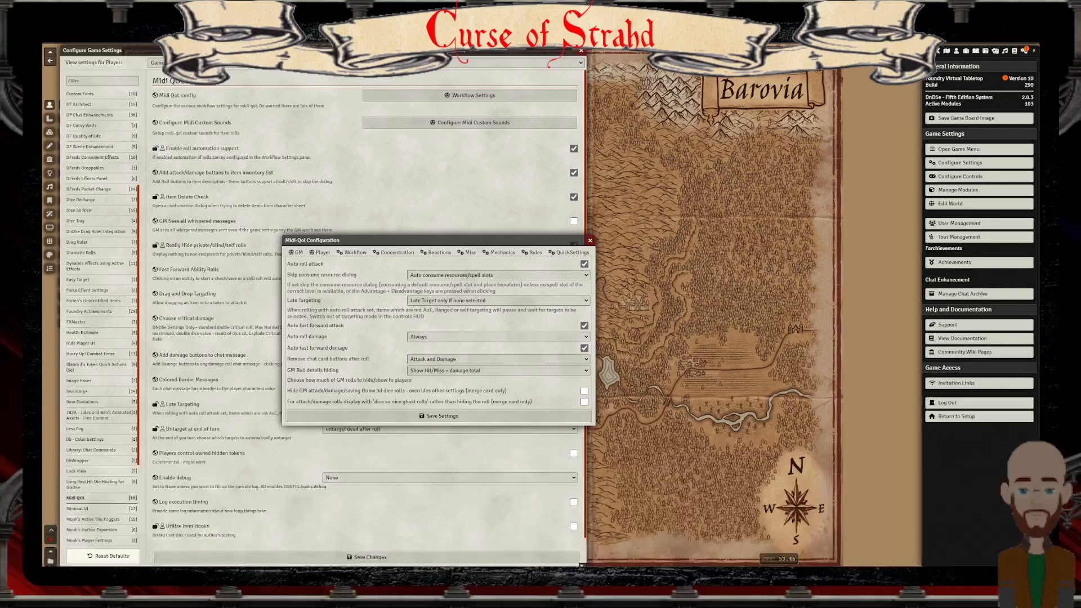
click(498, 371)
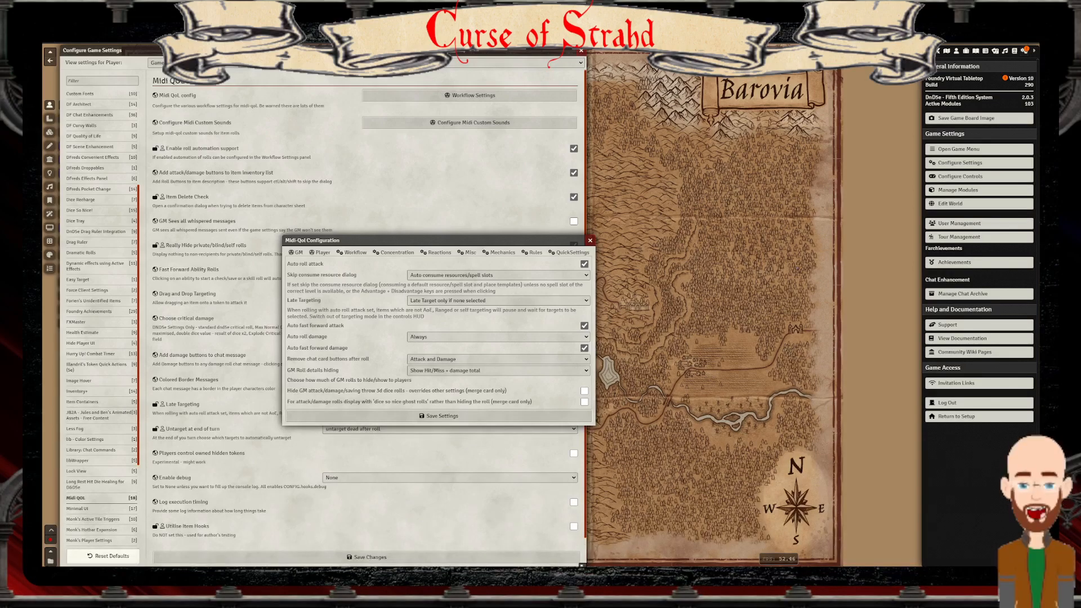
click(585, 402)
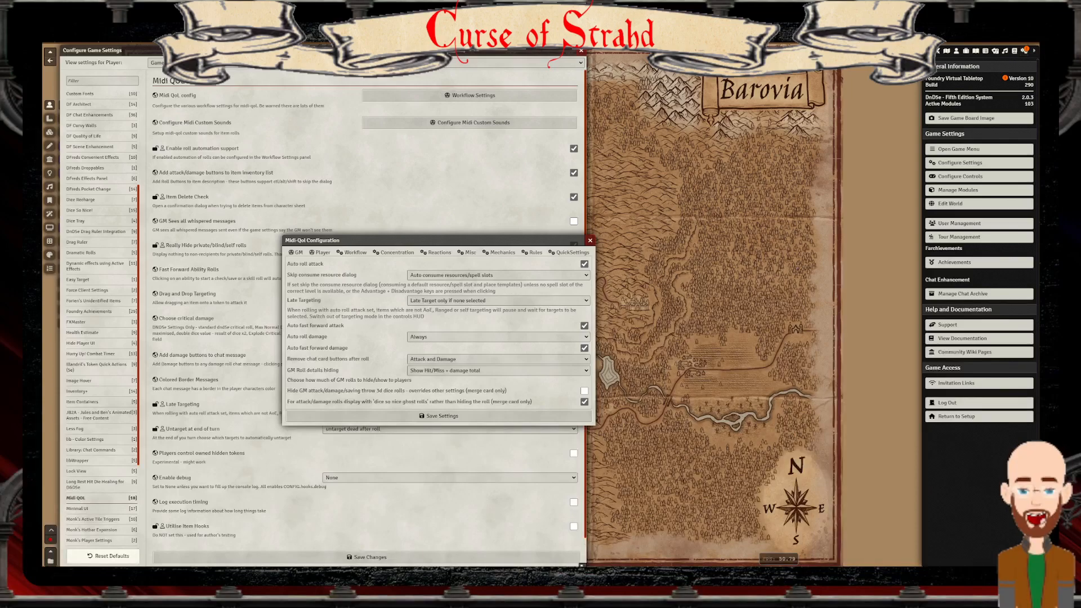
In the Player workflow settings, enable Auto roll attack and keep No Auto consume for Skip consume resource dialog
click(320, 252)
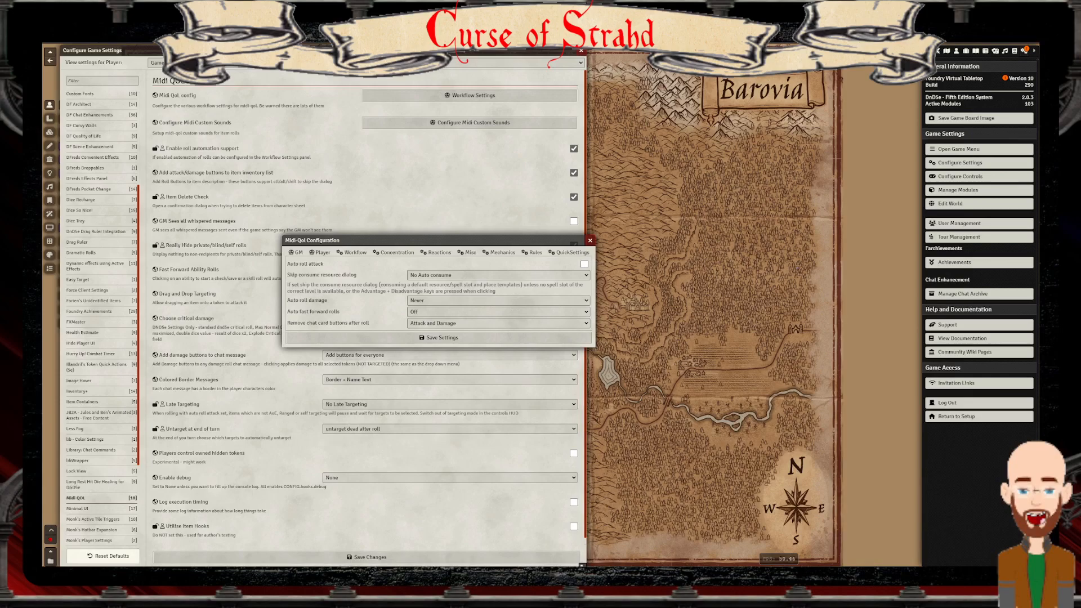
click(585, 264)
click(499, 275)
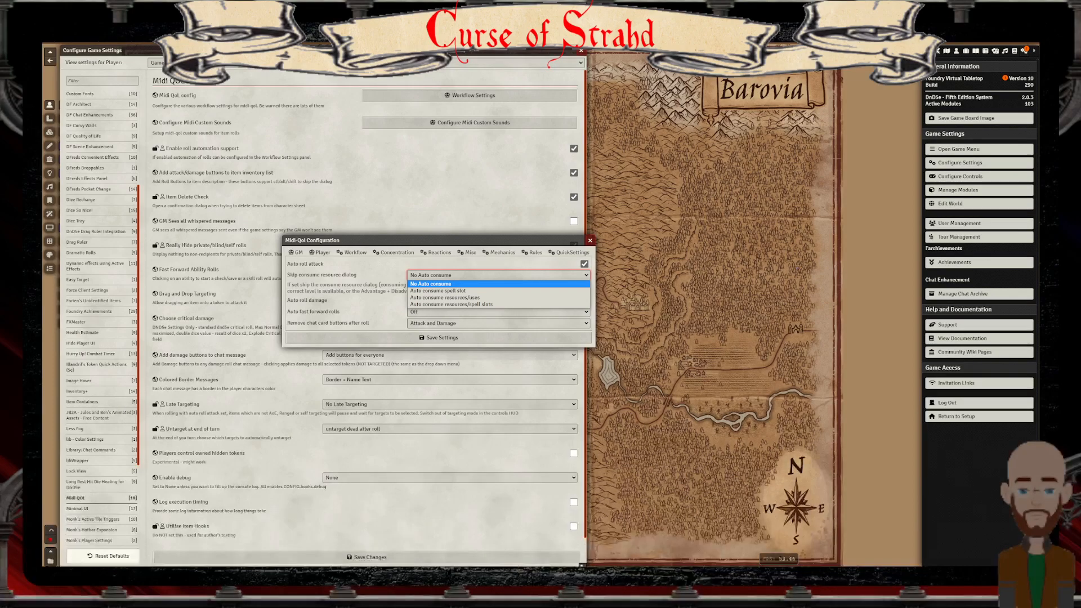
click(498, 284)
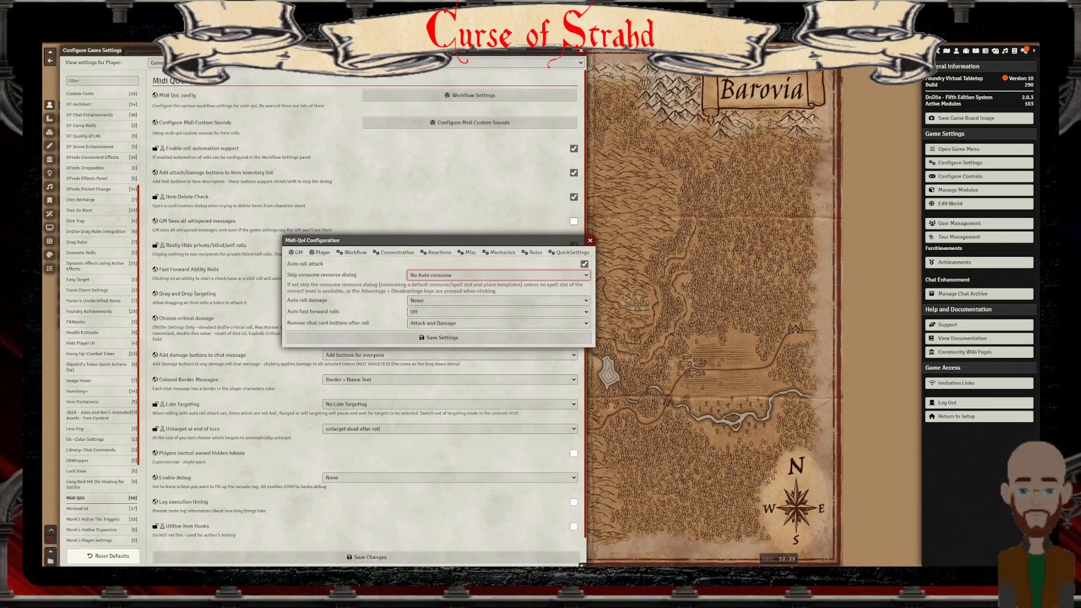
Set the players' Auto roll damage to Damage Roll Needed and Auto fast forward rolls to Attack and Damage
click(499, 300)
click(498, 301)
key(Down)
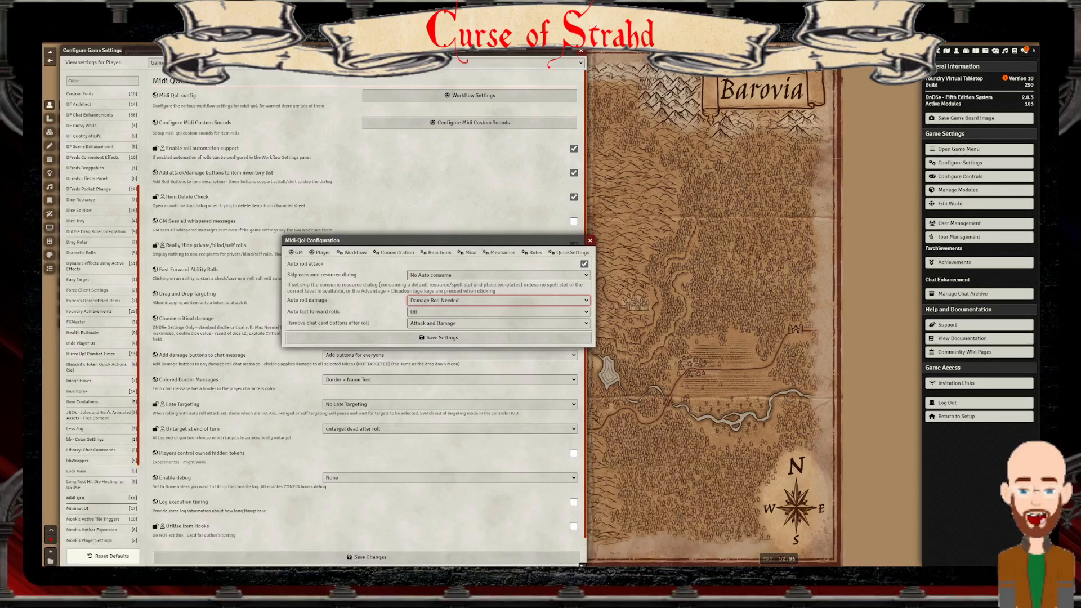
click(499, 312)
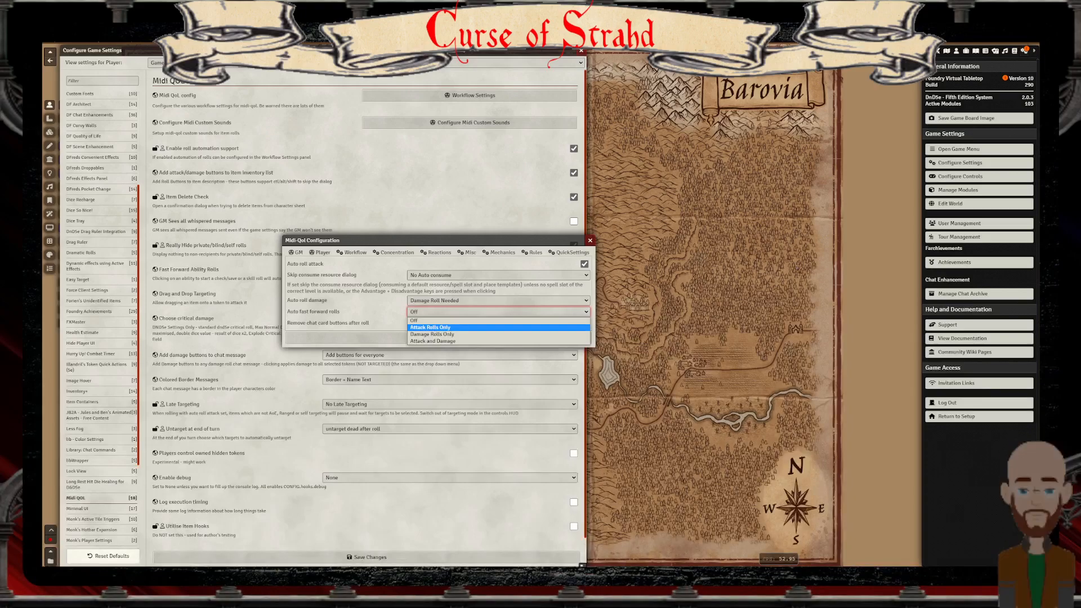
click(433, 340)
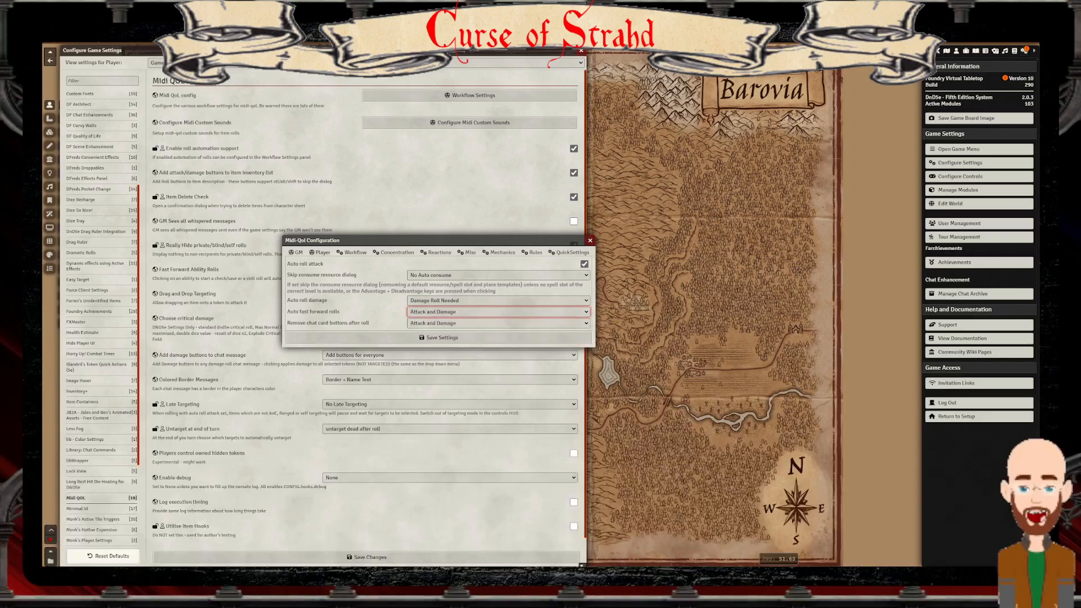
Try Off for the players' Remove chat card buttons after roll setting and restore Attack and Damage
click(442, 323)
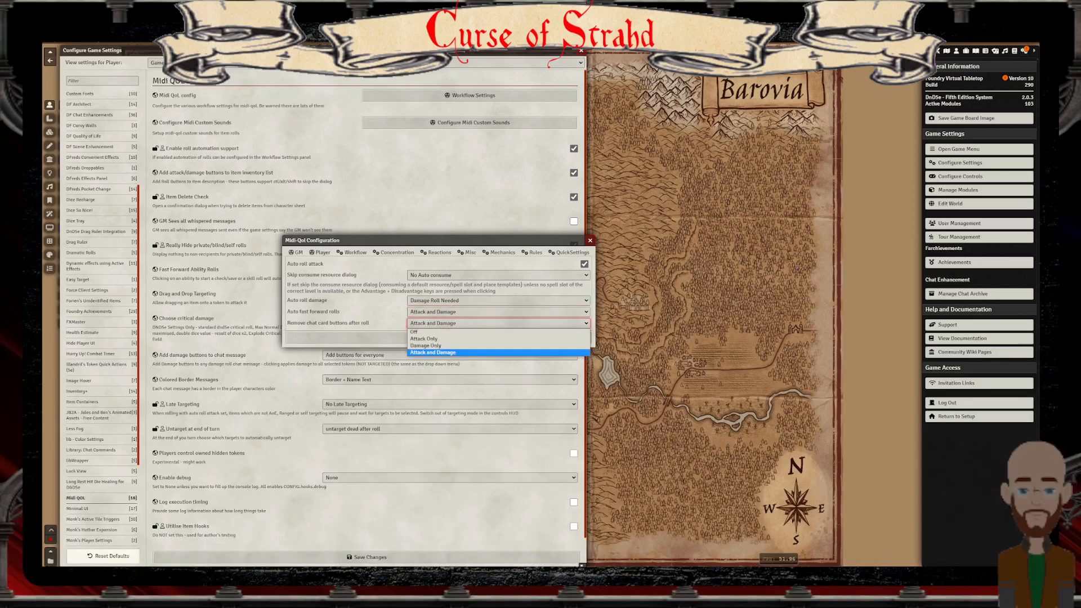
click(433, 331)
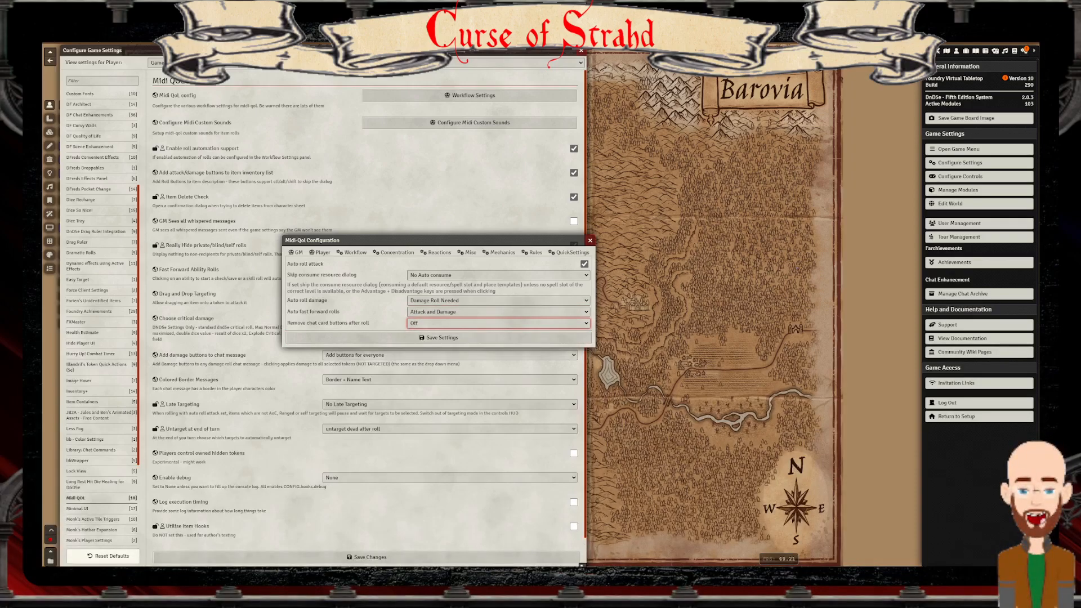
click(442, 324)
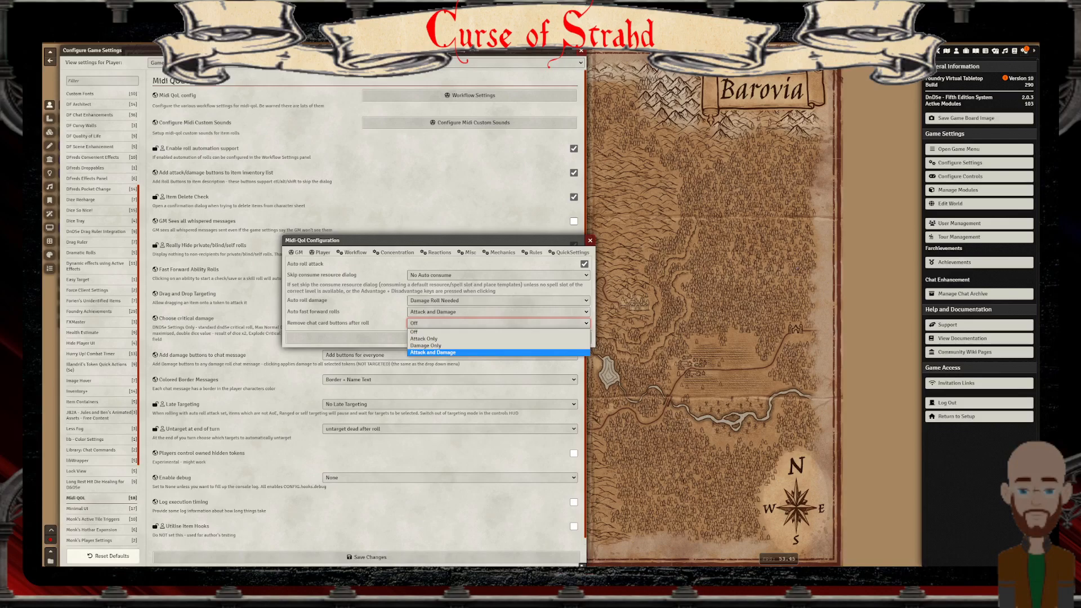
click(442, 352)
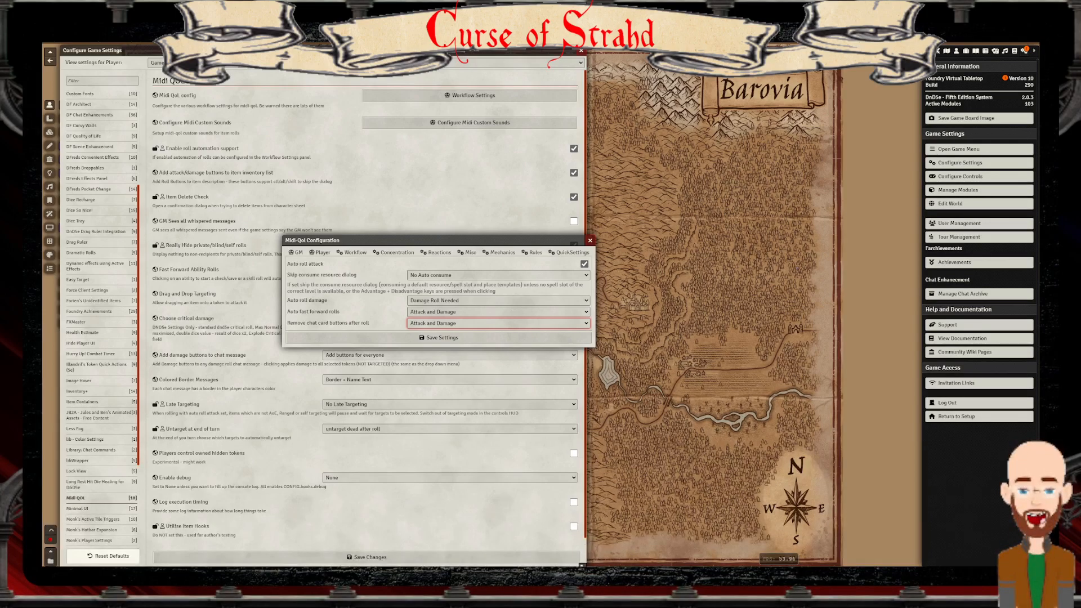
In the Workflow settings, set auto targeting for template draw and for ranged target spells/attacks to Walls Block - Ignore Defeated
click(352, 252)
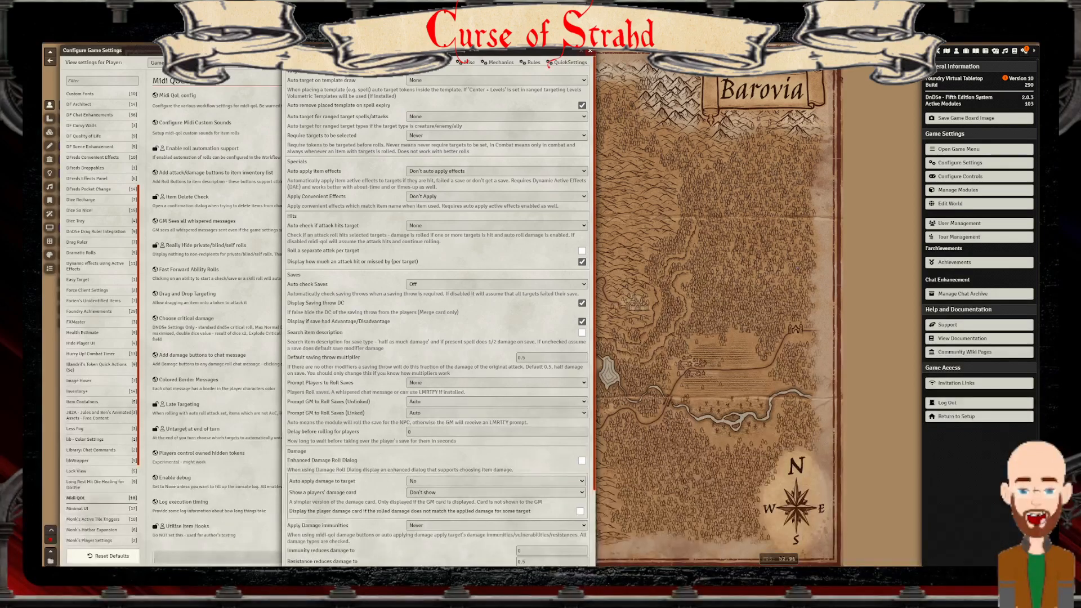
click(497, 80)
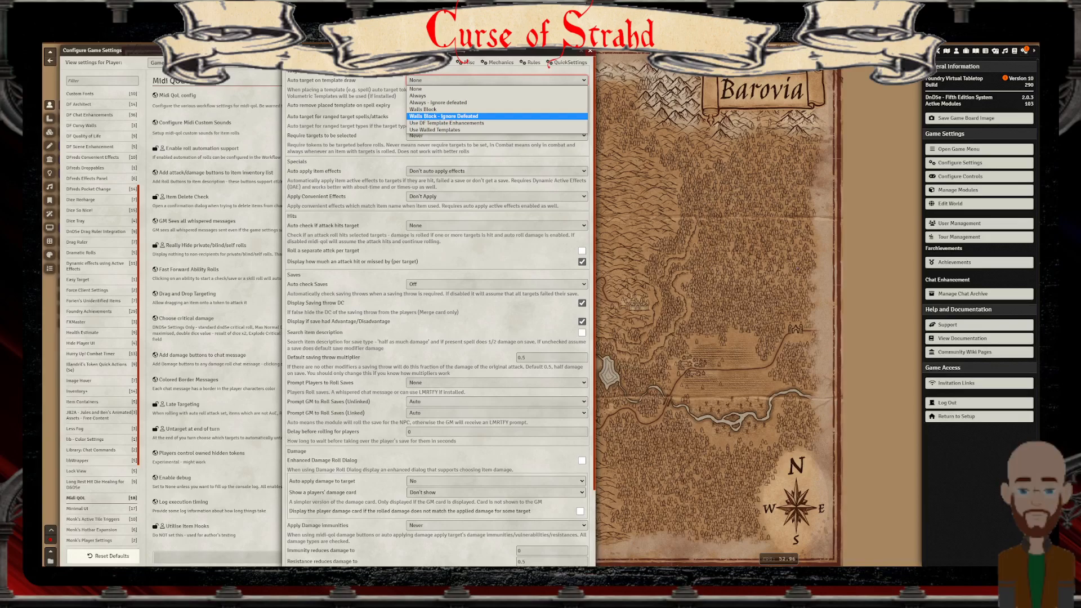
click(443, 116)
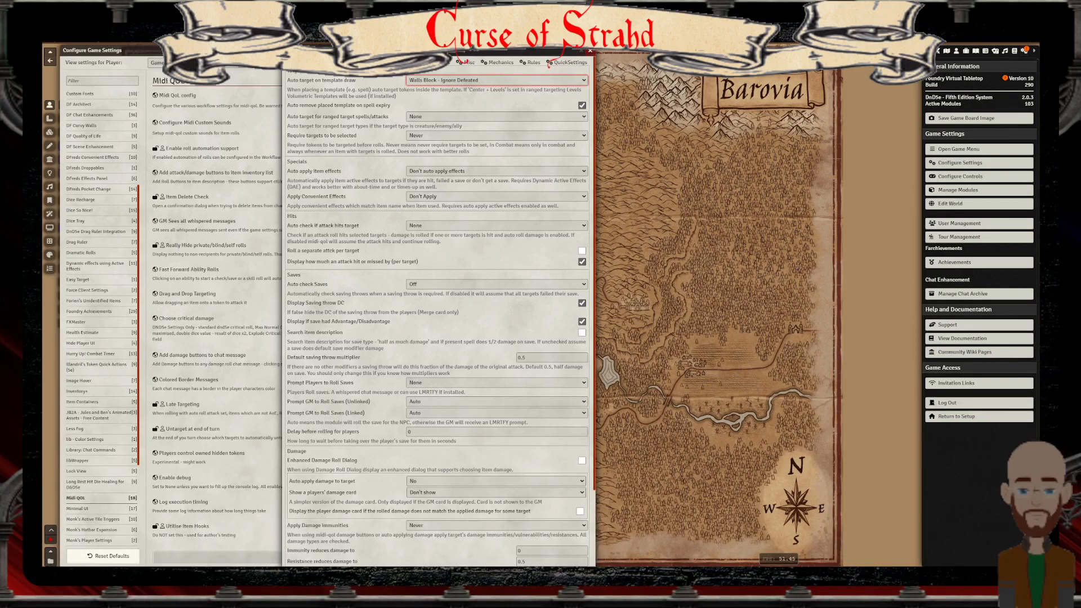
click(497, 117)
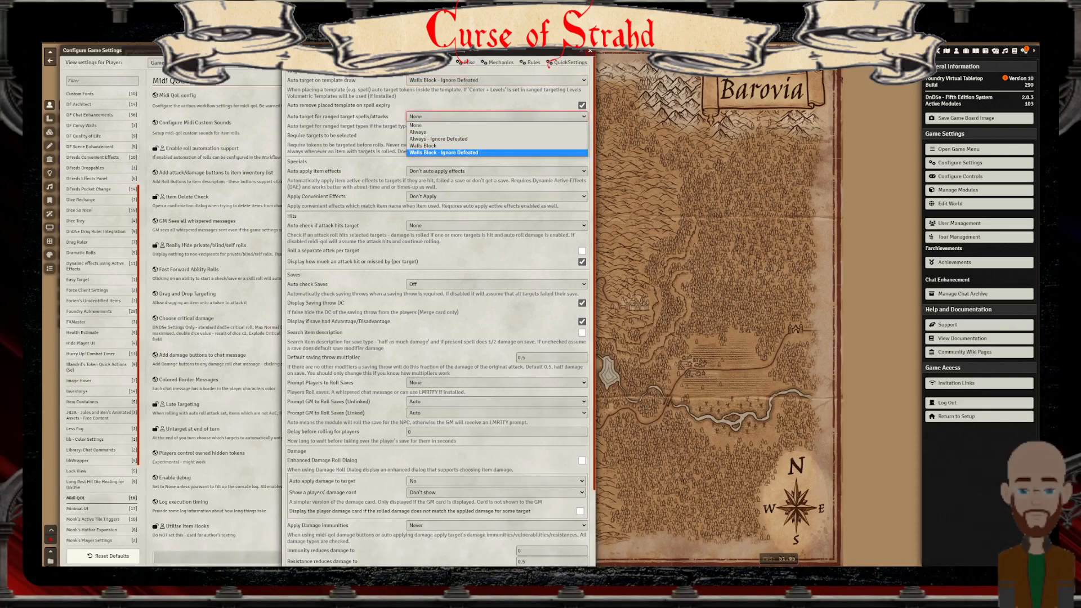
key(Return)
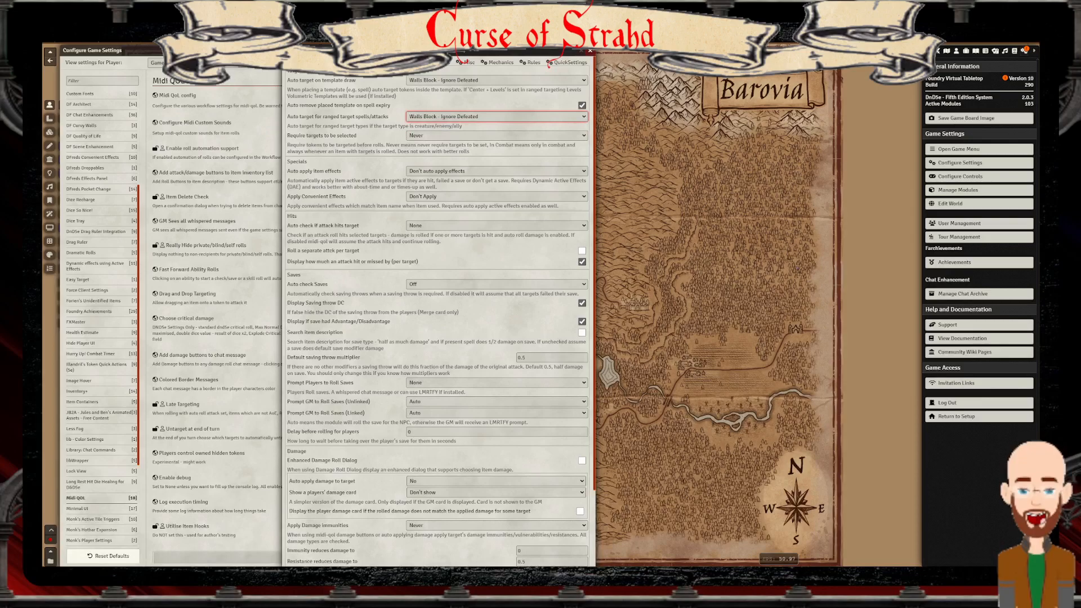
Set Require targets to be selected to In Combat and Apply Convenient Effects to Apply CE, if absent apply item effects
click(497, 135)
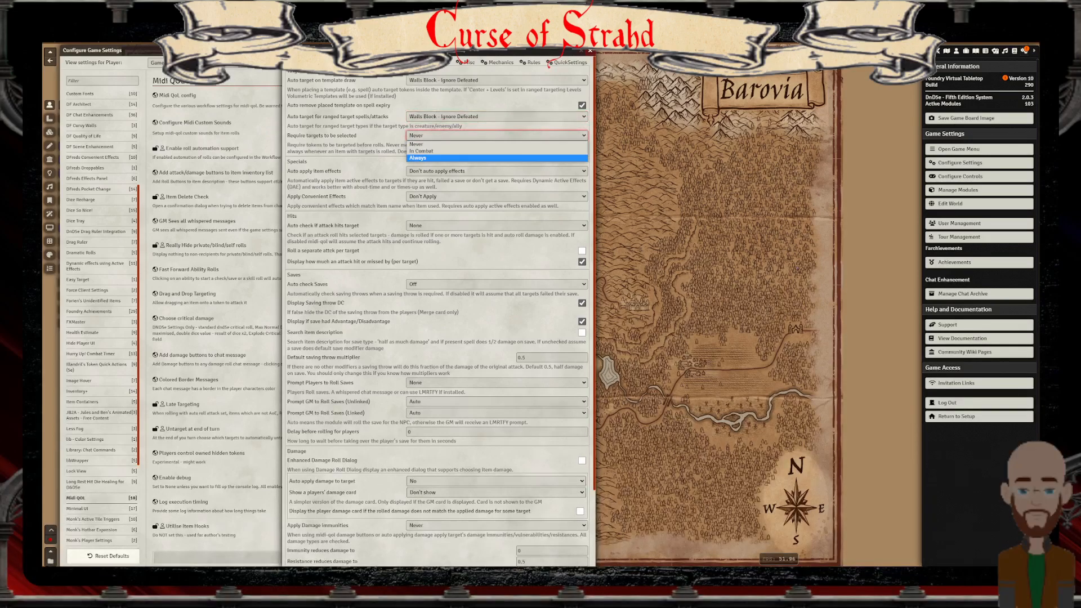
key(Up)
key(Return)
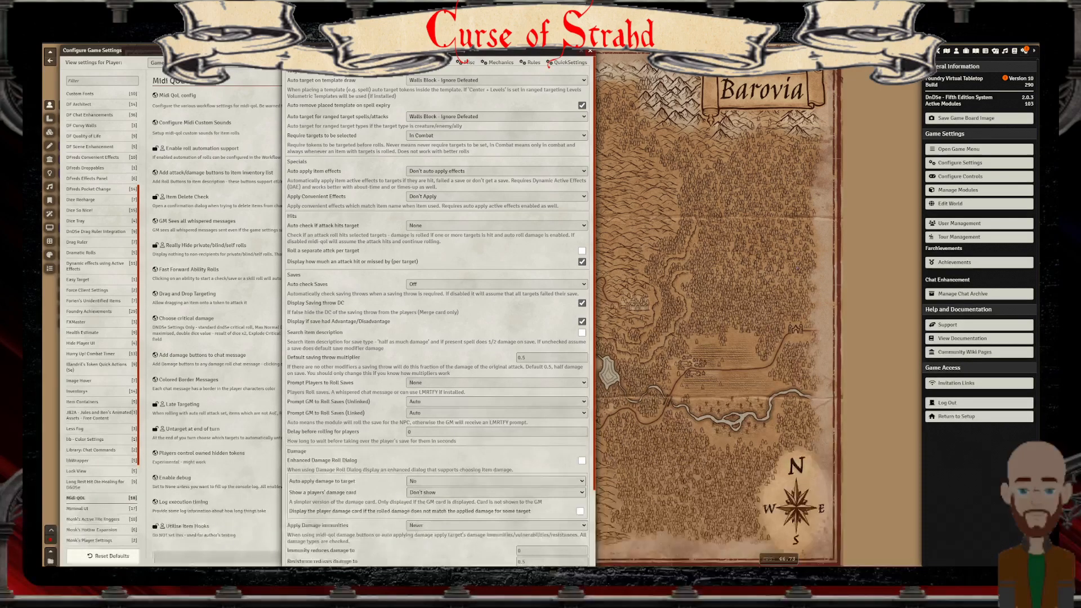
click(497, 196)
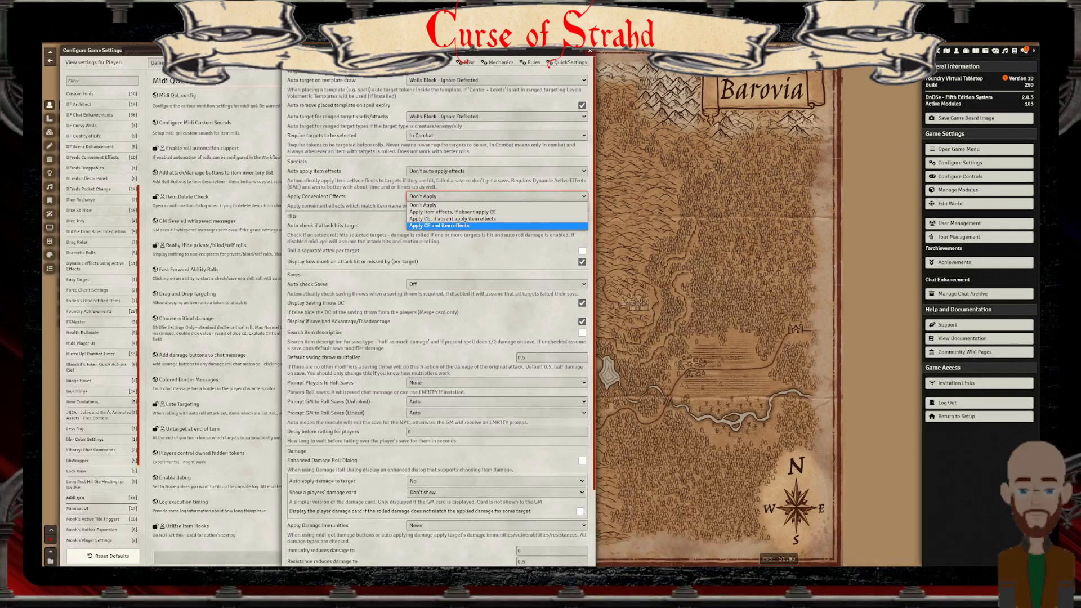
key(Up)
key(Return)
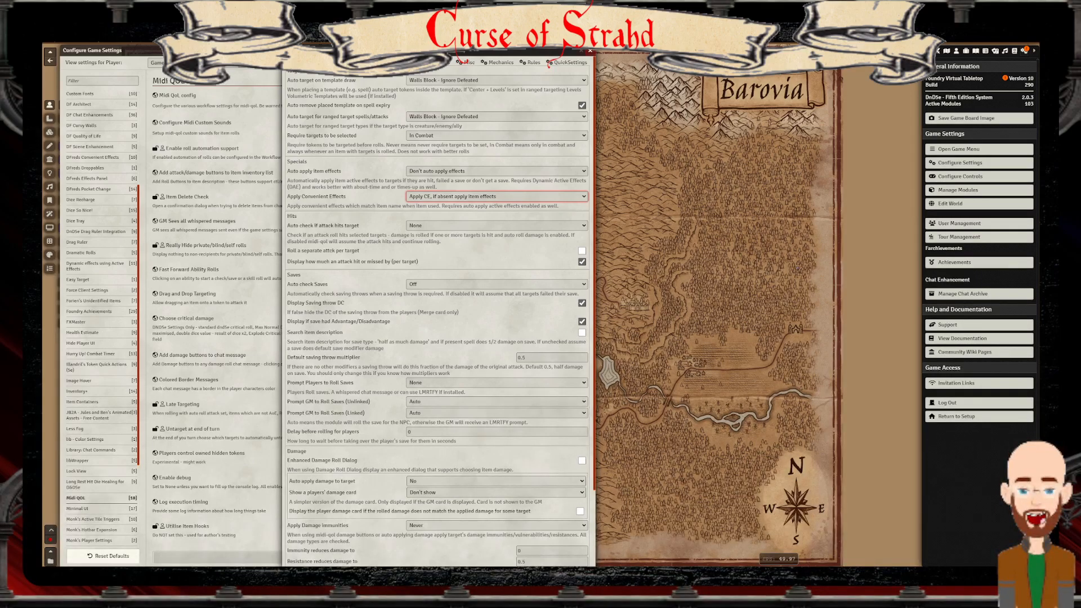
Configure the Hits options: Check - all see result, a separate attack roll per target enabled, and display of the hit or miss margin disabled
click(497, 226)
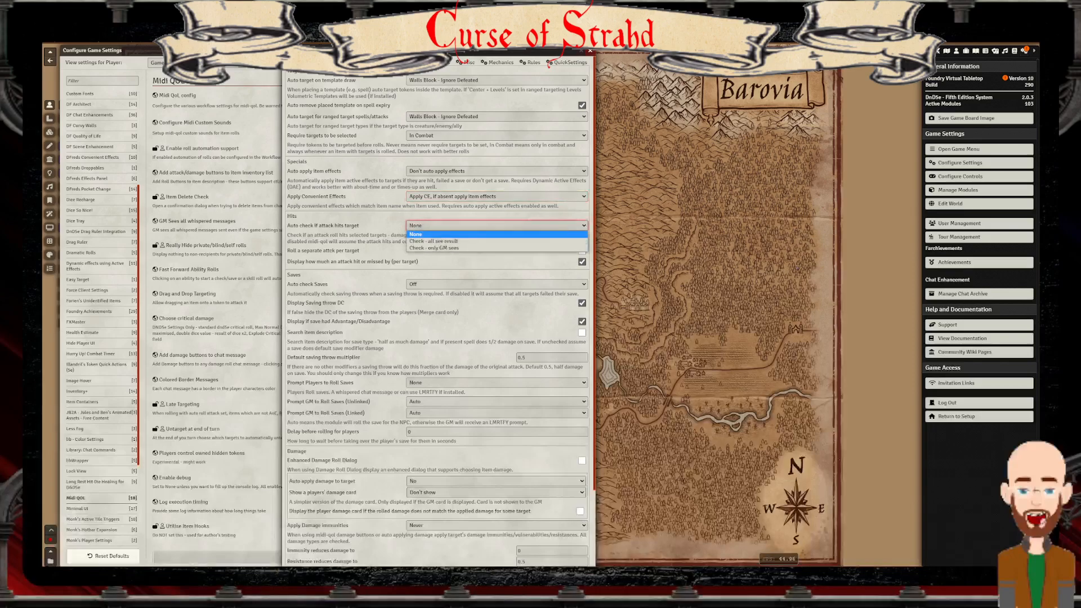
click(496, 241)
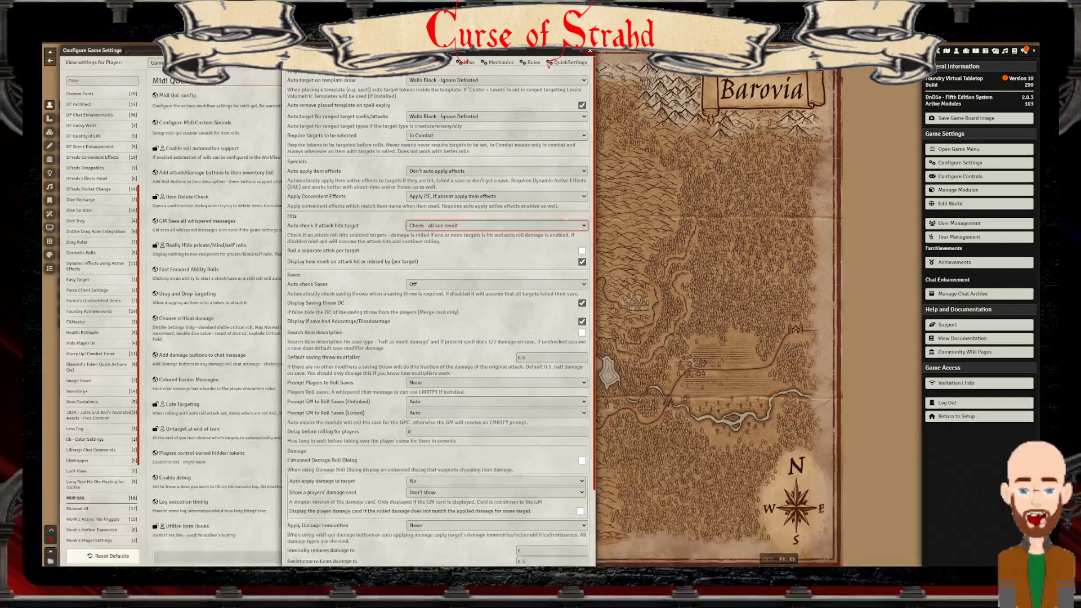
click(582, 251)
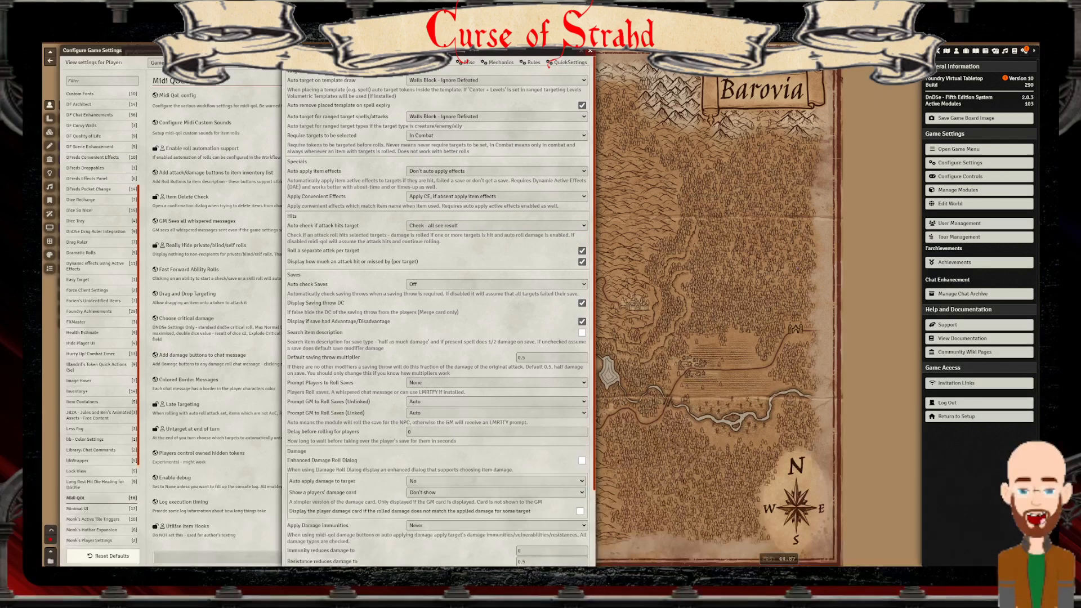
click(582, 262)
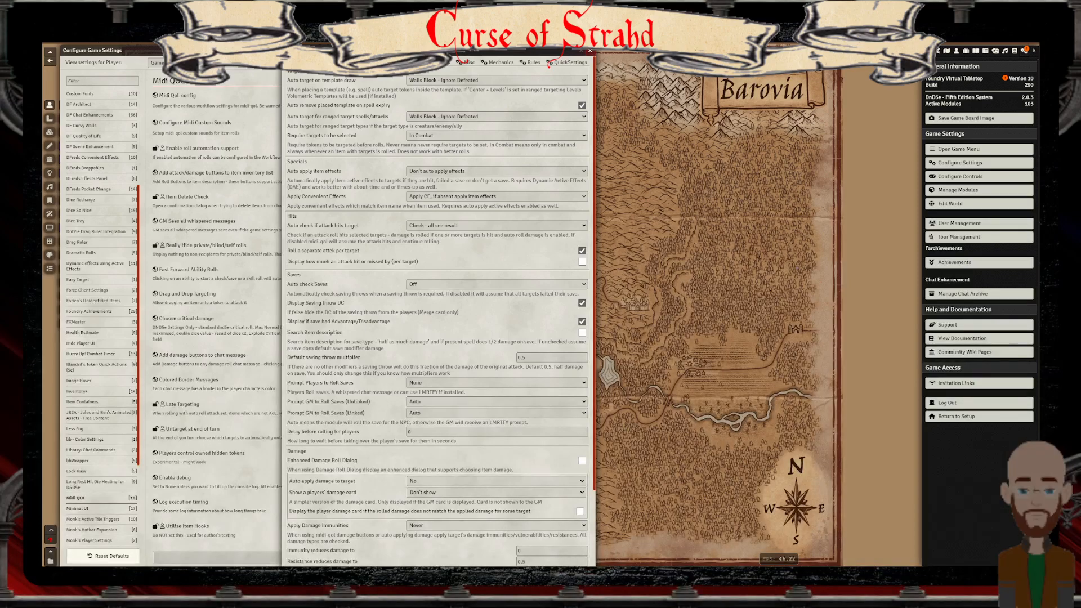
Set Auto check Saves to Save - All see result only and disable Display Saving throw DC
click(496, 284)
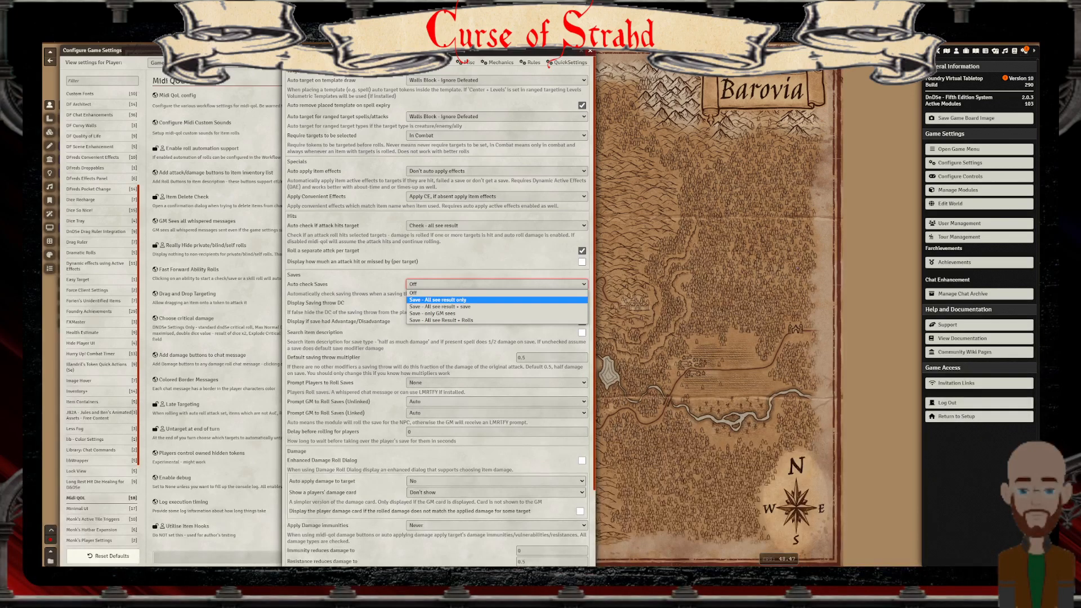
click(438, 301)
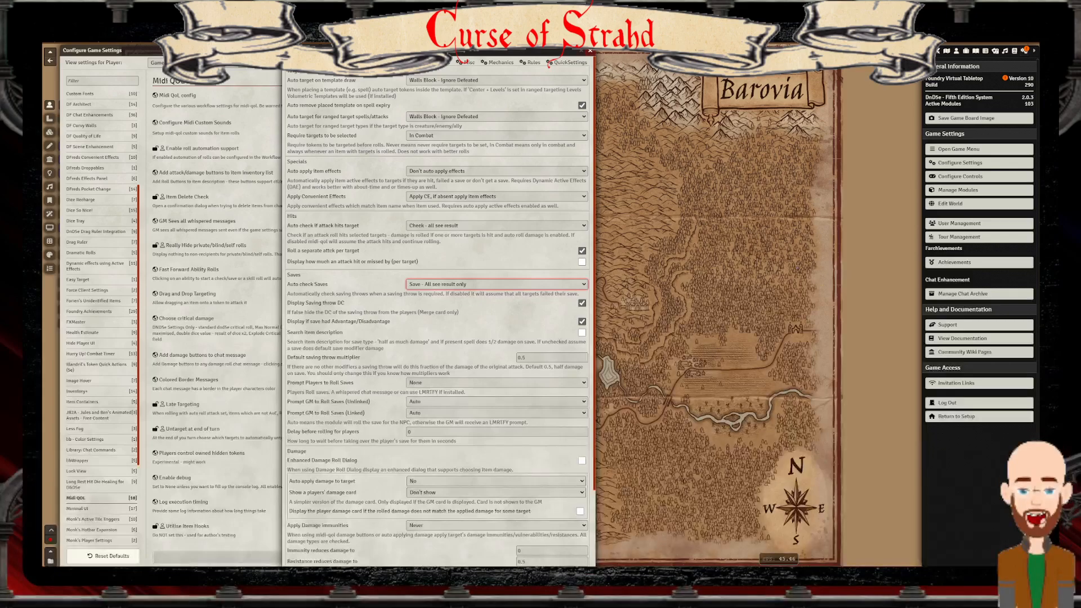
click(582, 303)
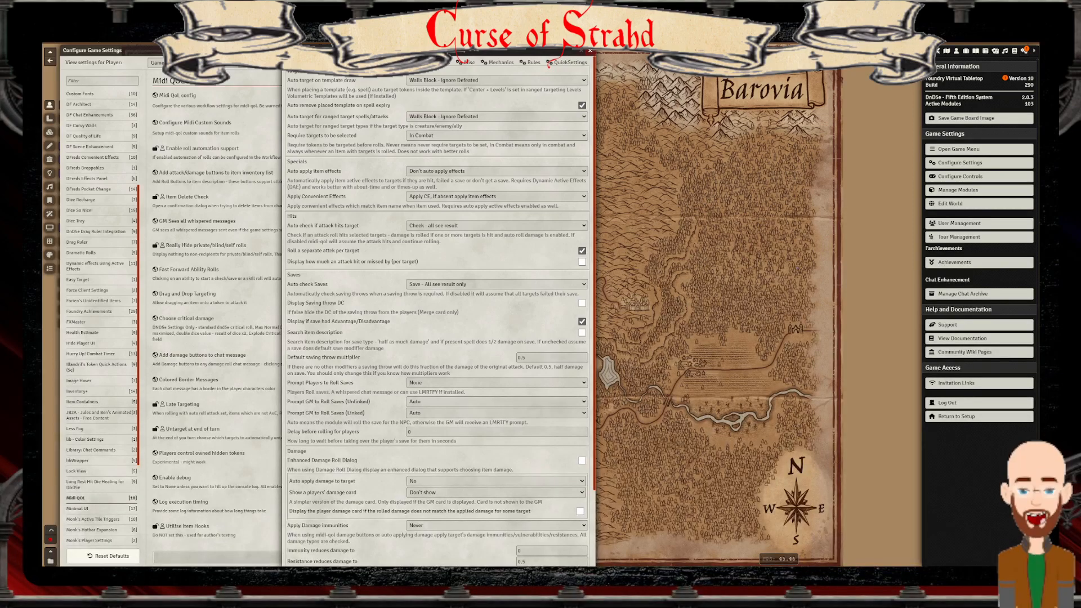
Enable Search item description for saves and set Prompt Players to Roll Saves to Monks Token Bar
click(581, 332)
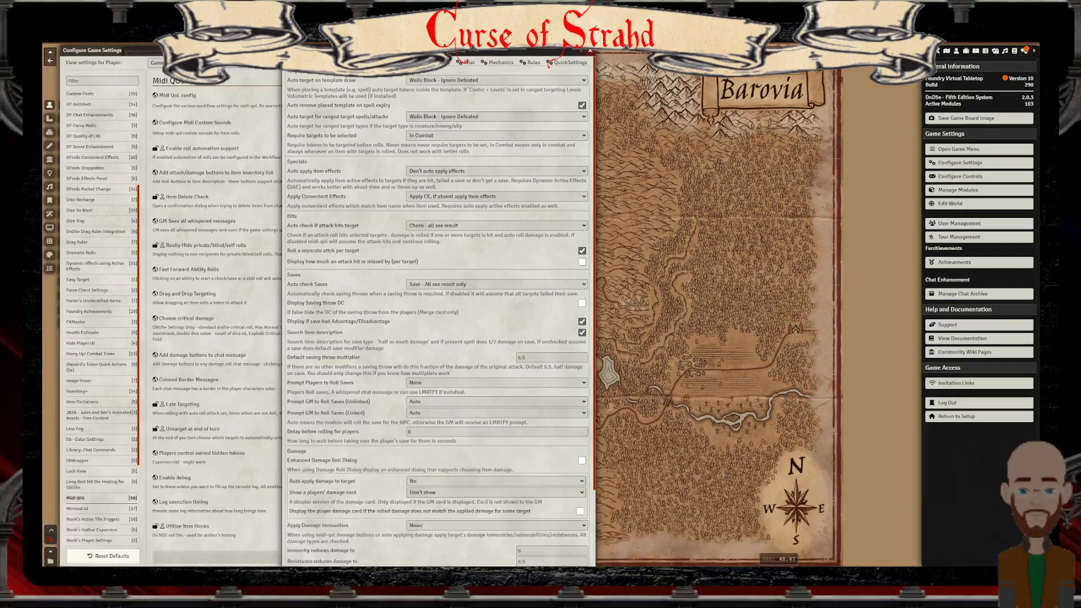
click(497, 383)
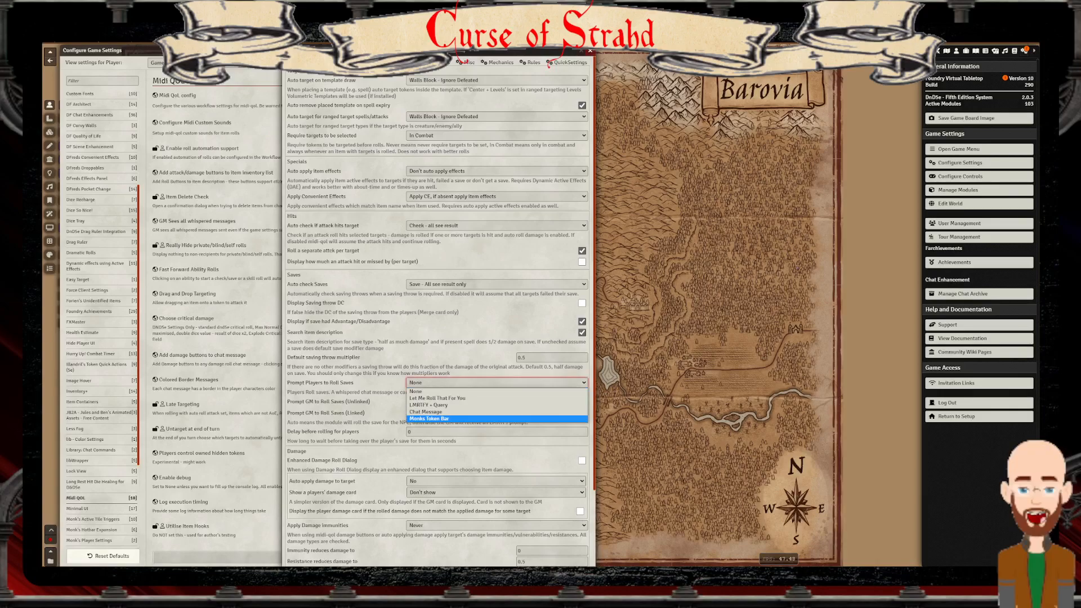
click(429, 418)
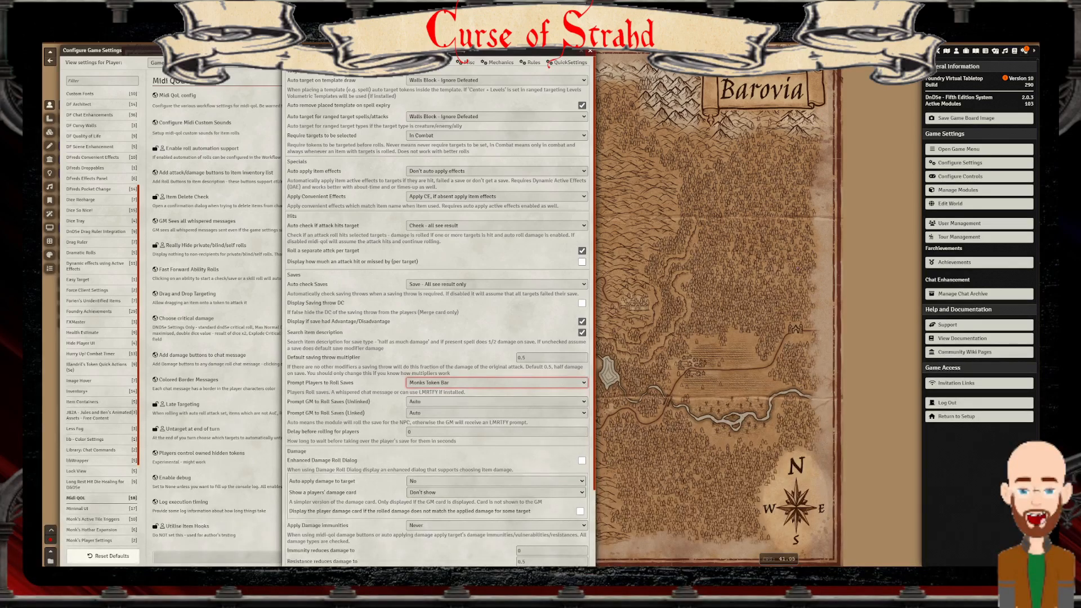
Search the actors for "drag", place a Young Blue Dragon token near the party token on the Barovia map, and delete the stray object nearby
click(928, 51)
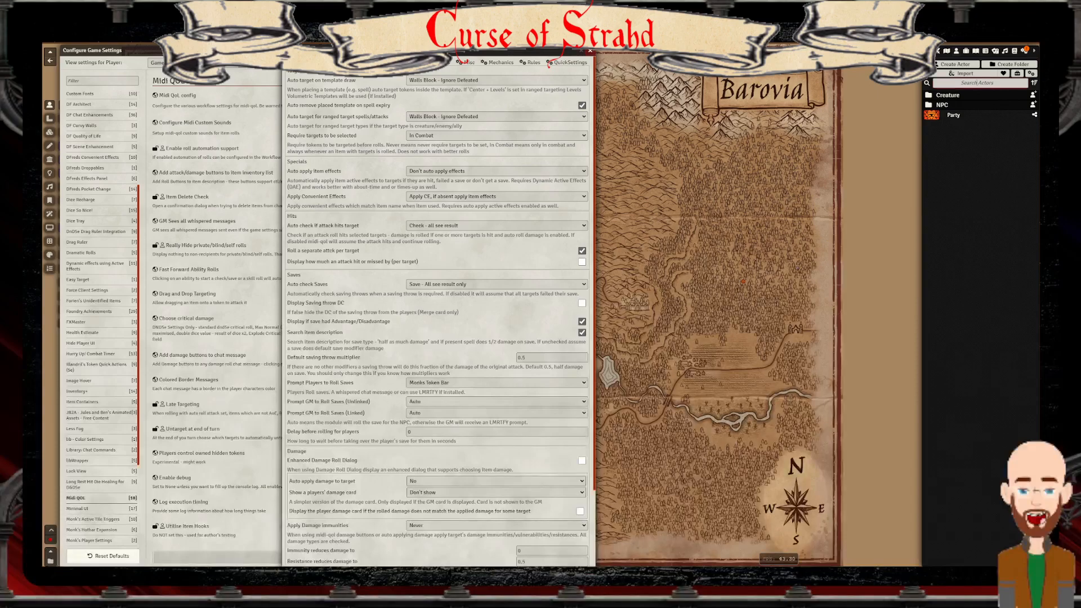
text(drag)
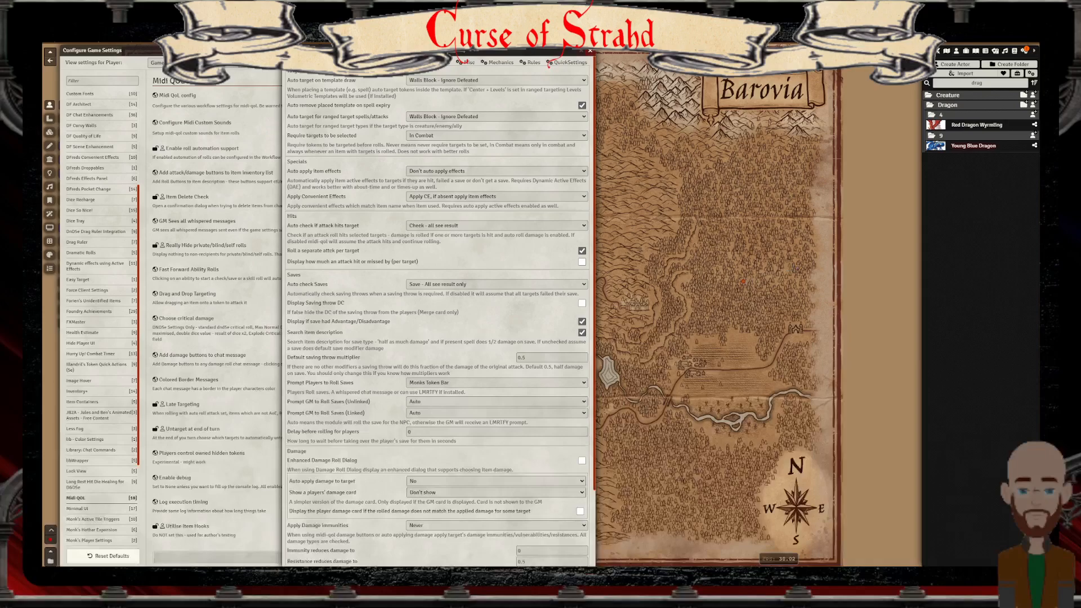
scroll(794, 267, up, 2)
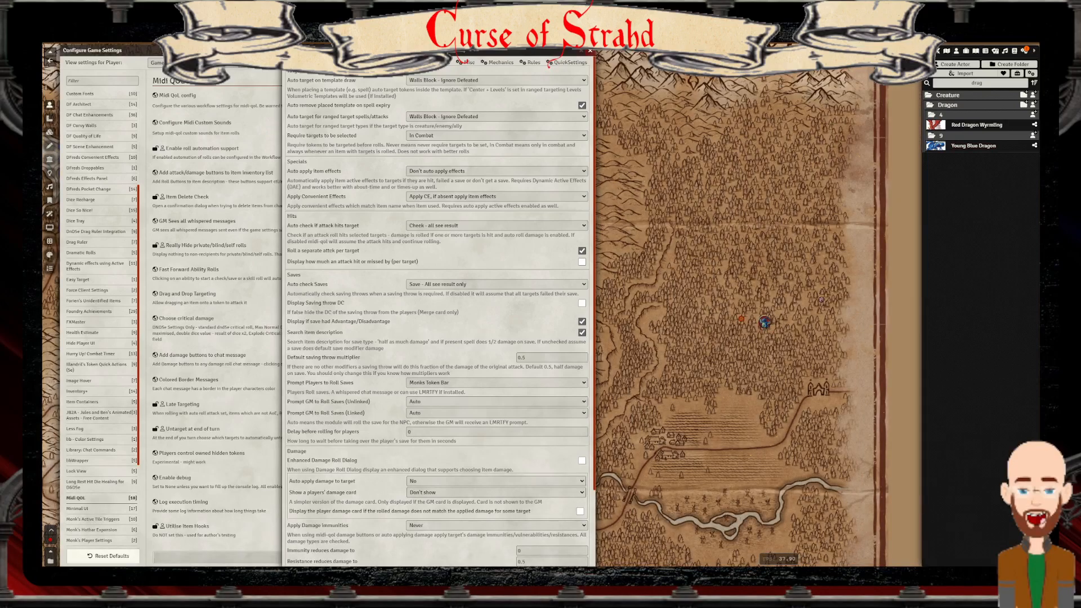
scroll(794, 315, up, 4)
drag(828, 326, 757, 326)
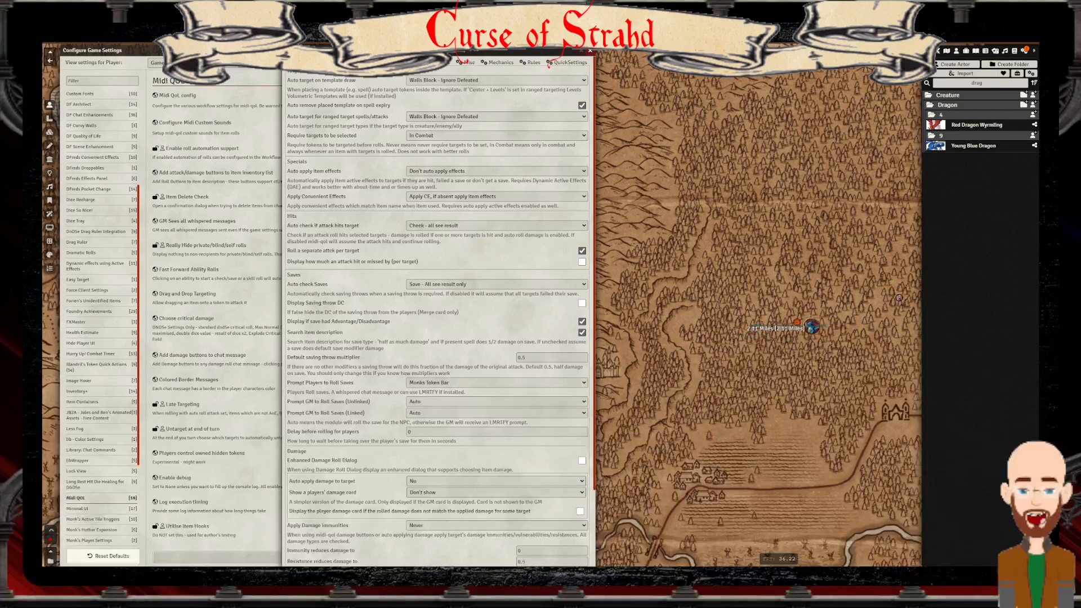
scroll(757, 327, up, 4)
drag(788, 332, 642, 366)
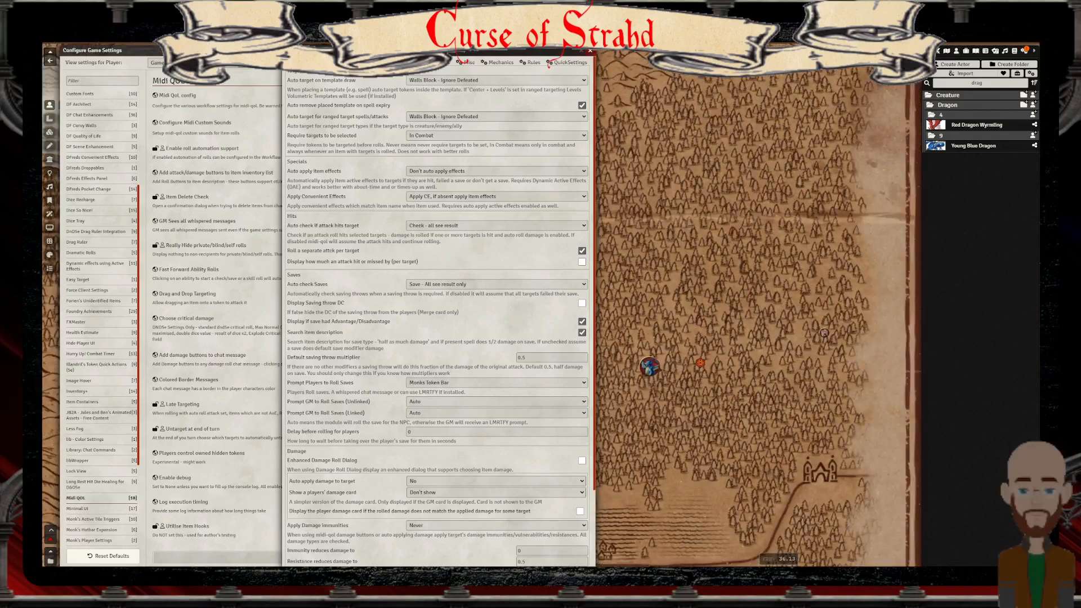
click(813, 335)
key(Delete)
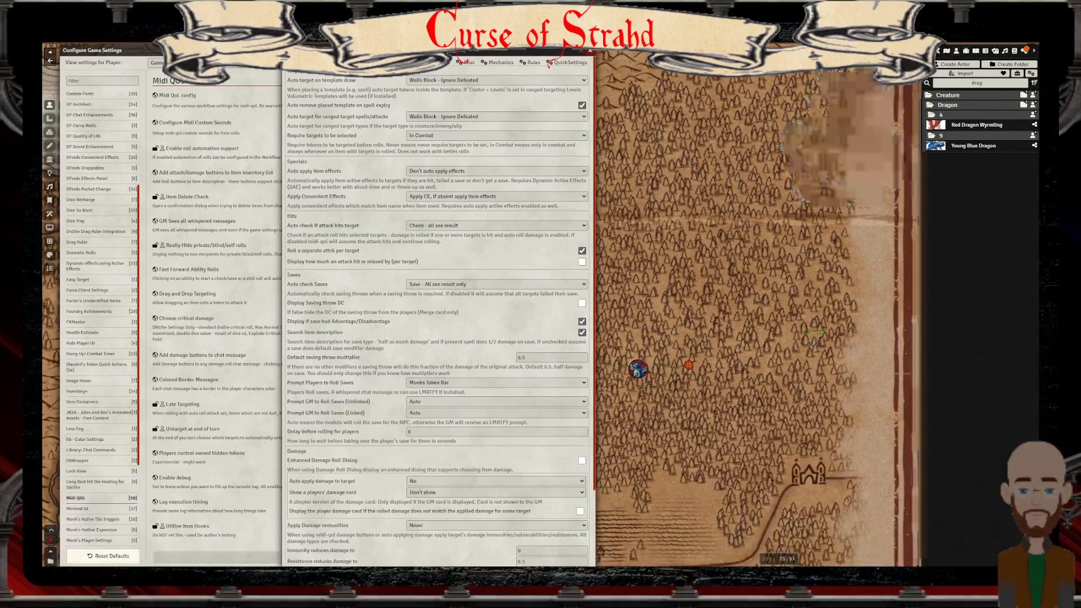
Try the Young Blue Dragon's Lightning Breath with its recharge consumed and a measured template
right_click(638, 369)
click(638, 338)
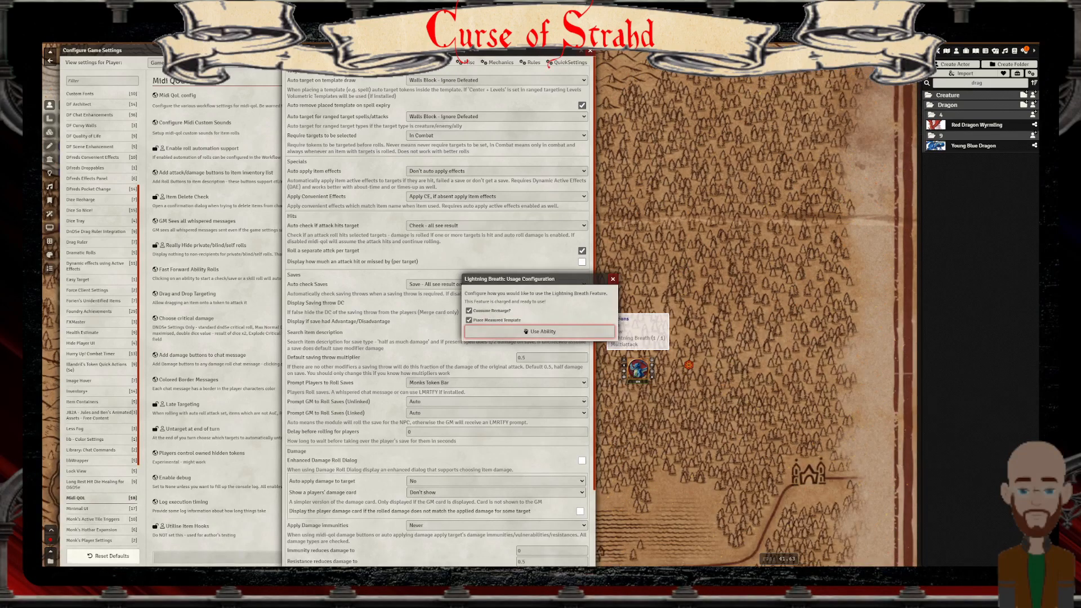
click(541, 332)
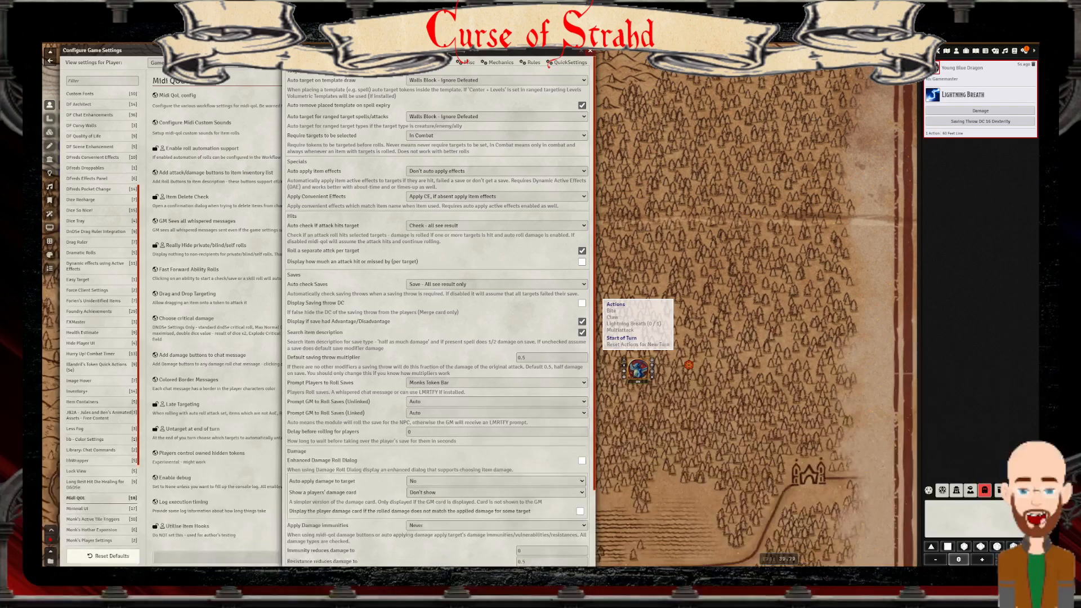
Delete the dragon and party tokens from the Barovia map and remove the Lightning Breath chat message
scroll(758, 308, up, 5)
scroll(619, 306, up, 7)
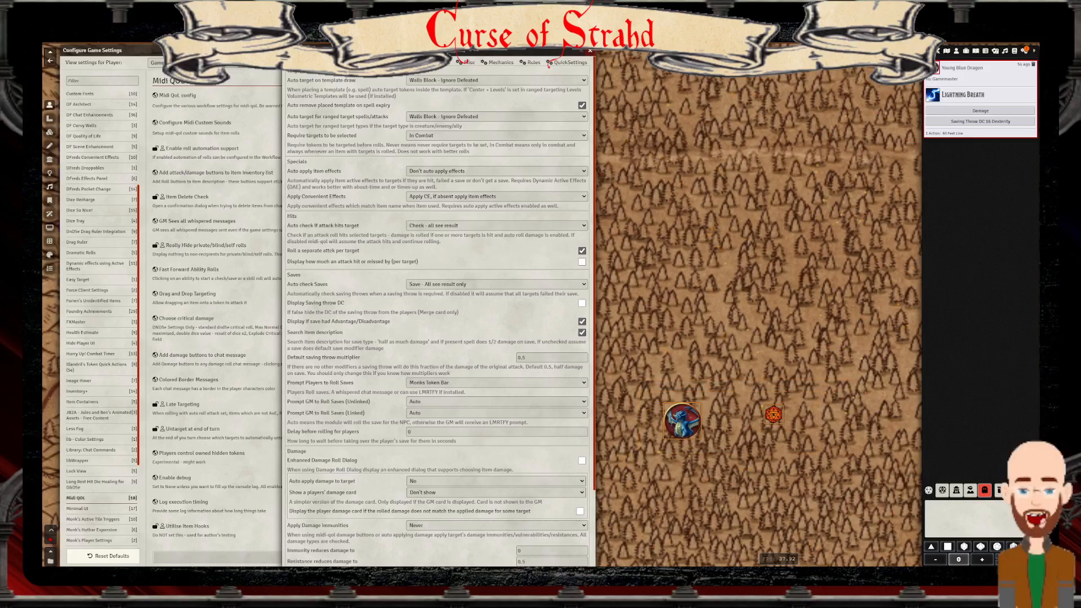
key(Delete)
scroll(758, 307, down, 7)
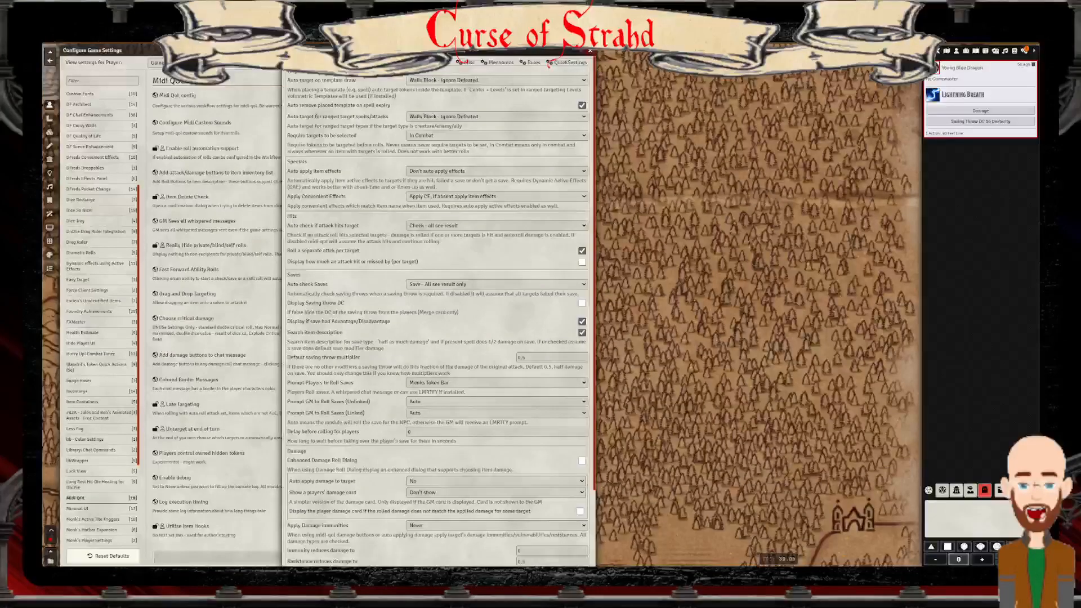
click(1033, 65)
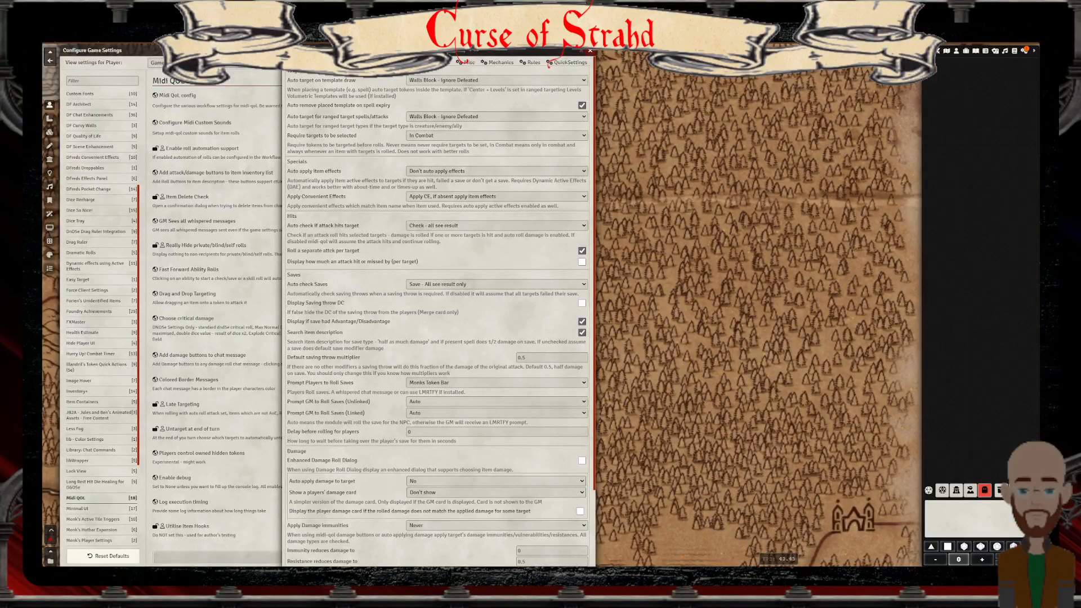
Open the Berez scene from the Ch. 10: The Ruins of Berez folder
click(946, 51)
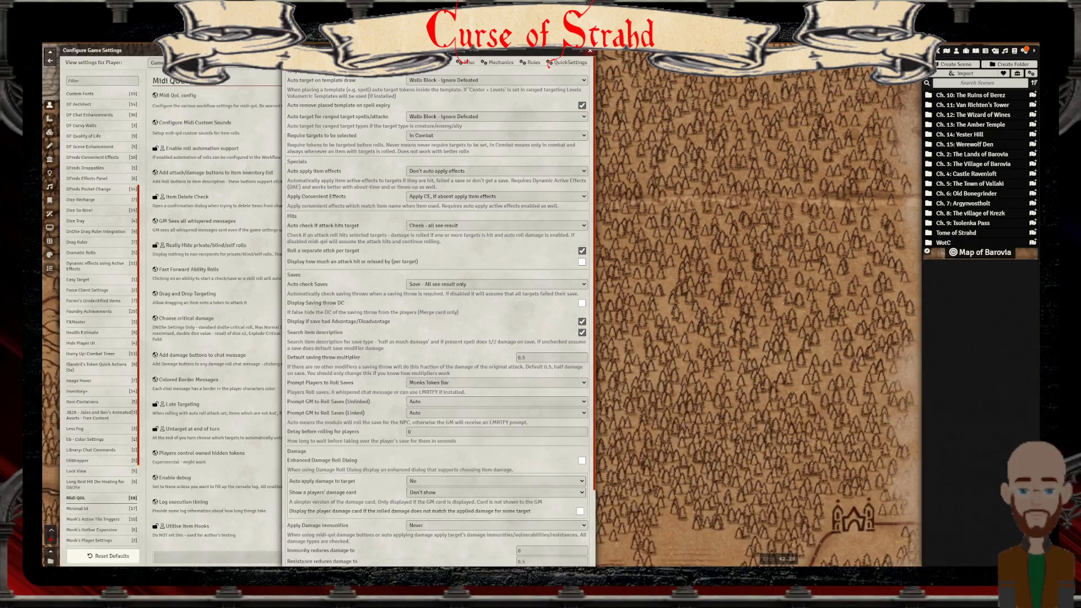
click(966, 193)
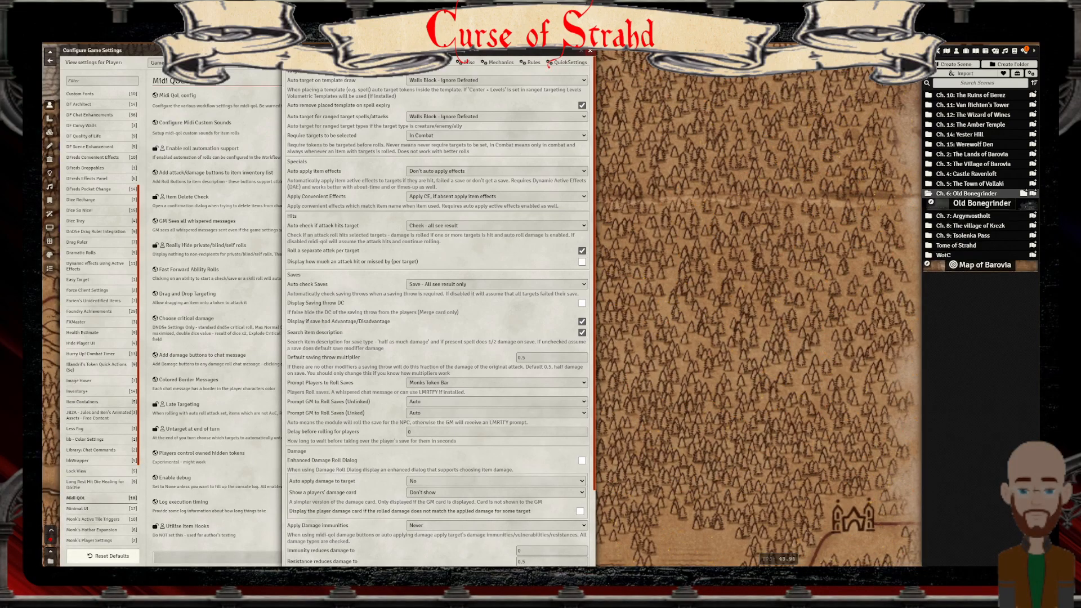
click(967, 193)
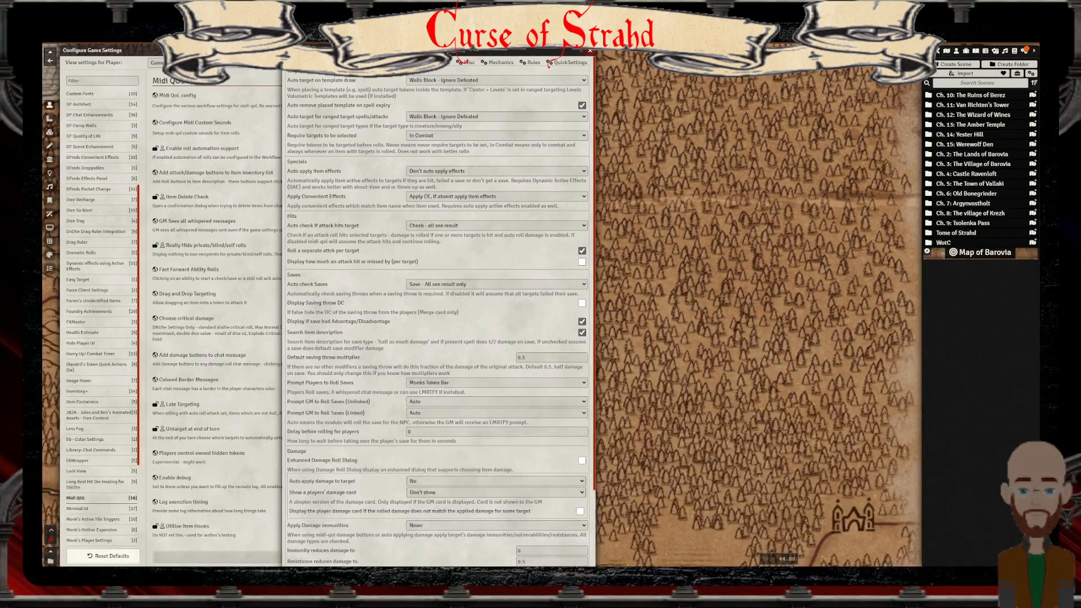
click(970, 95)
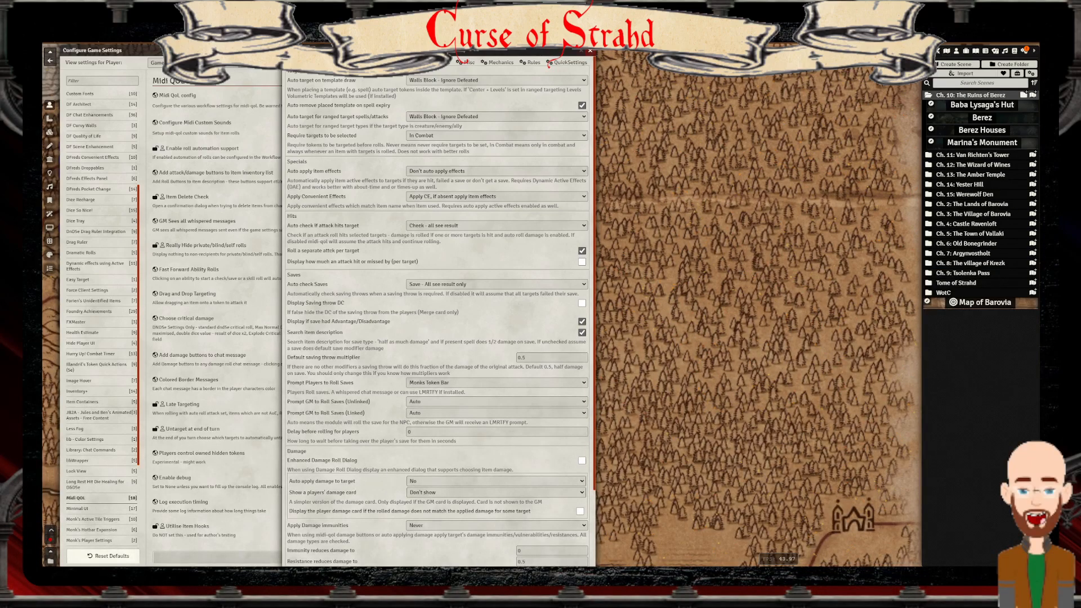
click(982, 118)
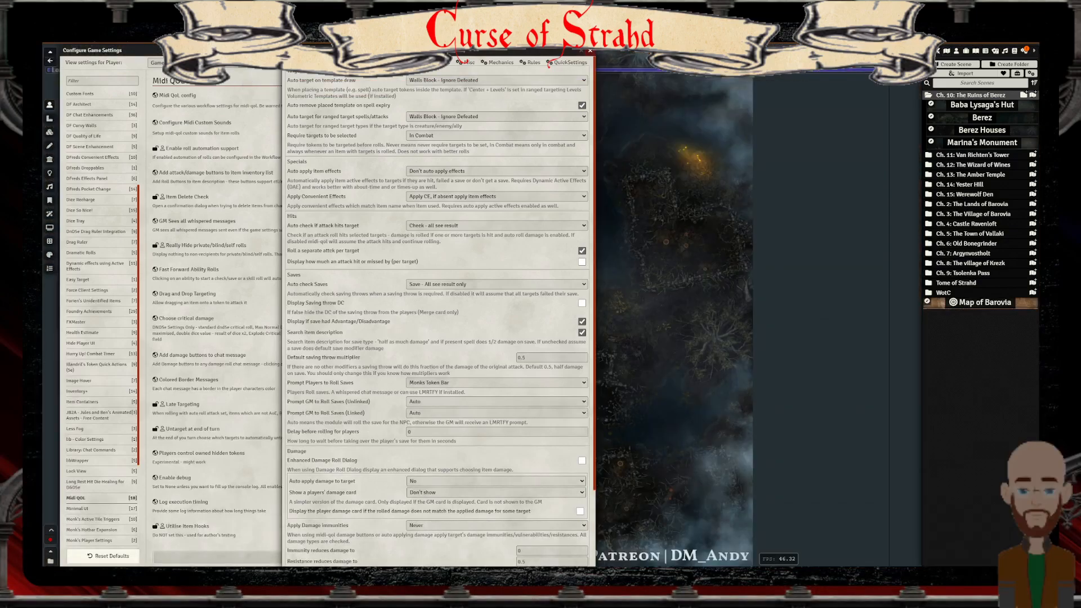
Save the Midi QOL workflow settings and the game settings, clearing both windows from the scene
double_click(93, 51)
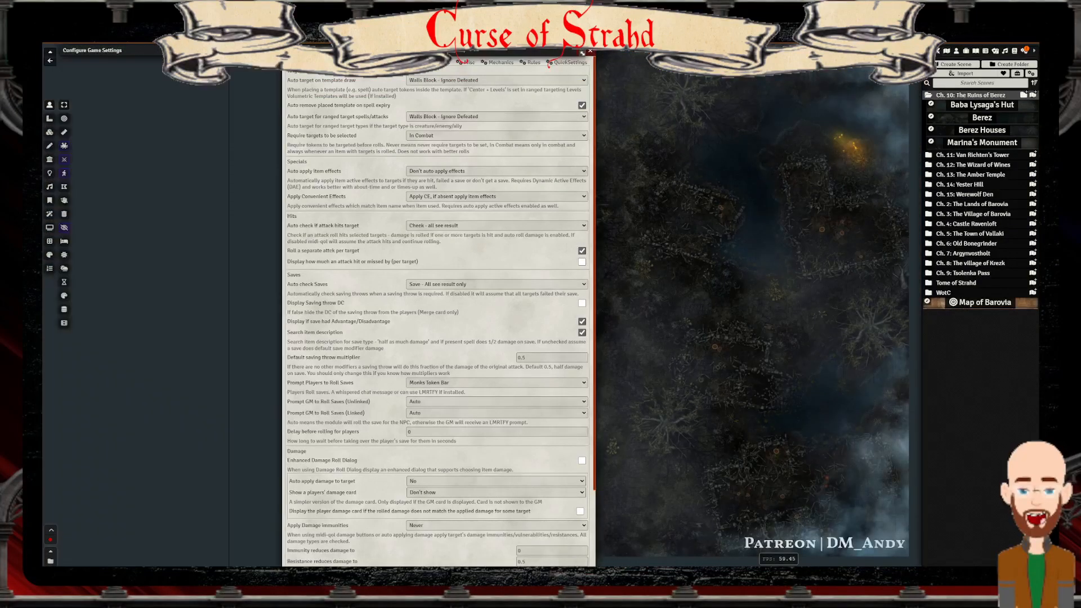
double_click(439, 50)
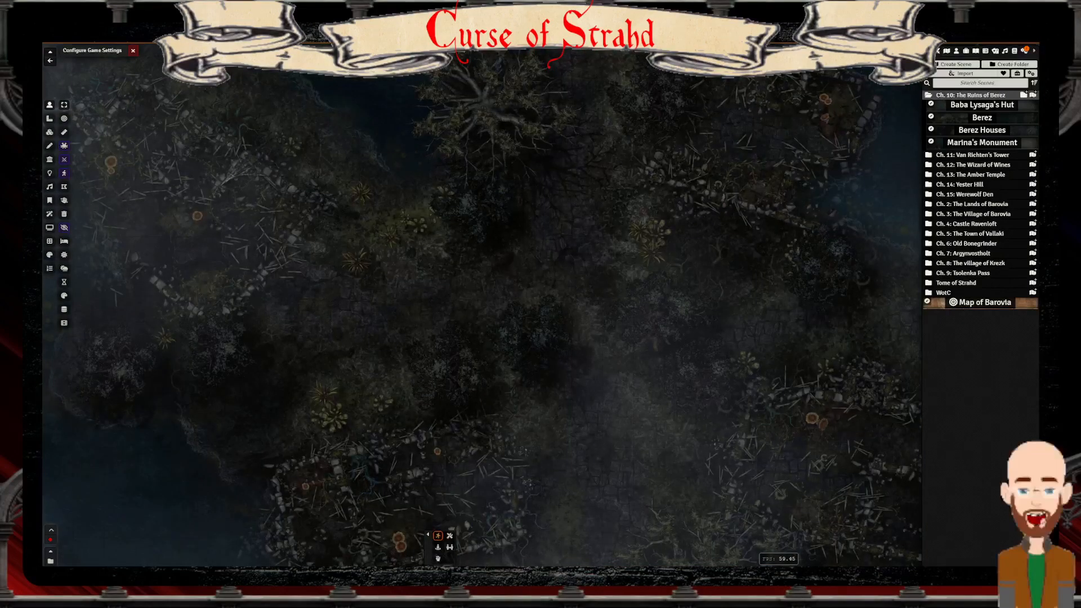
double_click(490, 51)
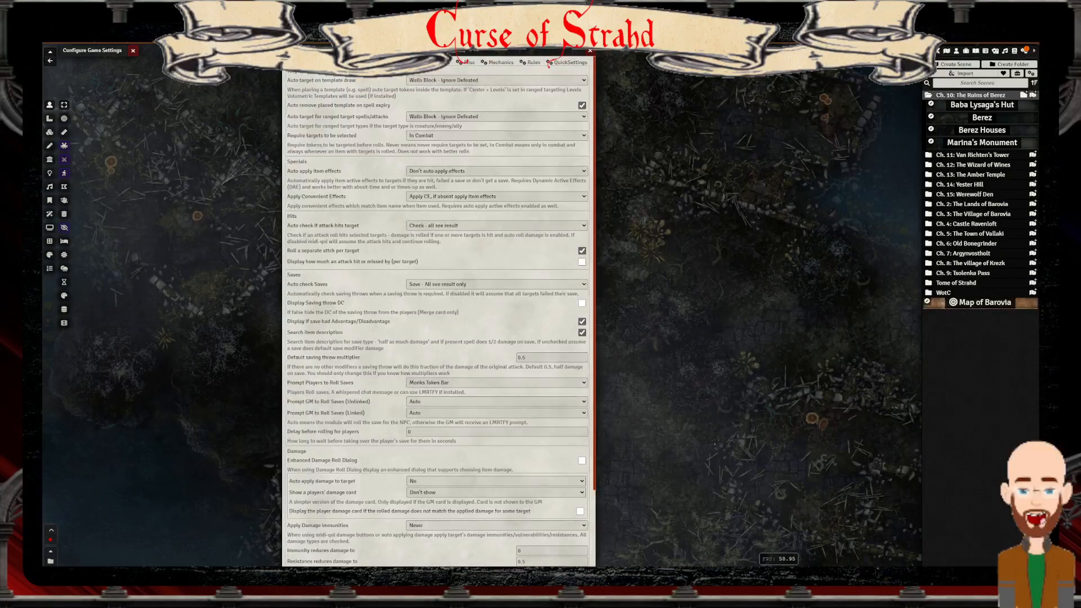
scroll(438, 315, down, 3)
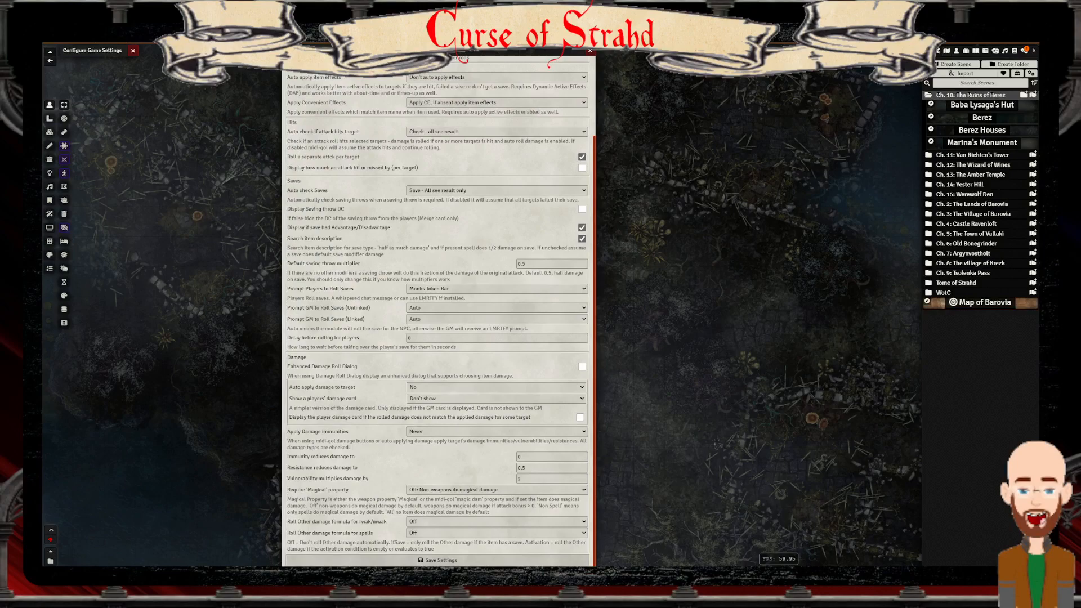
click(438, 560)
double_click(92, 50)
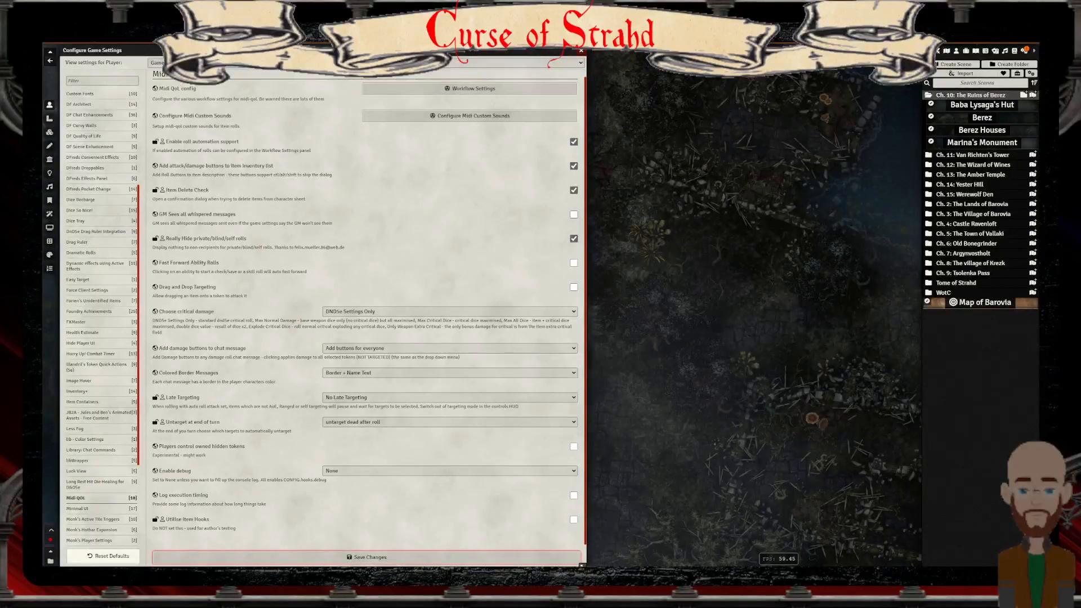
click(366, 558)
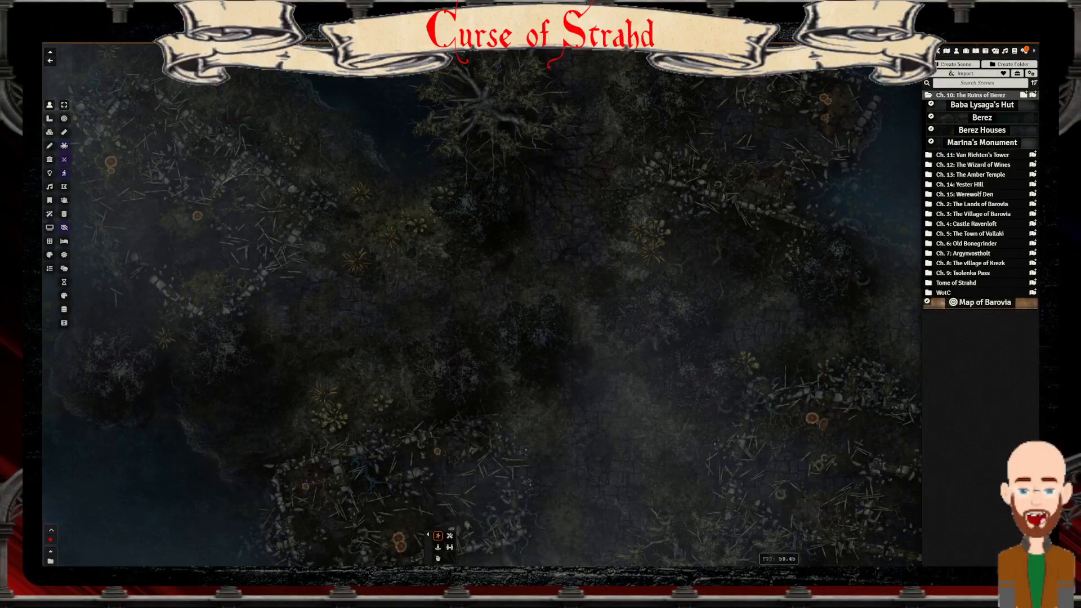
Place a Young Blue Dragon token and a Party token facing each other on the Berez scene
click(956, 50)
drag(973, 146, 352, 295)
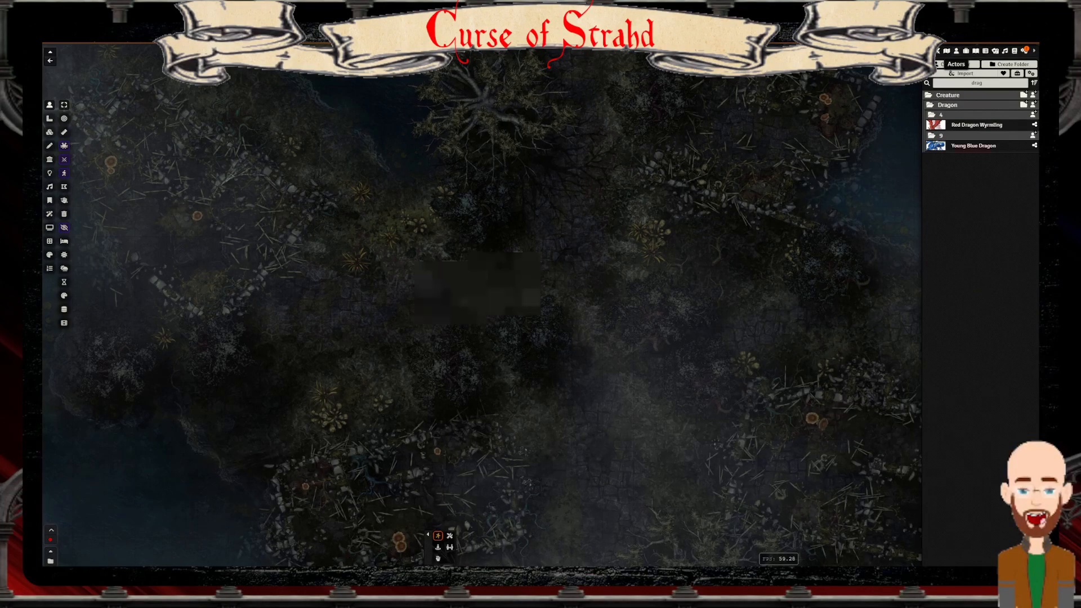
double_click(977, 83)
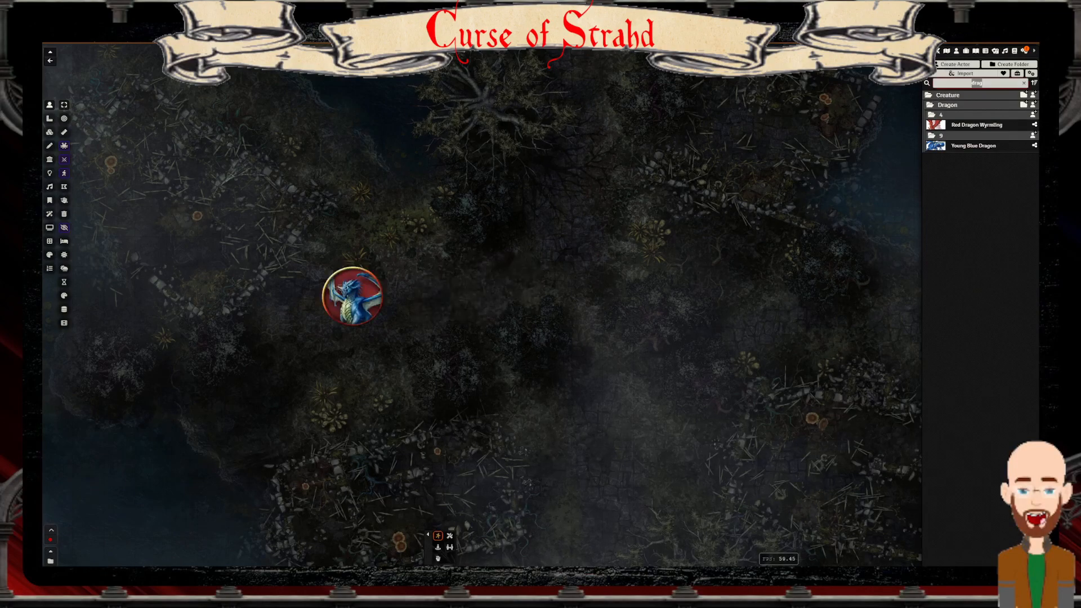
key(BackSpace)
drag(974, 185, 556, 282)
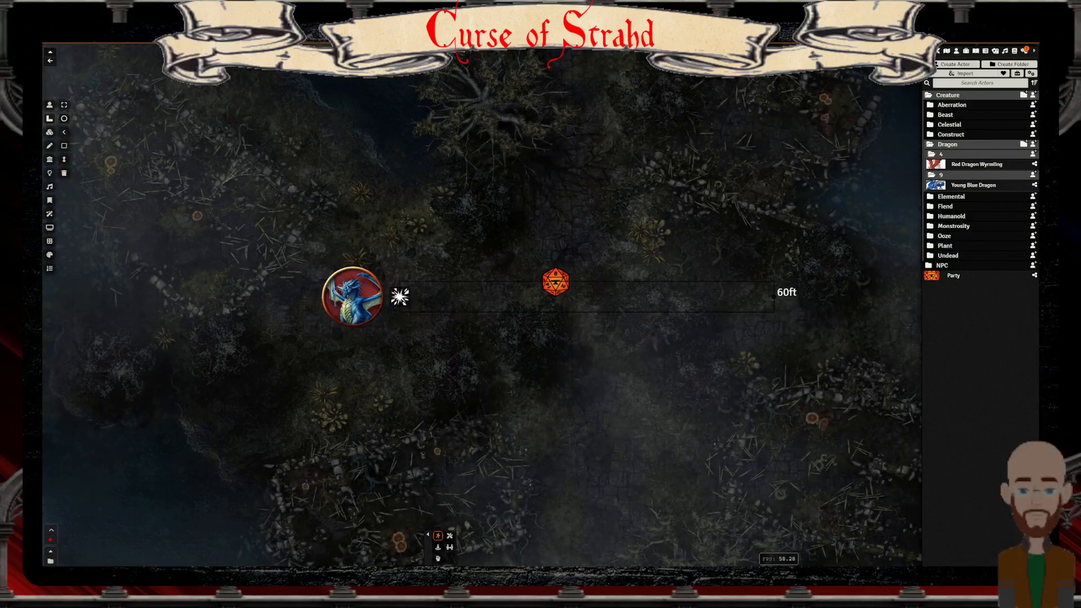
Place the dragon's 60 ft Lightning Breath line across the Party token and check the roll results in the chat log
click(556, 282)
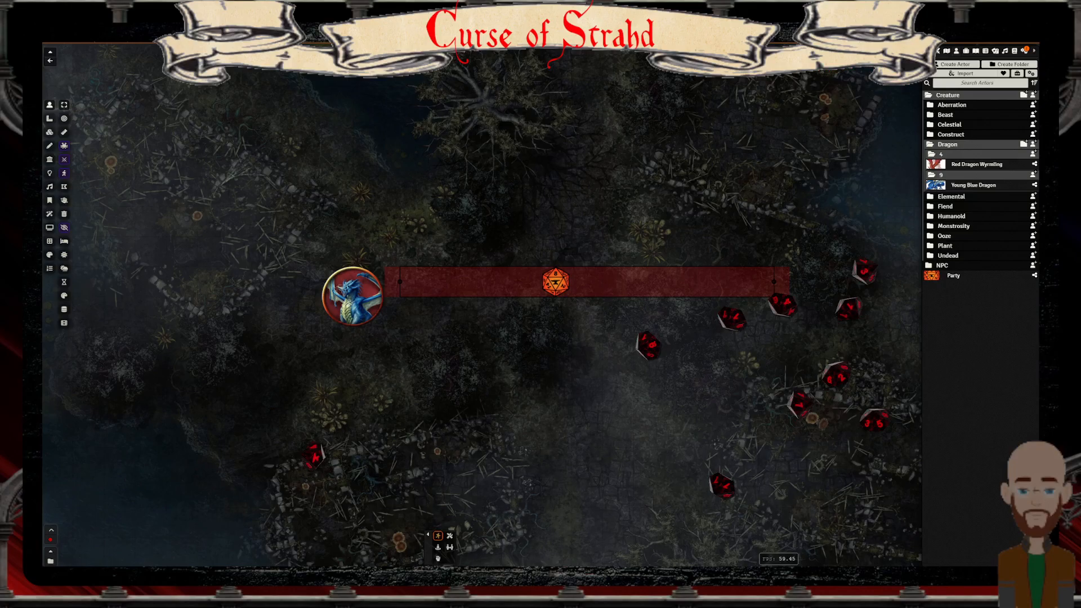
click(928, 51)
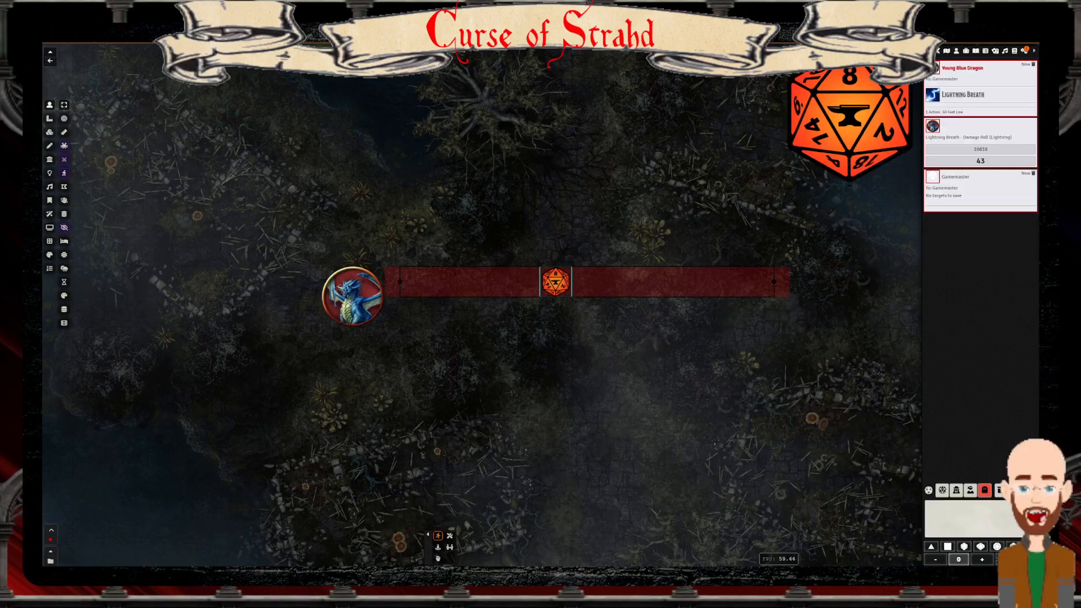
click(352, 296)
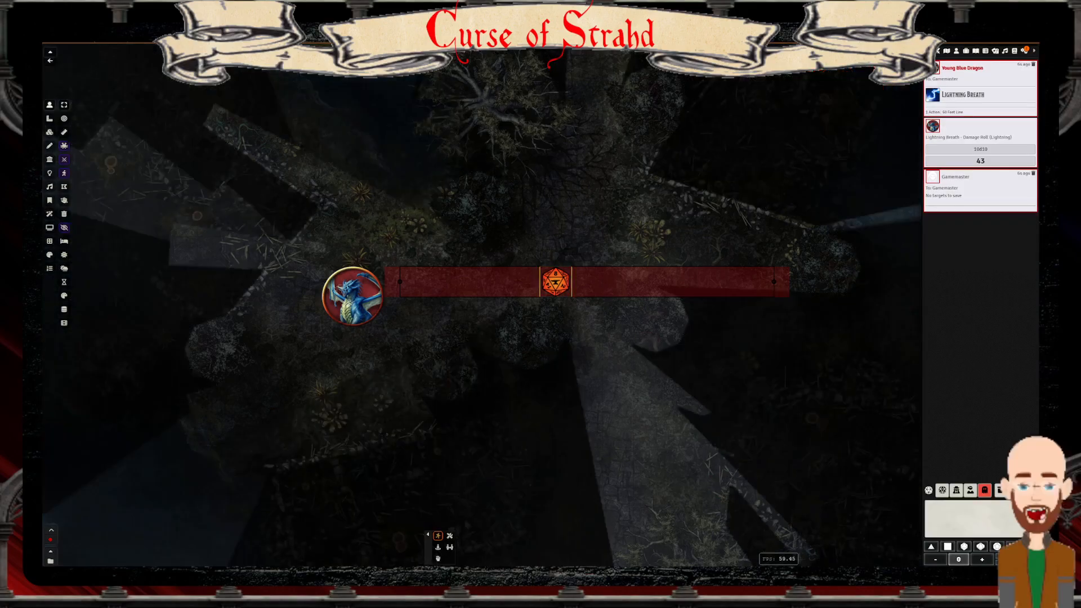
key(Escape)
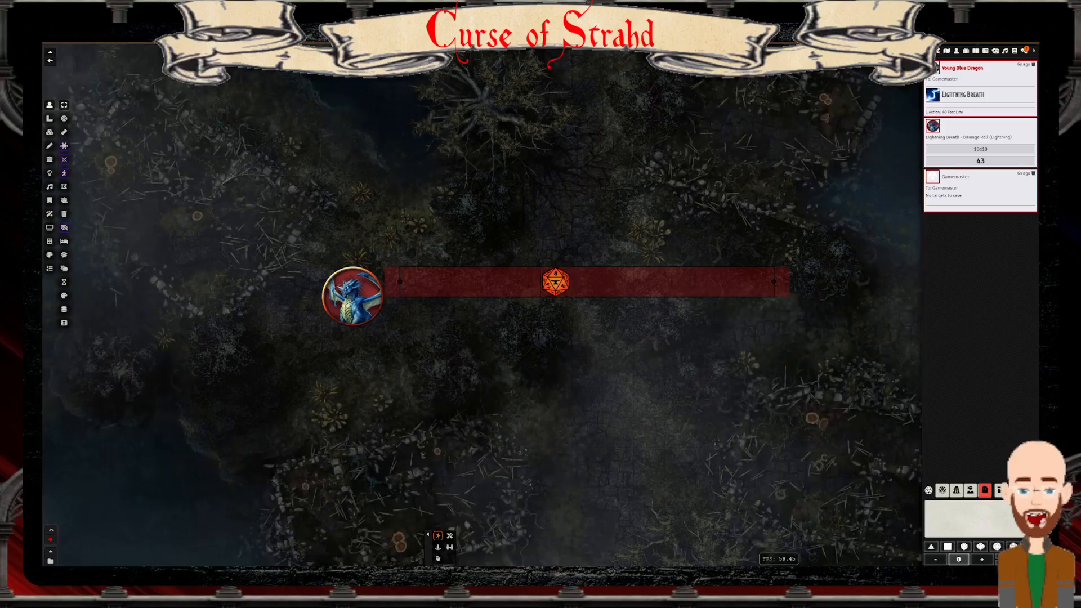
Reopen Midi QOL's workflow settings and examine the choices for Auto apply damage to target
click(1024, 51)
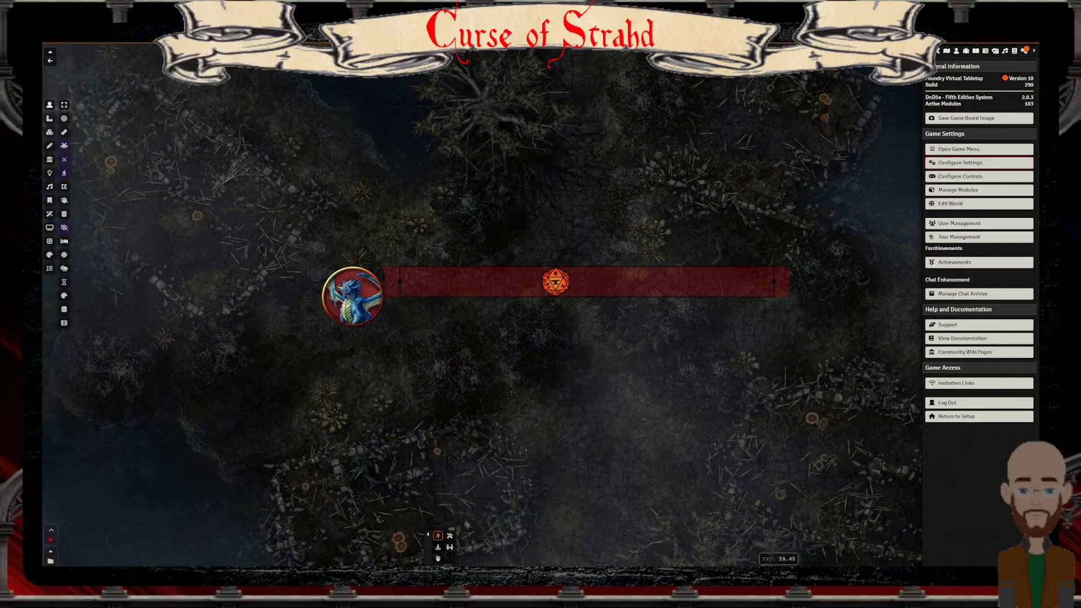
click(963, 162)
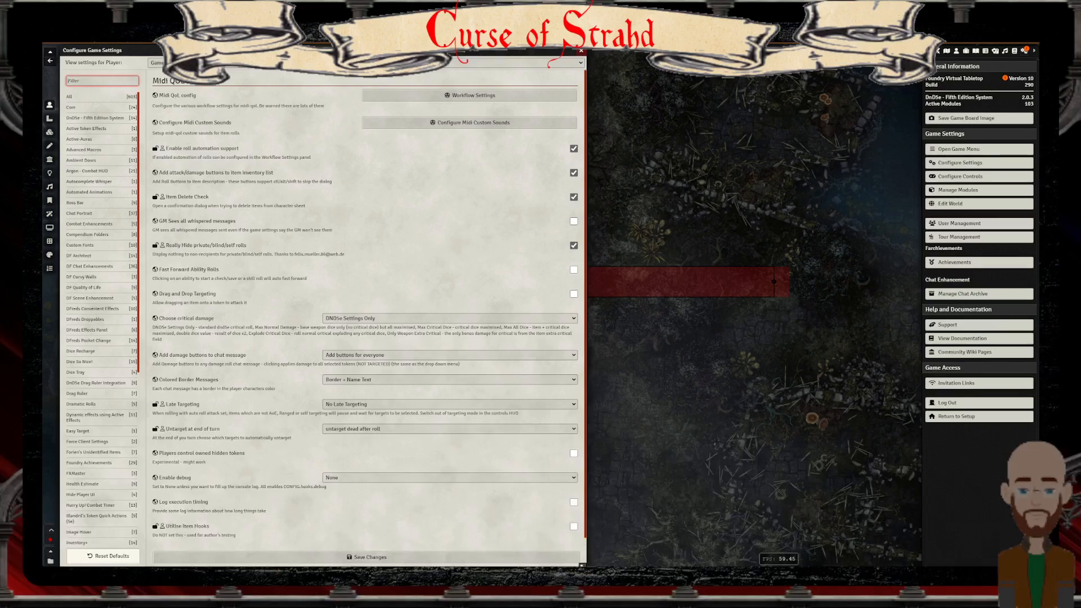
click(469, 96)
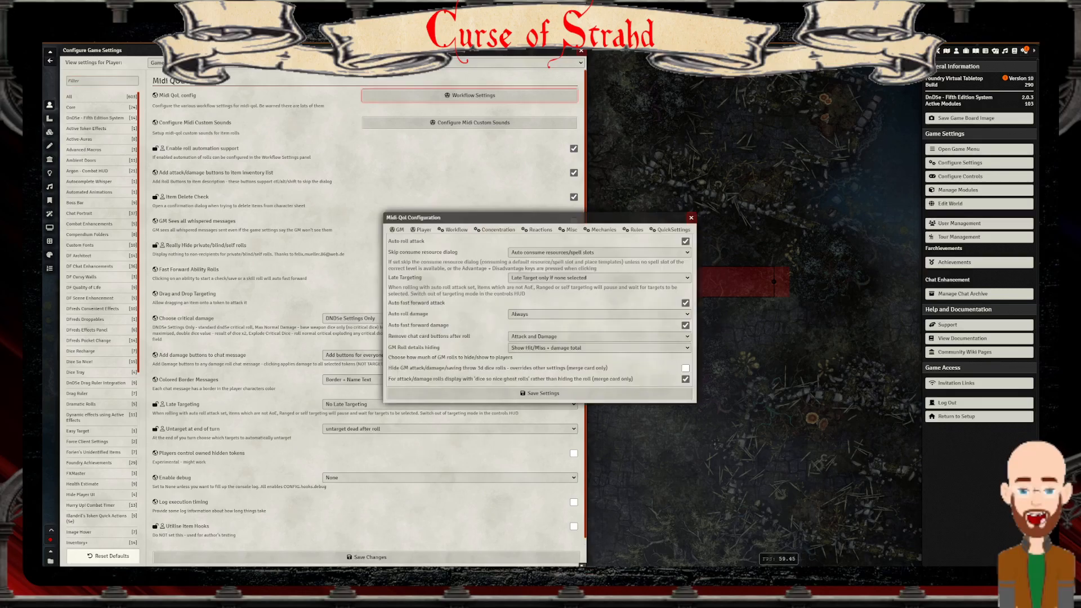
click(453, 230)
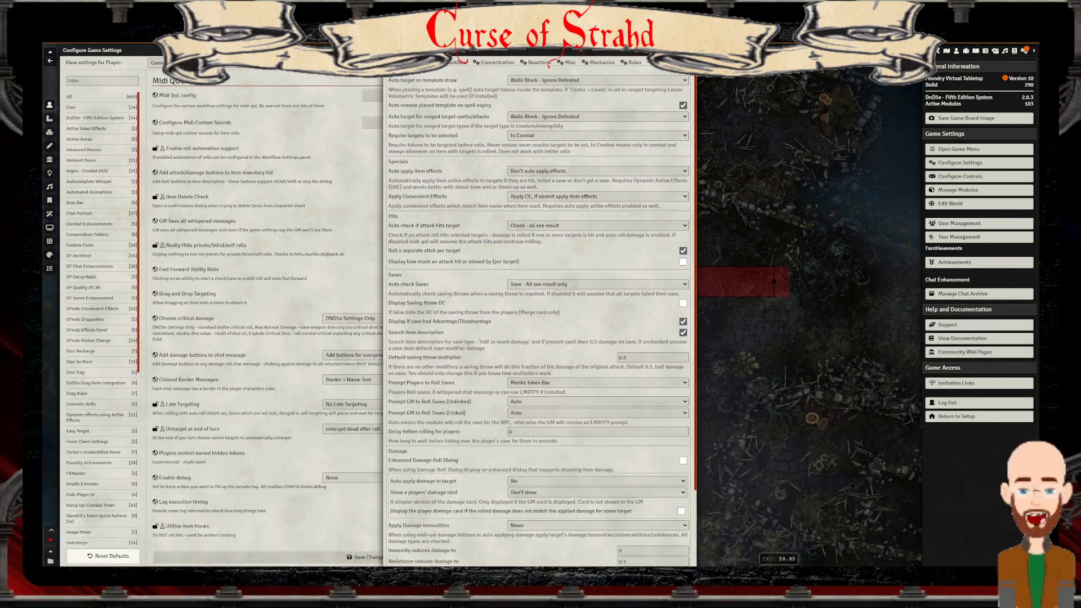
click(597, 480)
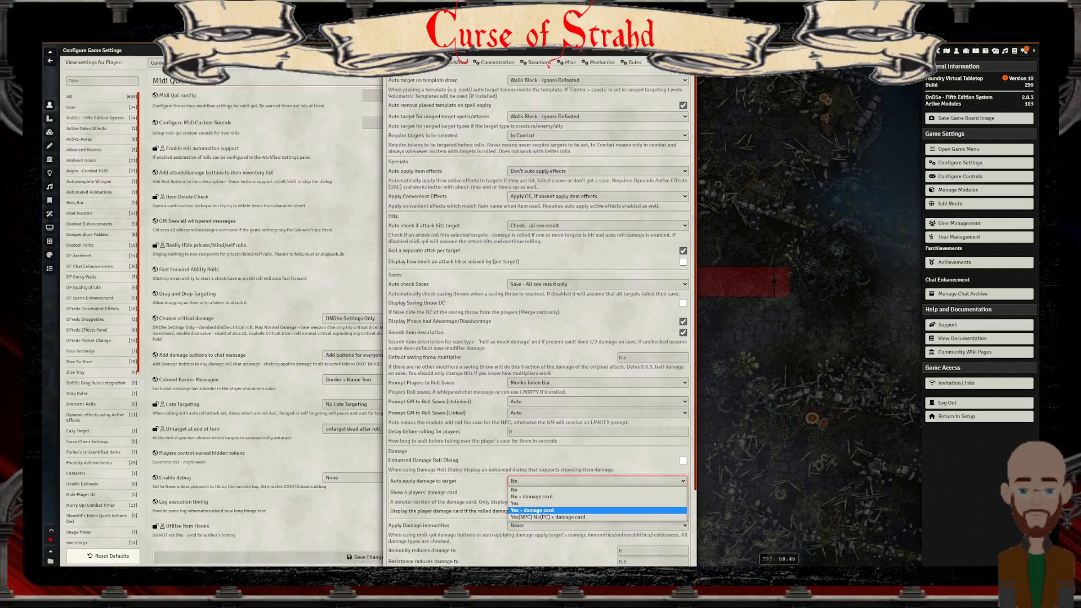
click(478, 502)
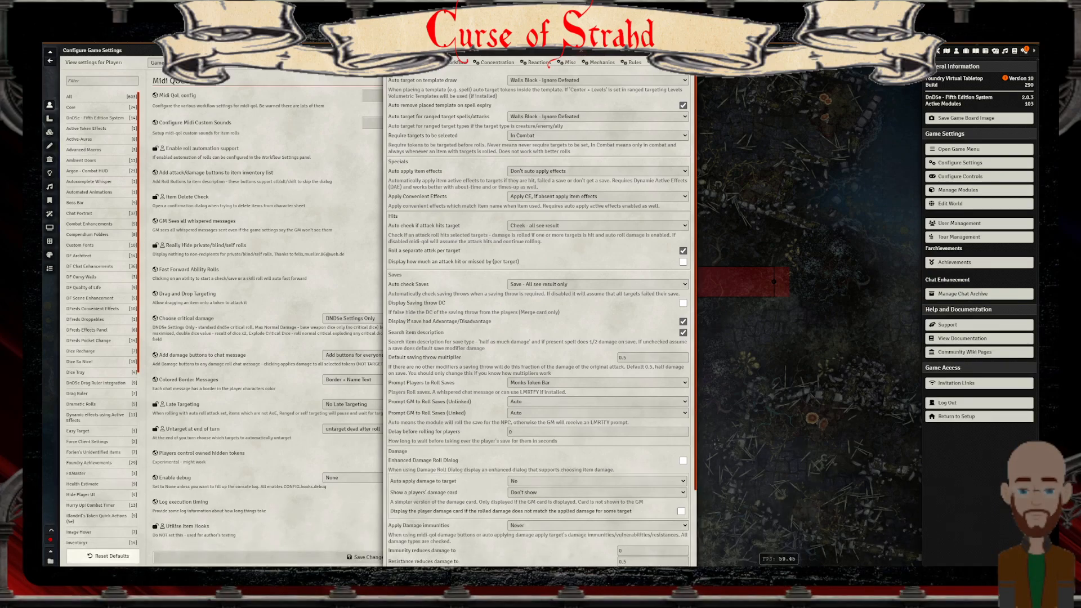
Set Auto apply damage to target to "Yes + damage card" and review the choices for Show a players' damage card
click(596, 481)
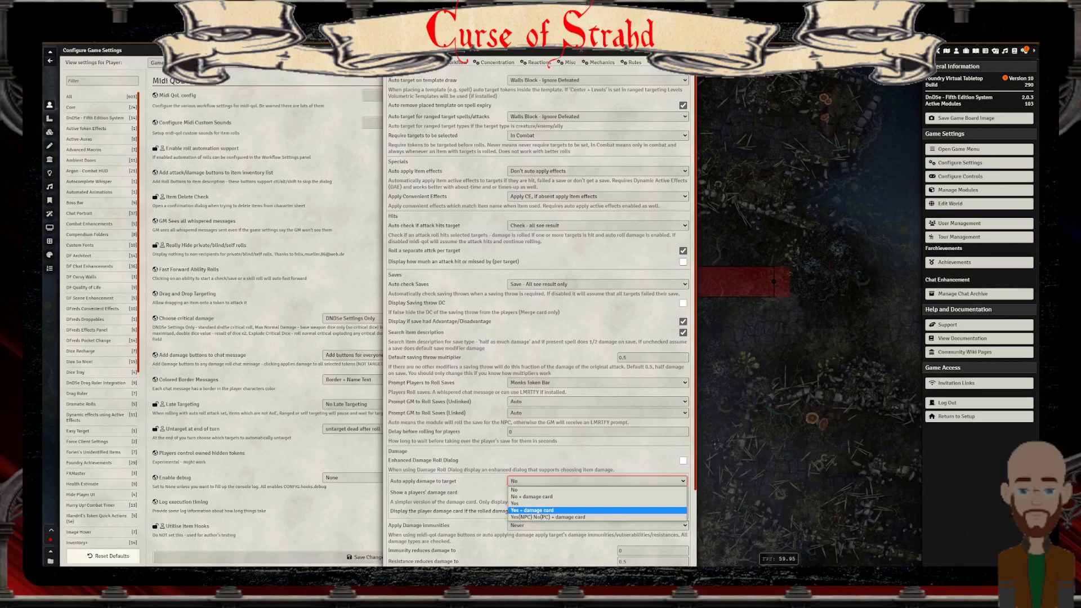
click(540, 511)
click(597, 480)
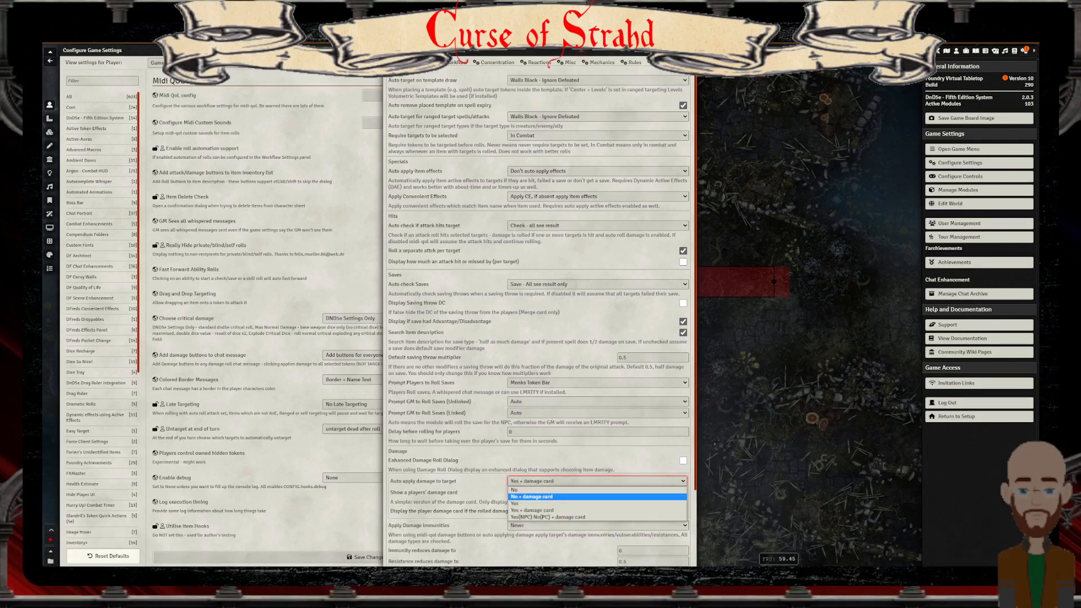
click(541, 503)
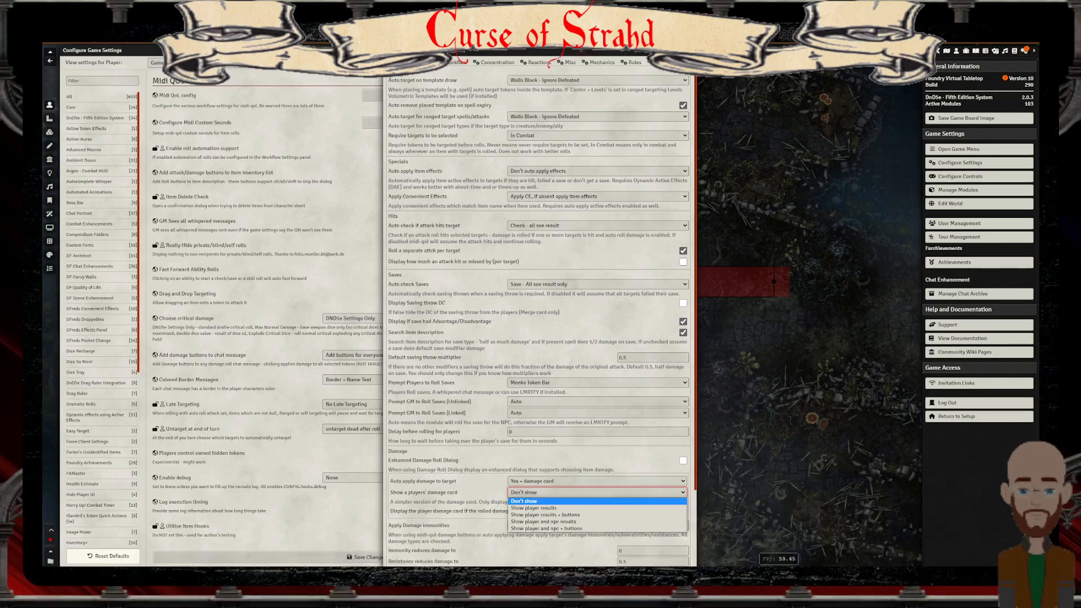
key(Escape)
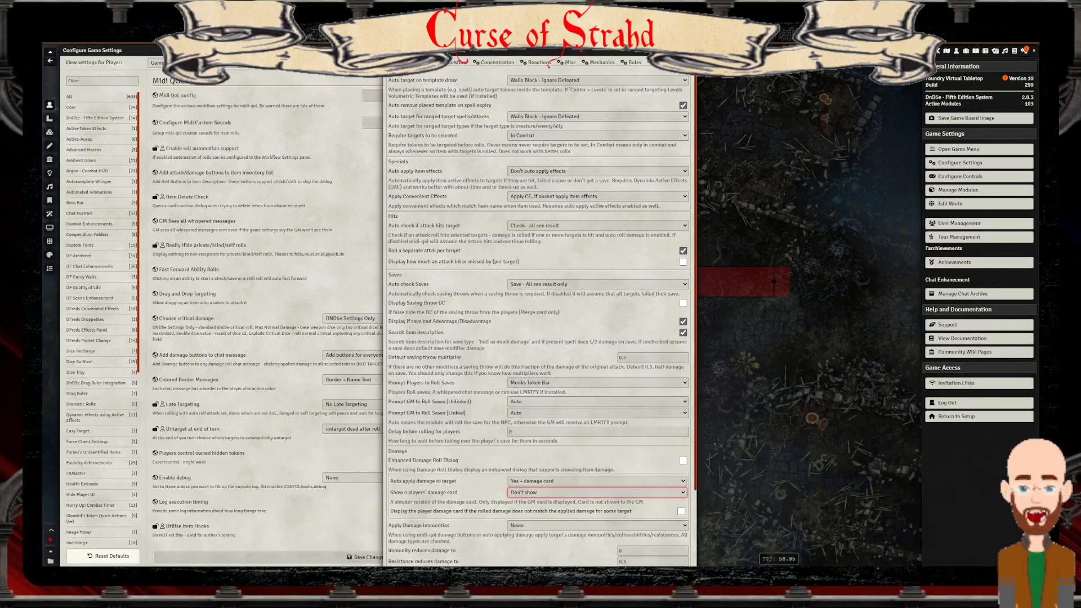
Set the delay before rolling for players to 30 and Apply Damage Immunities to "apply immunities + physical"
click(509, 432)
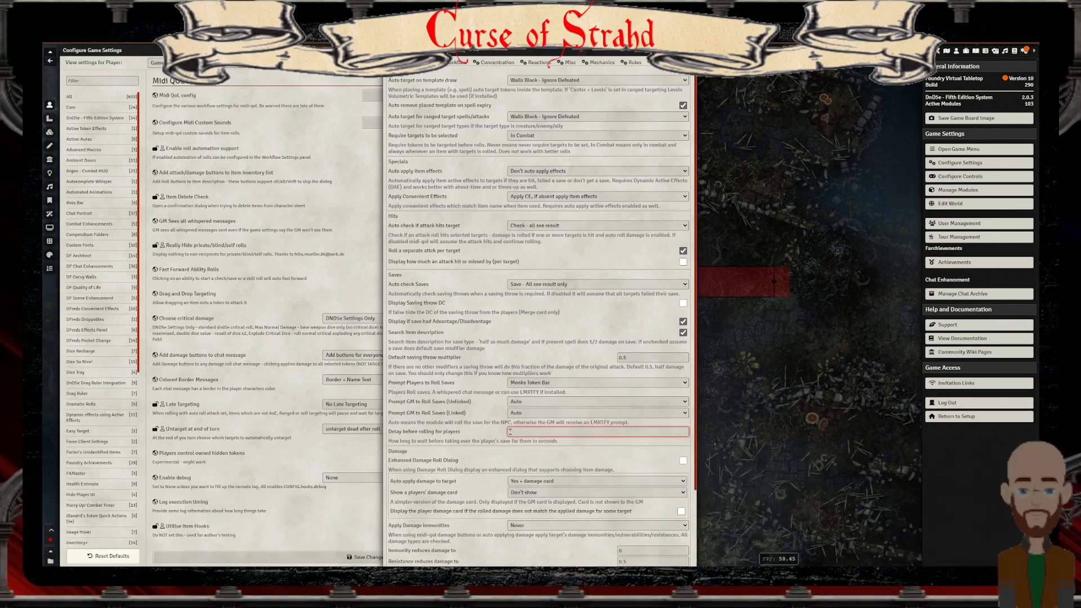
text(30)
scroll(541, 496, down, 1)
click(597, 487)
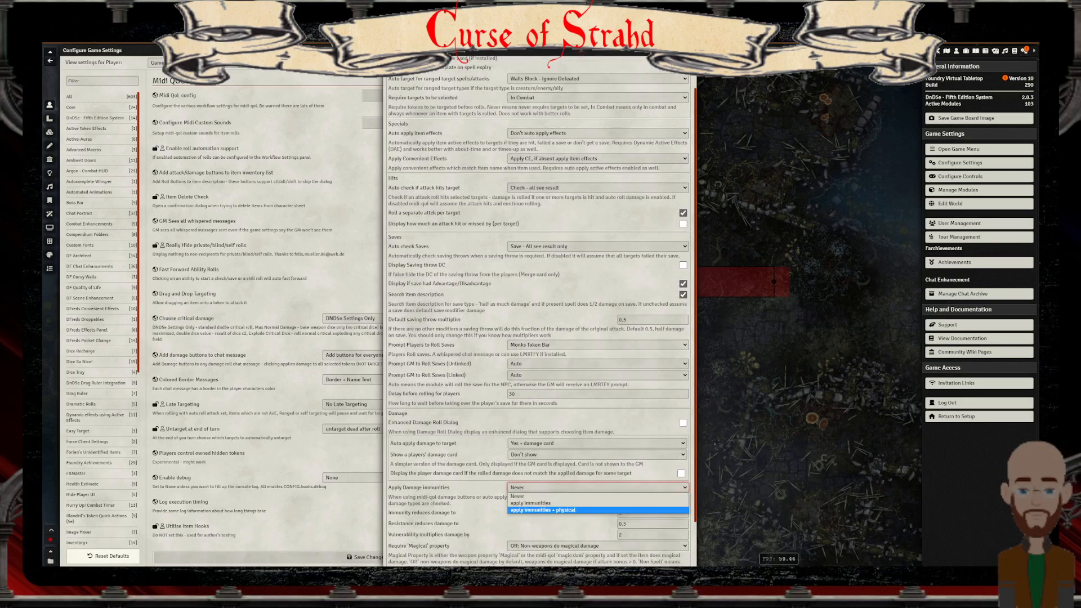
click(557, 510)
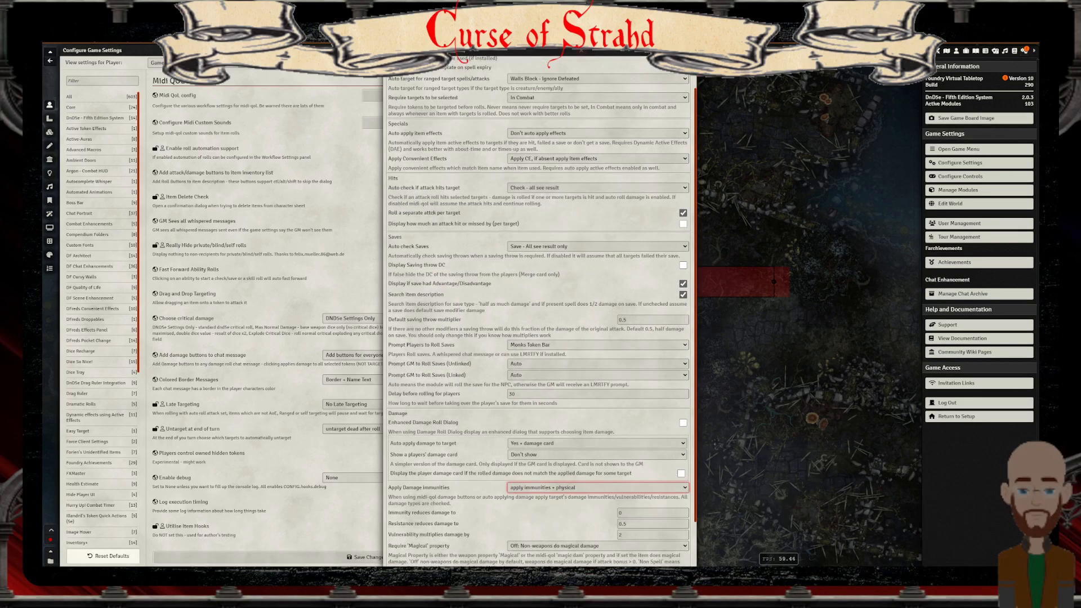
Examine the choices for Require 'Magical' property and look over the remaining save and damage options in the workflow settings
scroll(541, 311, down, 1)
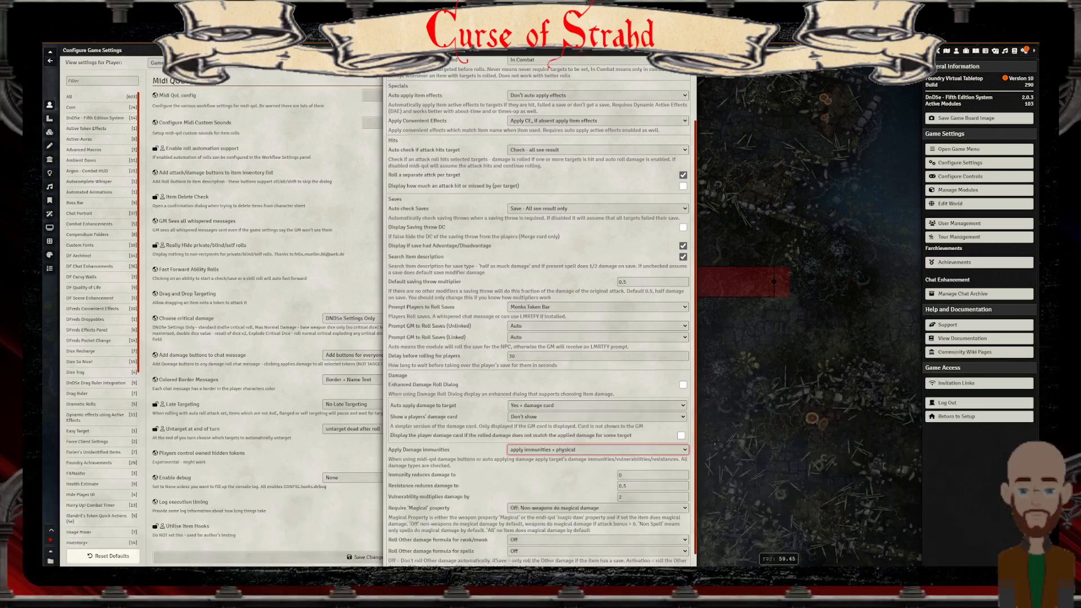
scroll(541, 311, down, 1)
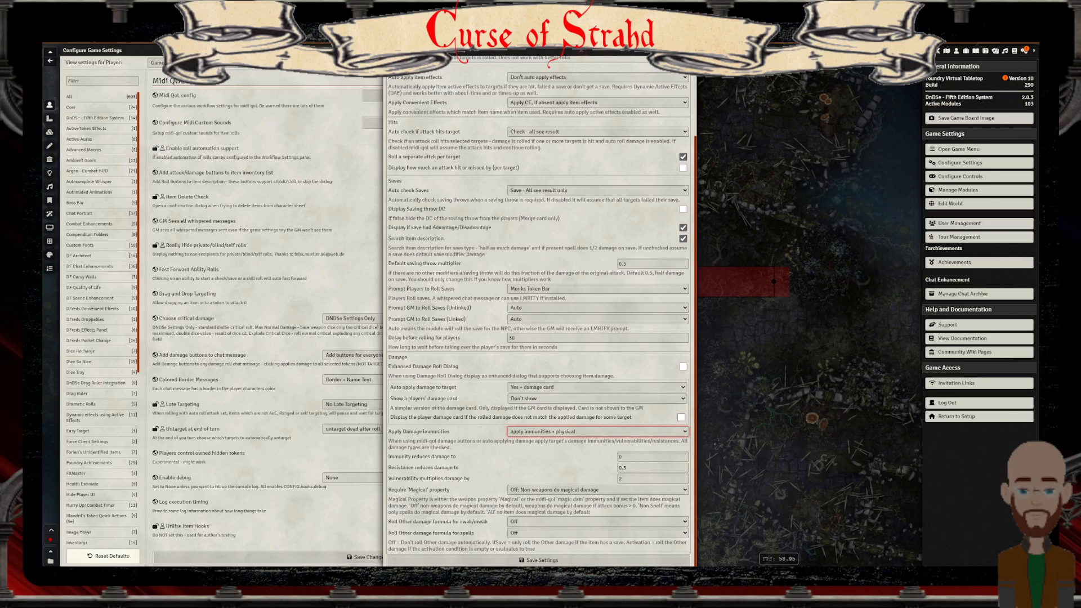
click(597, 490)
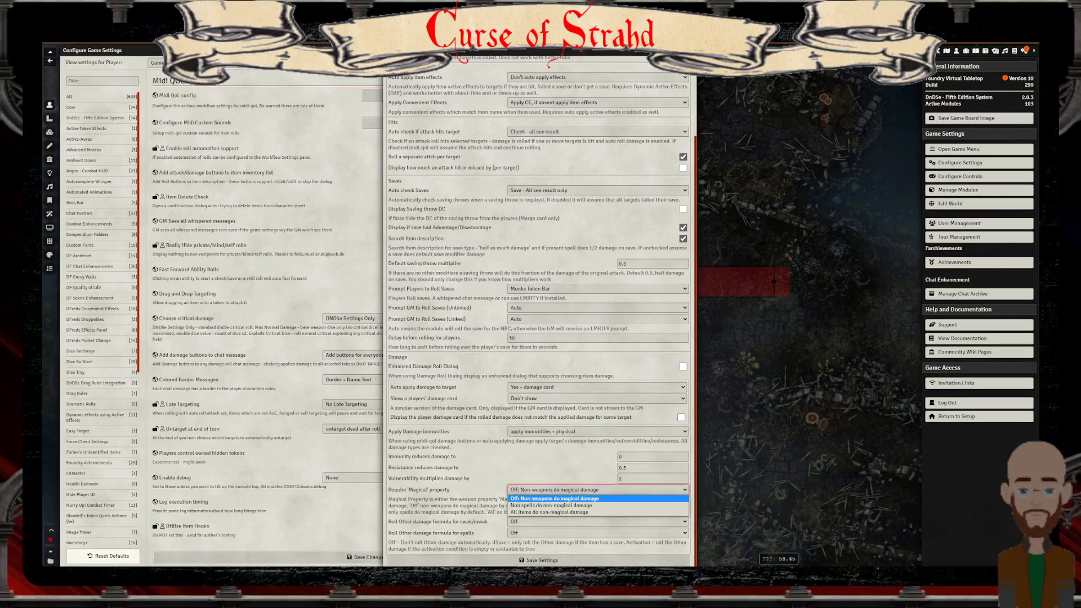
click(597, 490)
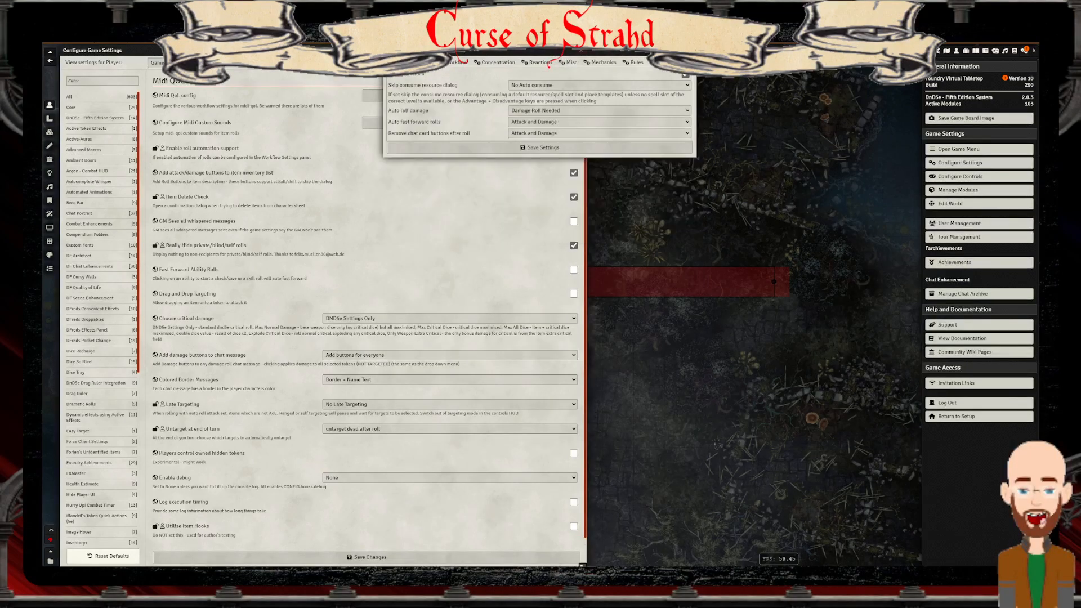
click(457, 63)
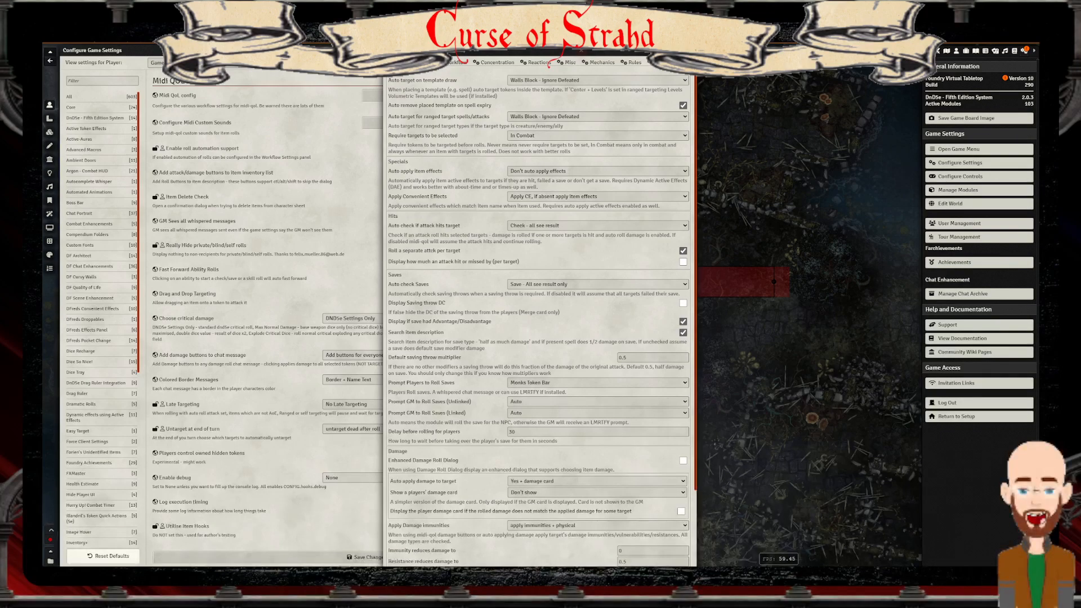
scroll(538, 316, down, 2)
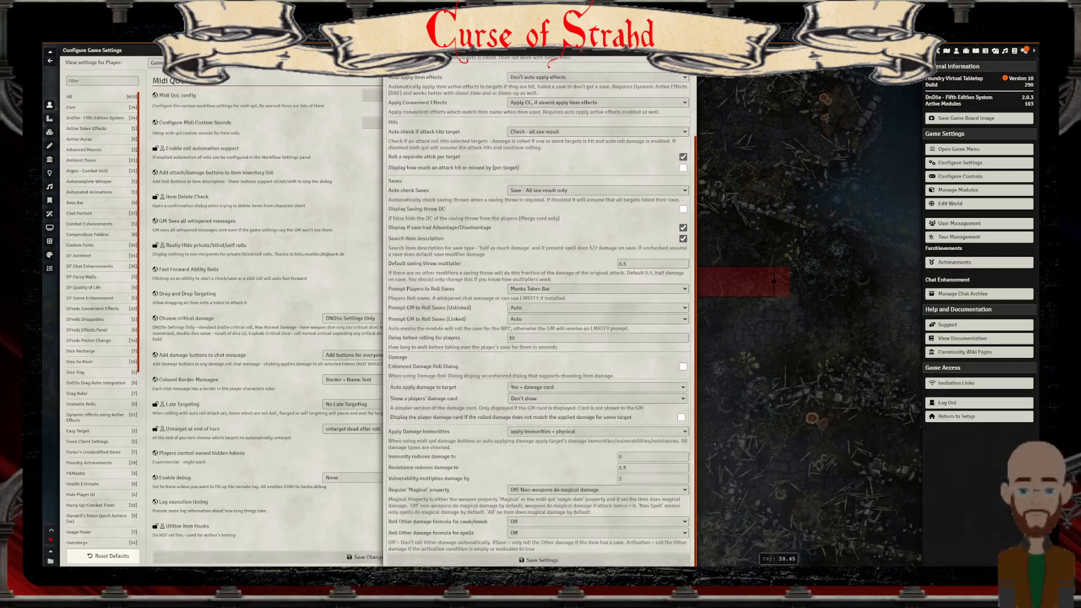
scroll(538, 315, up, 1)
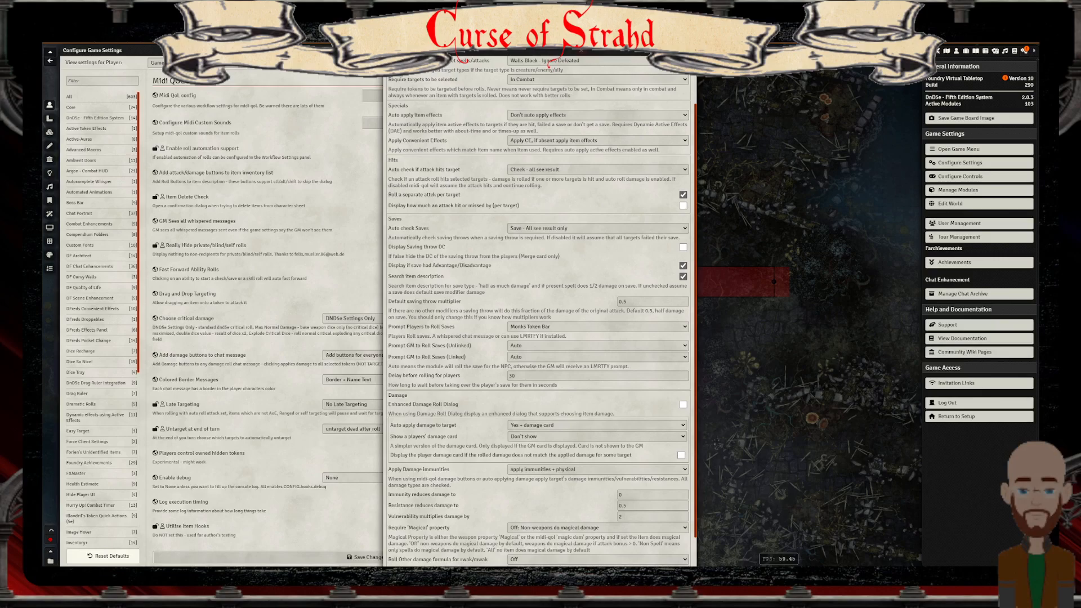
scroll(537, 315, up, 1)
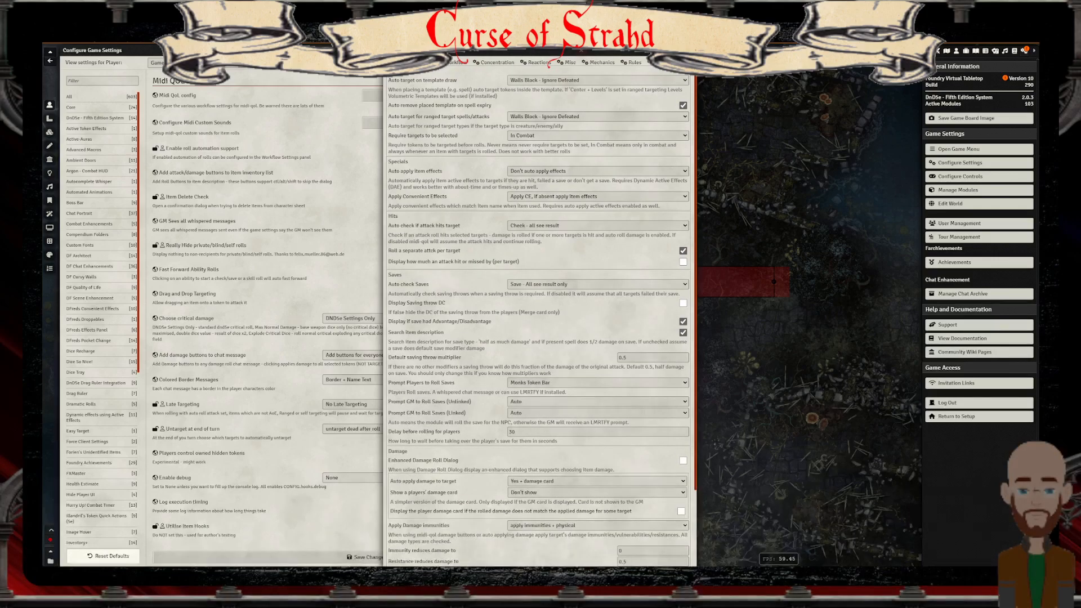
Move the settings windows out of the way and set the Party actor's current and maximum hit points to 10
double_click(534, 50)
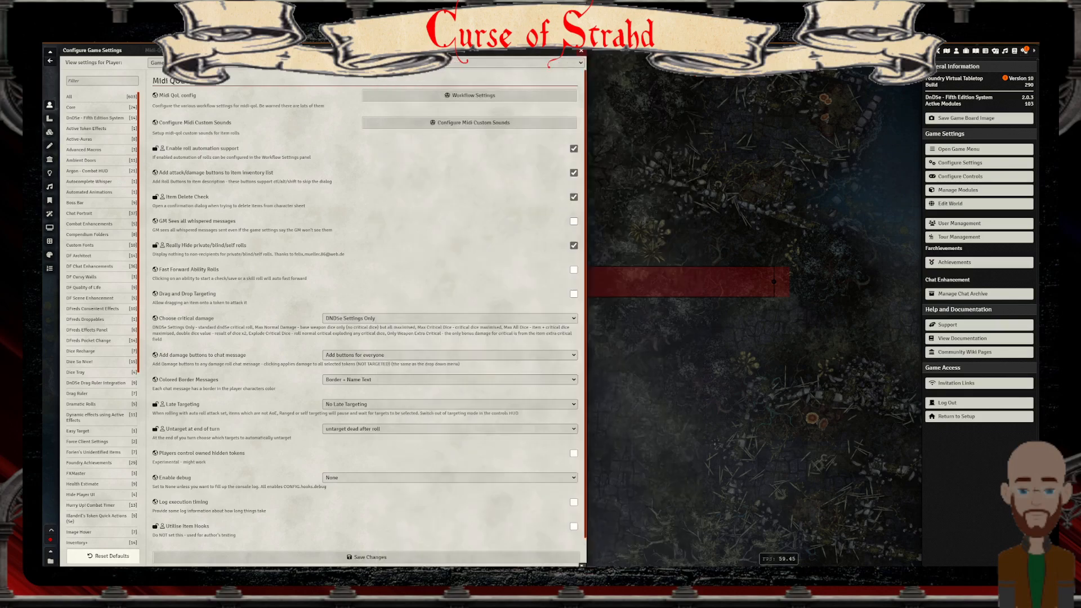
double_click(92, 51)
right_click(556, 282)
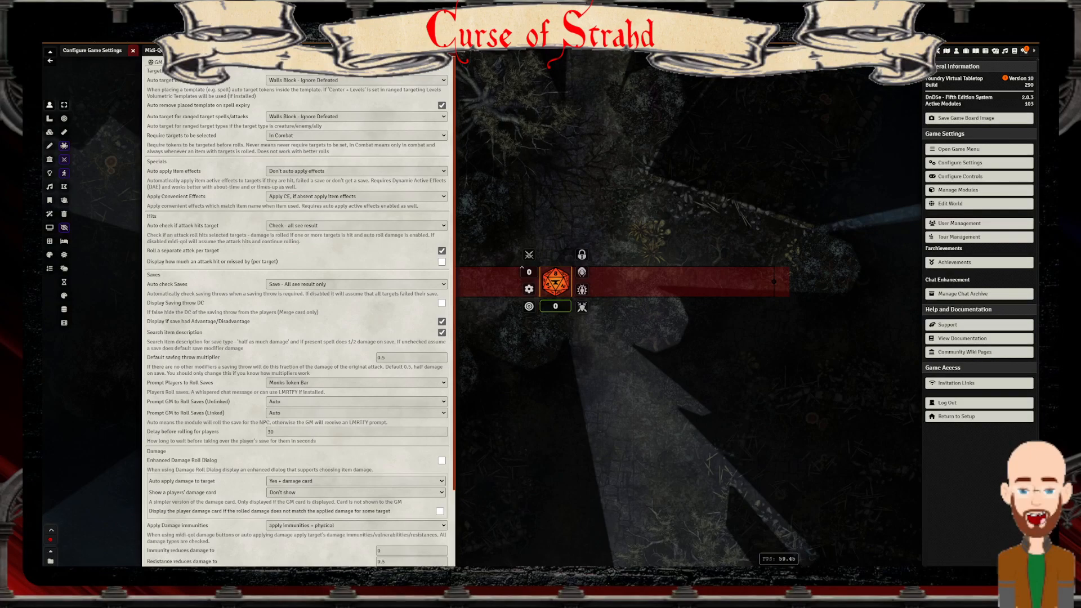
double_click(556, 281)
click(477, 241)
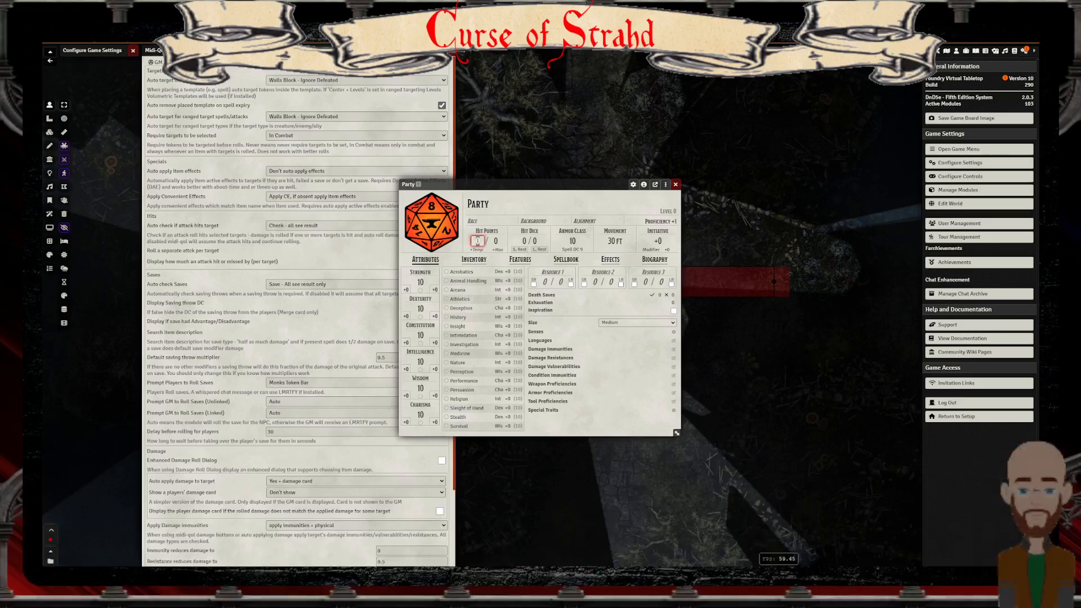
text(10)
key(Tab)
text(10)
click(675, 185)
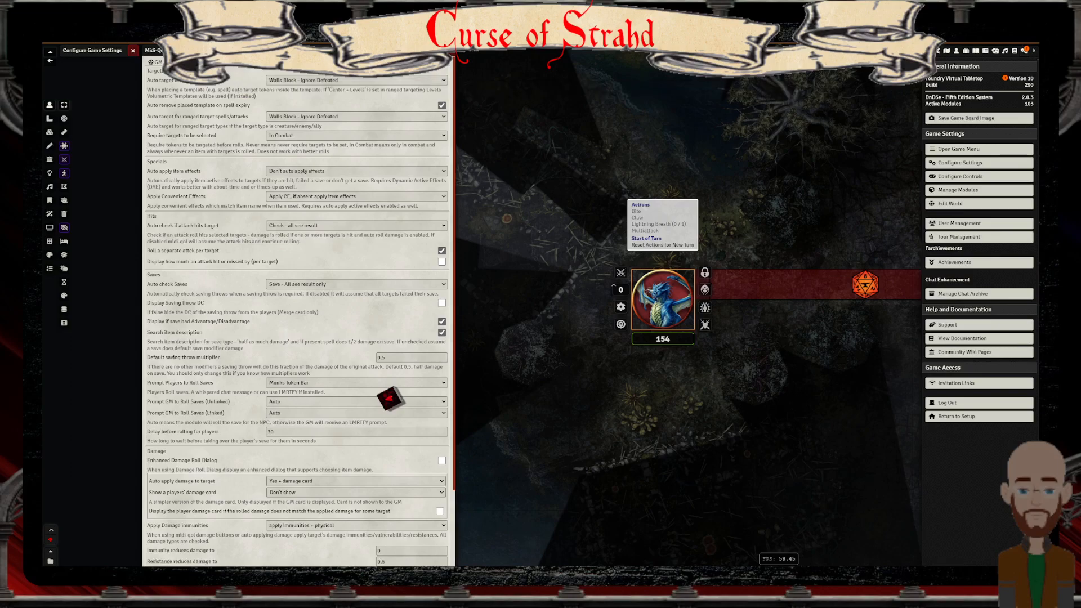
Clear the old breath template, place the dragon's Lightning Breath line across the Party token again, and check the saving throw in the chat log
click(50, 119)
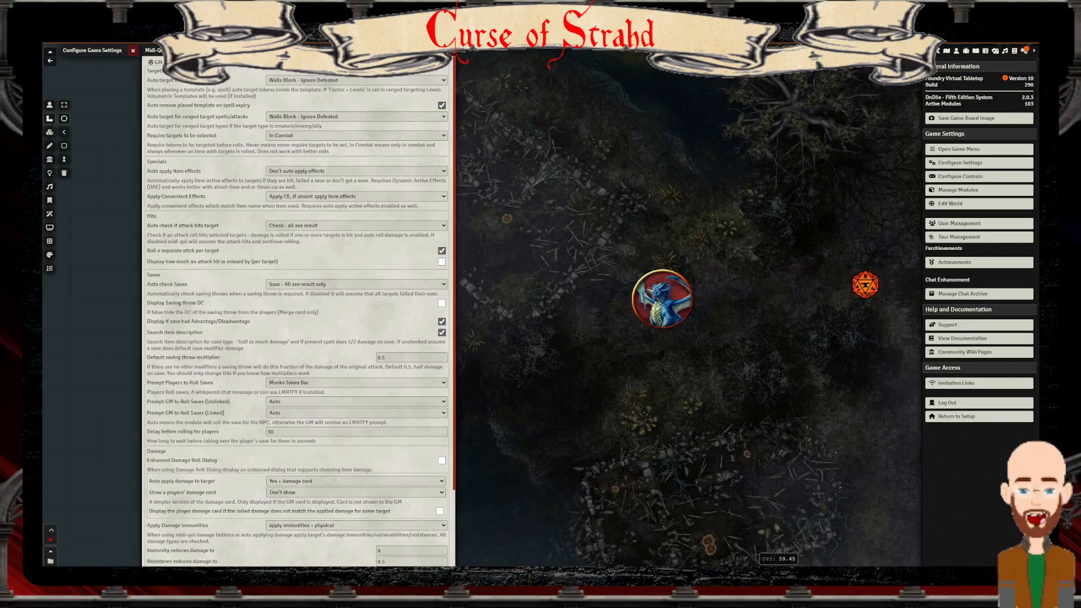
click(49, 106)
click(663, 299)
right_click(663, 299)
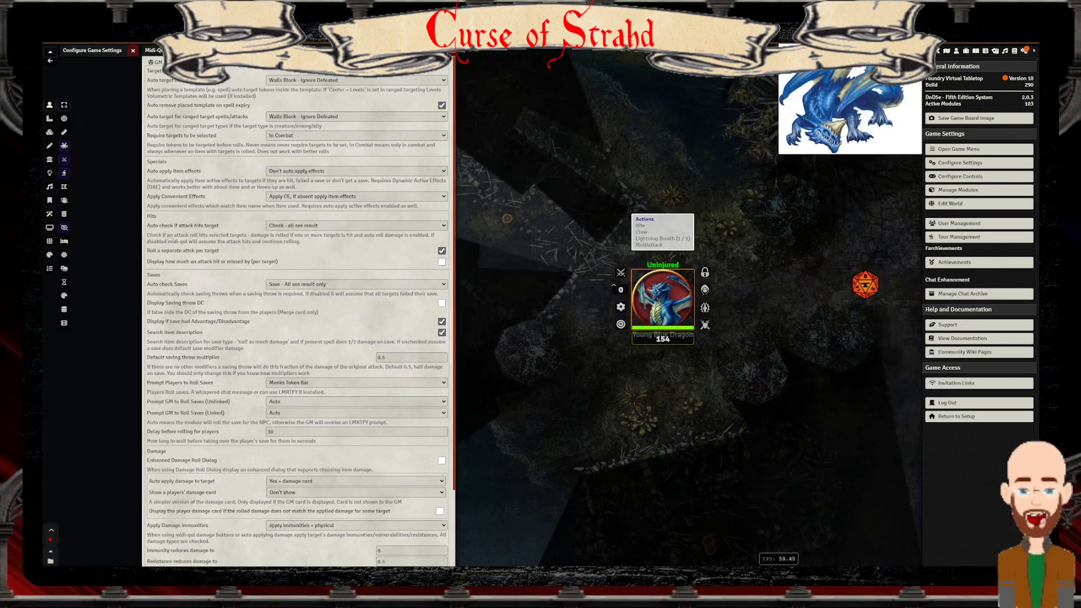
scroll(297, 315, down, 2)
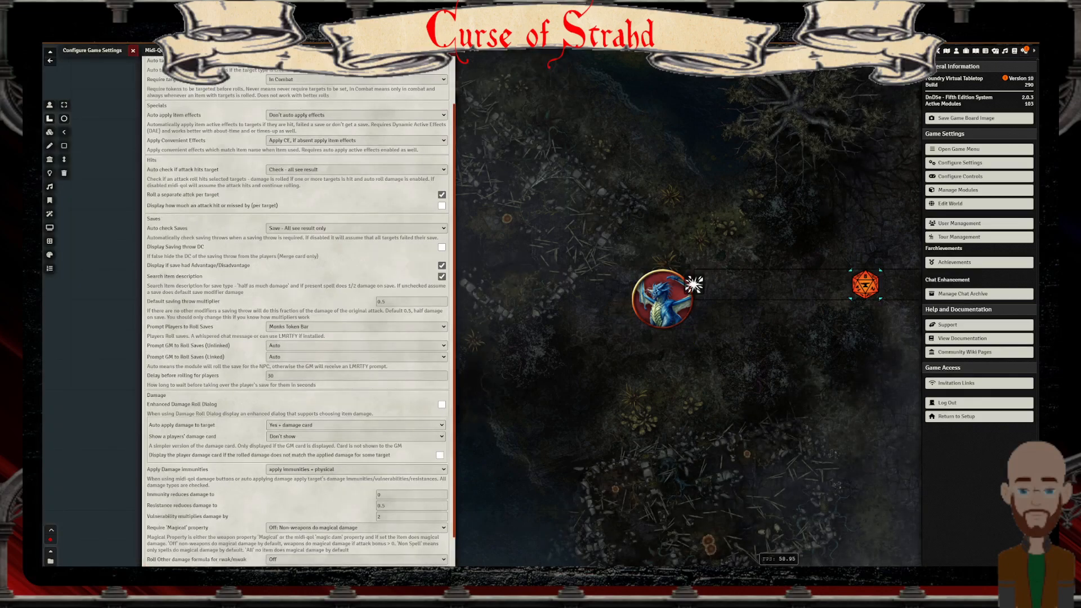
click(694, 284)
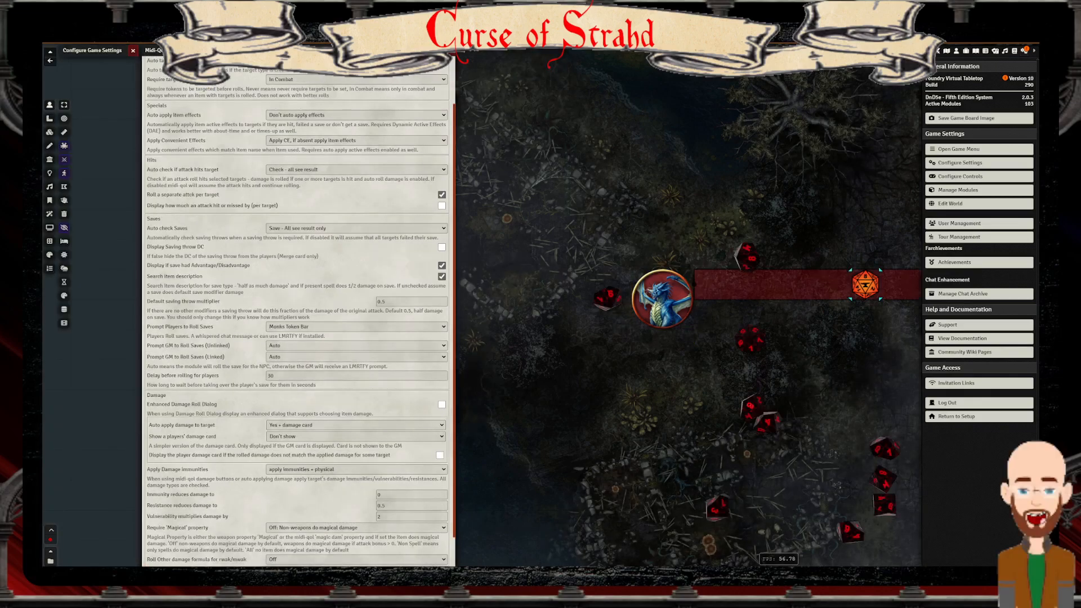
click(928, 51)
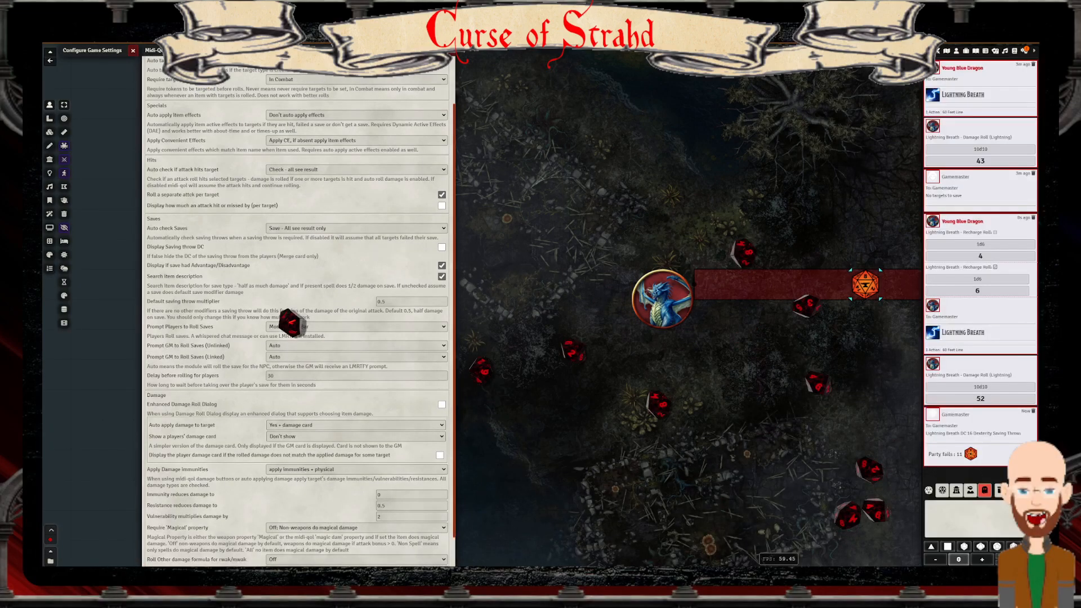
mouse_move(960, 455)
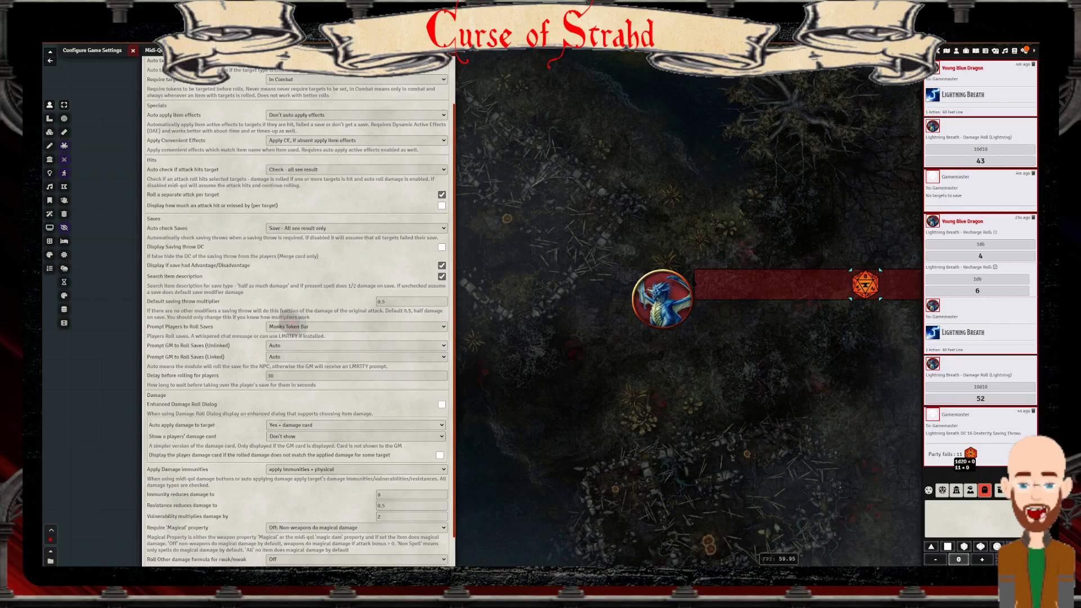
Set Auto apply damage to target to "Yes" and check the Party token's hit points on the scene
drag(844, 394, 700, 401)
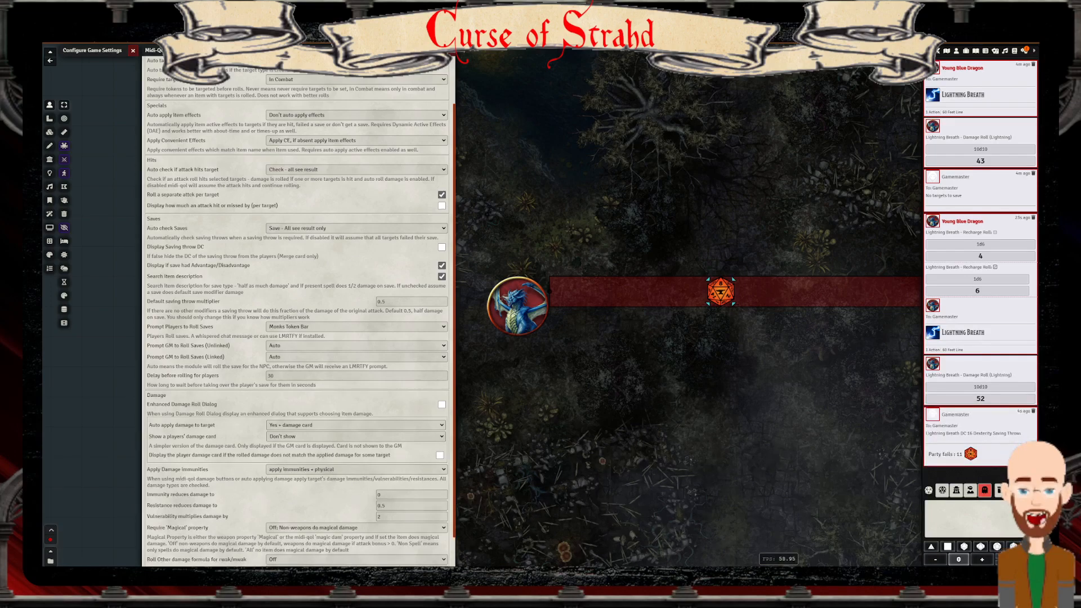
click(356, 426)
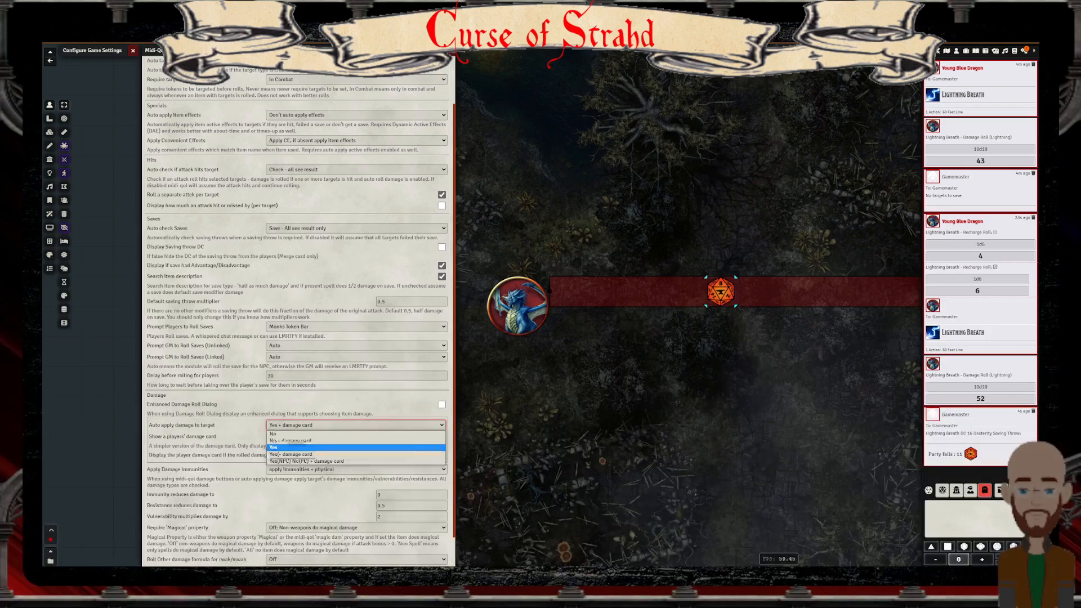
click(356, 448)
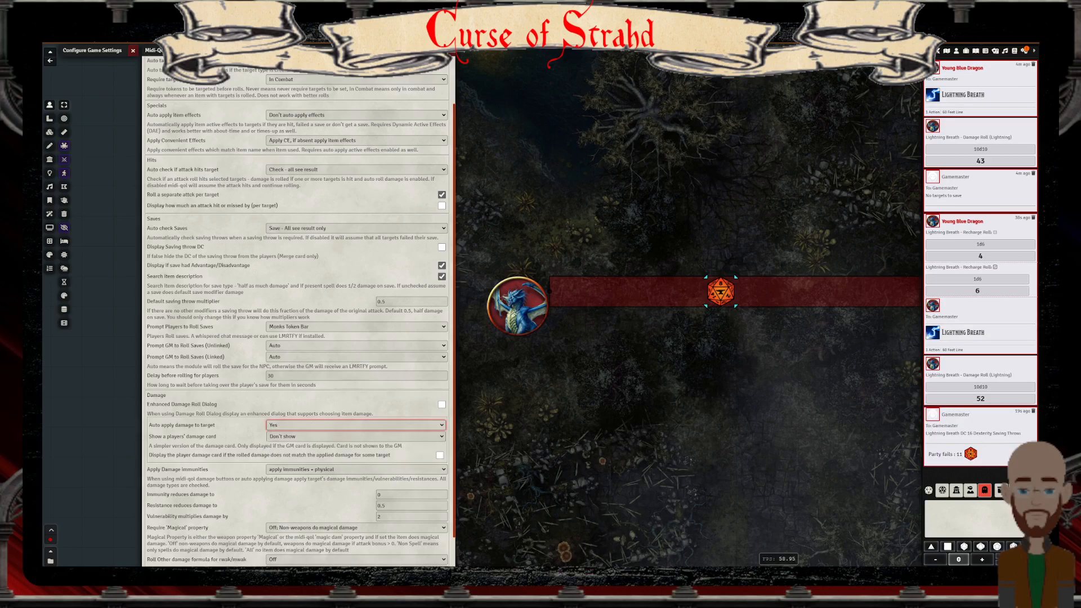
right_click(721, 292)
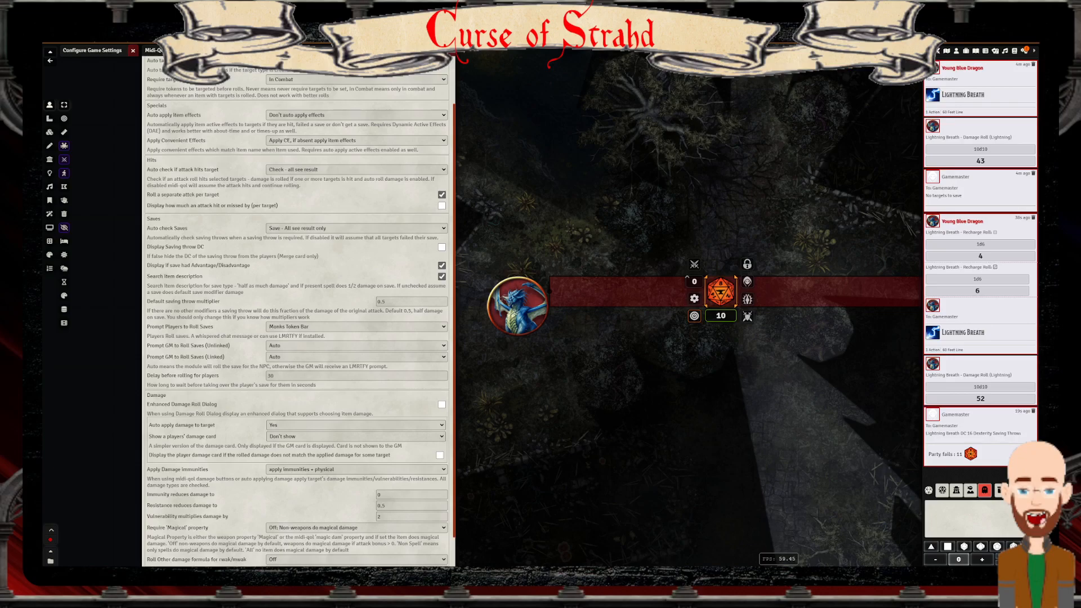
Set Show a players' damage card to "Show player results" and close the settings windows
click(356, 436)
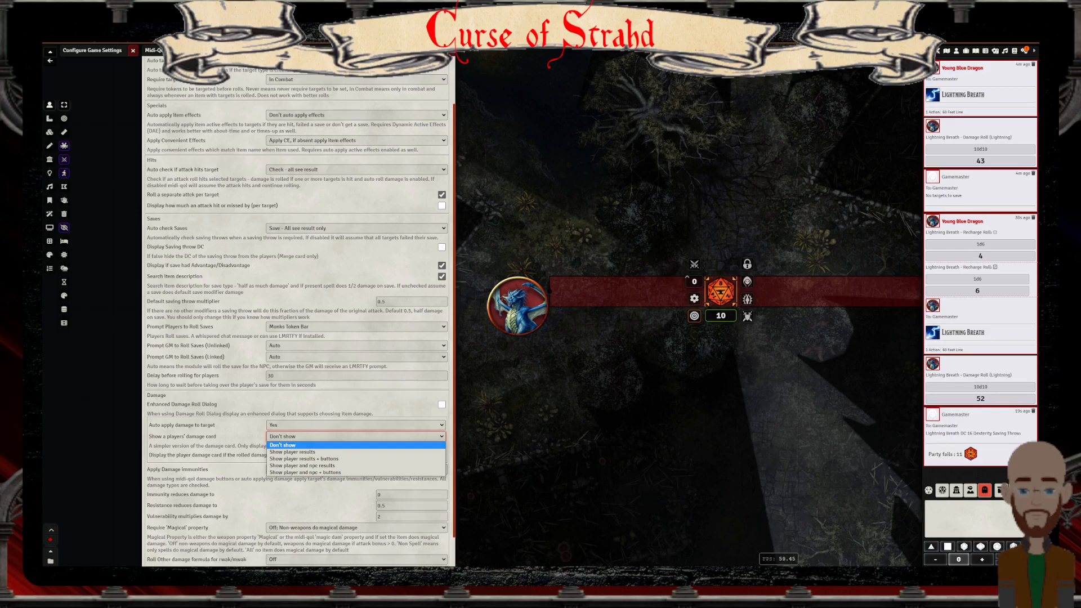
click(293, 452)
key(Escape)
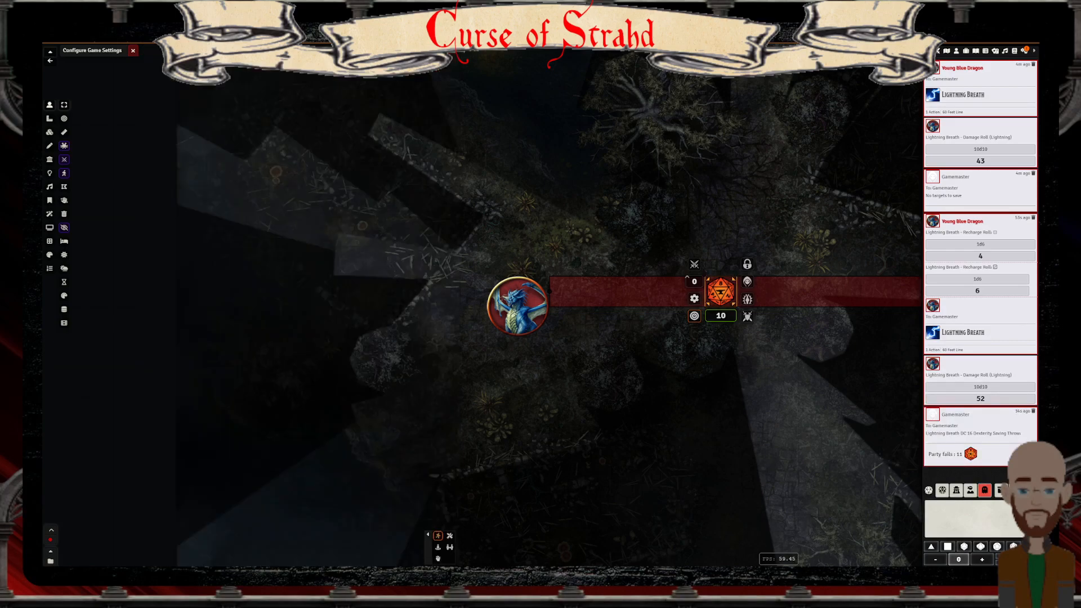
key(Escape)
key(Escape)
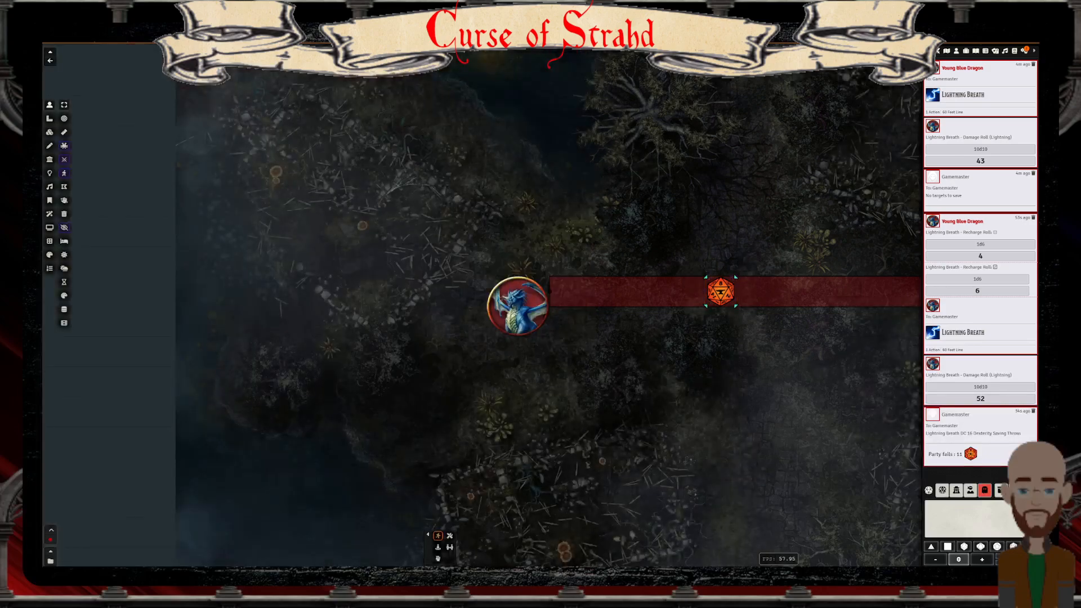
Use the dragon's Lightning Breath on the Party token again, and reset the dragon's actions for a new turn
right_click(518, 306)
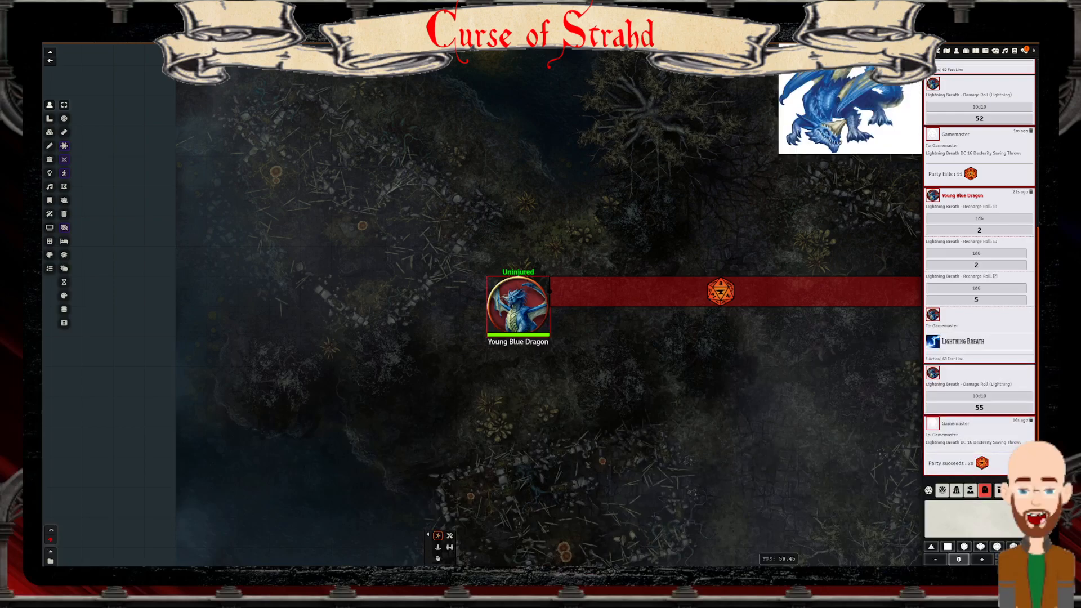
right_click(518, 304)
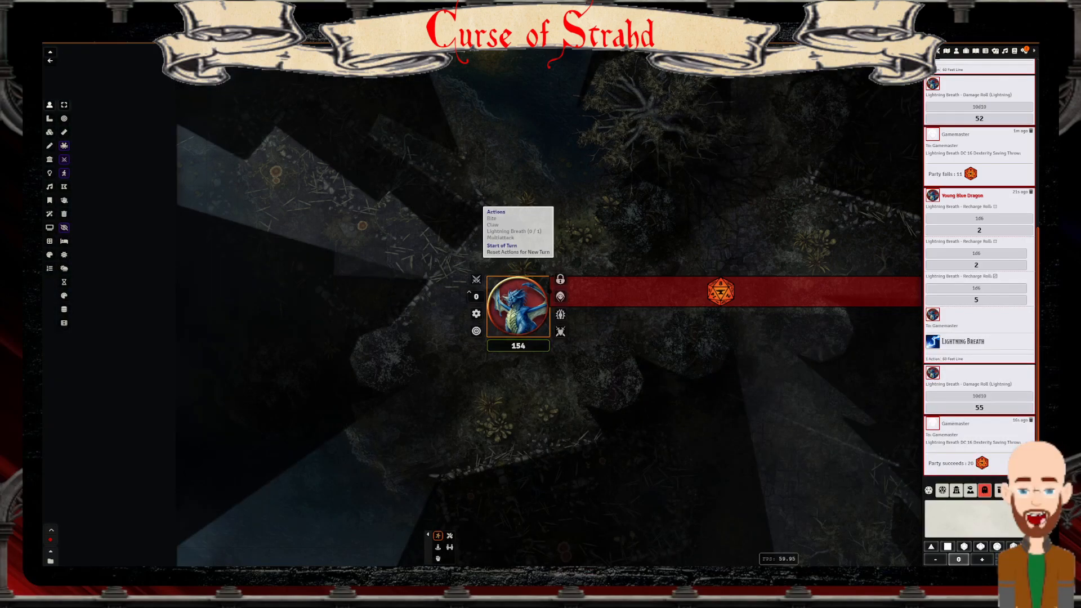
click(518, 252)
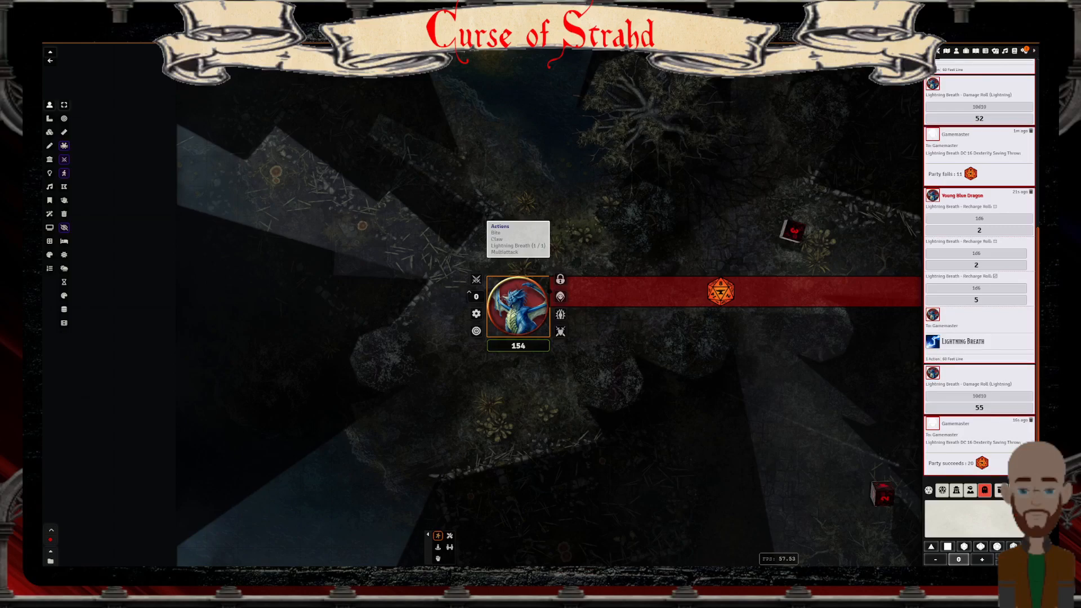
Restore the Party token's hit points to 10 on the scene
click(721, 291)
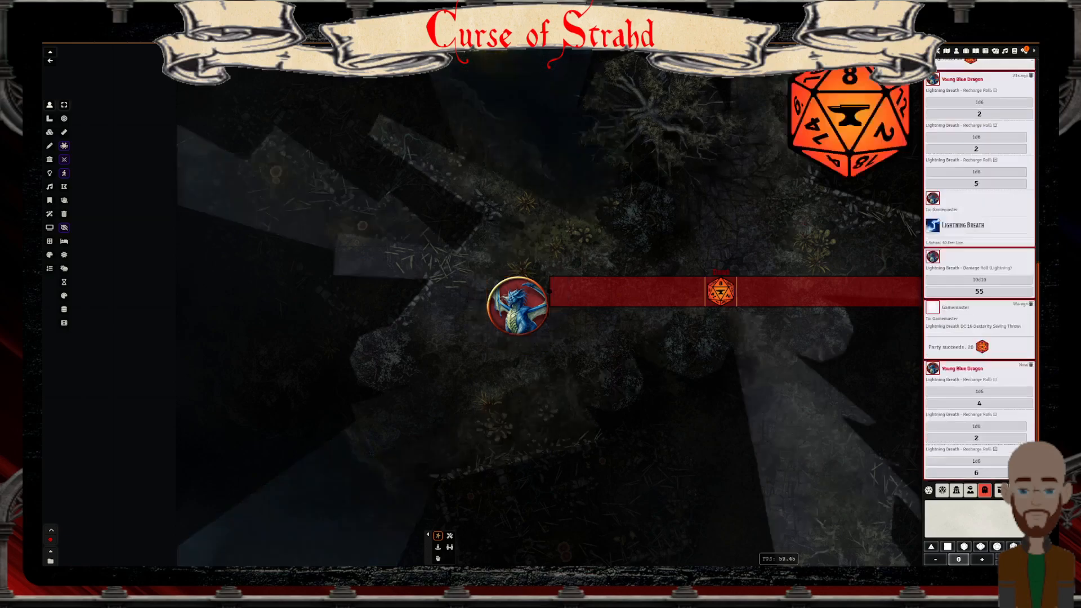
right_click(721, 291)
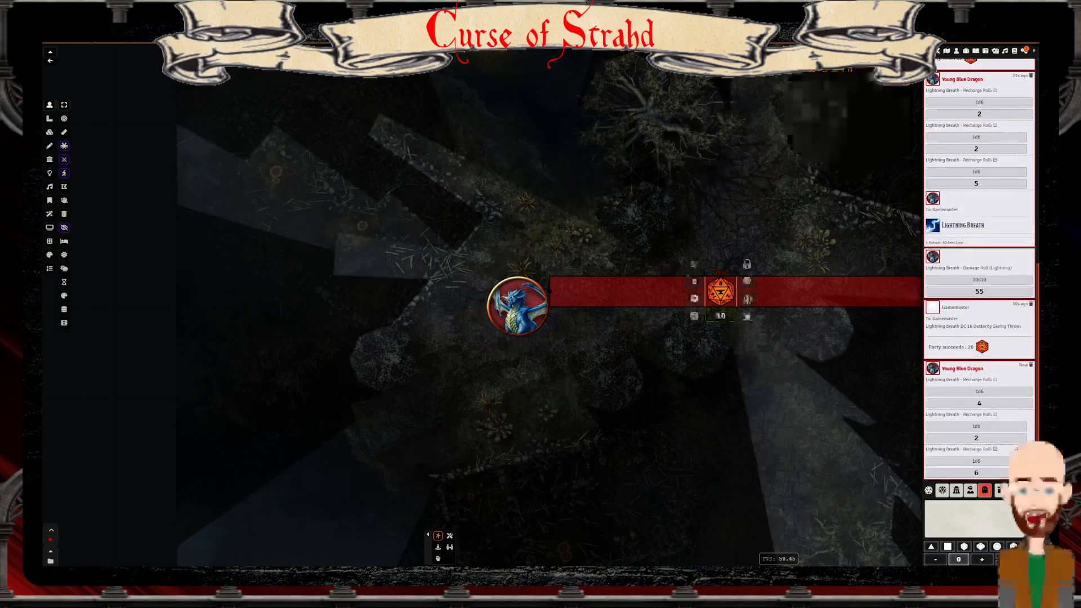
key(Return)
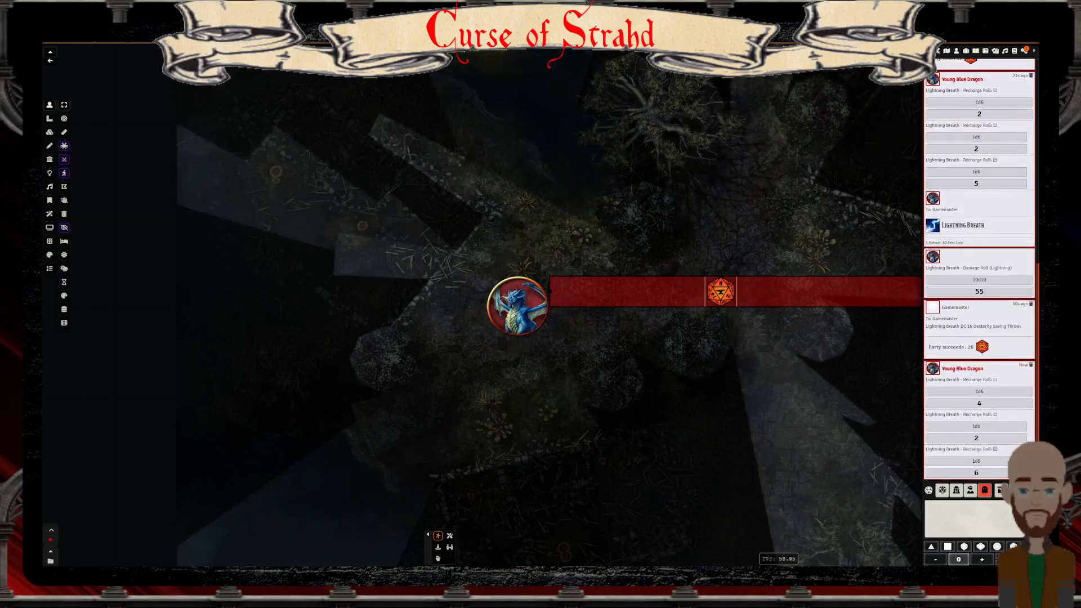
Set Midi QOL's Auto apply damage to target to "Yes + damage card" and save the workflow settings
click(1024, 51)
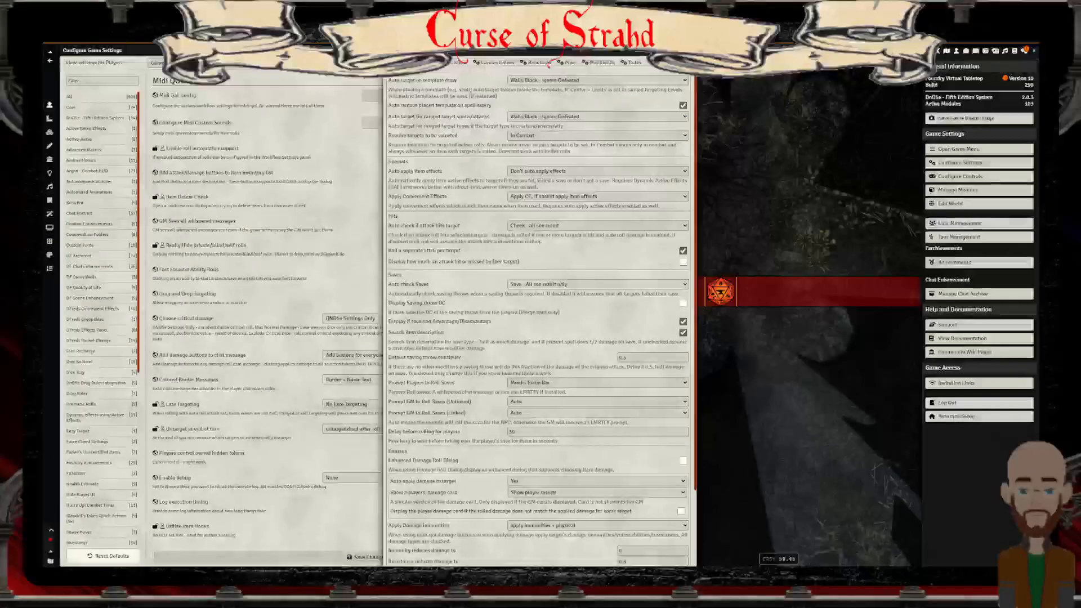
scroll(538, 320, down, 1)
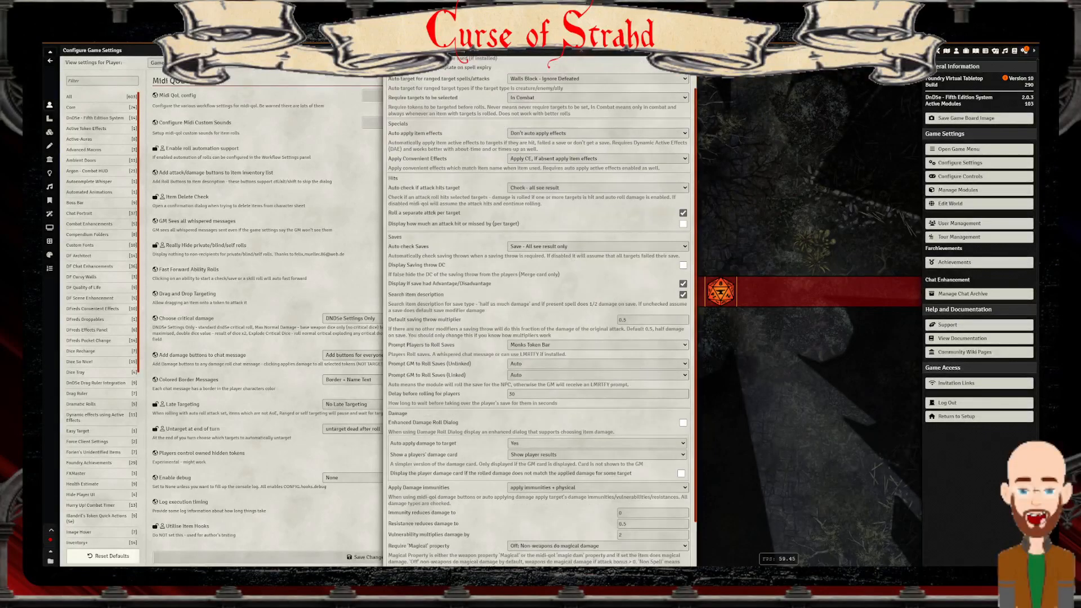
click(597, 443)
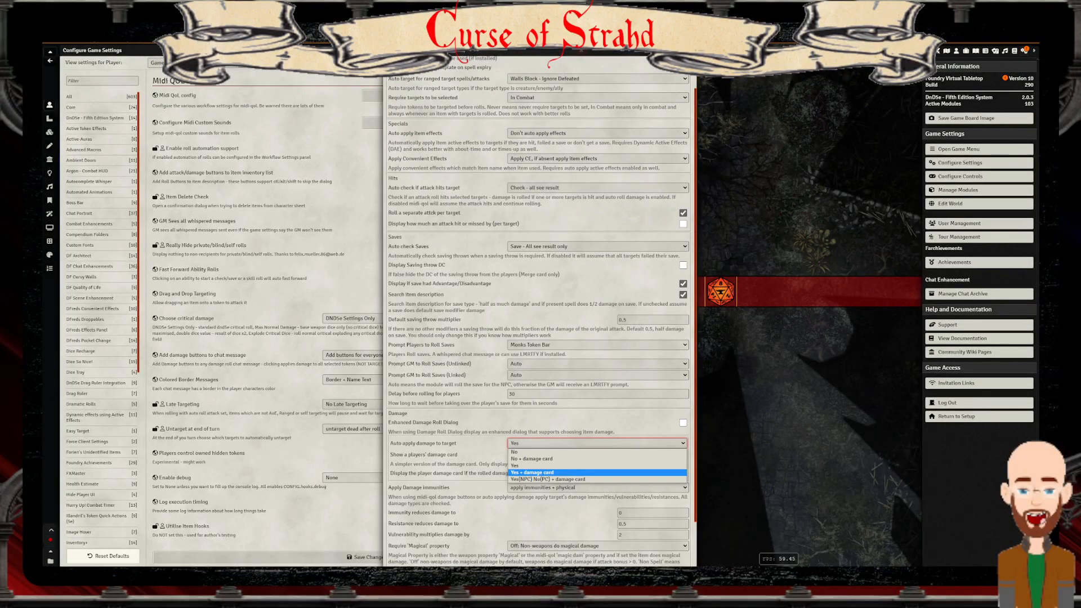
click(532, 473)
scroll(532, 472, down, 2)
click(530, 557)
click(478, 558)
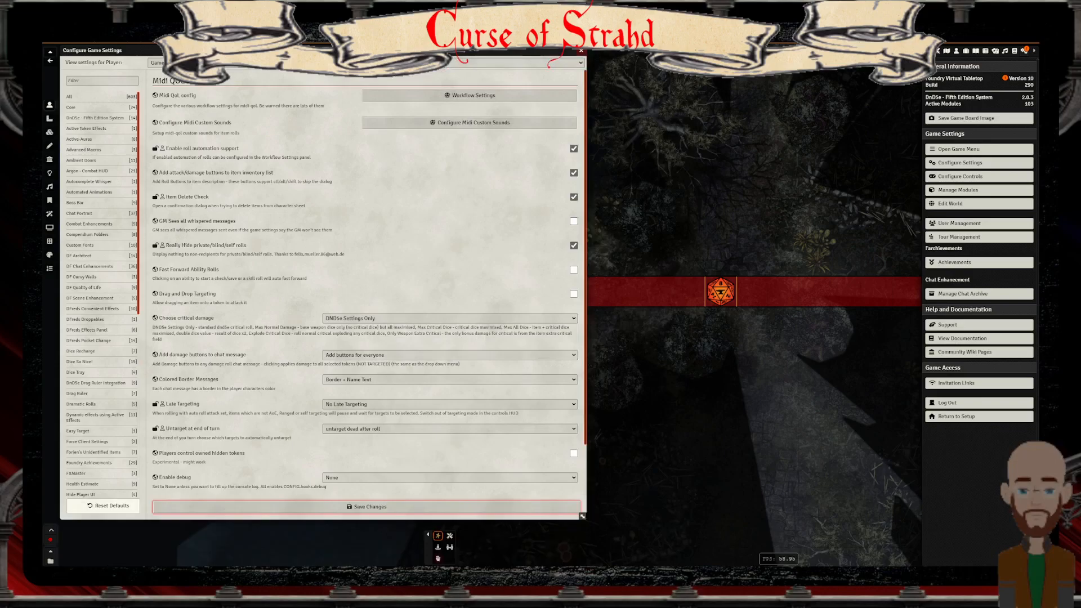
Use the dragon's Lightning Breath on the Party token again, and apply the damage roll to the Party token as healing
click(49, 119)
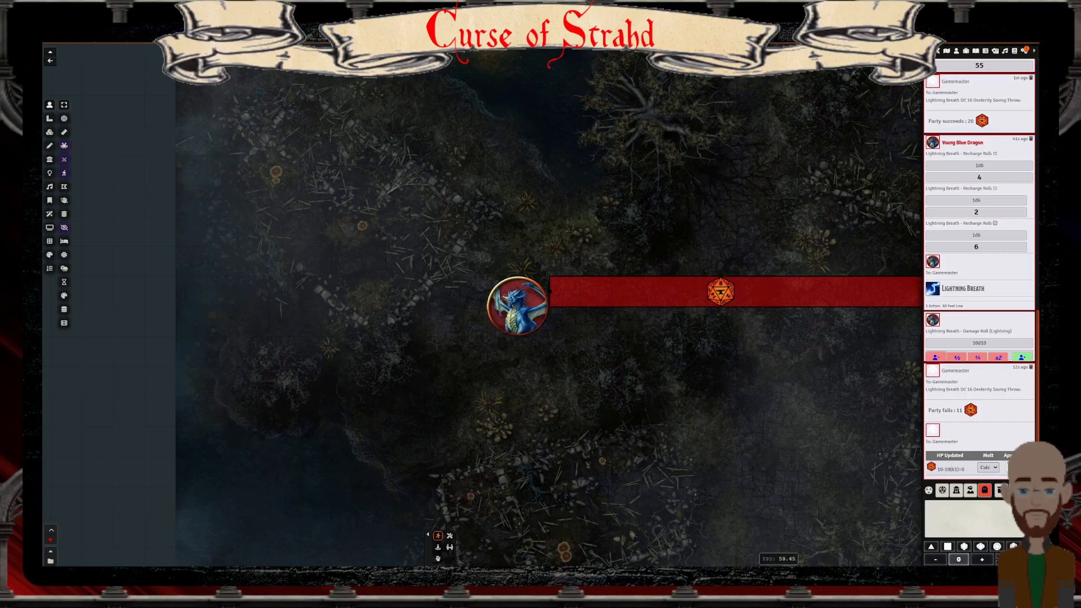
click(721, 291)
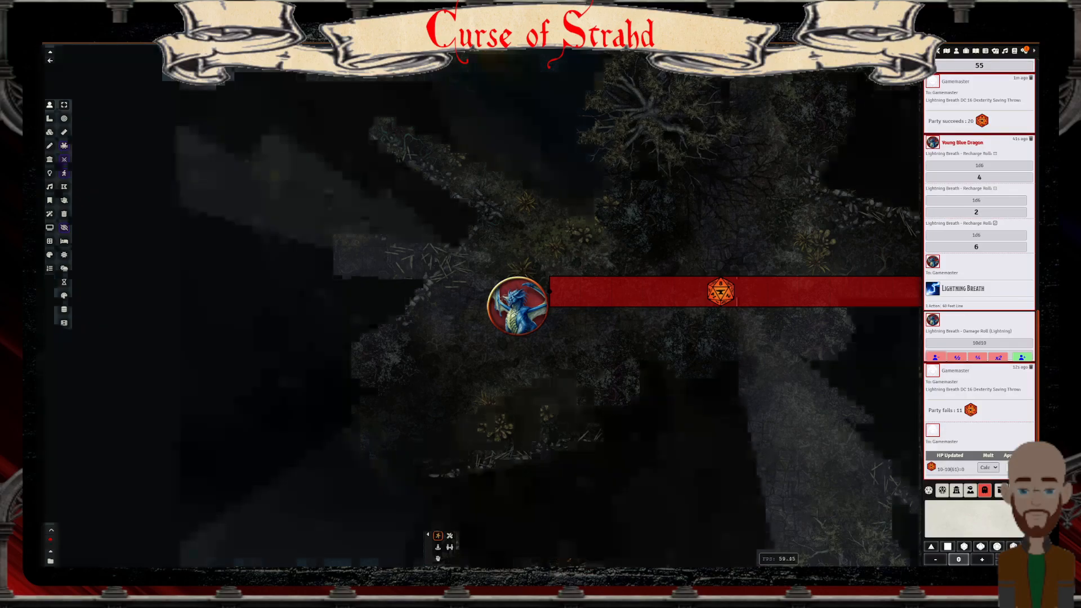
click(1022, 357)
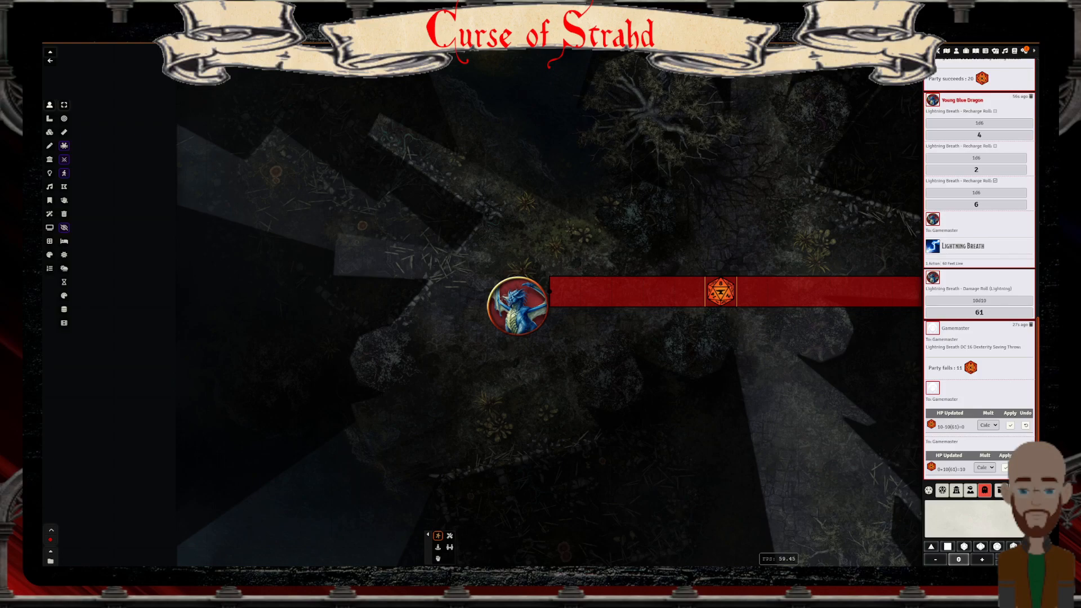
Clear all measured templates from the scene and return to the token controls
click(49, 119)
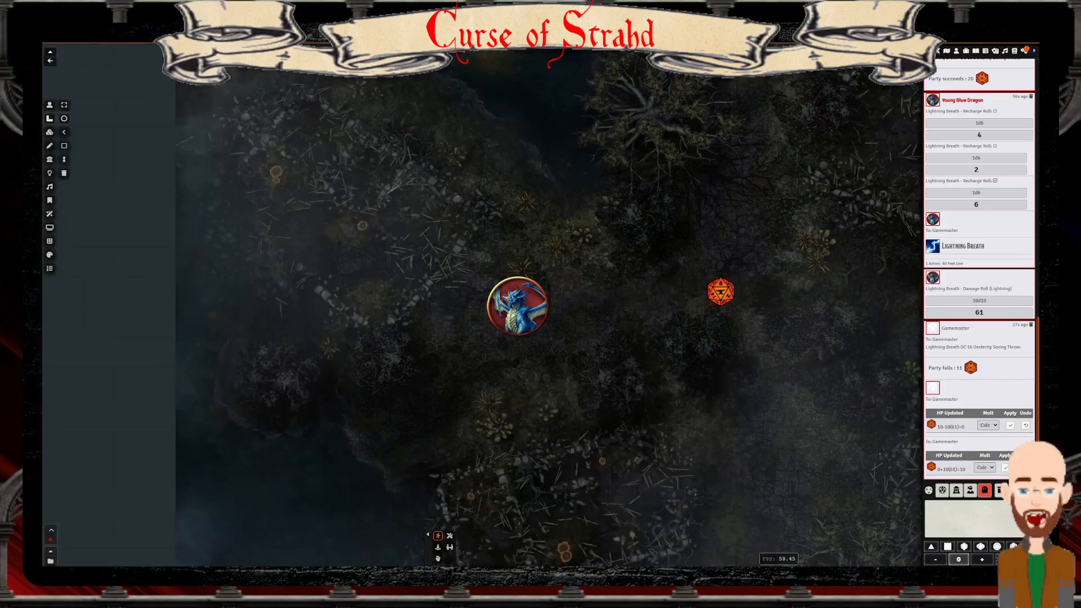
drag(50, 111, 50, 107)
click(49, 106)
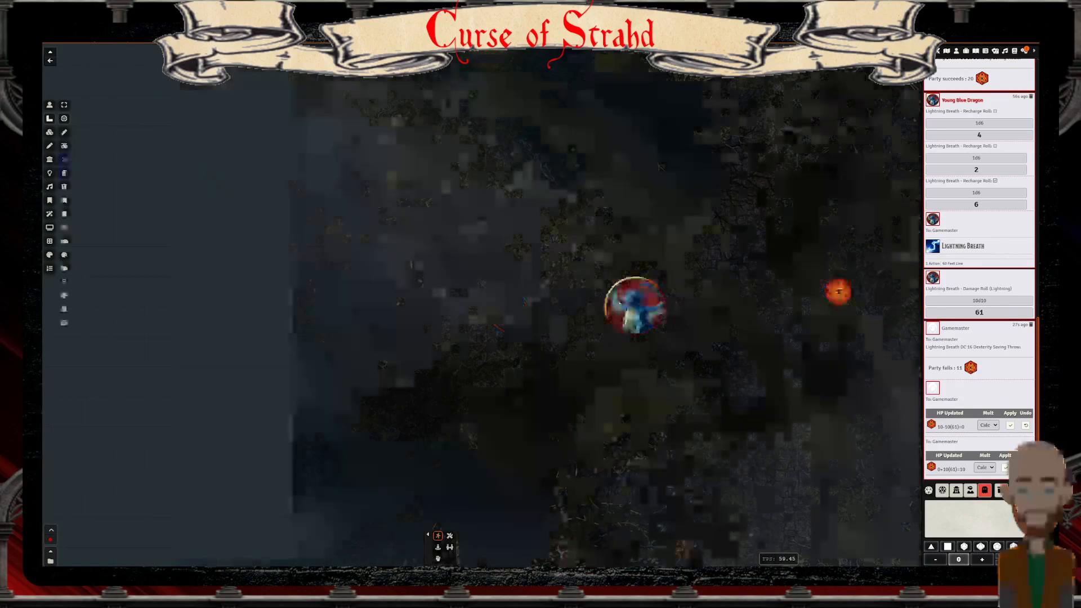
click(49, 118)
click(64, 173)
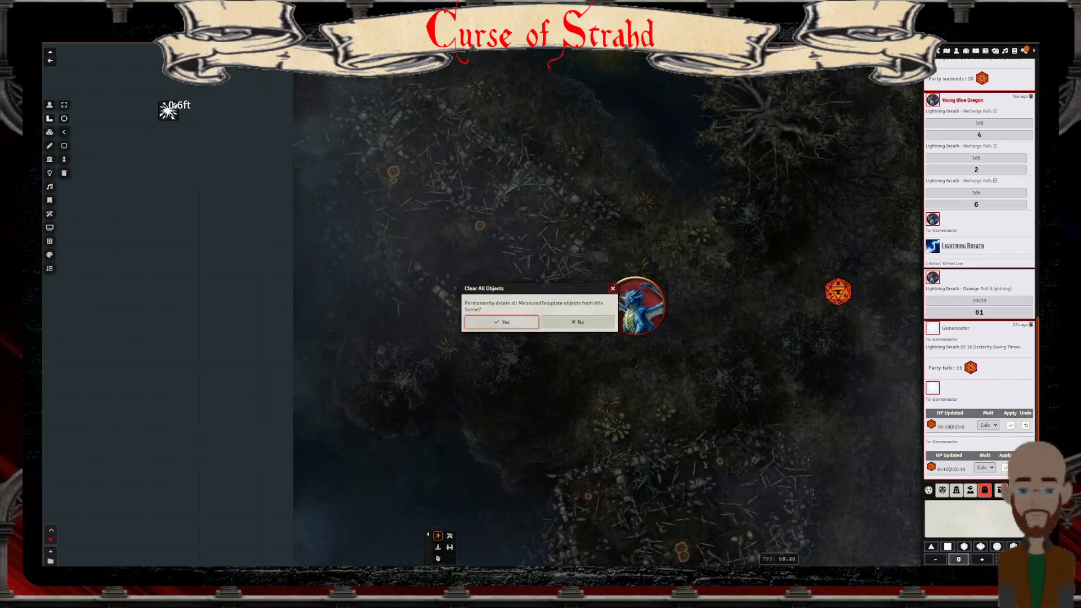
key(Return)
click(50, 105)
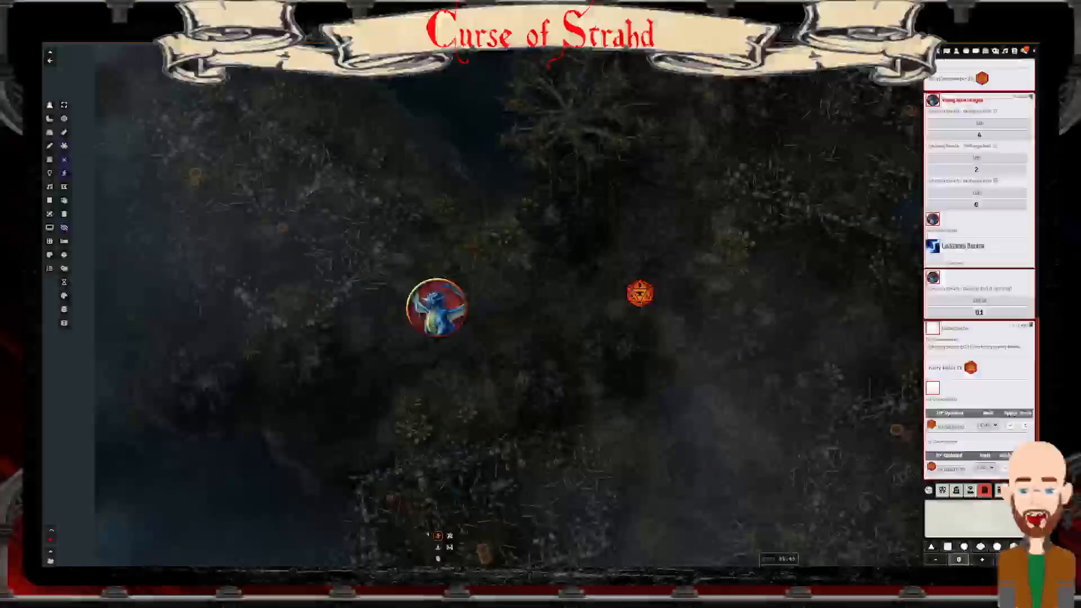
Delete the dragon and Party tokens from the scene
scroll(494, 295, down, 12)
drag(523, 295, 439, 307)
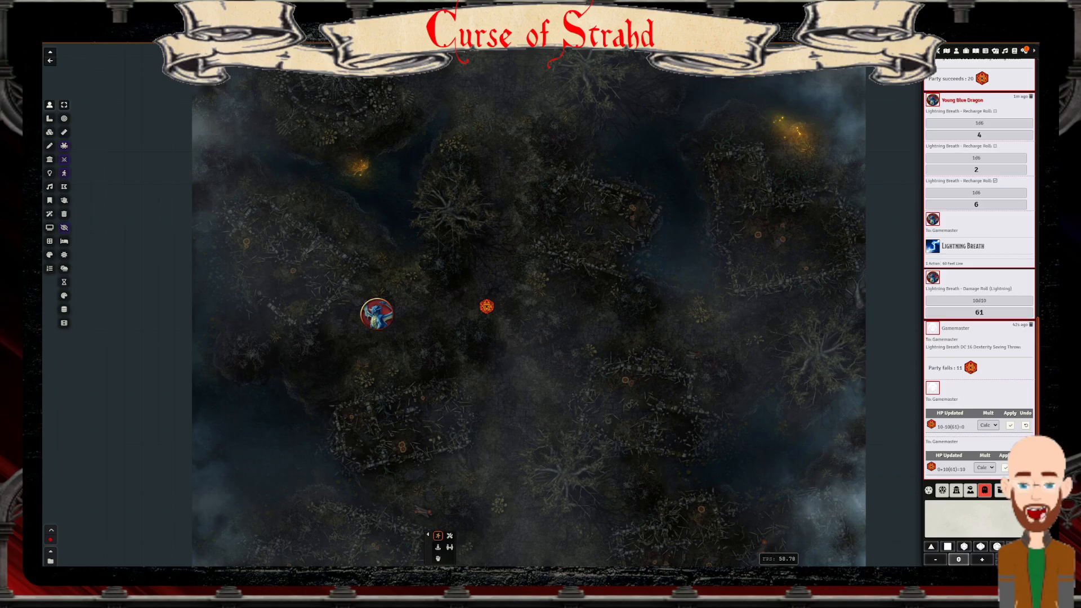
key(Delete)
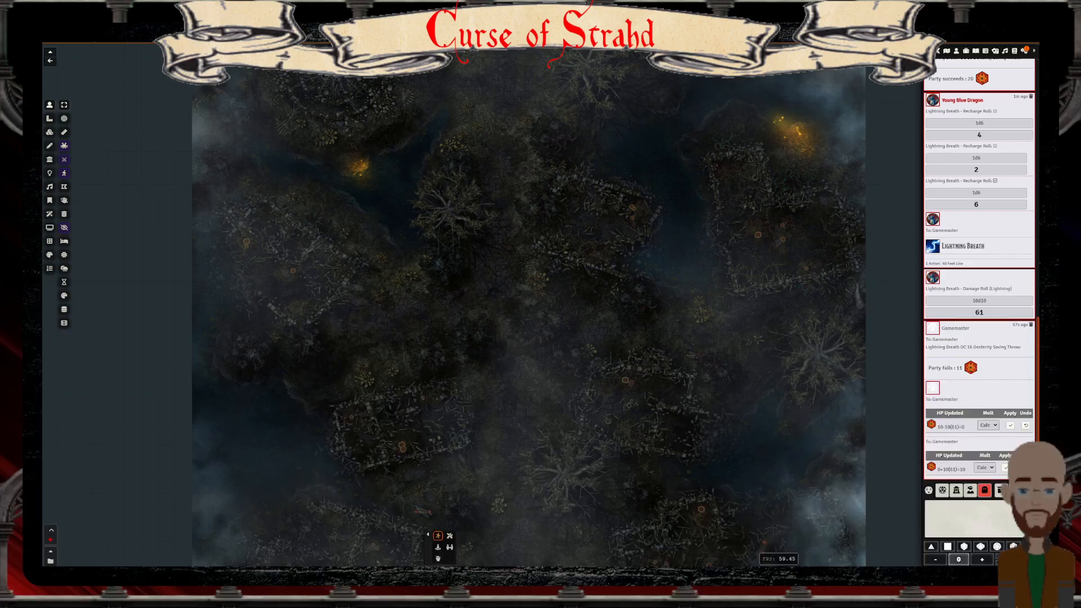
In Midi QOL's concentration settings, enable Temporary HP Concentration Check and set Remove concentration when effects removed to "Check Effects and Templates"
click(1024, 51)
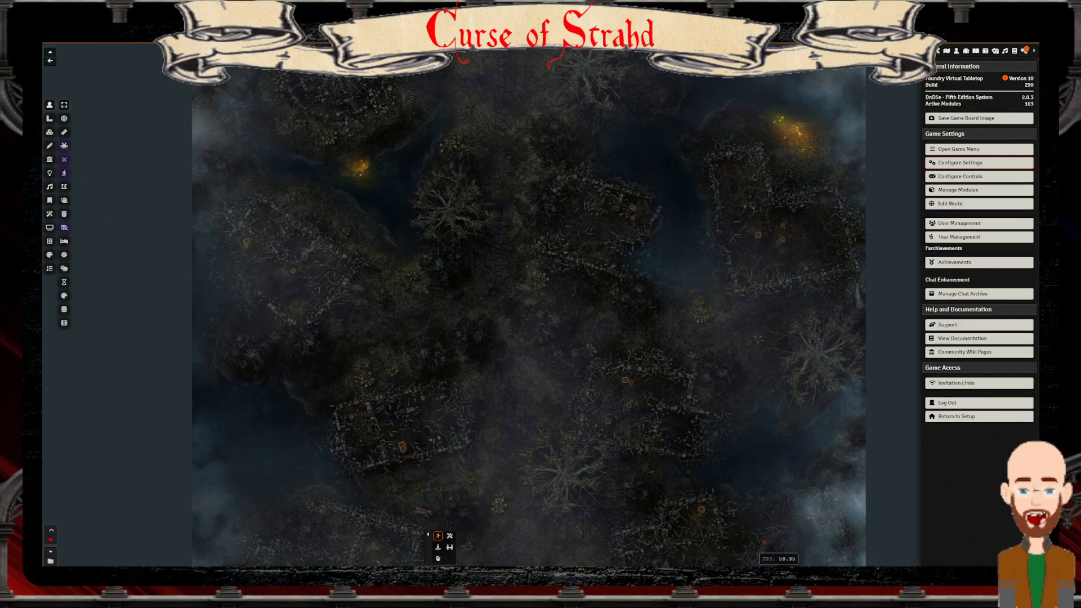
click(979, 163)
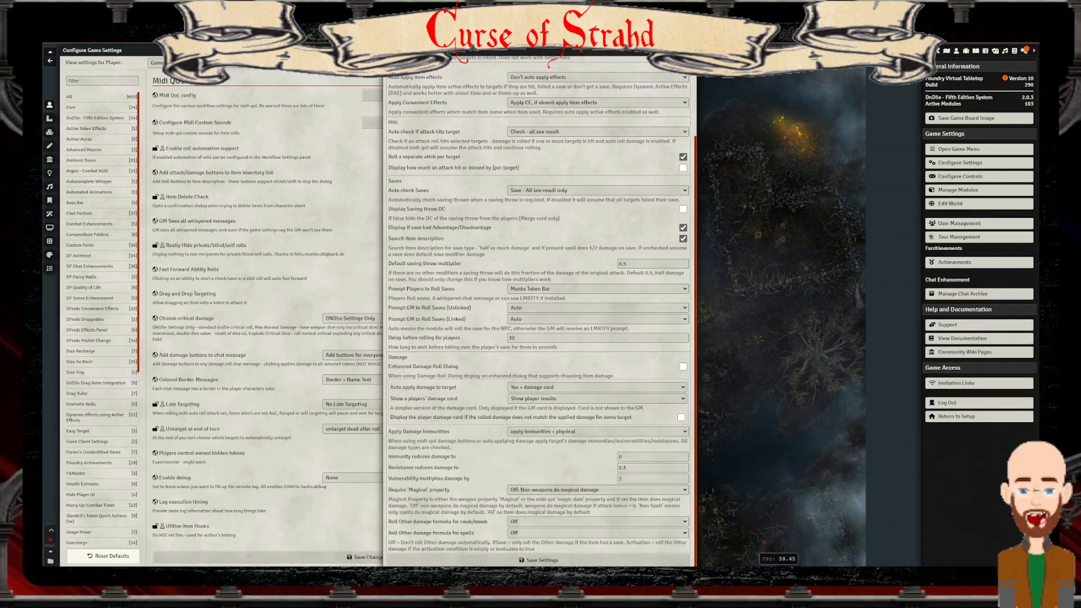
scroll(96, 415, down, 5)
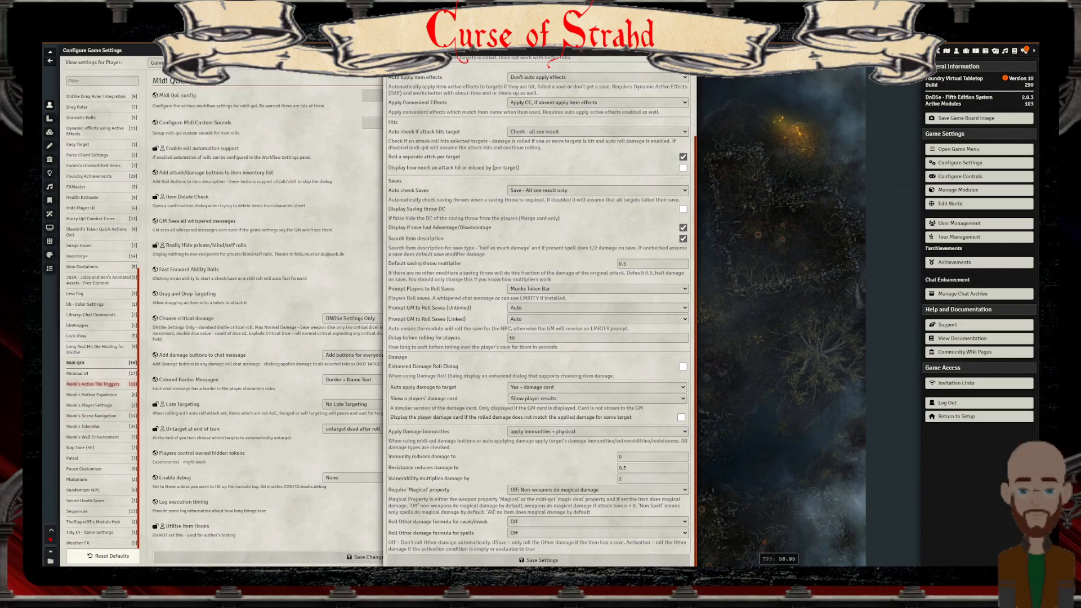
scroll(78, 371, up, 2)
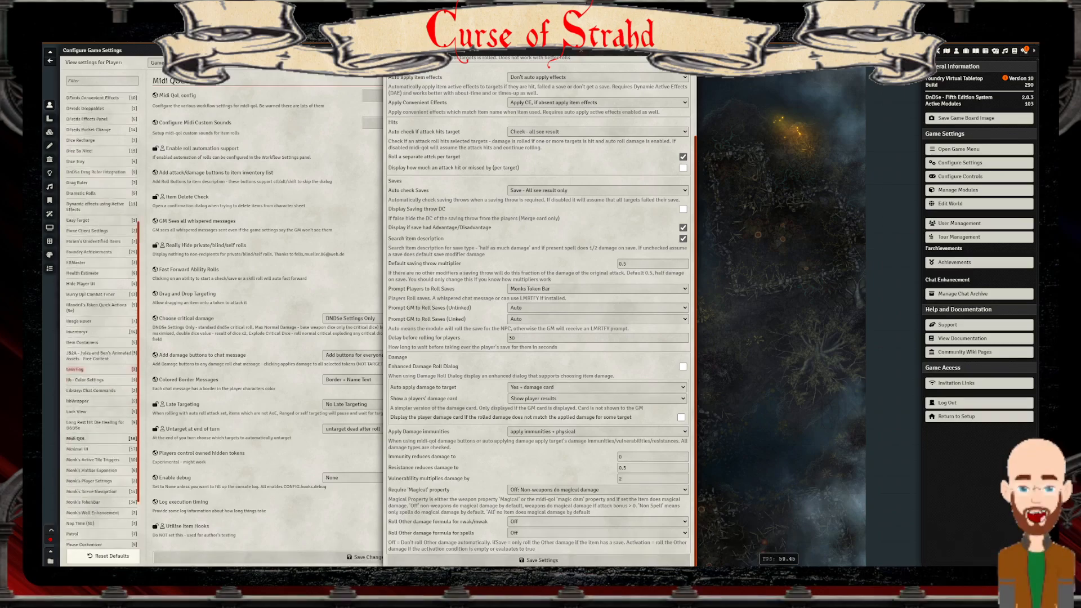
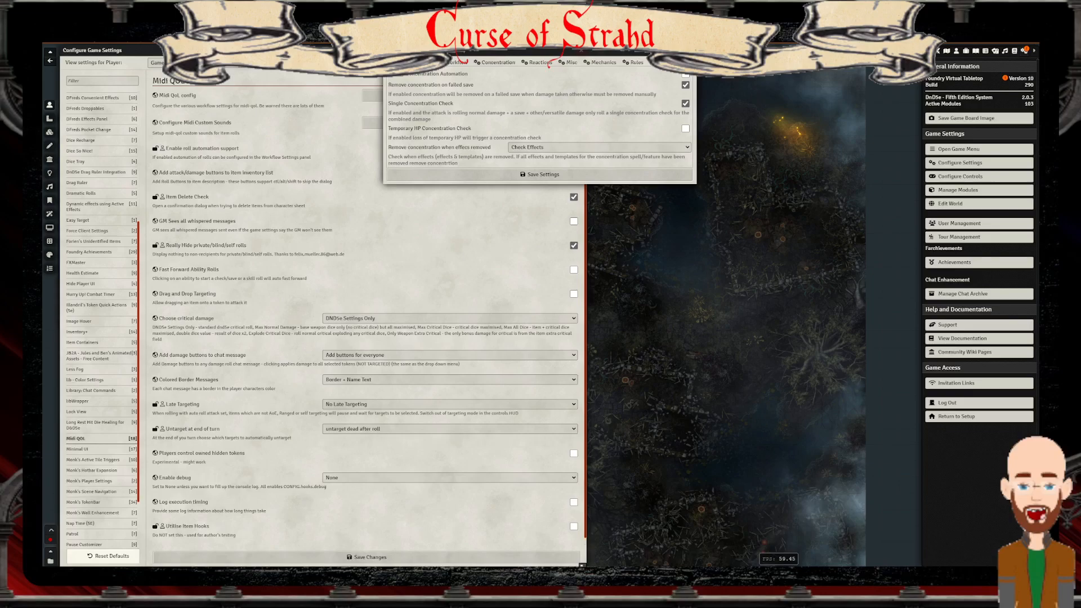
key(space)
key(Tab)
key(Down)
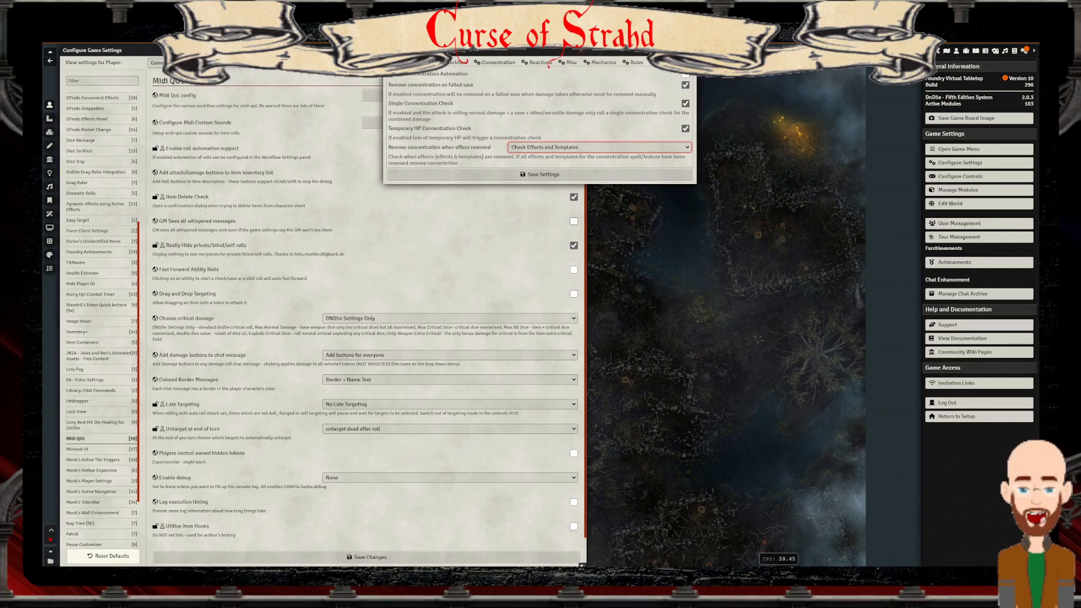
Filter the Midi QOL module settings for "concentrat"
click(102, 80)
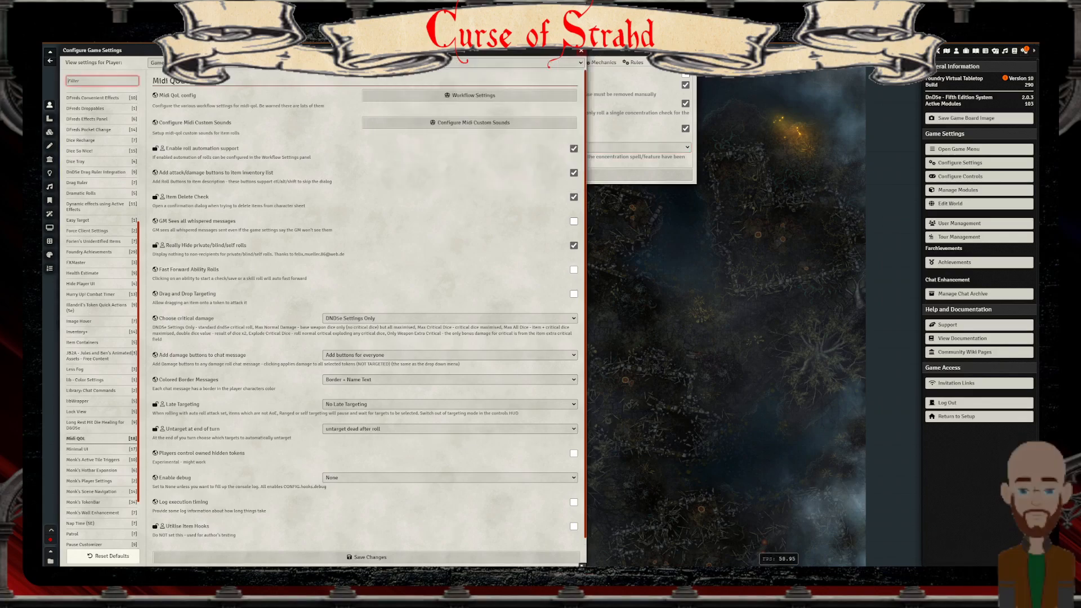
text(con)
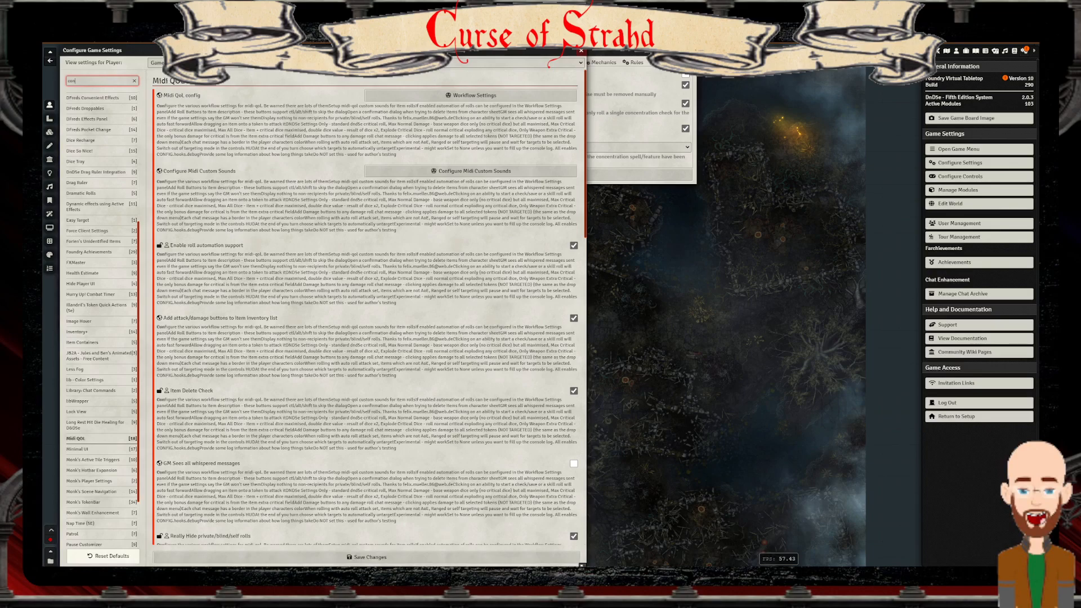
text(centrat)
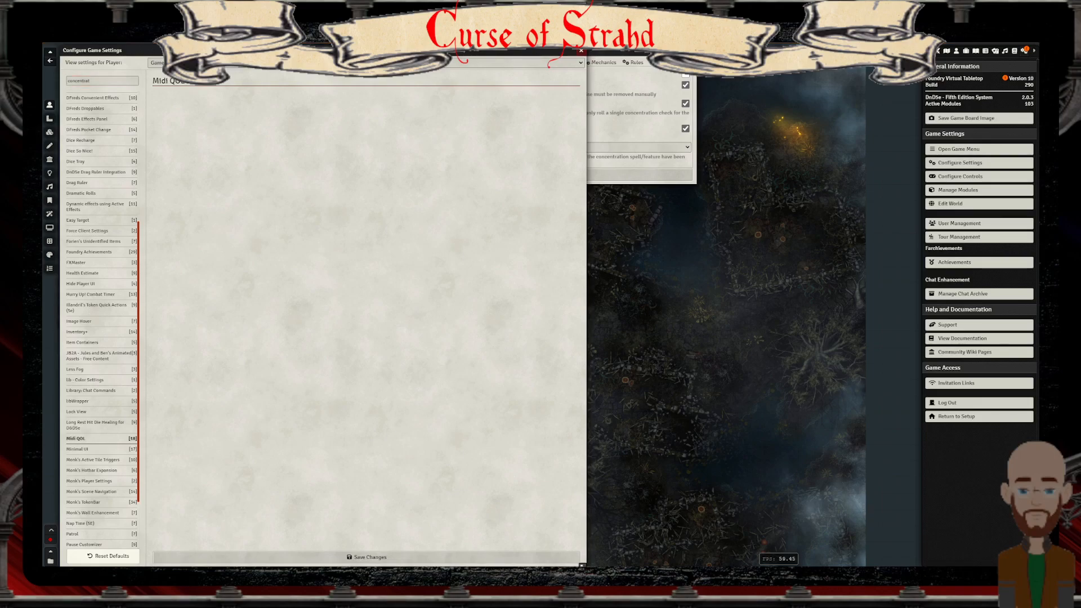
key(ctrl+shift+Escape)
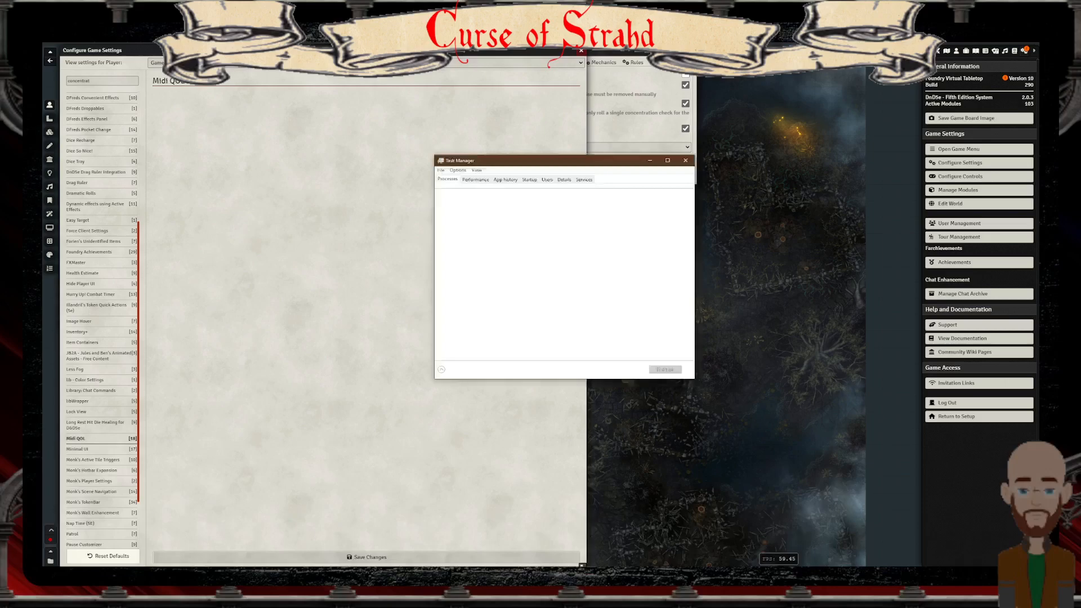
key(alt+F4)
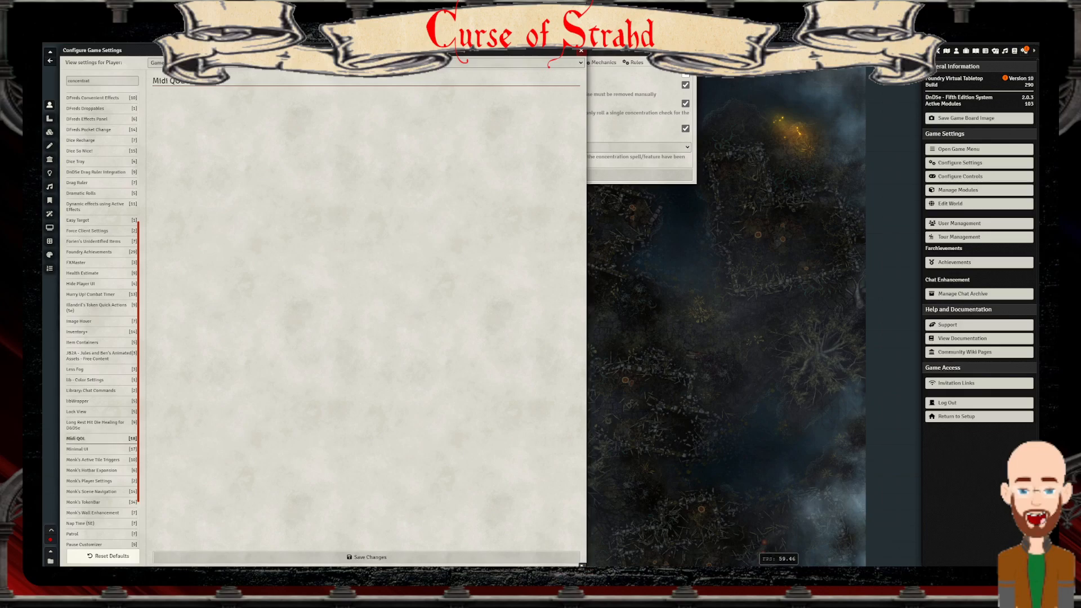
Clear the settings filter and look through the Midi QOL module settings for concentration options
click(102, 80)
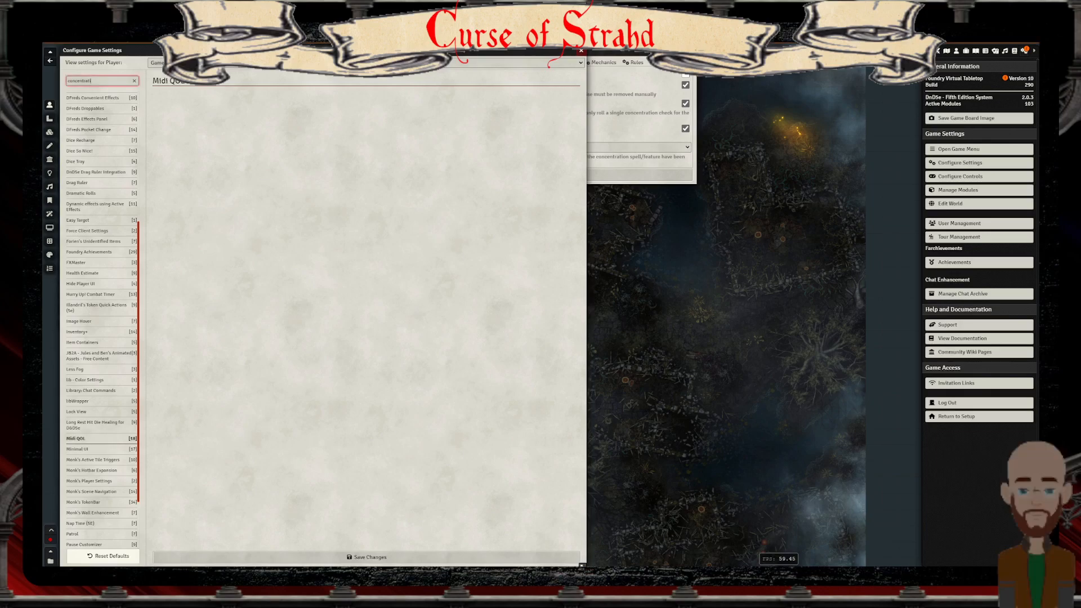
click(134, 80)
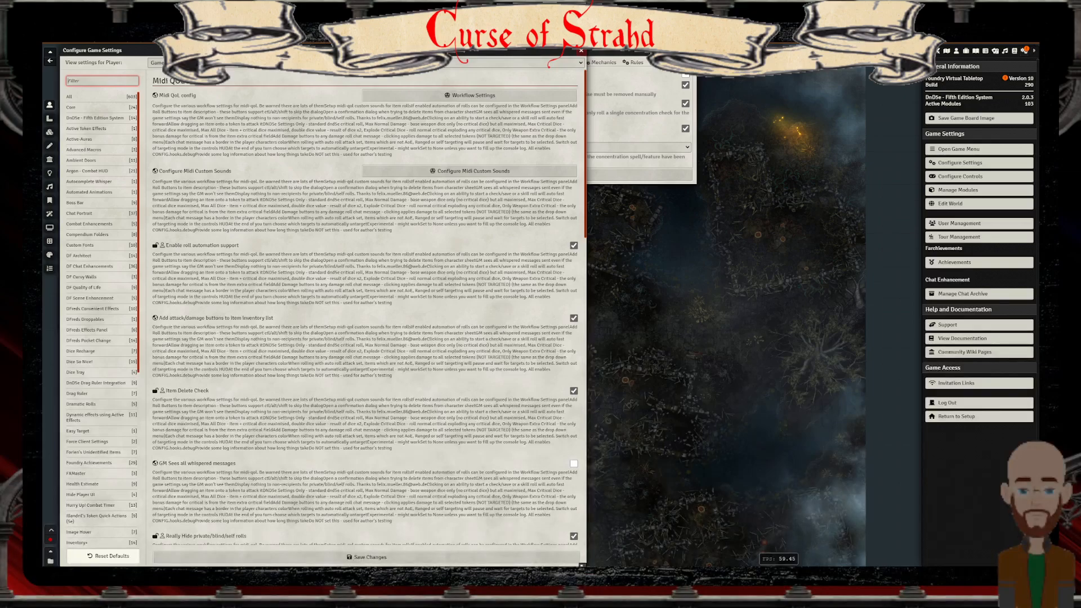
scroll(366, 315, down, 3)
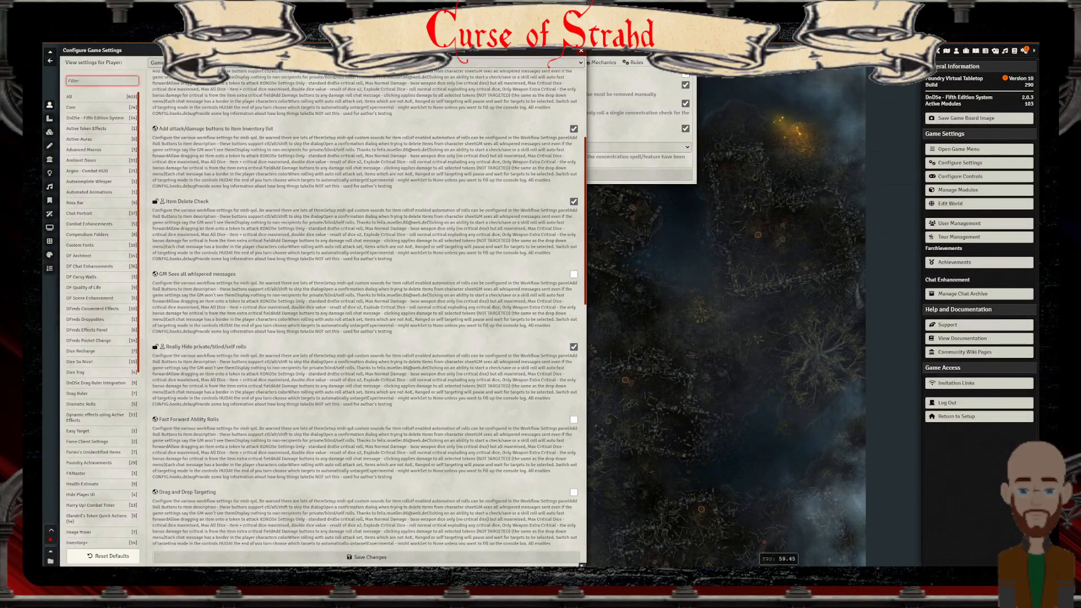
scroll(366, 316, down, 1)
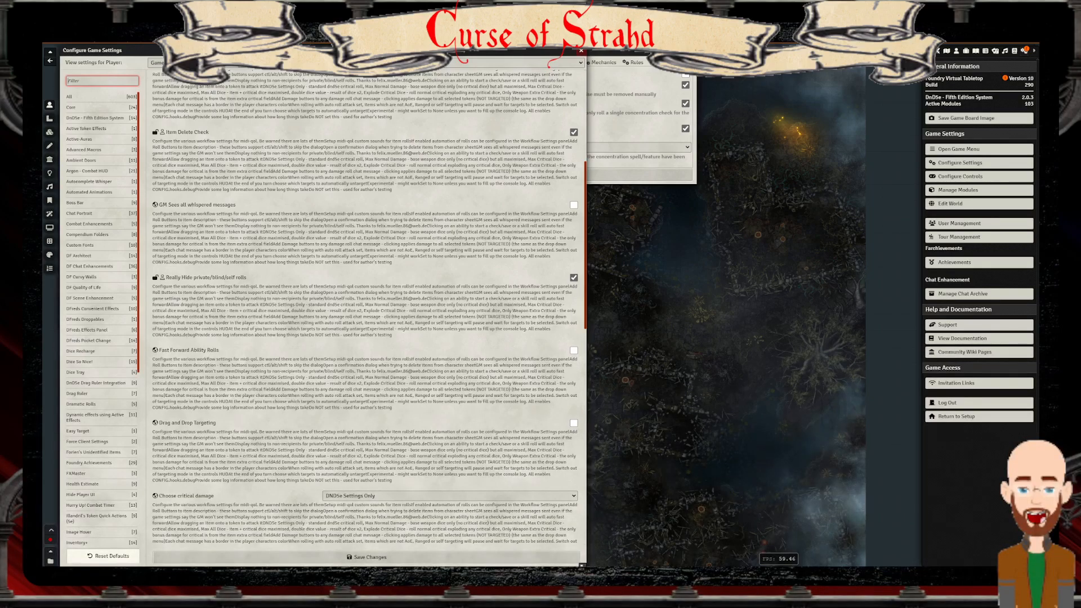
Filter the settings of all modules for "concen" and move the Midi QOL configuration window clear of the settings list
click(77, 96)
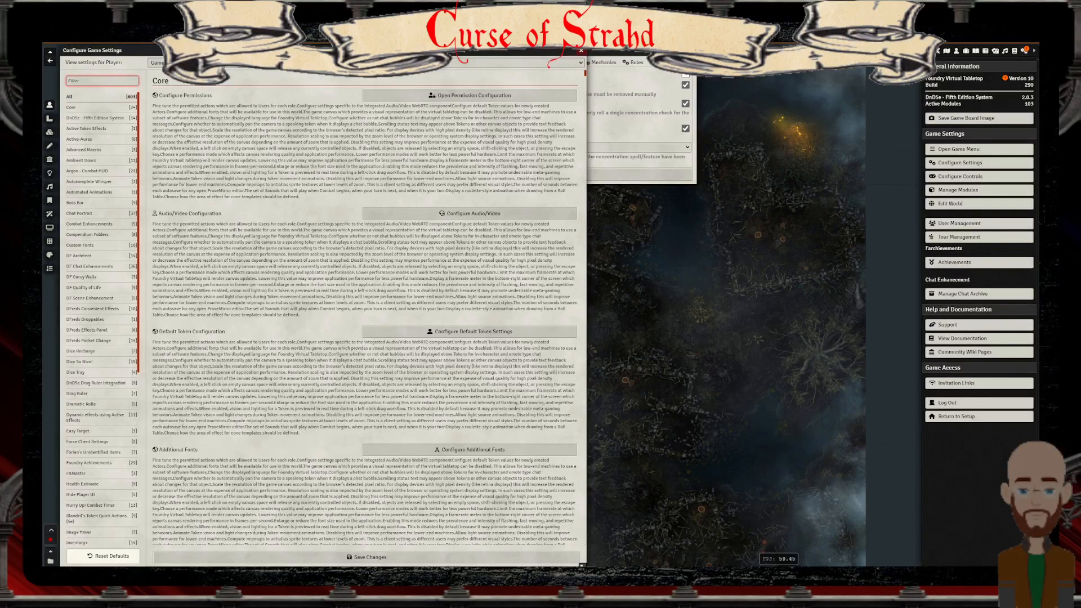
text(con)
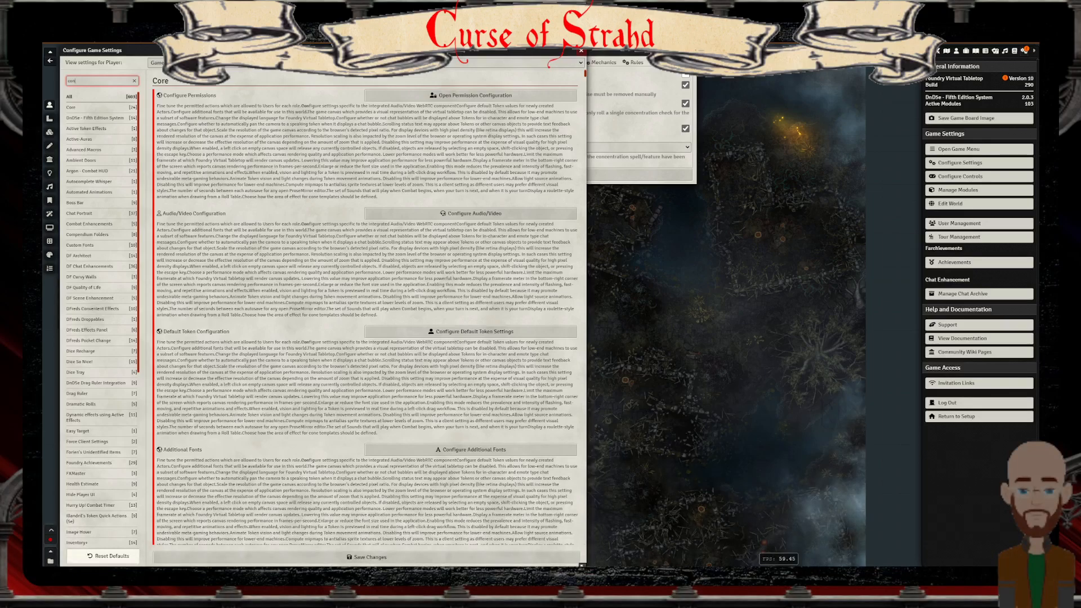
text(cen)
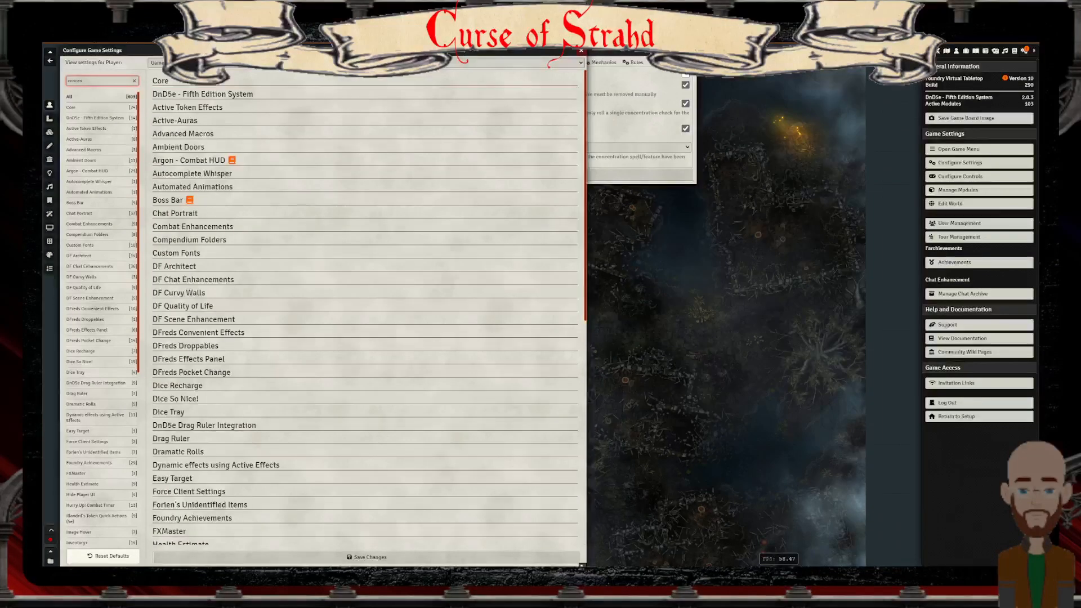
drag(631, 51, 803, 51)
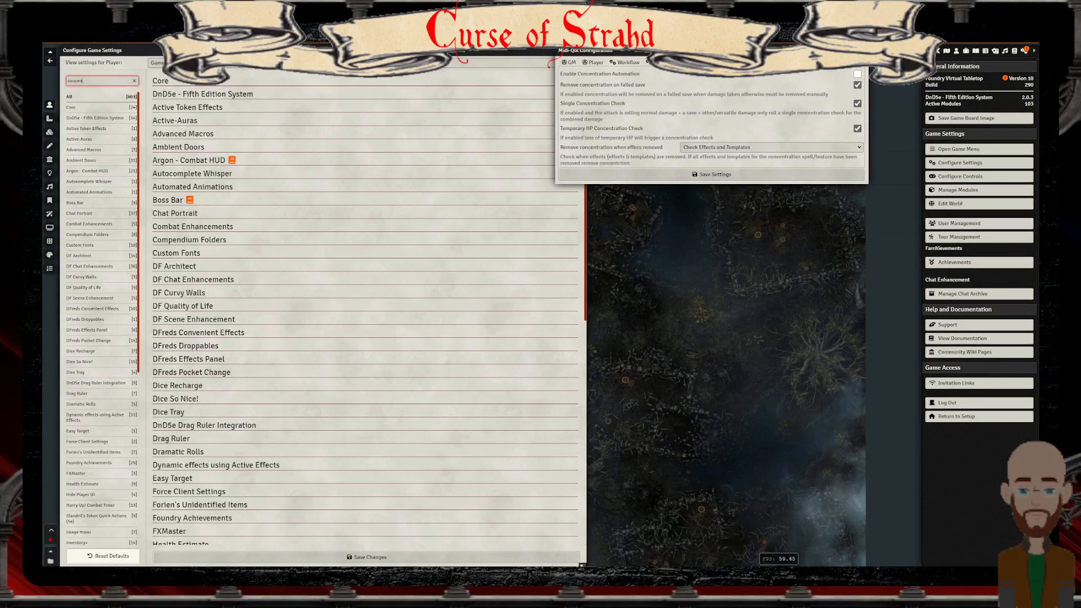
Look through the filtered module settings, clear the filter, and enable Concentration Automation in the Midi QOL configuration
scroll(365, 310, down, 8)
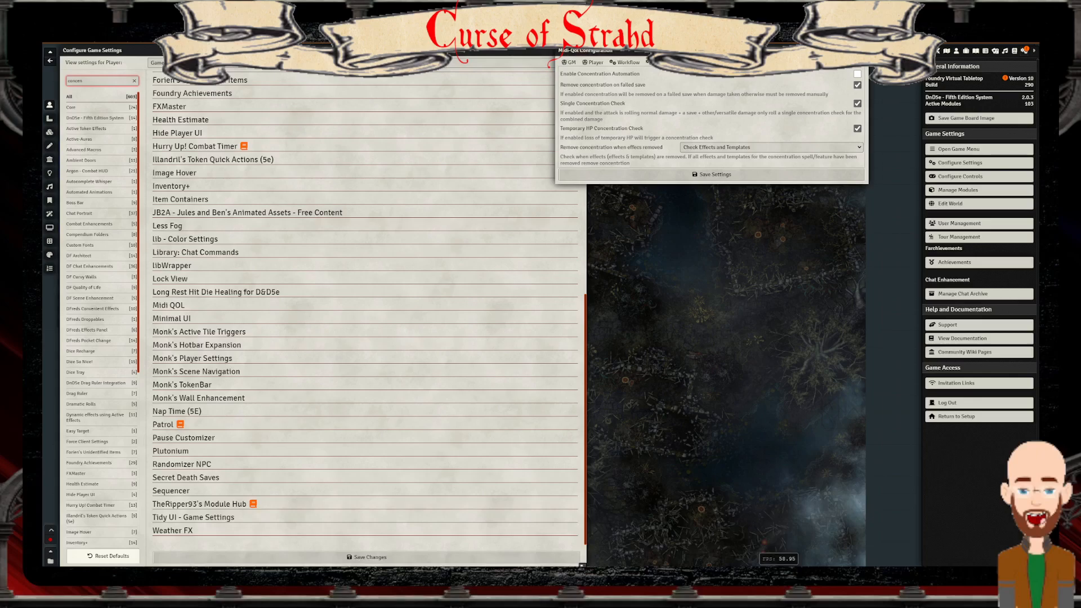
click(134, 81)
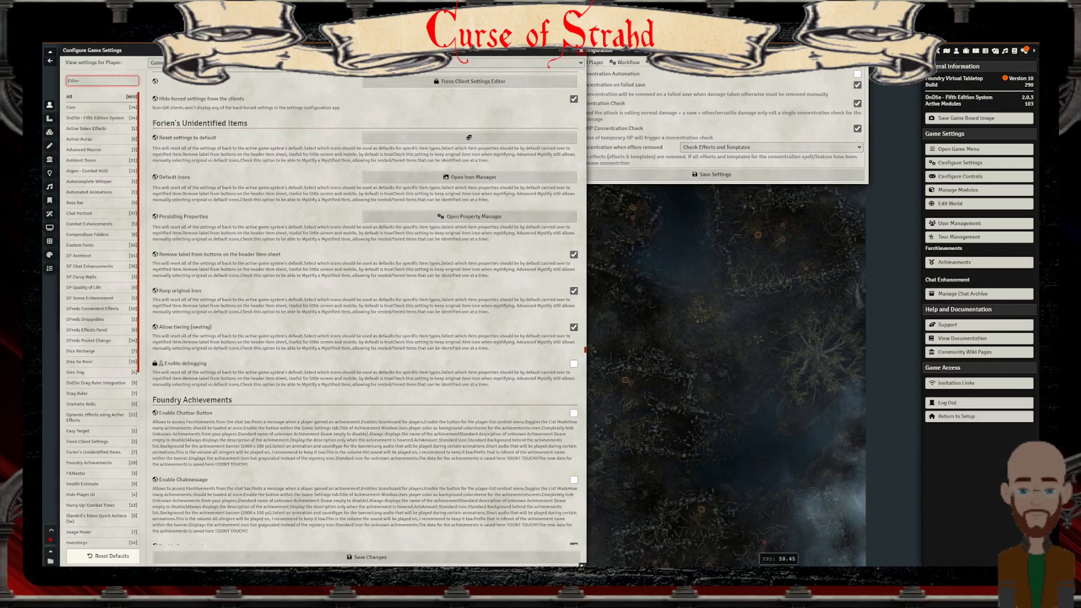
scroll(366, 310, up, 1)
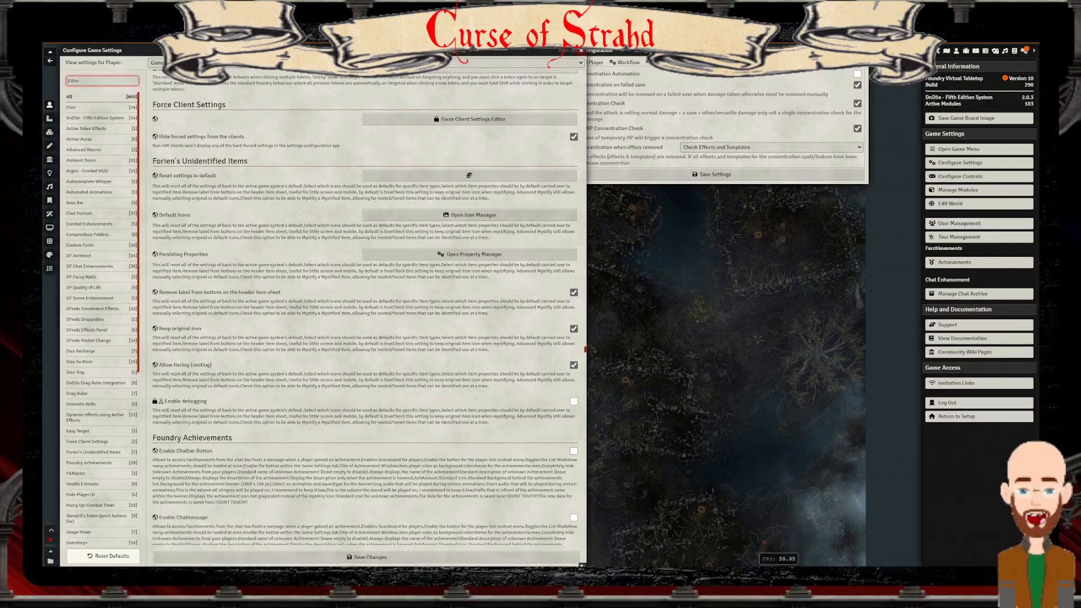
click(858, 74)
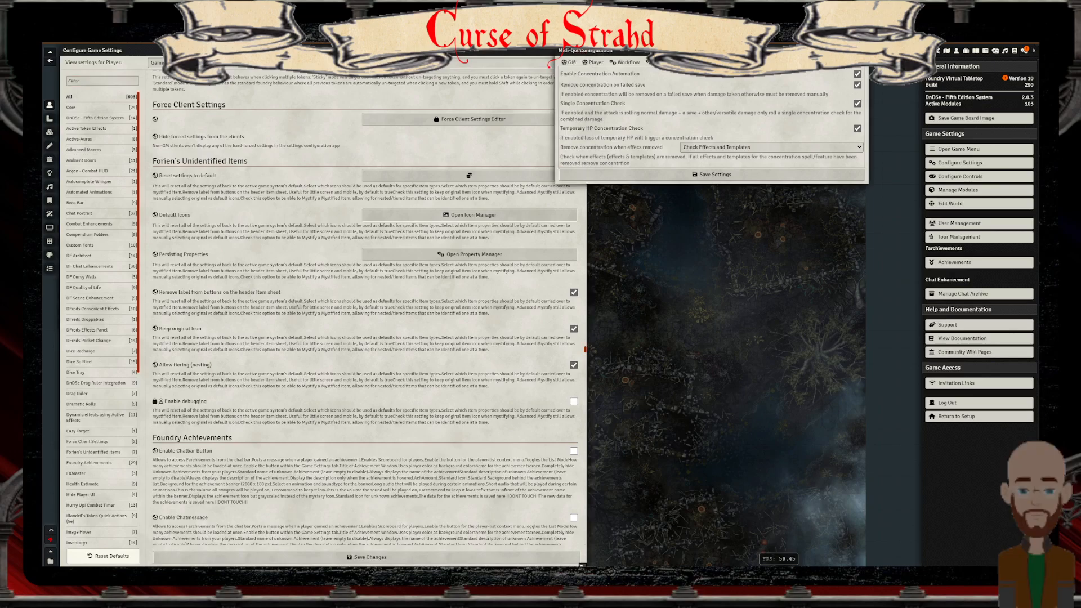
In Midi QOL's reaction settings, enable Show Chat prompt for reactions and Allow any reaction spell to be used, and set Show attack roll to "Attack Hits"
click(710, 63)
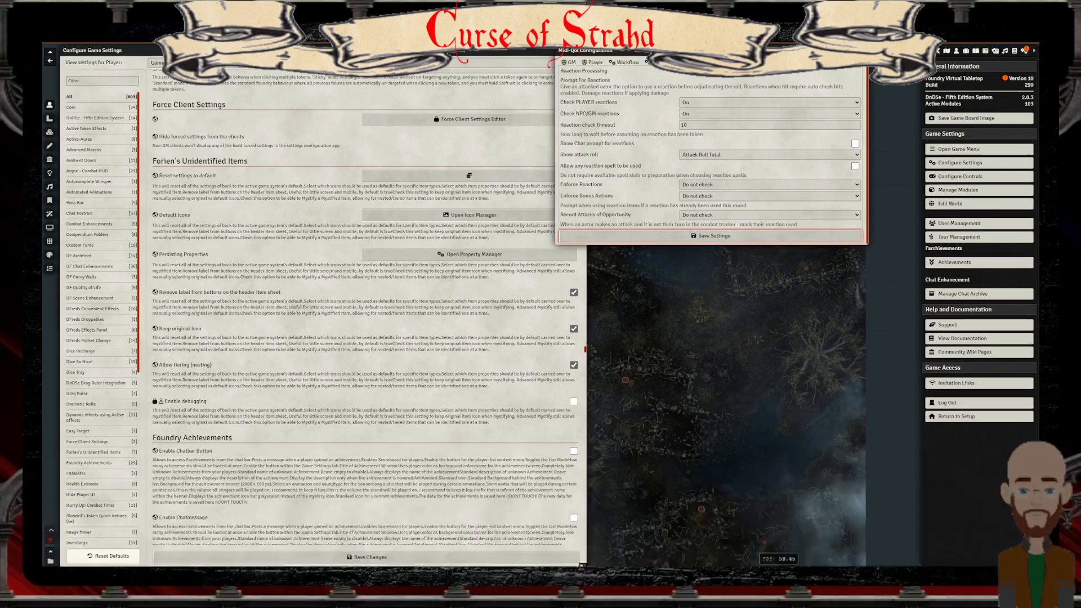
key(Escape)
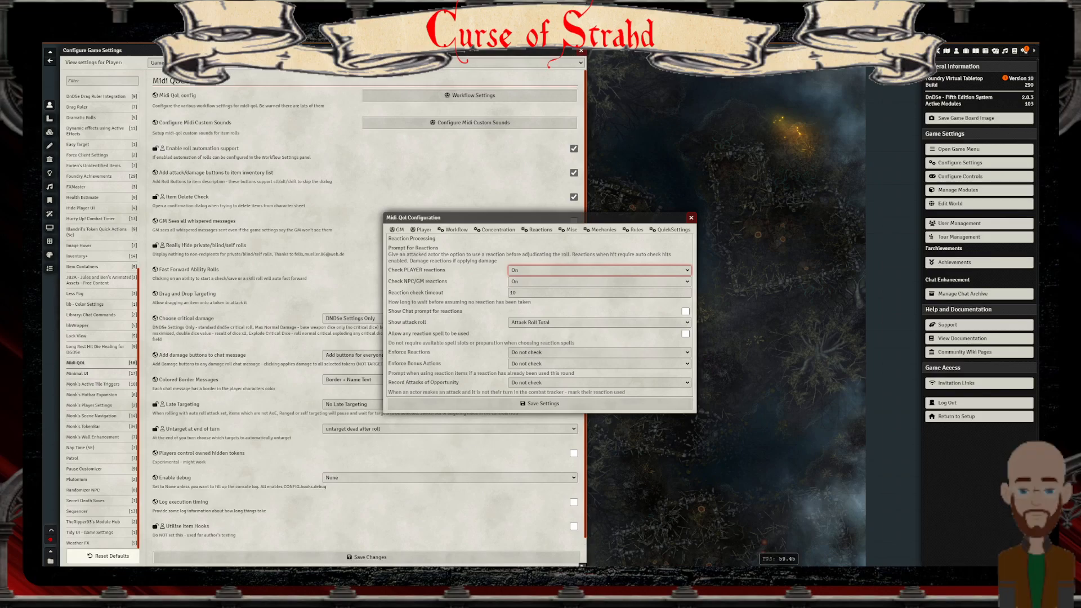
click(685, 312)
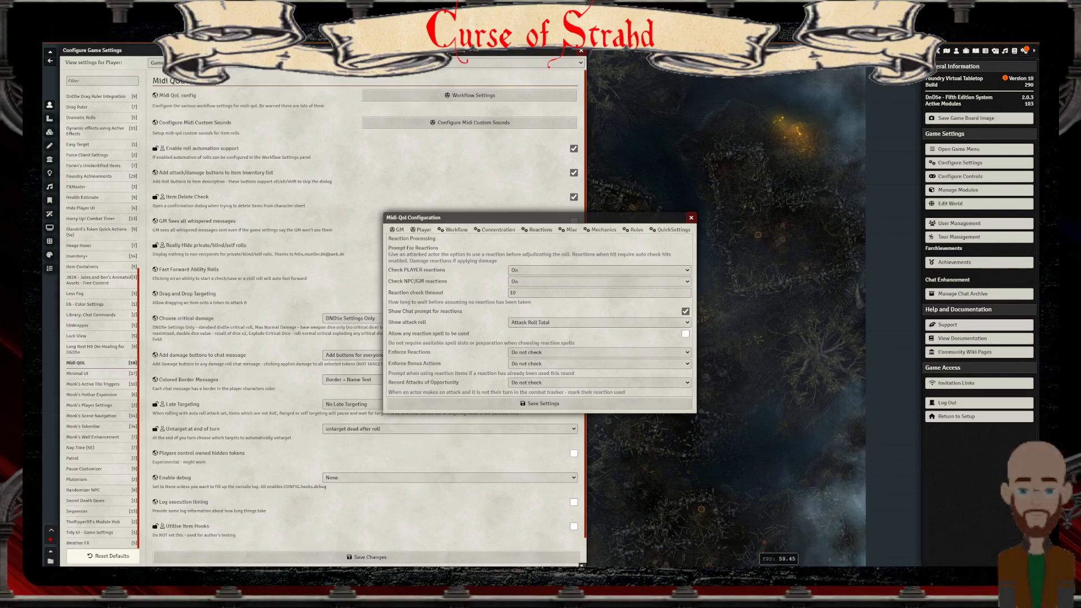
click(600, 322)
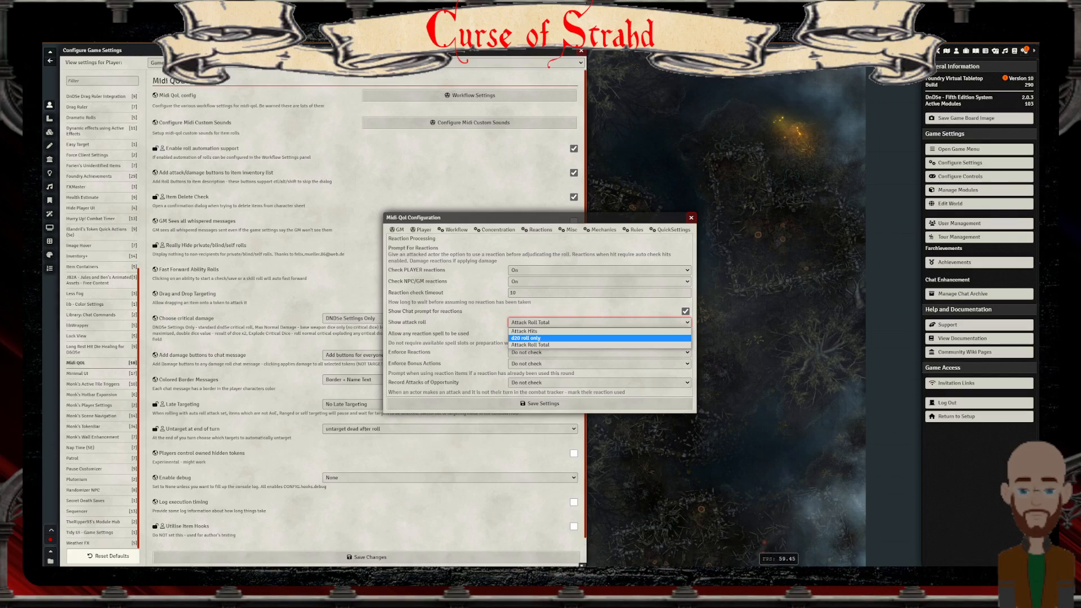
click(541, 331)
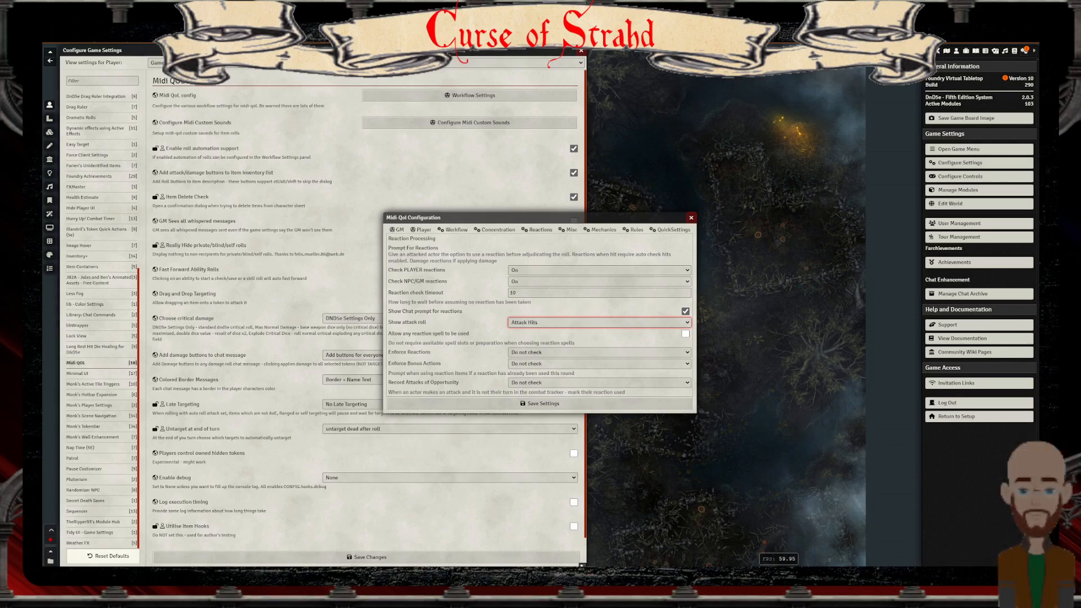
click(685, 334)
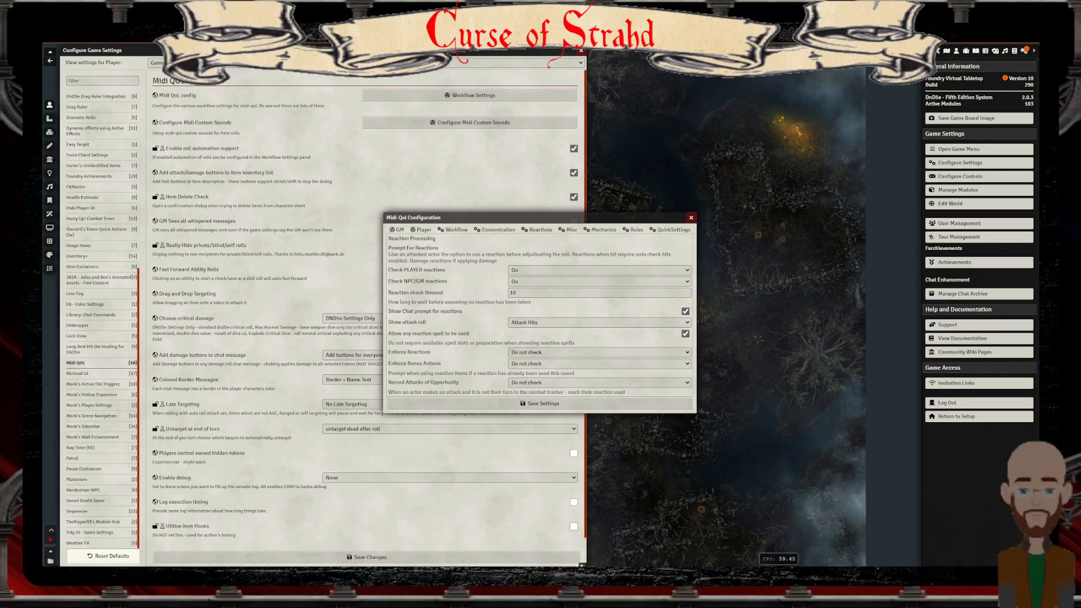
Set both the PLAYER and NPC/GM reaction checks to "On + Magic Items", Enforce Reactions to "Display status icon", and Record Attacks of Opportunity to "All actors"
click(599, 352)
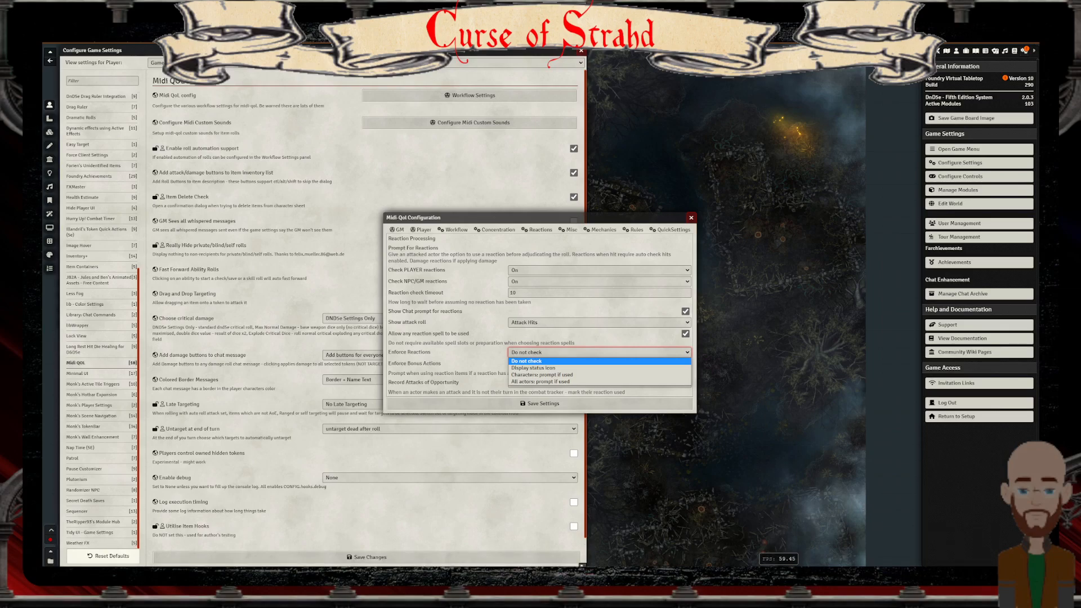
click(599, 270)
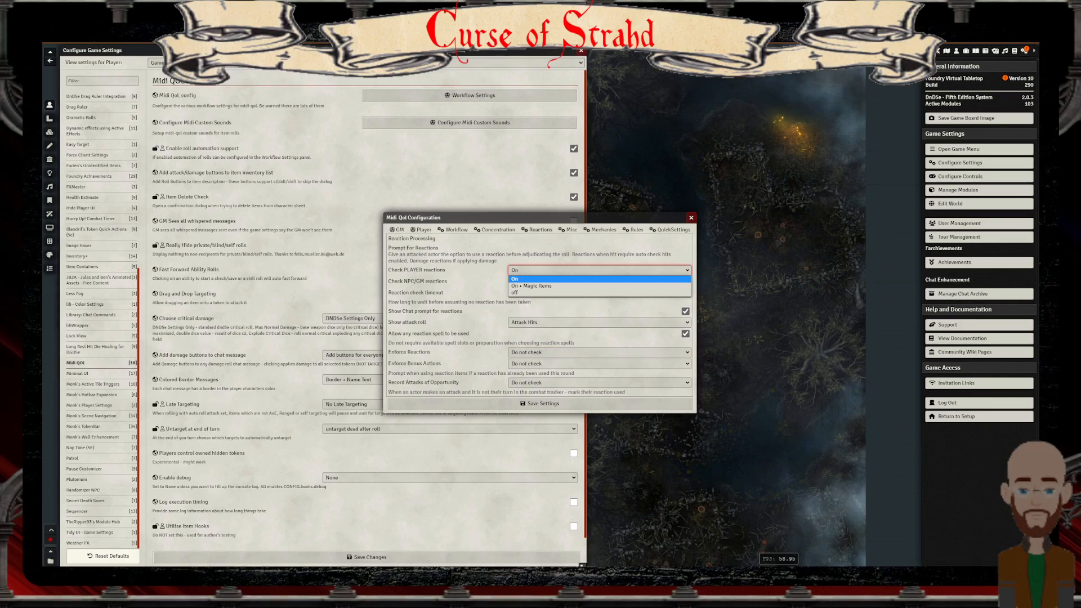
click(540, 286)
click(580, 281)
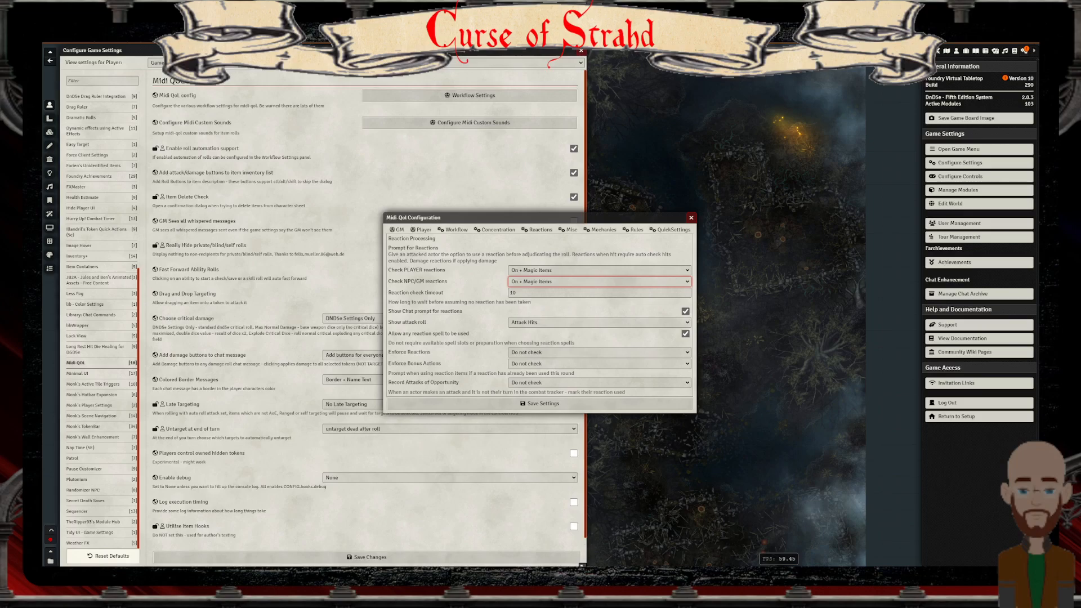
click(599, 383)
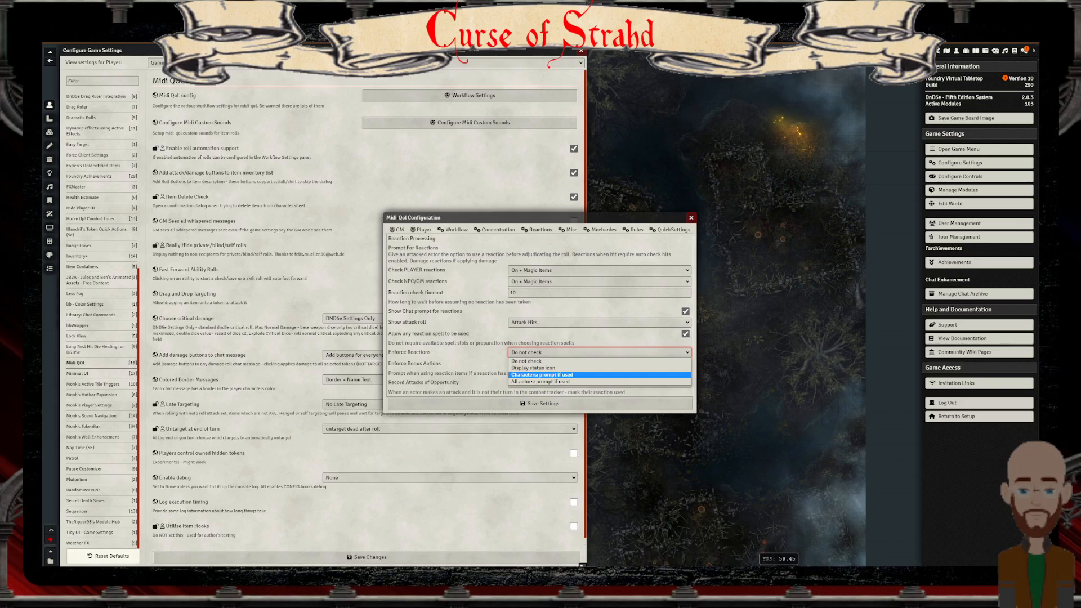
click(533, 368)
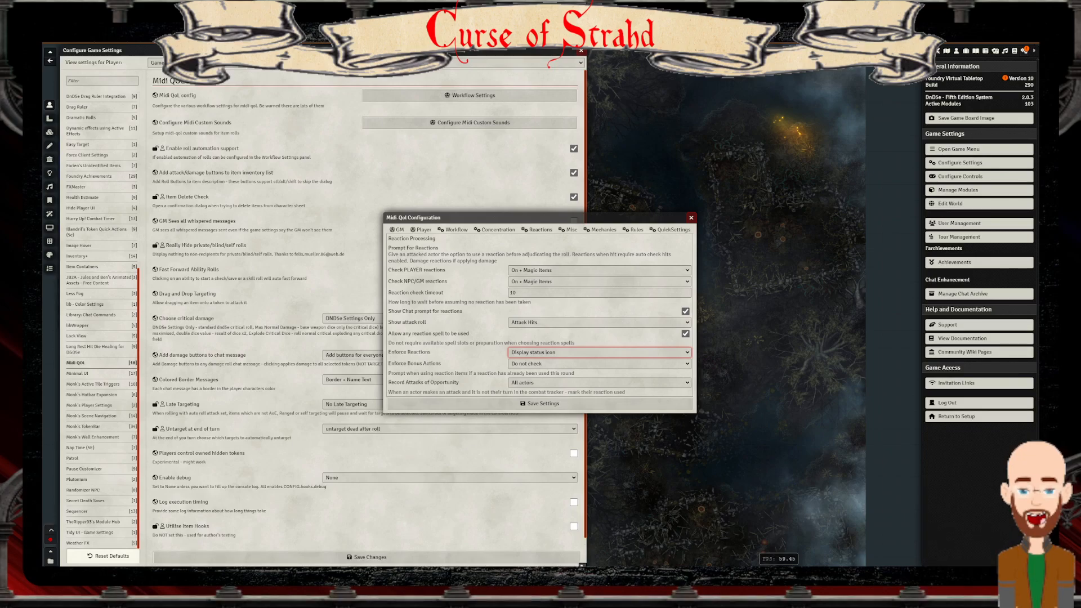
In Midi QOL's Misc settings, show item details for "NPC + PC", enable Merge Rolls to one card and Condense Attack/Damage Rolls, and close the settings
click(568, 230)
drag(563, 197, 463, 118)
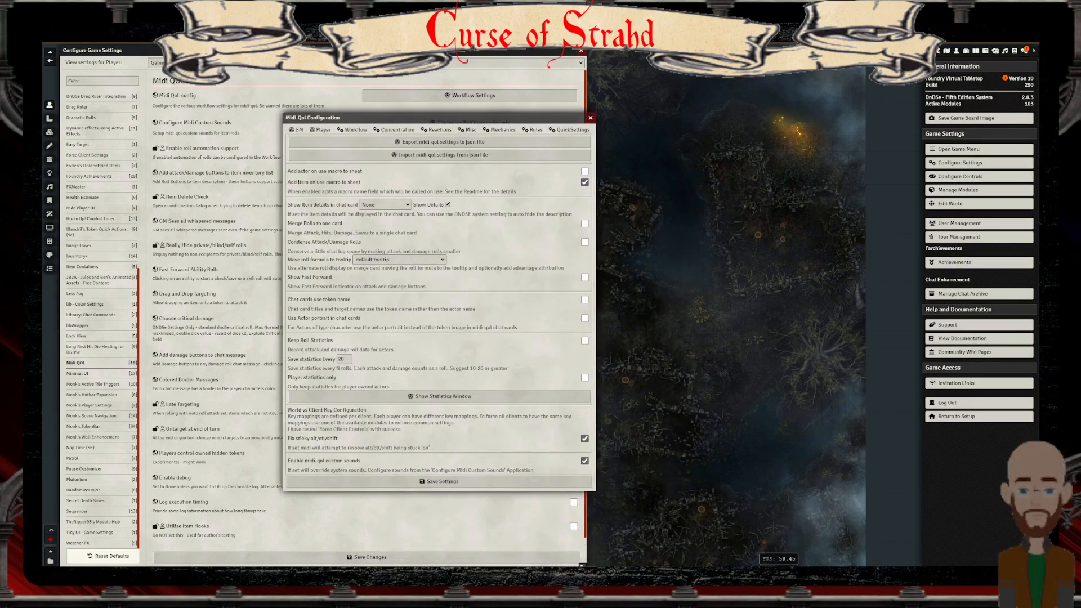
drag(462, 118, 463, 117)
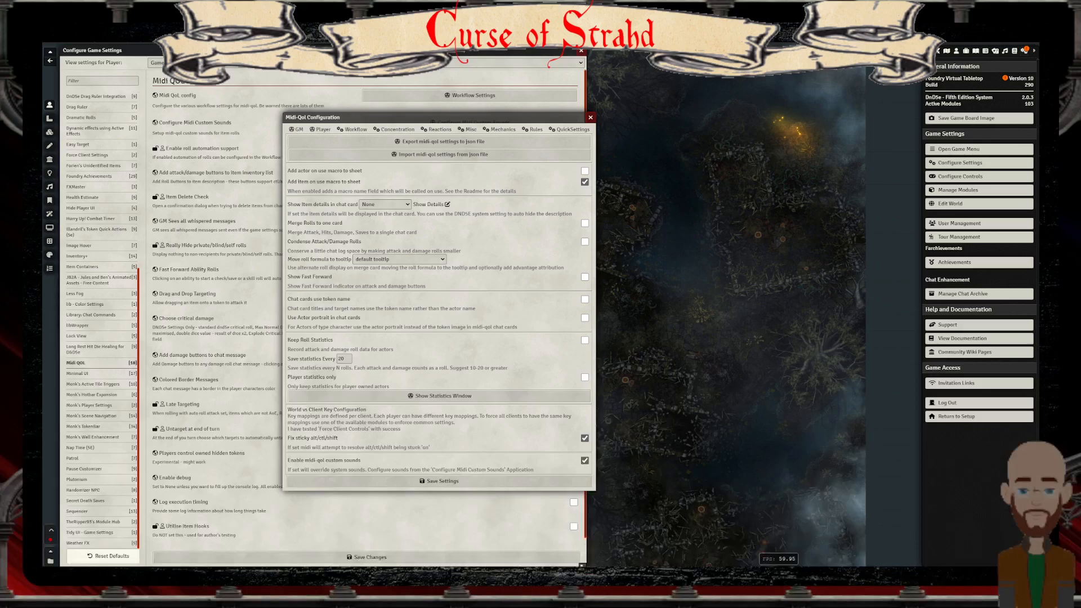
click(385, 204)
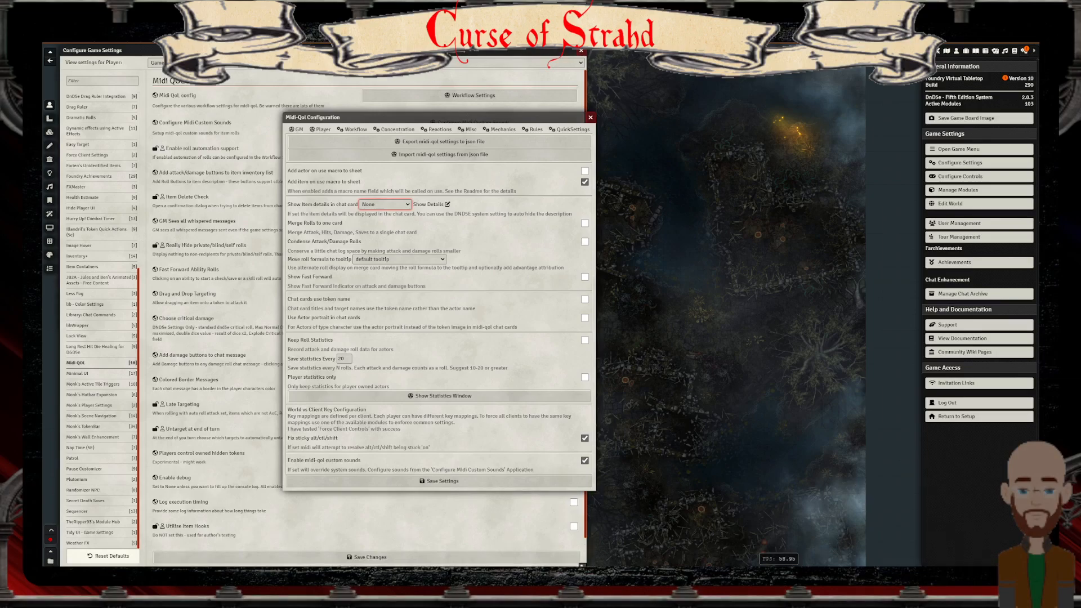
click(385, 205)
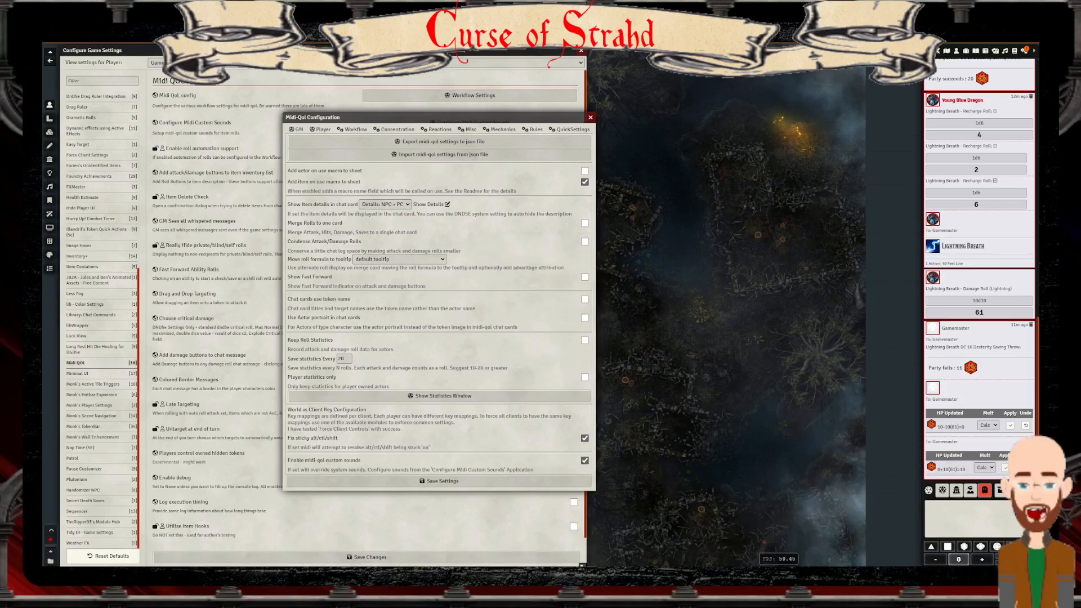
click(585, 223)
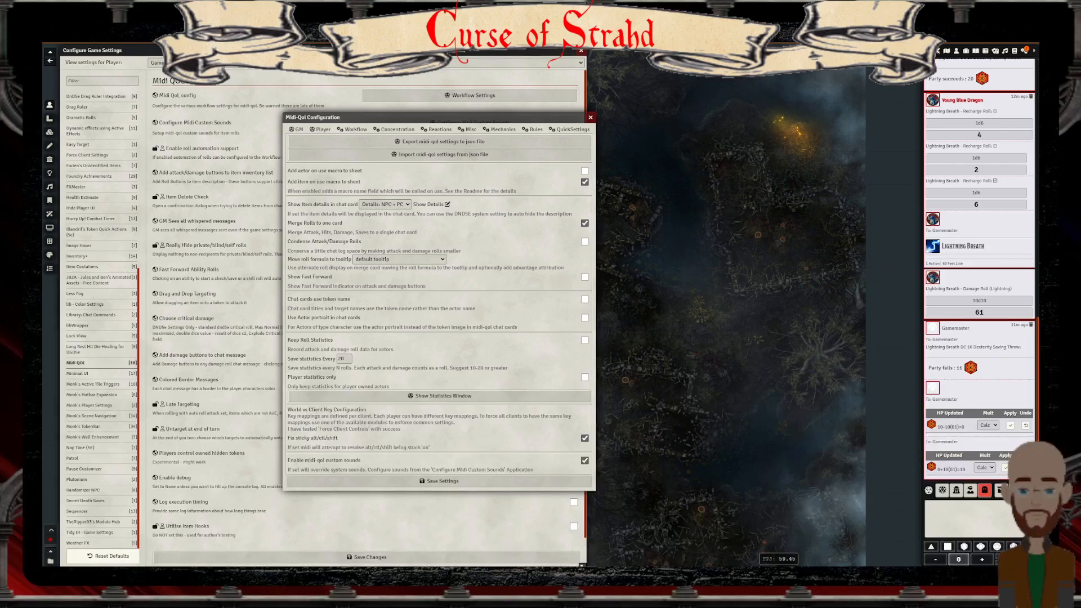
click(585, 242)
key(Escape)
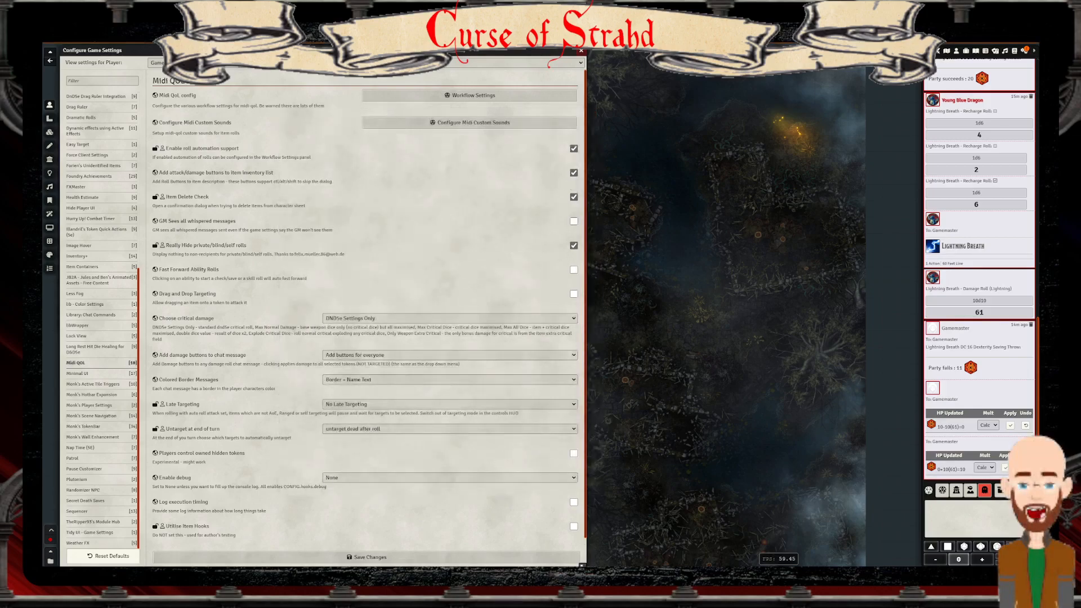
key(Escape)
Place a Young Blue Dragon token on the map, bring up its action list, and show the chat log
click(956, 50)
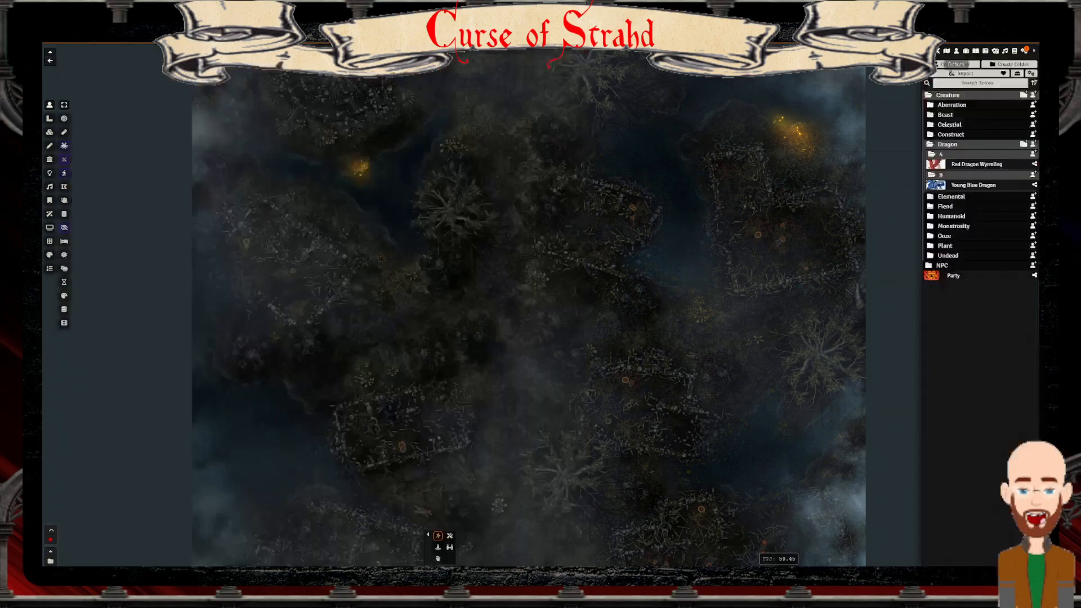
drag(973, 185, 429, 327)
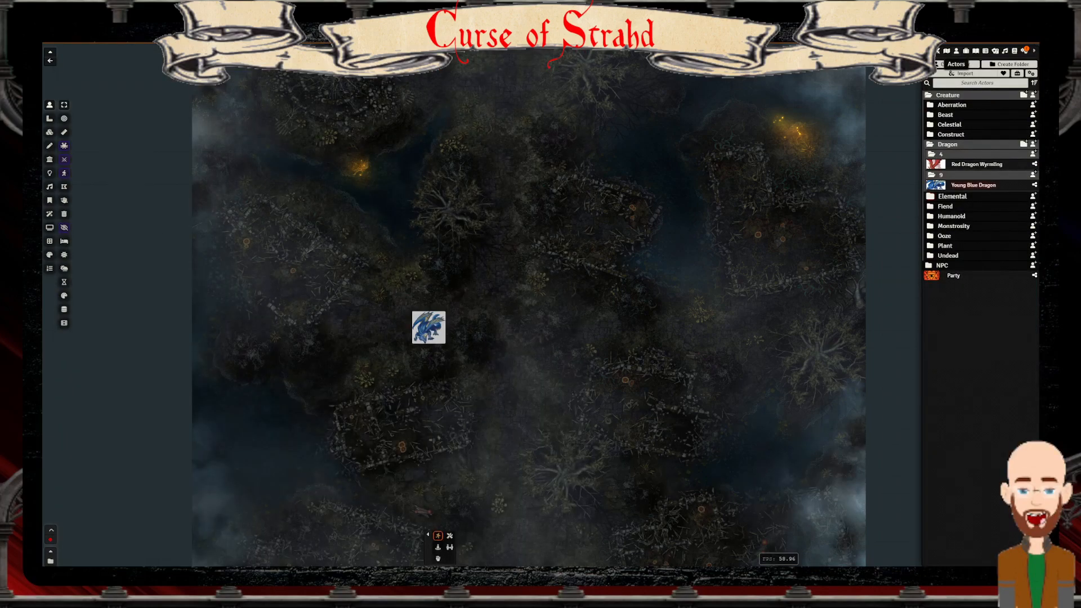
right_click(428, 318)
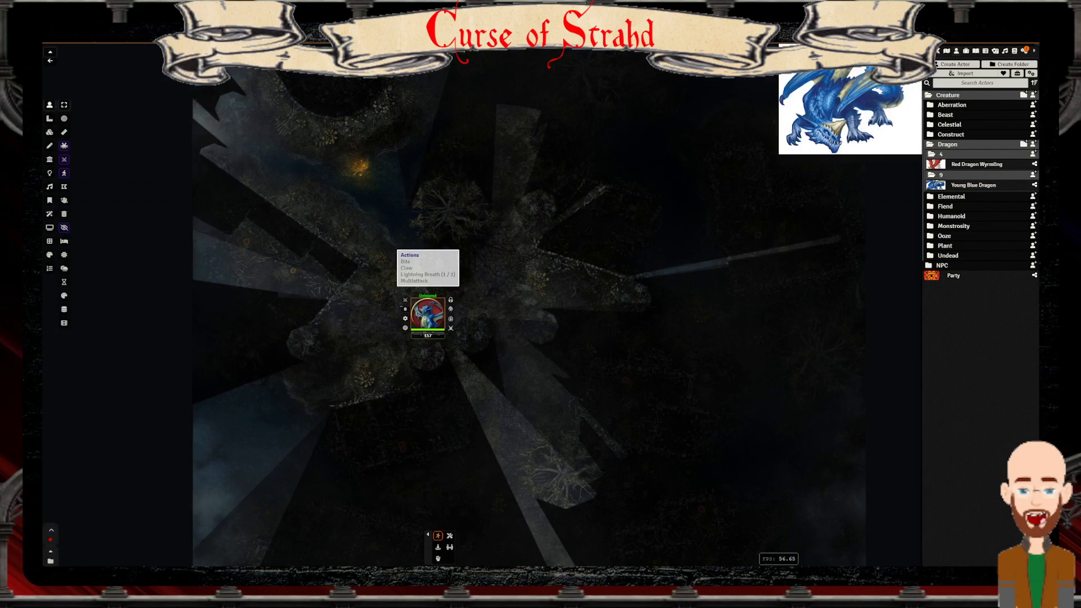
click(928, 51)
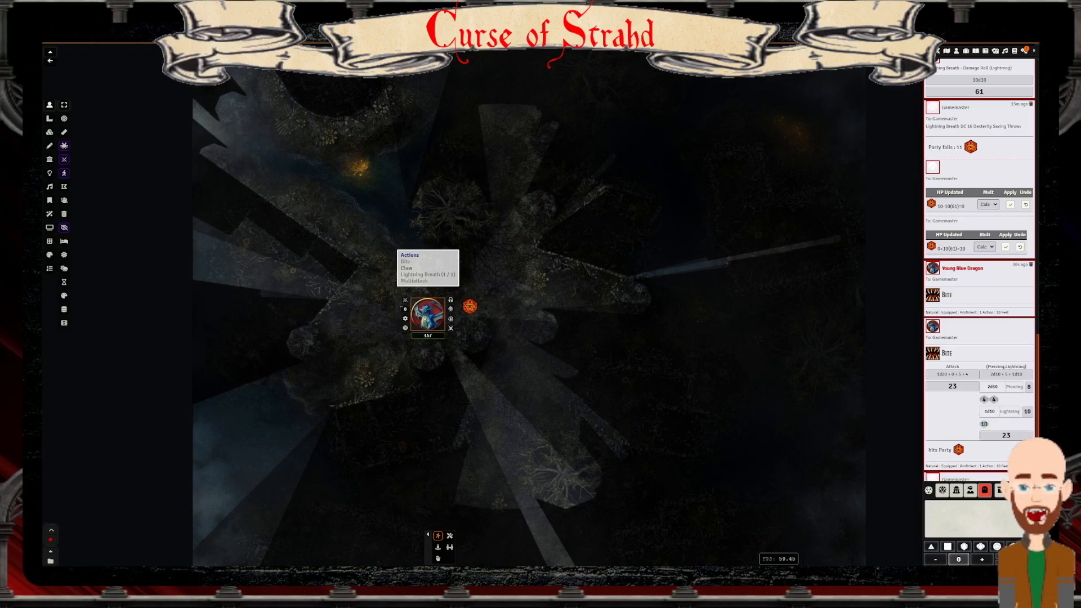
Roll the Young Blue Dragon's Claw attack with the Party token as the target
click(406, 268)
key(t)
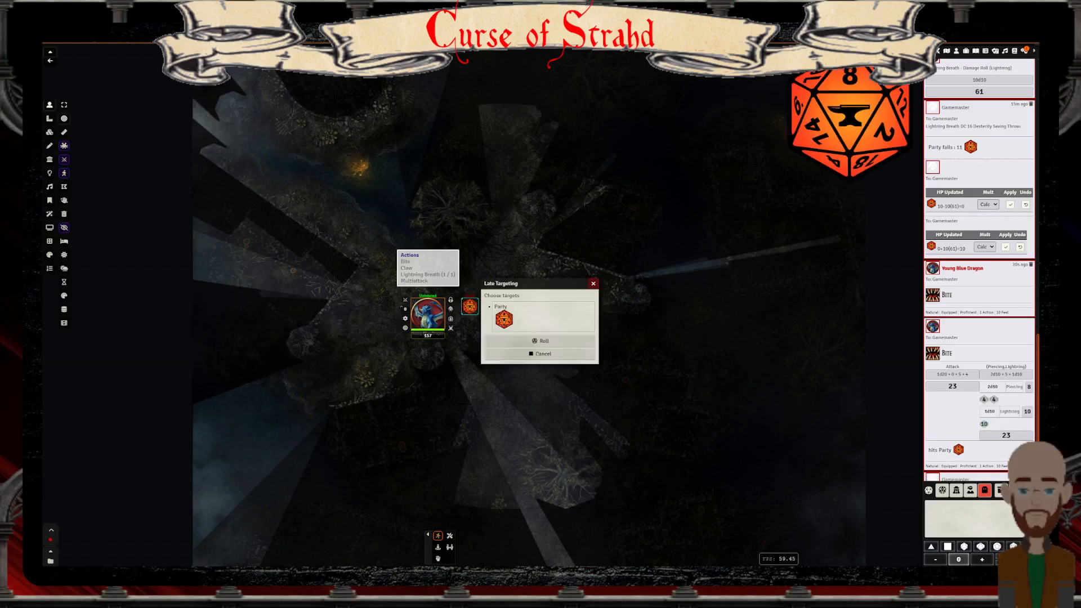
click(543, 340)
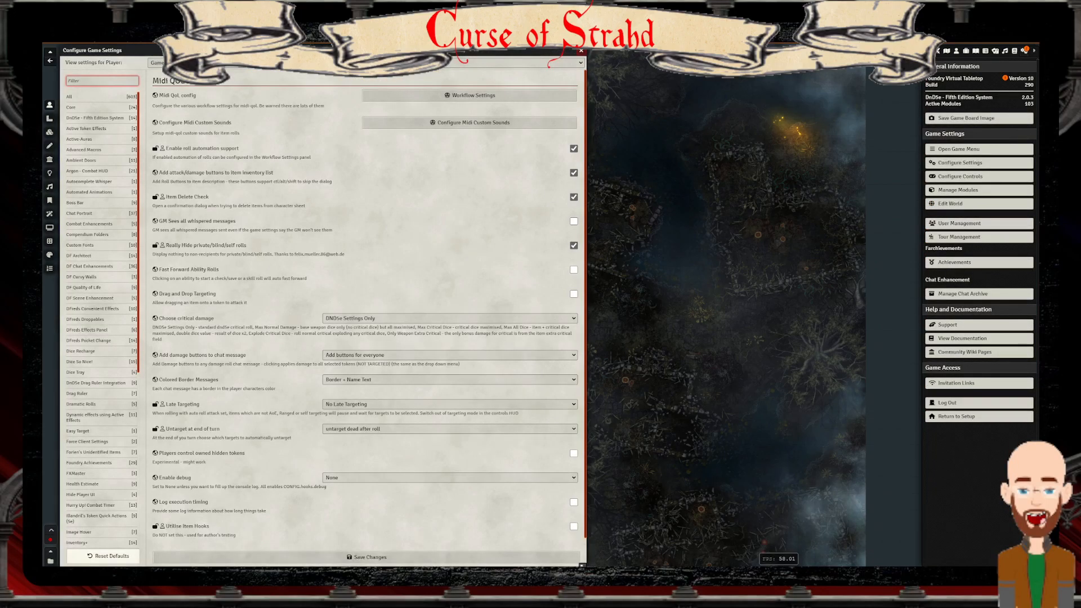
Review the Auto roll damage and Remove chat card buttons after roll options in Midi QOL's GM workflow settings
click(470, 96)
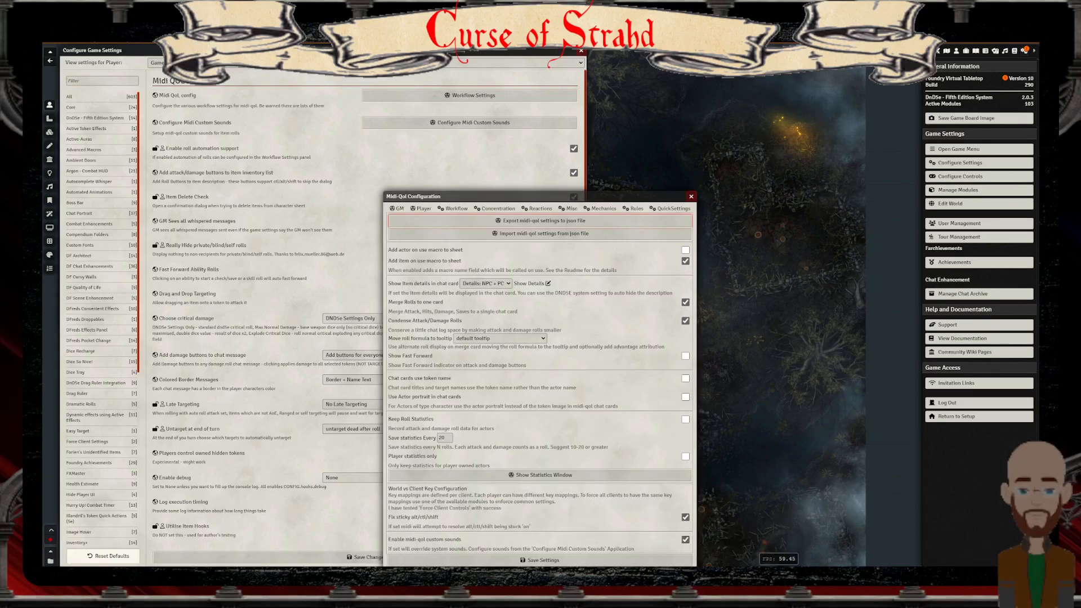
click(397, 208)
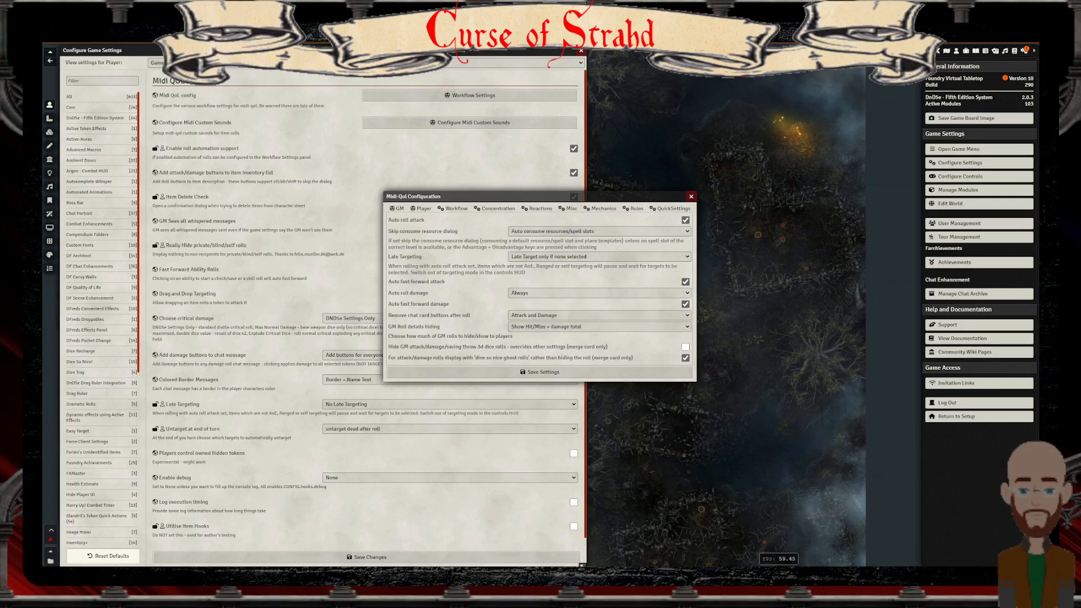
click(598, 293)
click(598, 309)
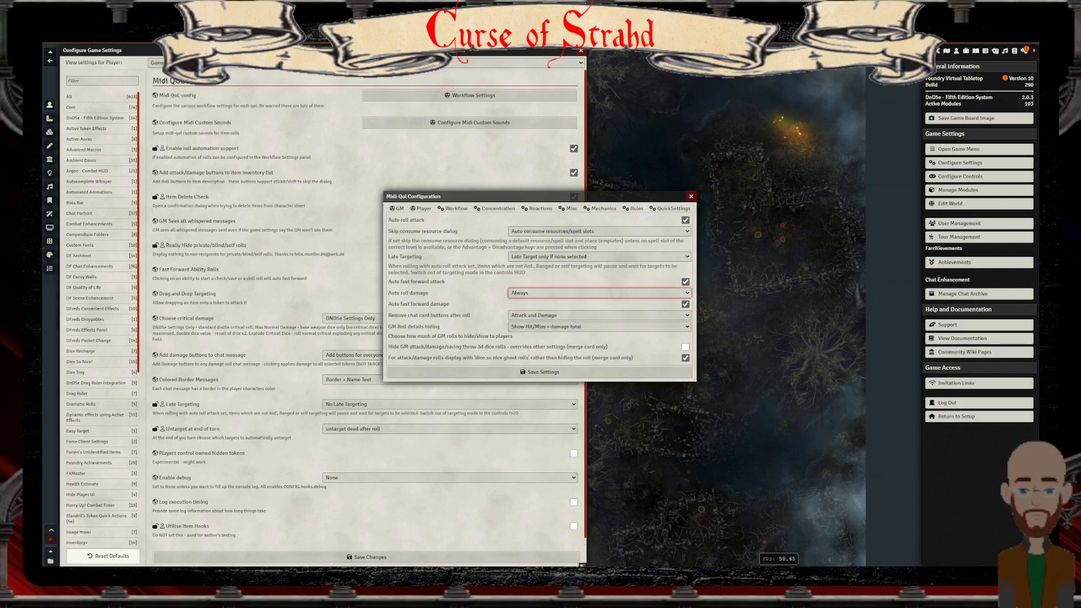
click(599, 316)
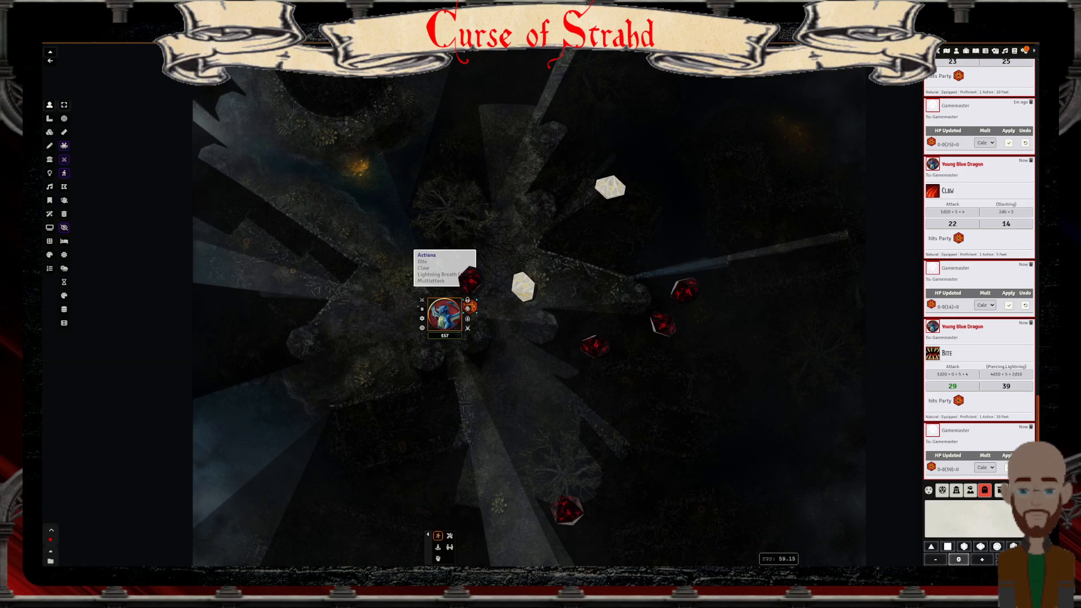
Open the Party token's character sheet and set its armor class calculation to Flat
right_click(470, 306)
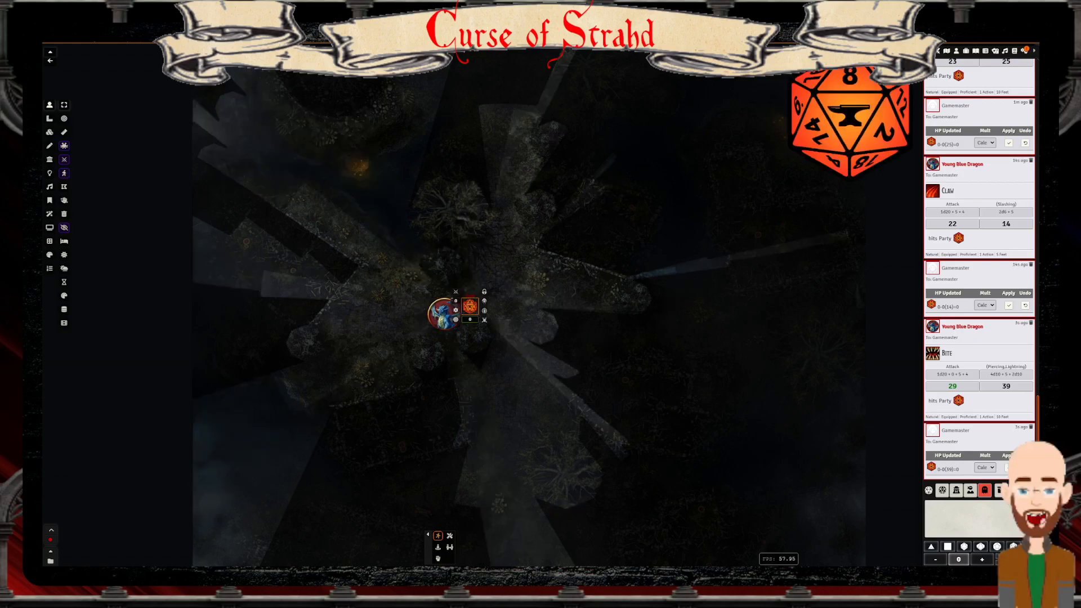
double_click(470, 307)
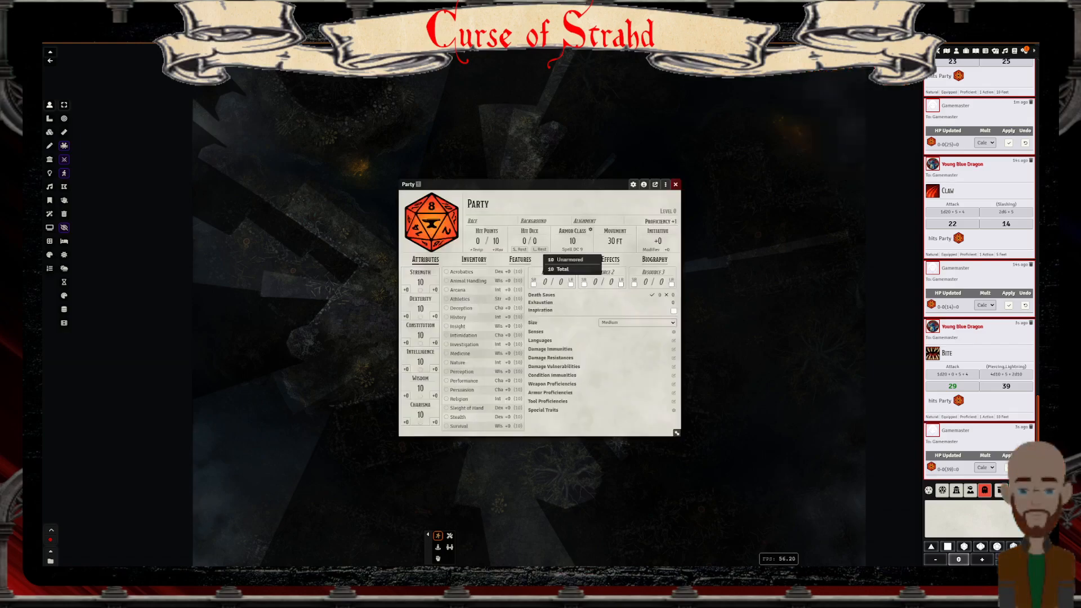
click(572, 241)
click(557, 307)
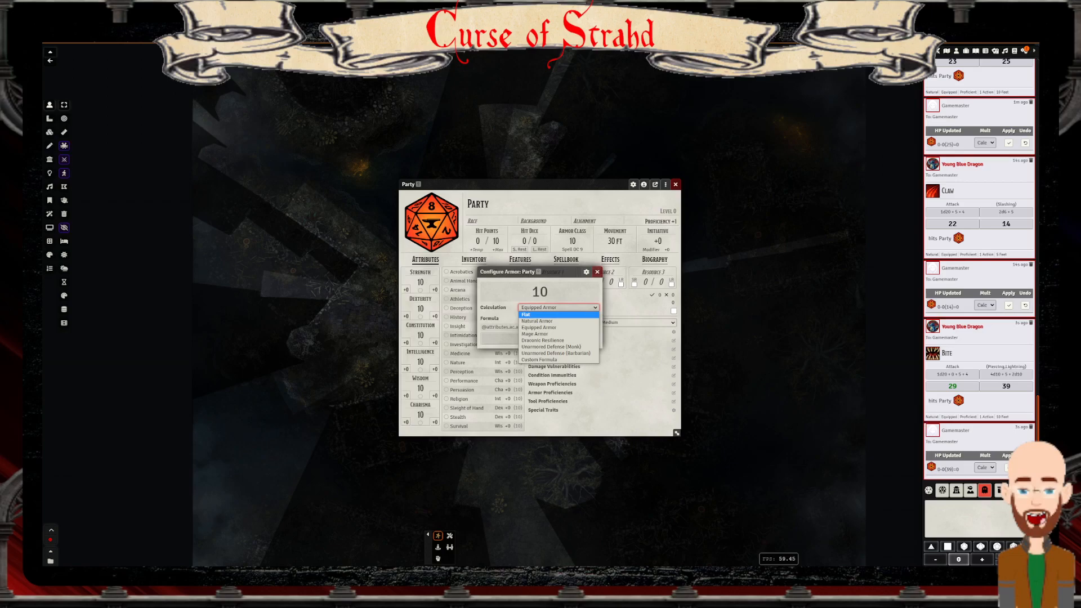
click(548, 314)
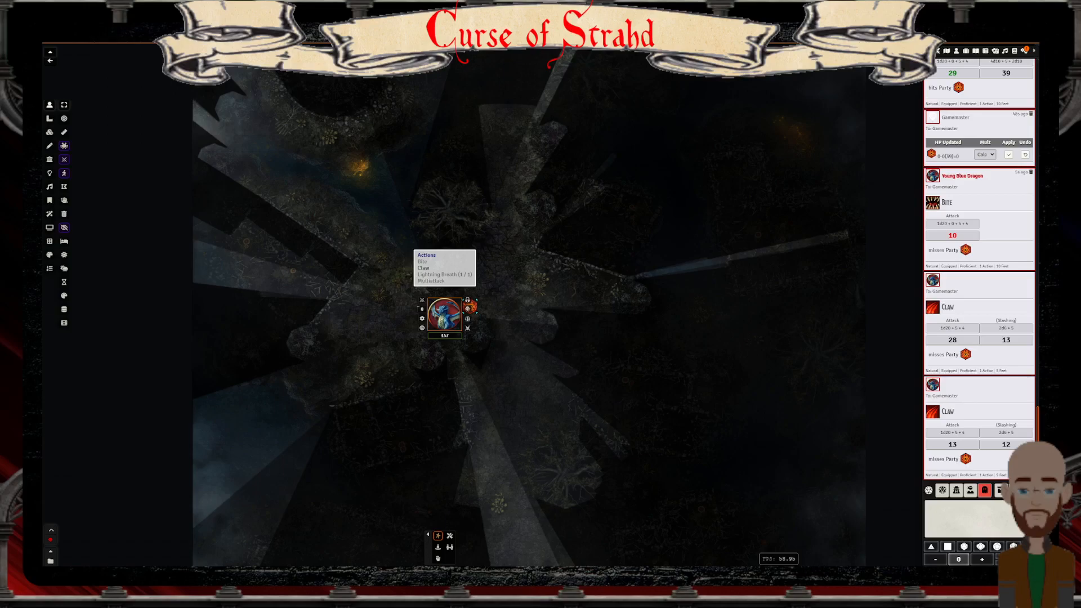
Set Midi QOL's Move roll formula to tooltip option to Advantage Attribution, save it, and inspect the dragon's Bite attack roll
click(423, 262)
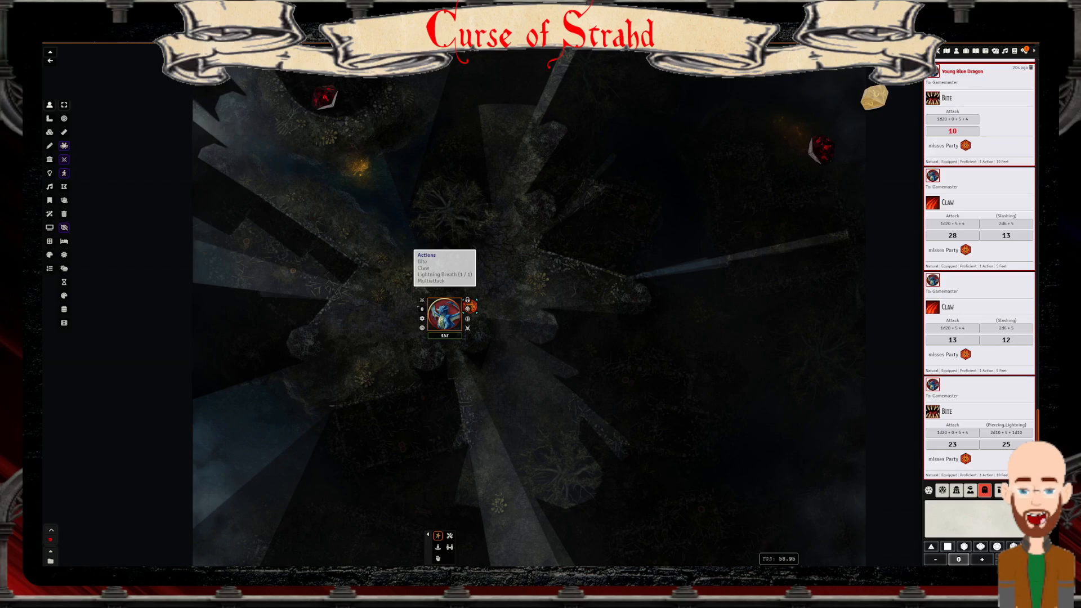
click(1024, 51)
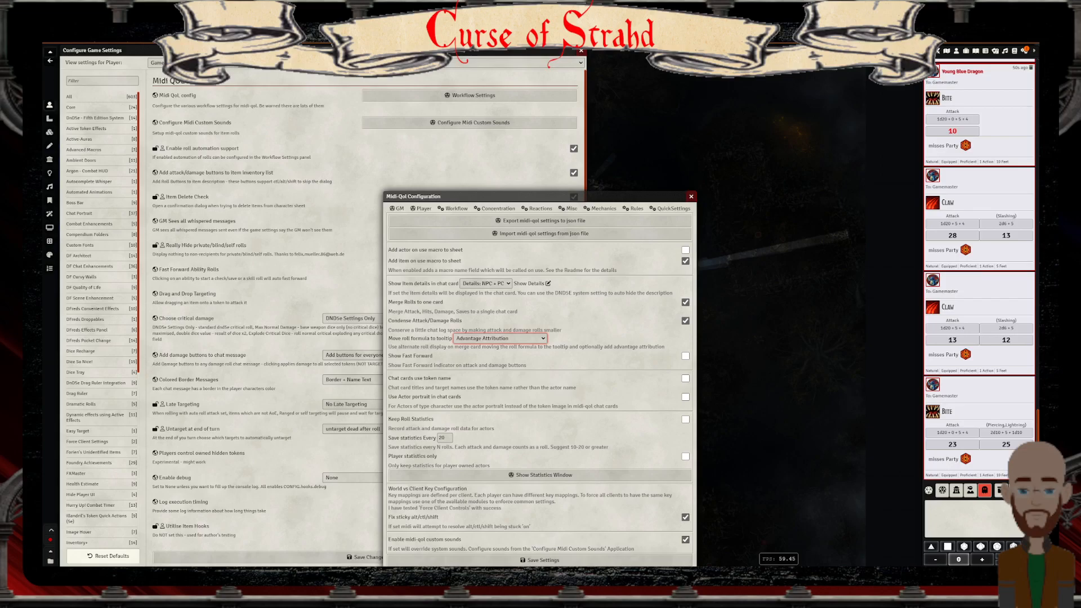
click(539, 560)
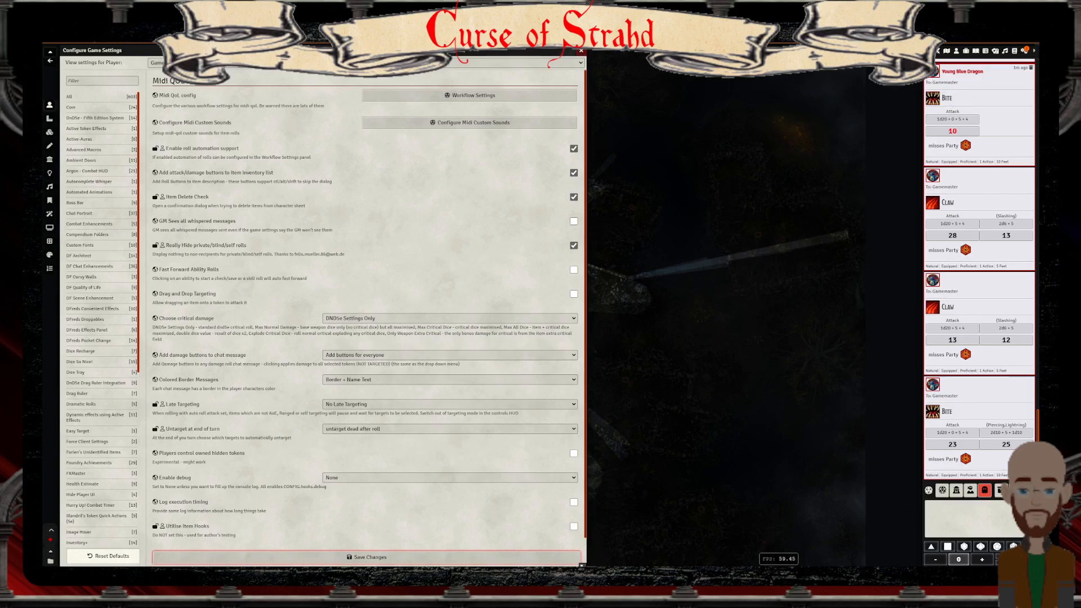
click(366, 557)
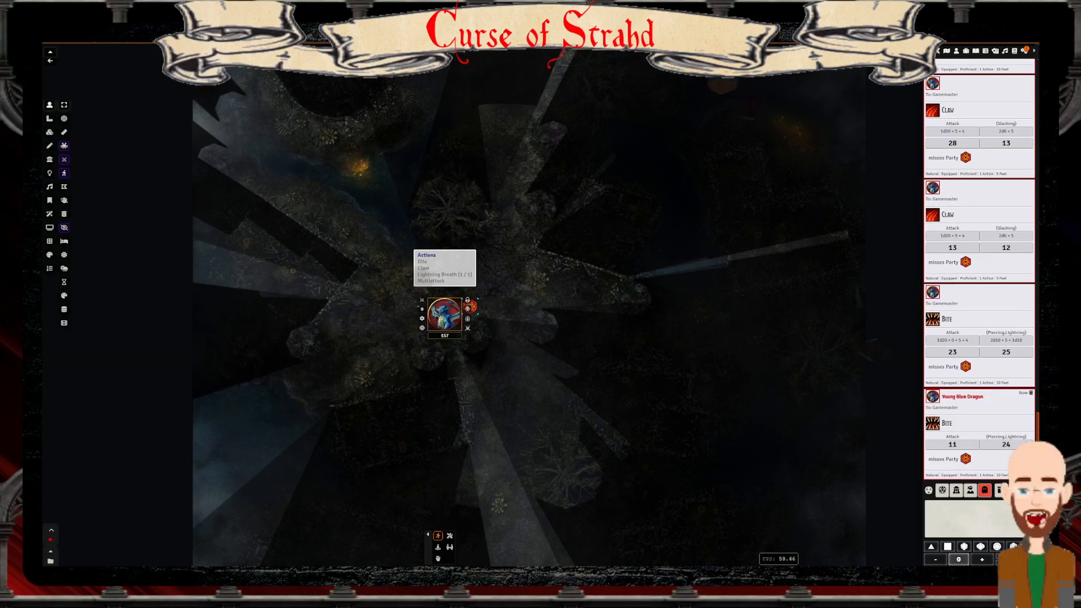
click(952, 444)
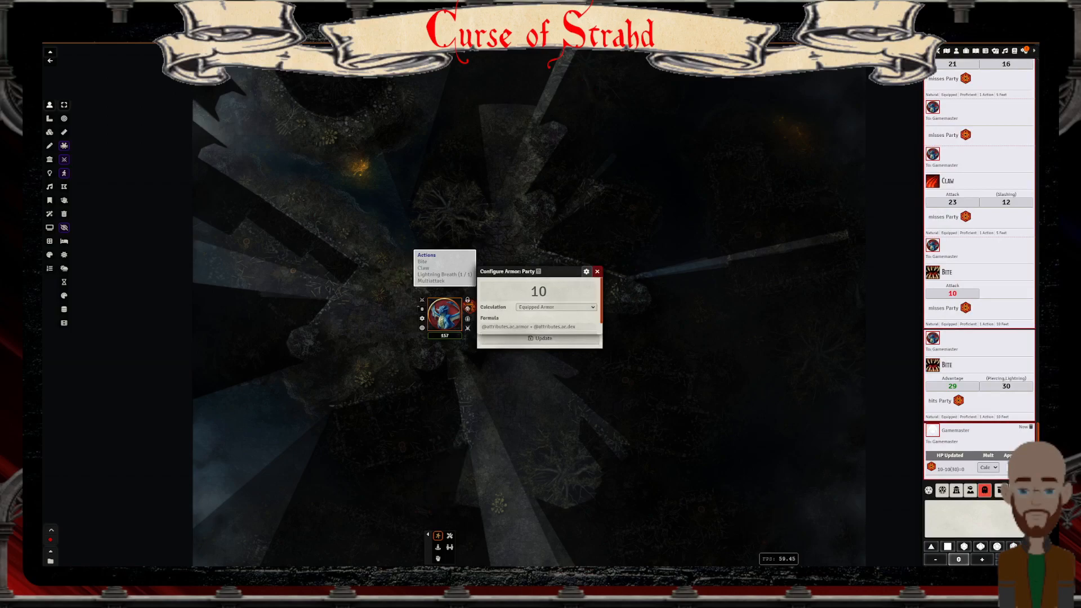
Set Move roll formula to tooltip to "Formula -> tooltip + adv attribution" in Midi QOL and roll the Young Blue Dragon's Bite attack
key(Escape)
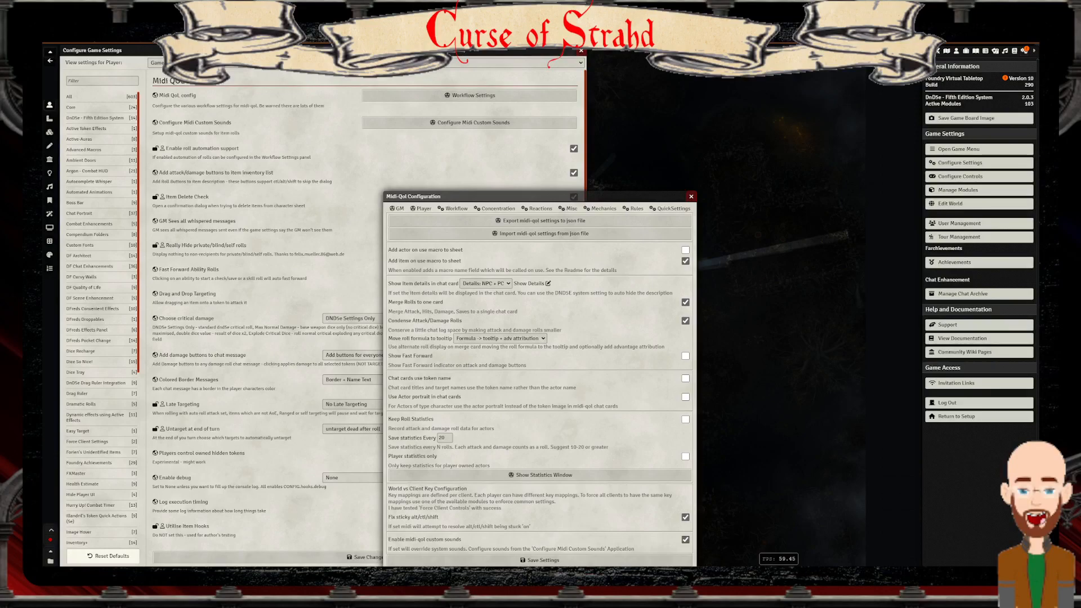
click(500, 339)
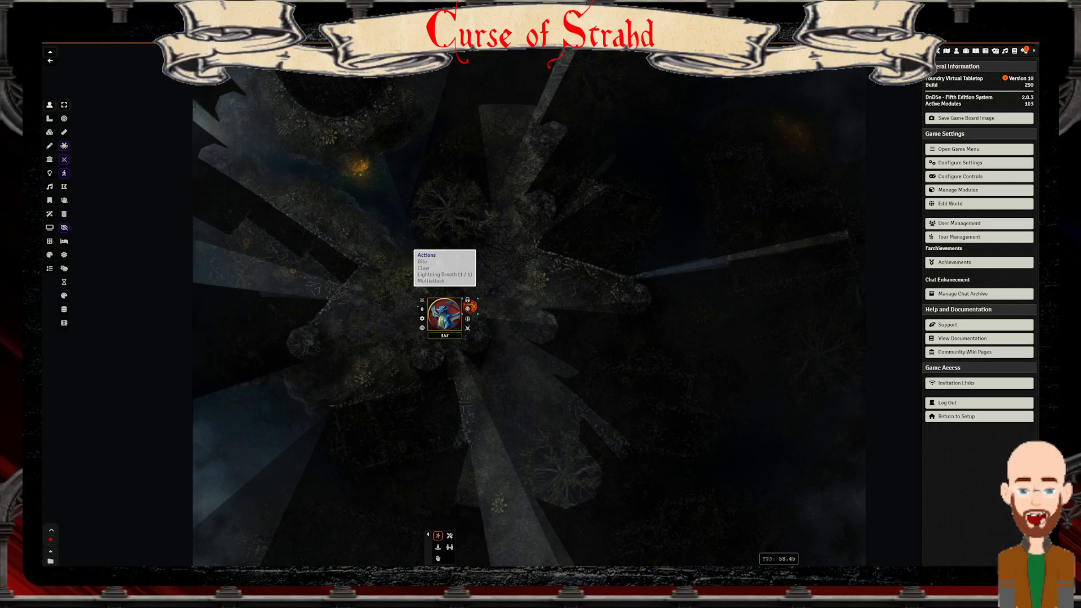
click(422, 262)
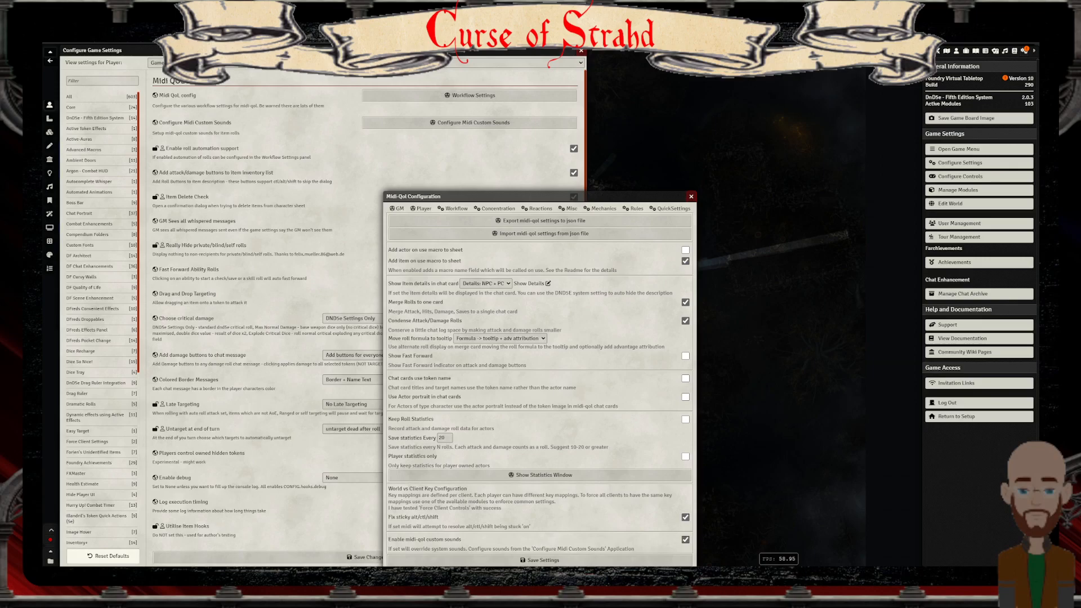
Enable Include height difference in distance calculations in Midi QOL's mechanics, check the optional game rules, and close the workflow configuration
click(601, 209)
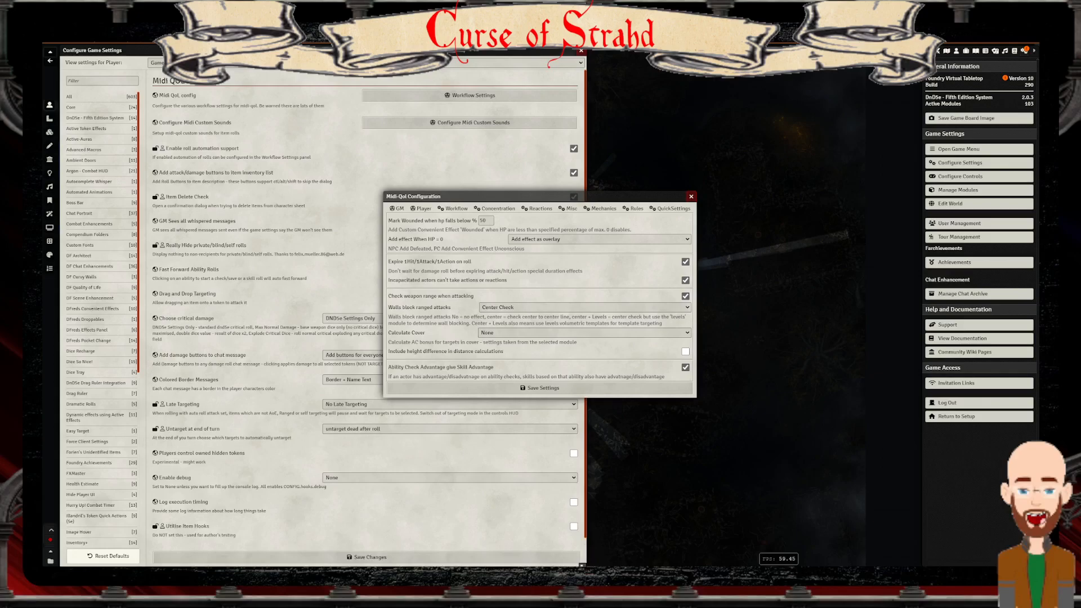
click(585, 307)
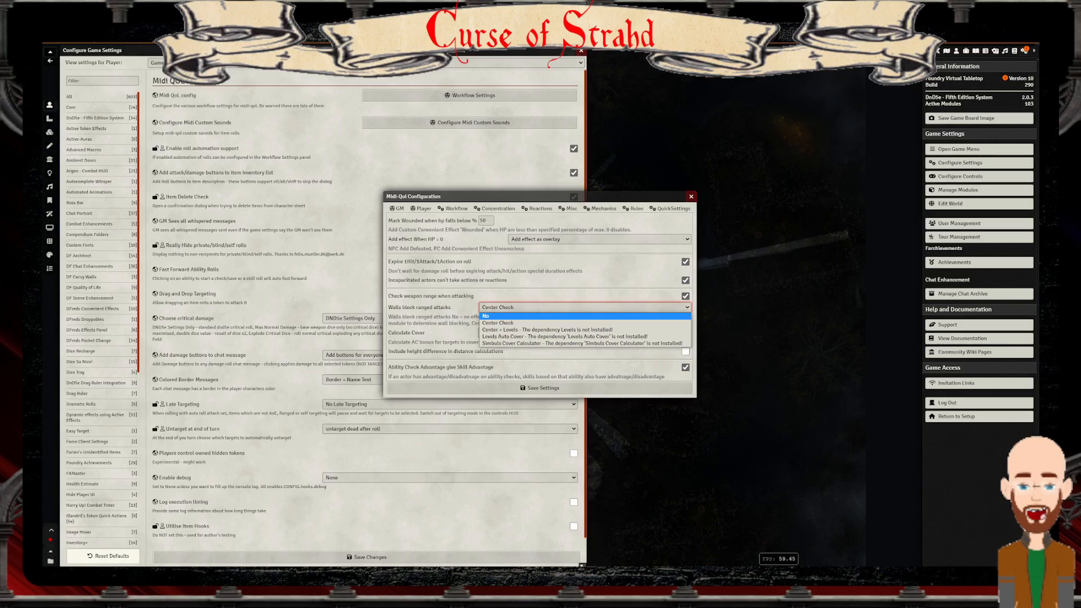
click(585, 333)
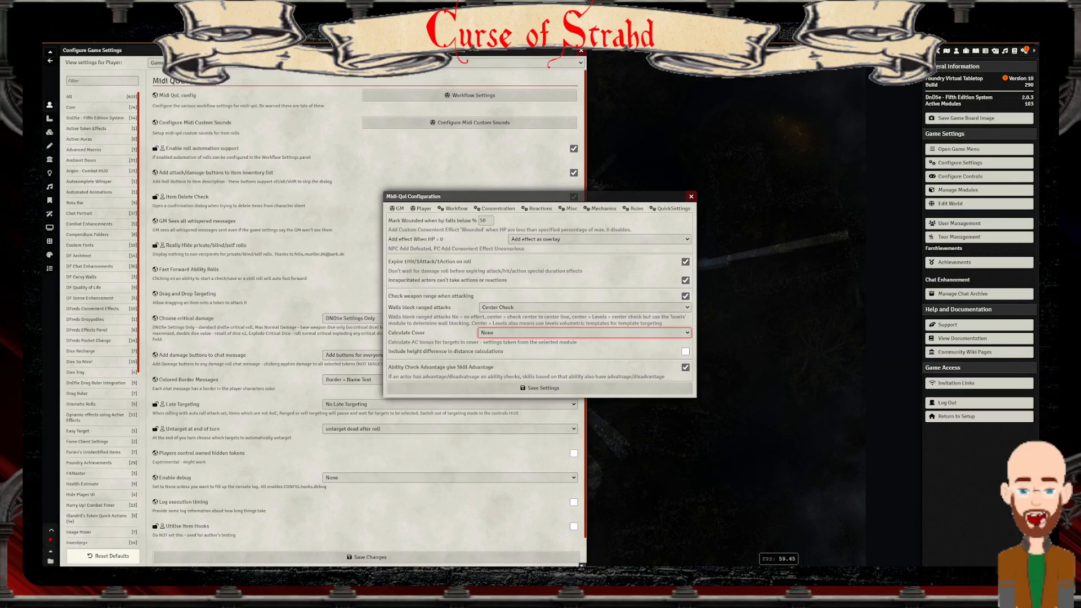
click(685, 352)
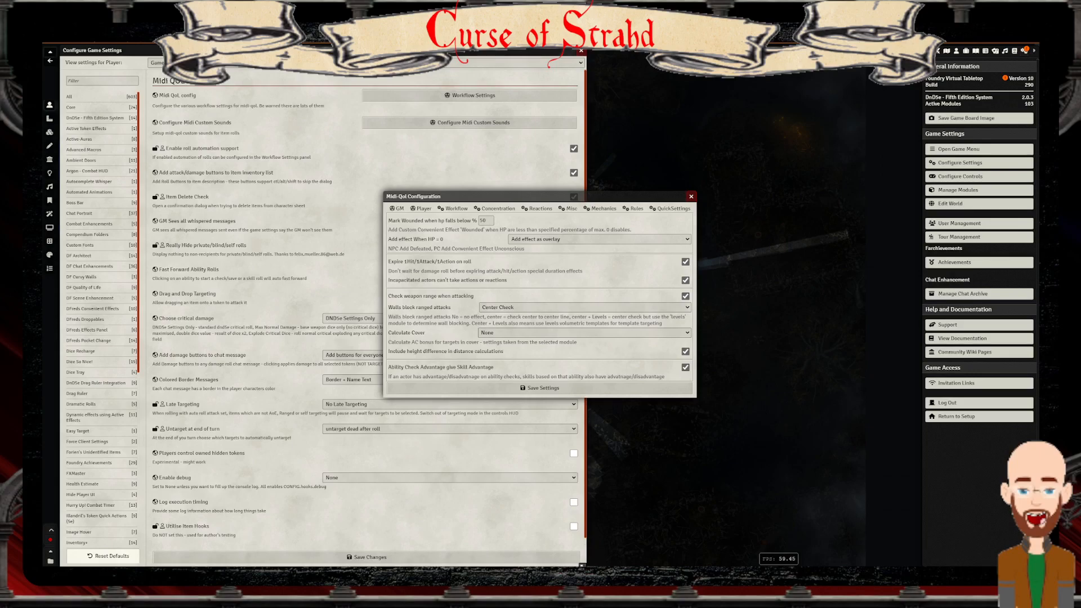
click(634, 208)
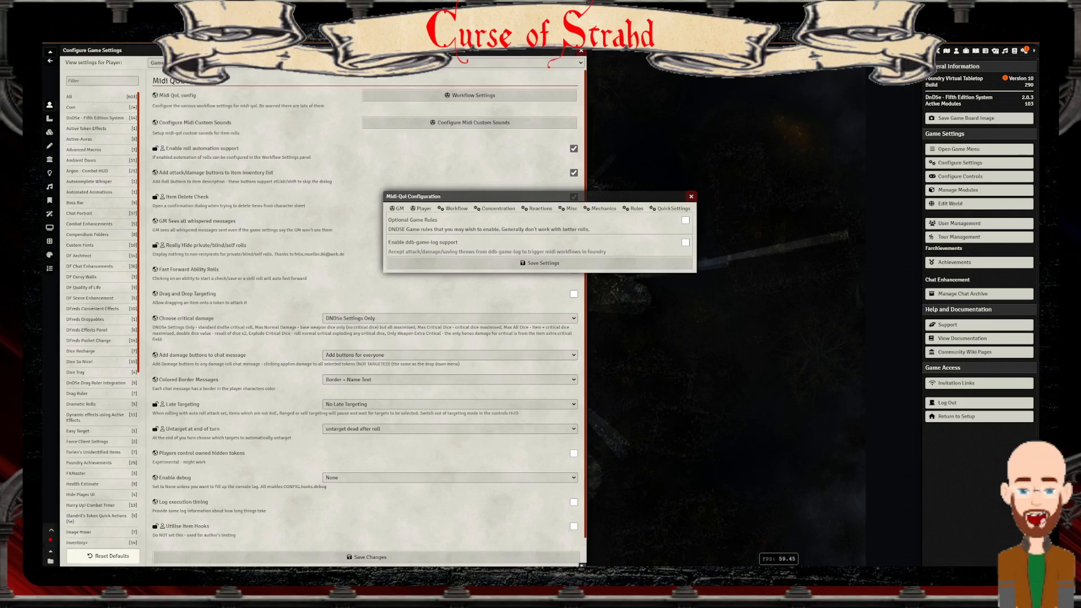
click(691, 196)
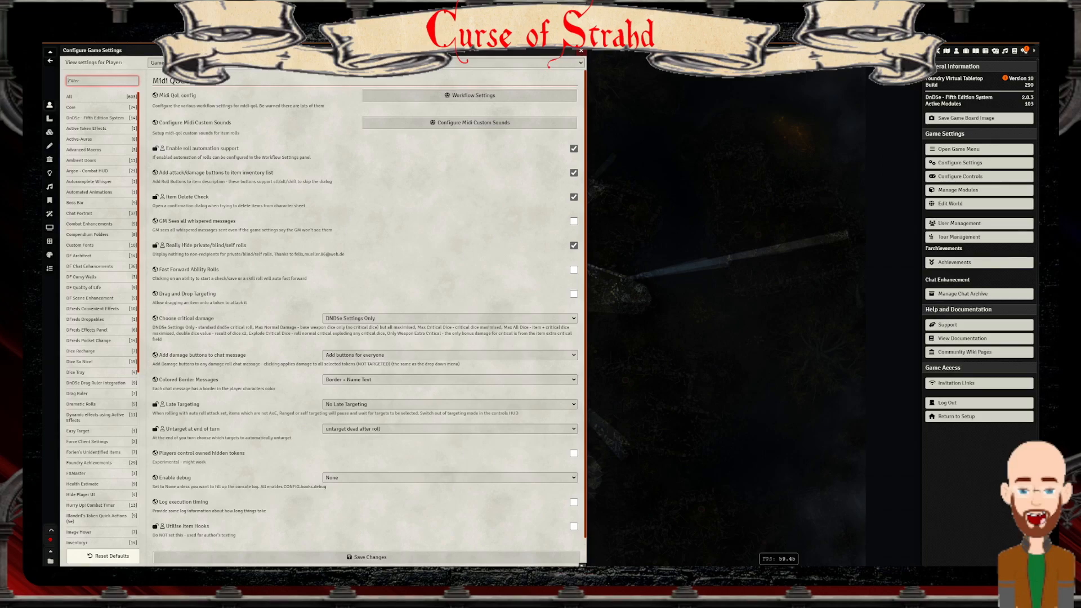
Lock the Really Hide private/blind/self rolls setting and roll Bite from the Young Blue Dragon's sheet
click(155, 245)
drag(687, 315, 822, 326)
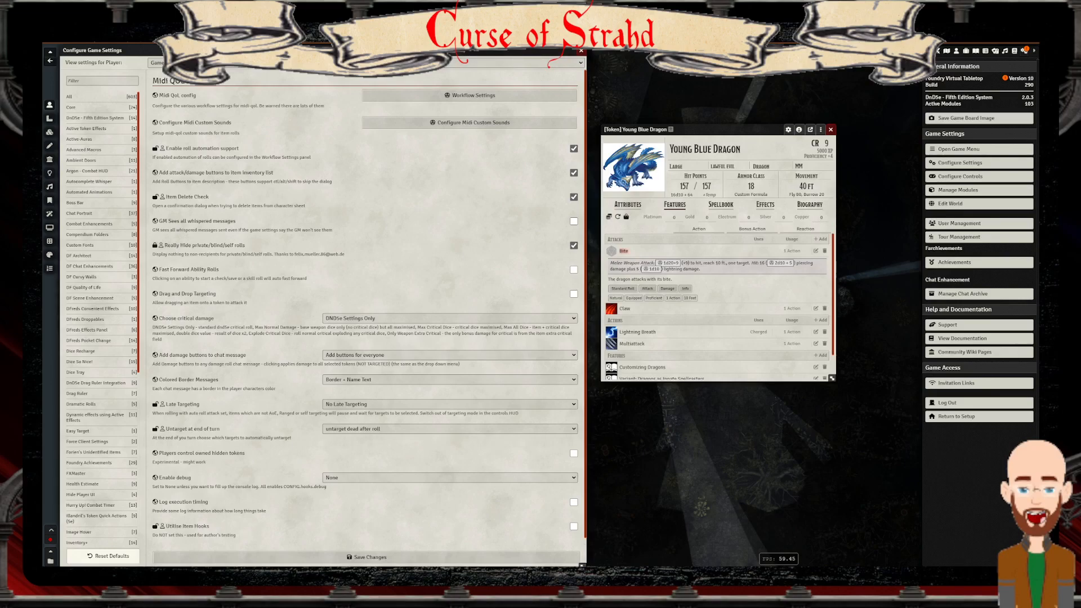
click(612, 251)
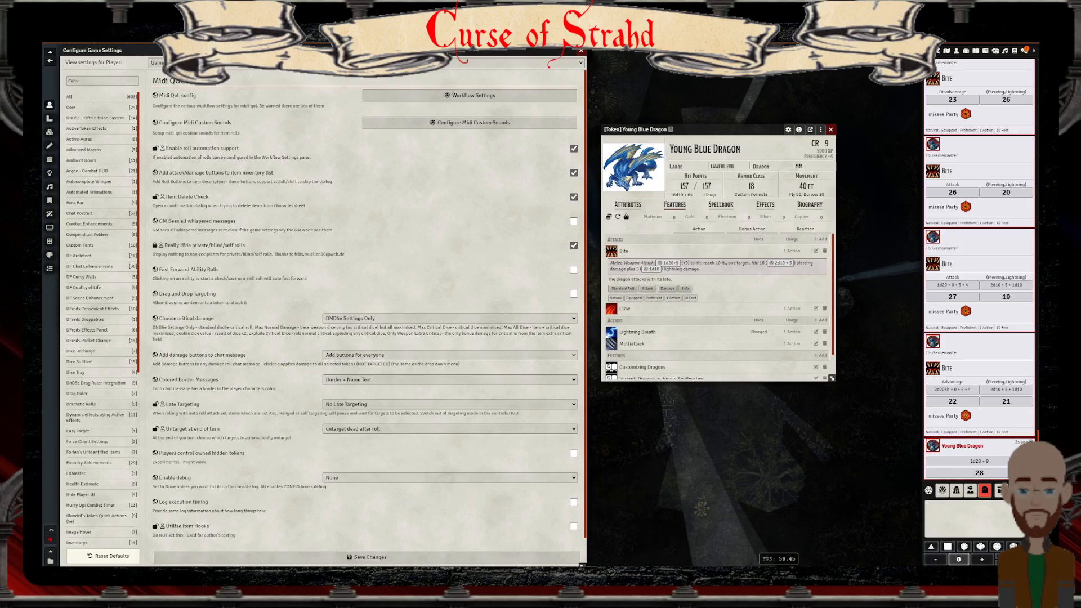
click(612, 251)
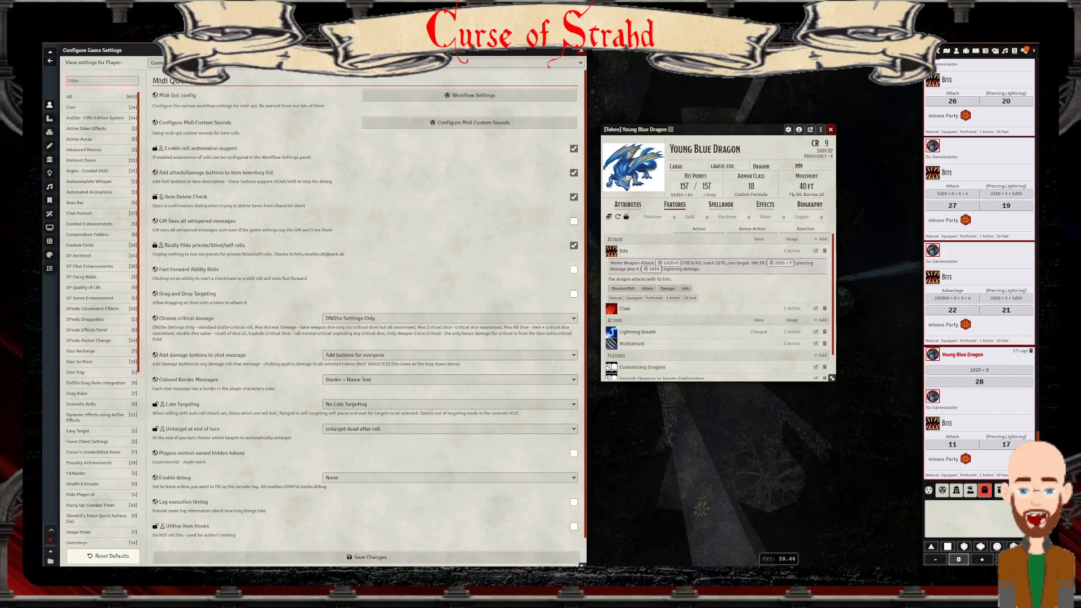
Enable Fast Forward Ability Rolls and try attacking the Party token by dropping the dragon's Bite from its sheet onto it
click(102, 81)
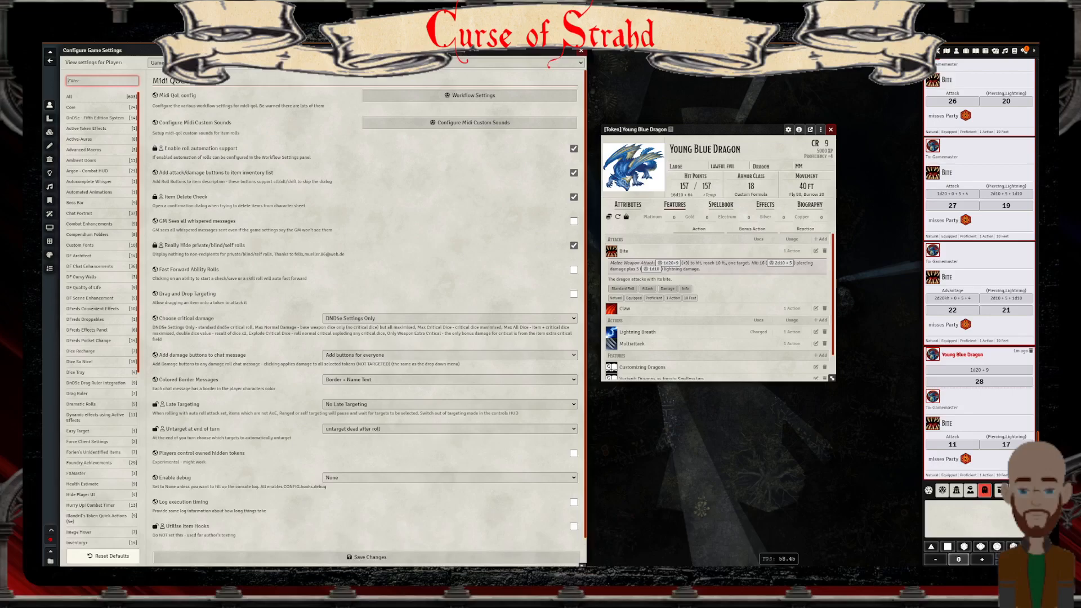
click(574, 269)
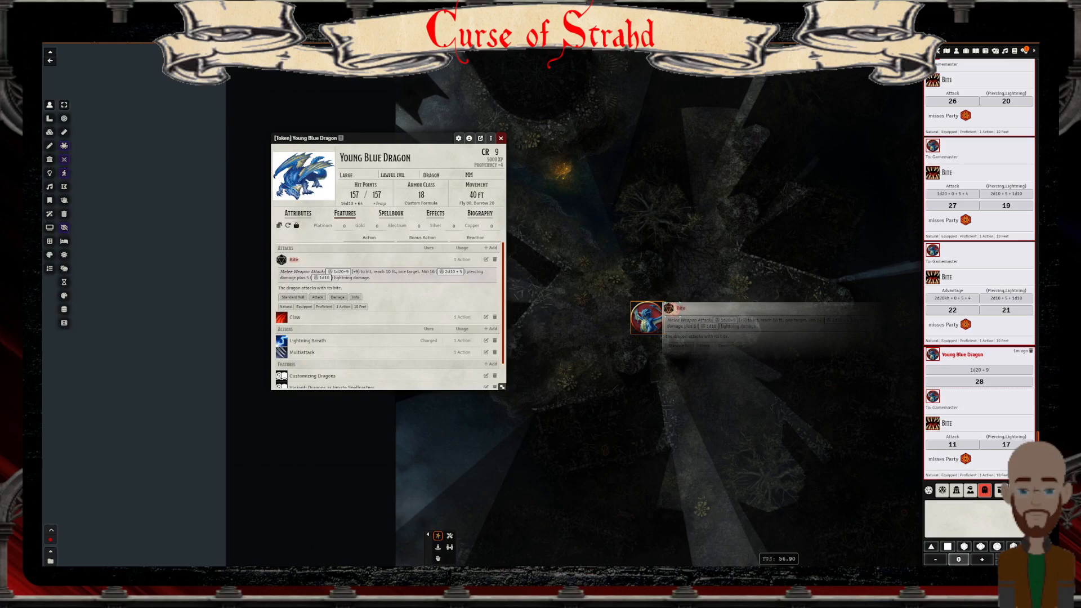
drag(291, 260, 677, 309)
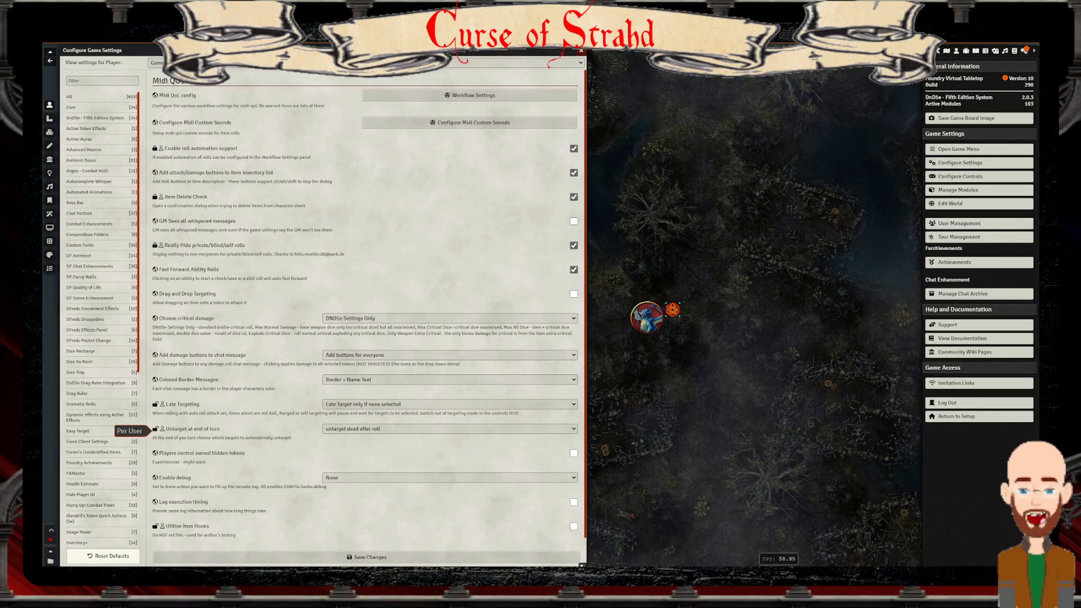
Enable Players control owned hidden tokens, lock the Utilise Item Hooks setting, and save the changes with an application reload
scroll(162, 428, down, 1)
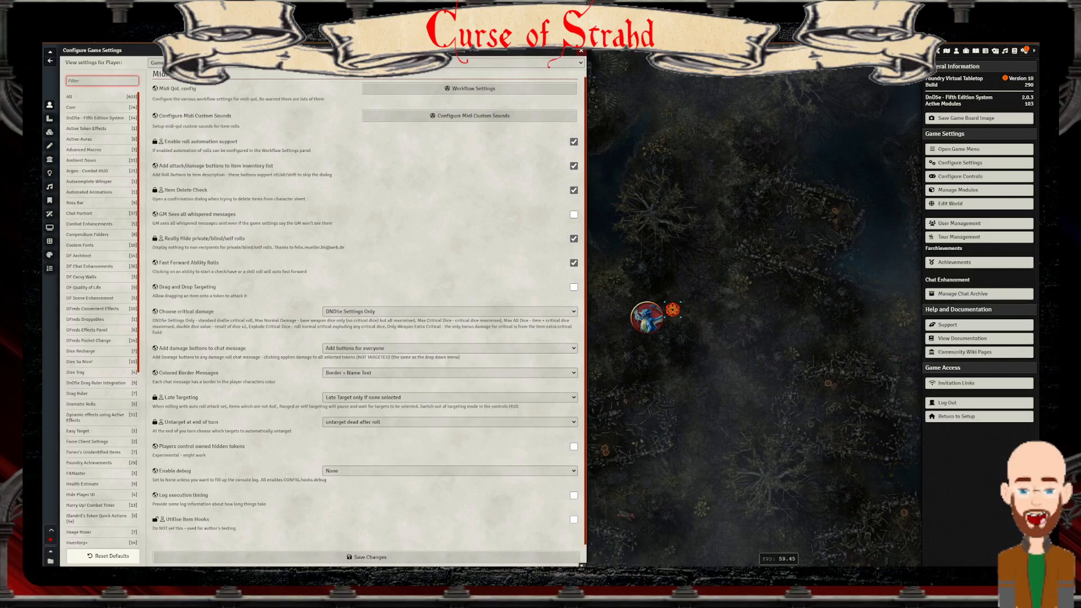
click(573, 447)
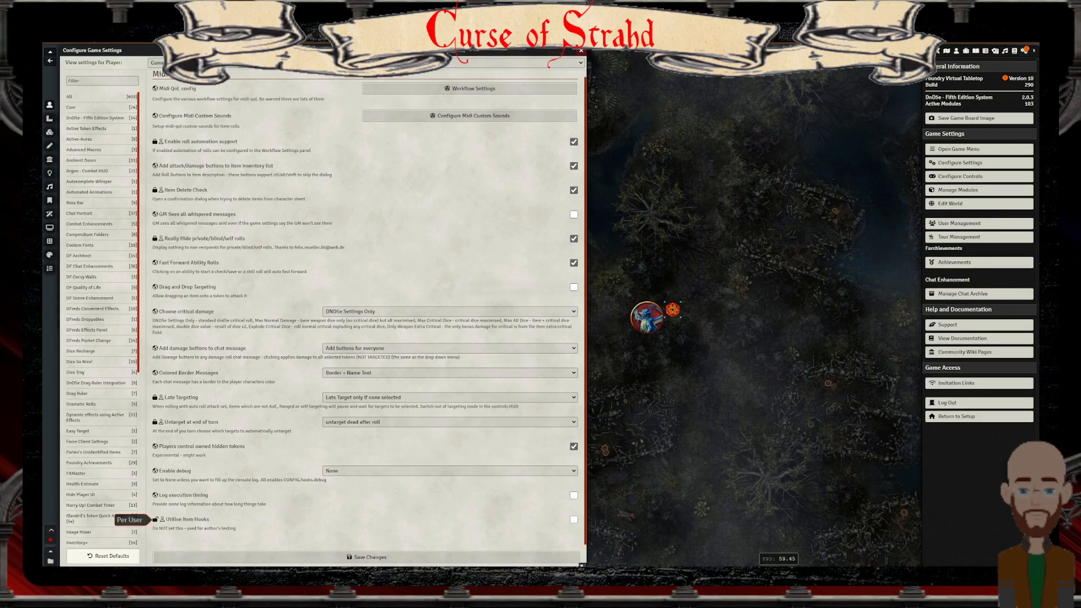
click(156, 520)
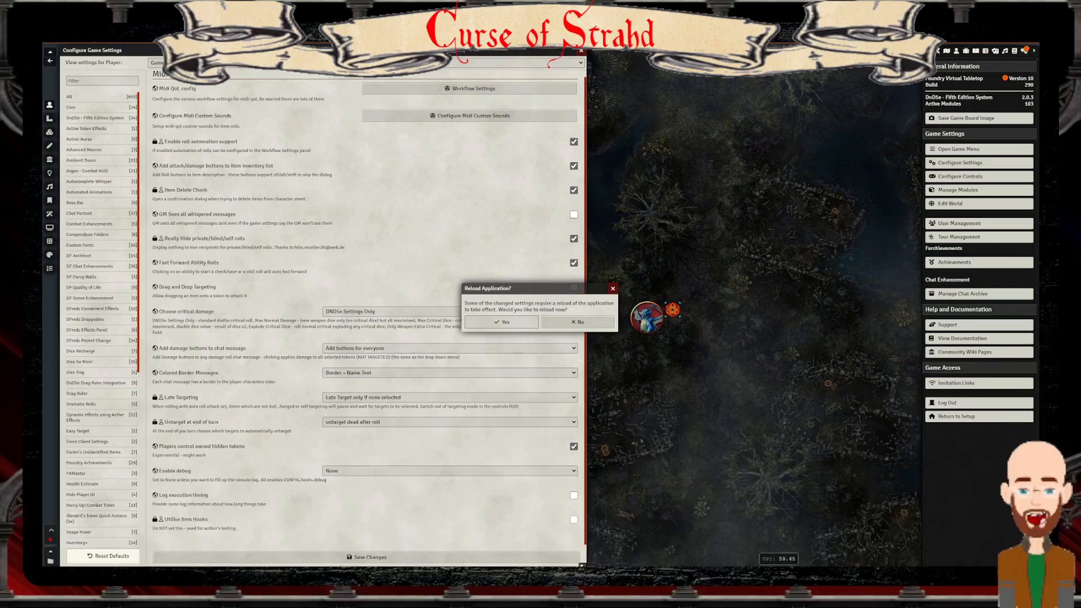
key(Return)
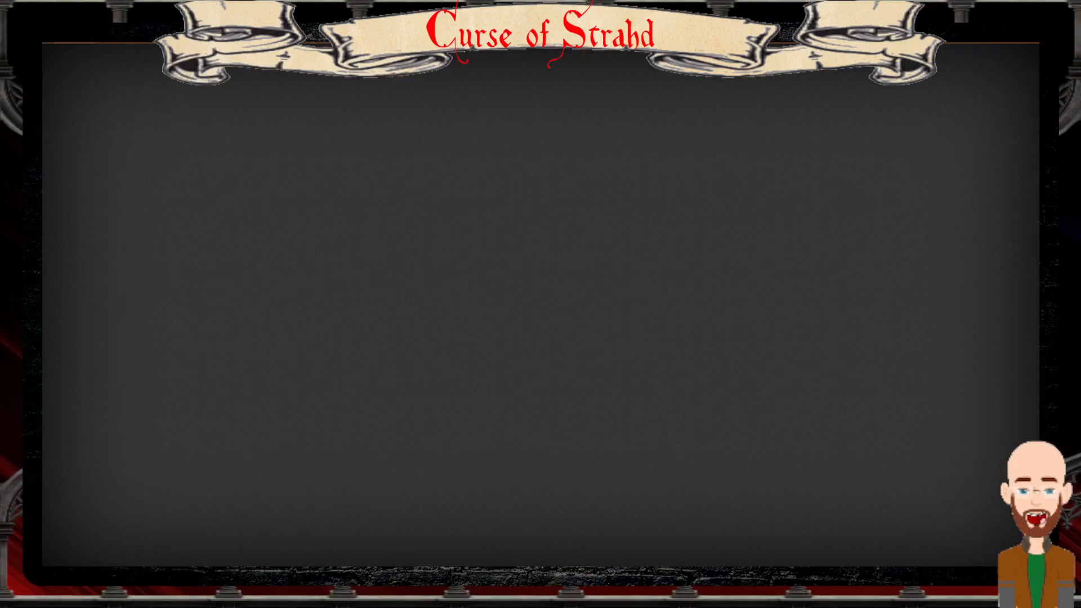